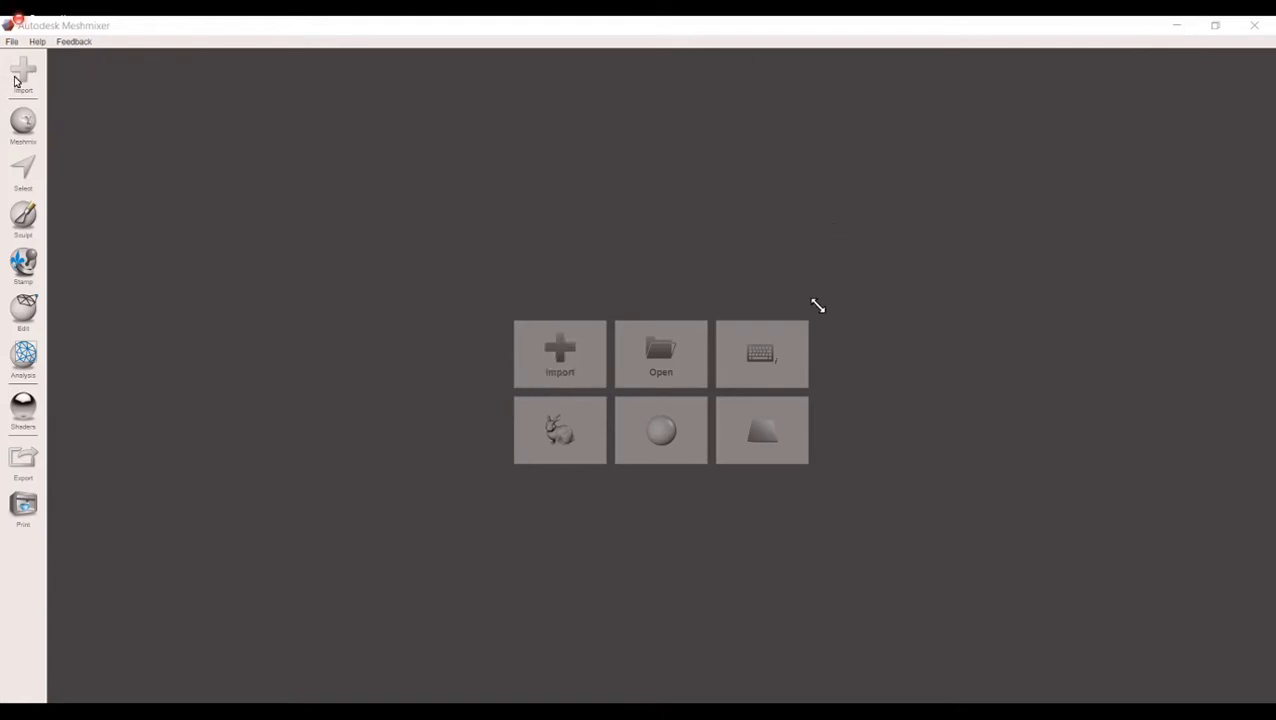
# Step: Import the mesh Test1.stl from the 3D meshmixer folder on the Desktop
pyautogui.click(13, 42)
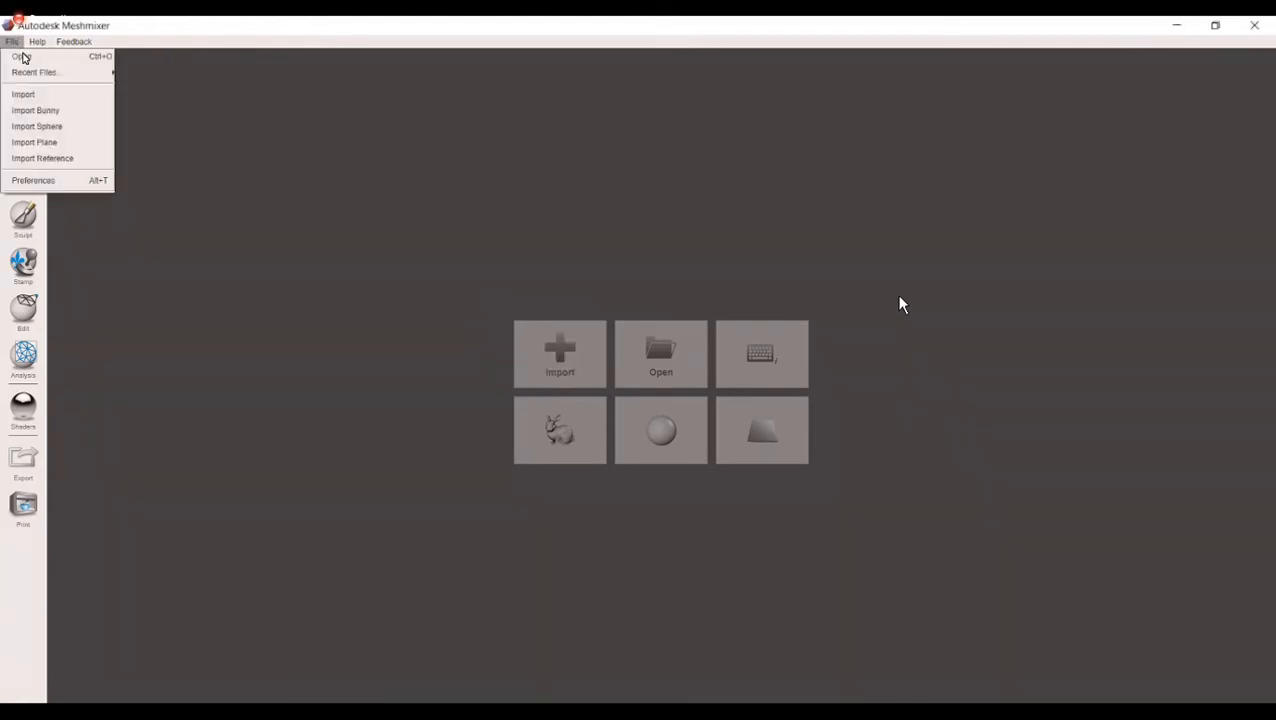
pyautogui.click(258, 172)
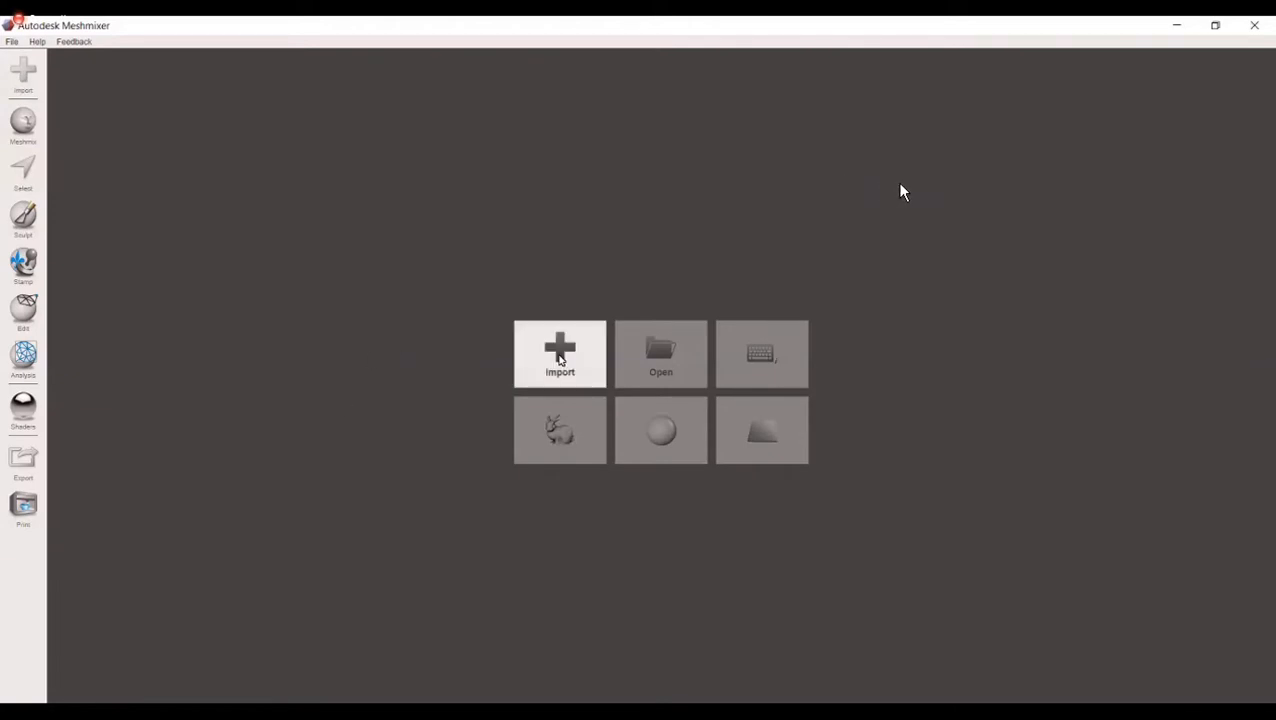
pyautogui.click(560, 358)
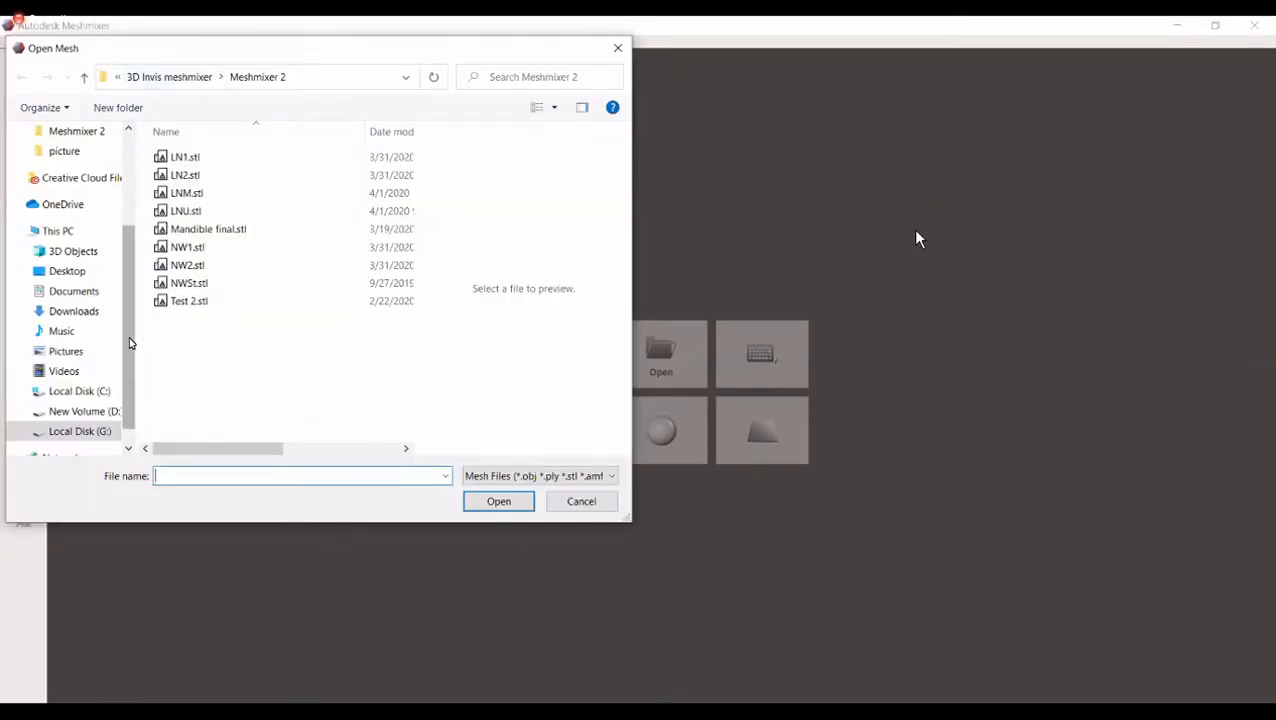
pyautogui.click(100, 273)
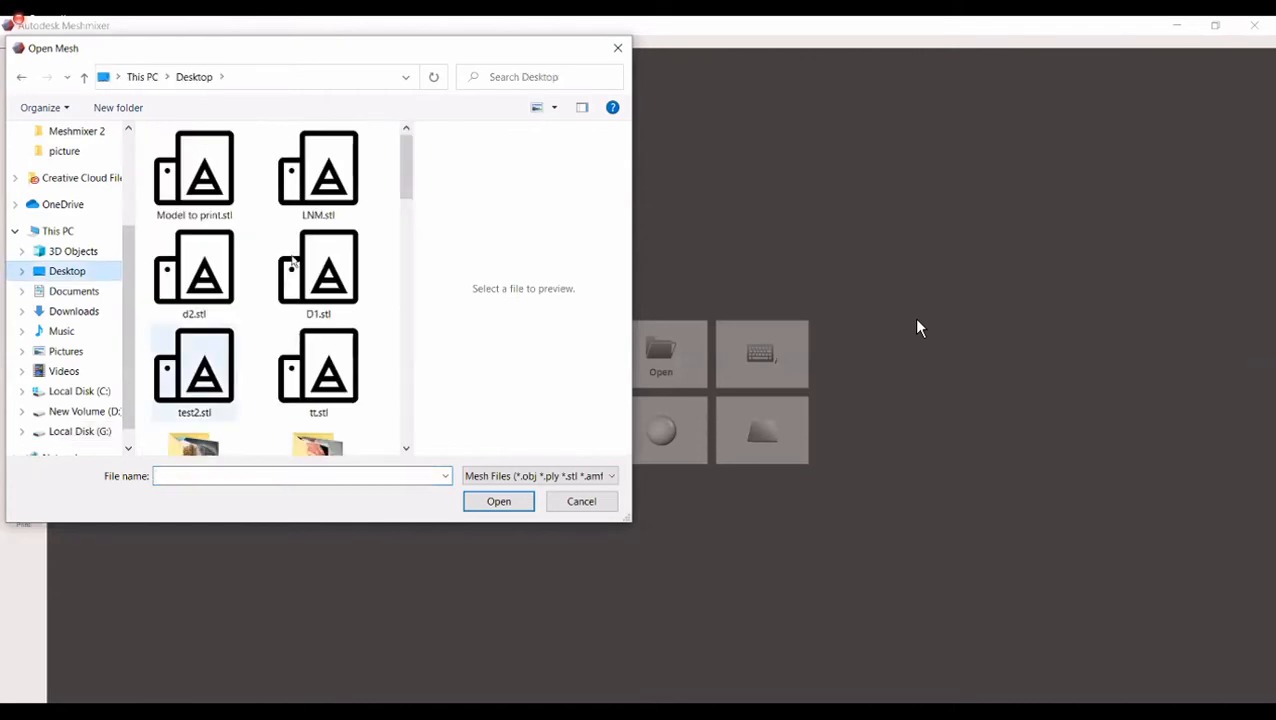
pyautogui.scroll(-3, 318, 228)
pyautogui.doubleClick(318, 228)
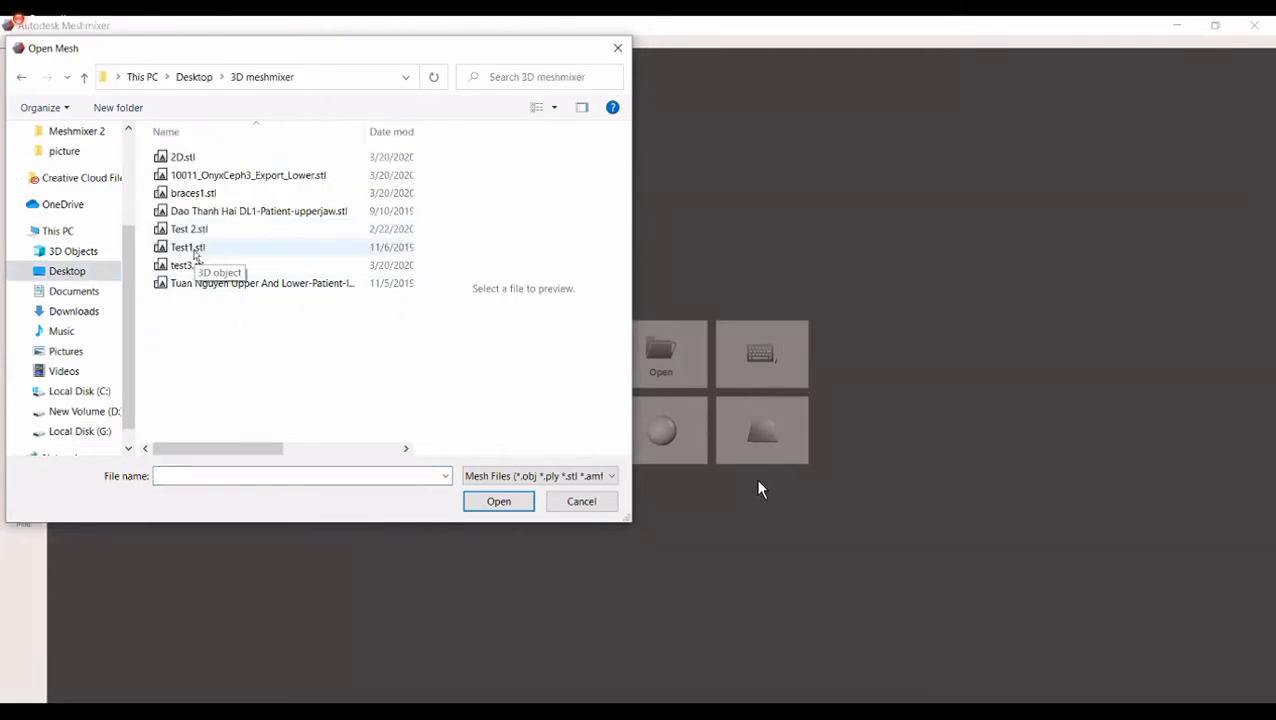
pyautogui.click(190, 248)
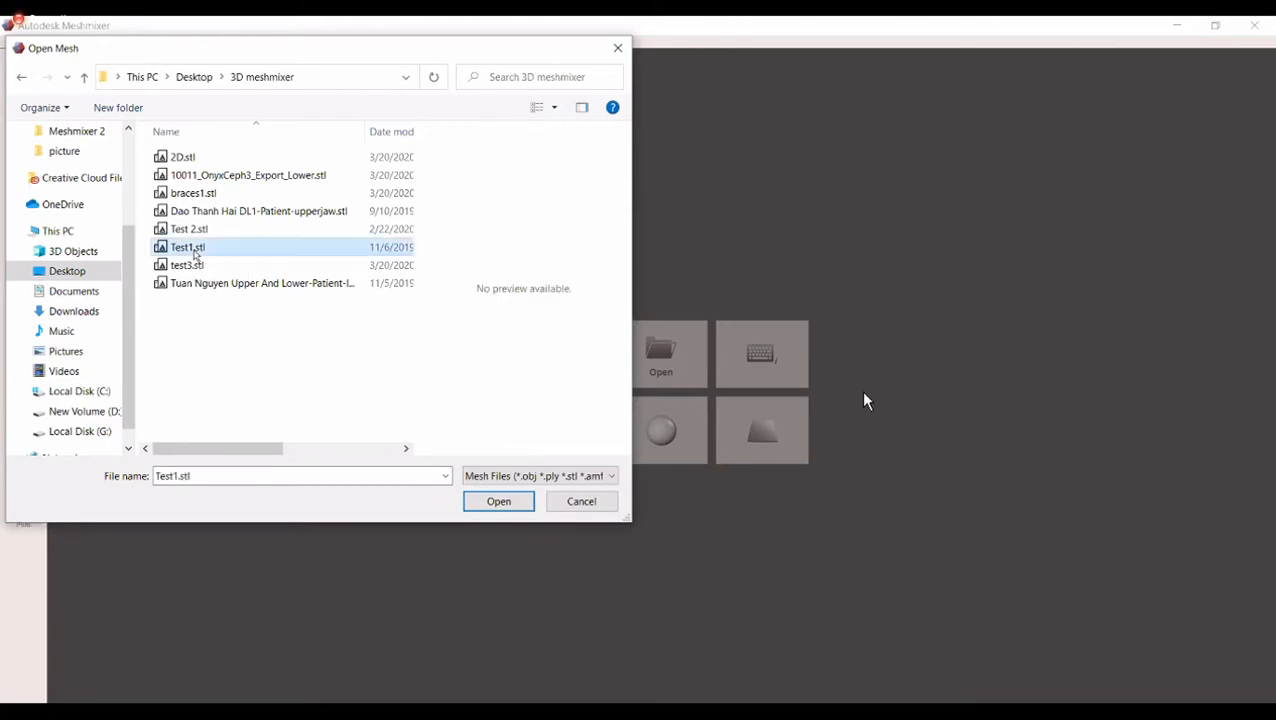
pyautogui.click(497, 502)
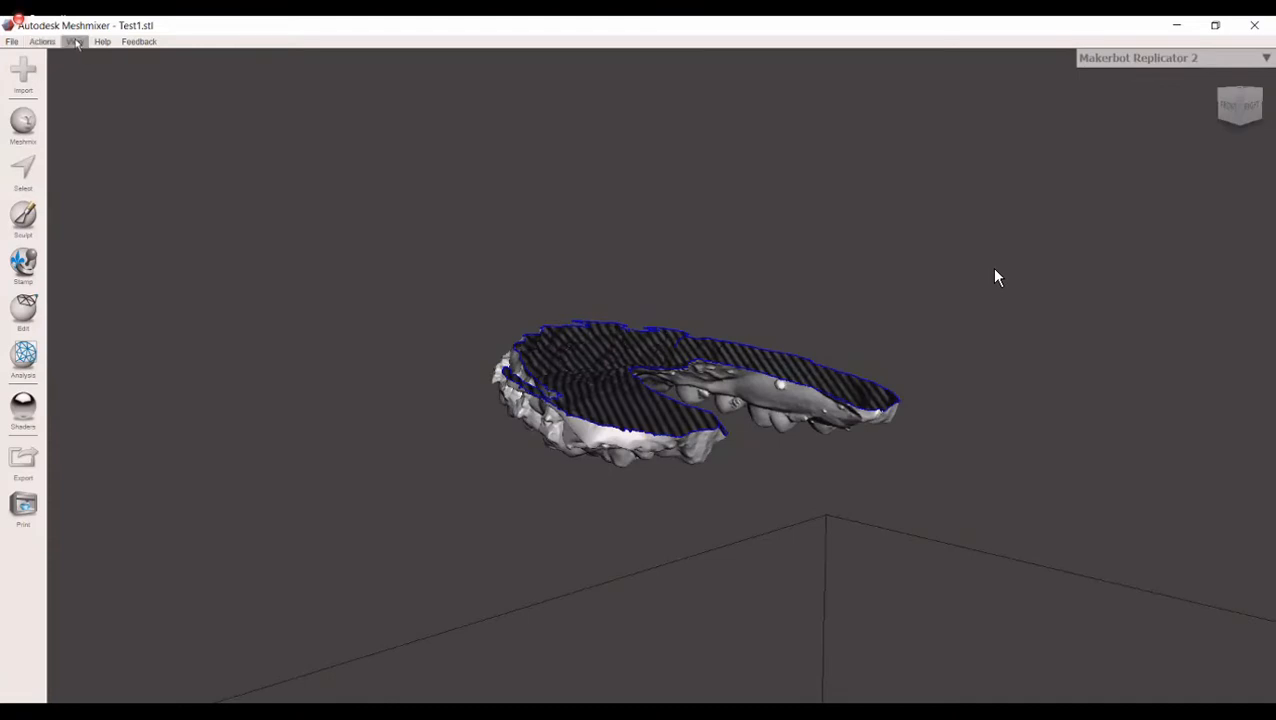
# Step: Hide the printer bed so that only the dental model is displayed
pyautogui.click(75, 42)
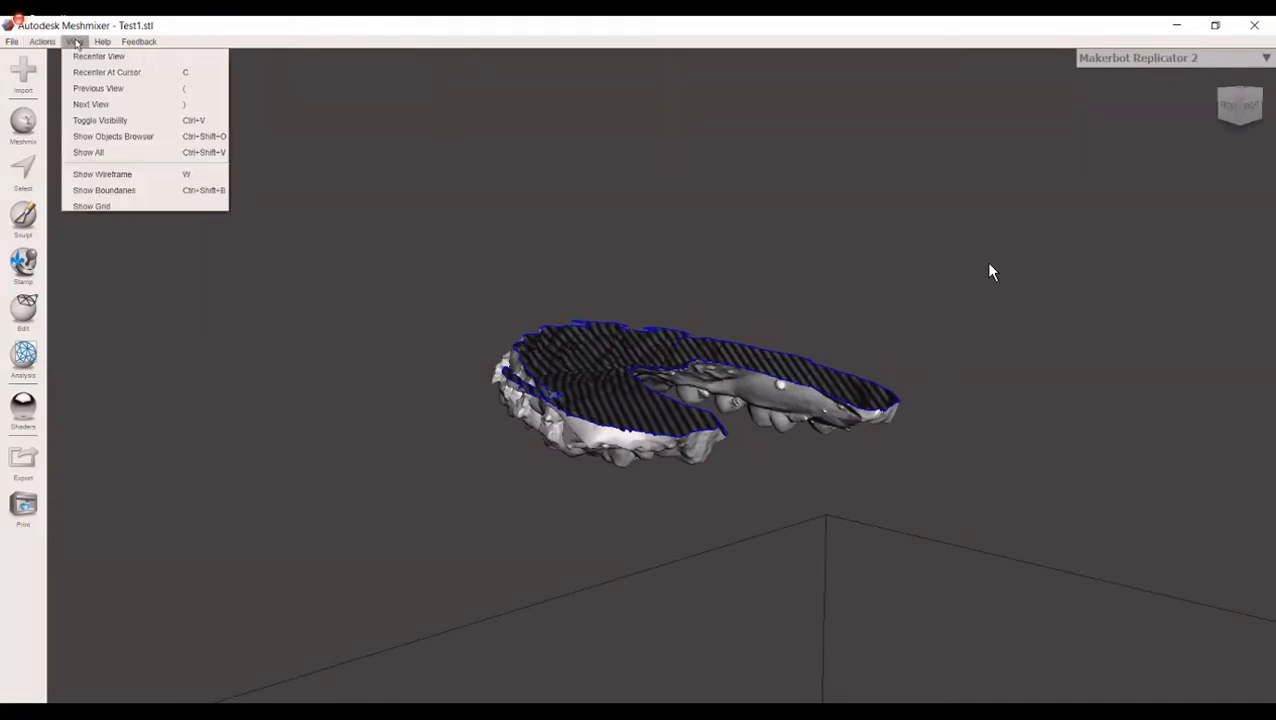
pyautogui.click(230, 450)
pyautogui.scroll(-3, 284, 465)
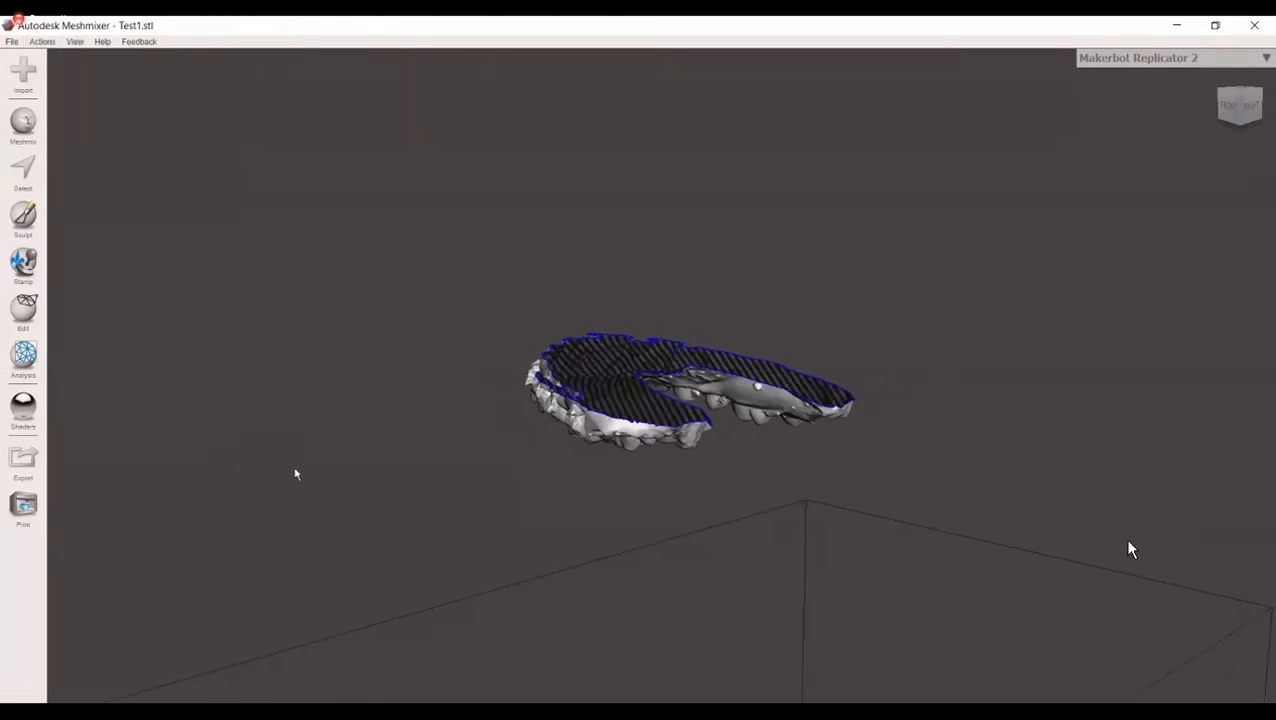
pyautogui.scroll(-4, 1128, 547)
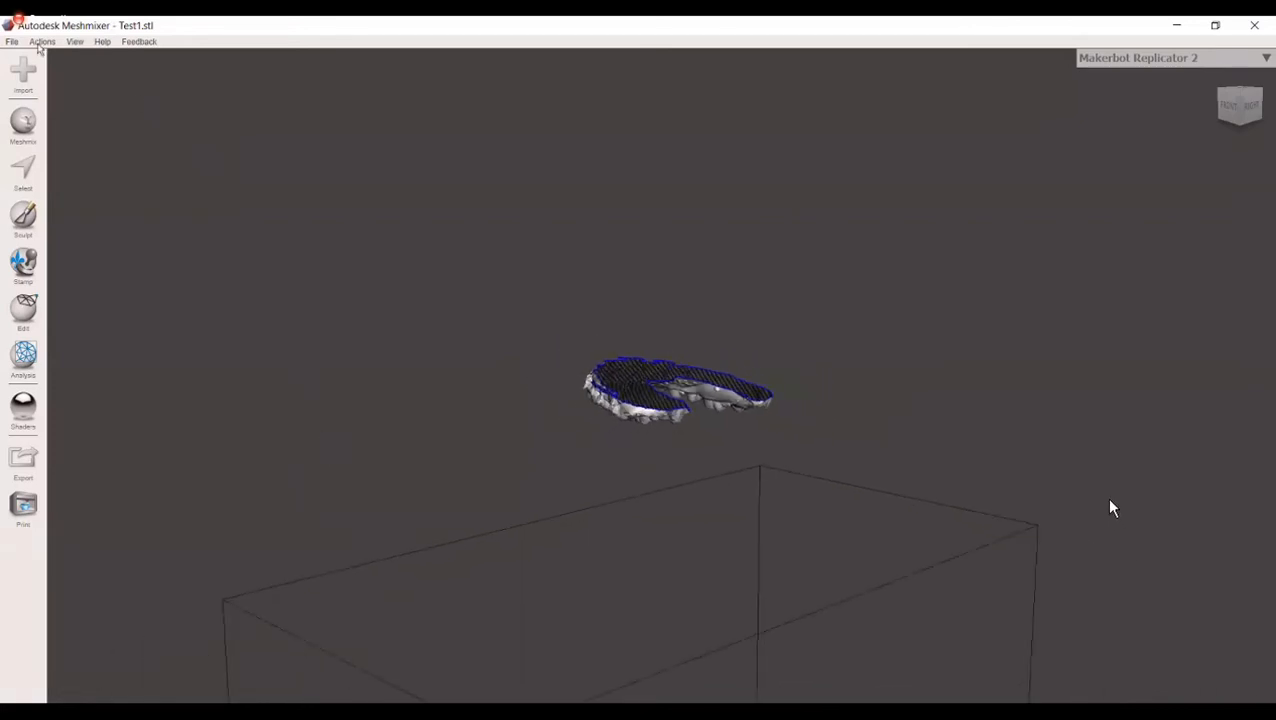
pyautogui.click(75, 42)
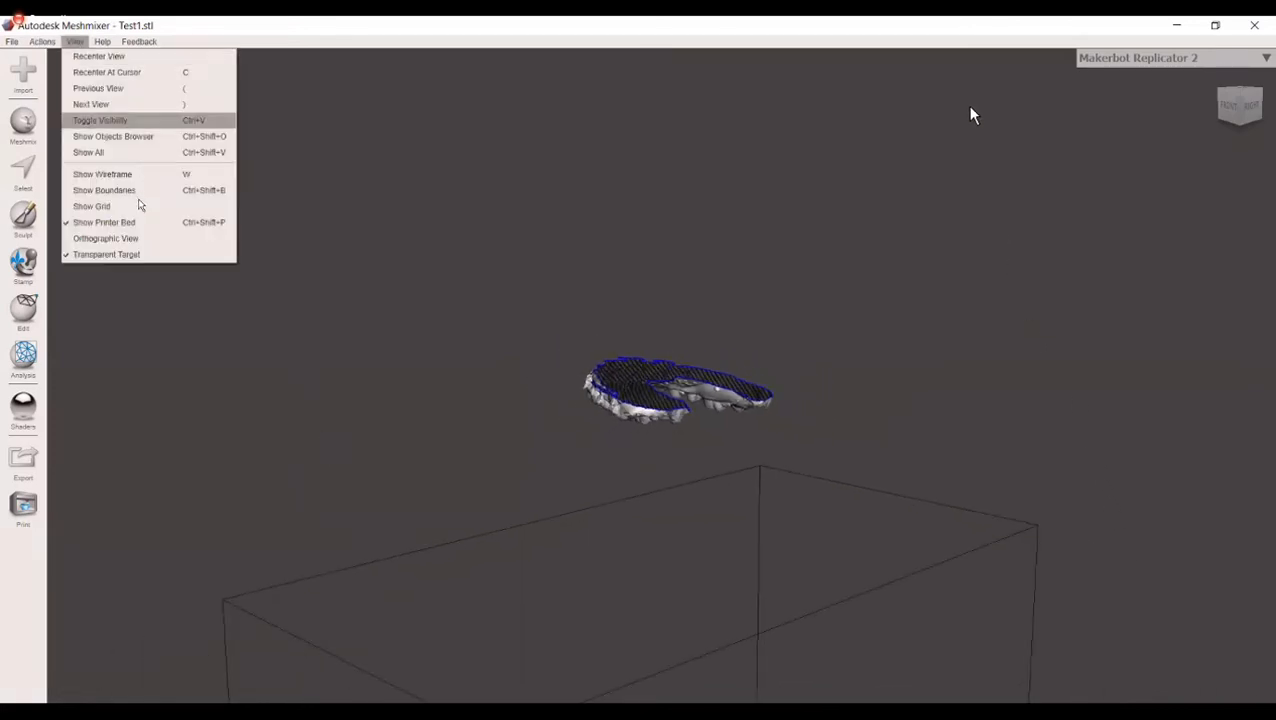
pyautogui.click(140, 222)
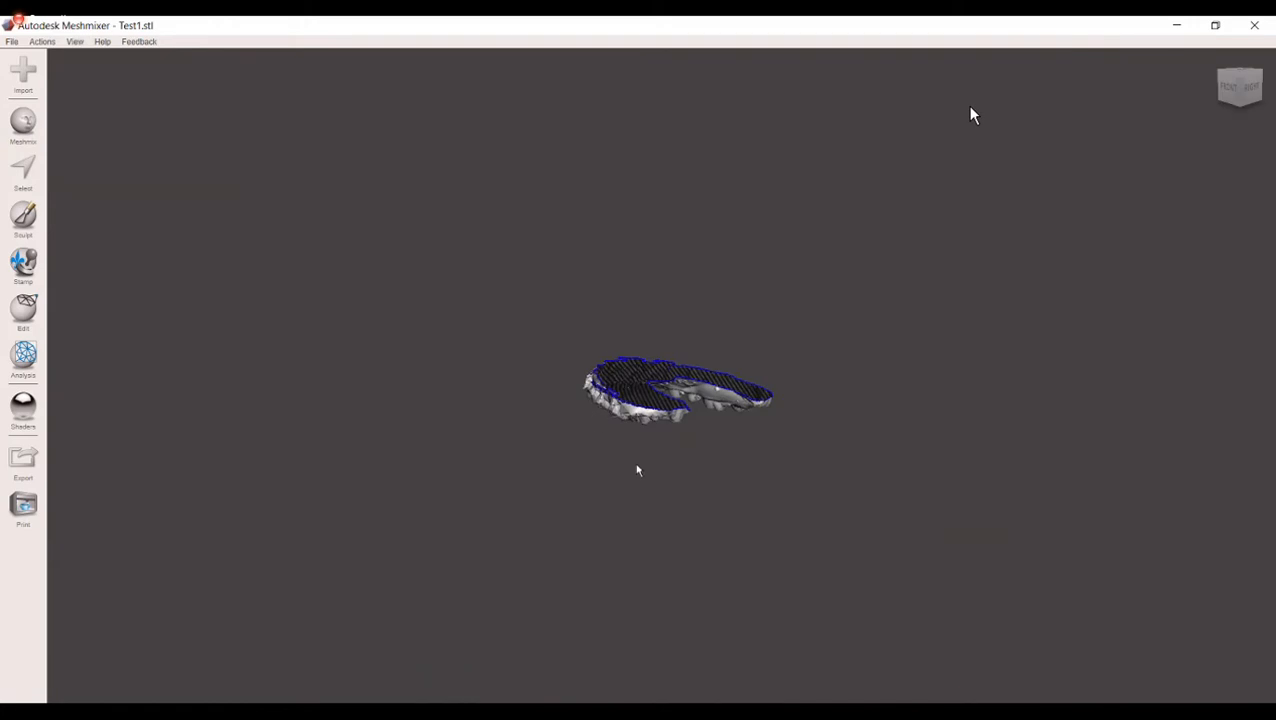
# Step: Examine the dental arch up close, from the biting surfaces and from the outer side with the brackets
pyautogui.moveTo(716, 386); pyautogui.dragTo(813, 304, button='right')
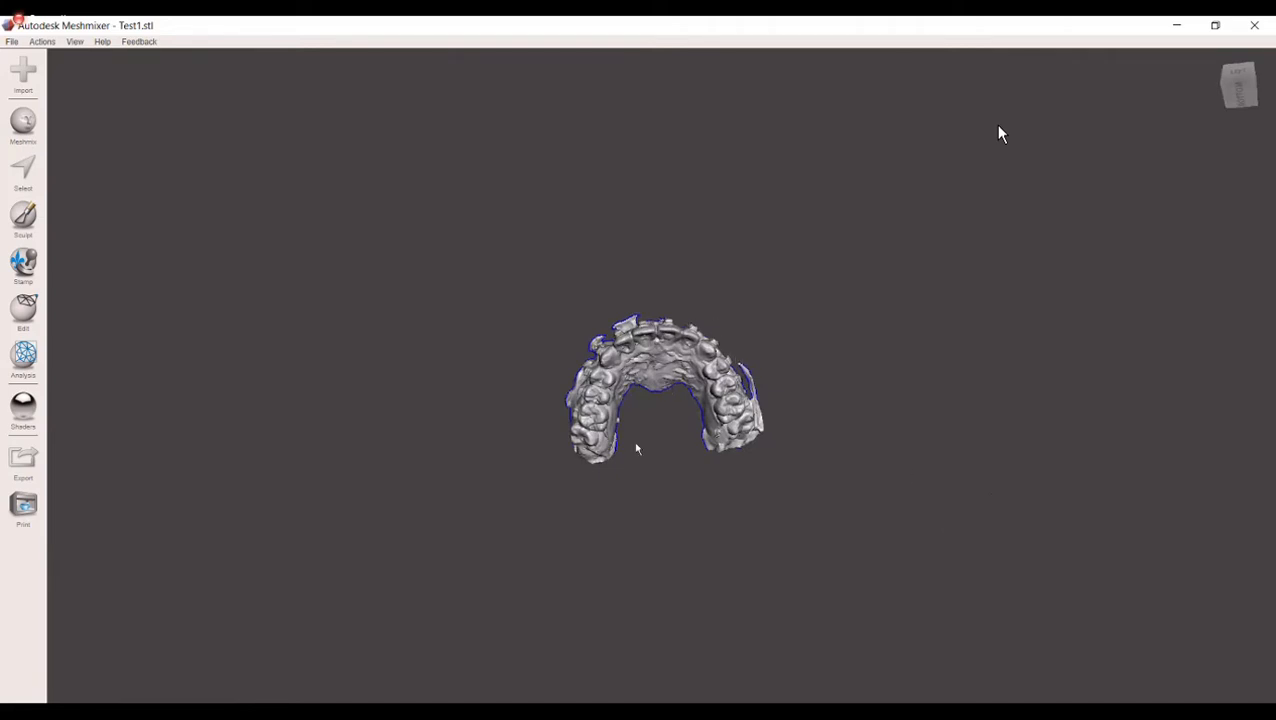
pyautogui.scroll(4, 578, 505)
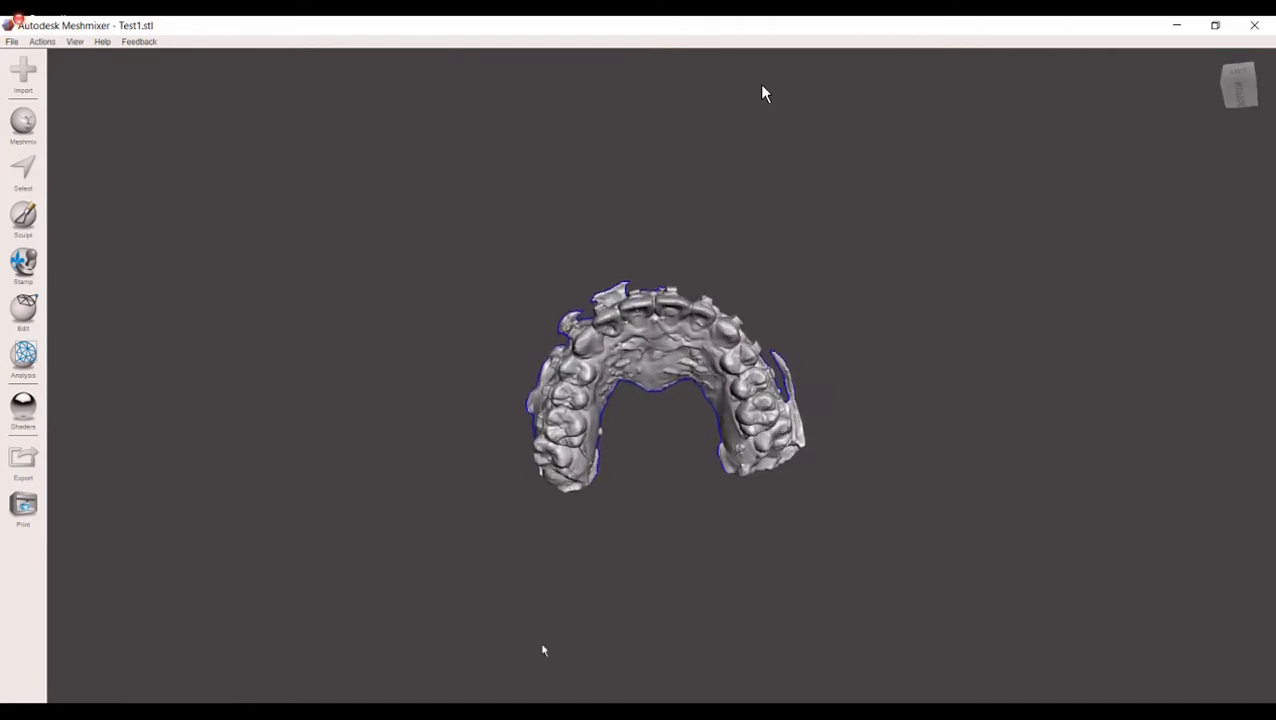
pyautogui.scroll(3, 1040, 390)
pyautogui.scroll(4, 1029, 388)
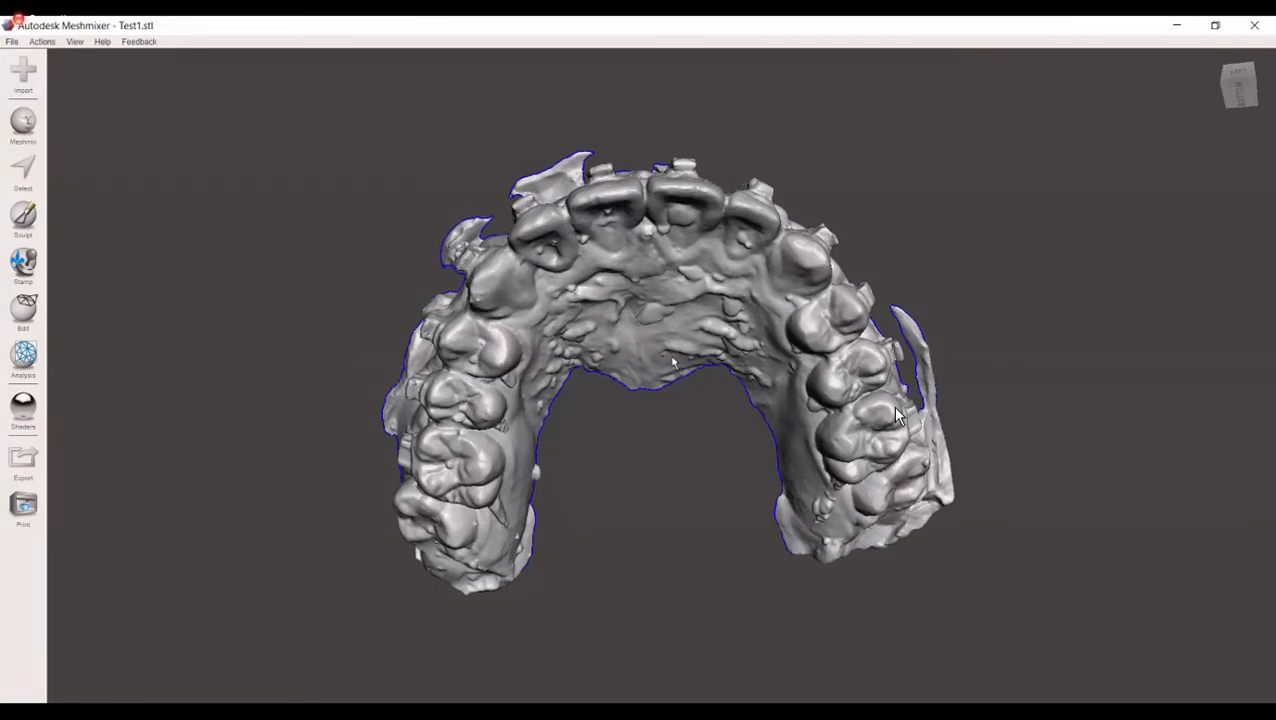
pyautogui.moveTo(671, 362); pyautogui.dragTo(700, 345, button='middle')
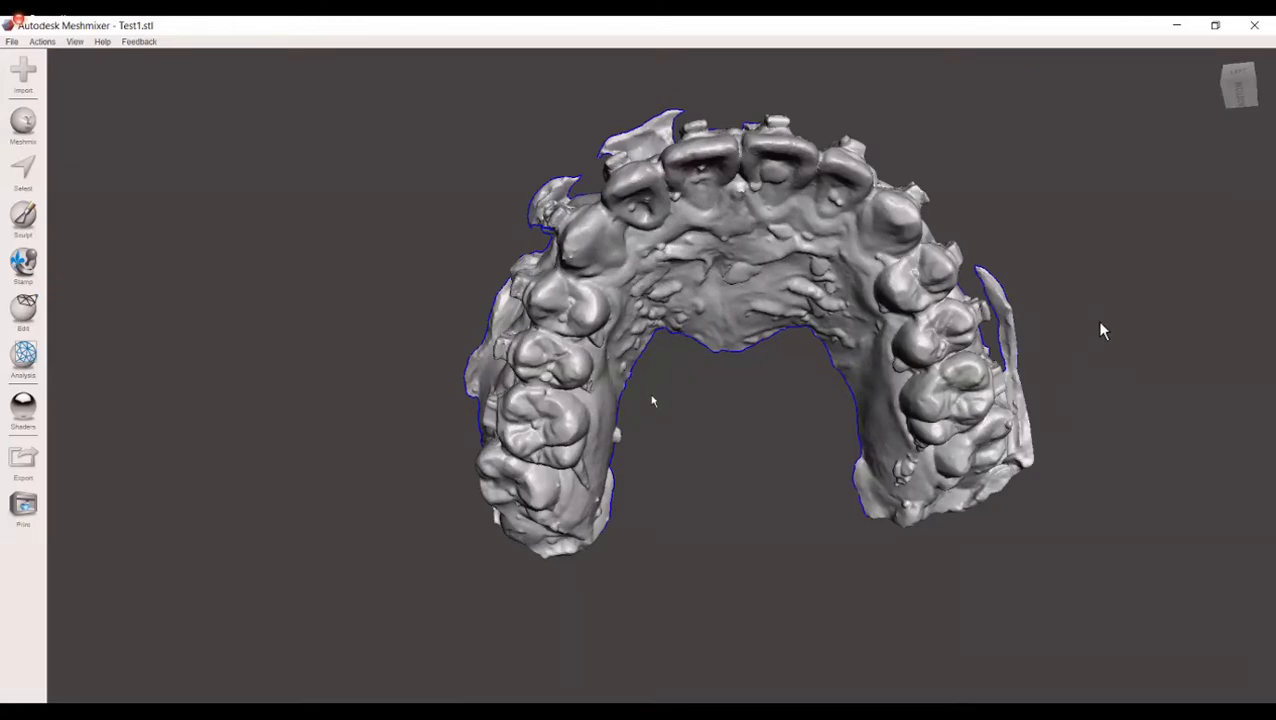
pyautogui.moveTo(987, 447); pyautogui.dragTo(1127, 44, button='right')
pyautogui.moveTo(447, 274); pyautogui.dragTo(443, 266, button='right')
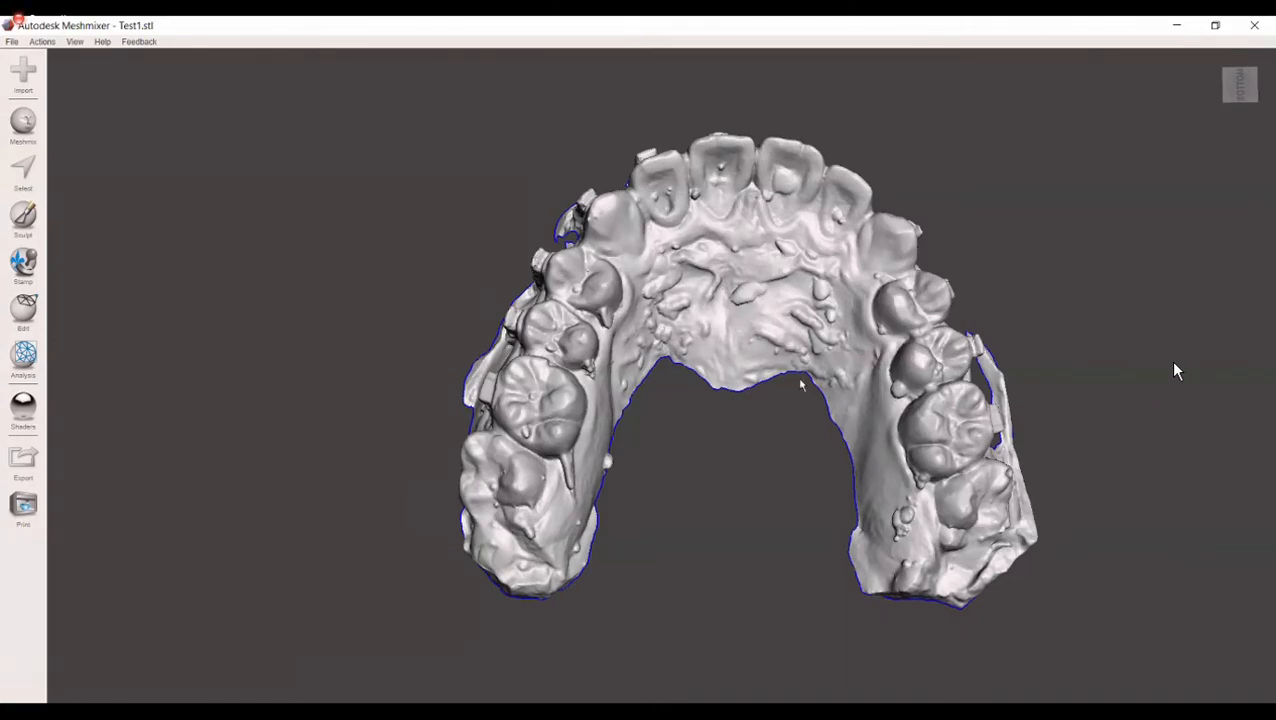
pyautogui.moveTo(839, 427); pyautogui.dragTo(820, 265, button='right')
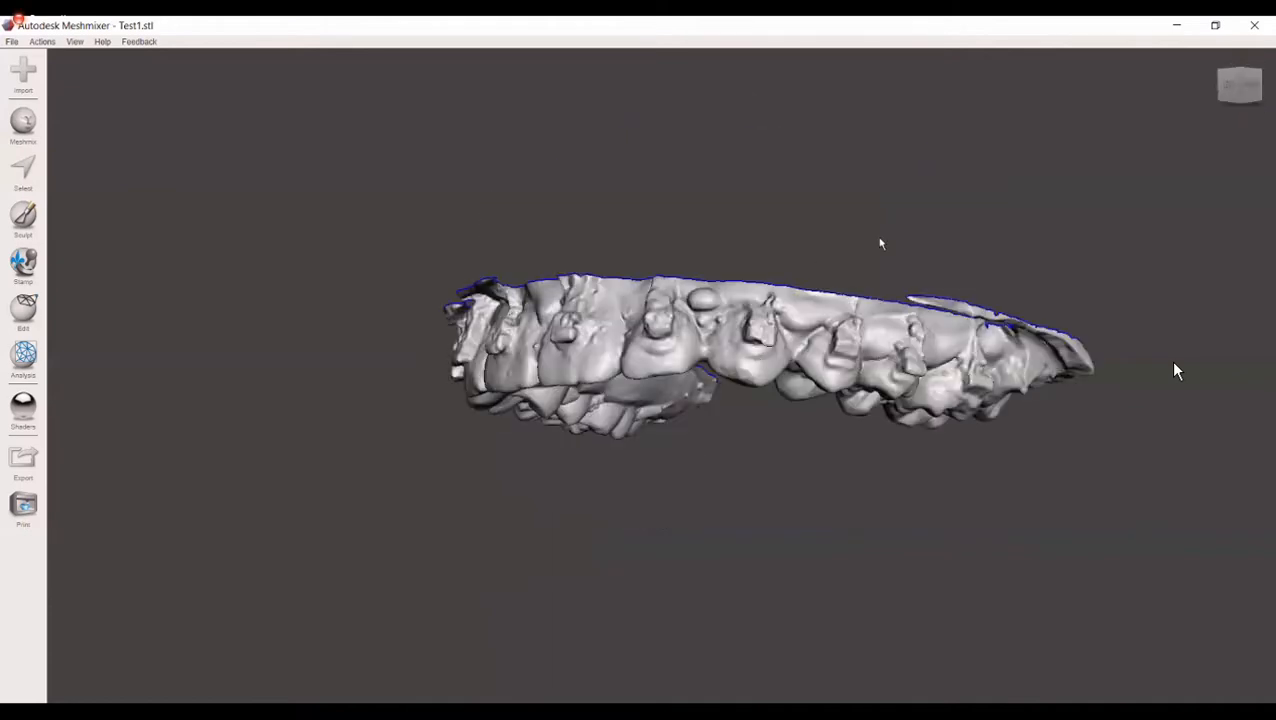
pyautogui.moveTo(972, 302); pyautogui.dragTo(719, 31, button='right')
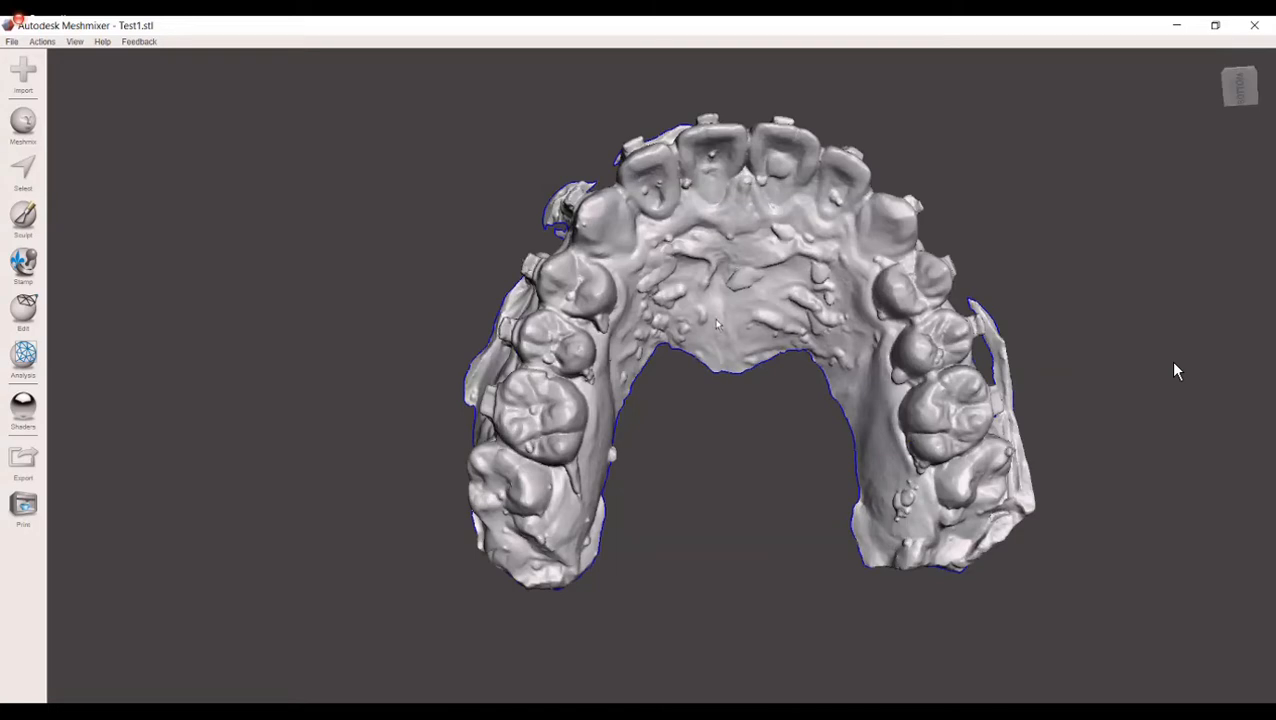
# Step: Examine the whole dental arch from farther away, tilting it to compare its biting surfaces and palate from different angles
pyautogui.scroll(-2, 716, 323)
pyautogui.scroll(-2, 716, 340)
pyautogui.moveTo(684, 272); pyautogui.dragTo(710, 226, button='right')
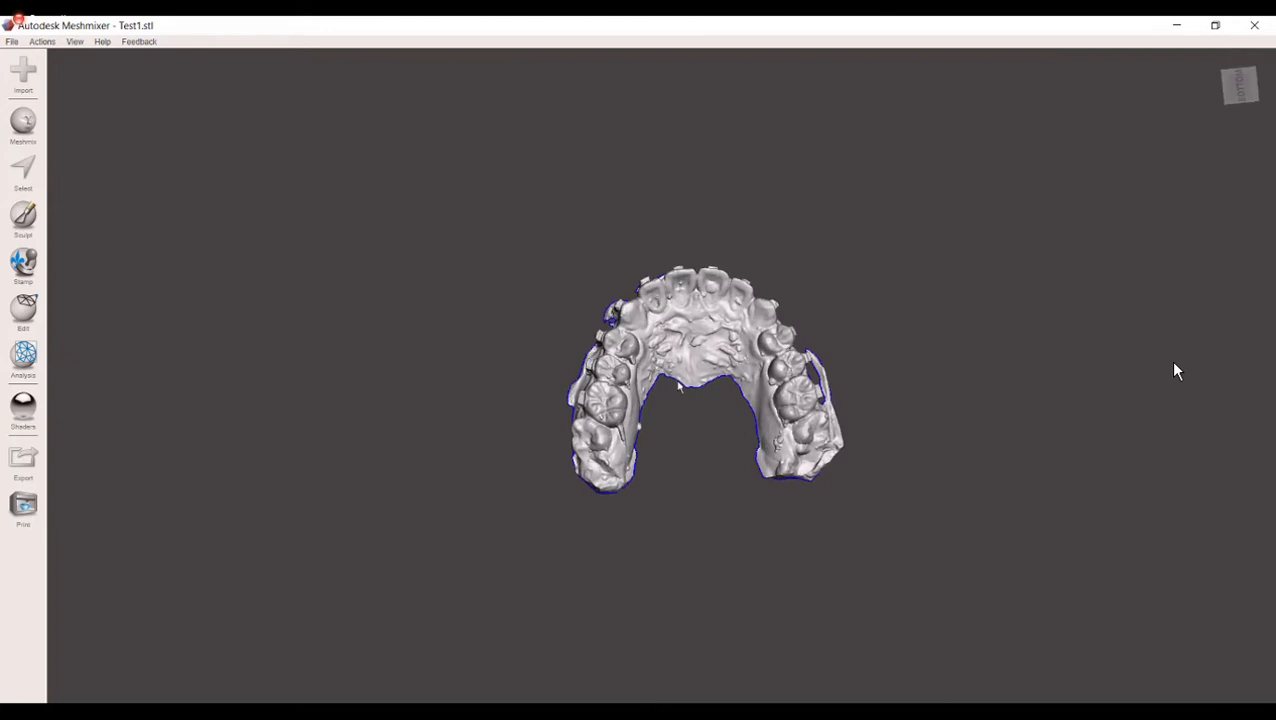
pyautogui.moveTo(733, 568); pyautogui.dragTo(670, 400, button='right')
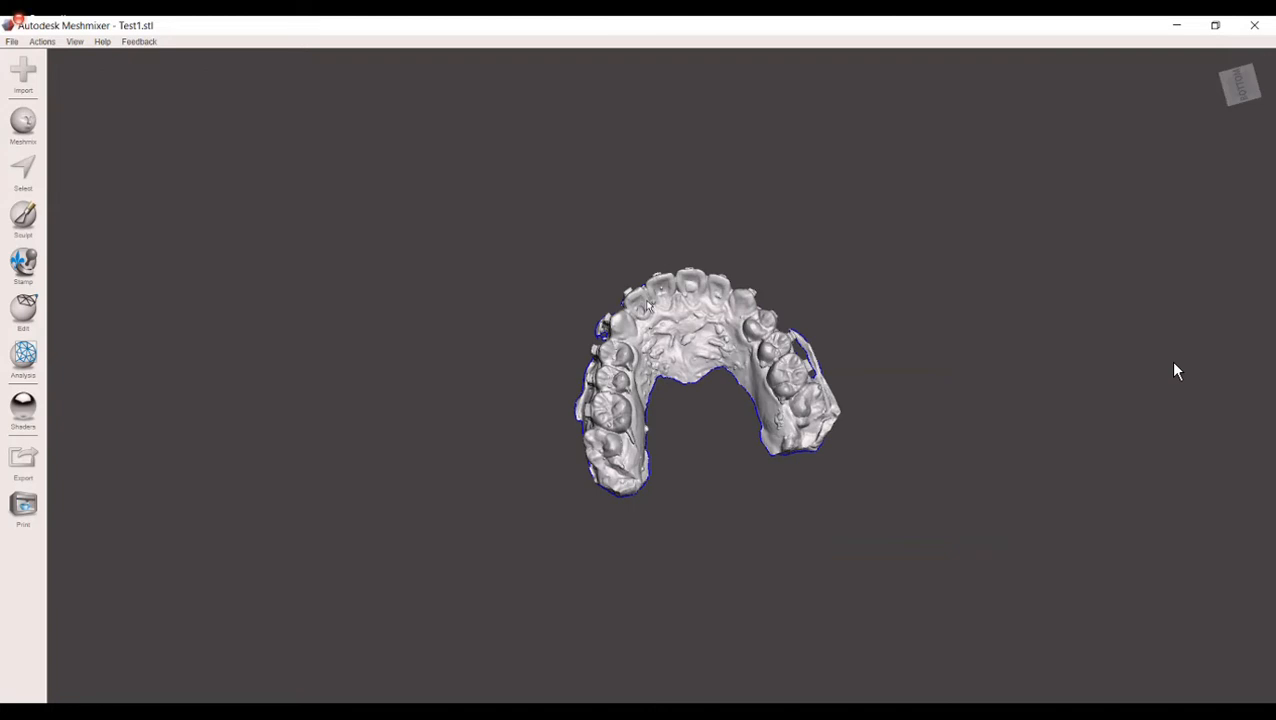
pyautogui.moveTo(684, 442)
pyautogui.mouseDown(button='right')
pyautogui.moveTo(667, 434)
pyautogui.moveTo(669, 450)
pyautogui.mouseUp(button='right')
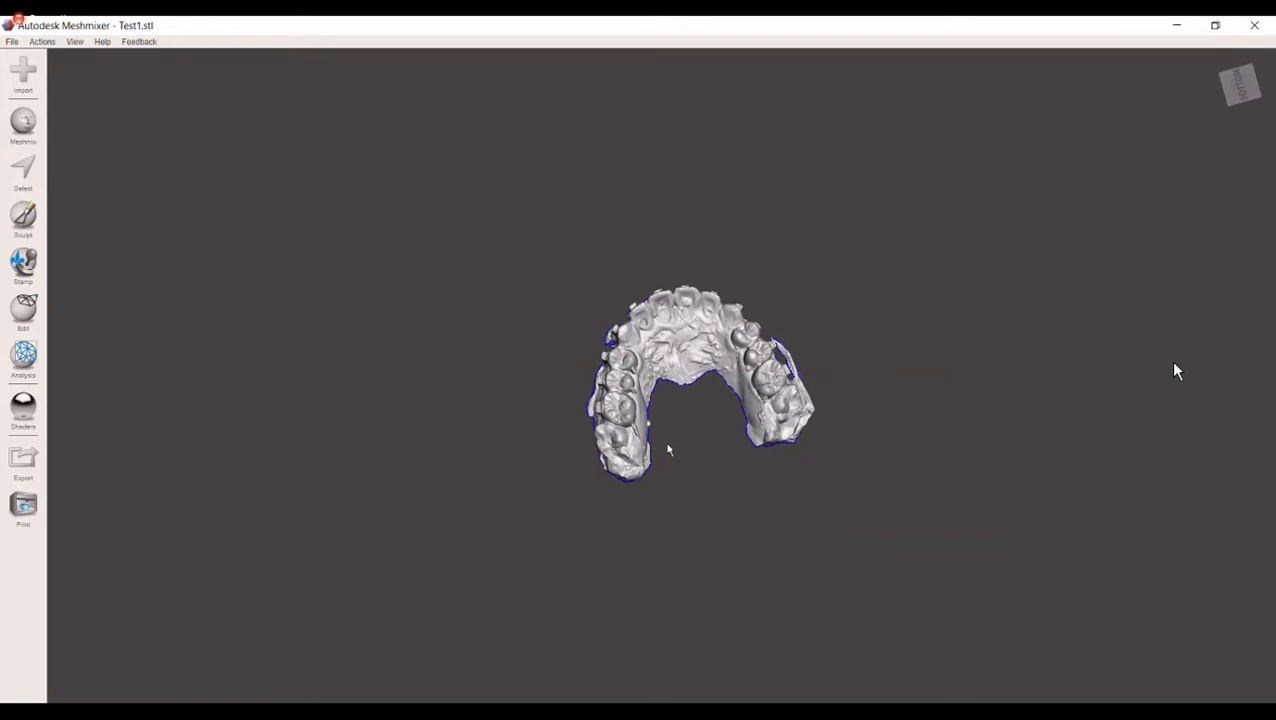
pyautogui.scroll(3, 669, 449)
pyautogui.moveTo(691, 453); pyautogui.dragTo(729, 161, button='right')
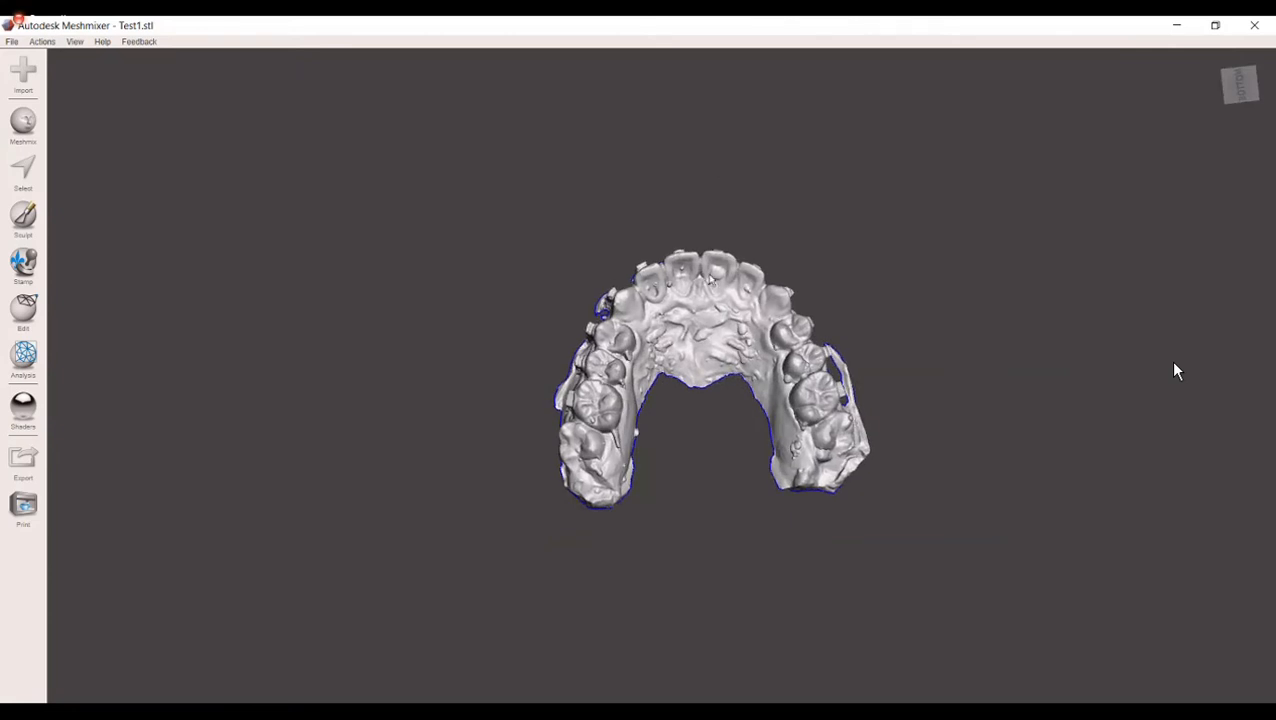
pyautogui.moveTo(716, 240); pyautogui.dragTo(712, 208, button='right')
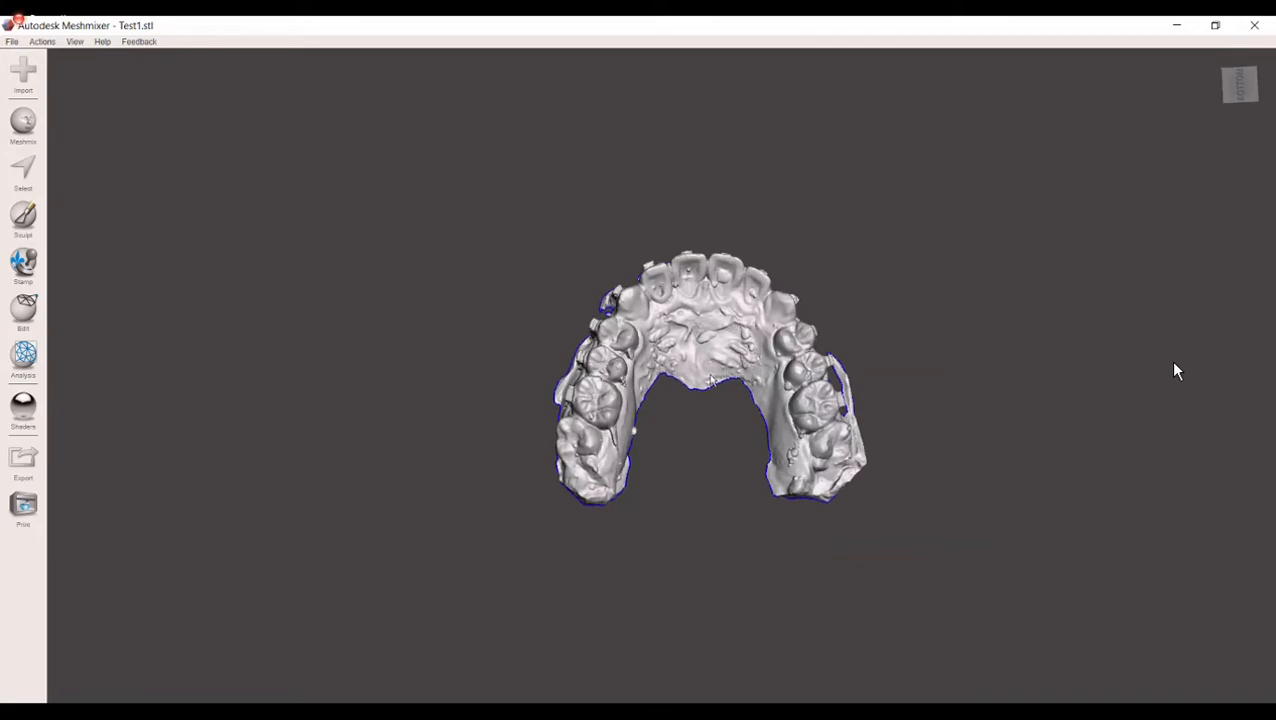
pyautogui.moveTo(700, 287); pyautogui.dragTo(704, 256, button='right')
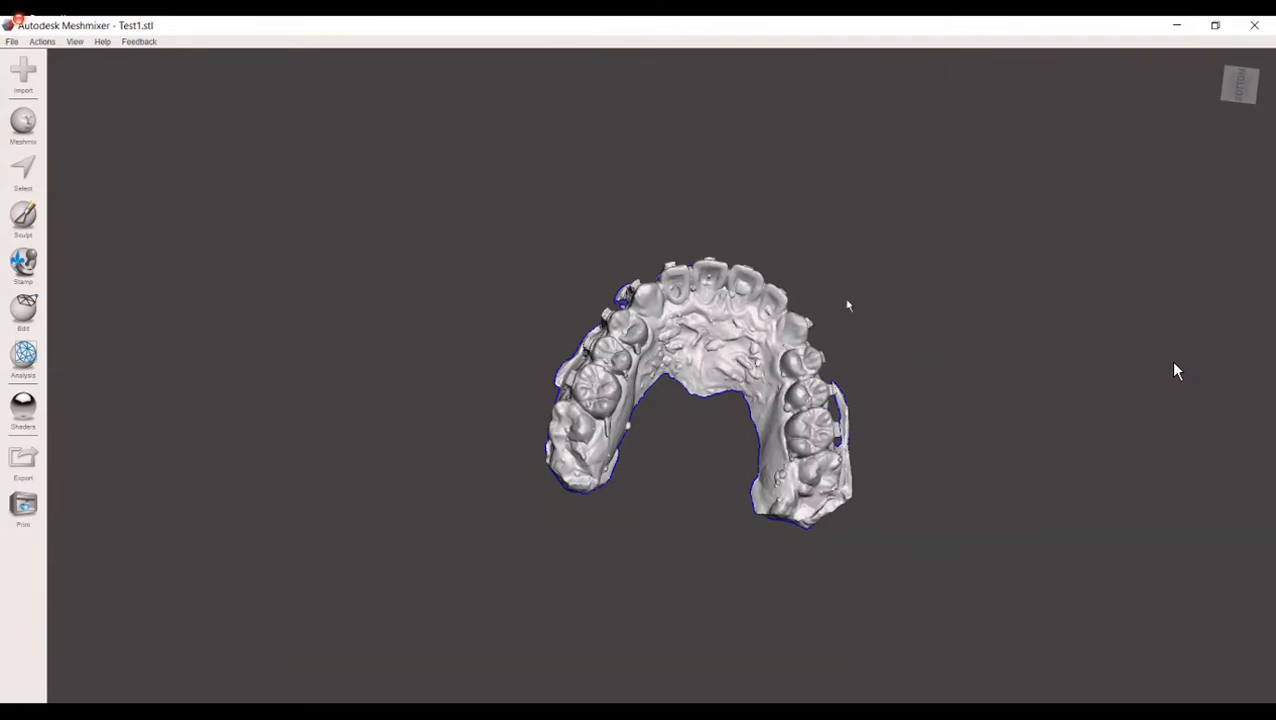
pyautogui.moveTo(754, 338); pyautogui.dragTo(752, 392, button='right')
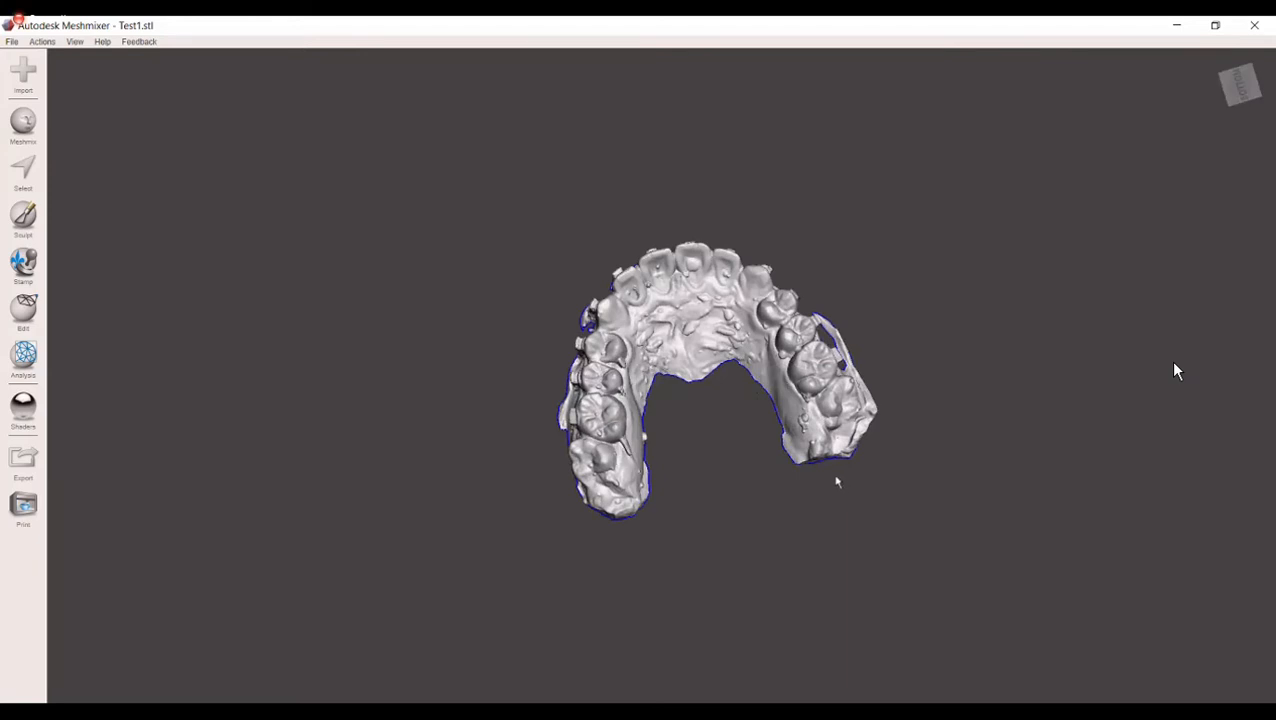
pyautogui.moveTo(766, 412); pyautogui.dragTo(805, 455, button='right')
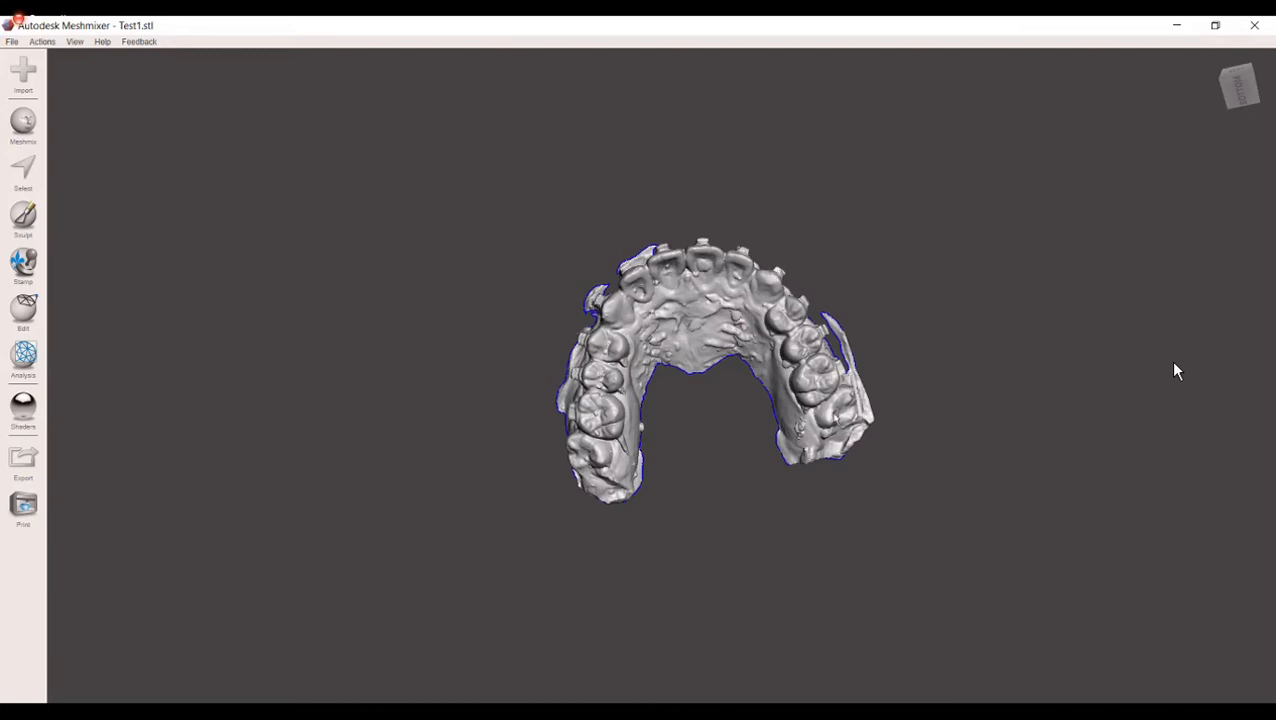
pyautogui.scroll(-3, 754, 373)
pyautogui.scroll(3, 754, 373)
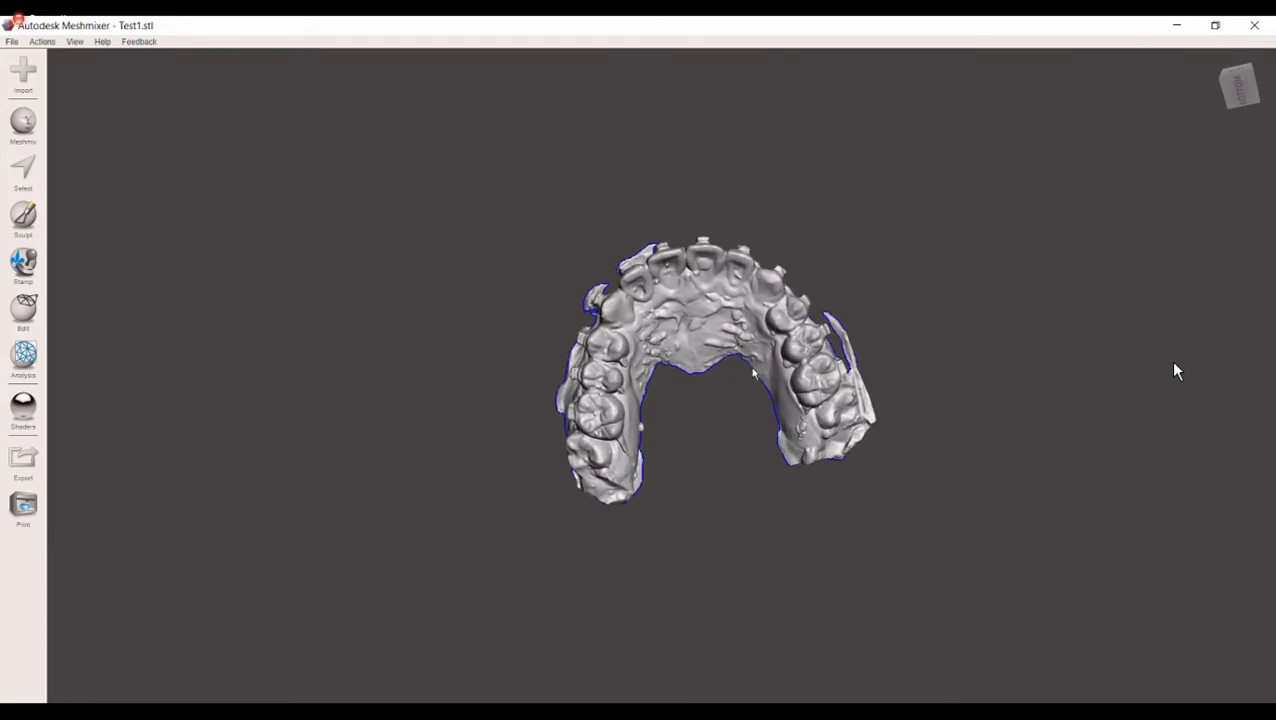
pyautogui.moveTo(717, 347); pyautogui.dragTo(723, 238, button='right')
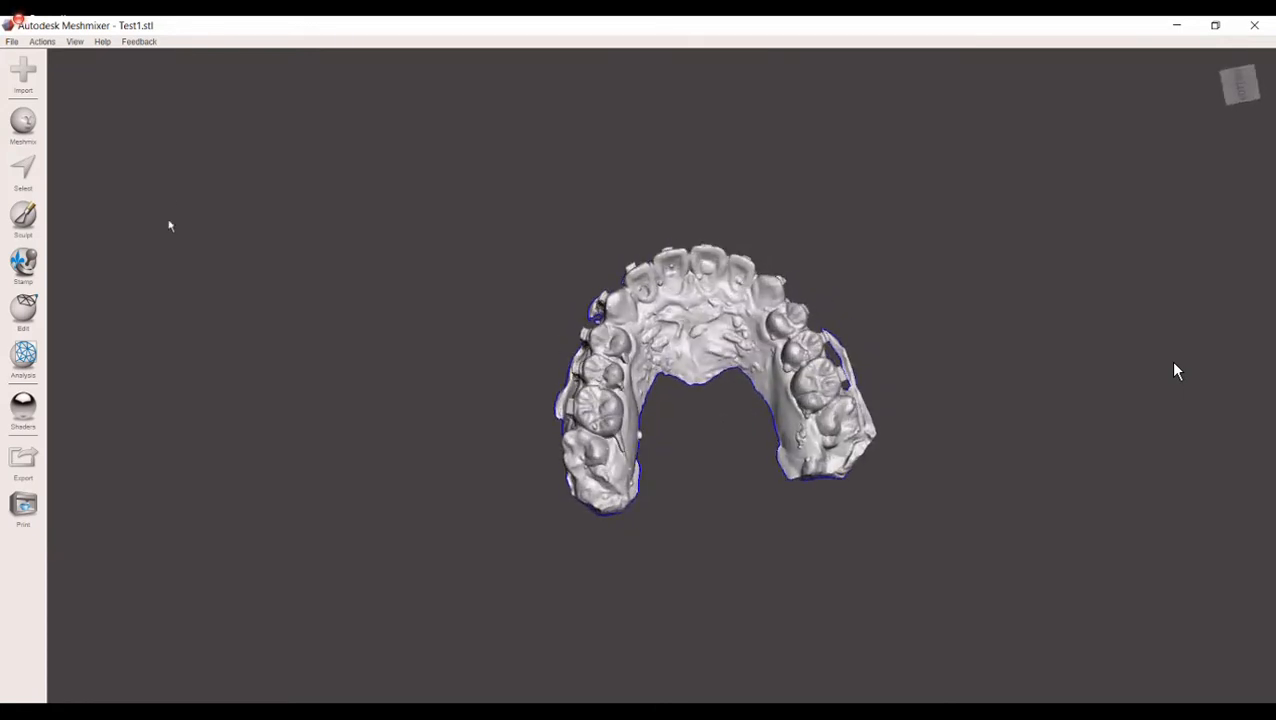
# Step: Show the printer bed again and view the dental model's position relative to the print volume
pyautogui.click(75, 43)
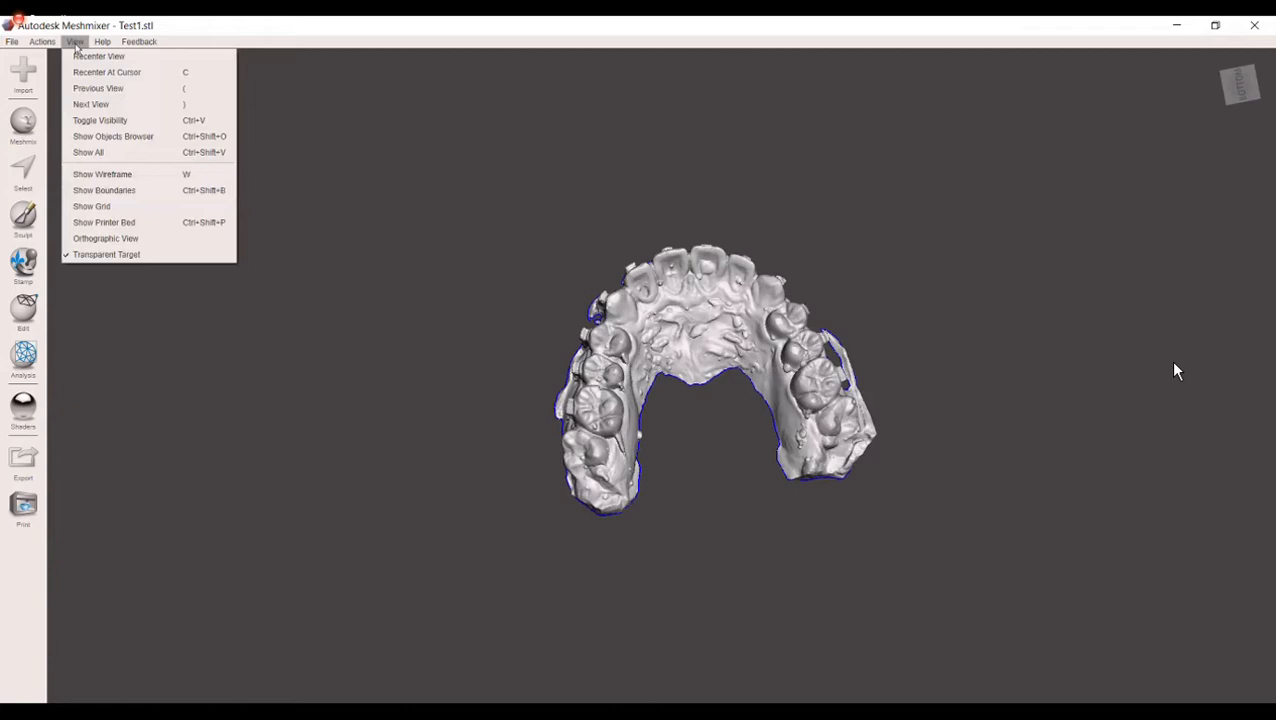
pyautogui.click(282, 171)
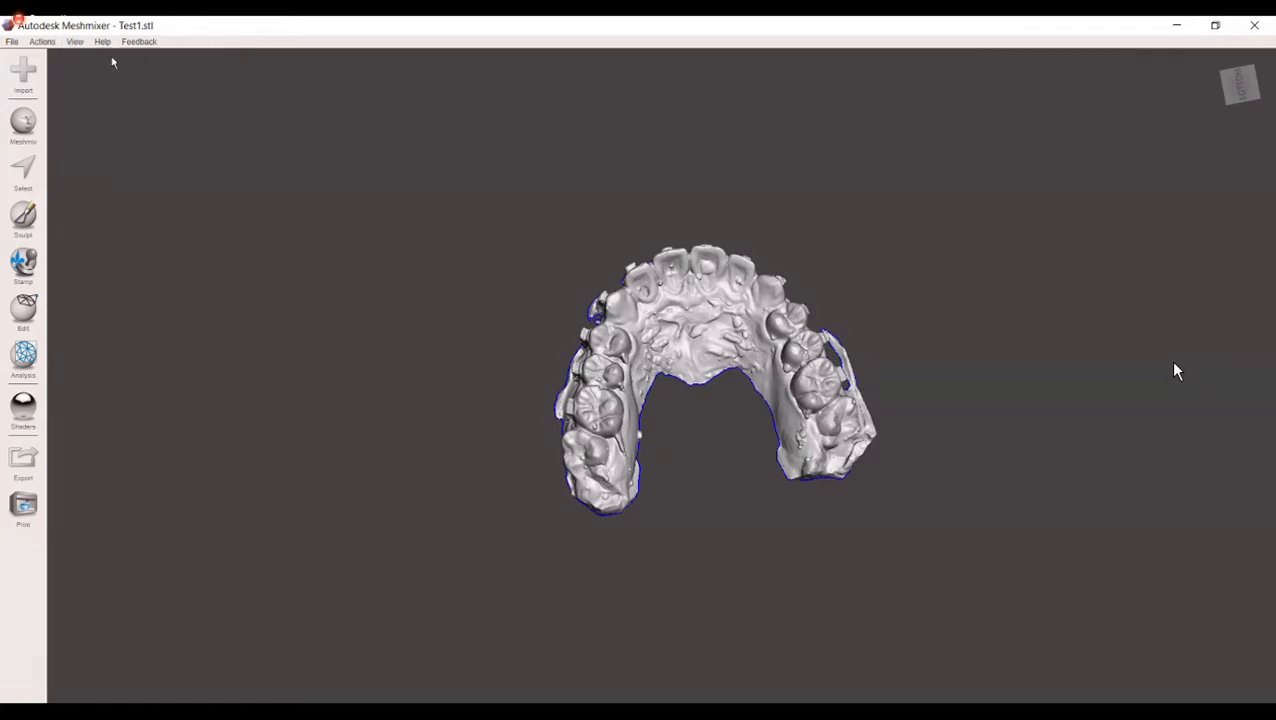
pyautogui.click(76, 42)
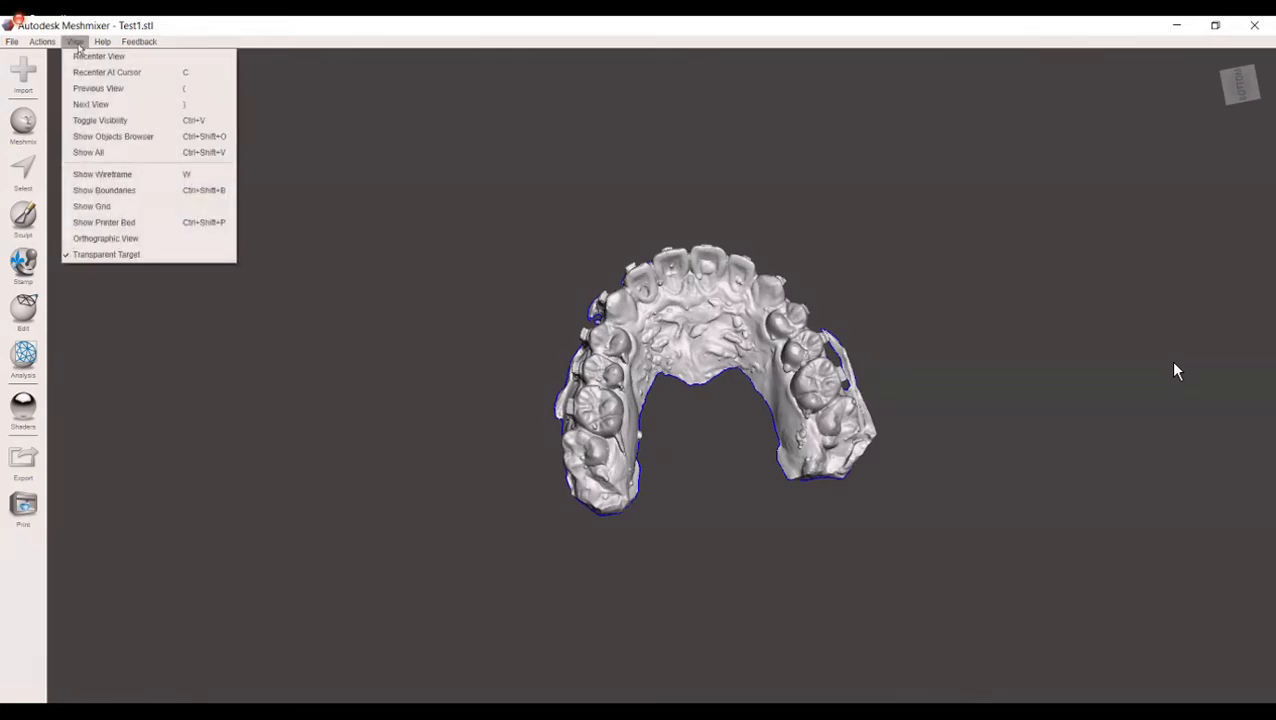
pyautogui.click(124, 224)
pyautogui.scroll(-6, 367, 326)
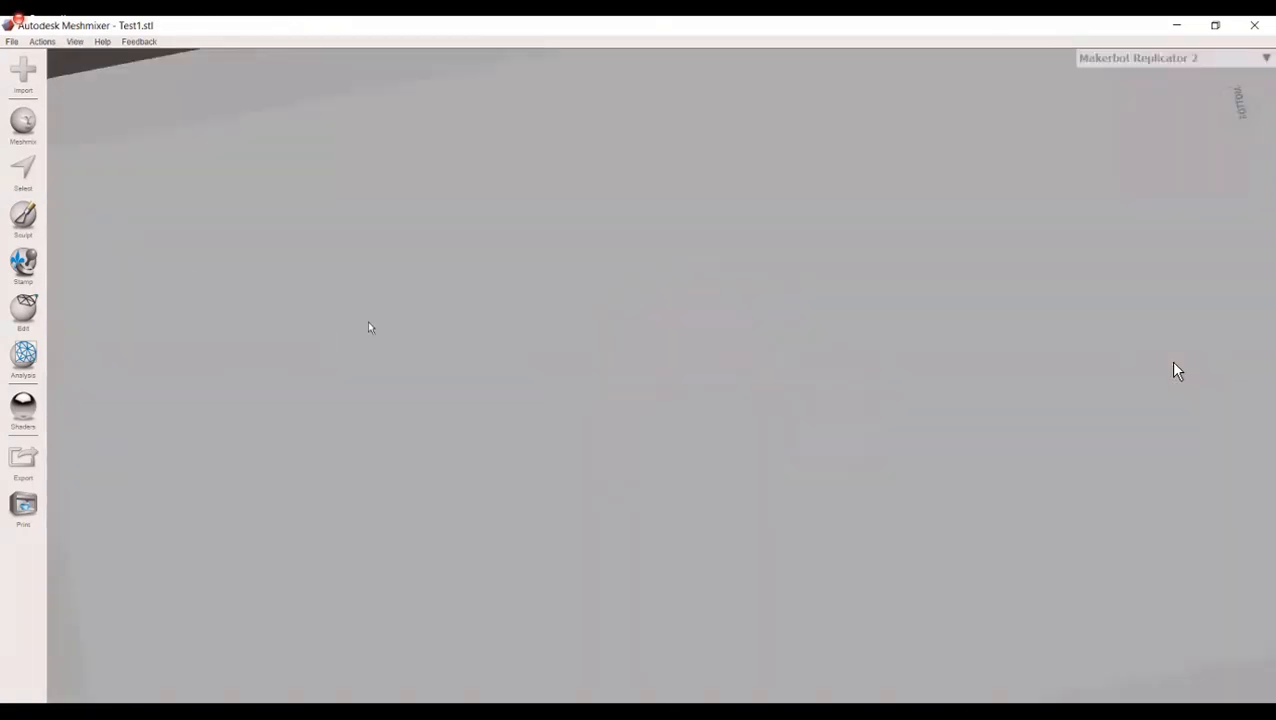
pyautogui.moveTo(633, 252); pyautogui.dragTo(796, 452, button='right')
pyautogui.scroll(5, 726, 474)
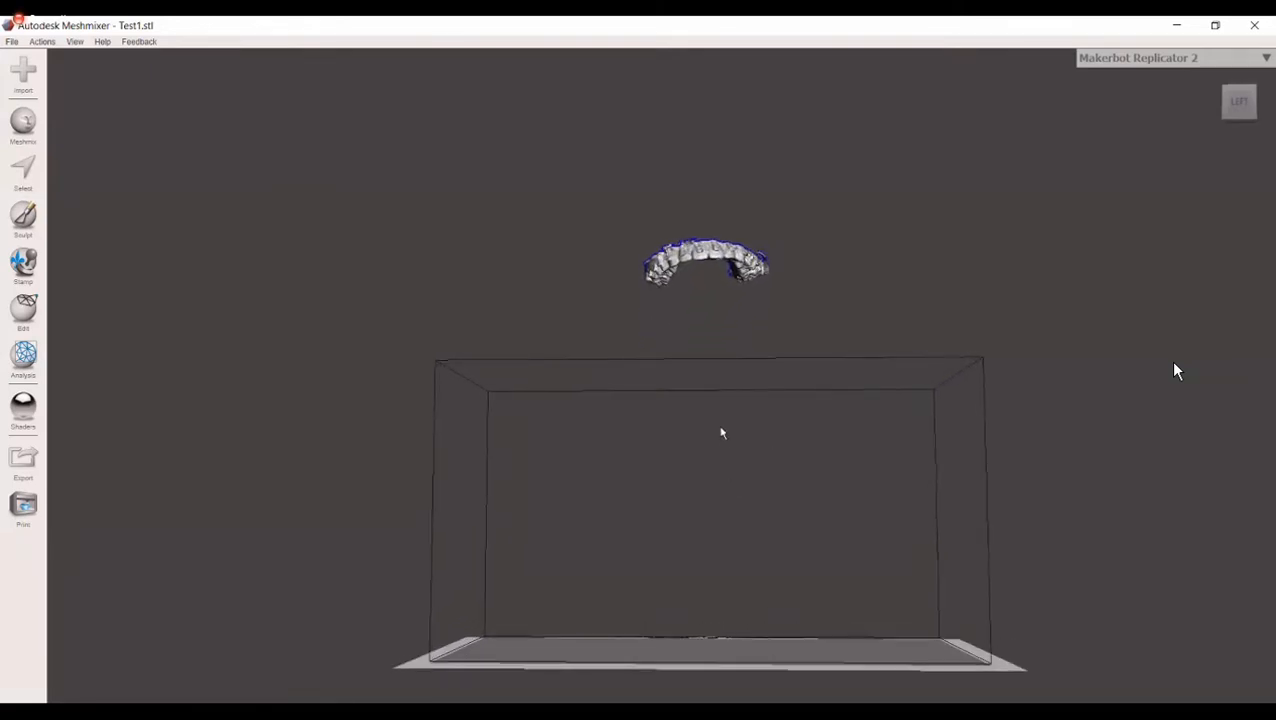
pyautogui.moveTo(743, 538); pyautogui.dragTo(735, 382, button='right')
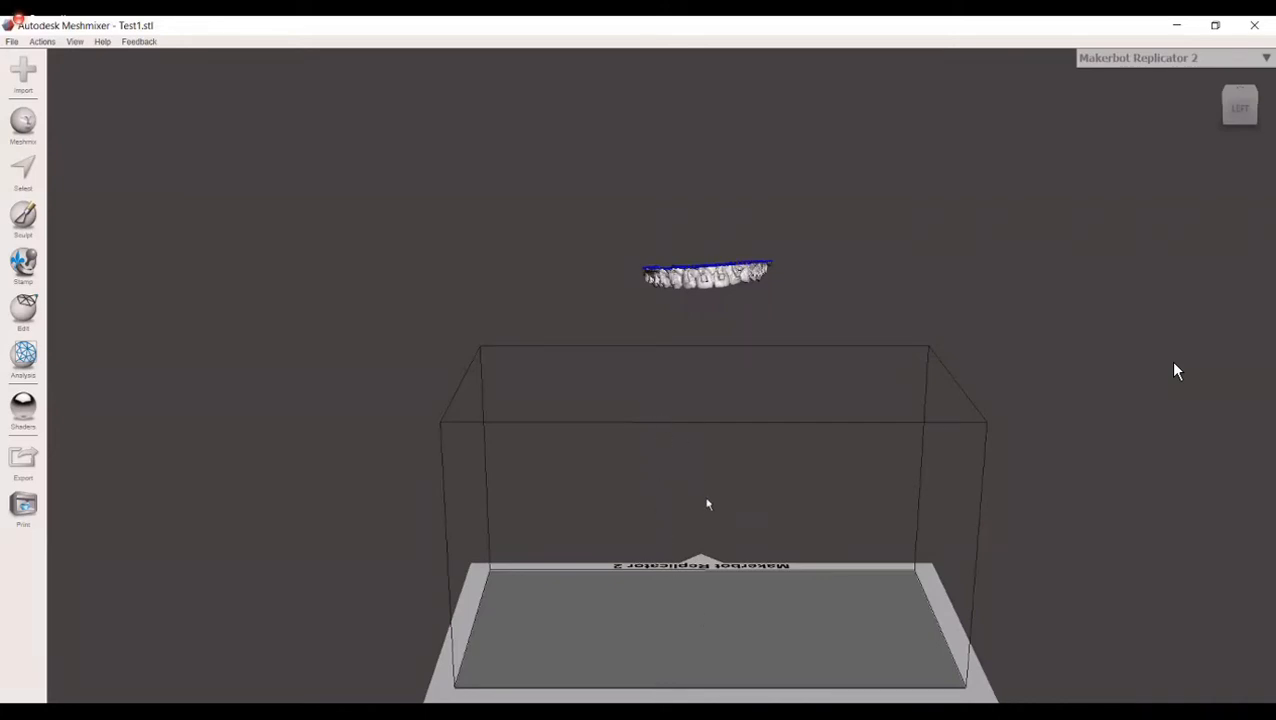
# Step: Examine the dental arch's position and orientation relative to the print volume from the front and from above
pyautogui.moveTo(688, 426); pyautogui.dragTo(696, 336, button='right')
pyautogui.moveTo(713, 381); pyautogui.dragTo(726, 425, button='right')
pyautogui.moveTo(728, 643); pyautogui.dragTo(708, 467, button='right')
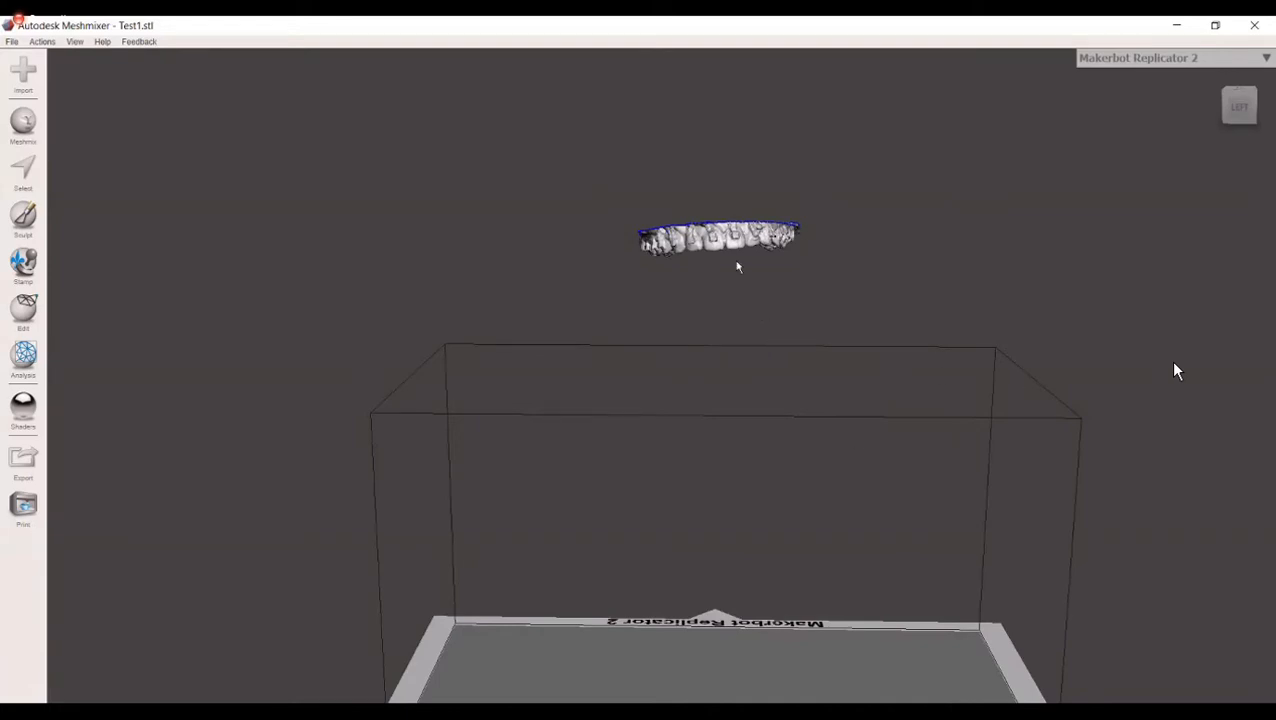
pyautogui.scroll(-1, 782, 410)
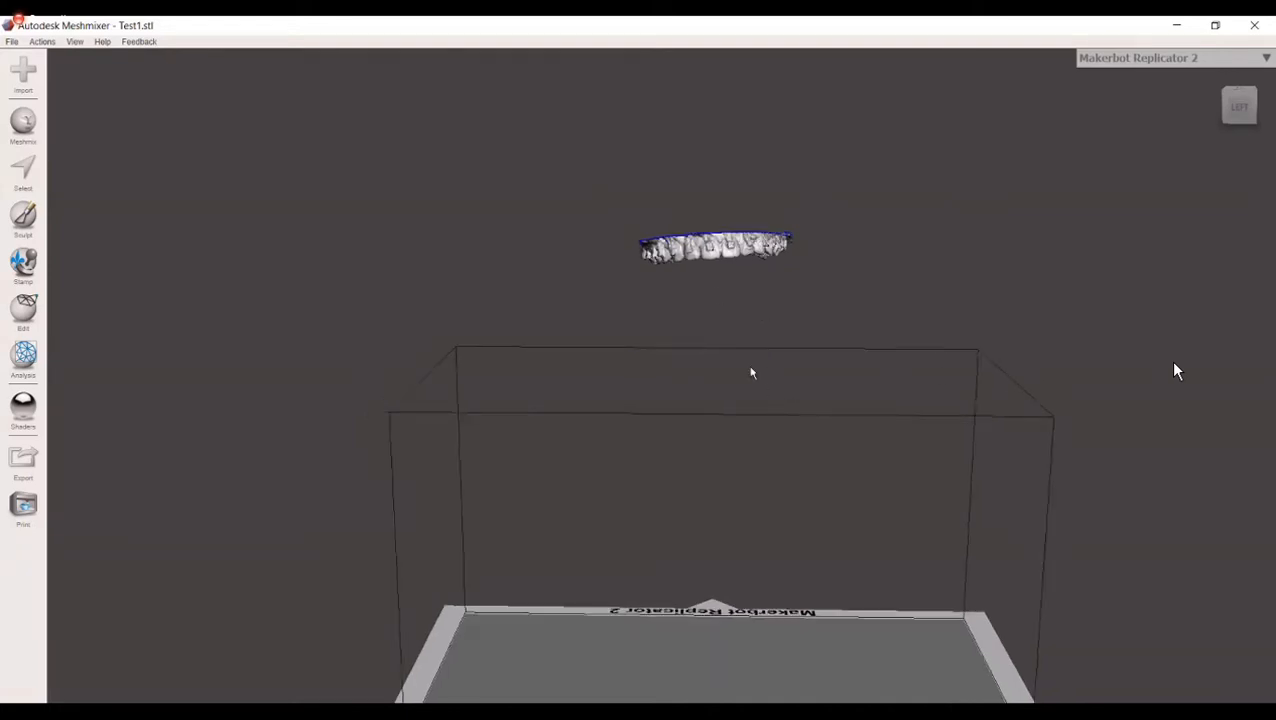
pyautogui.scroll(3, 752, 398)
pyautogui.moveTo(768, 397); pyautogui.dragTo(774, 619, button='right')
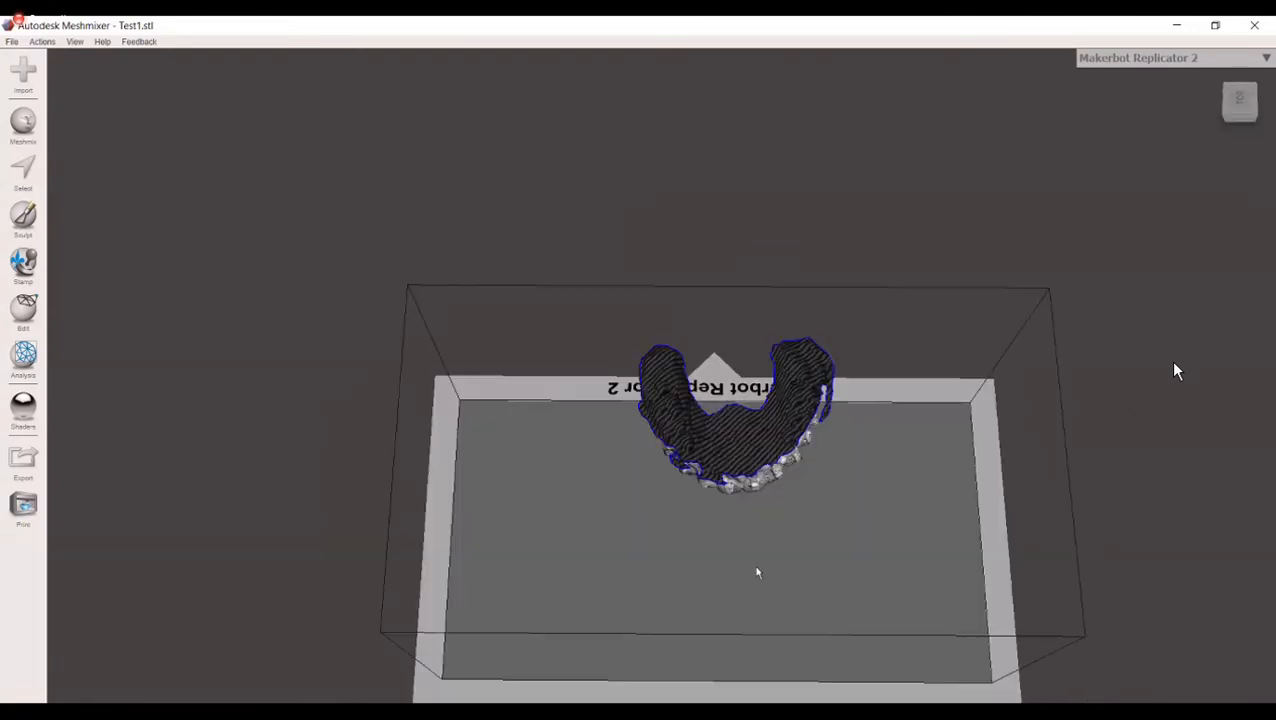
pyautogui.moveTo(762, 507); pyautogui.dragTo(731, 333, button='right')
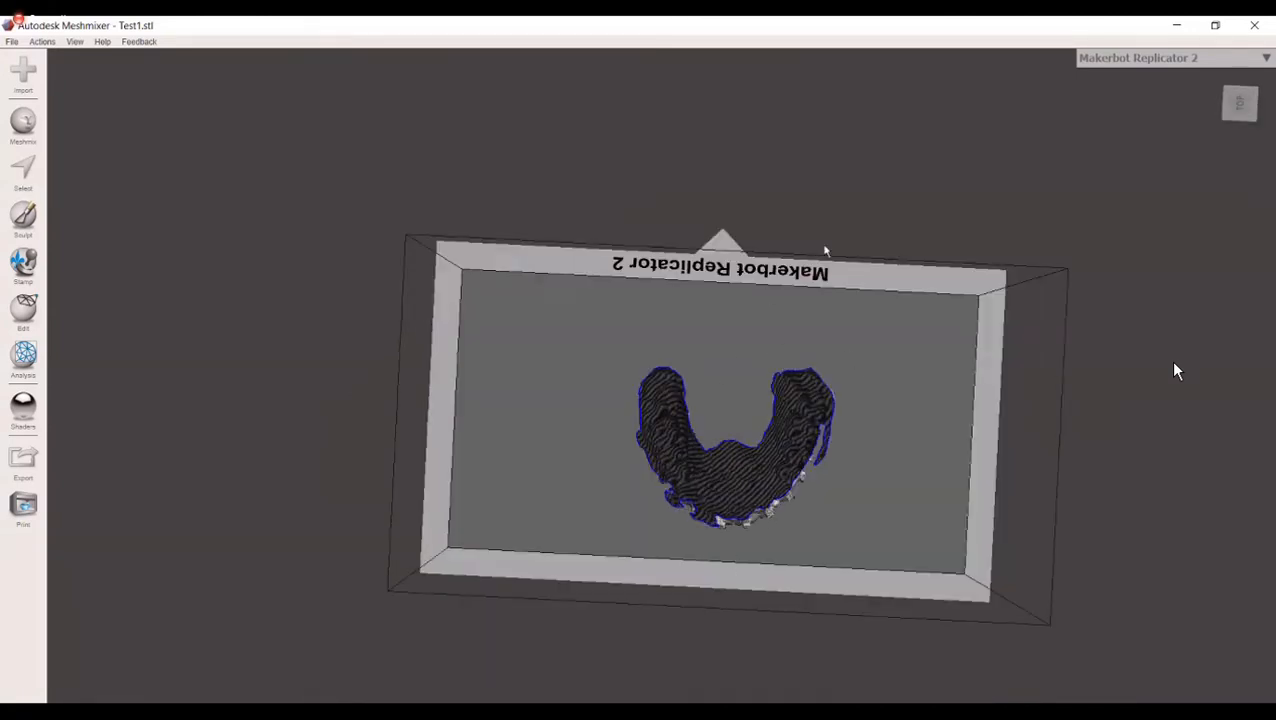
pyautogui.moveTo(824, 246); pyautogui.dragTo(711, 200, button='right')
pyautogui.moveTo(744, 293); pyautogui.dragTo(688, 308, button='right')
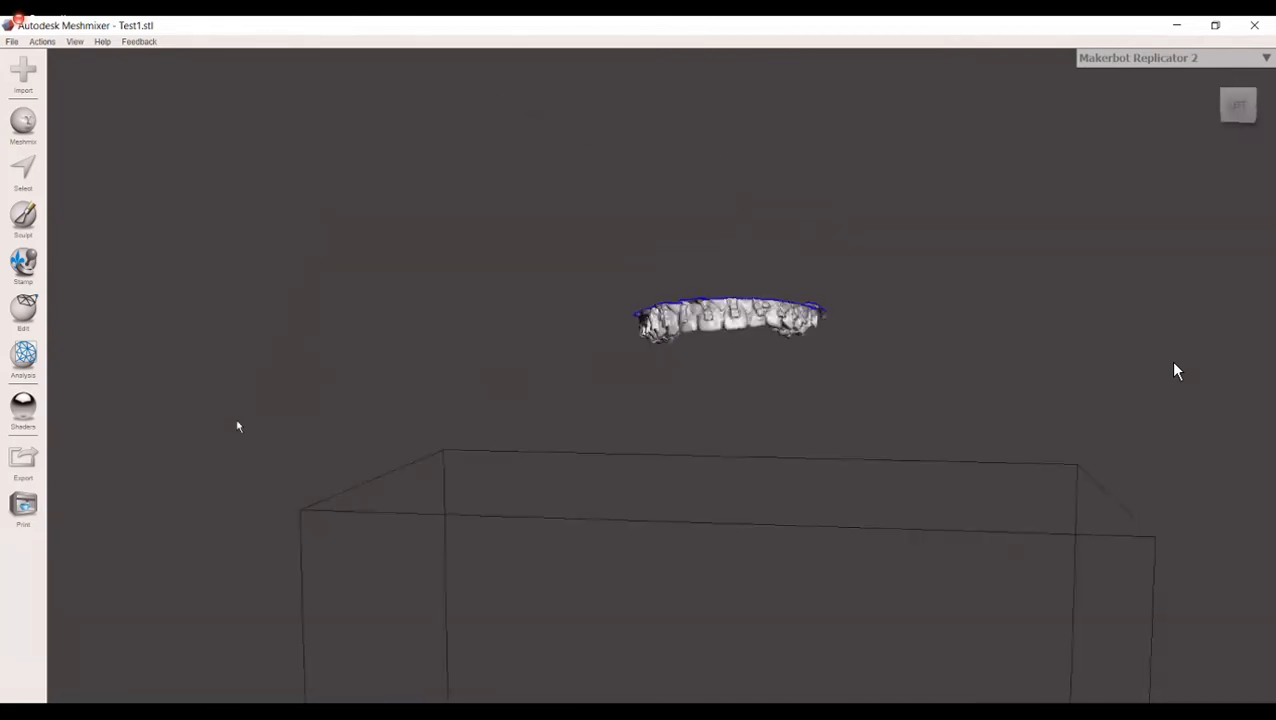
# Step: Try flipping the arch to about -175.3° around Z with Transform and lowering it about 114.6 mm into the print volume
pyautogui.click(26, 312)
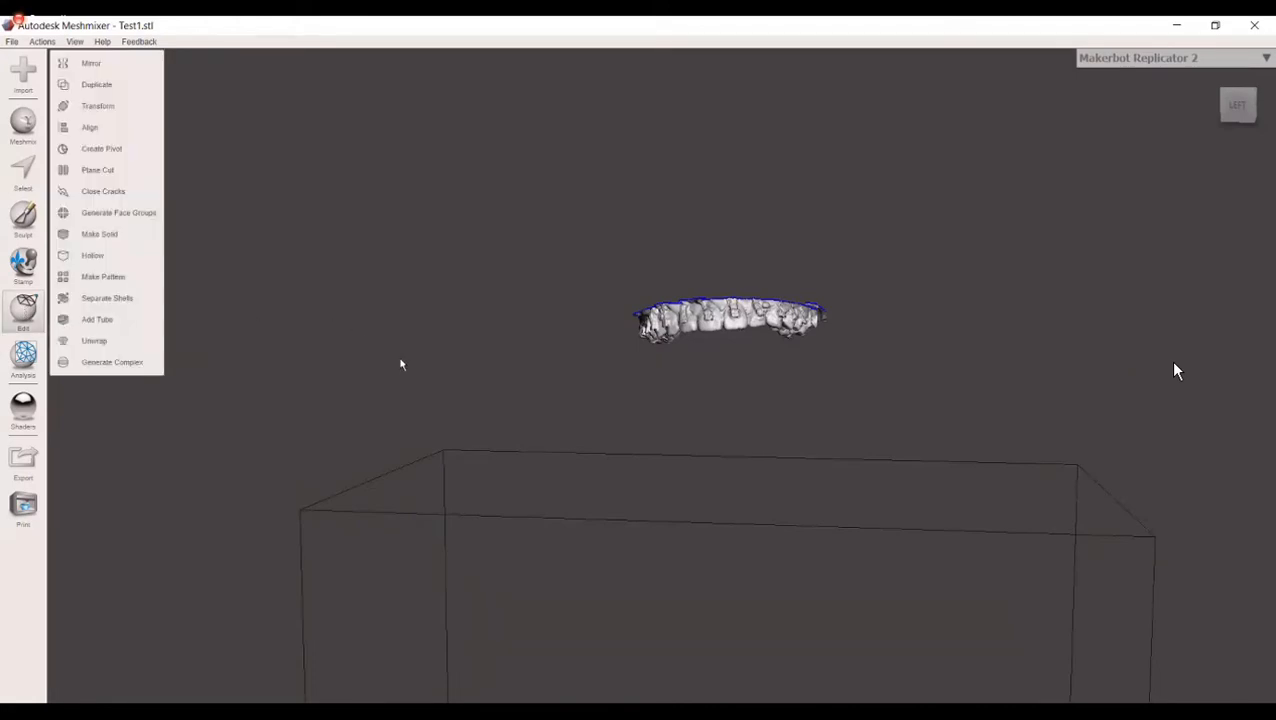
pyautogui.scroll(-1, 370, 334)
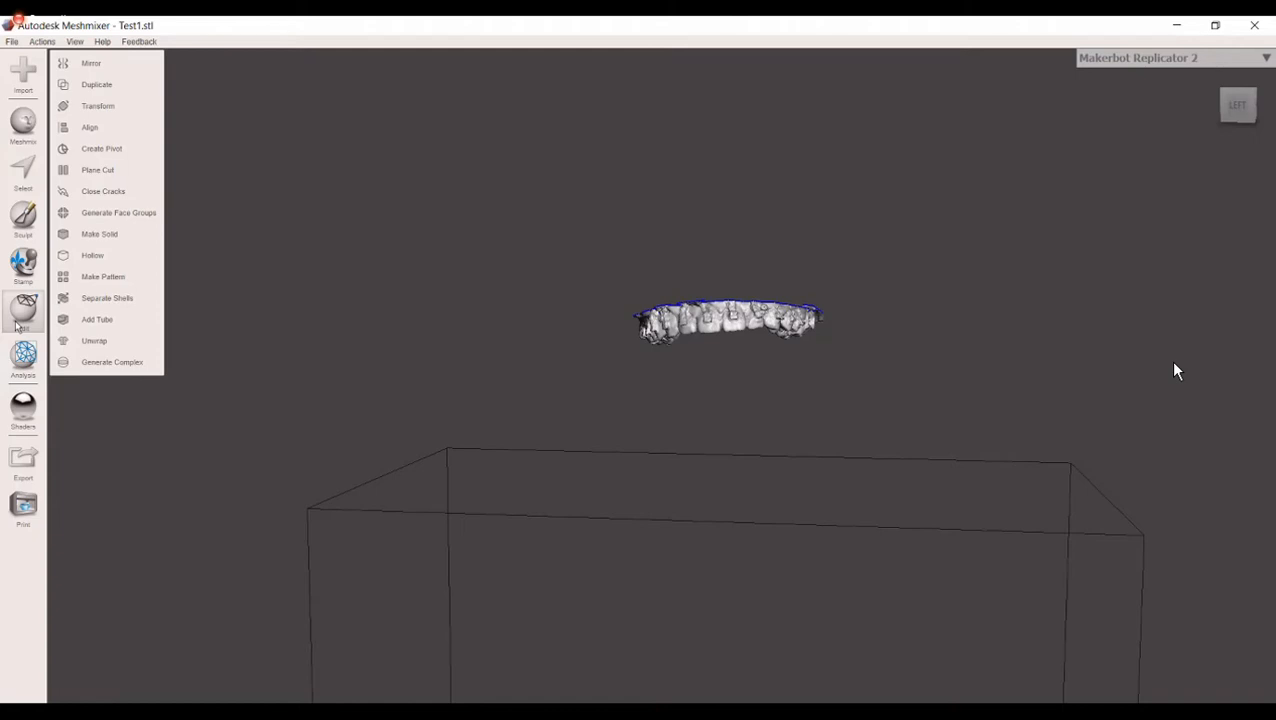
pyautogui.click(100, 106)
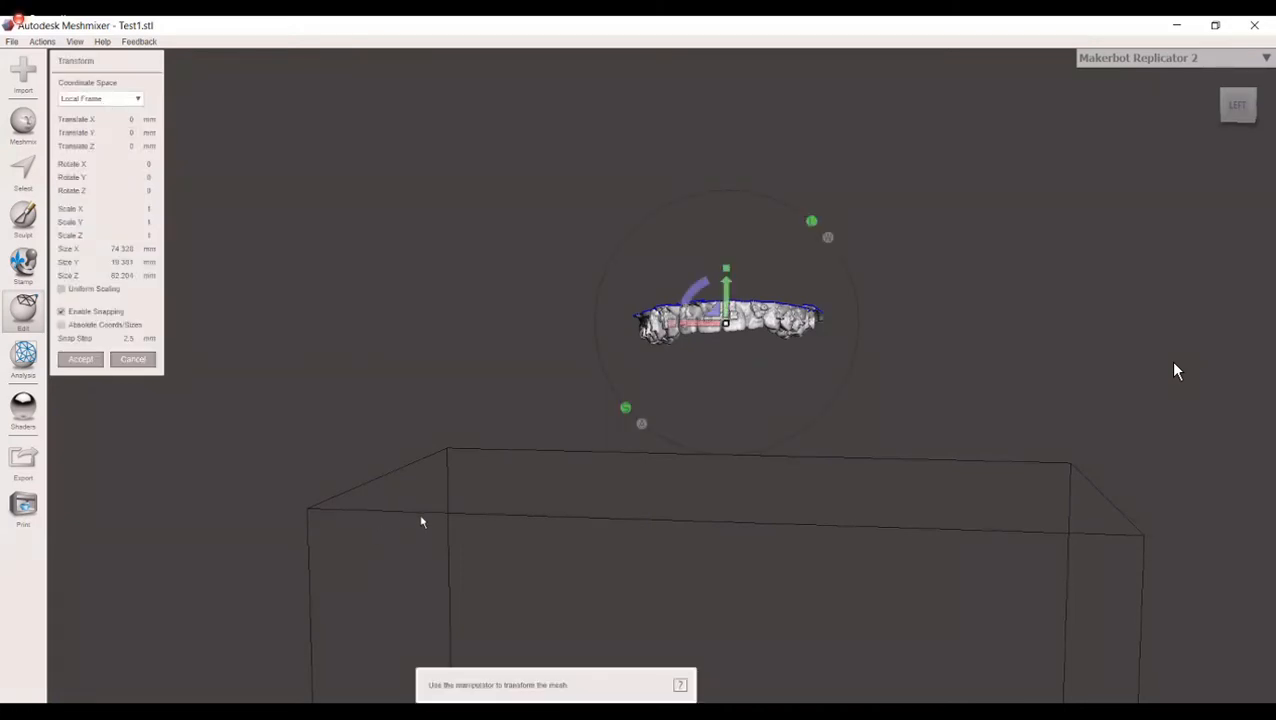
pyautogui.scroll(1, 763, 389)
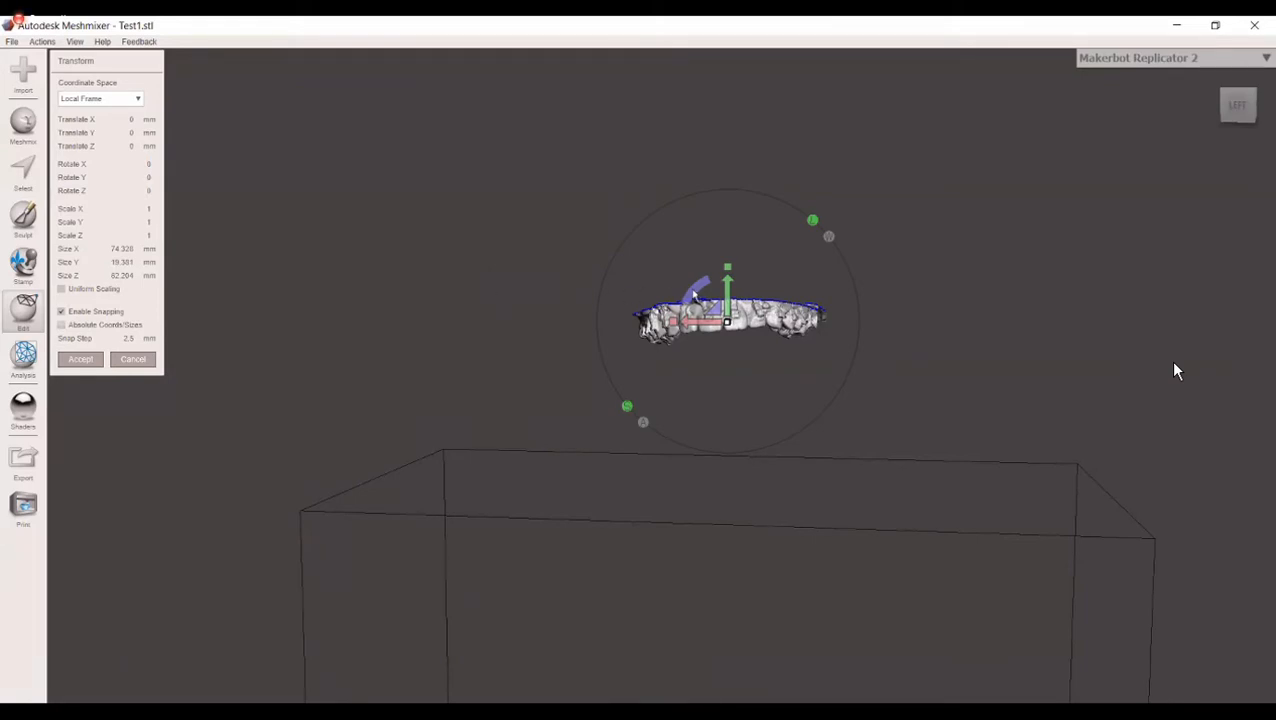
pyautogui.moveTo(699, 287); pyautogui.dragTo(760, 395)
pyautogui.moveTo(714, 490); pyautogui.dragTo(730, 446, button='right')
pyautogui.moveTo(729, 350); pyautogui.dragTo(710, 662)
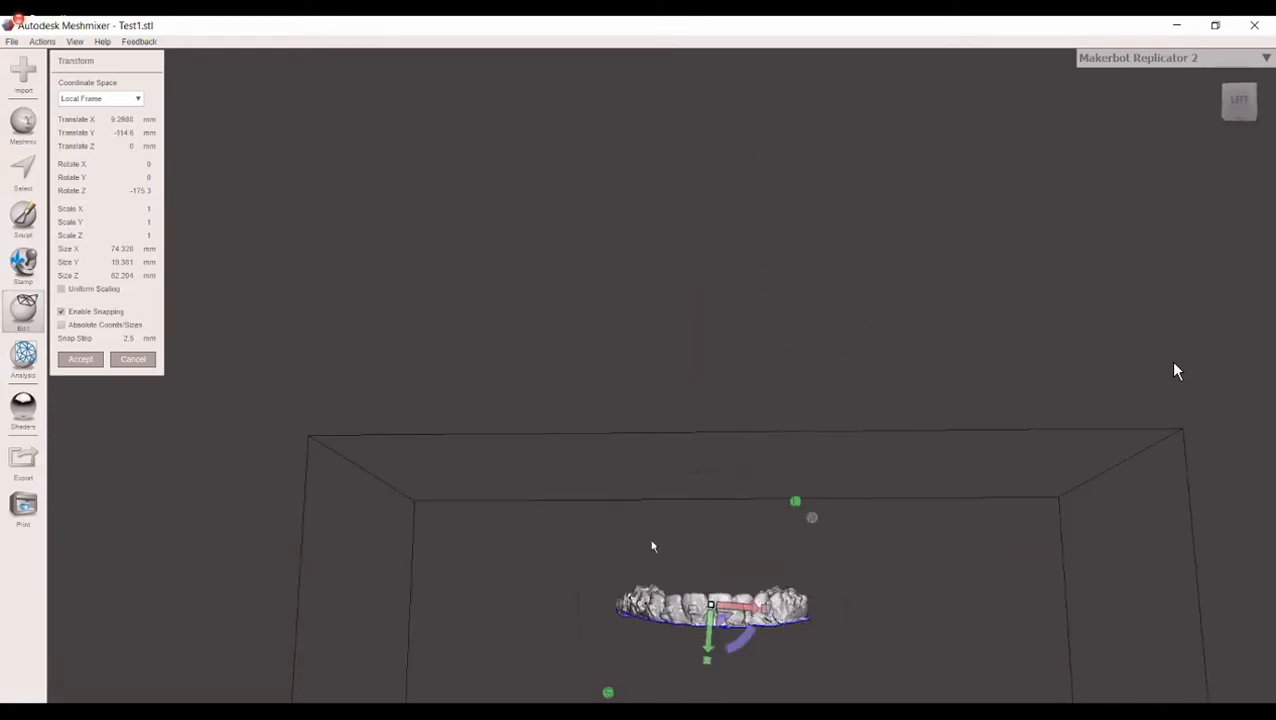
# Step: Try lowering the arch to about -152 mm in Y and rotating it to about 177.3° around Z
pyautogui.moveTo(658, 537); pyautogui.dragTo(576, 123, button='right')
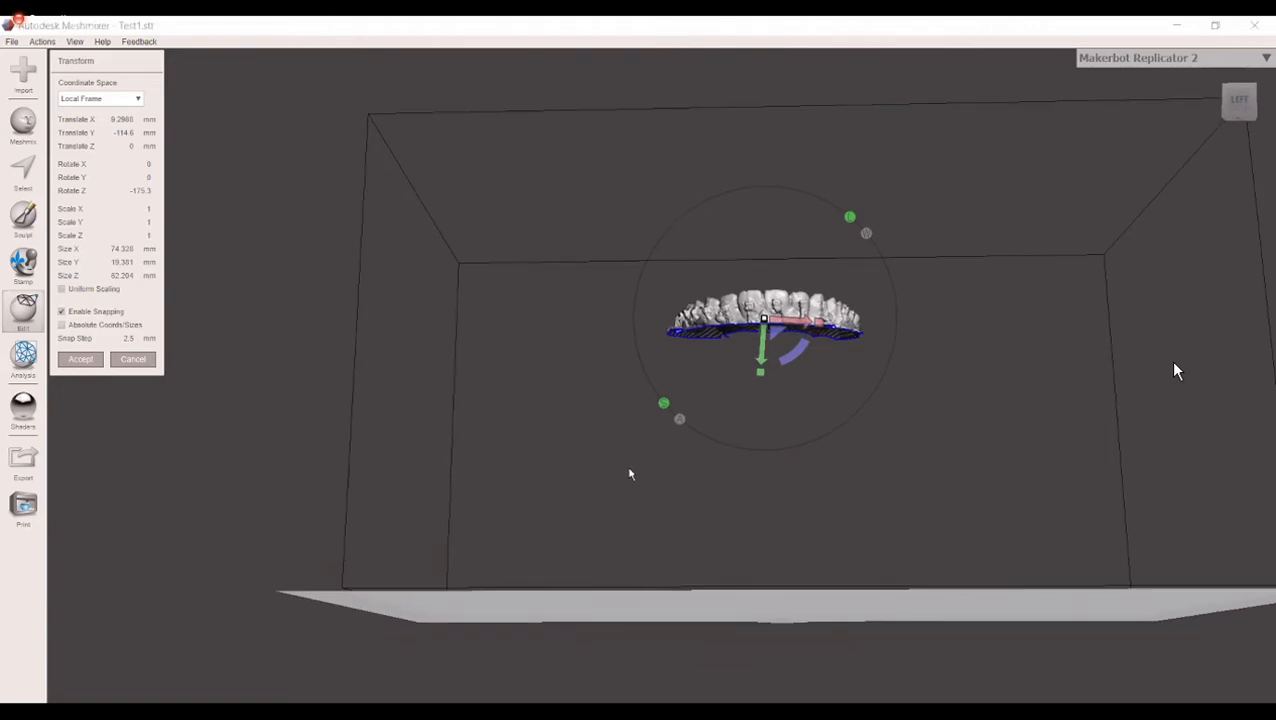
pyautogui.moveTo(575, 397); pyautogui.dragTo(606, 408, button='right')
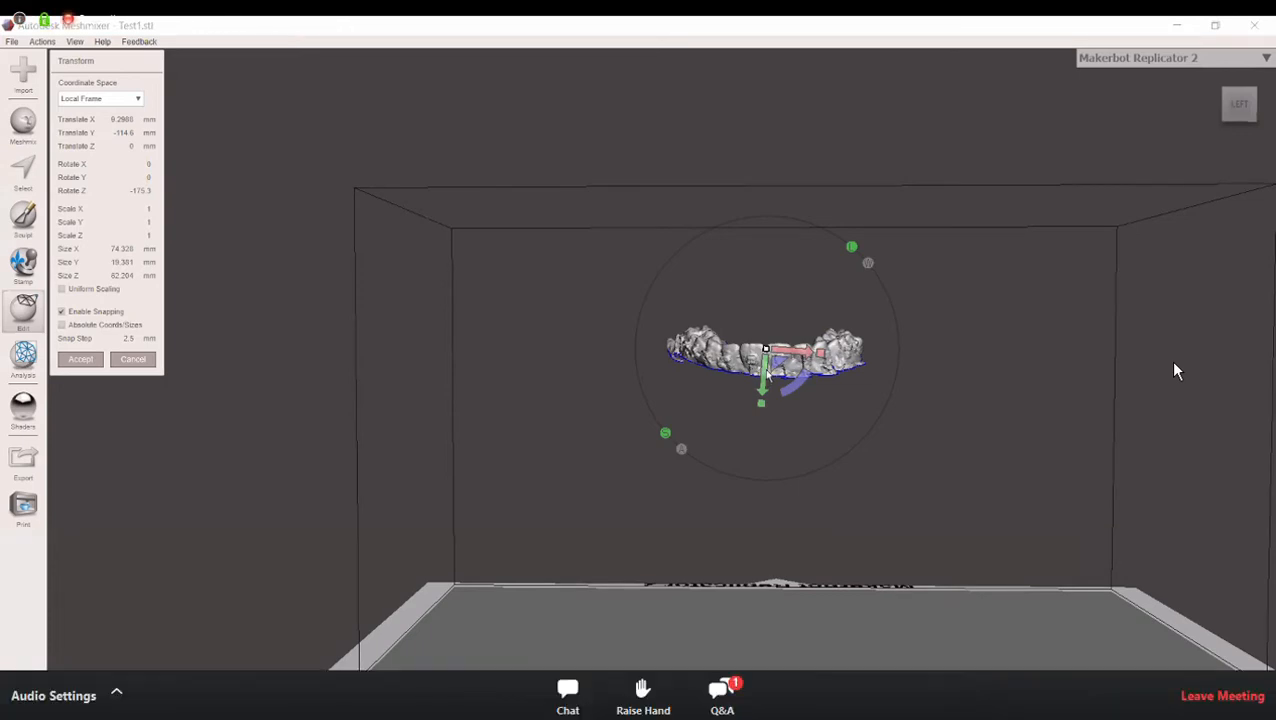
pyautogui.moveTo(767, 440); pyautogui.dragTo(786, 509)
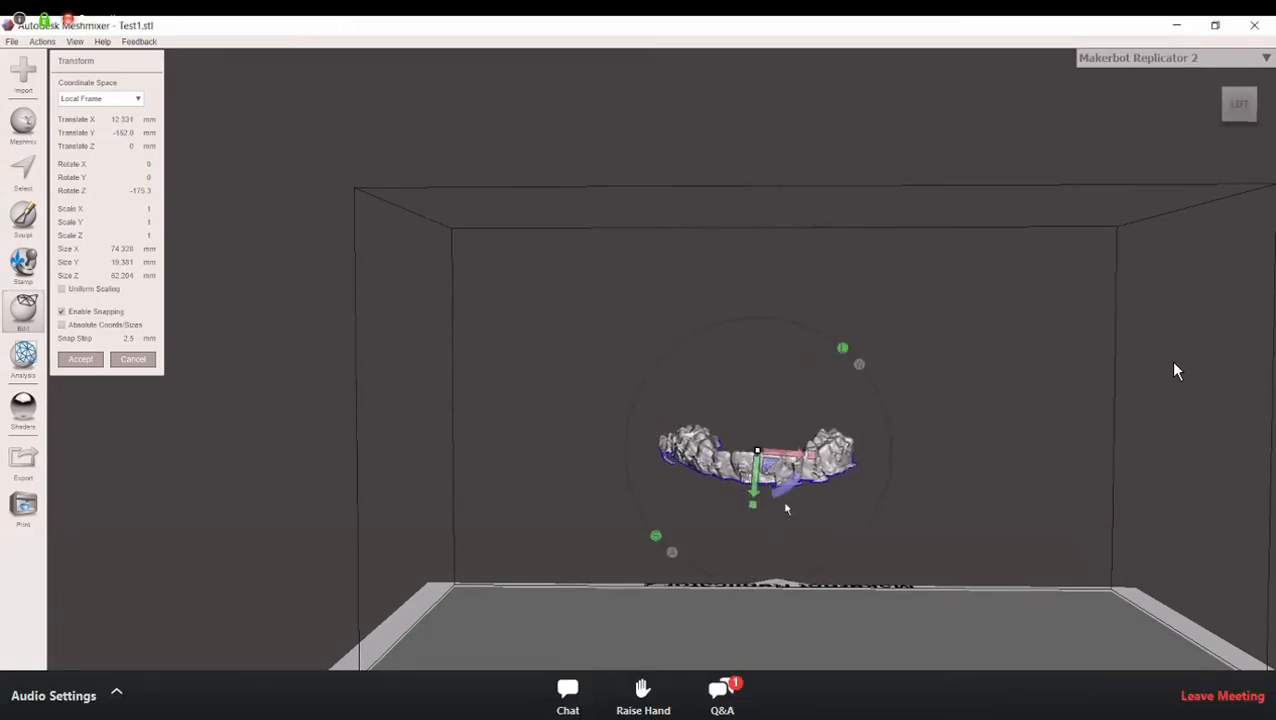
pyautogui.moveTo(787, 488); pyautogui.dragTo(793, 482)
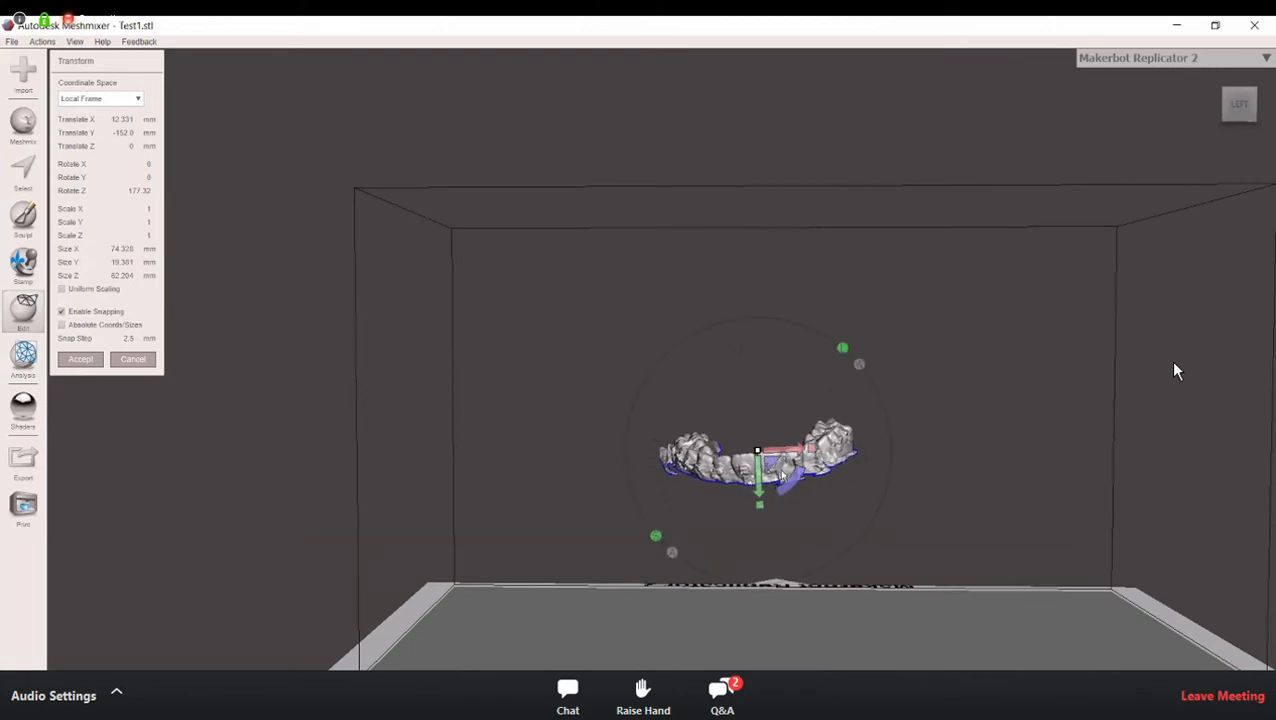
# Step: Try tilting the arch about 2.8° around X from the side, inspect its base from the front, and discard the whole transform
pyautogui.moveTo(845, 500); pyautogui.dragTo(577, 489, button='right')
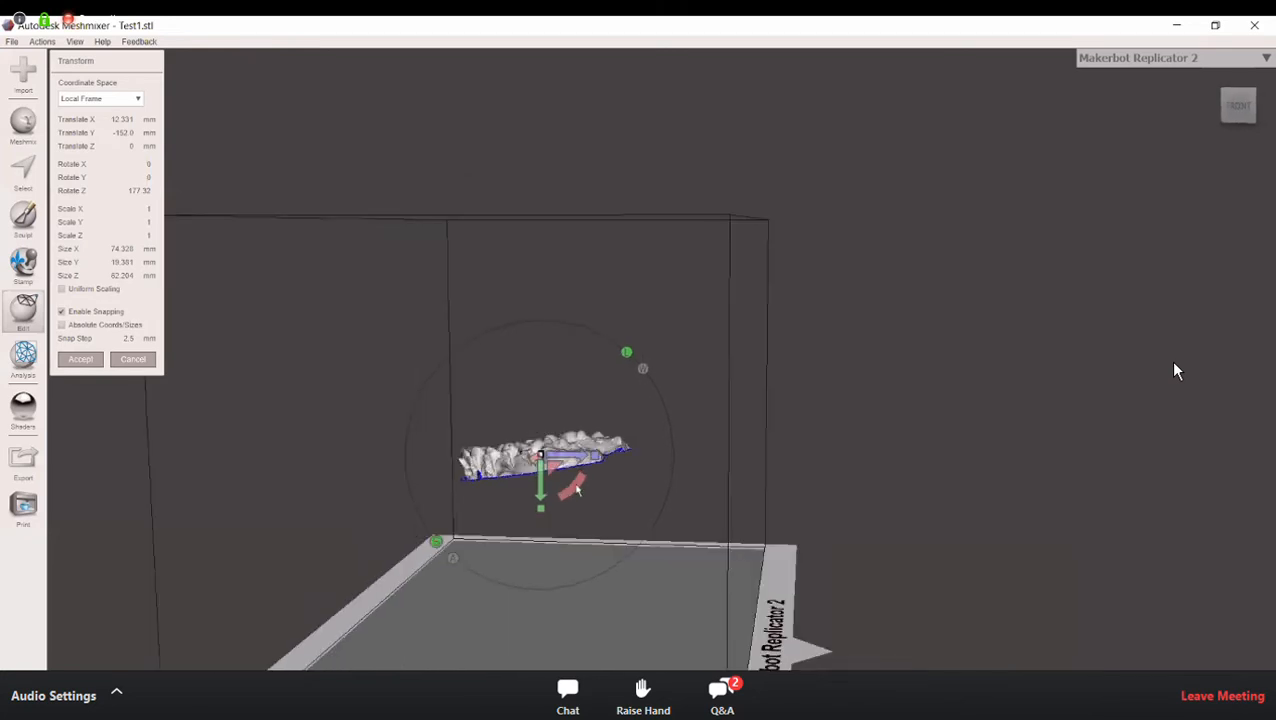
pyautogui.moveTo(572, 490); pyautogui.dragTo(601, 530)
pyautogui.moveTo(715, 541); pyautogui.dragTo(792, 462, button='right')
pyautogui.moveTo(792, 462); pyautogui.dragTo(797, 540)
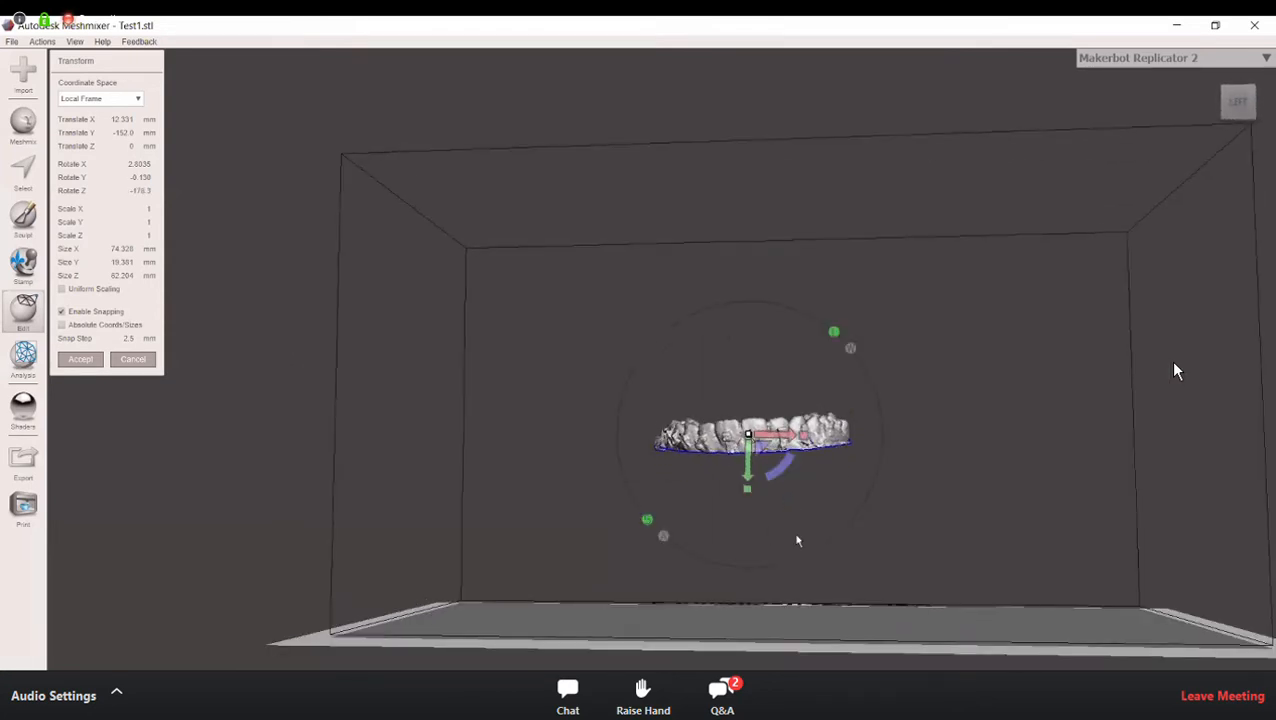
pyautogui.scroll(1, 802, 506)
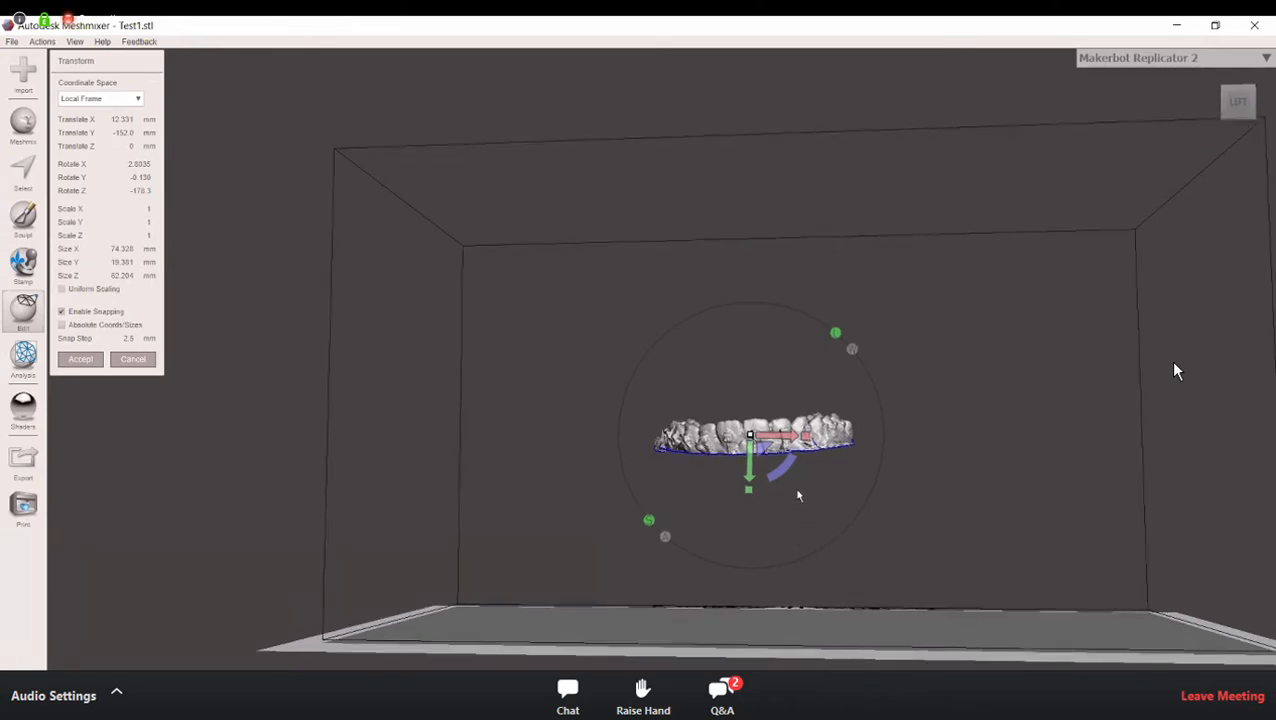
pyautogui.scroll(2, 801, 497)
pyautogui.scroll(3, 805, 510)
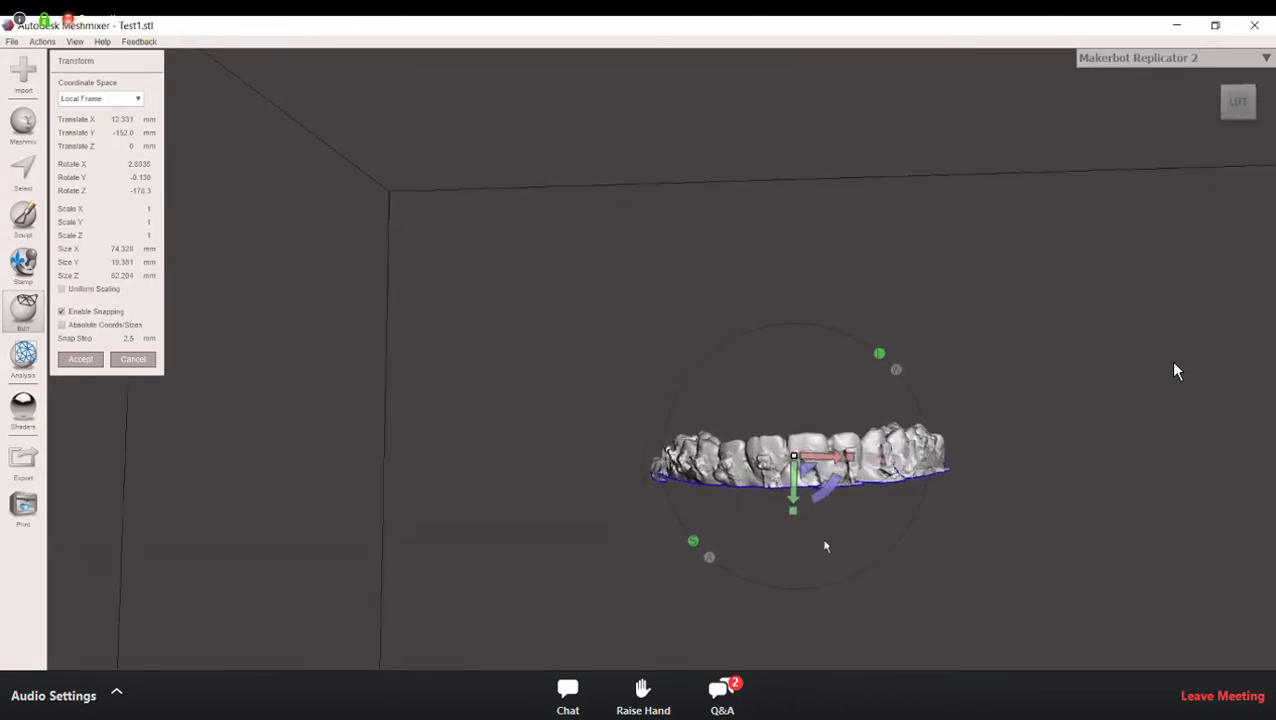
pyautogui.moveTo(785, 467); pyautogui.dragTo(785, 389, button='middle')
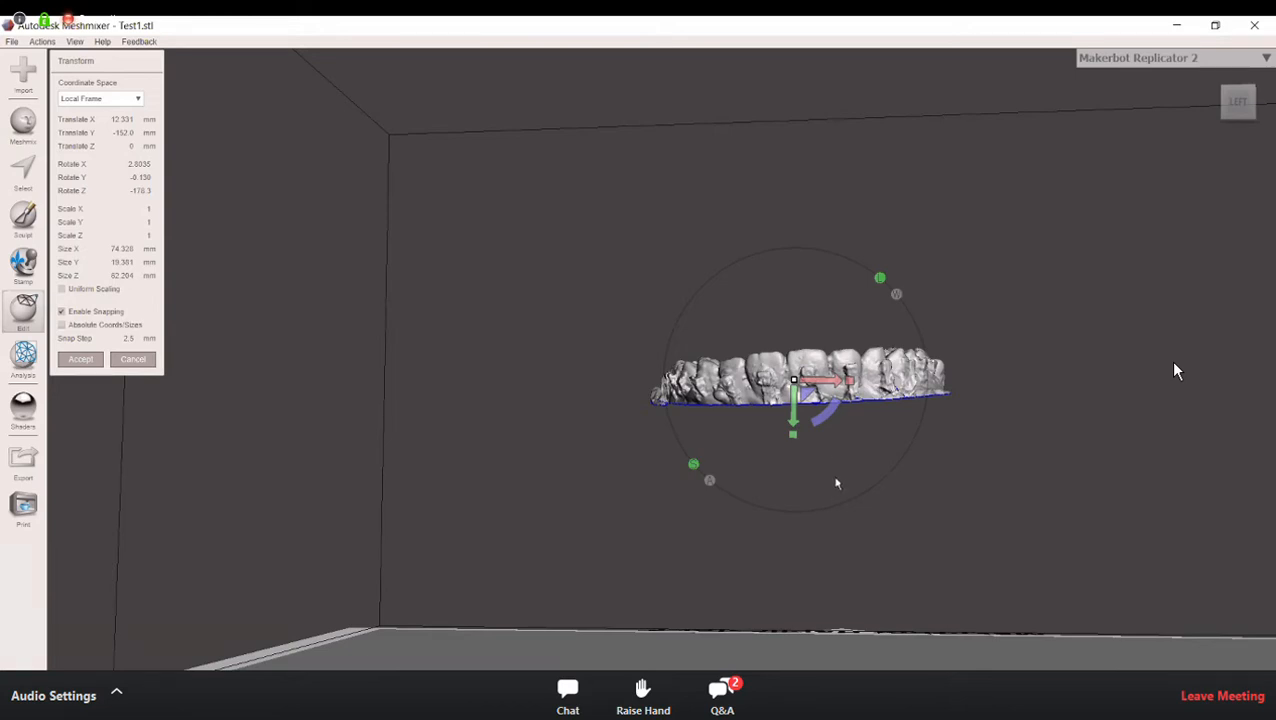
pyautogui.moveTo(817, 484); pyautogui.dragTo(855, 497, button='right')
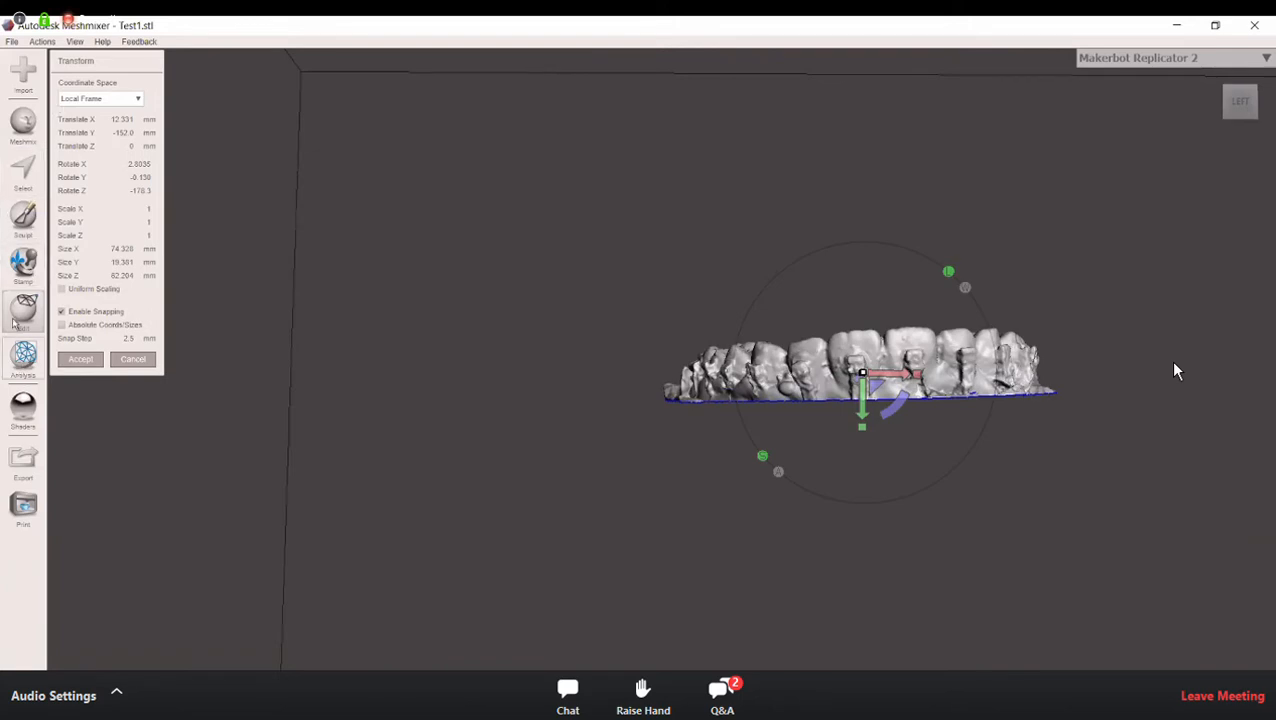
pyautogui.click(148, 362)
# Step: Using Transform, flip the arch to about -177.7° around Z and lower it about 192 mm towards the printer bed
pyautogui.click(24, 314)
pyautogui.click(100, 106)
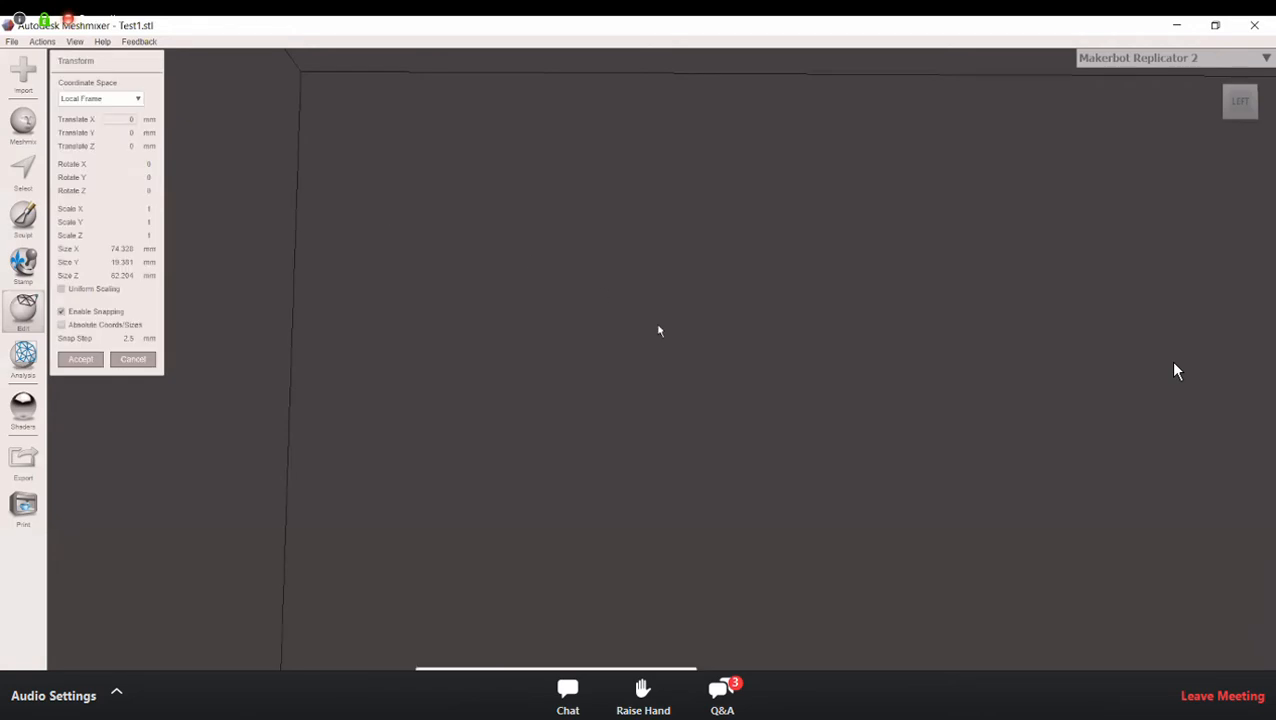
pyautogui.scroll(-6, 790, 346)
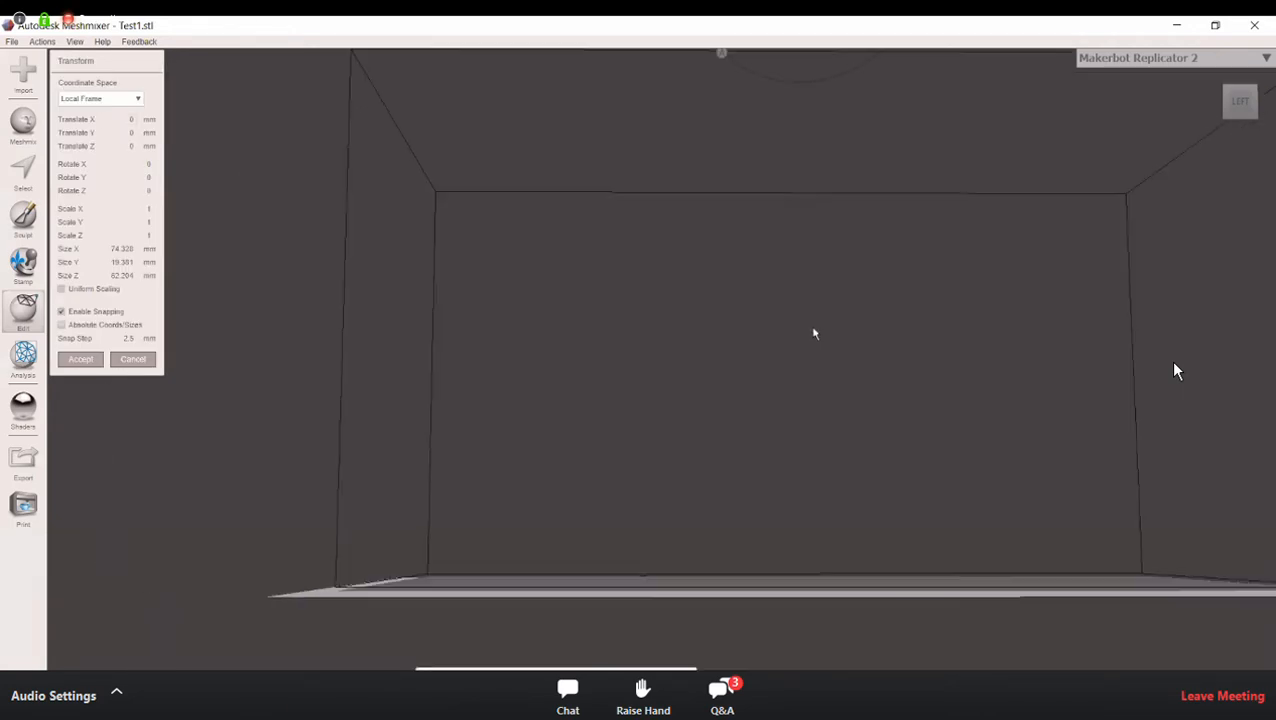
pyautogui.moveTo(797, 368); pyautogui.dragTo(761, 512, button='middle')
pyautogui.moveTo(763, 421); pyautogui.dragTo(751, 552, button='middle')
pyautogui.moveTo(713, 160); pyautogui.dragTo(816, 288)
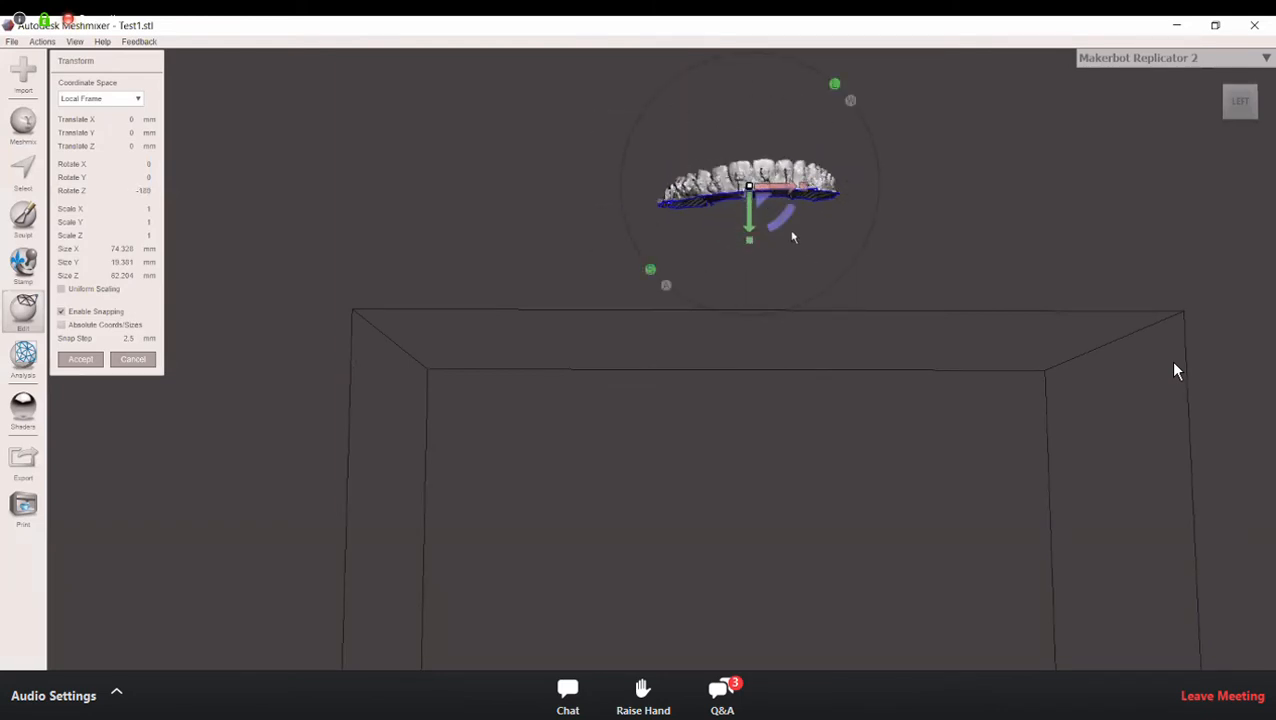
pyautogui.moveTo(788, 218); pyautogui.dragTo(727, 658)
pyautogui.scroll(-2, 825, 372)
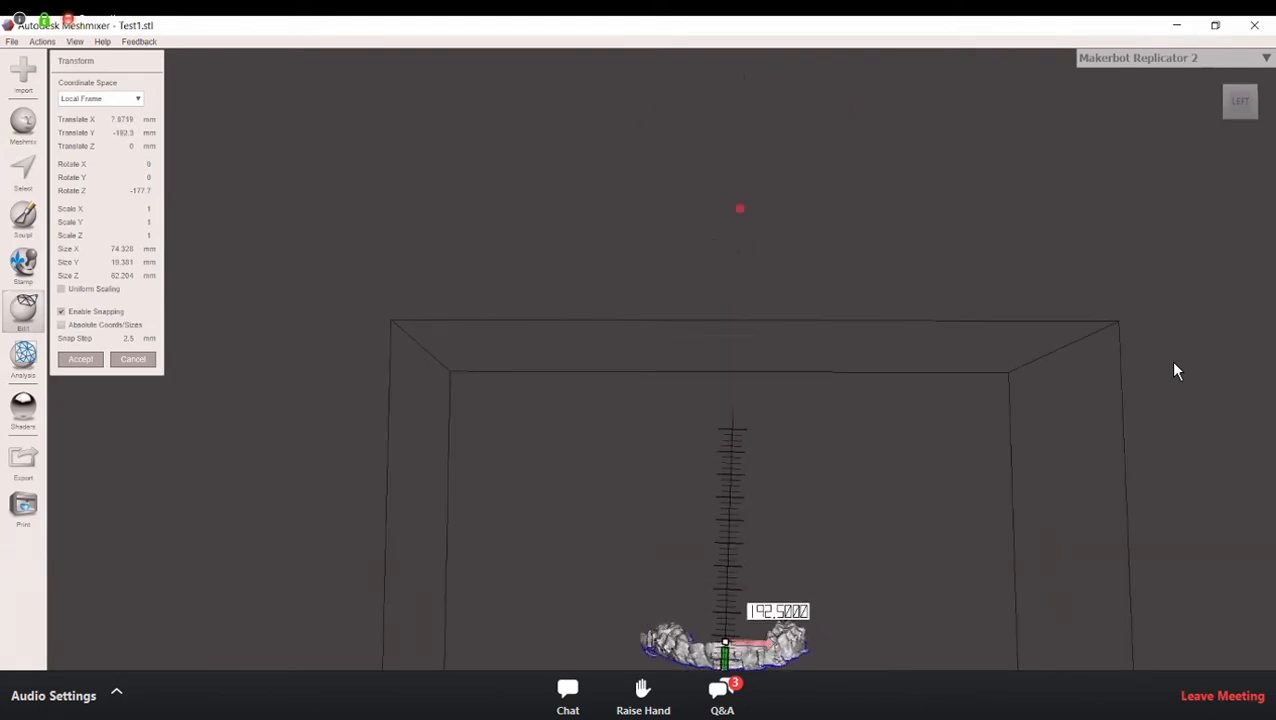
# Step: Tilt the arch about 6.8° around X from the side to level its base with the printer bed
pyautogui.moveTo(917, 466); pyautogui.dragTo(698, 604, button='right')
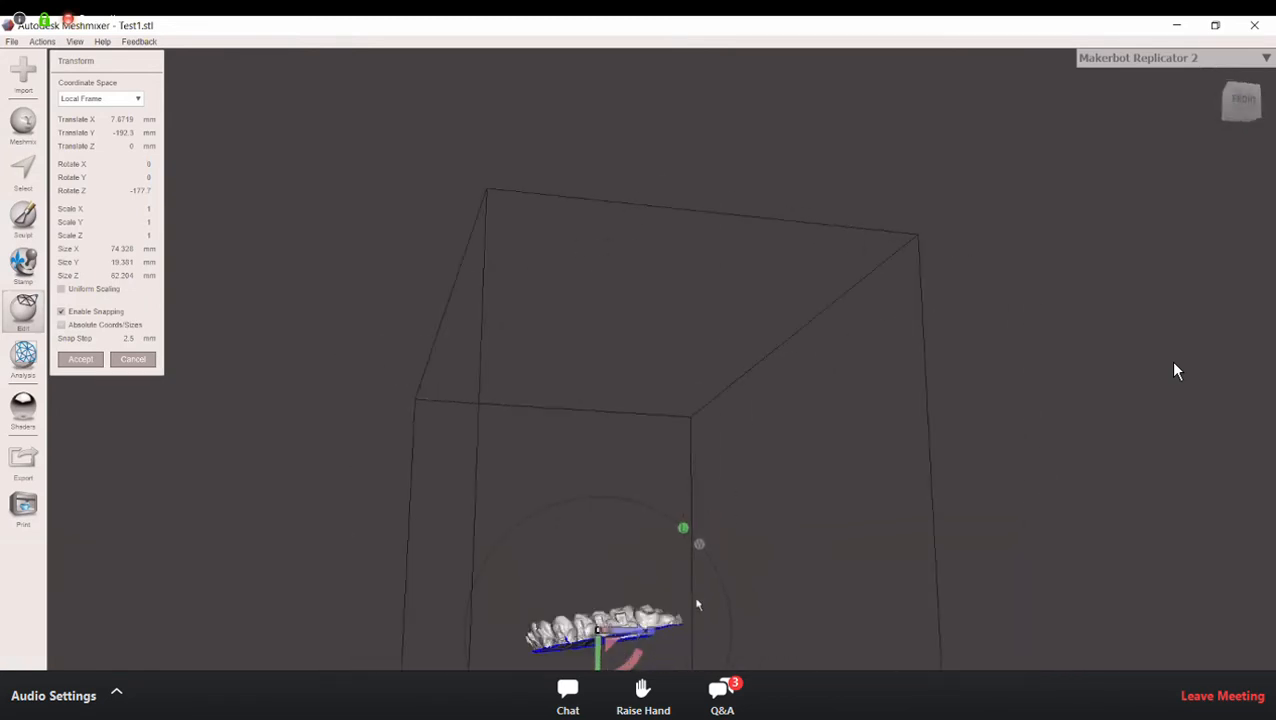
pyautogui.moveTo(720, 518); pyautogui.dragTo(788, 438, button='right')
pyautogui.moveTo(657, 583); pyautogui.dragTo(655, 592)
pyautogui.moveTo(634, 657); pyautogui.dragTo(809, 655, button='right')
pyautogui.scroll(4, 820, 620)
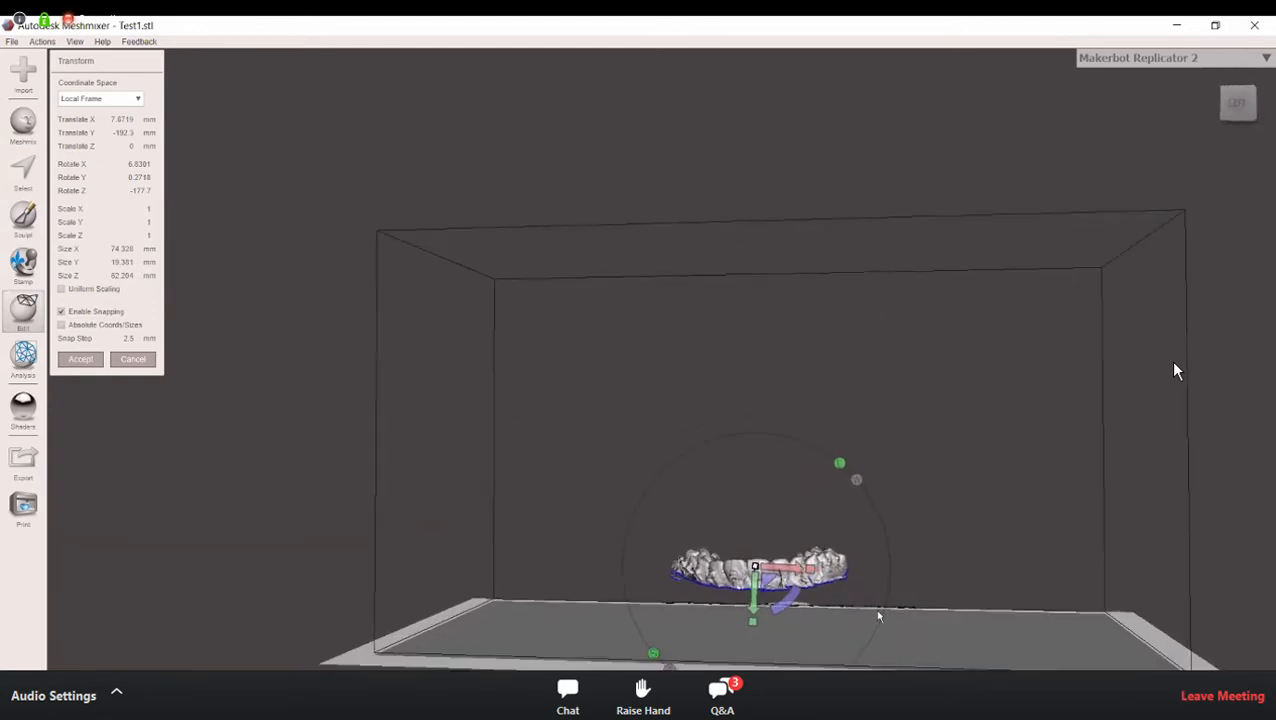
# Step: Raise the arch slightly above the printer bed, to about -189.8 mm in Y, and check its base edge up close
pyautogui.moveTo(783, 567); pyautogui.dragTo(783, 413, button='right')
pyautogui.moveTo(783, 413); pyautogui.dragTo(786, 391, button='middle')
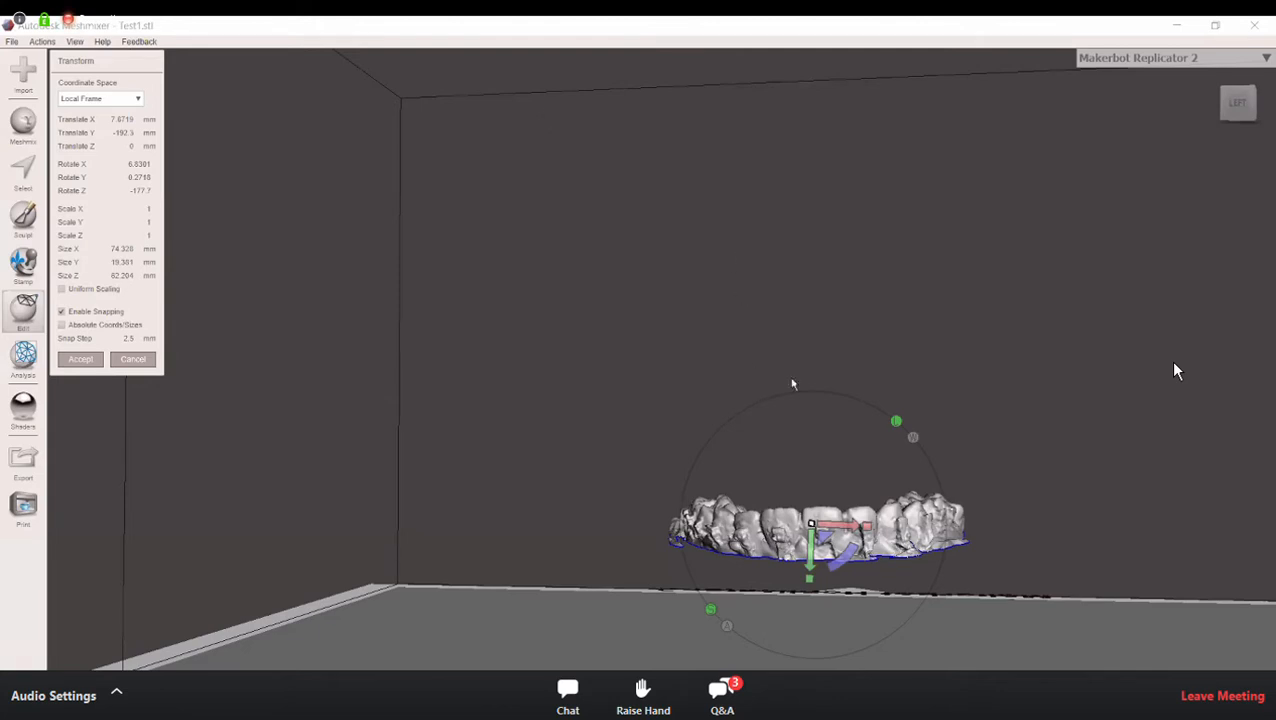
pyautogui.moveTo(962, 530)
pyautogui.mouseDown(button='right')
pyautogui.moveTo(990, 522)
pyautogui.moveTo(969, 535)
pyautogui.mouseUp(button='right')
pyautogui.moveTo(820, 548)
pyautogui.mouseDown()
pyautogui.moveTo(820, 530)
pyautogui.moveTo(820, 541)
pyautogui.mouseUp()
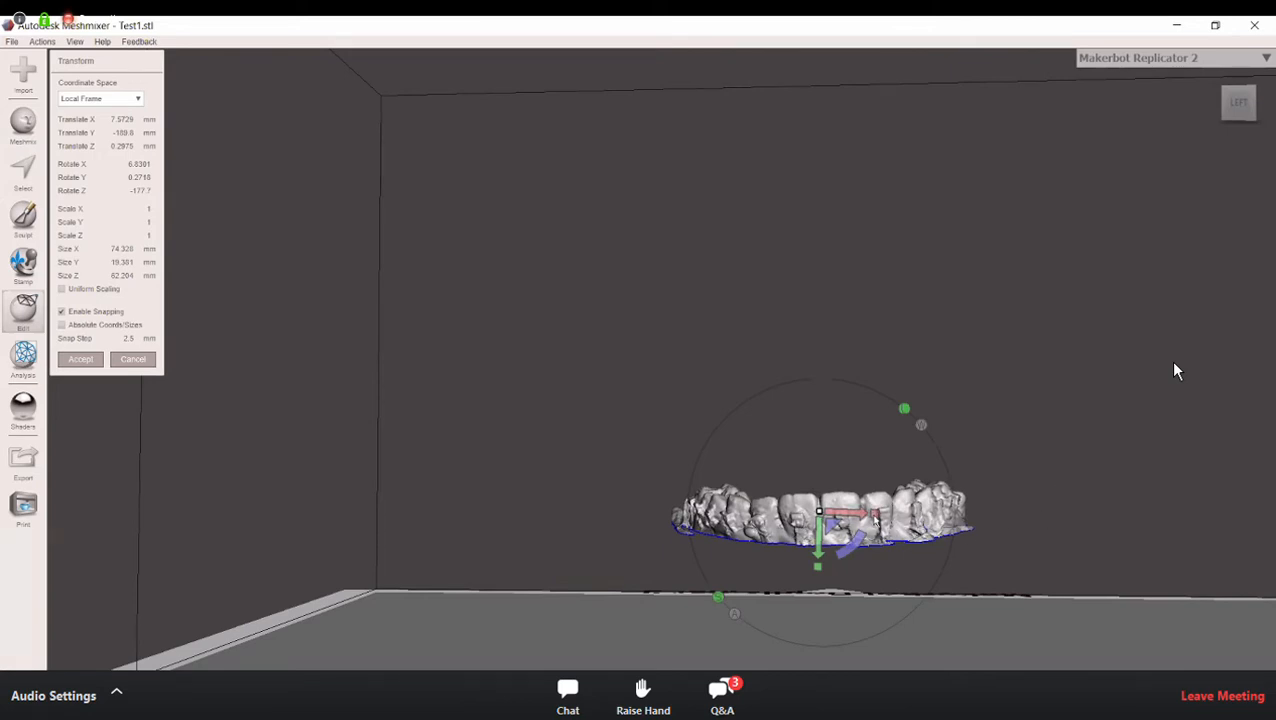
pyautogui.moveTo(855, 575); pyautogui.dragTo(852, 496, button='middle')
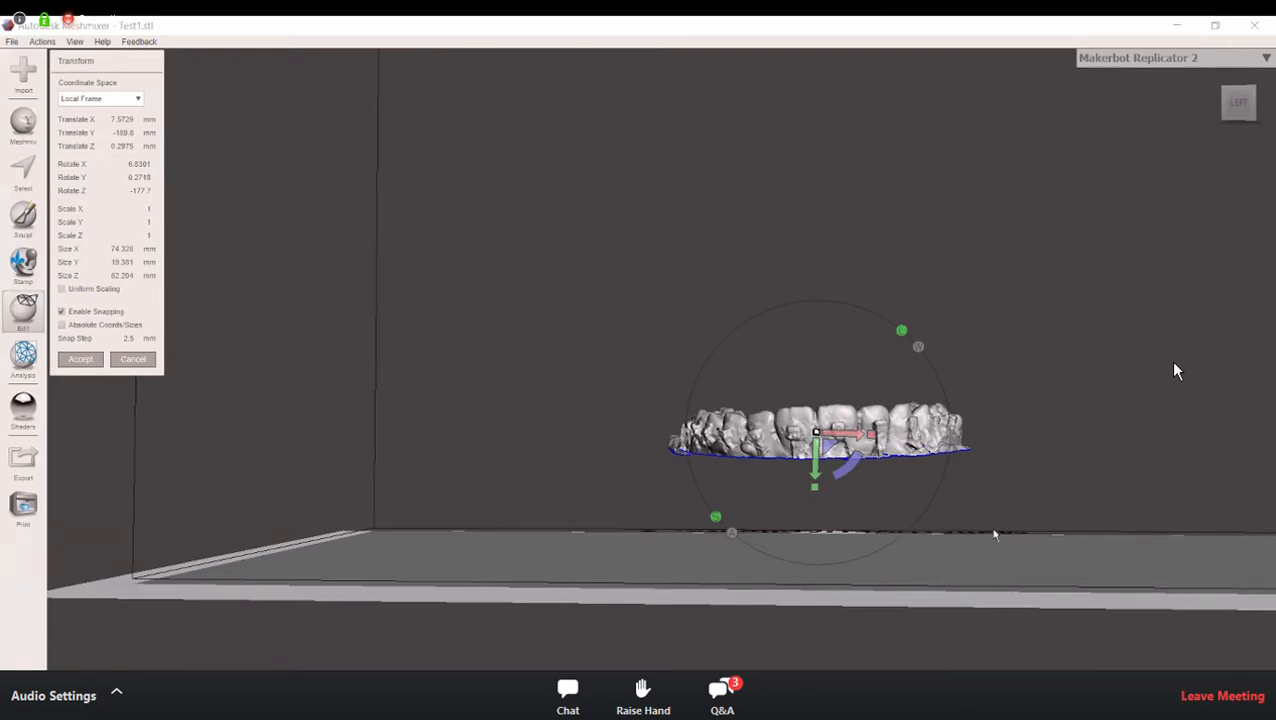
pyautogui.scroll(2, 995, 512)
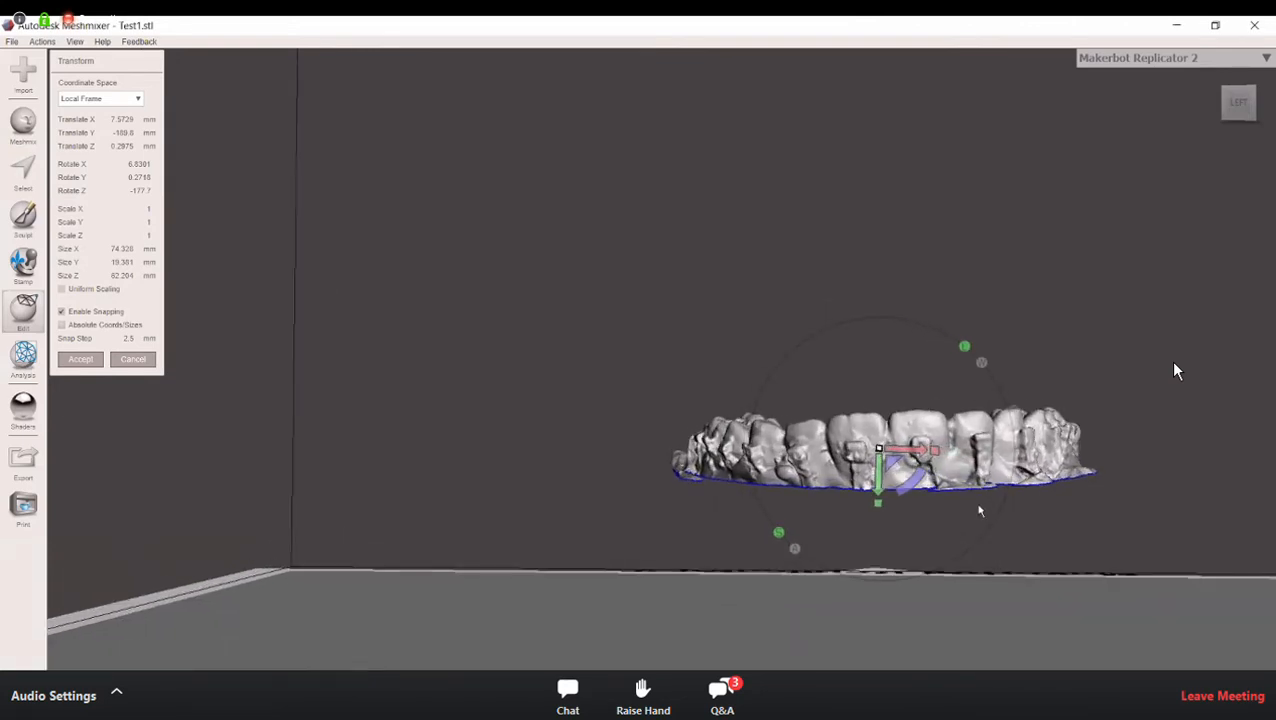
# Step: Try stretching the arch to a scale of about 1.77 in X and 1.39 in Y
pyautogui.moveTo(937, 455); pyautogui.dragTo(1136, 479)
pyautogui.moveTo(876, 509); pyautogui.dragTo(859, 584)
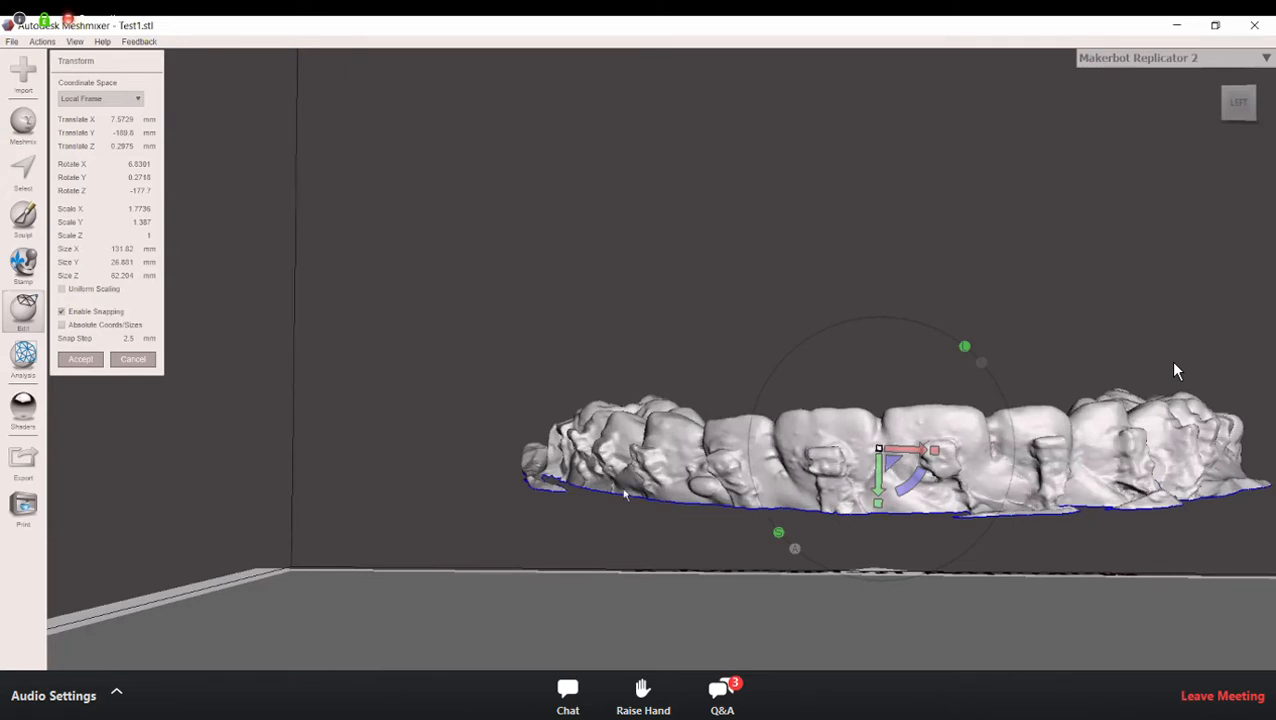
pyautogui.moveTo(752, 571)
pyautogui.mouseDown(button='right')
pyautogui.moveTo(948, 592)
pyautogui.moveTo(763, 572)
pyautogui.moveTo(784, 586)
pyautogui.moveTo(770, 570)
pyautogui.moveTo(786, 573)
pyautogui.moveTo(765, 571)
pyautogui.mouseUp(button='right')
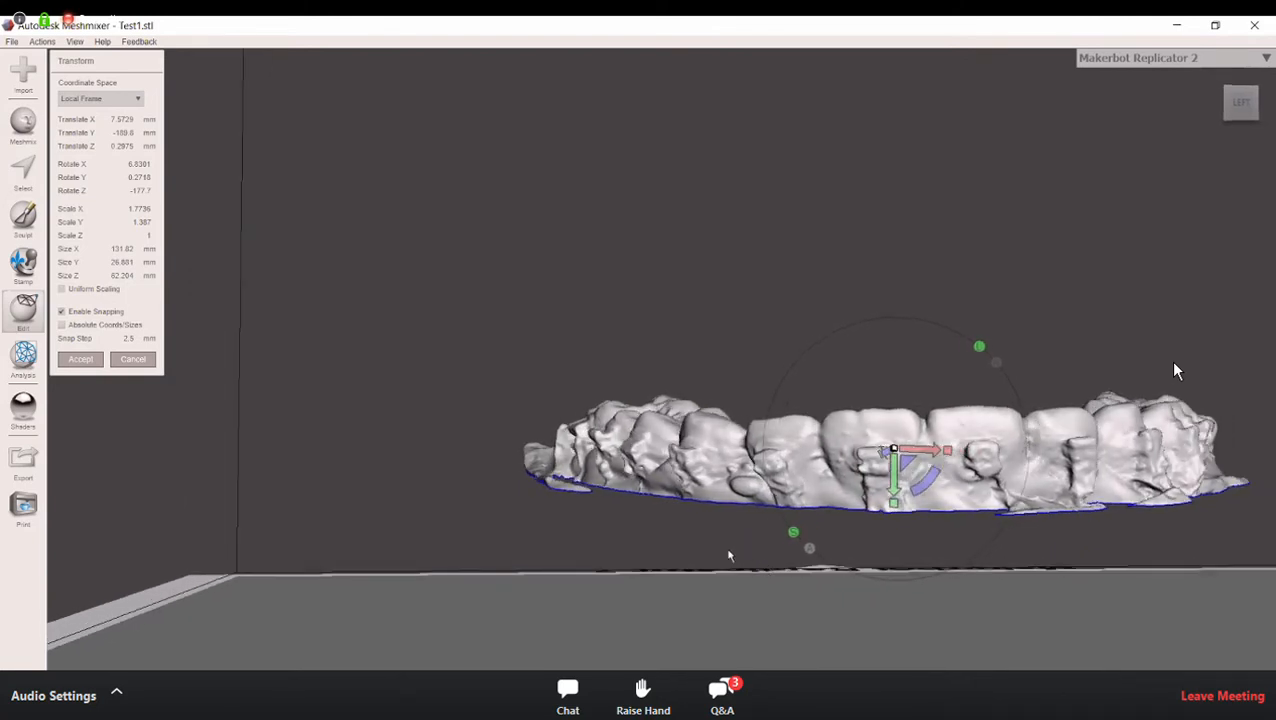
# Step: Reset the arch's X and Y scale to 1 and view its proportions above the bed
pyautogui.click(139, 208)
pyautogui.press('BackSpace')
pyautogui.write('1')
pyautogui.press('Return')
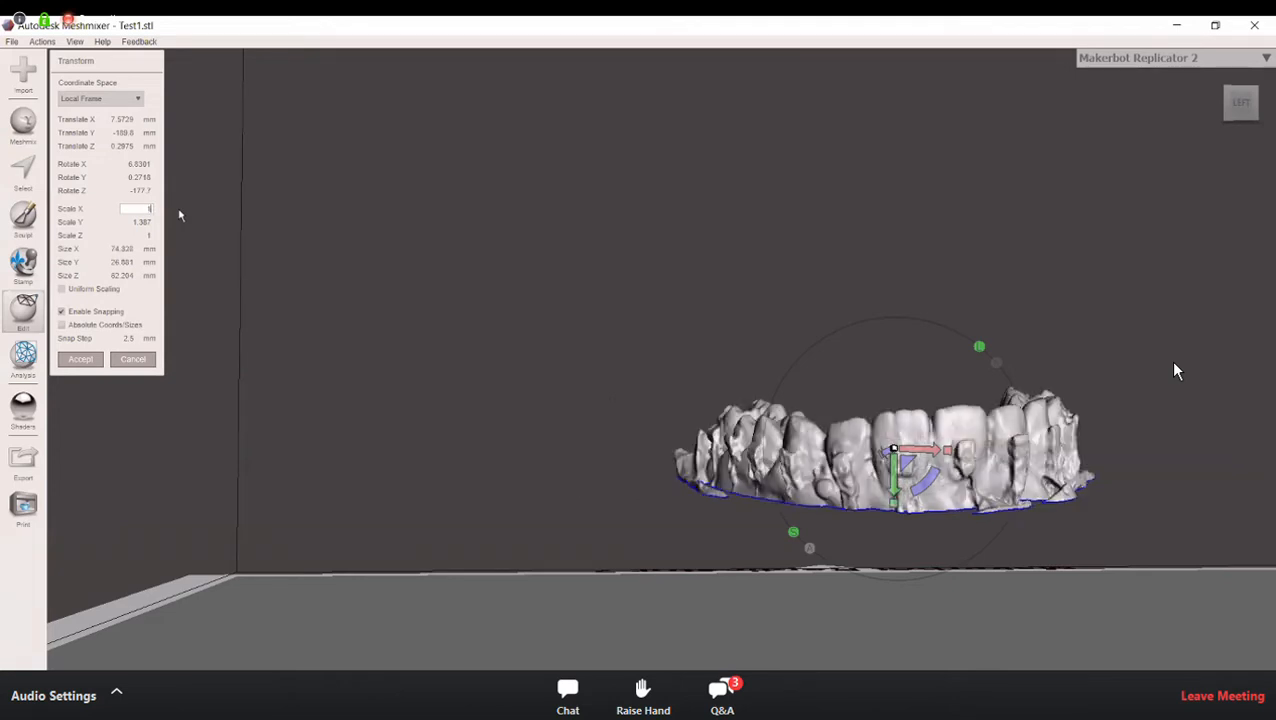
pyautogui.click(100, 222)
pyautogui.write('1')
pyautogui.press('Return')
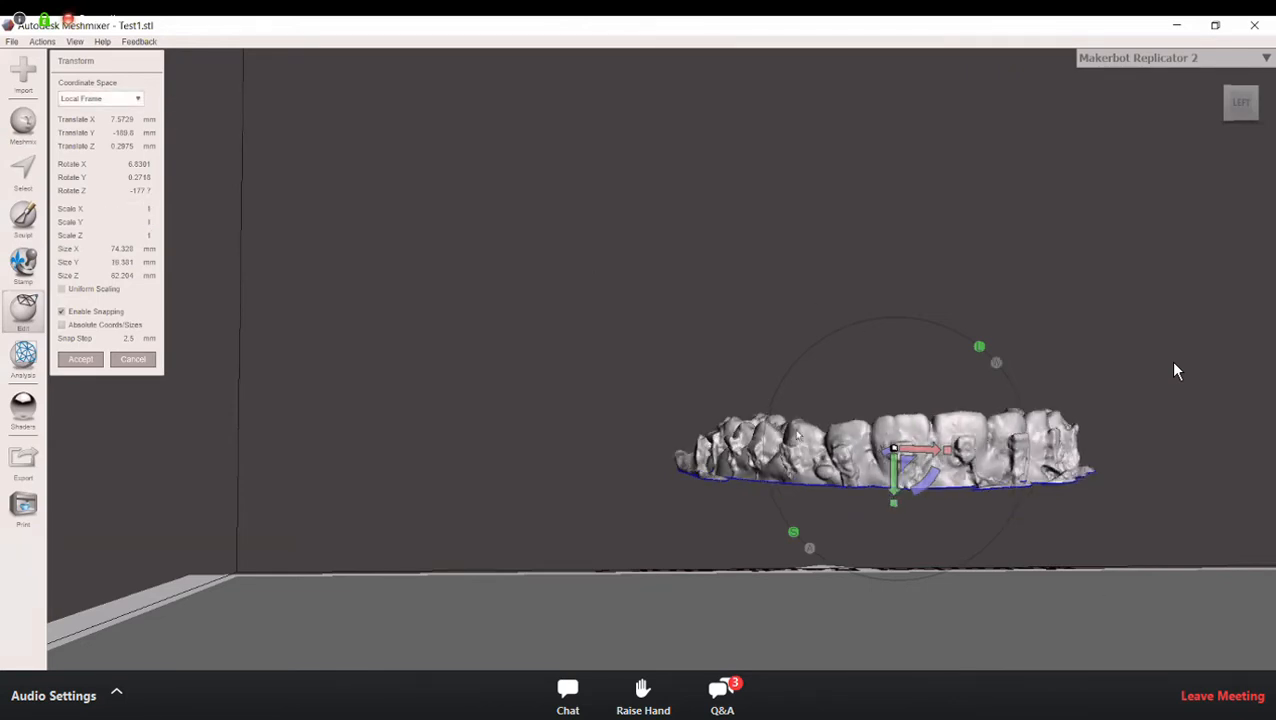
pyautogui.moveTo(884, 305); pyautogui.dragTo(214, 445, button='right')
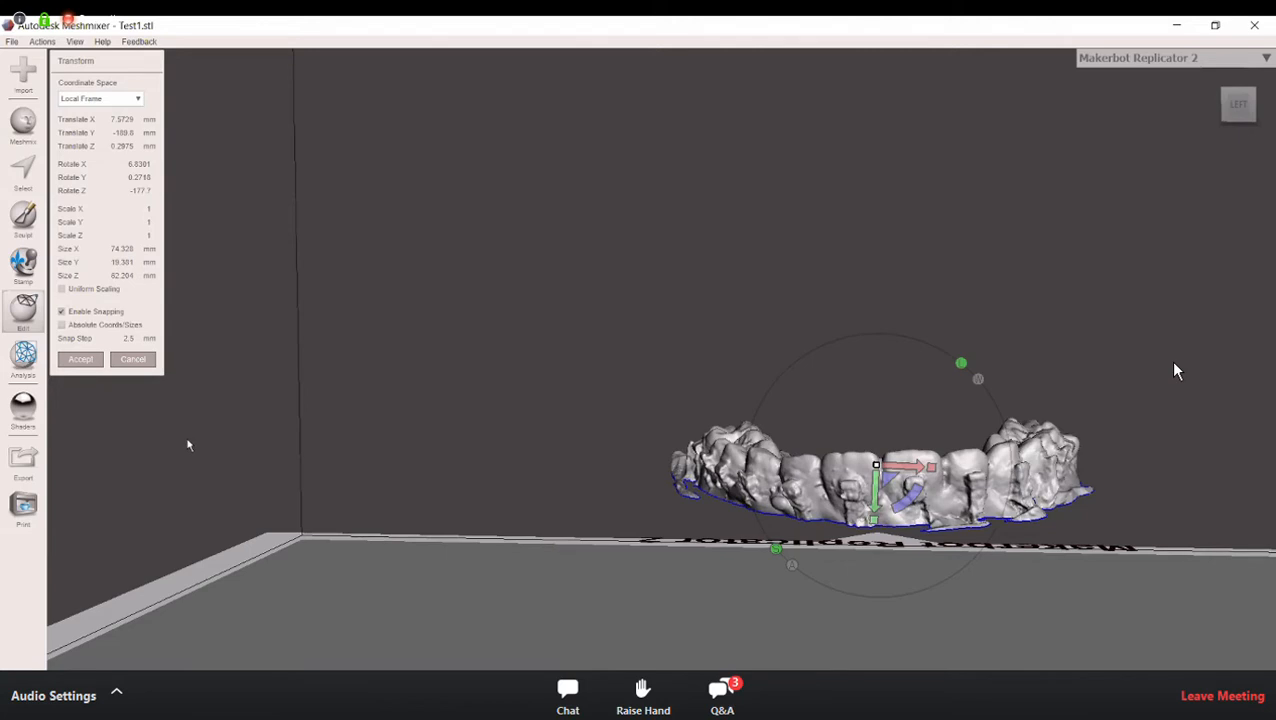
# Step: Apply the transform to the bracketed arch and check its base against the printer bed
pyautogui.click(81, 360)
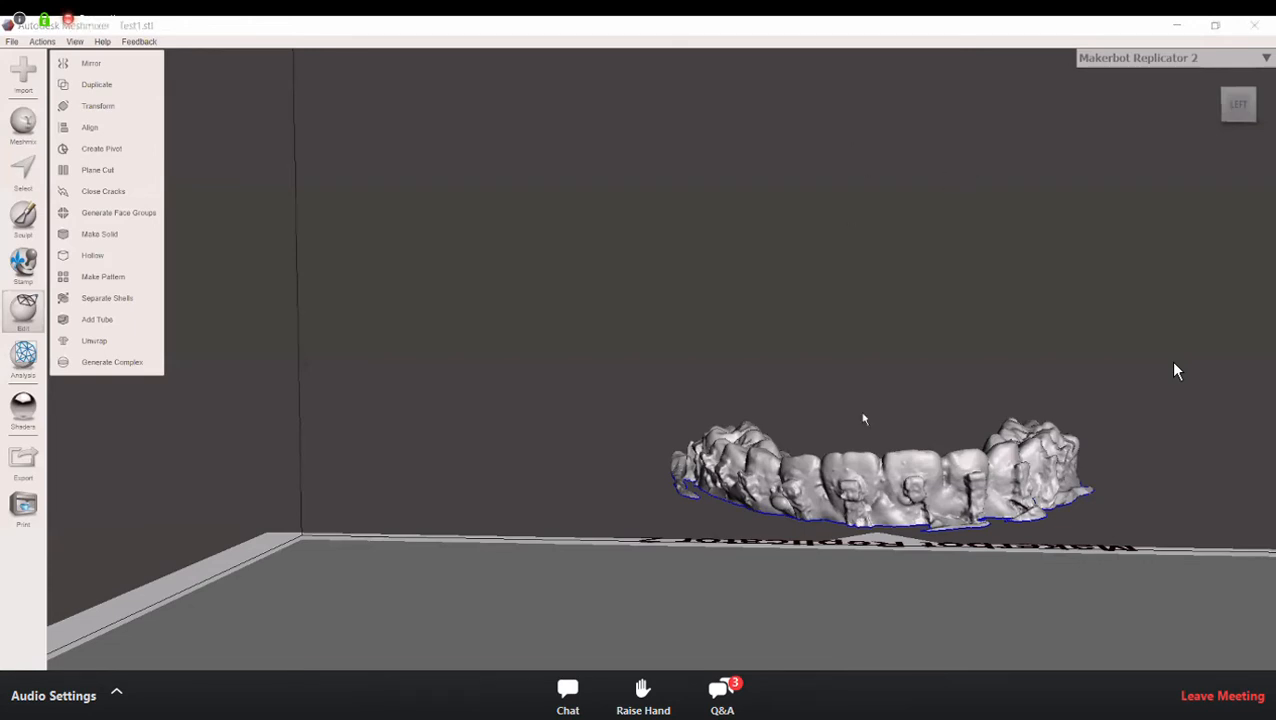
pyautogui.moveTo(900, 516); pyautogui.dragTo(898, 490, button='right')
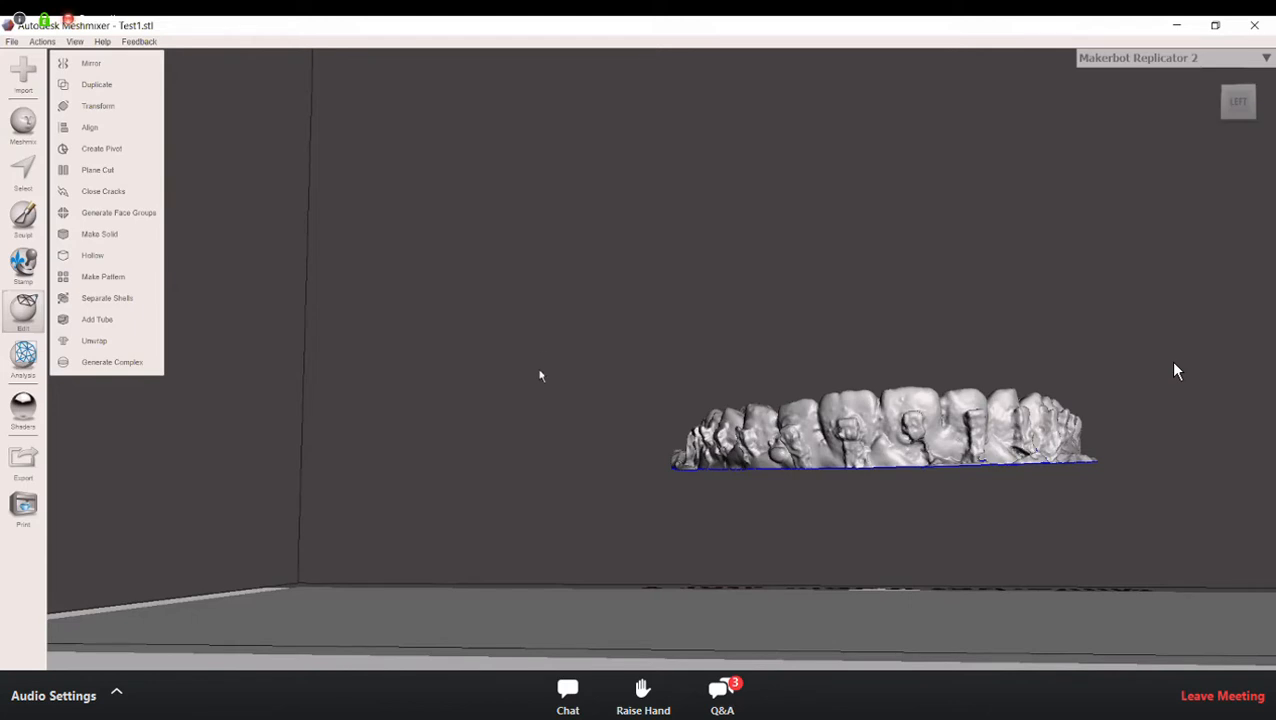
pyautogui.moveTo(702, 291)
pyautogui.mouseDown(button='right')
pyautogui.moveTo(702, 316)
pyautogui.moveTo(719, 307)
pyautogui.mouseUp(button='right')
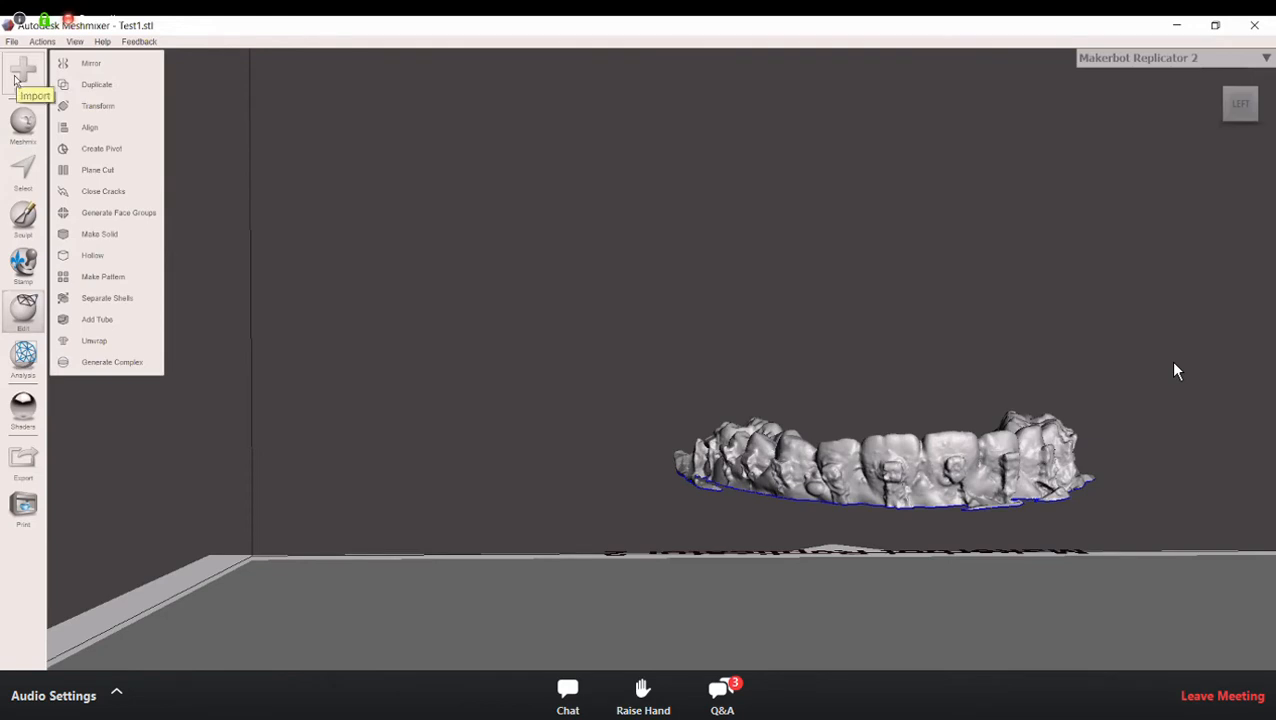
# Step: Import Test 2.stl into the scene alongside the bracketed arch and keep the Object Browser clear of the models
pyautogui.click(16, 80)
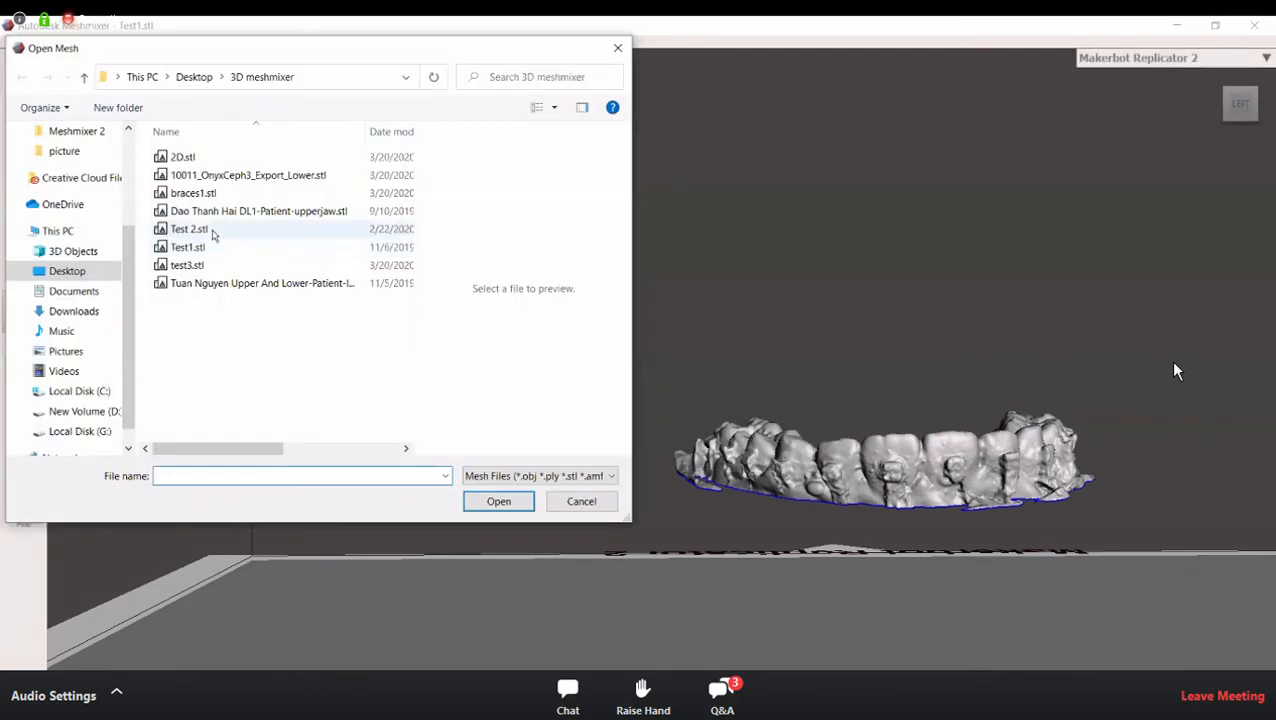
pyautogui.click(212, 234)
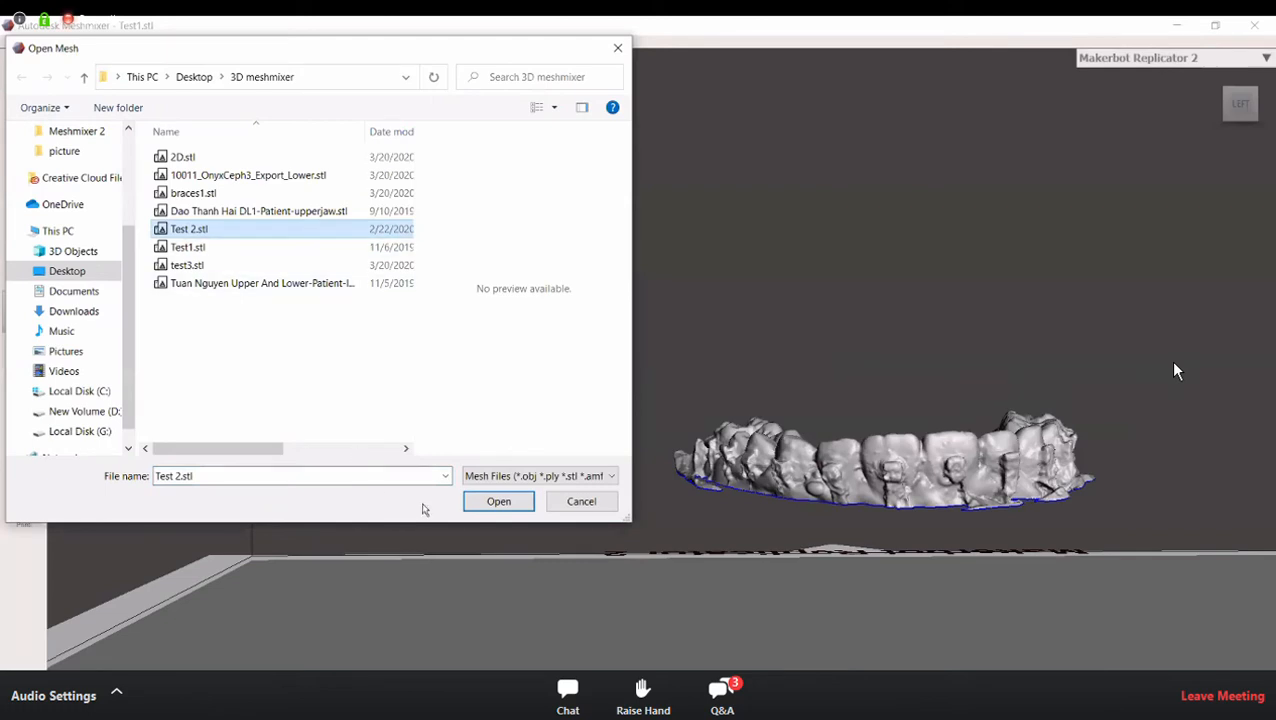
pyautogui.click(499, 501)
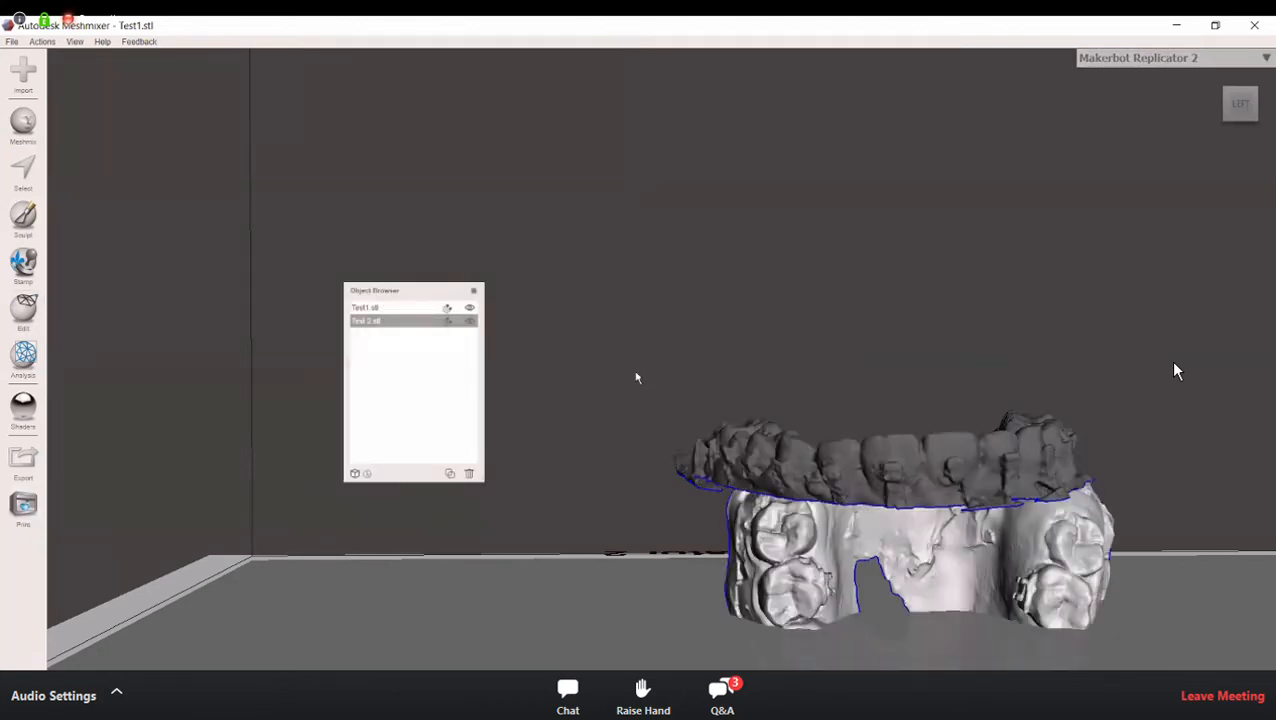
pyautogui.moveTo(435, 295); pyautogui.dragTo(483, 229)
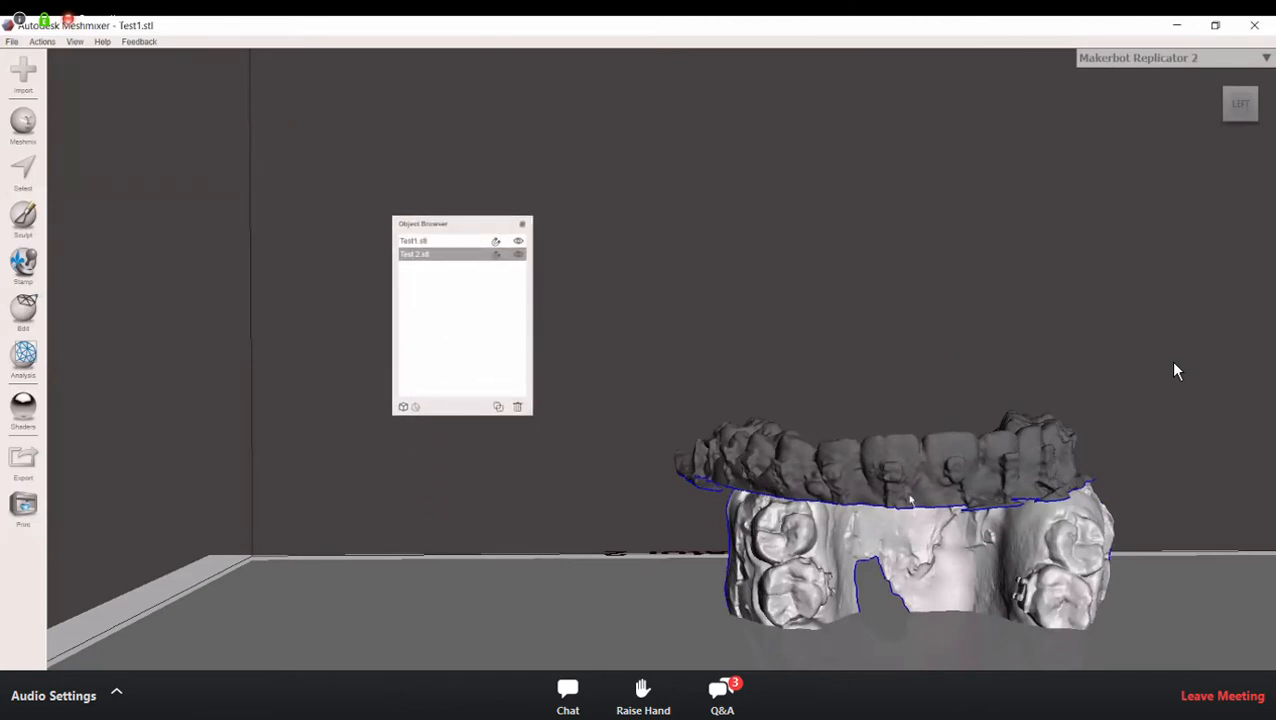
pyautogui.moveTo(825, 333); pyautogui.dragTo(794, 287, button='middle')
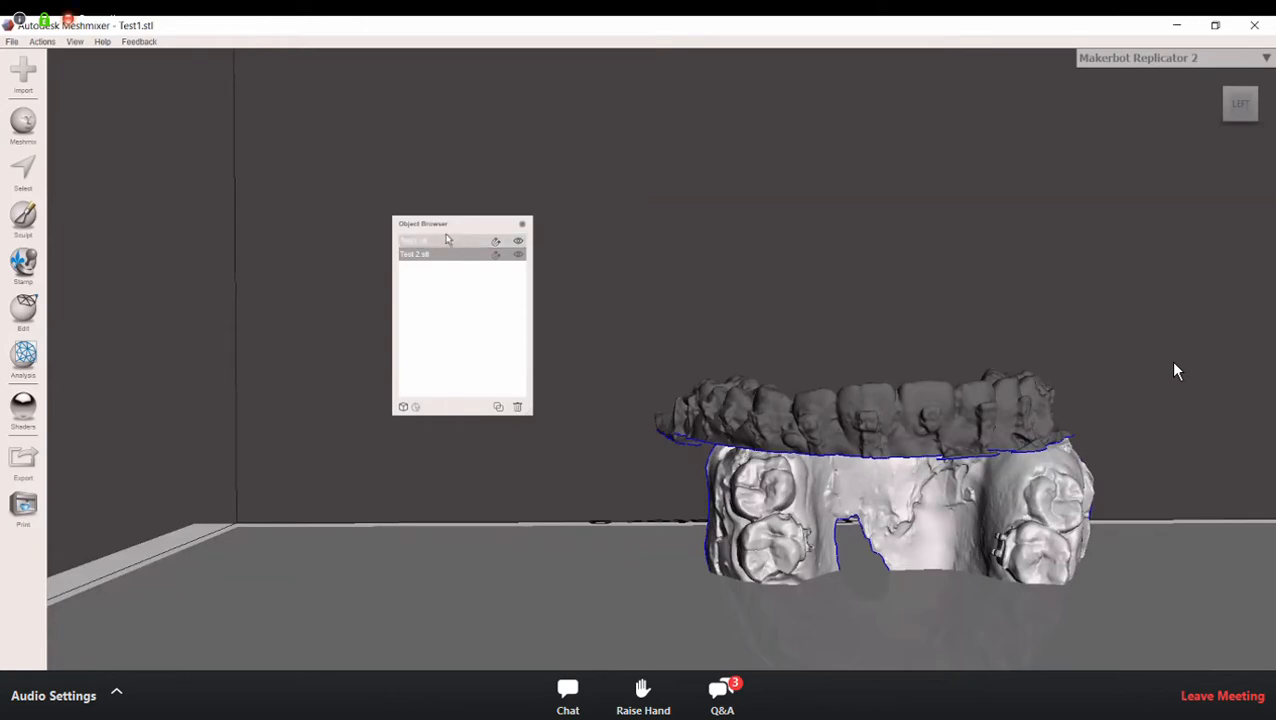
pyautogui.moveTo(473, 219); pyautogui.dragTo(482, 274)
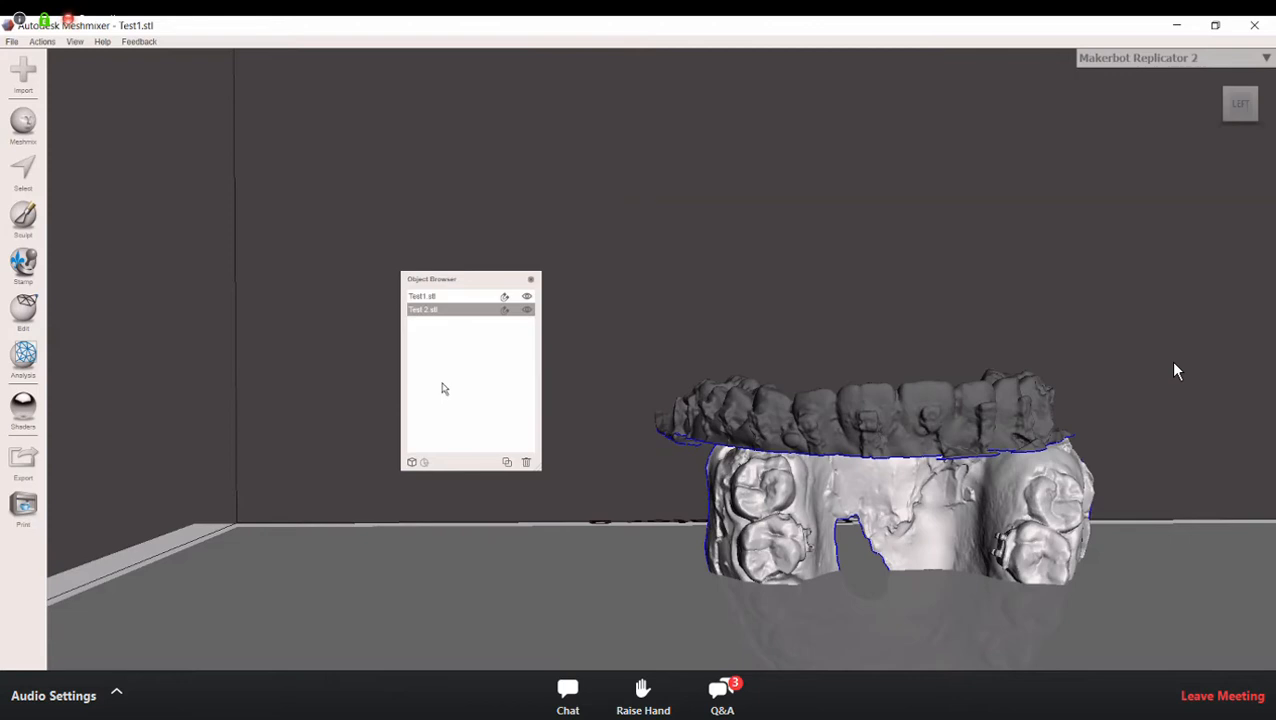
# Step: Make Test 2.stl the active object and hide Test1.stl
pyautogui.click(467, 297)
pyautogui.click(449, 311)
pyautogui.click(453, 298)
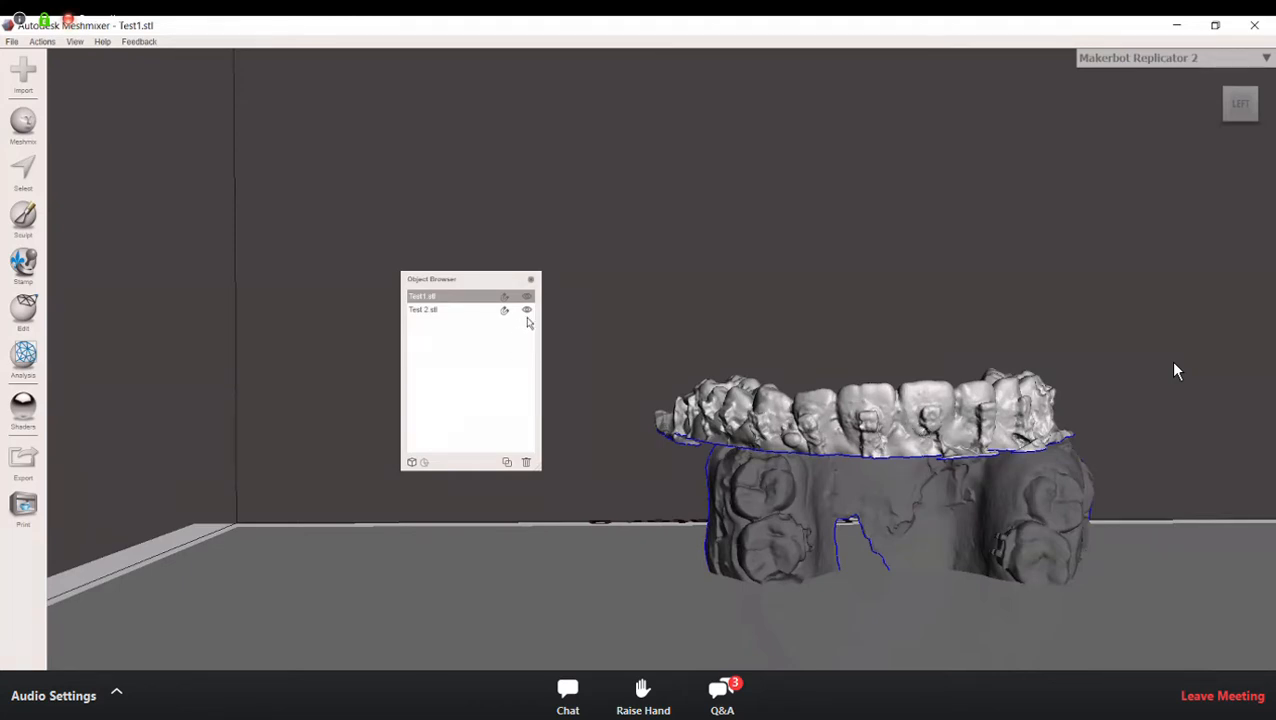
pyautogui.click(467, 312)
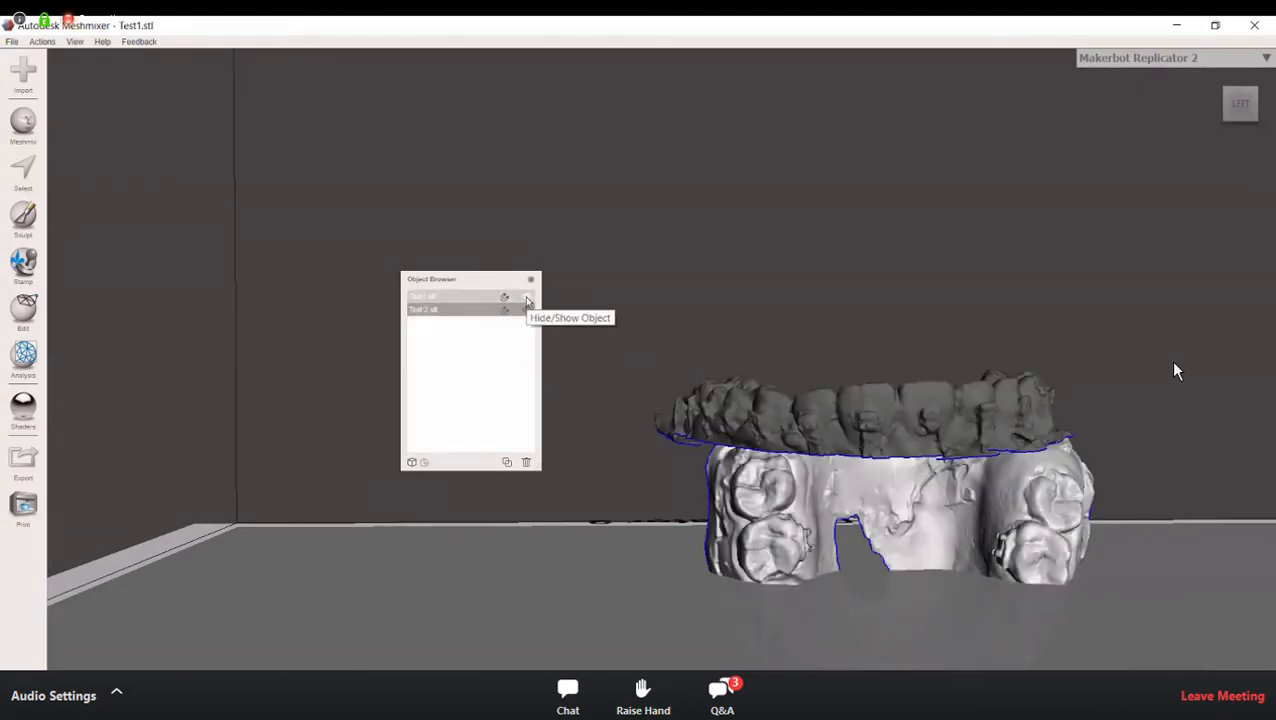
pyautogui.click(527, 298)
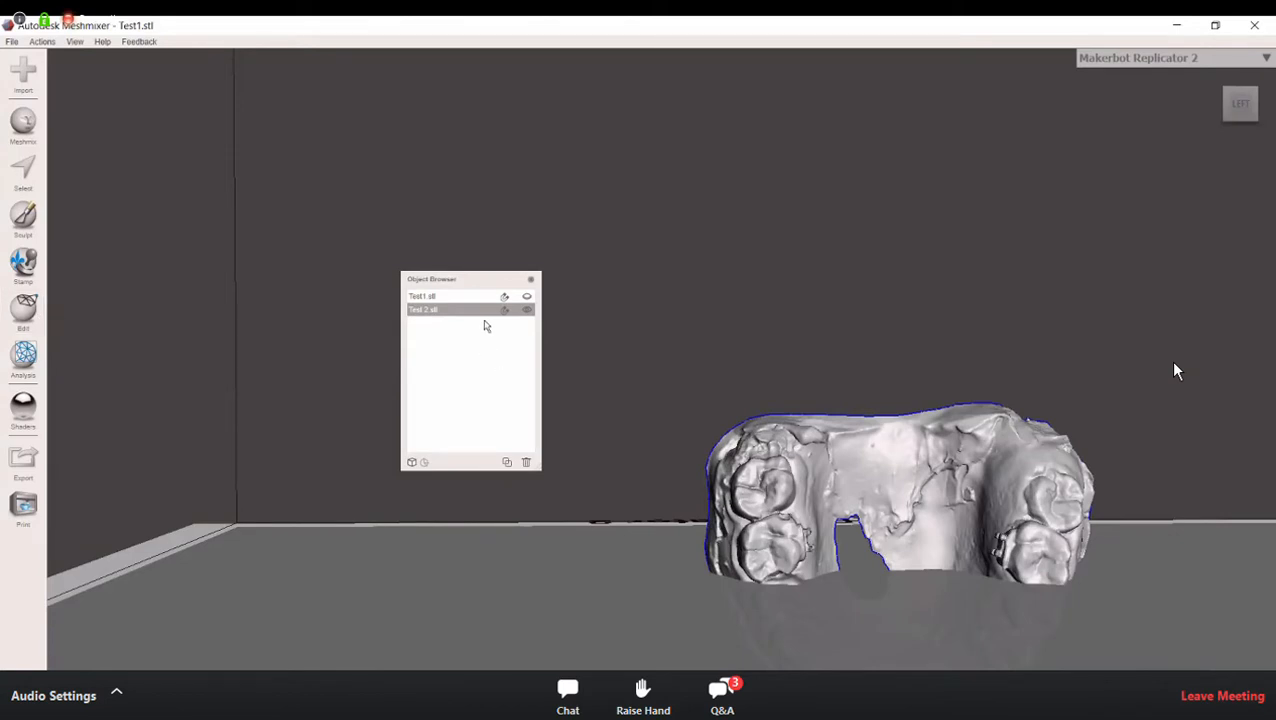
# Step: Try transforming the Test 2 arch by 90 mm in X and 30 mm in Y, with an 85° rotation around X
pyautogui.click(30, 318)
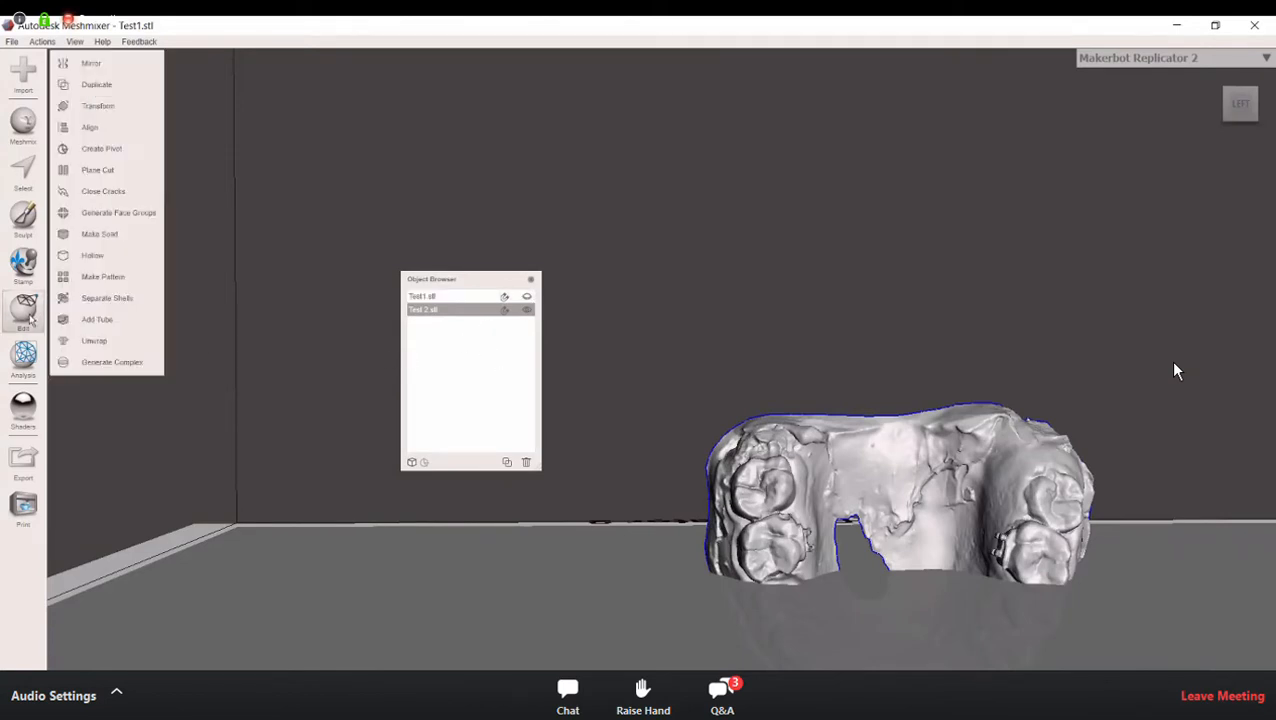
pyautogui.click(132, 105)
pyautogui.moveTo(908, 546); pyautogui.dragTo(381, 404)
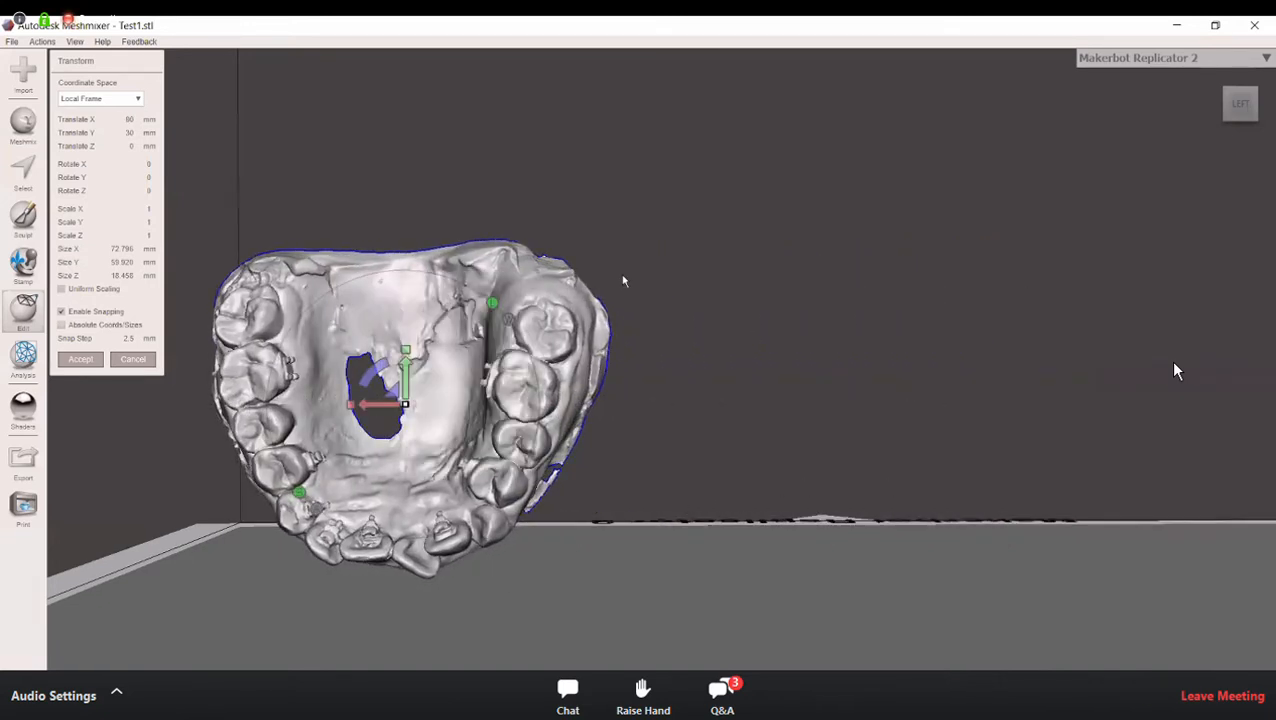
pyautogui.moveTo(597, 328)
pyautogui.mouseDown(button='right')
pyautogui.moveTo(635, 362)
pyautogui.moveTo(641, 443)
pyautogui.moveTo(501, 541)
pyautogui.moveTo(672, 541)
pyautogui.moveTo(723, 527)
pyautogui.moveTo(531, 257)
pyautogui.moveTo(604, 332)
pyautogui.mouseUp(button='right')
pyautogui.moveTo(604, 332); pyautogui.dragTo(656, 441)
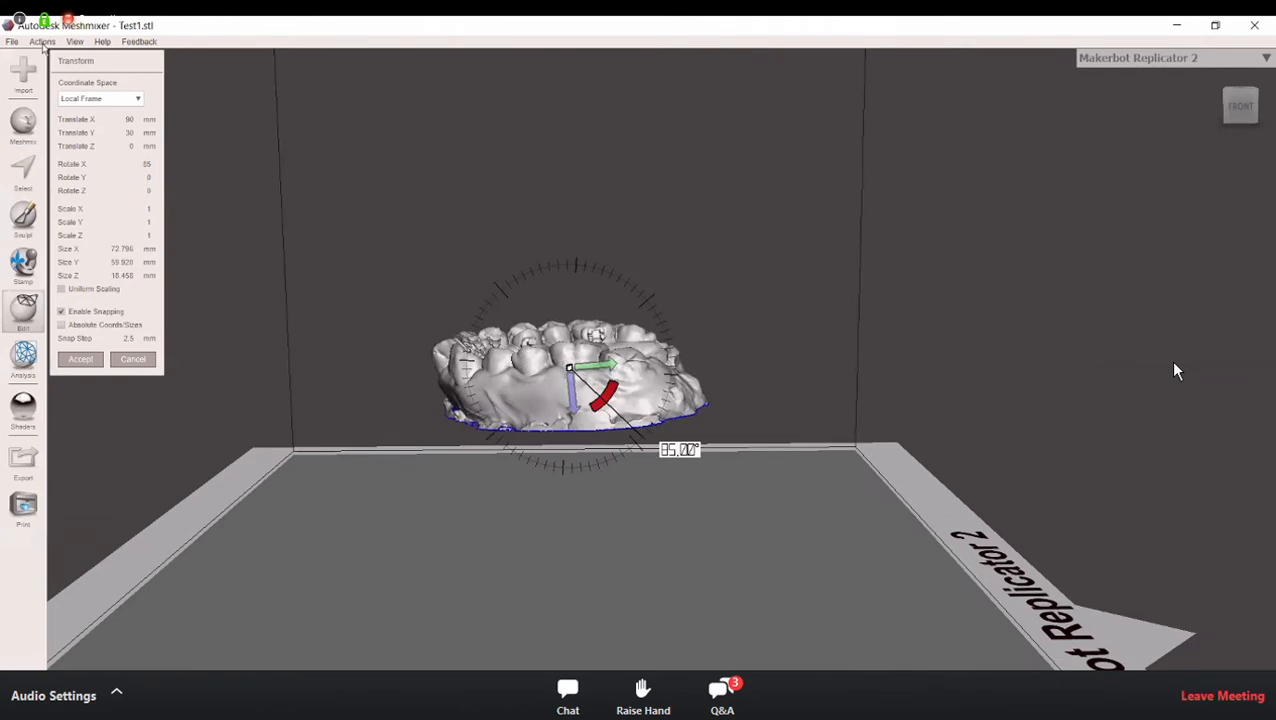
pyautogui.moveTo(656, 441); pyautogui.dragTo(57, 46, button='right')
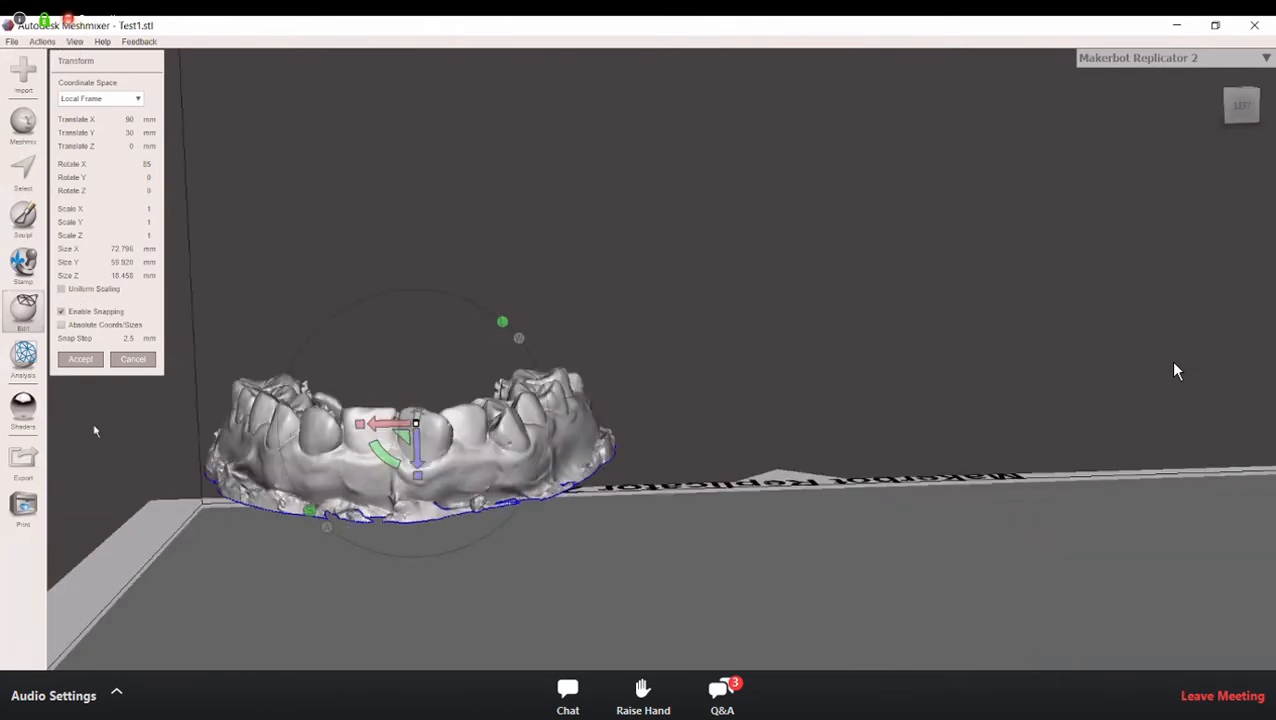
# Step: Make Test1.stl visible again through the Object Browser, then close the browser
pyautogui.click(77, 43)
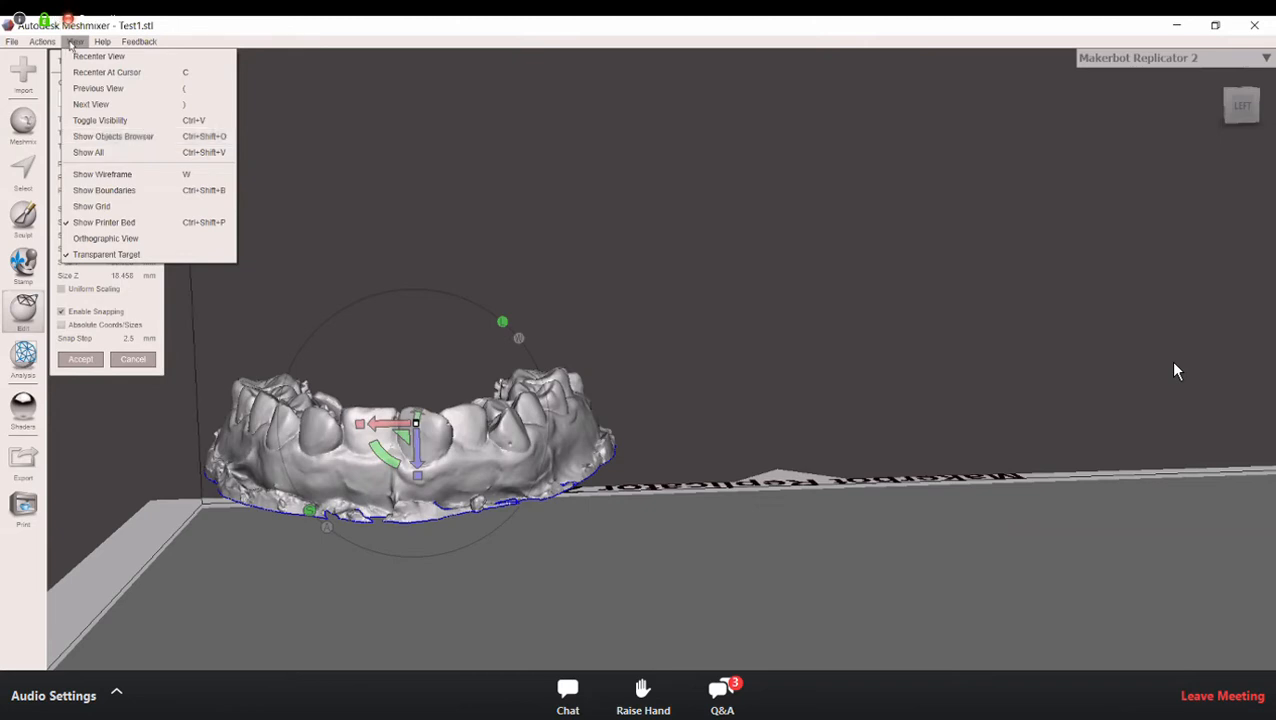
pyautogui.click(120, 137)
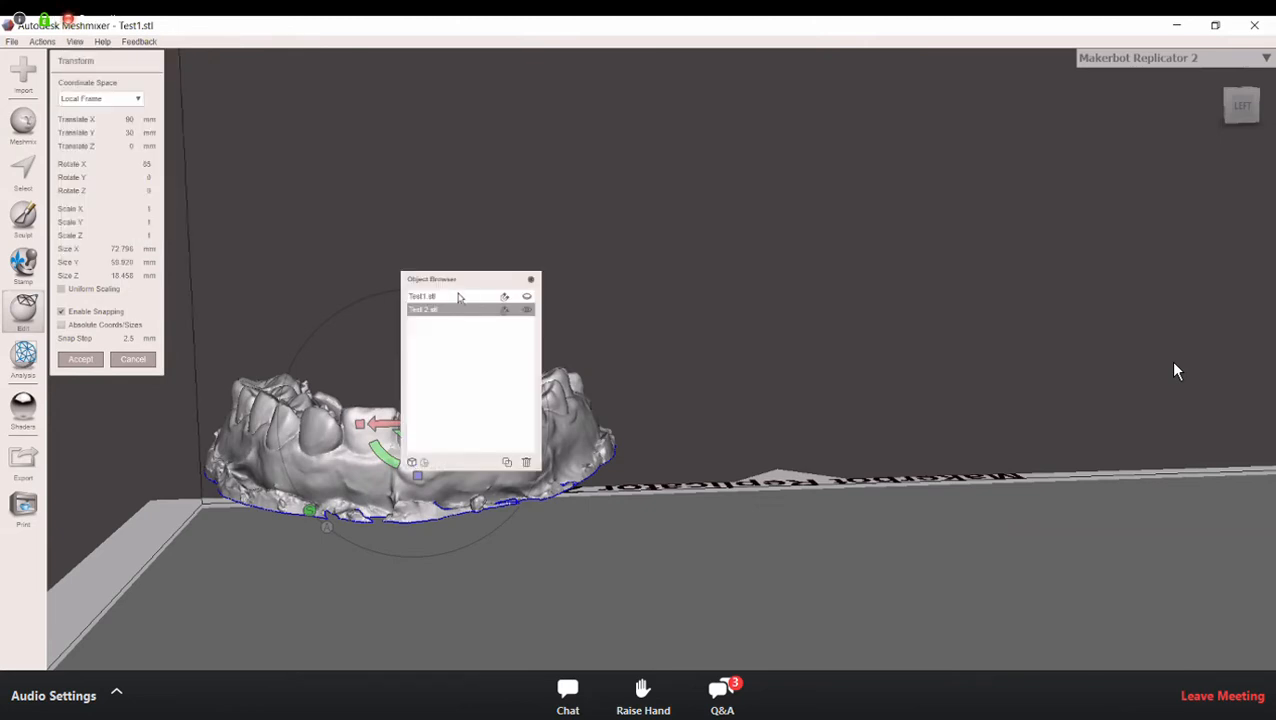
pyautogui.keyDown('shift'); pyautogui.click(525, 297); pyautogui.keyUp('shift')
pyautogui.click(527, 299)
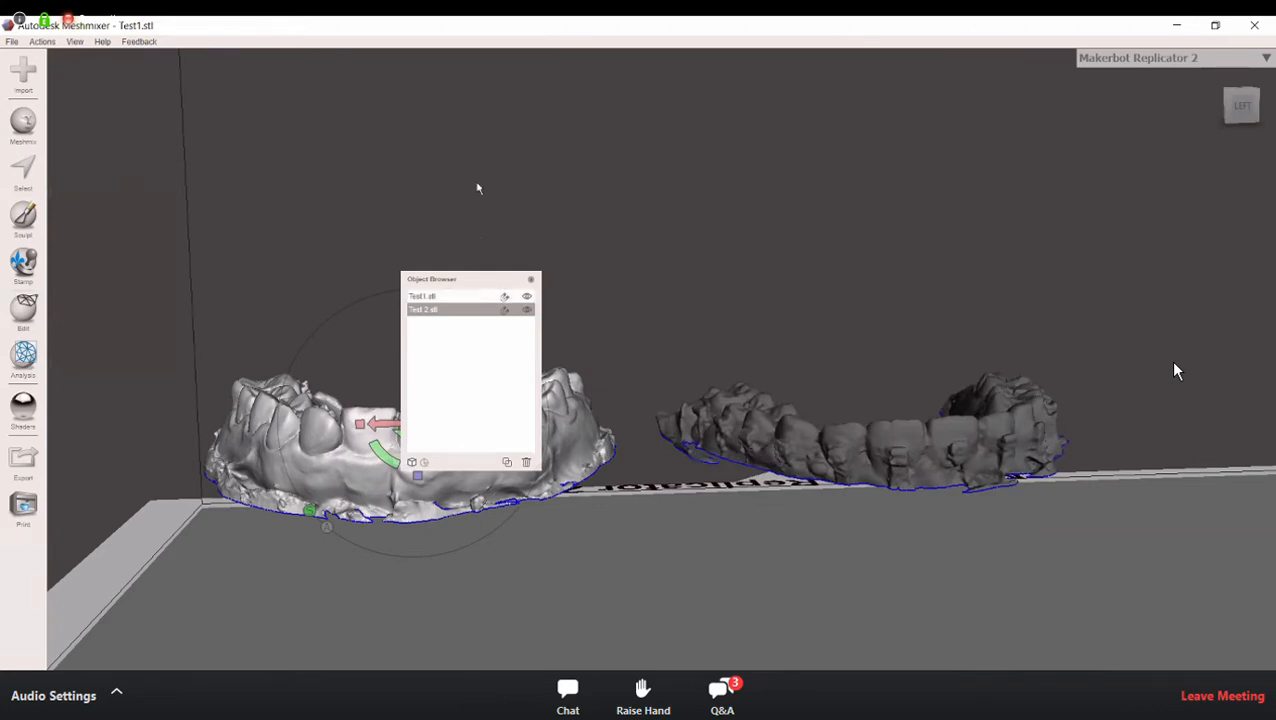
pyautogui.moveTo(470, 279); pyautogui.dragTo(526, 212)
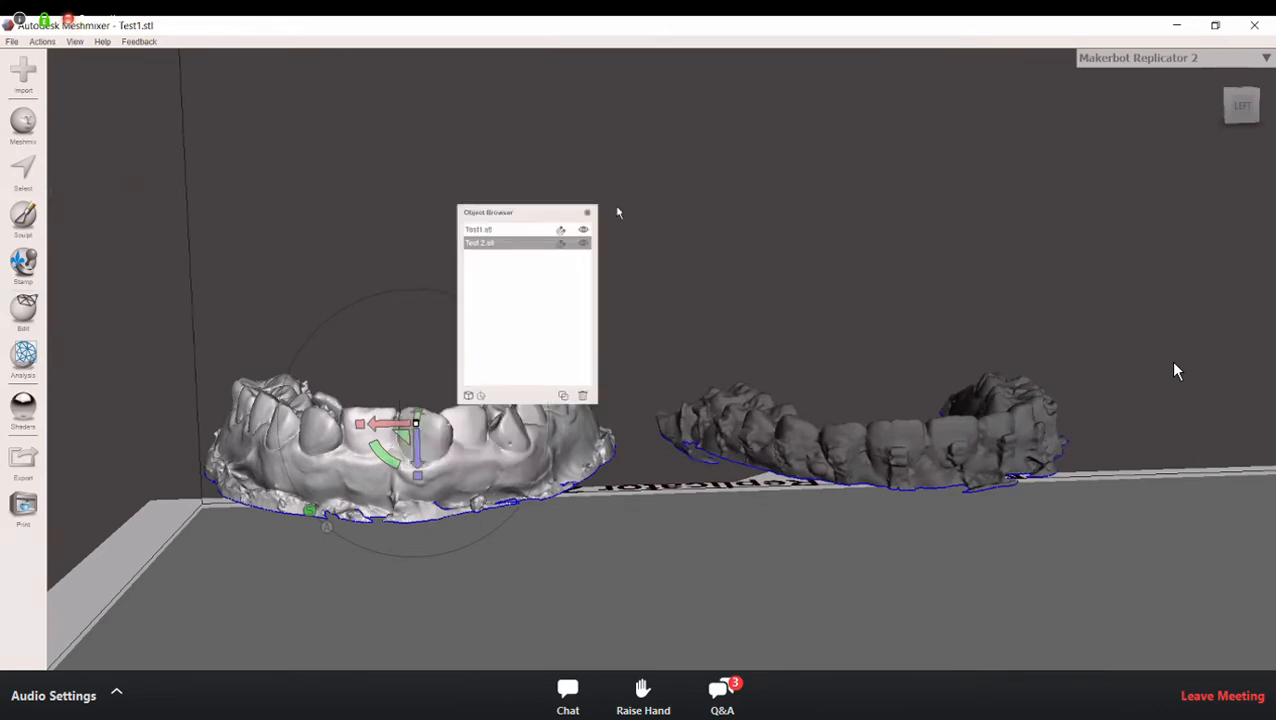
pyautogui.click(589, 214)
pyautogui.moveTo(472, 373); pyautogui.dragTo(430, 434, button='right')
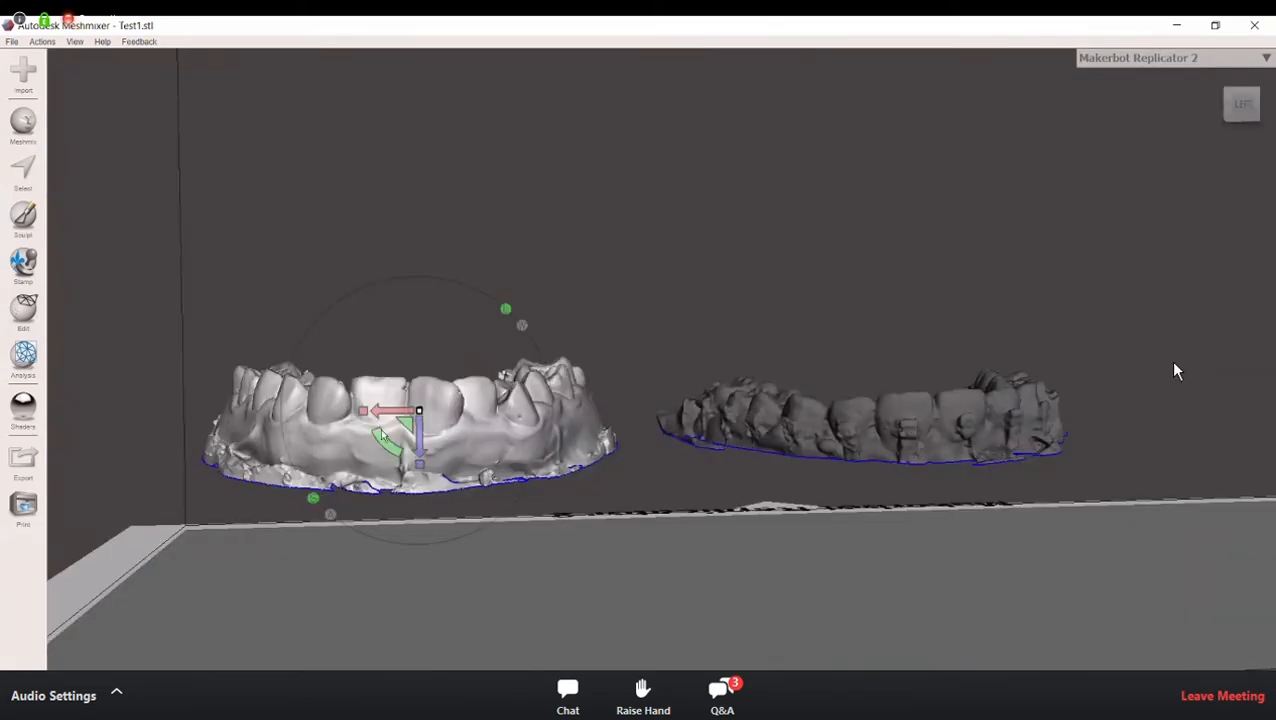
# Step: Transform the Test 2 arch by 87.5 mm in X and 42.5 mm in Y, and rotate it 85° around X
pyautogui.click(28, 320)
pyautogui.click(100, 106)
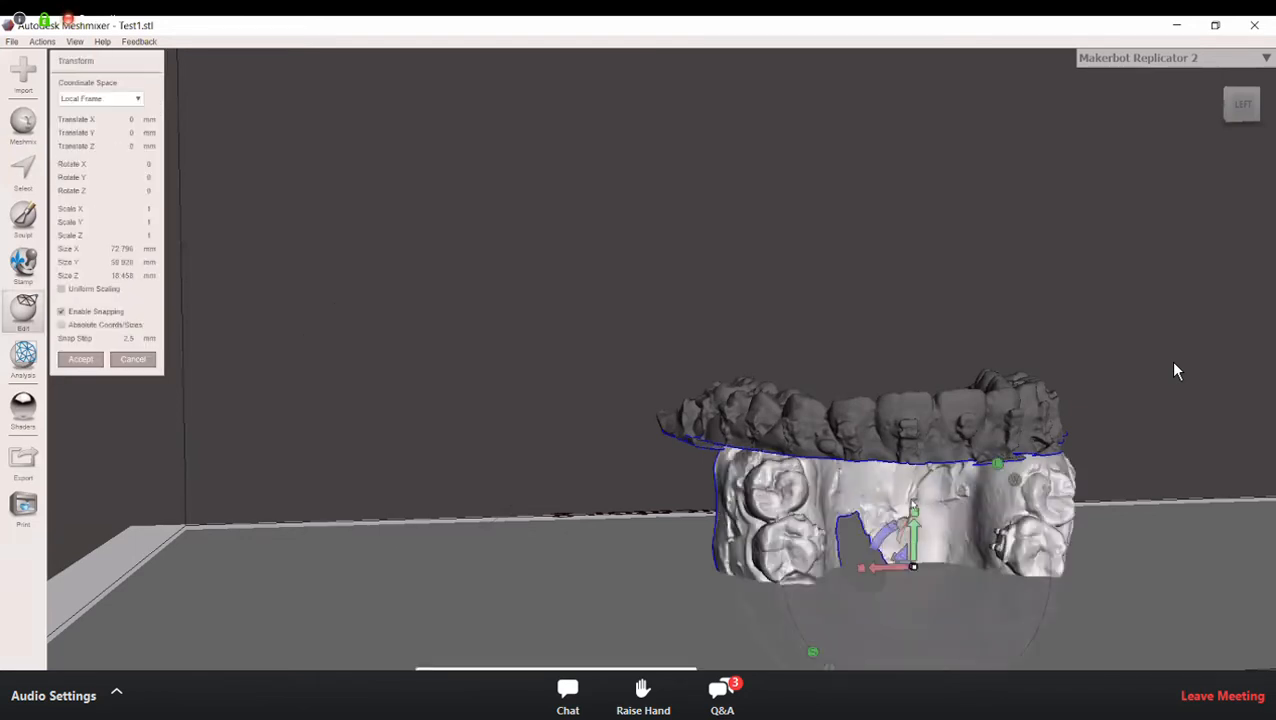
pyautogui.moveTo(914, 530); pyautogui.dragTo(495, 530)
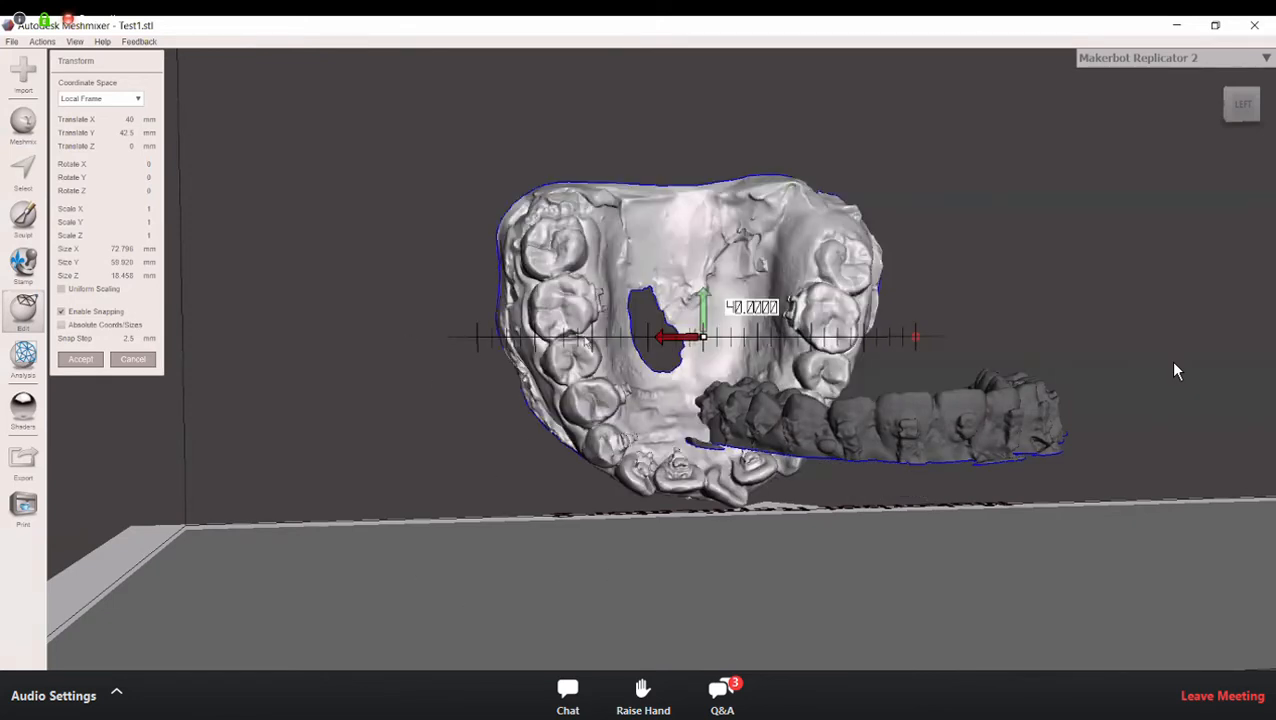
pyautogui.moveTo(585, 340); pyautogui.dragTo(623, 270, button='right')
pyautogui.moveTo(623, 270); pyautogui.dragTo(653, 331)
pyautogui.moveTo(659, 377); pyautogui.dragTo(662, 412)
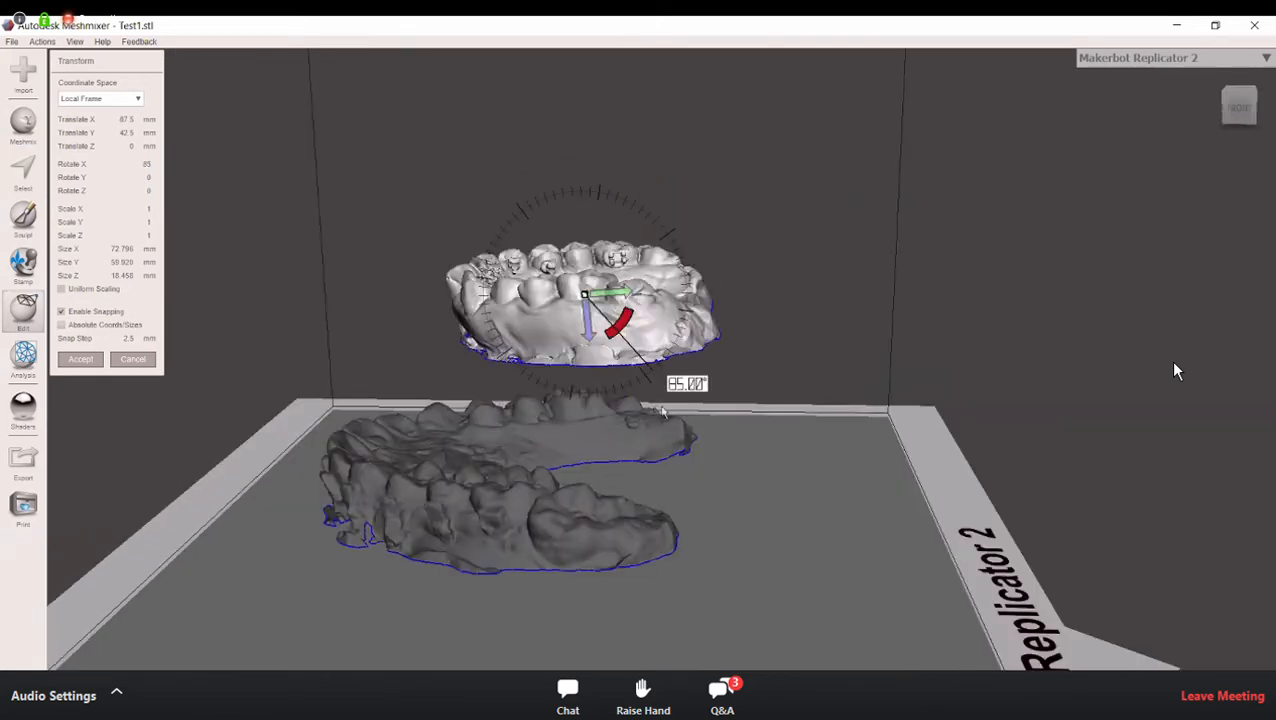
# Step: Lower the Test 2 arch to about 30 mm in Y, level with the bracketed arch, and apply the transform
pyautogui.moveTo(716, 586); pyautogui.dragTo(568, 444, button='right')
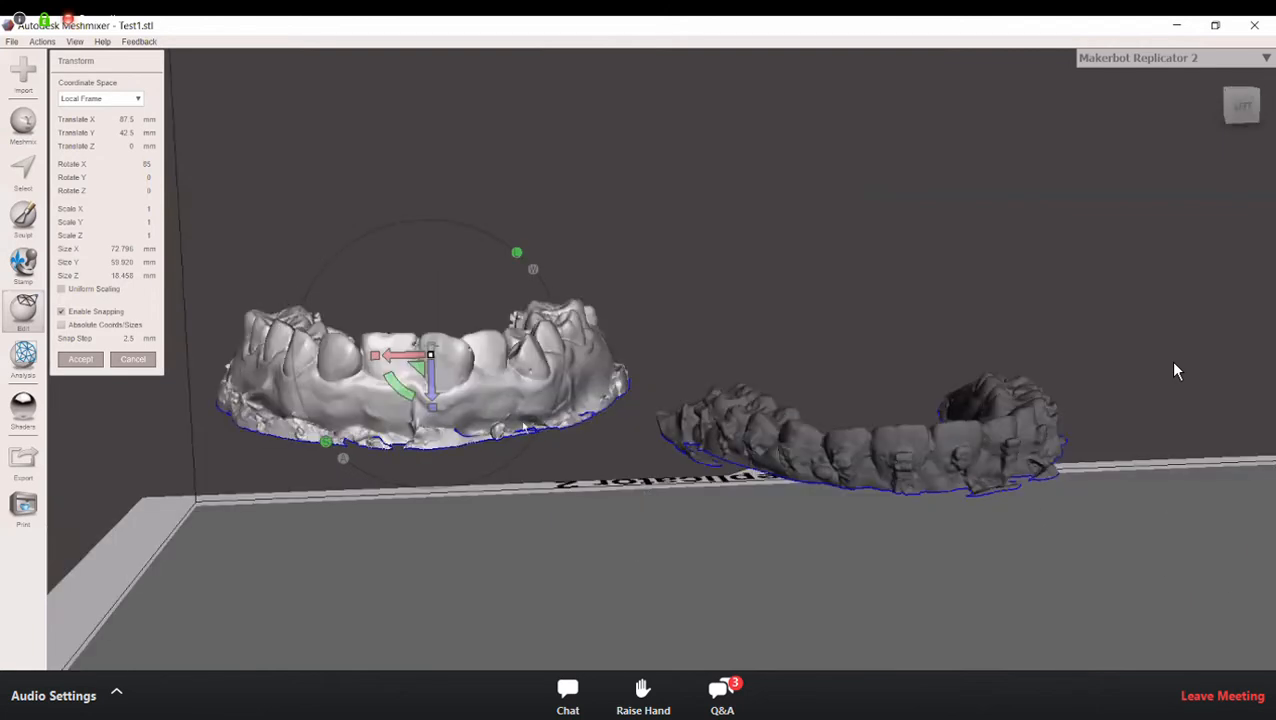
pyautogui.moveTo(432, 410); pyautogui.dragTo(434, 452)
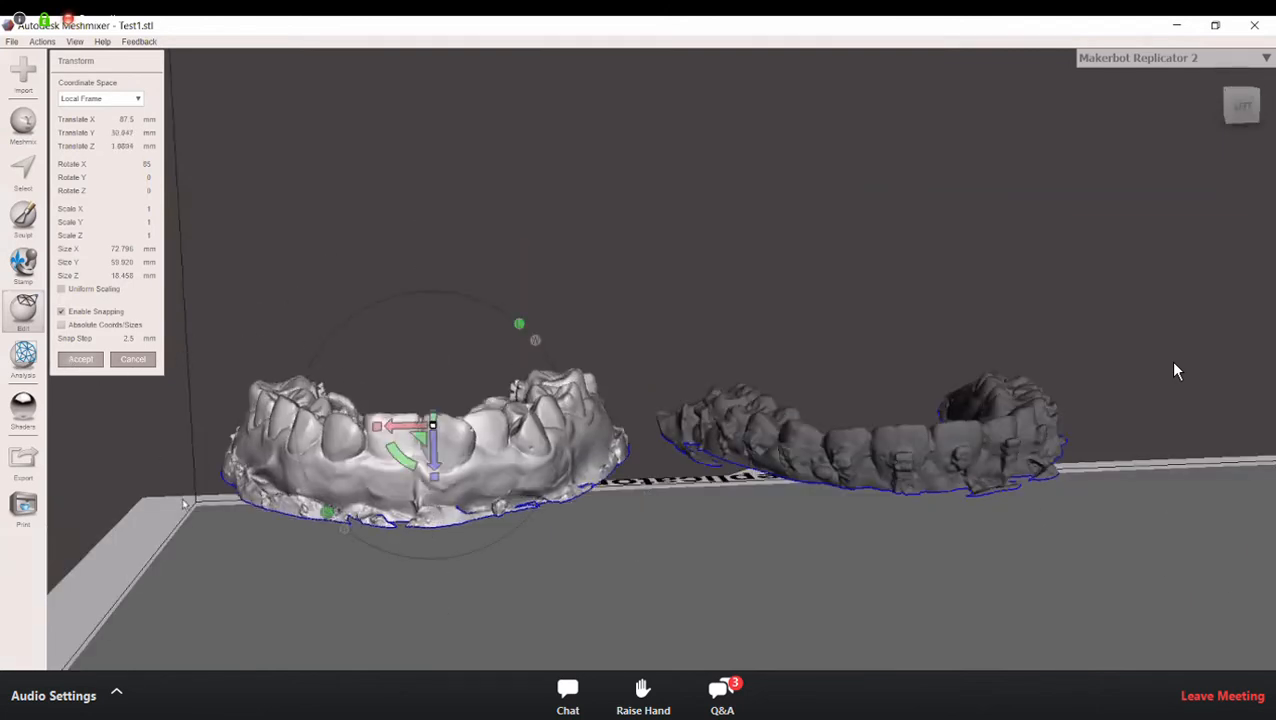
pyautogui.click(78, 359)
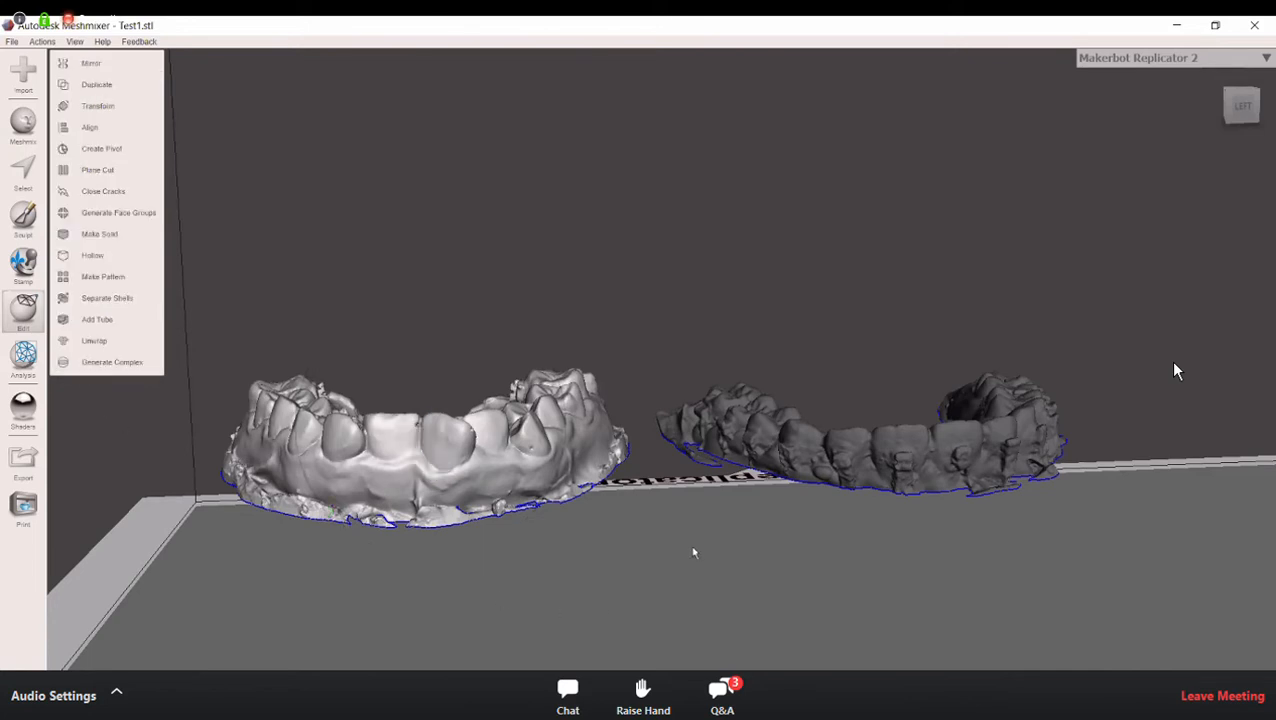
pyautogui.moveTo(678, 510)
pyautogui.mouseDown(button='right')
pyautogui.moveTo(677, 530)
pyautogui.moveTo(671, 519)
pyautogui.mouseUp(button='right')
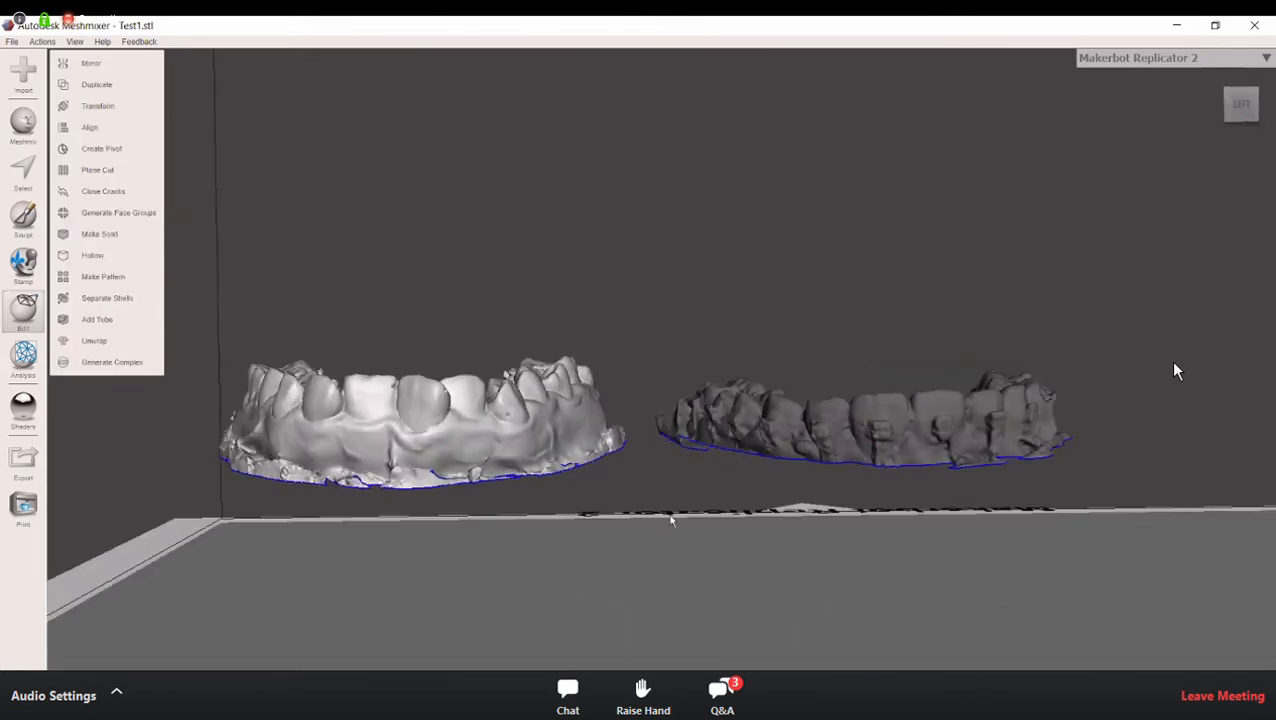
# Step: Reopen the Object Browser and place it clear of both arches
pyautogui.click(75, 42)
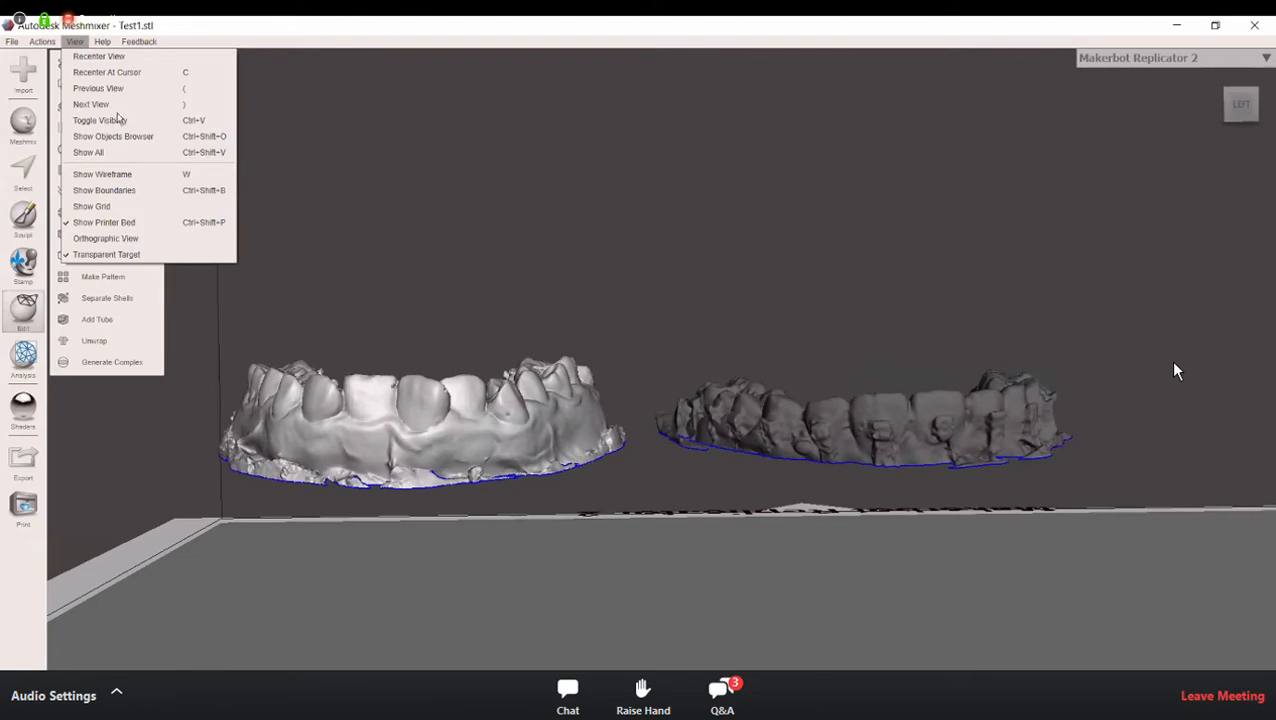
pyautogui.click(121, 146)
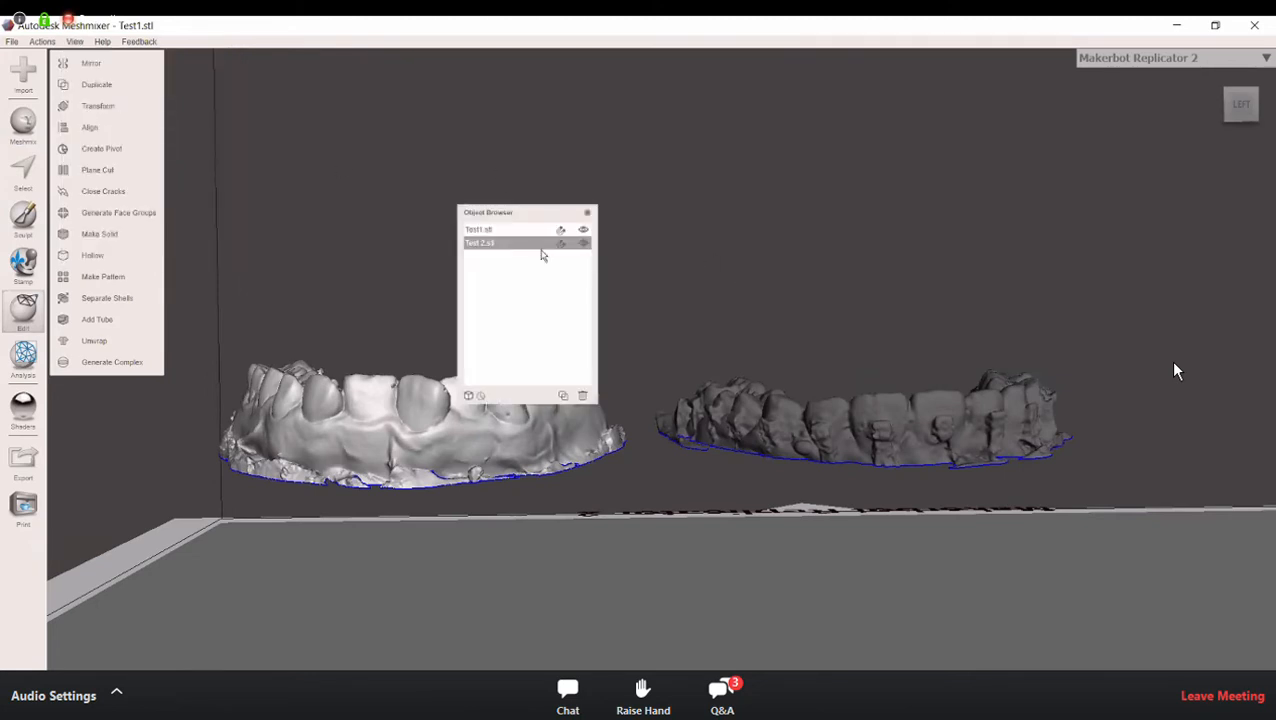
pyautogui.moveTo(515, 212); pyautogui.dragTo(851, 77)
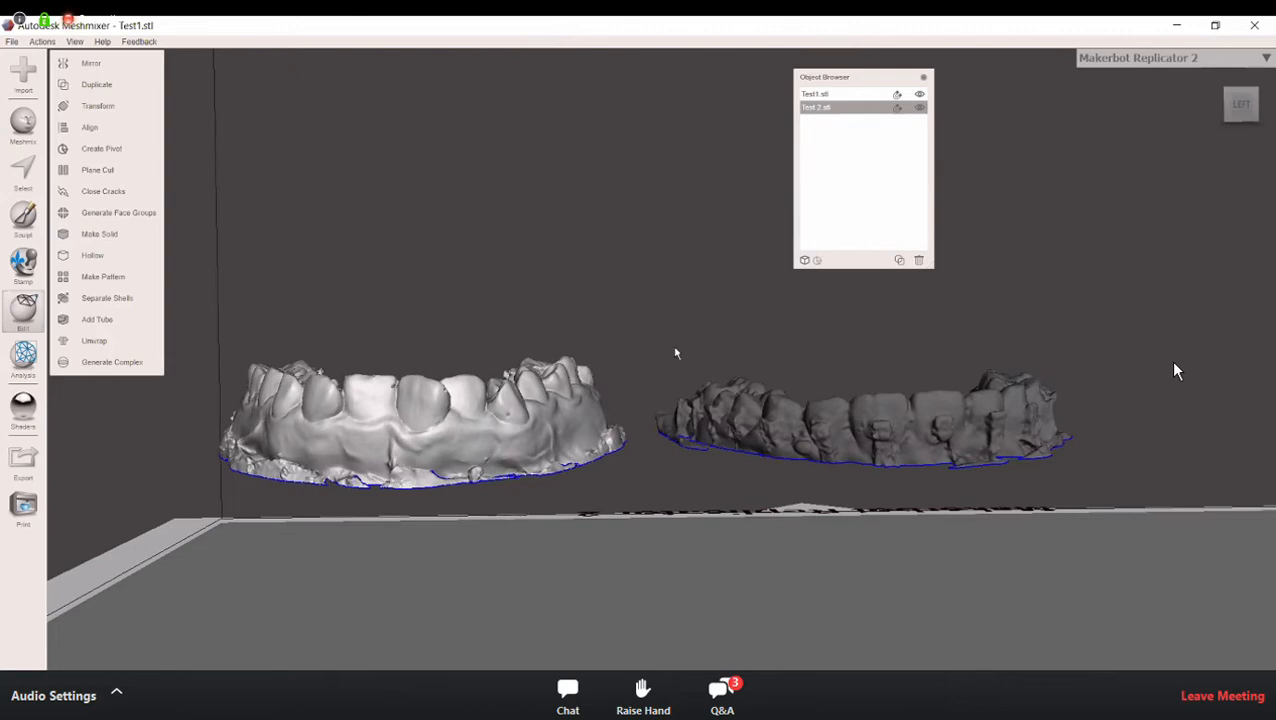
# Step: Examine both arches from above and from the front to compare their orientation over the printer bed
pyautogui.moveTo(694, 304); pyautogui.dragTo(700, 338, button='right')
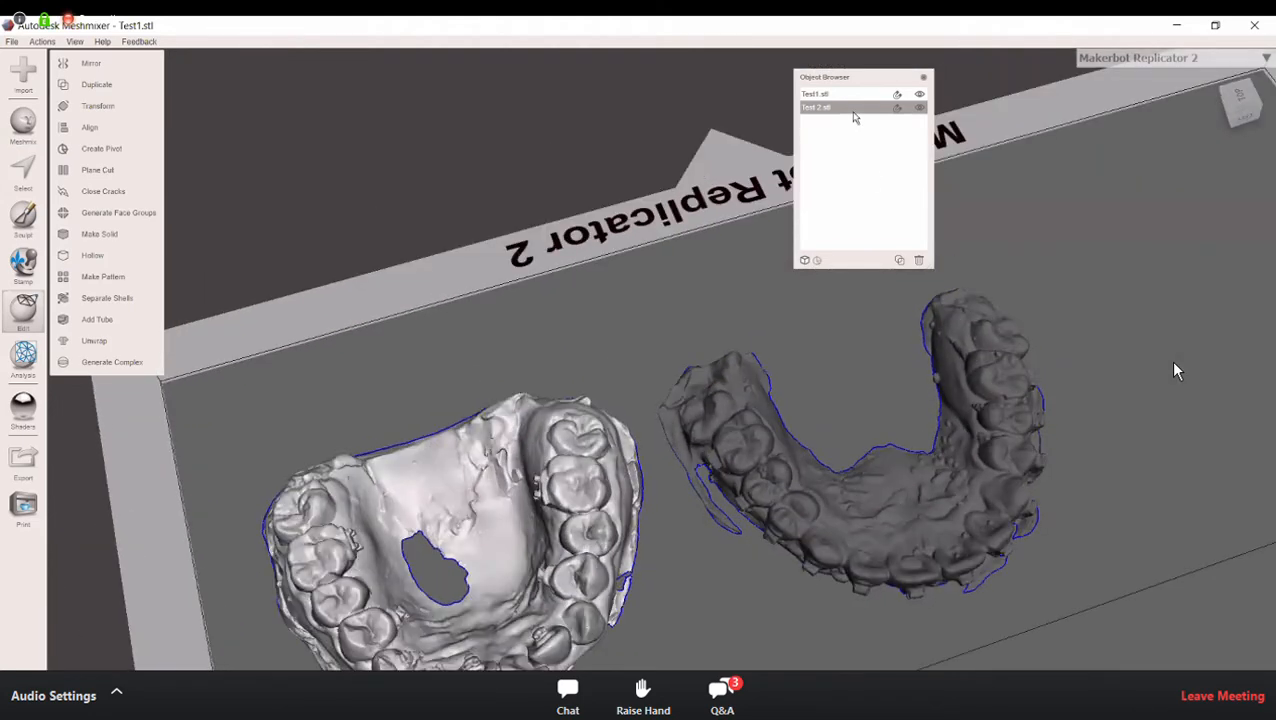
pyautogui.moveTo(843, 365); pyautogui.dragTo(840, 322, button='right')
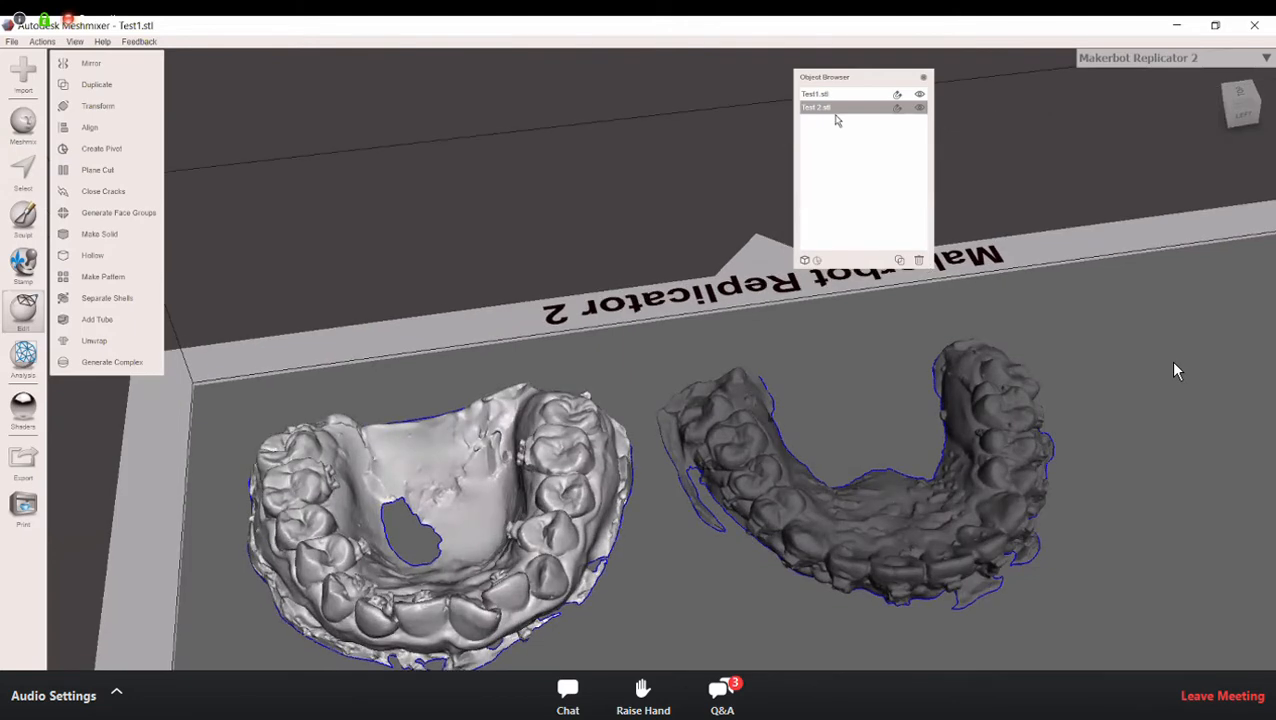
pyautogui.moveTo(499, 492); pyautogui.dragTo(492, 427, button='right')
pyautogui.moveTo(513, 527); pyautogui.dragTo(80, 330, button='right')
pyautogui.click(482, 542)
pyautogui.click(460, 480)
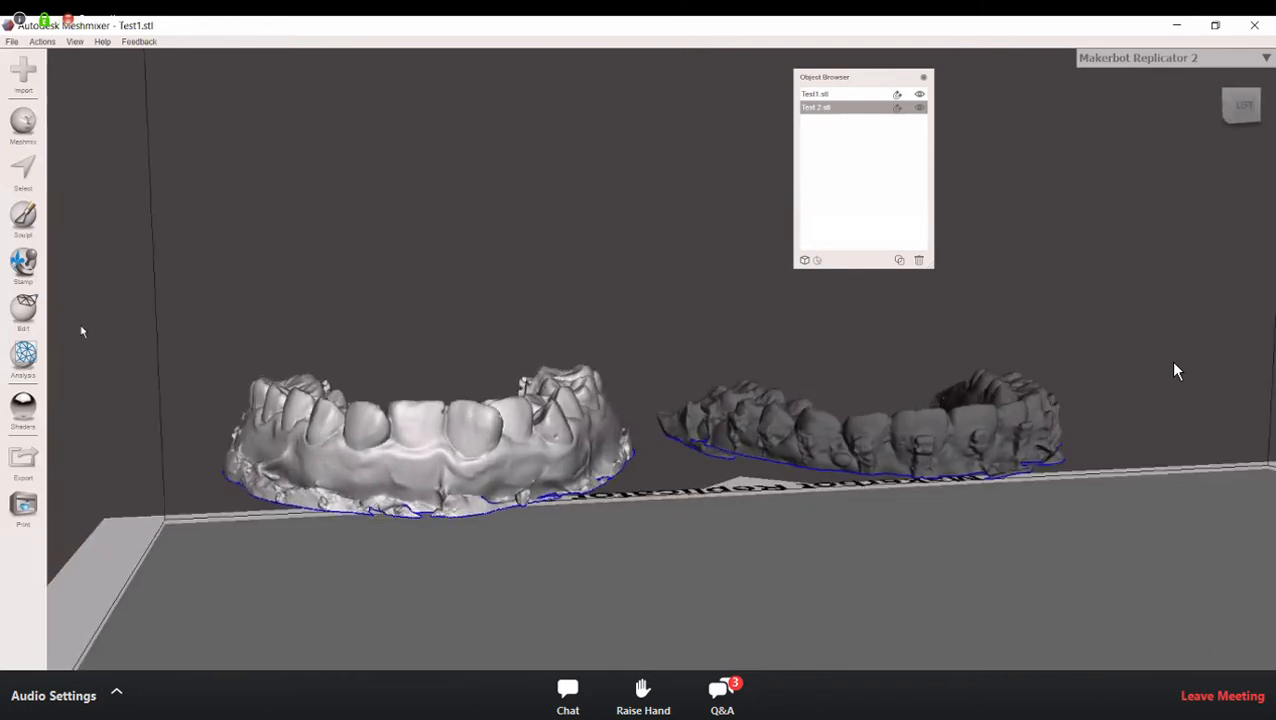
# Step: Start a Plane Cut on the Test 2 arch, level the view with the cutting plane, and hide the printer bed
pyautogui.click(24, 310)
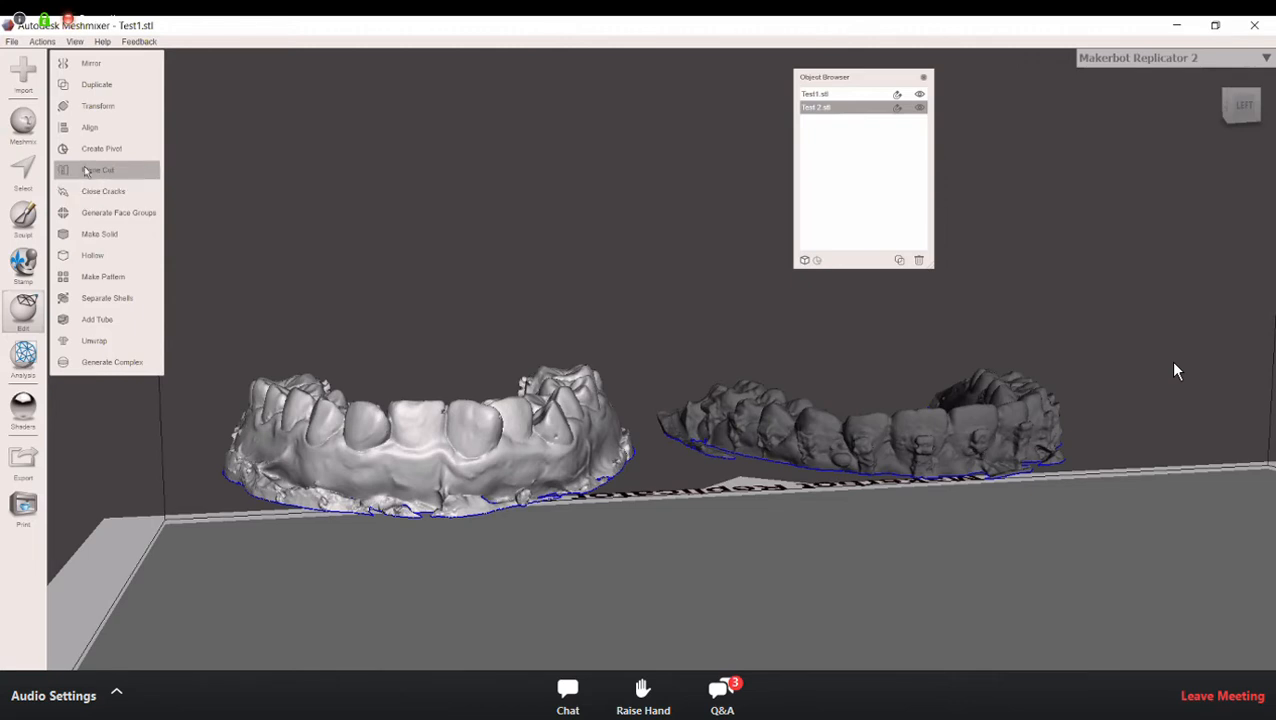
pyautogui.click(112, 178)
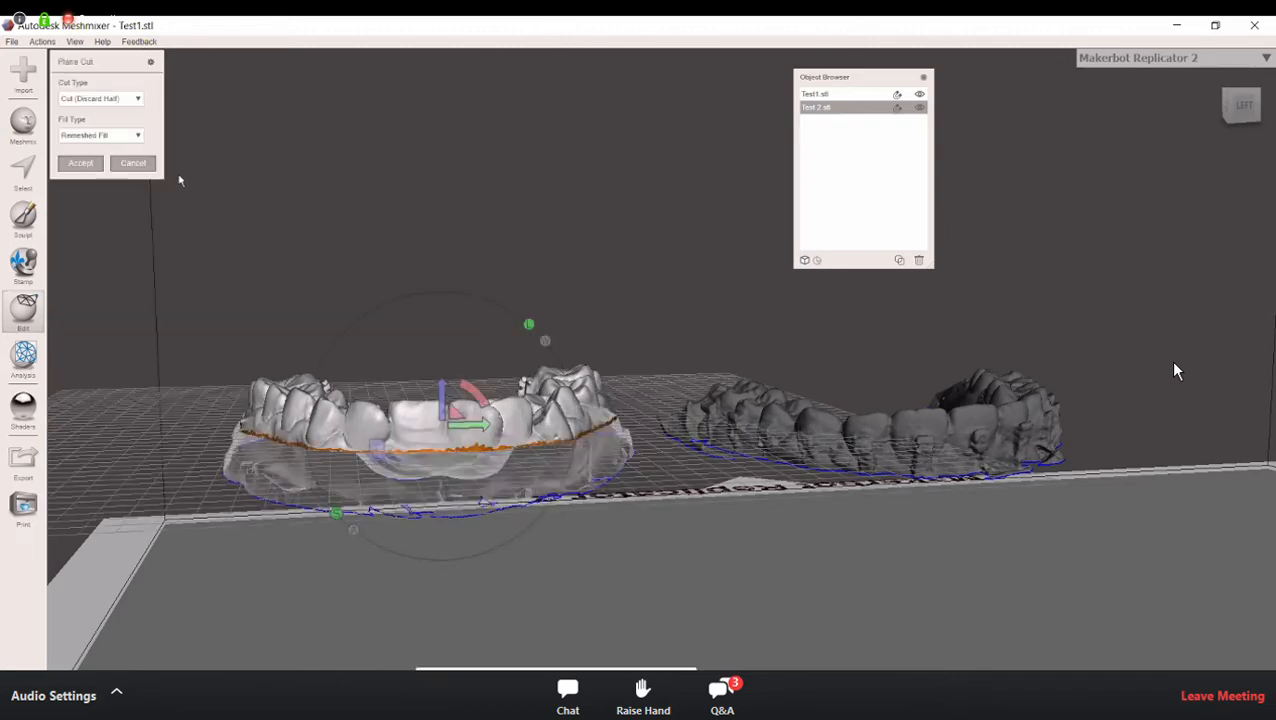
pyautogui.moveTo(440, 245); pyautogui.dragTo(430, 214, button='right')
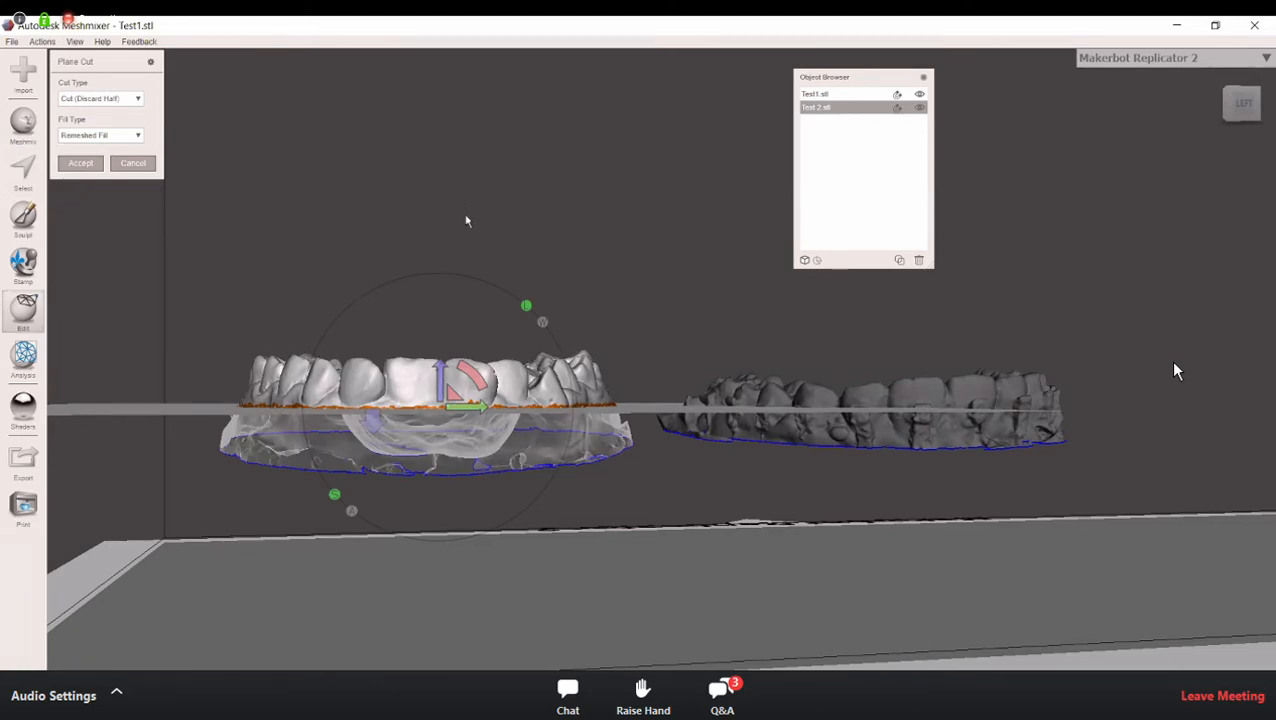
pyautogui.moveTo(467, 221)
pyautogui.mouseDown(button='right')
pyautogui.moveTo(478, 191)
pyautogui.moveTo(479, 240)
pyautogui.mouseUp(button='right')
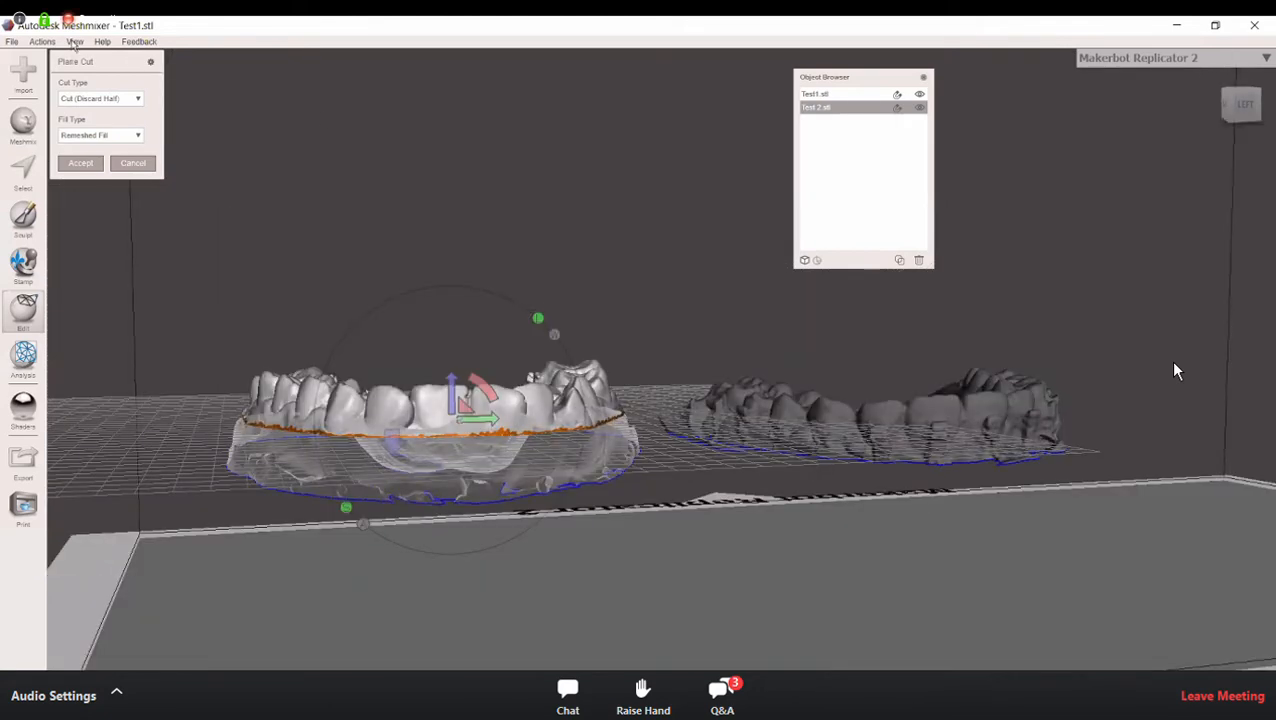
pyautogui.click(75, 43)
pyautogui.click(105, 222)
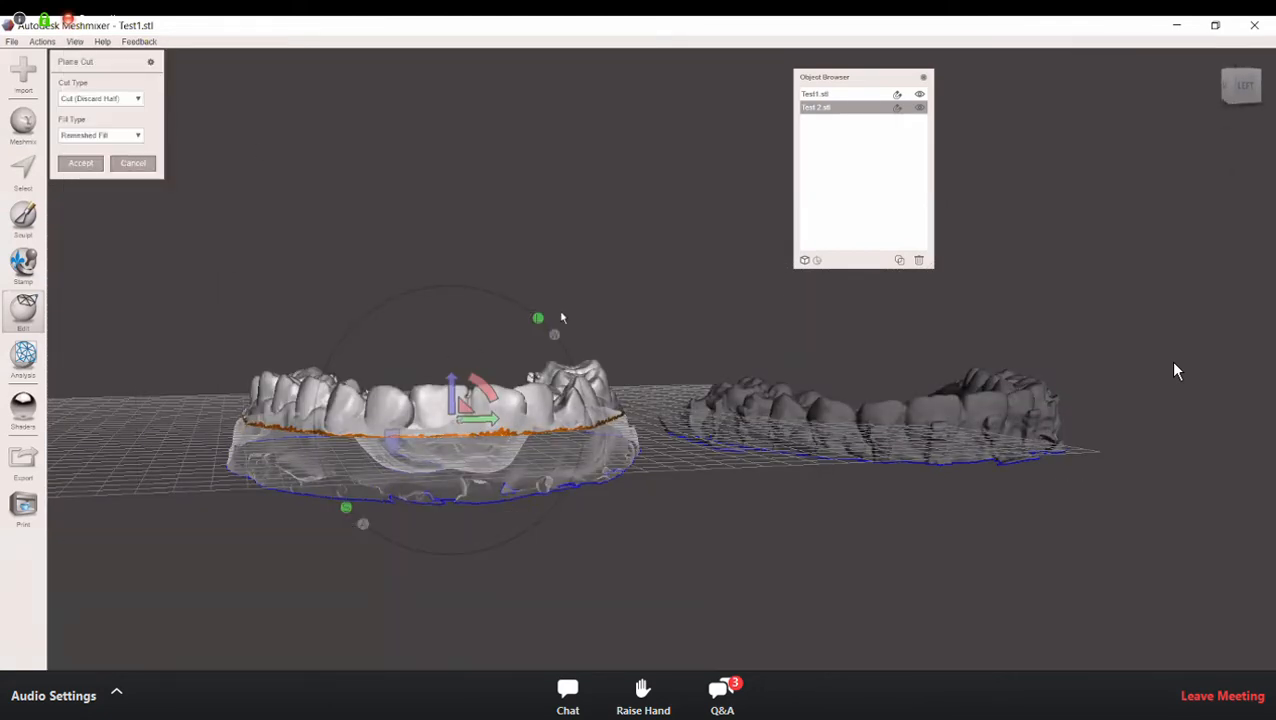
# Step: Inspect the cut section from beneath the Test 2 arch and cancel the vertical cutting plane
pyautogui.moveTo(571, 272); pyautogui.dragTo(571, 217, button='right')
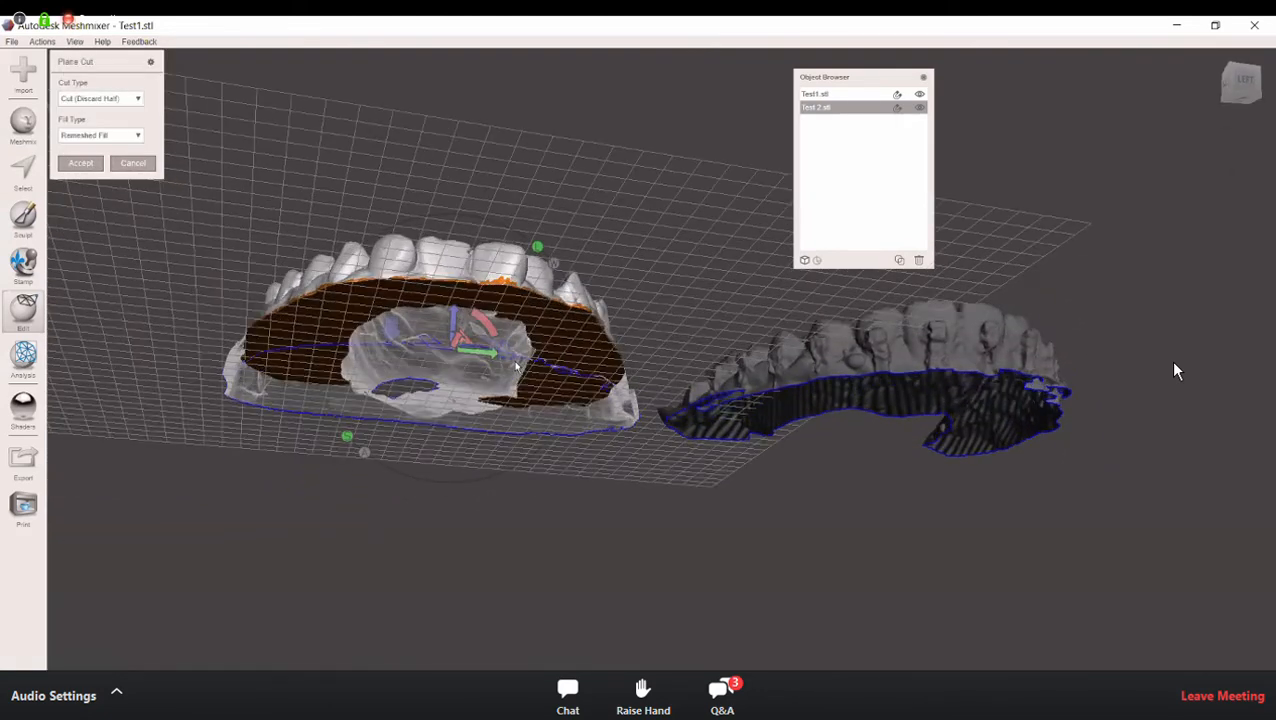
pyautogui.moveTo(515, 362); pyautogui.dragTo(495, 329, button='right')
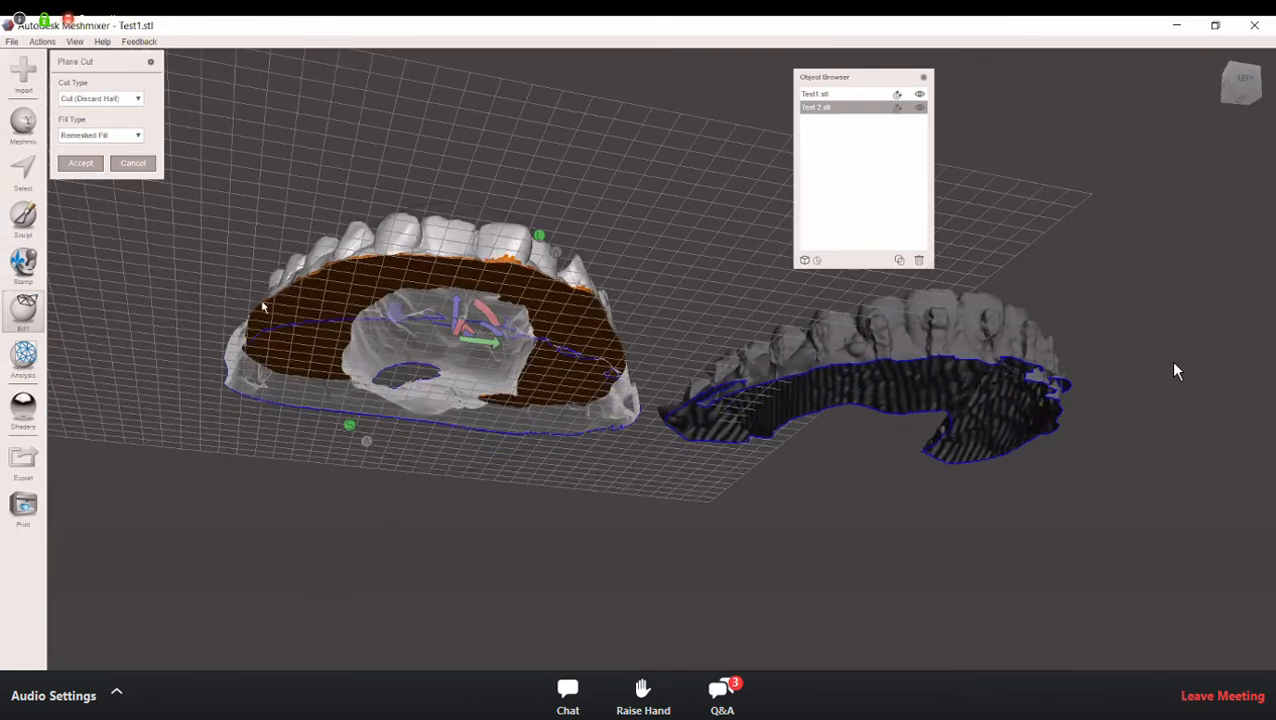
pyautogui.moveTo(390, 408); pyautogui.dragTo(424, 408, button='right')
pyautogui.scroll(4, 541, 366)
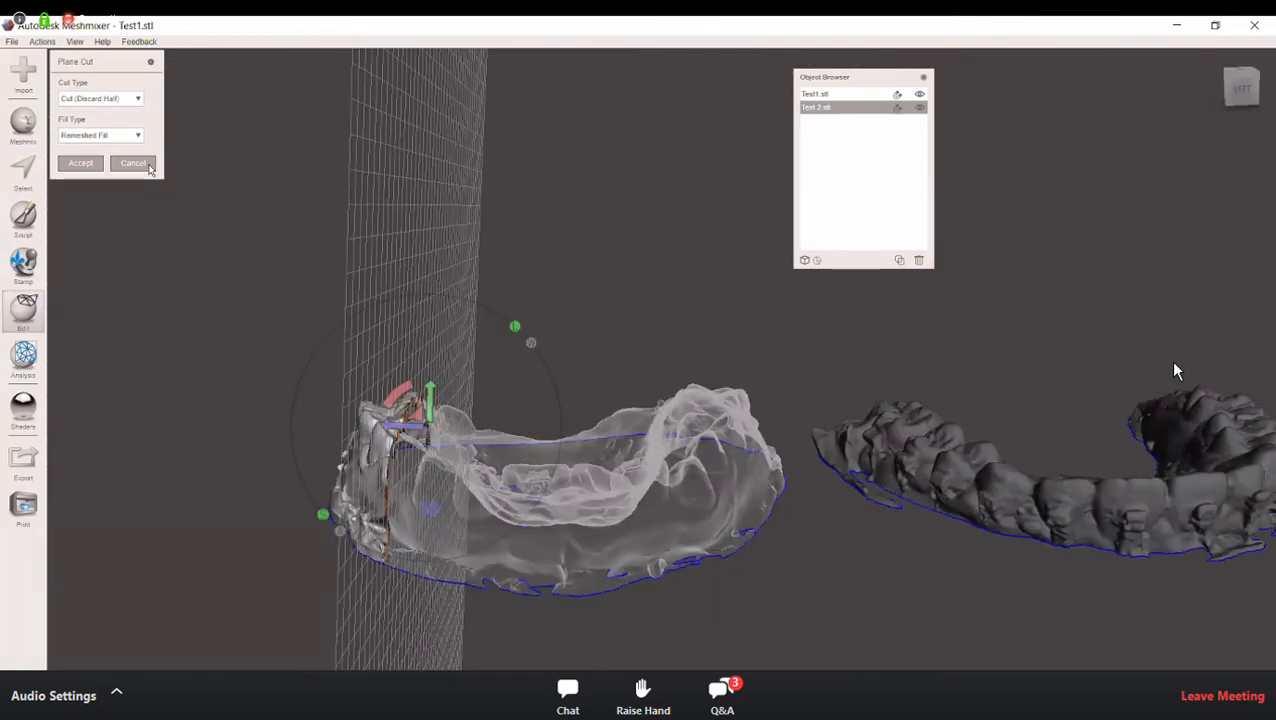
pyautogui.click(146, 166)
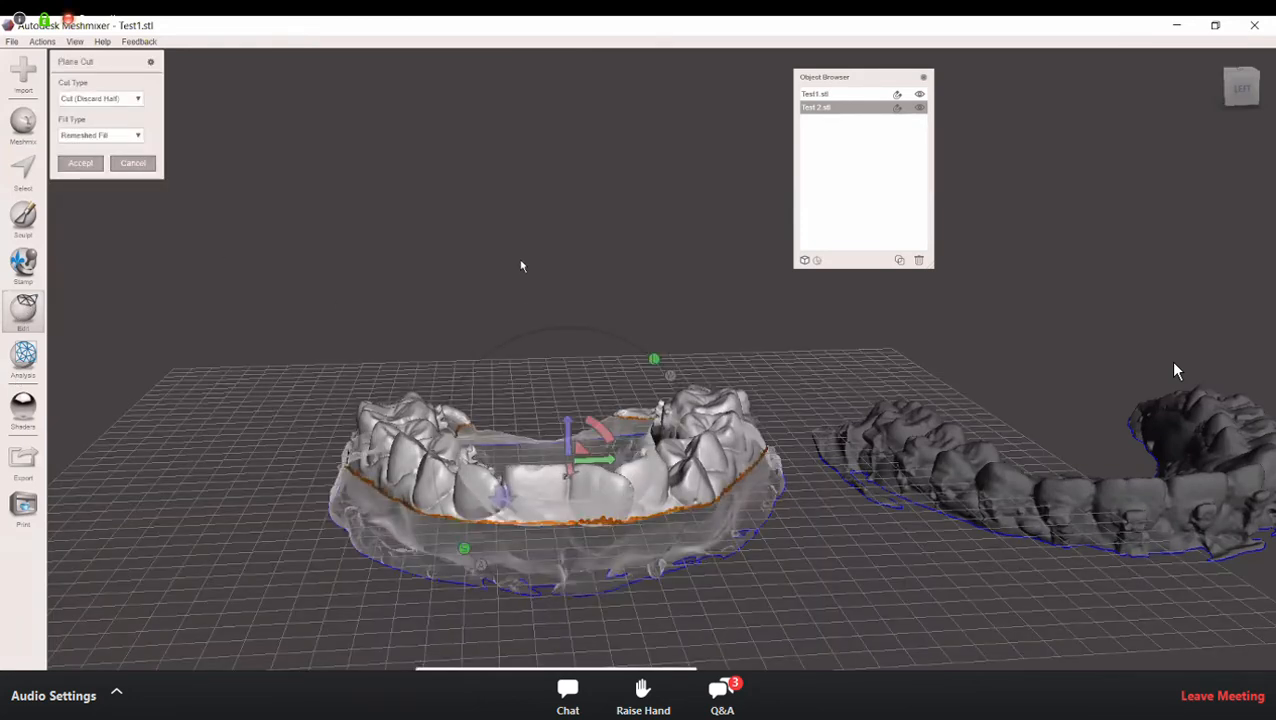
# Step: Show the printer bed beneath the arches and hide it again
pyautogui.moveTo(523, 255); pyautogui.dragTo(523, 238, button='right')
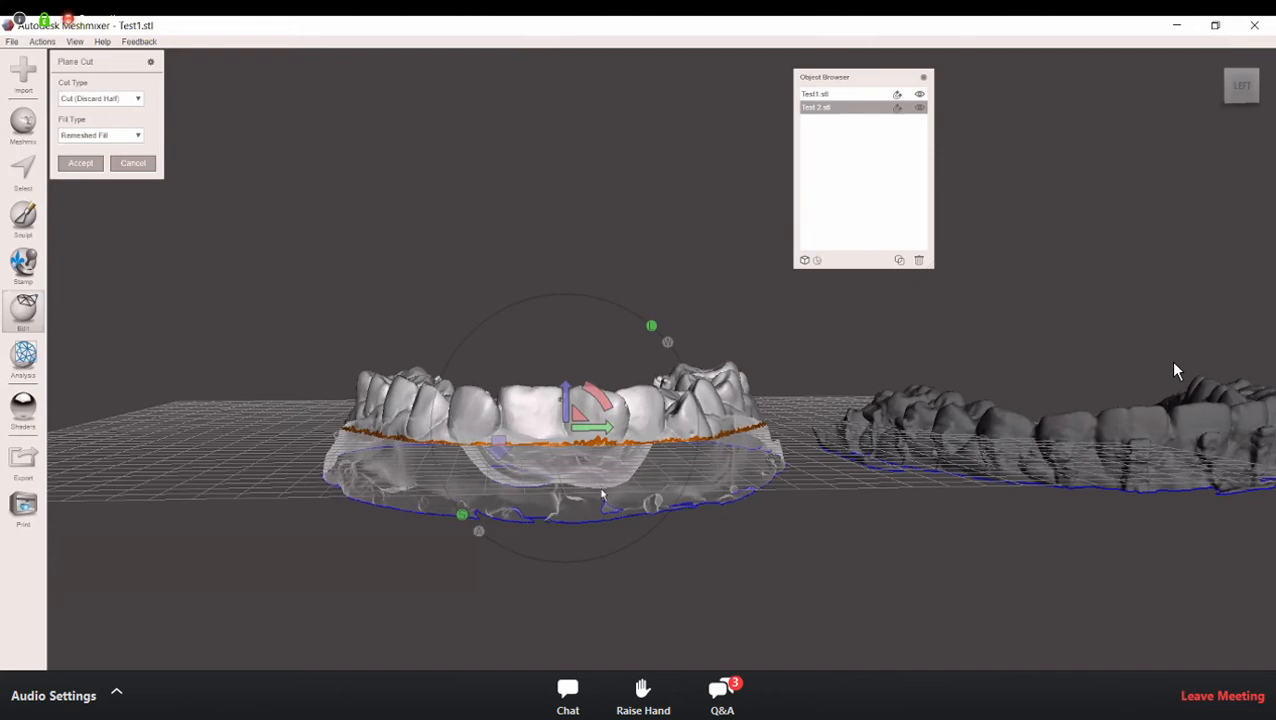
pyautogui.click(75, 42)
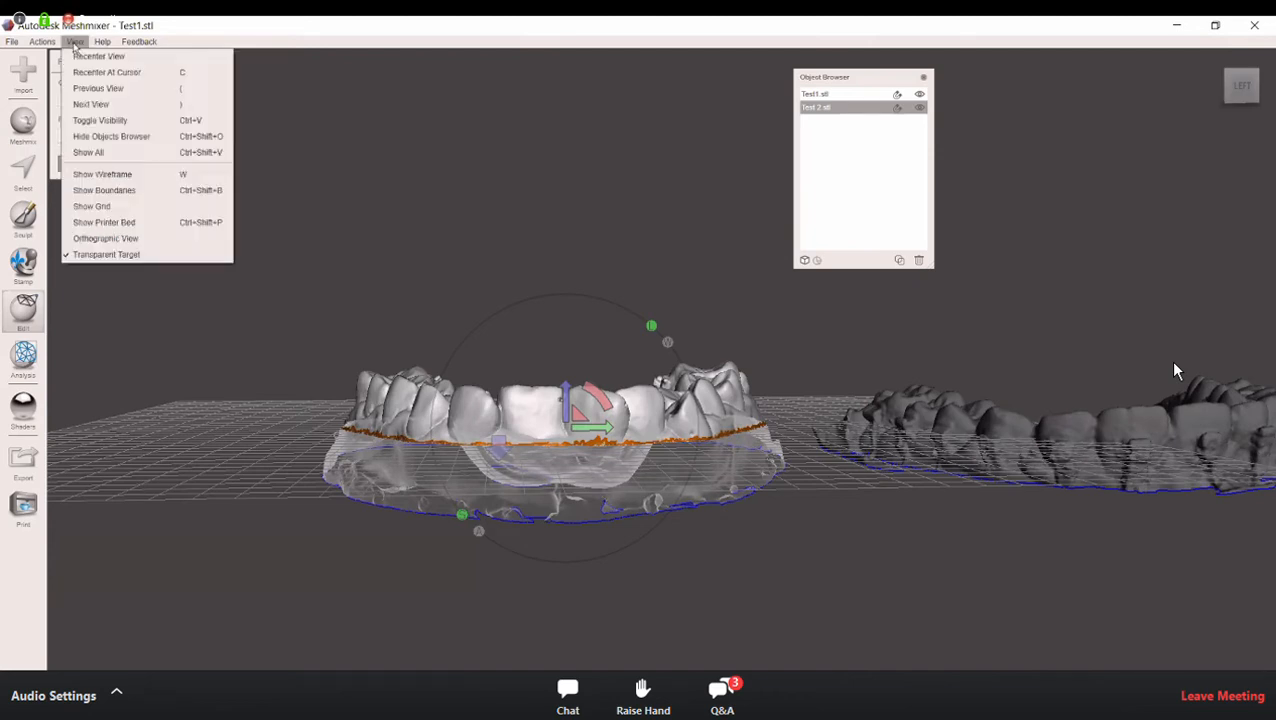
pyautogui.click(118, 224)
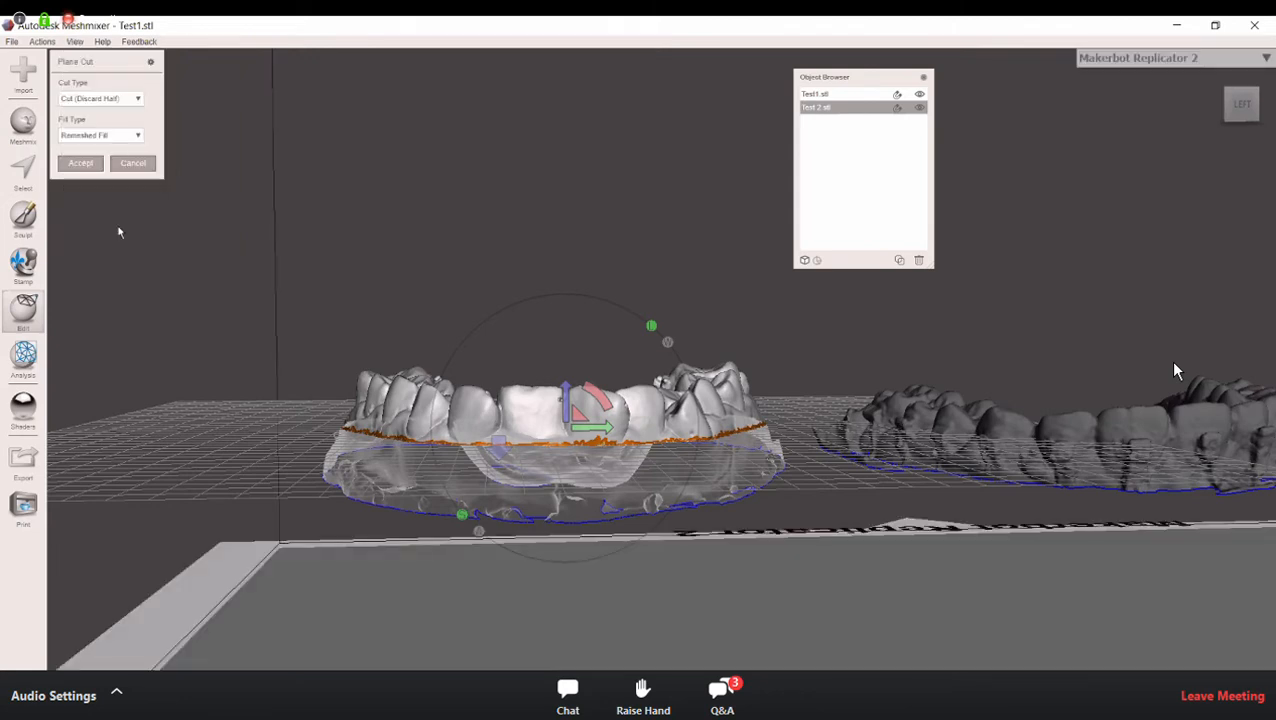
pyautogui.click(79, 42)
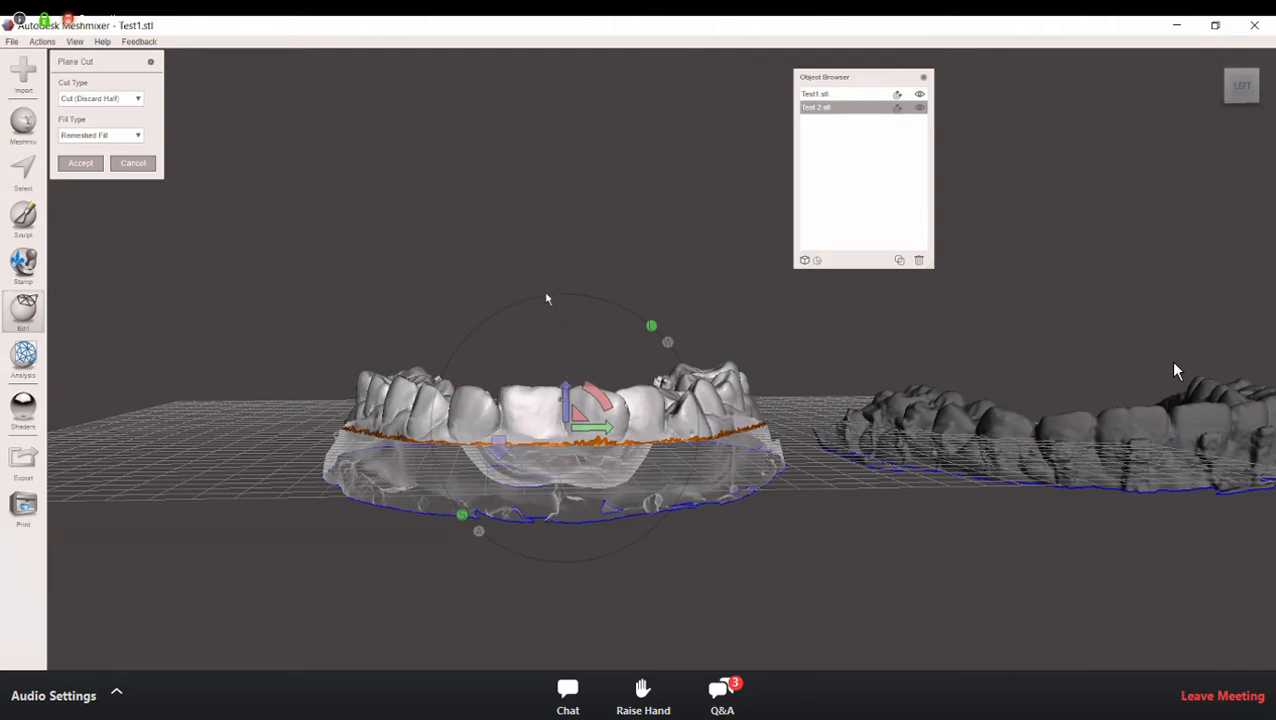
# Step: Hide the Test1 arch and start a new Plane Cut on the Test 2 arch, keeping Remeshed Fill as the fill type
pyautogui.click(919, 94)
pyautogui.moveTo(795, 495); pyautogui.dragTo(797, 460, button='right')
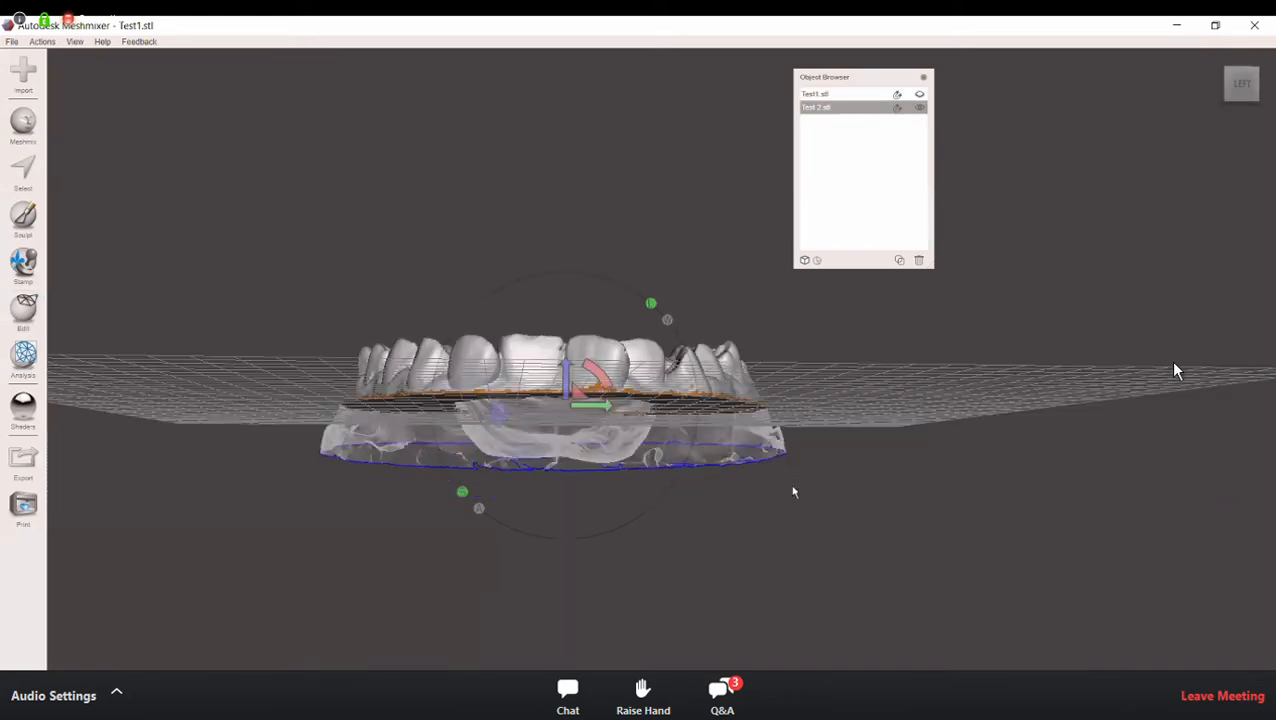
pyautogui.moveTo(798, 411); pyautogui.dragTo(789, 521, button='right')
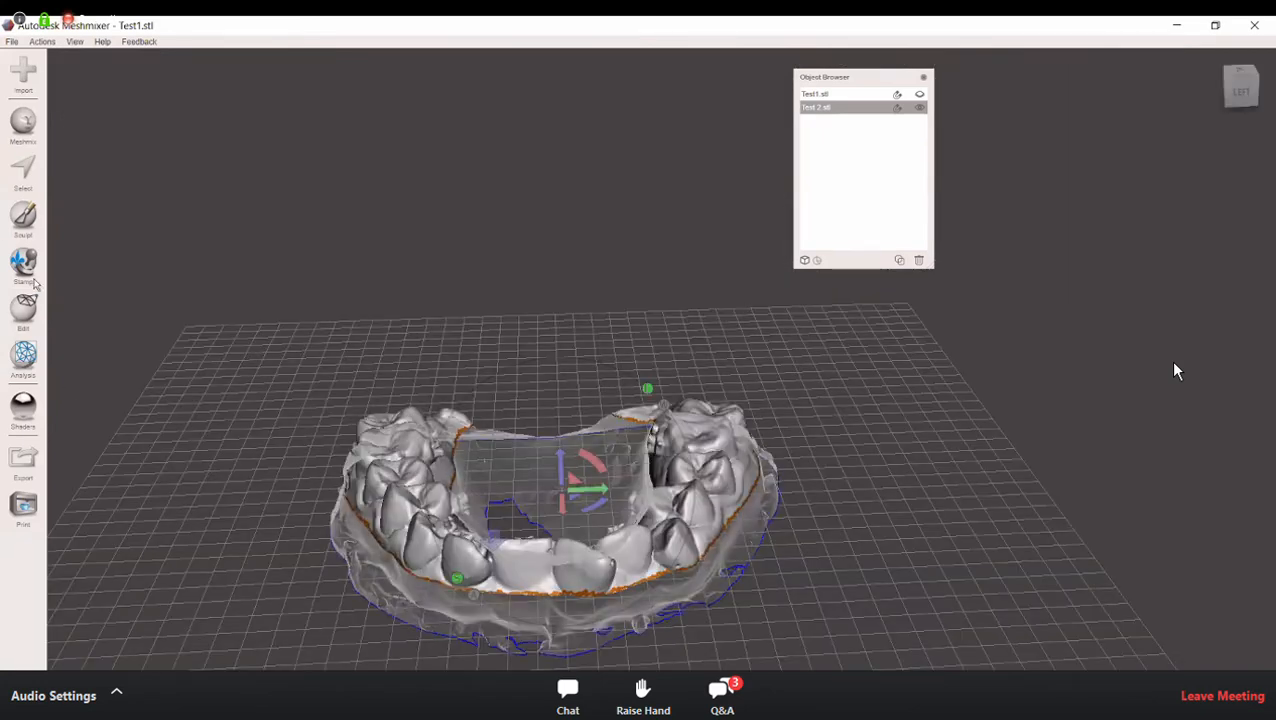
pyautogui.click(24, 310)
pyautogui.click(98, 171)
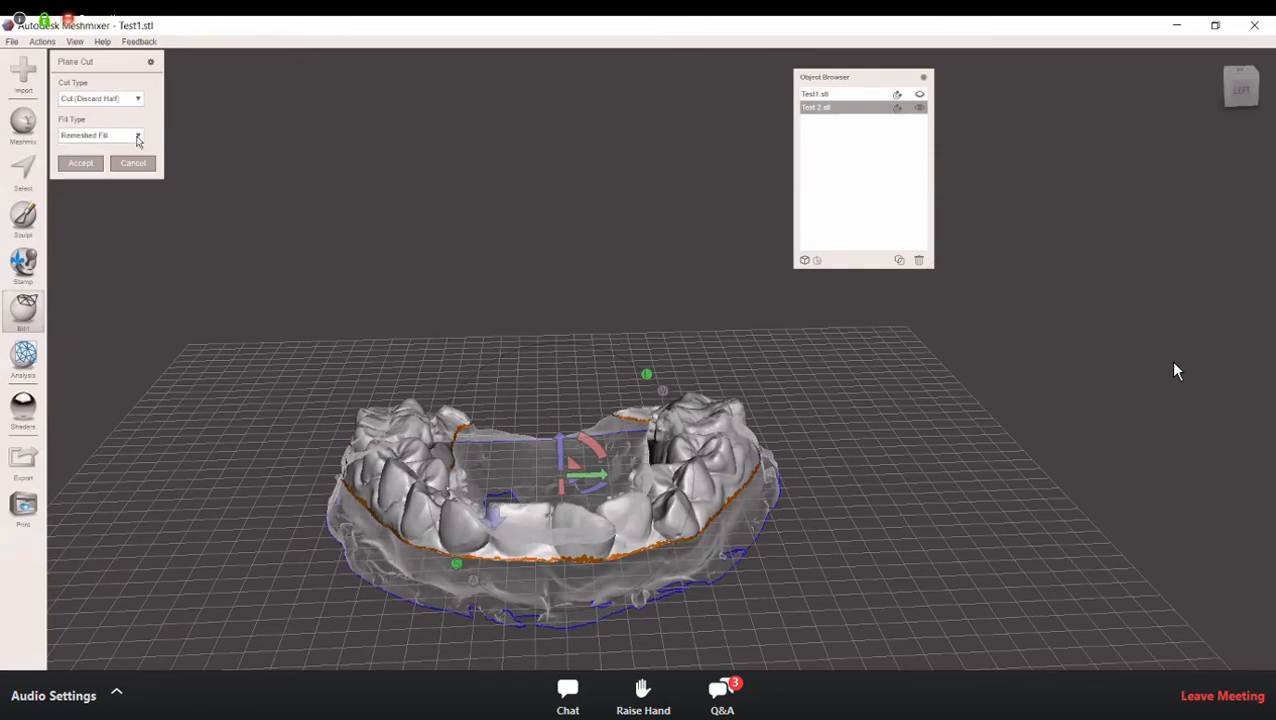
pyautogui.click(138, 137)
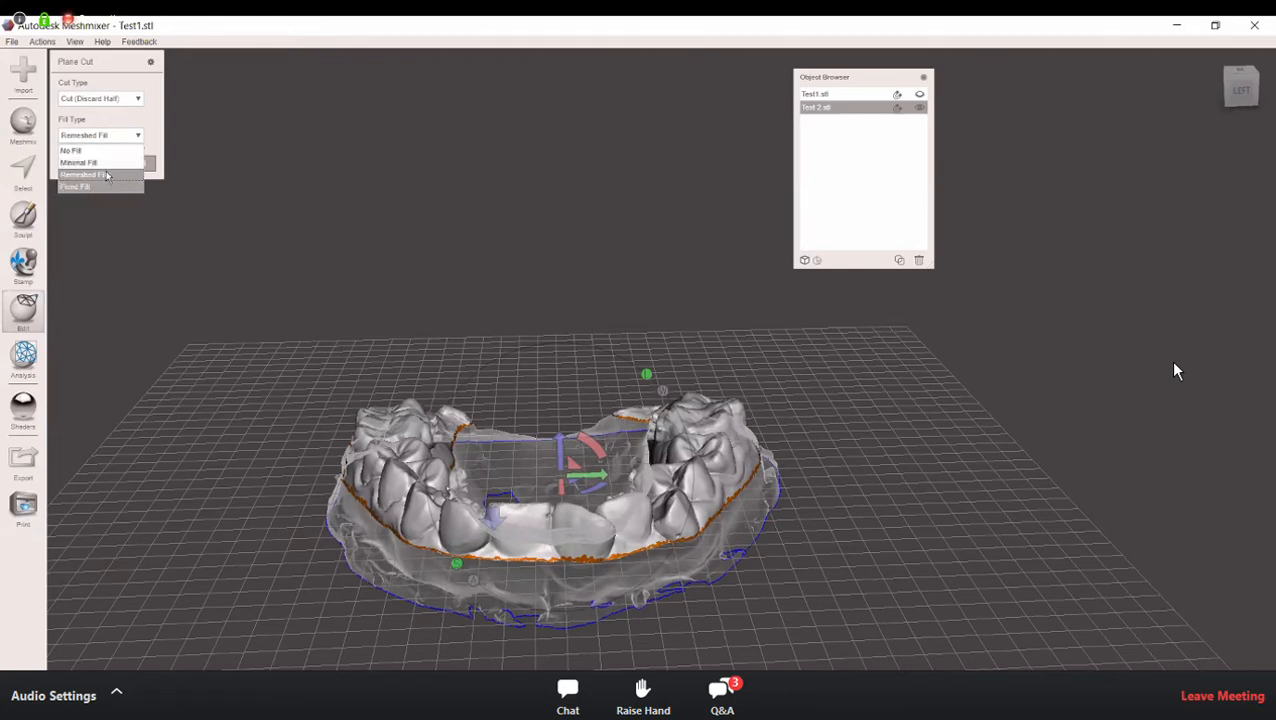
pyautogui.click(174, 151)
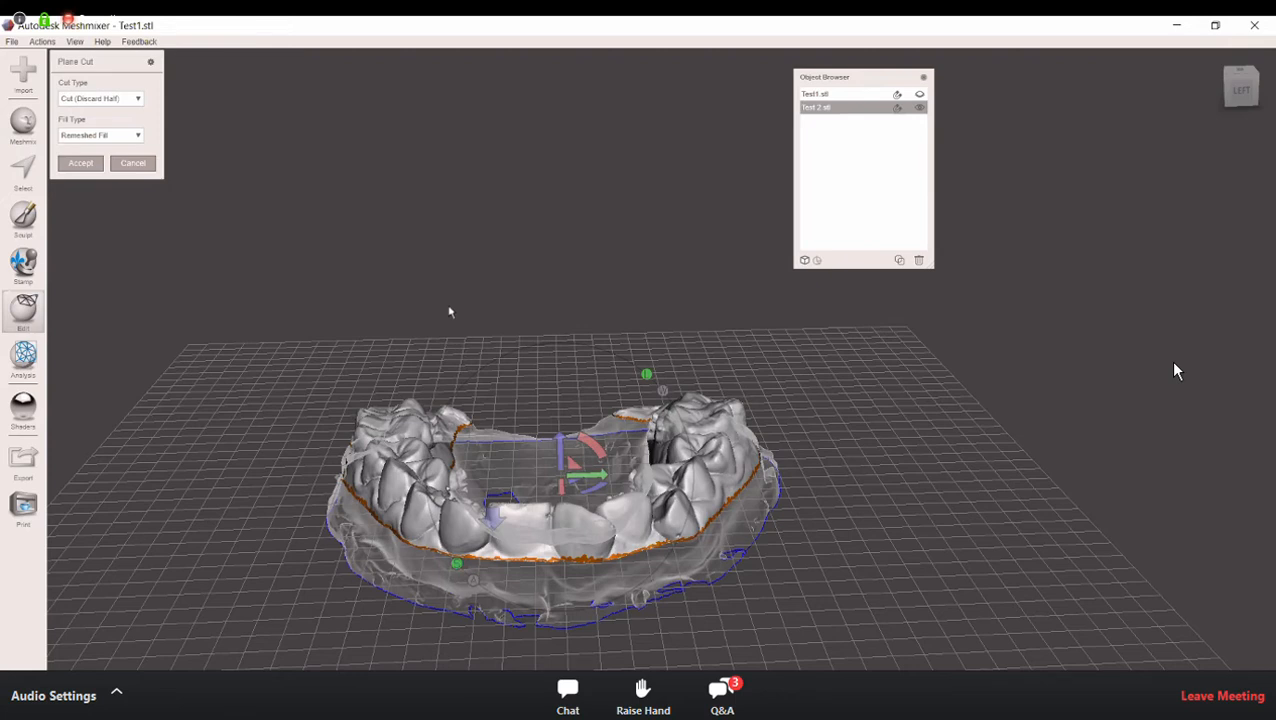
# Step: Lower the cutting plane towards the arch's base, check the section from beneath, and raise the plane to the necks of the teeth
pyautogui.keyDown('shift'); pyautogui.moveTo(450, 298); pyautogui.dragTo(450, 300, button='right'); pyautogui.keyUp('shift')
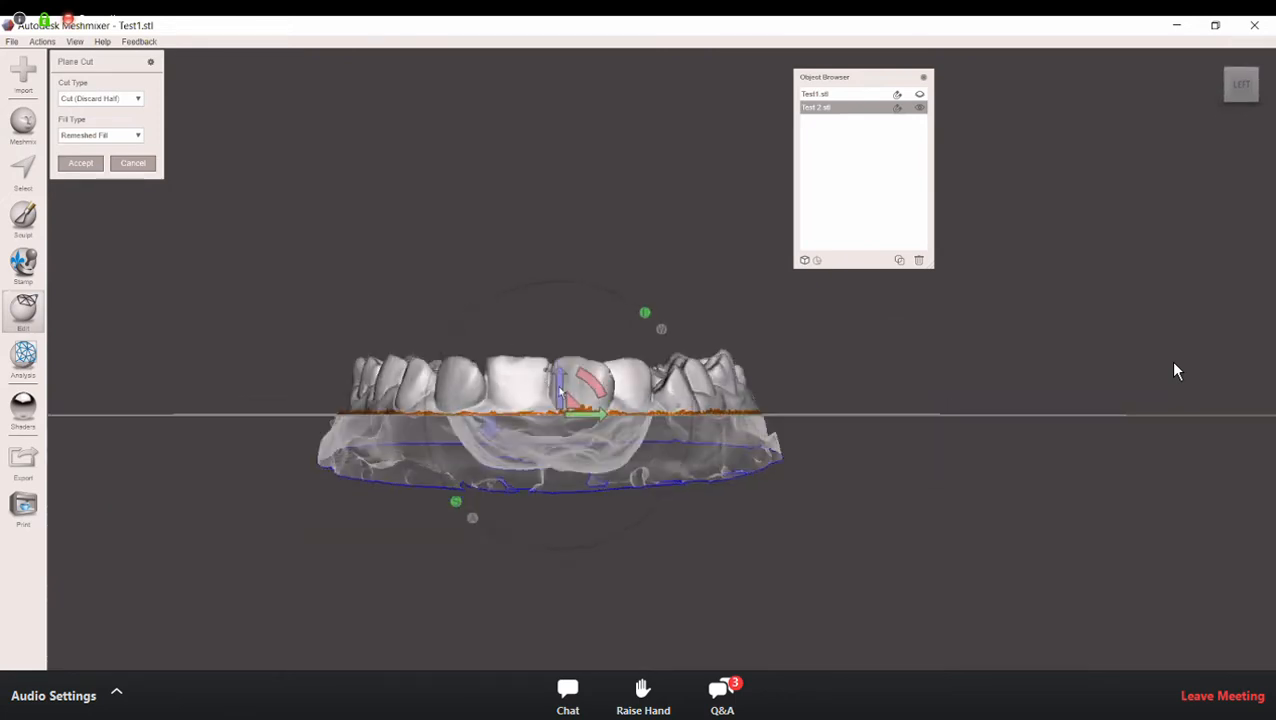
pyautogui.moveTo(558, 390); pyautogui.dragTo(554, 432)
pyautogui.moveTo(590, 521); pyautogui.dragTo(568, 236, button='right')
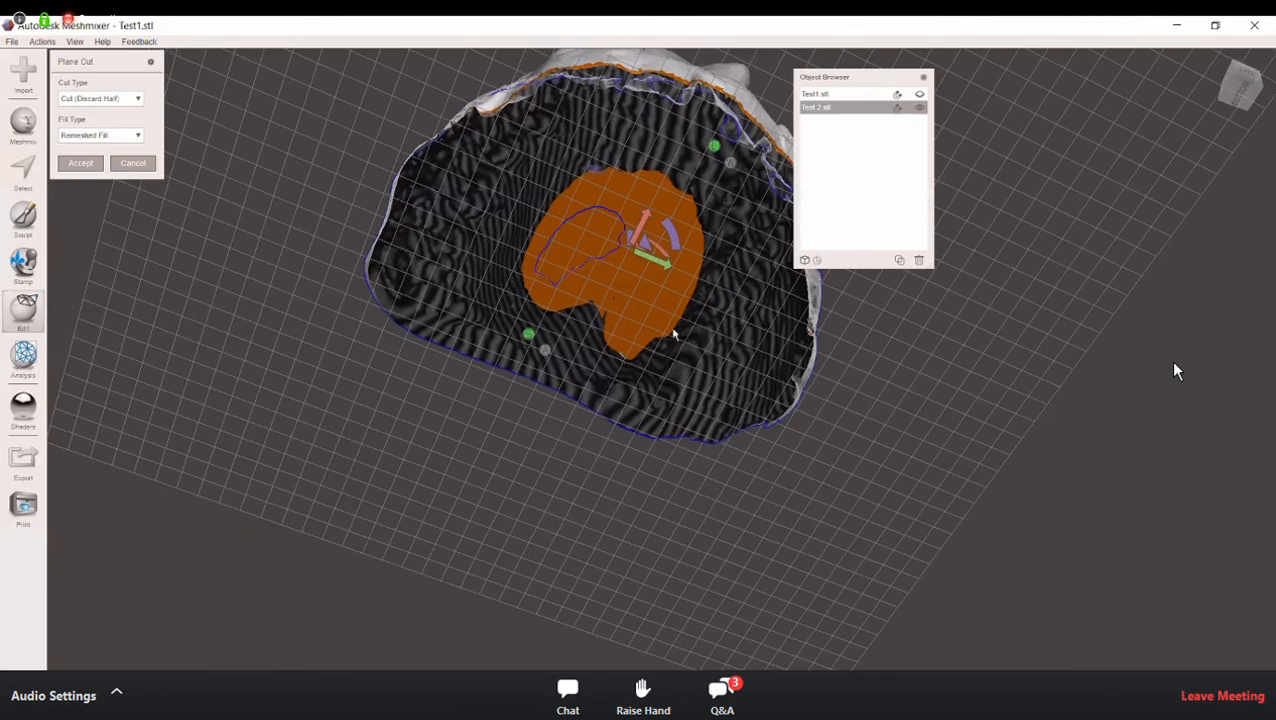
pyautogui.moveTo(581, 318); pyautogui.dragTo(568, 437, button='right')
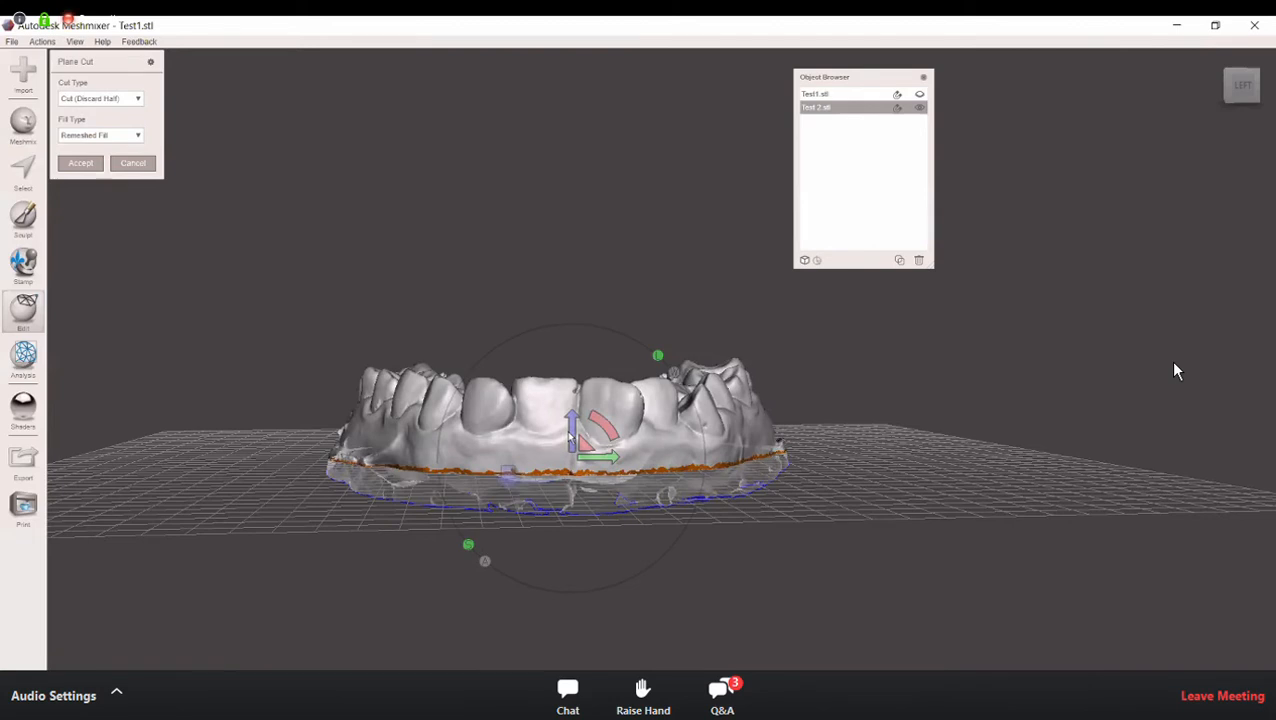
pyautogui.moveTo(566, 430); pyautogui.dragTo(570, 403)
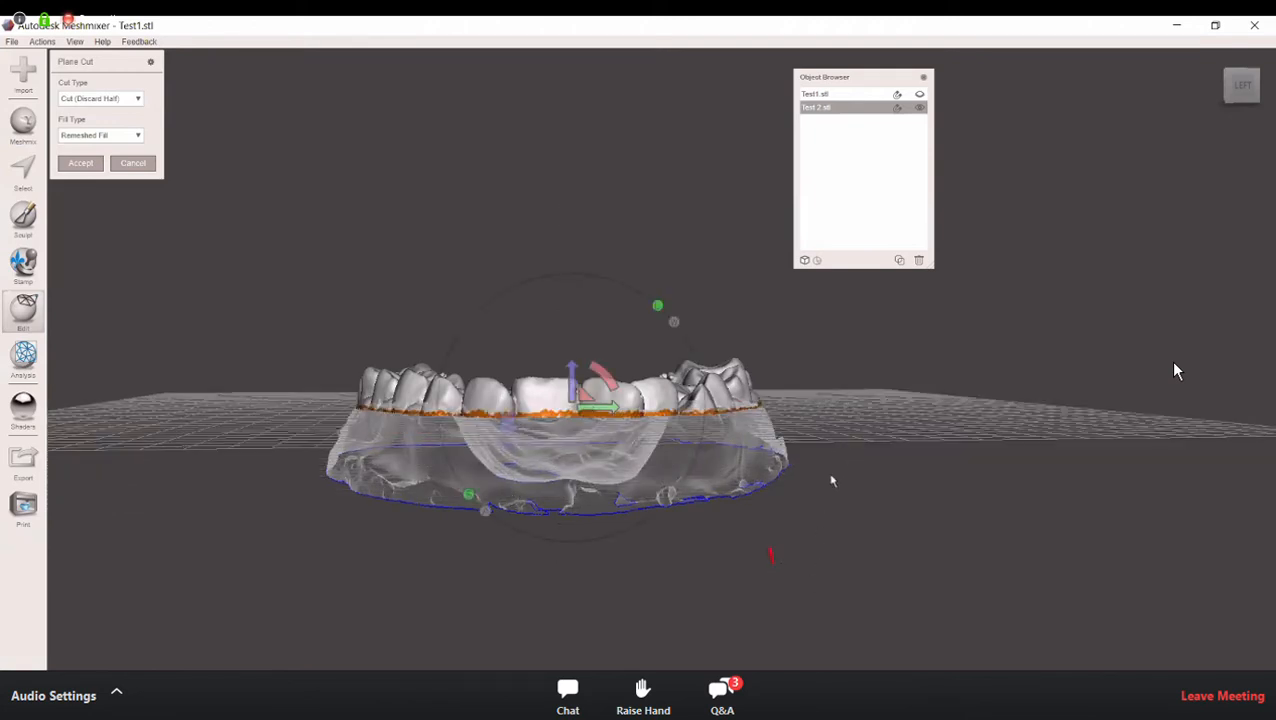
# Step: Draw successive straight cut lines across the front of the arch below the teeth, ending with one that keeps the tooth half
pyautogui.moveTo(879, 455); pyautogui.dragTo(869, 447, button='right')
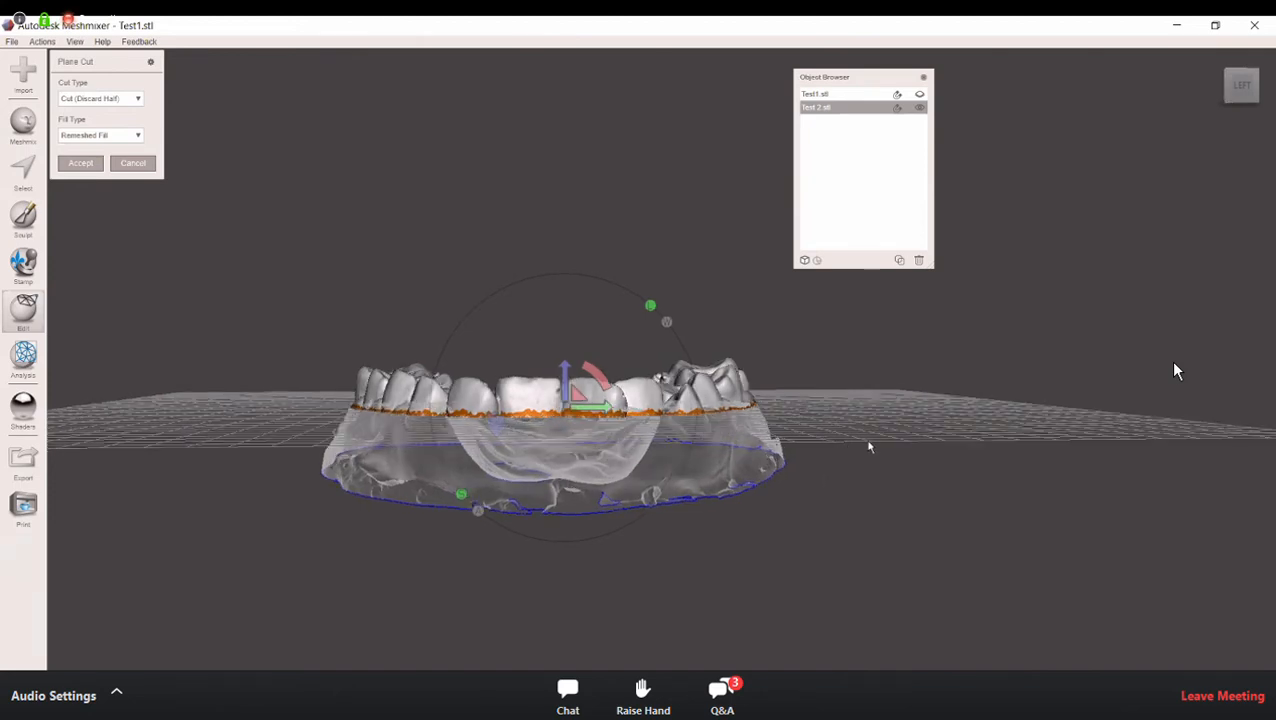
pyautogui.moveTo(873, 427); pyautogui.dragTo(217, 426)
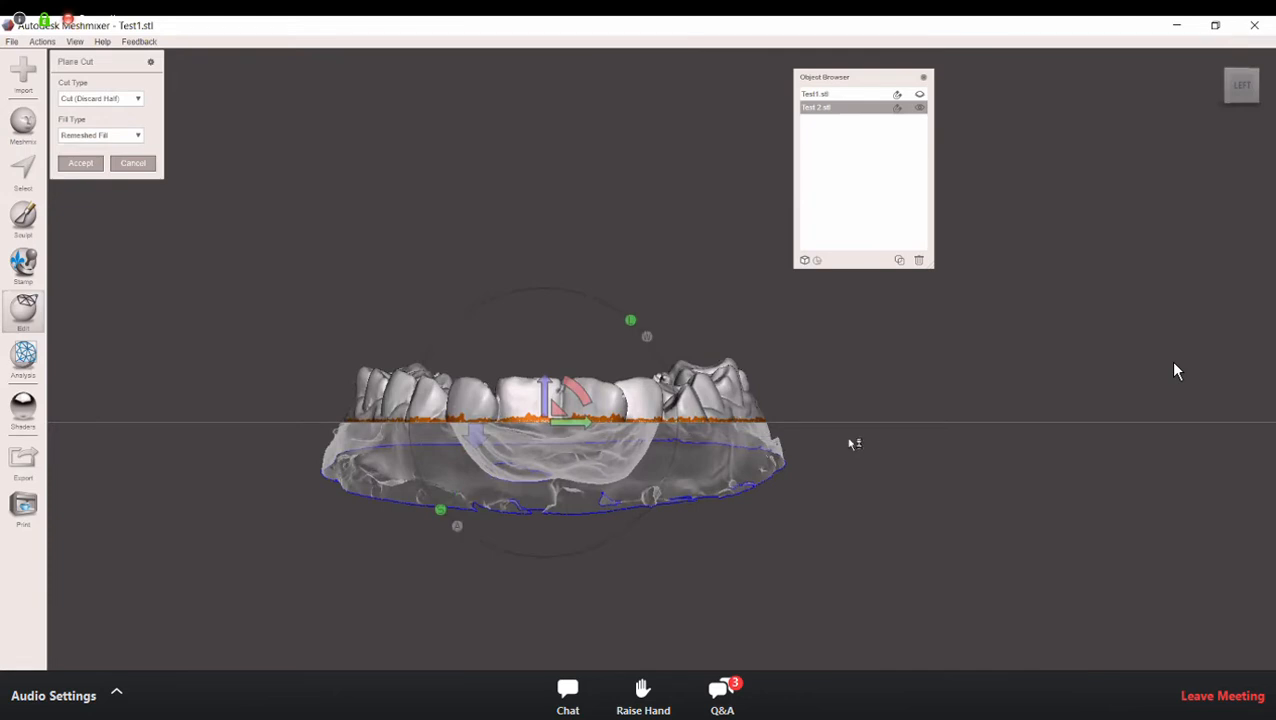
pyautogui.moveTo(258, 448); pyautogui.dragTo(352, 544)
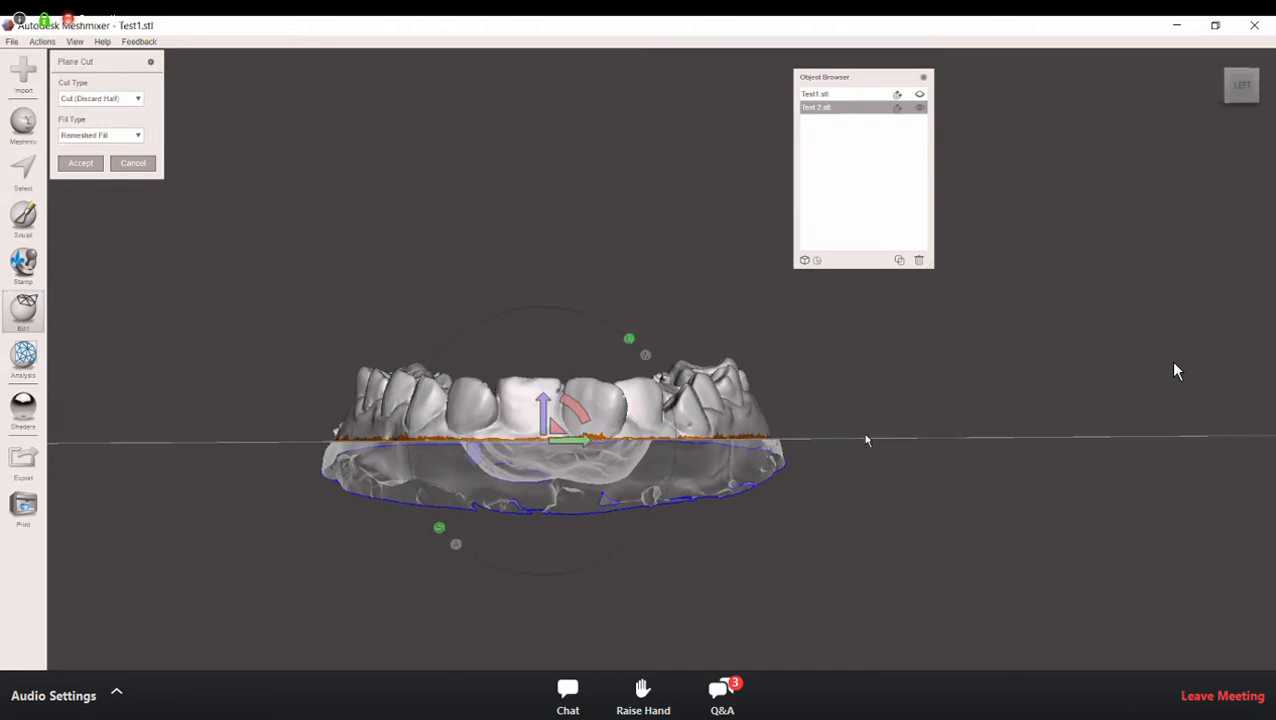
pyautogui.moveTo(863, 435)
pyautogui.mouseDown()
pyautogui.moveTo(128, 435)
pyautogui.moveTo(150, 440)
pyautogui.mouseUp()
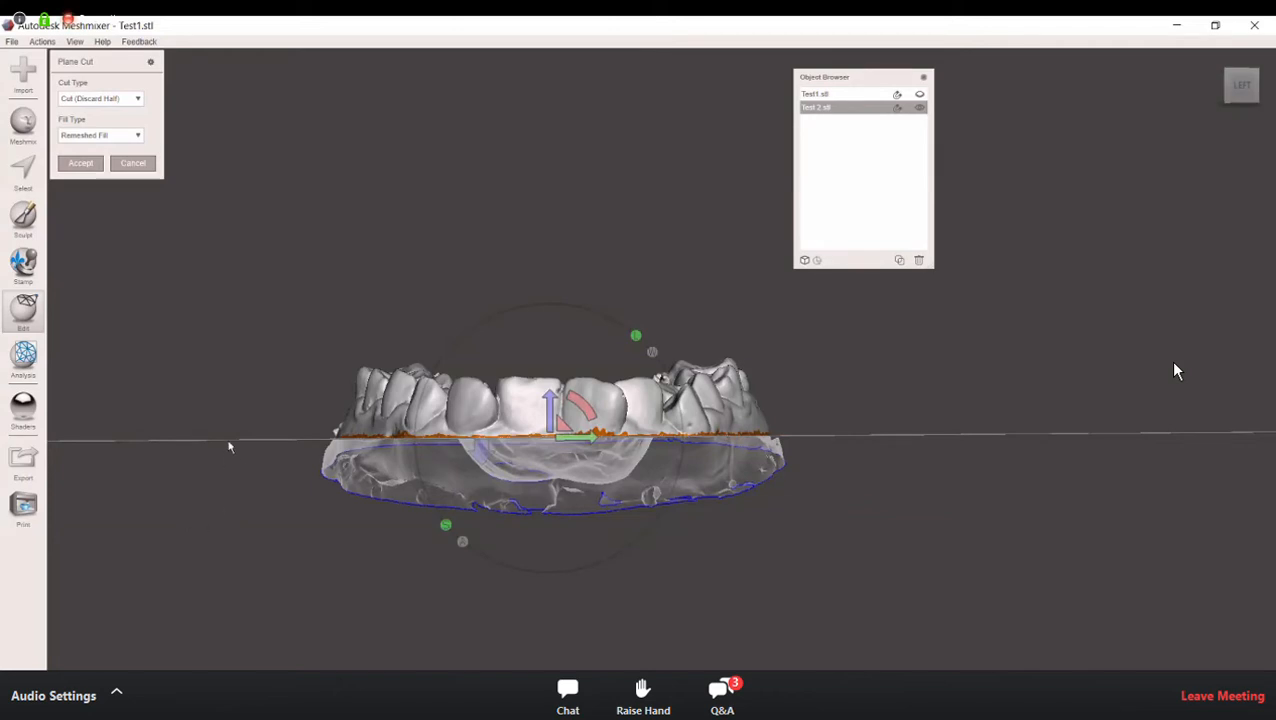
pyautogui.moveTo(232, 453); pyautogui.dragTo(954, 450)
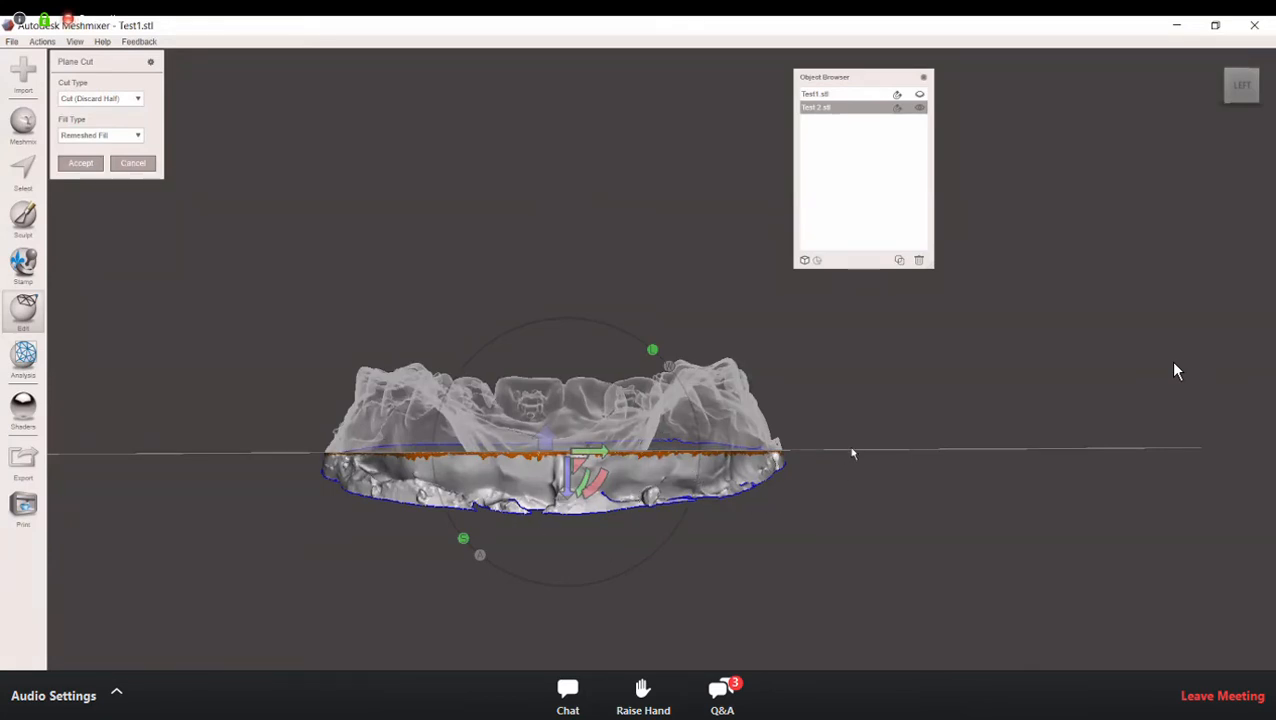
pyautogui.moveTo(938, 447); pyautogui.dragTo(158, 457)
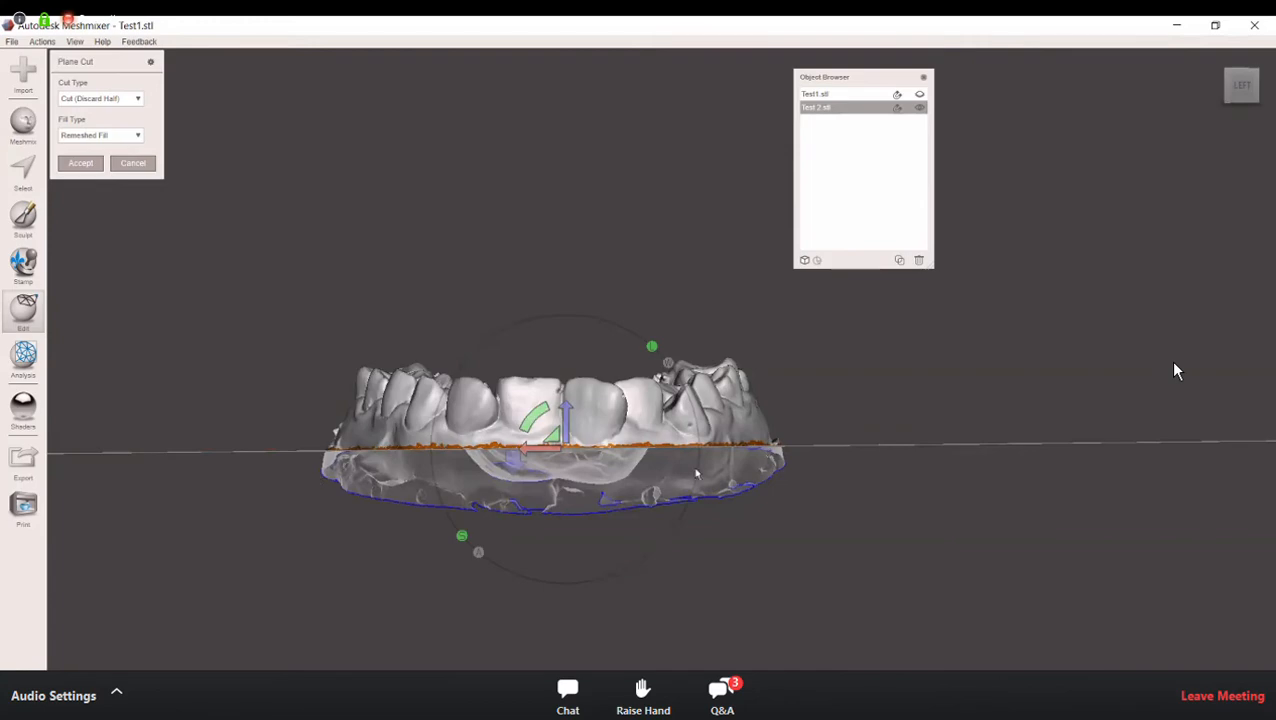
# Step: Turn to the arch's side view and tilt the cutting plane with its rotation handle
pyautogui.moveTo(706, 619); pyautogui.dragTo(682, 512, button='right')
pyautogui.moveTo(746, 595); pyautogui.dragTo(915, 548, button='right')
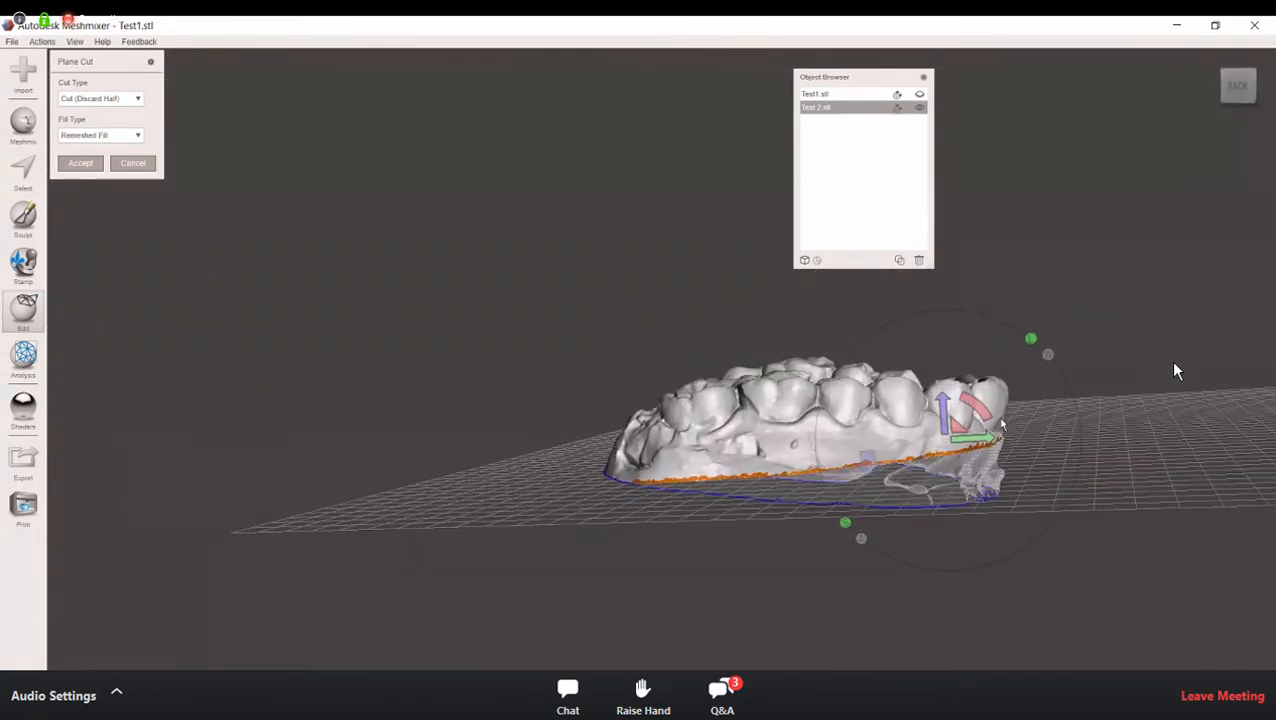
pyautogui.moveTo(978, 408); pyautogui.dragTo(931, 587)
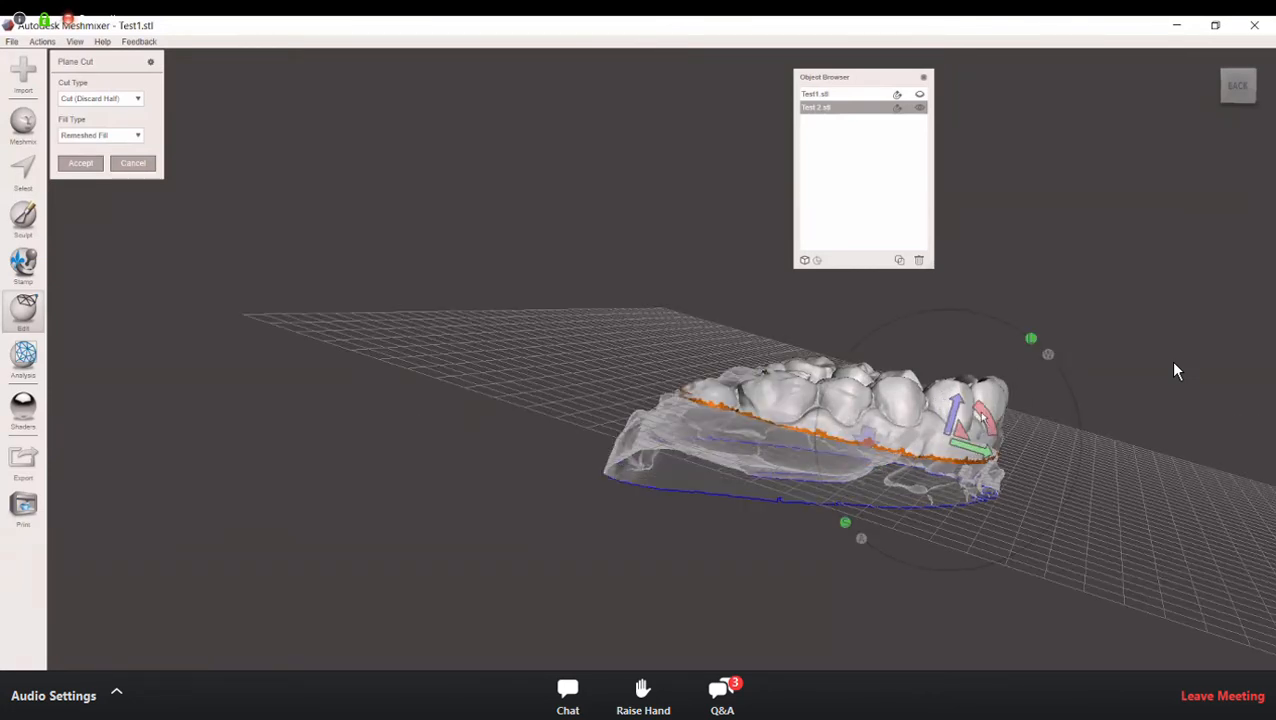
pyautogui.moveTo(976, 402); pyautogui.dragTo(997, 453)
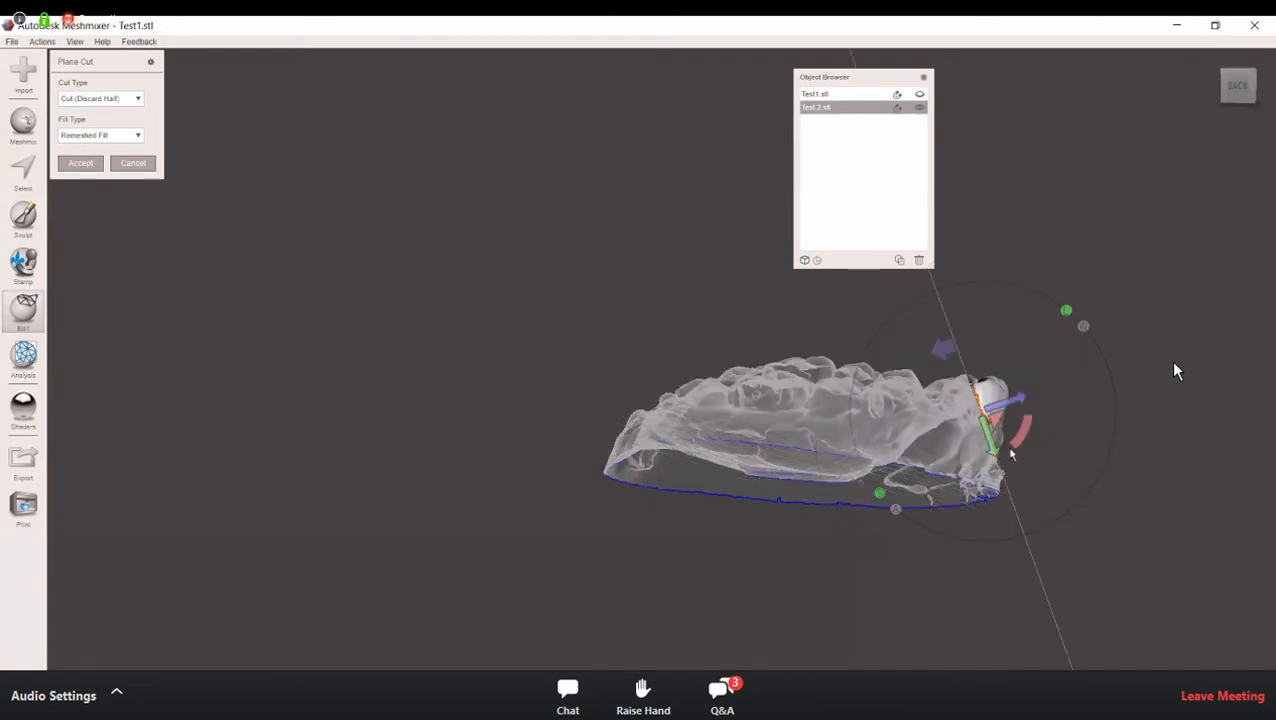
# Step: Redraw the cut line below the teeth in the side view, keeping the tooth half, and inspect the section from beneath
pyautogui.moveTo(1093, 465)
pyautogui.mouseDown()
pyautogui.moveTo(541, 427)
pyautogui.moveTo(479, 407)
pyautogui.mouseUp()
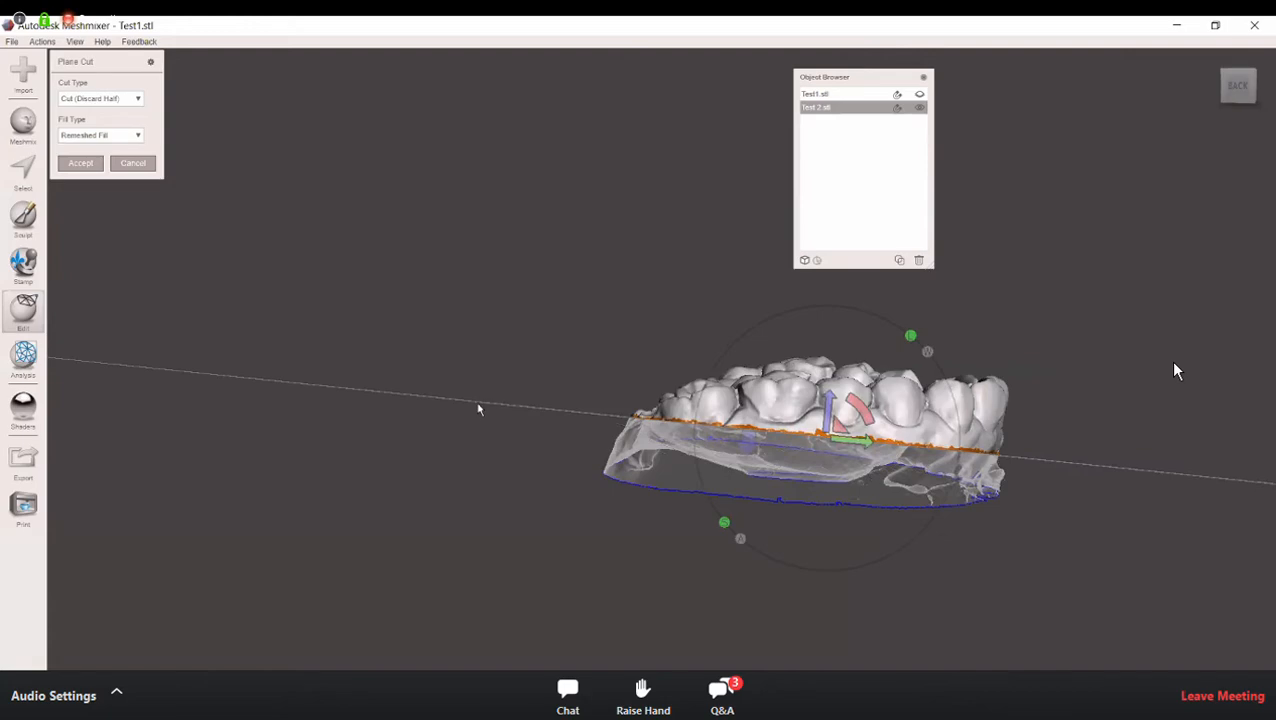
pyautogui.moveTo(849, 541); pyautogui.dragTo(420, 333, button='right')
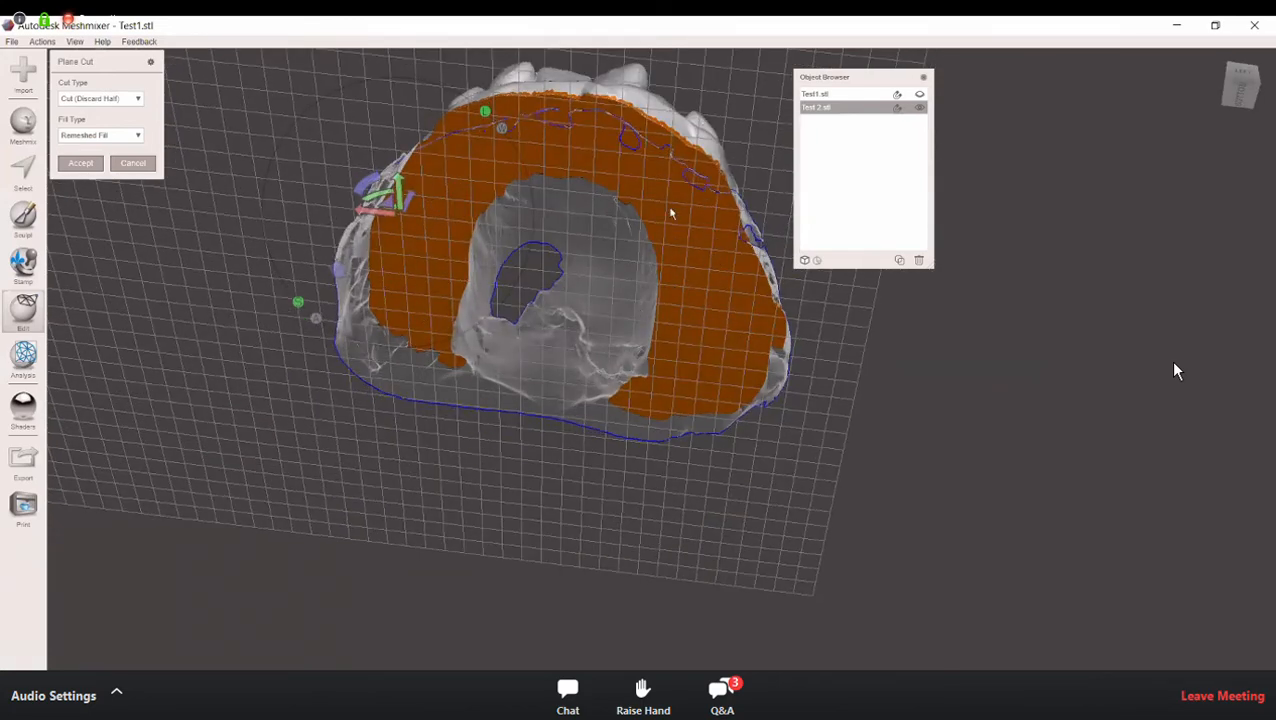
pyautogui.moveTo(674, 257); pyautogui.dragTo(775, 438, button='right')
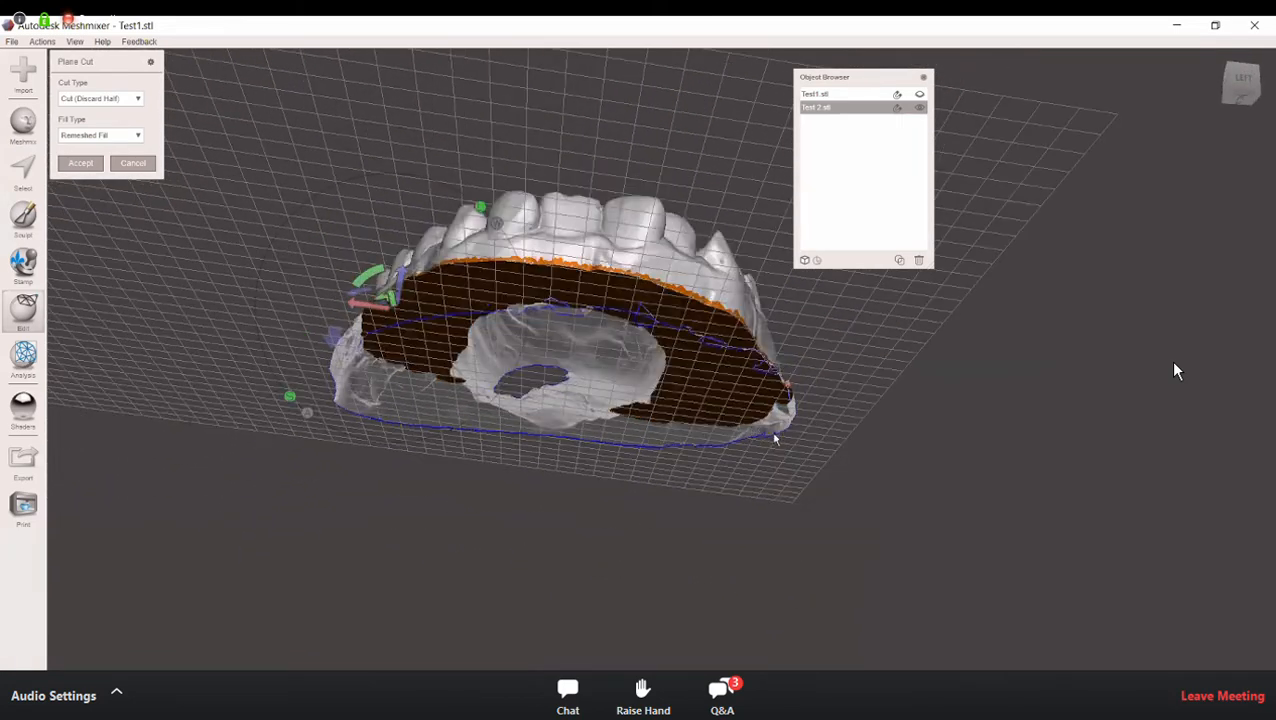
pyautogui.moveTo(698, 449); pyautogui.dragTo(645, 358, button='right')
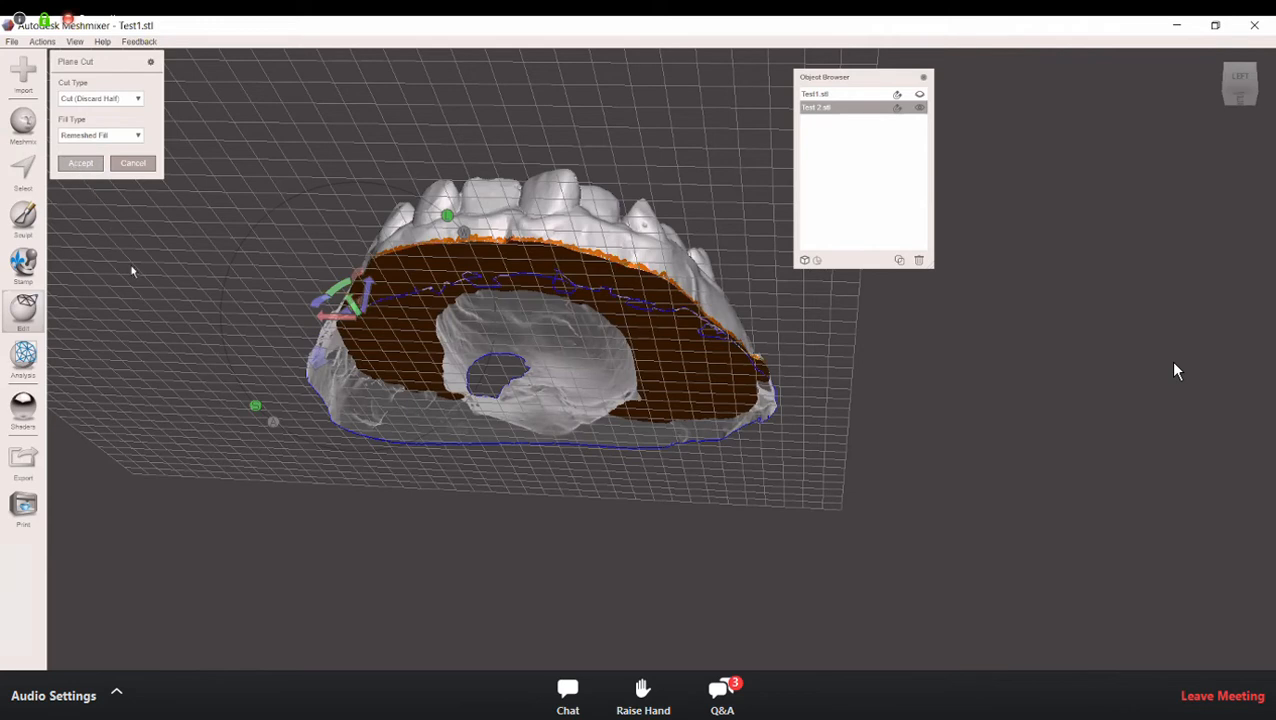
# Step: Apply the plane cut to the Test 2 arch and show the hidden Test1 scan again
pyautogui.press('Return')
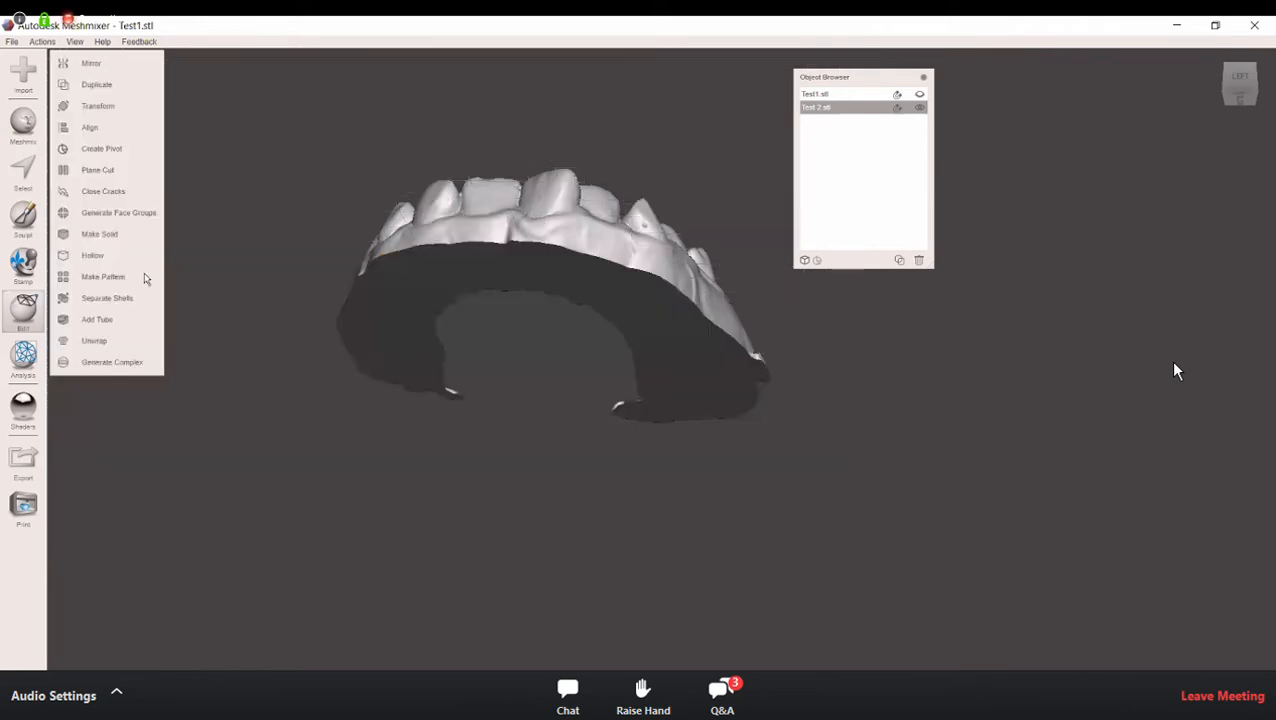
pyautogui.moveTo(582, 247); pyautogui.dragTo(540, 372, button='right')
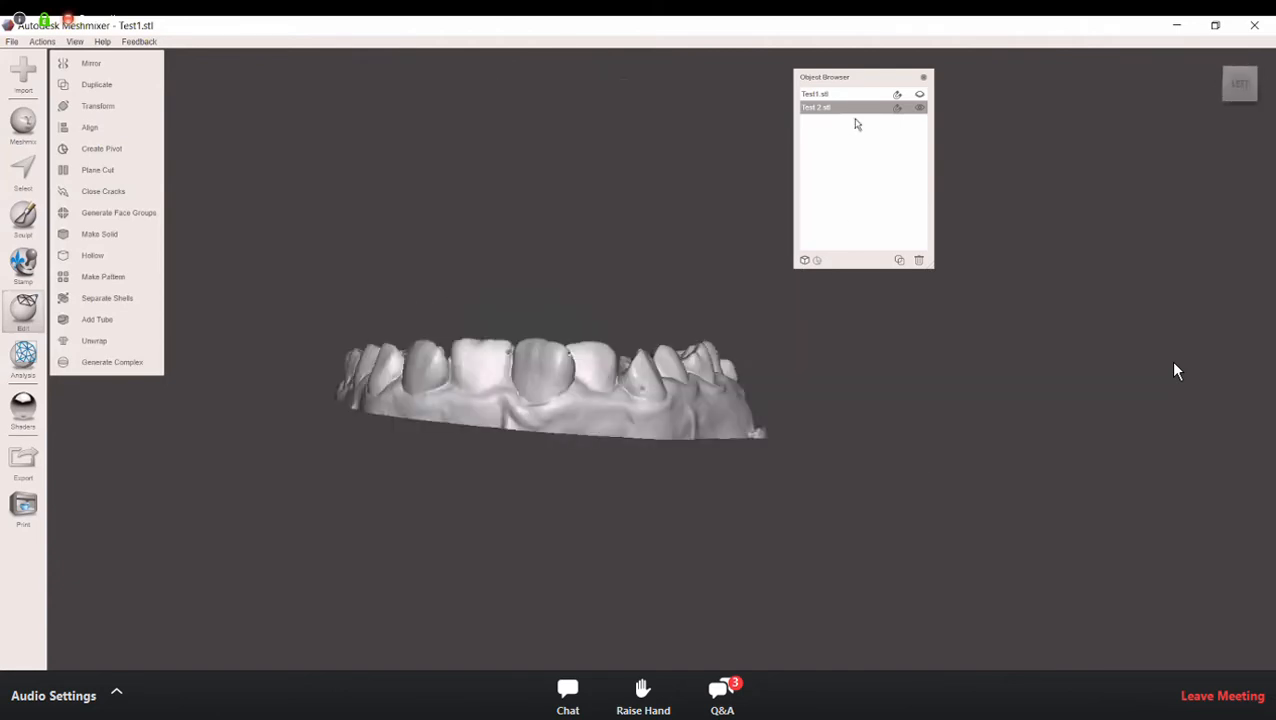
pyautogui.click(919, 95)
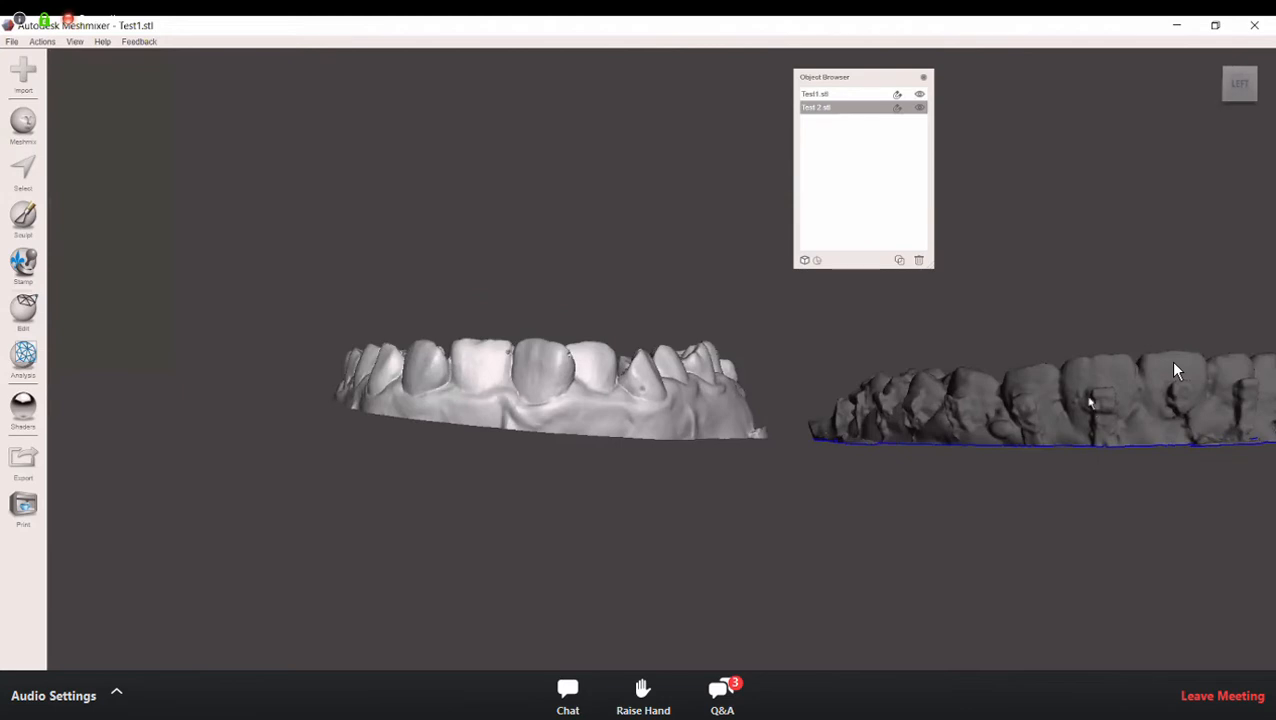
# Step: Make Test1 active and compare its open underside with the flat cut base of the Test 2 arch from beneath
pyautogui.moveTo(1092, 410); pyautogui.dragTo(1058, 399, button='right')
pyautogui.moveTo(822, 77); pyautogui.dragTo(877, 432)
pyautogui.click(906, 240)
pyautogui.moveTo(906, 240); pyautogui.dragTo(889, 142, button='right')
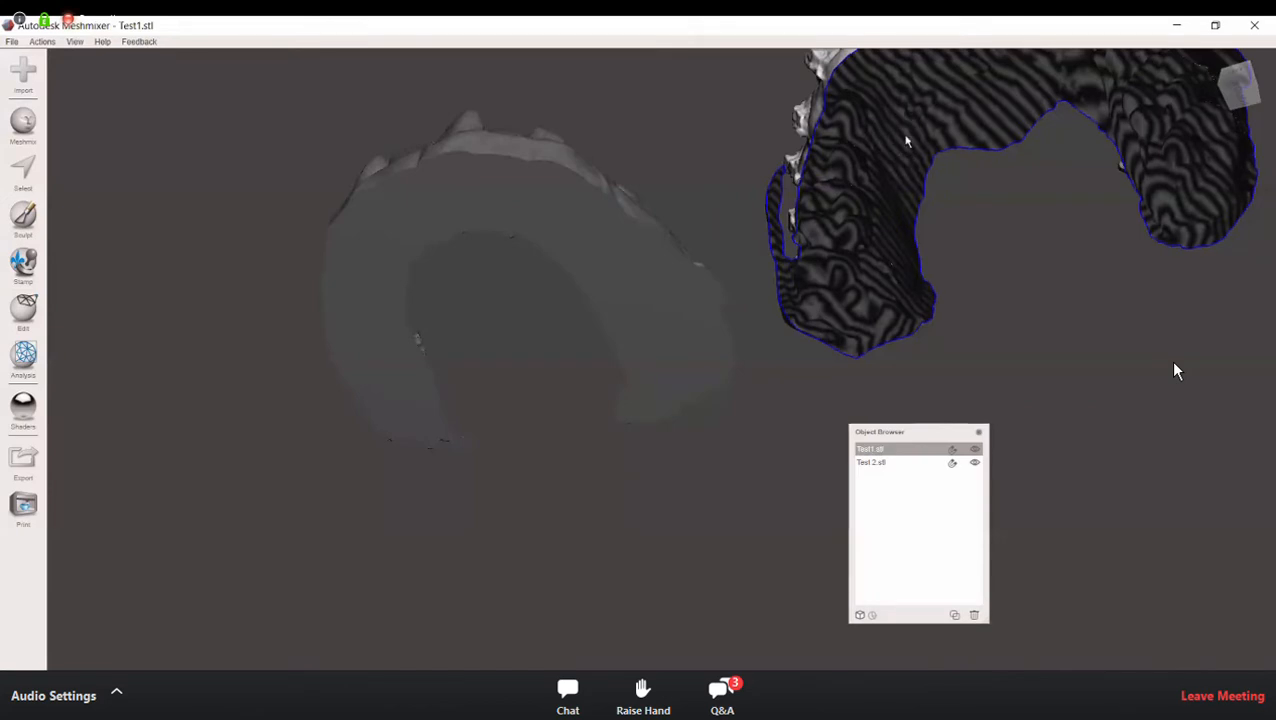
pyautogui.moveTo(940, 256); pyautogui.dragTo(518, 179, button='right')
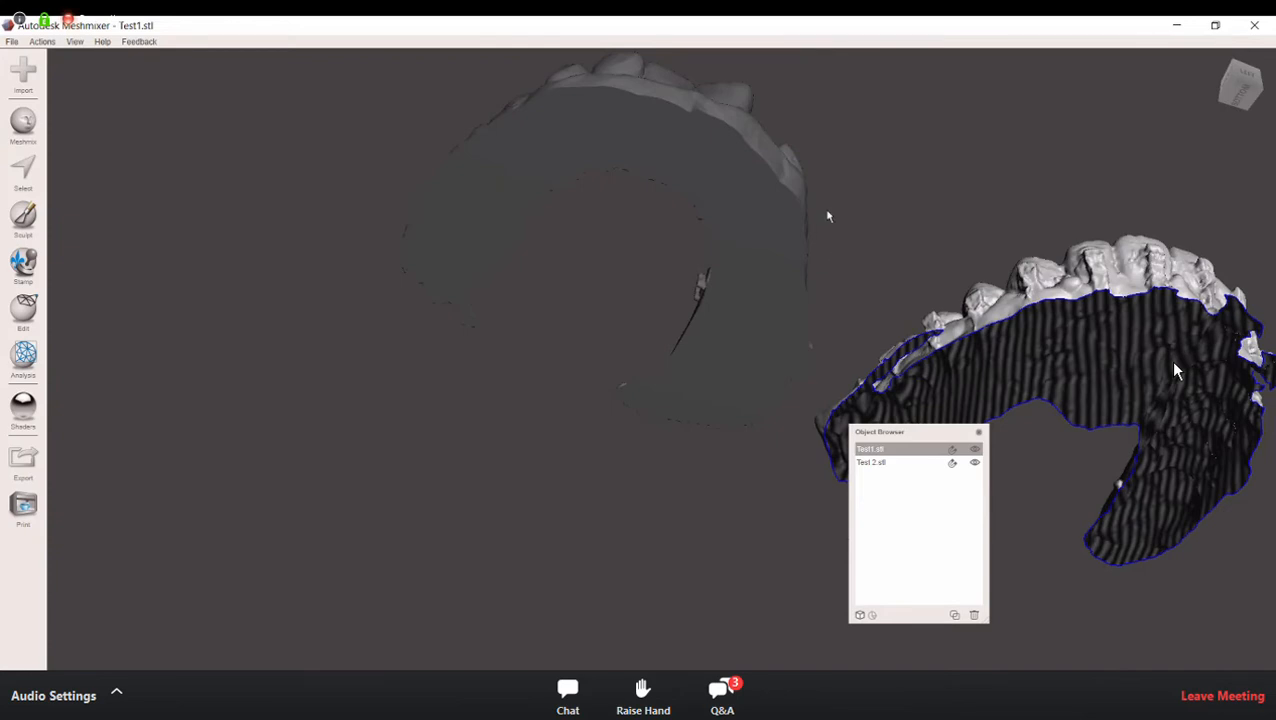
pyautogui.moveTo(695, 191); pyautogui.dragTo(845, 342, button='right')
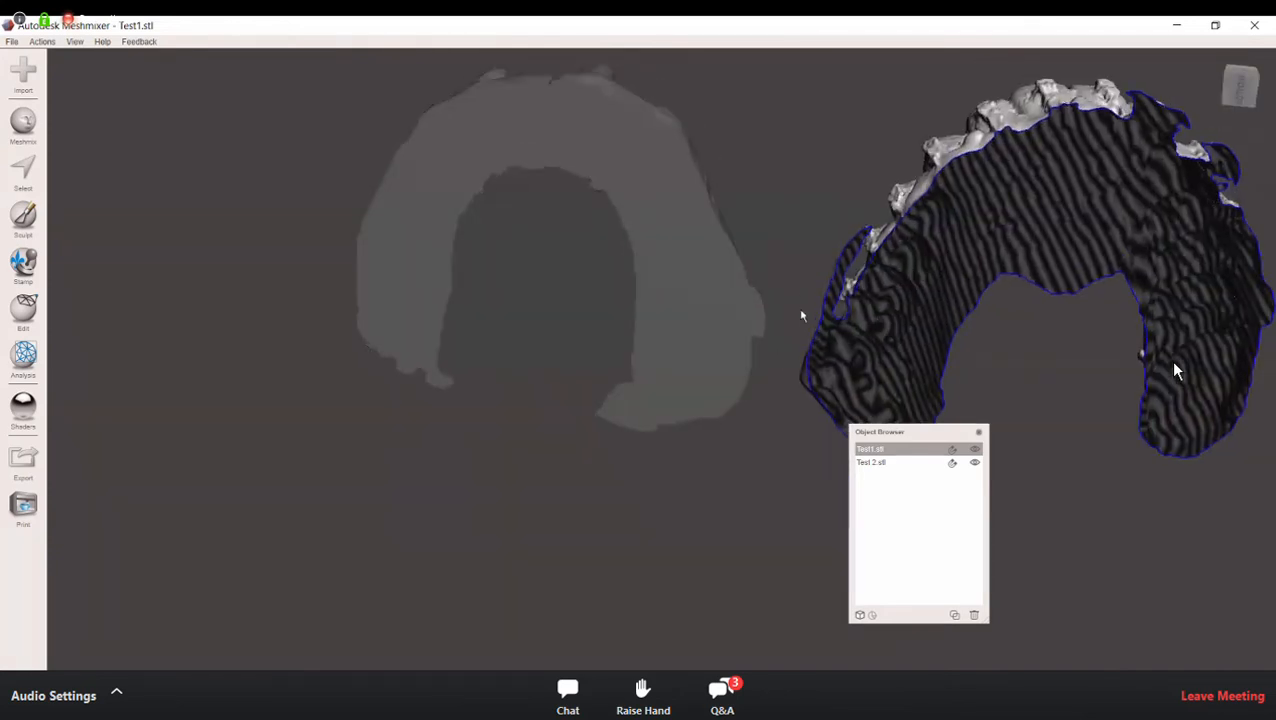
pyautogui.moveTo(795, 298); pyautogui.dragTo(710, 305, button='right')
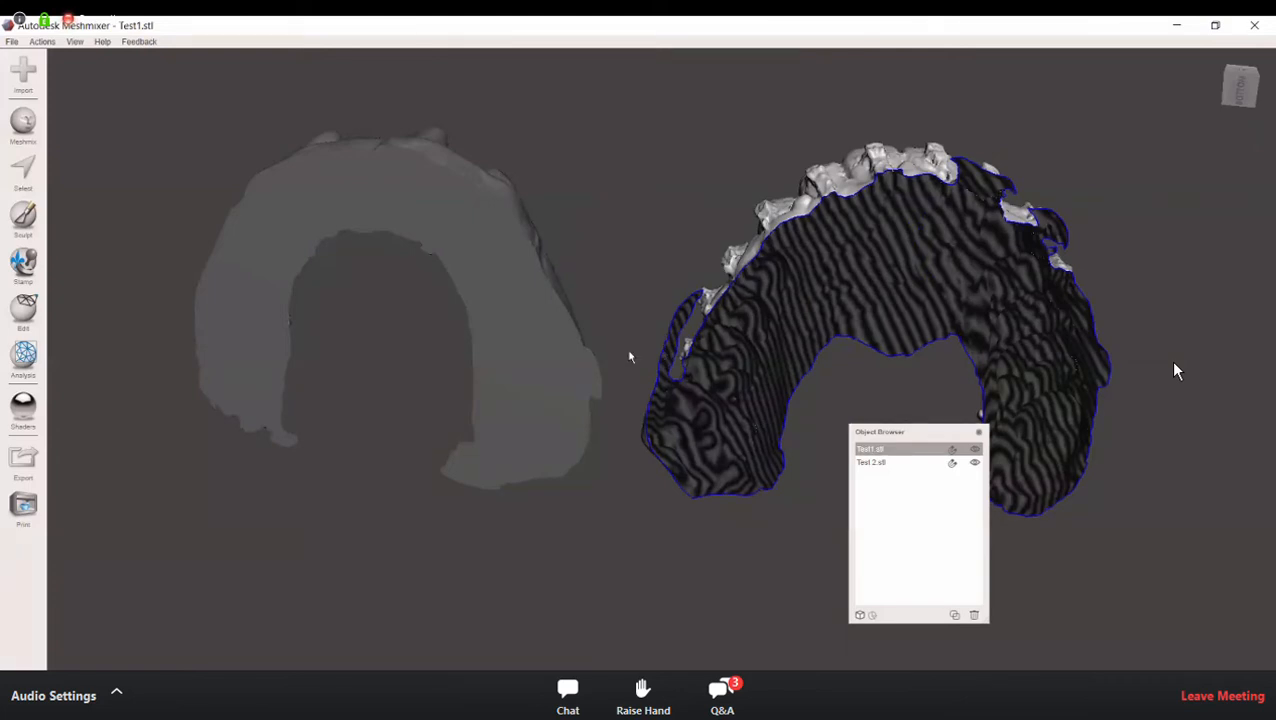
pyautogui.moveTo(789, 276); pyautogui.dragTo(818, 240, button='right')
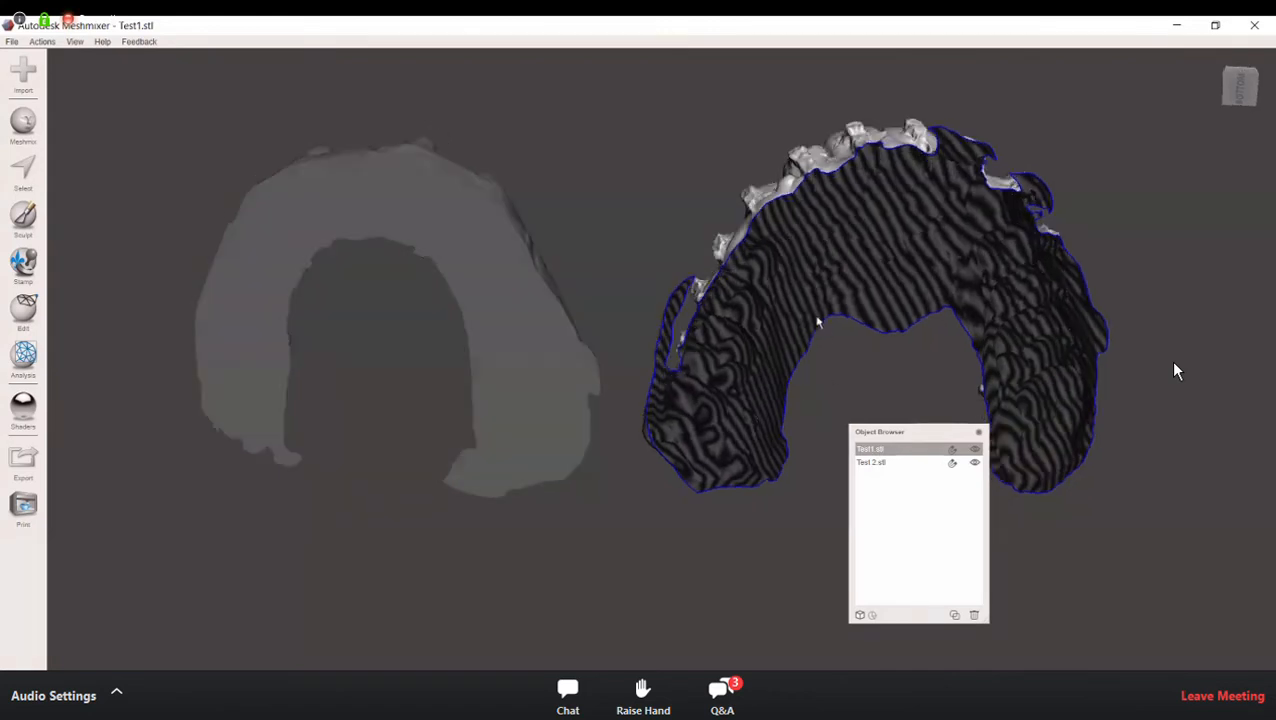
pyautogui.moveTo(821, 332); pyautogui.dragTo(746, 318, button='right')
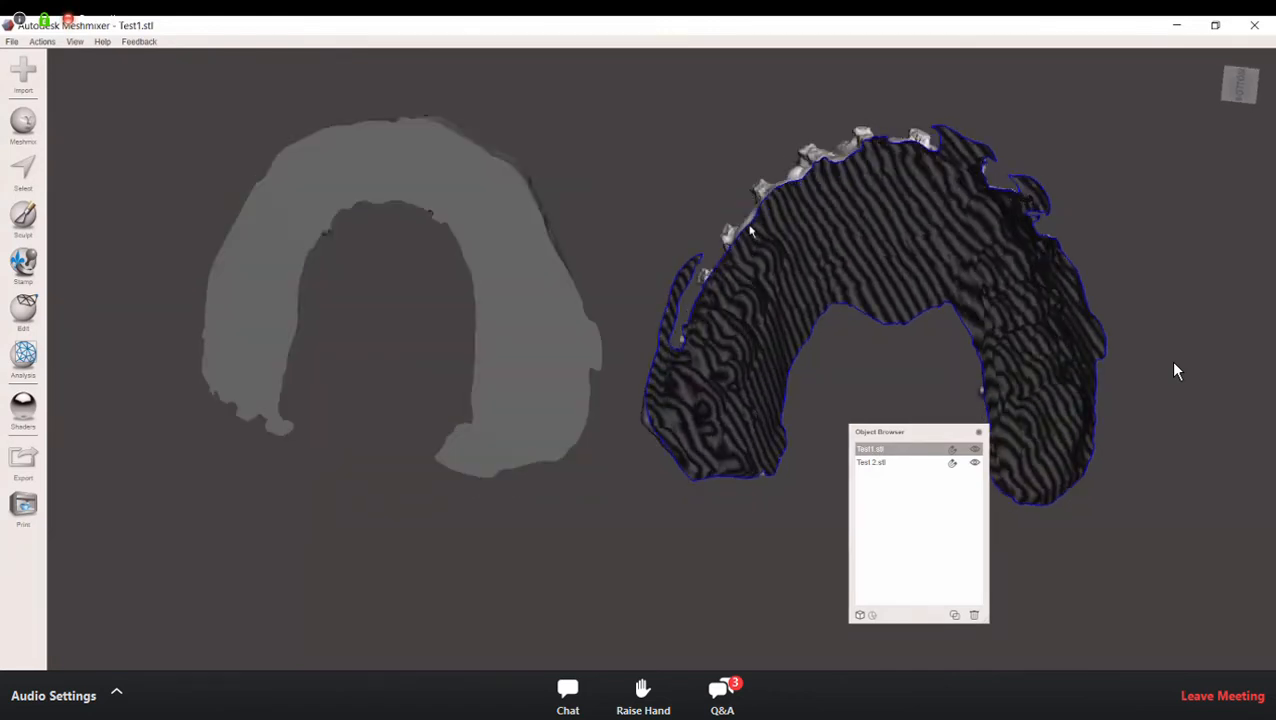
pyautogui.moveTo(724, 222); pyautogui.dragTo(710, 227, button='right')
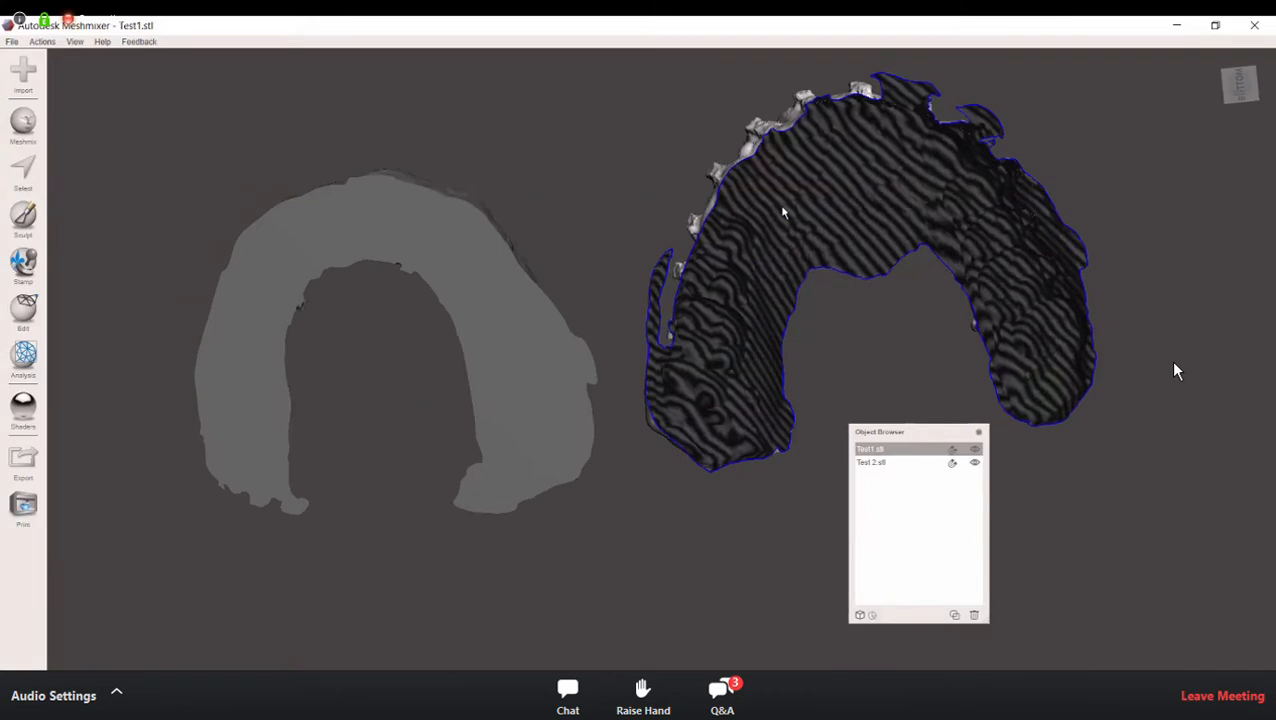
pyautogui.moveTo(370, 171); pyautogui.dragTo(422, 426, button='right')
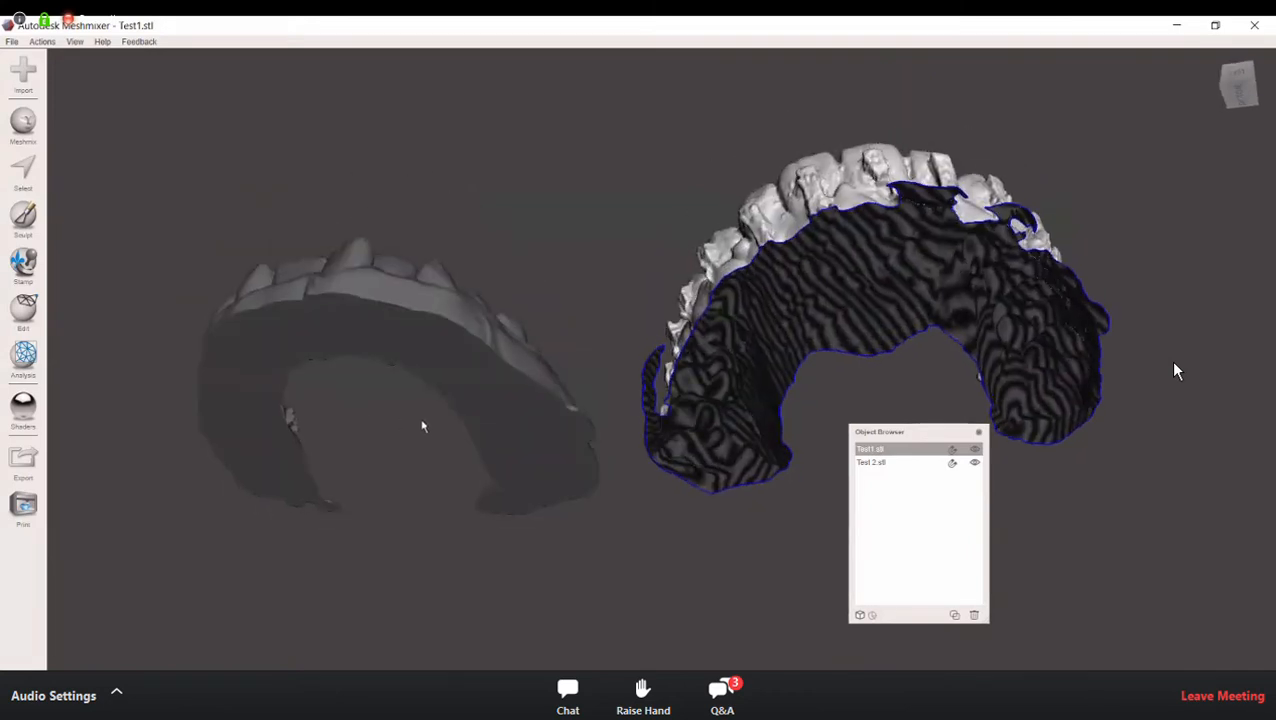
pyautogui.moveTo(384, 347); pyautogui.dragTo(422, 206, button='right')
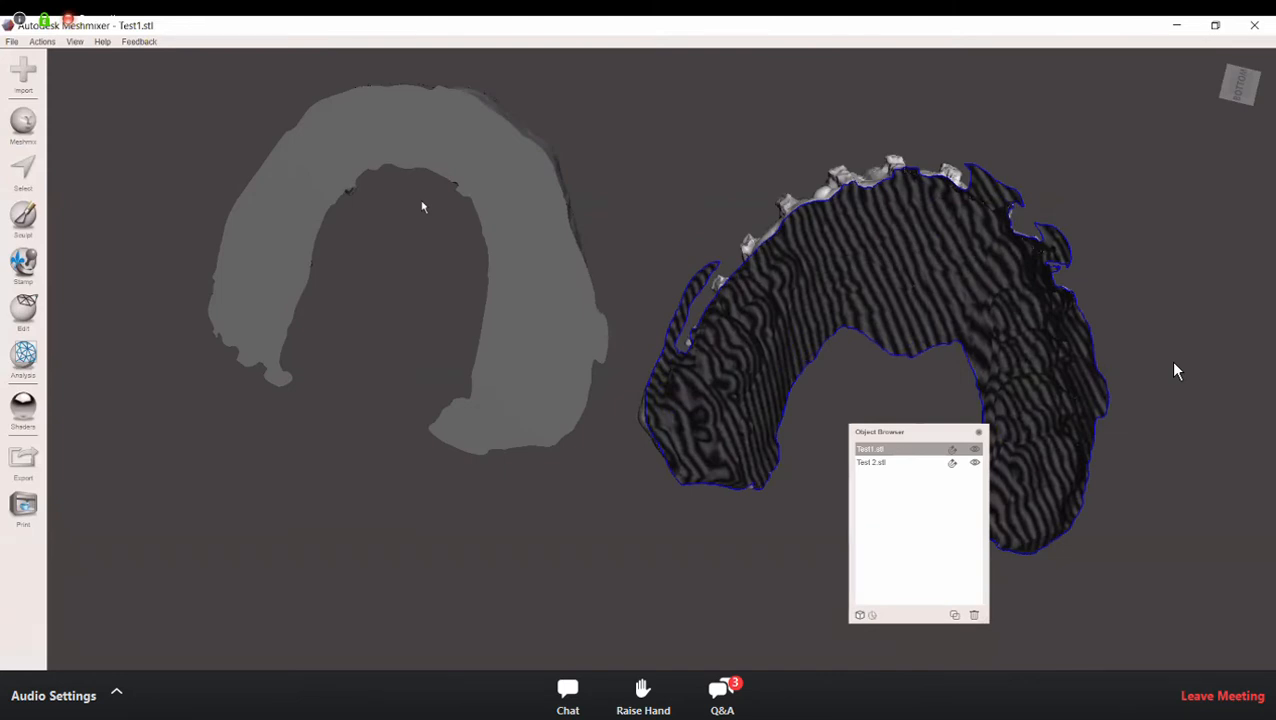
pyautogui.moveTo(422, 206); pyautogui.dragTo(396, 441, button='right')
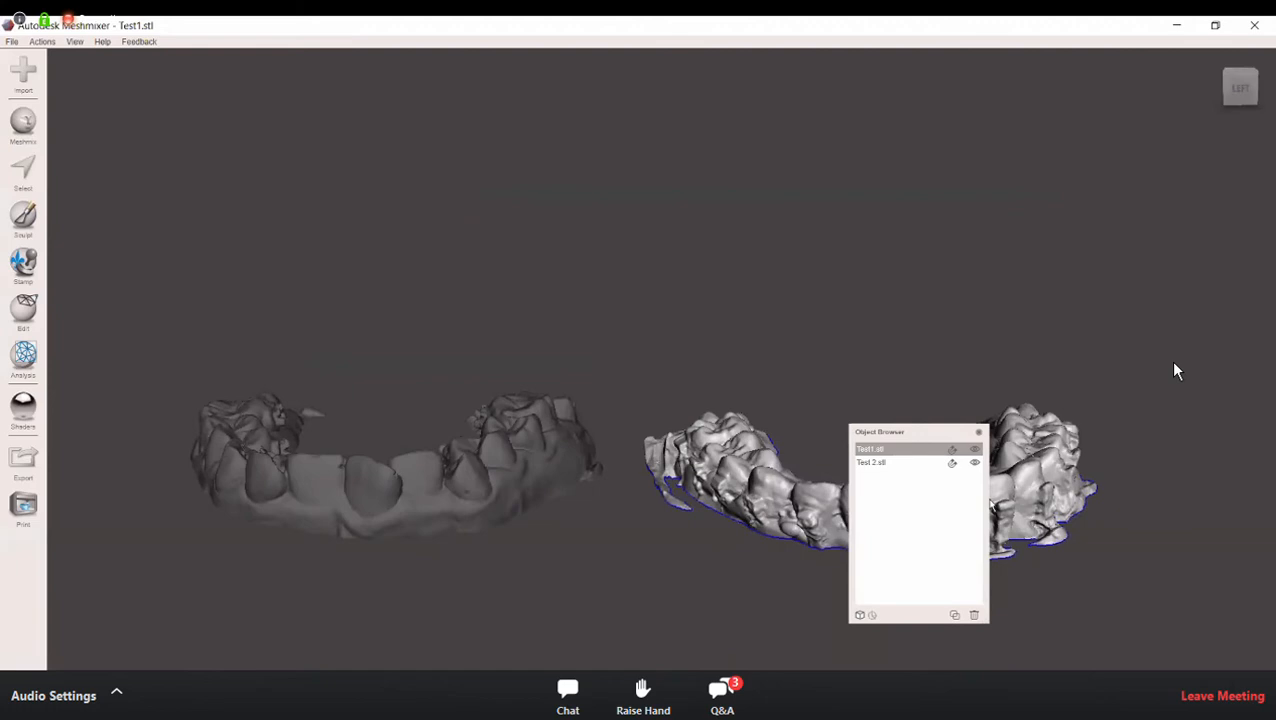
# Step: Make Test 2 the active object, check its cut base from beneath and the side, and move the object list clear of the arches
pyautogui.click(975, 462)
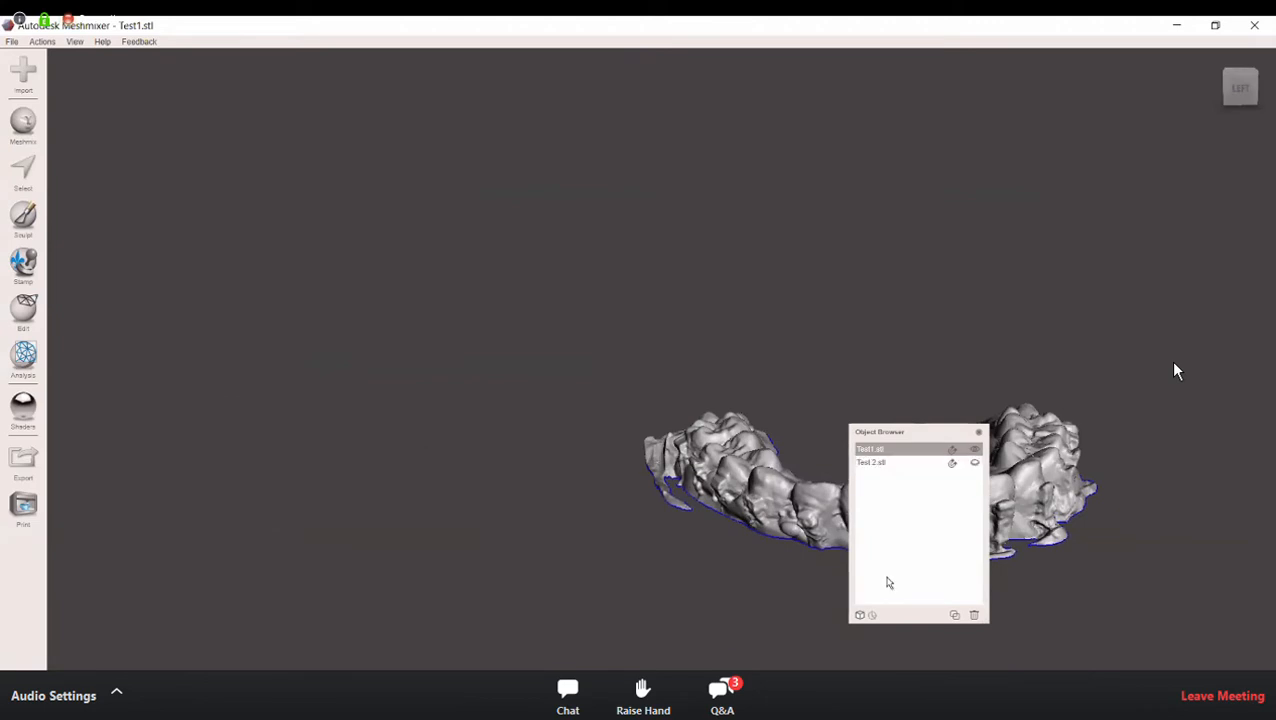
pyautogui.click(975, 462)
pyautogui.click(903, 460)
pyautogui.moveTo(644, 519); pyautogui.dragTo(434, 352, button='right')
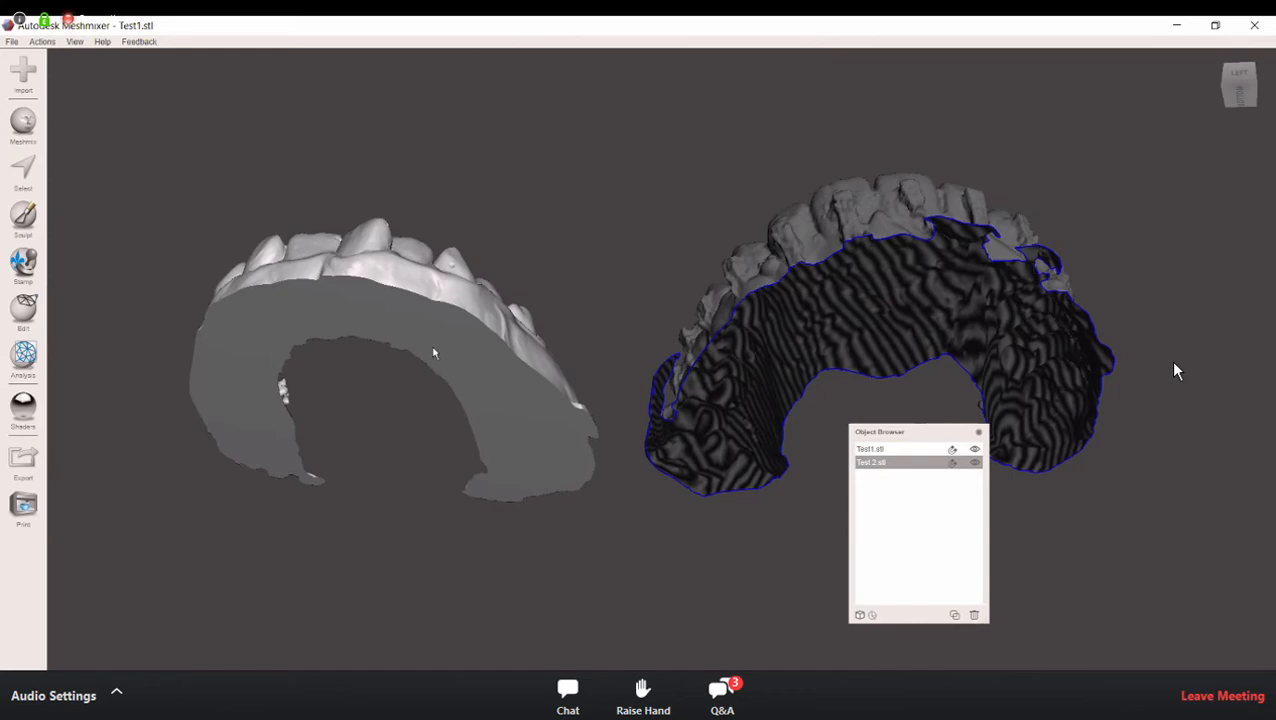
pyautogui.moveTo(434, 352); pyautogui.dragTo(484, 326, button='right')
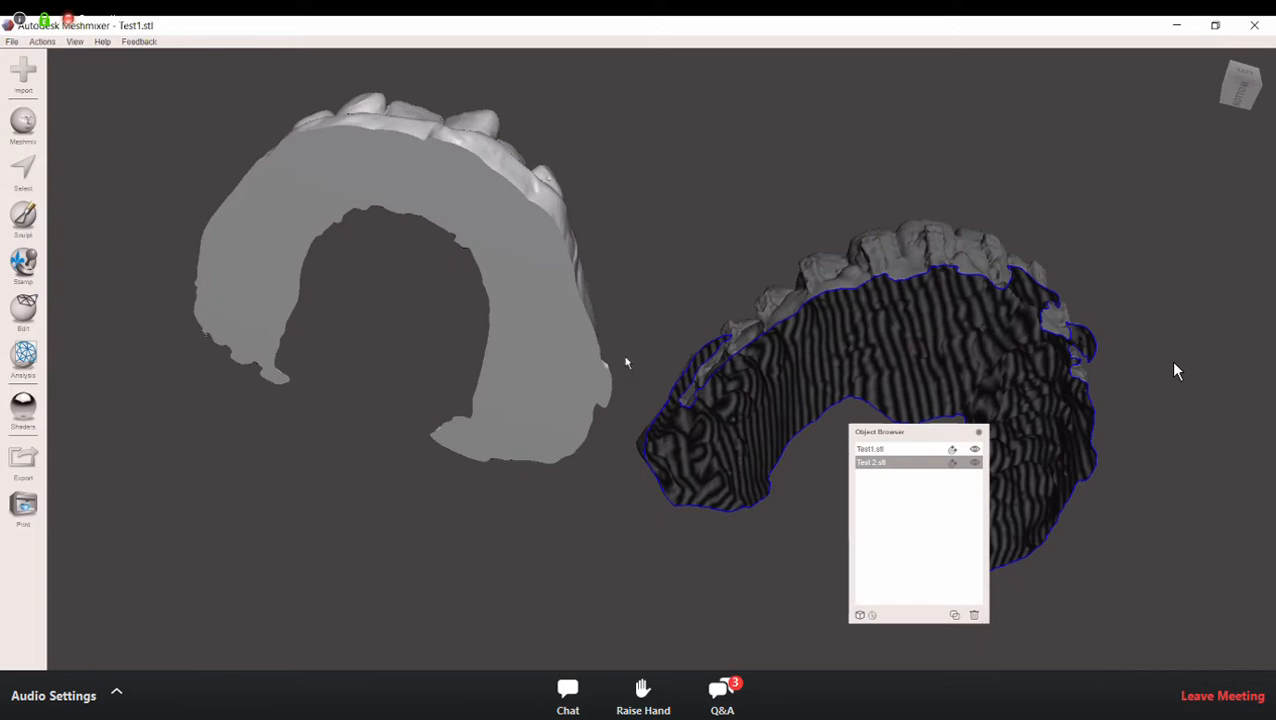
pyautogui.moveTo(493, 266); pyautogui.dragTo(462, 359, button='right')
pyautogui.moveTo(948, 421); pyautogui.dragTo(1260, 502, button='right')
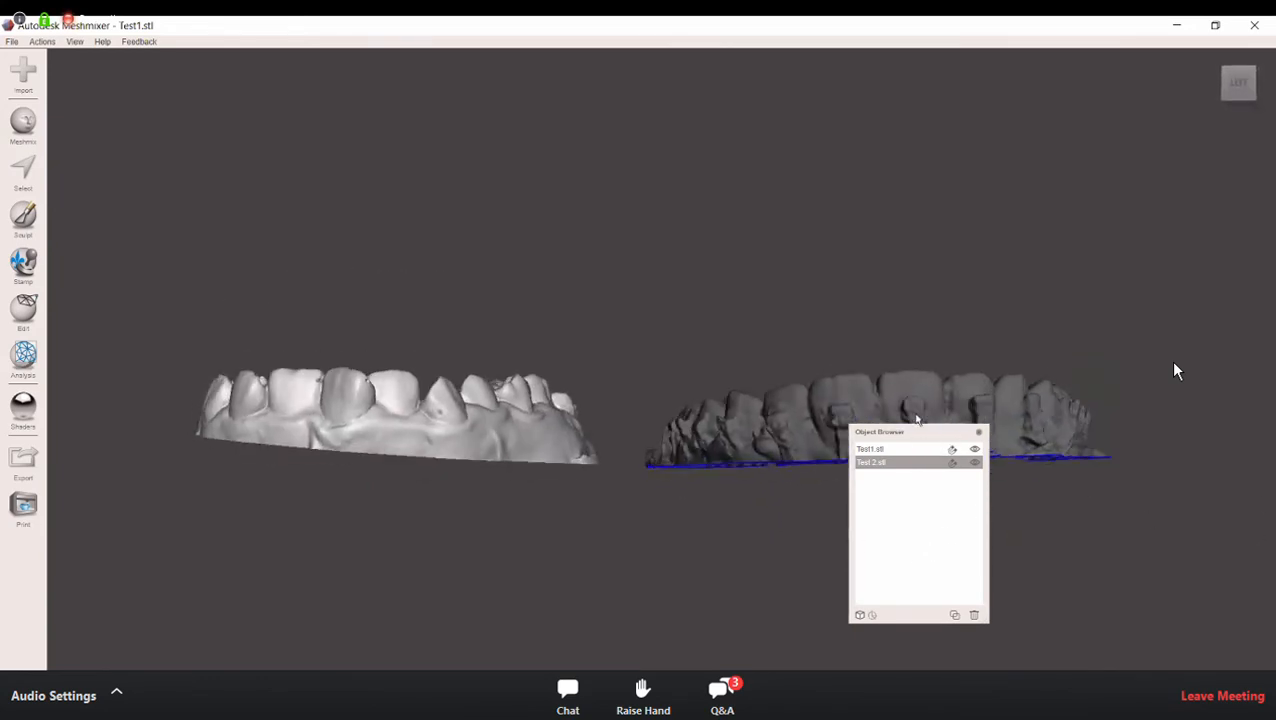
pyautogui.moveTo(948, 432); pyautogui.dragTo(1219, 525)
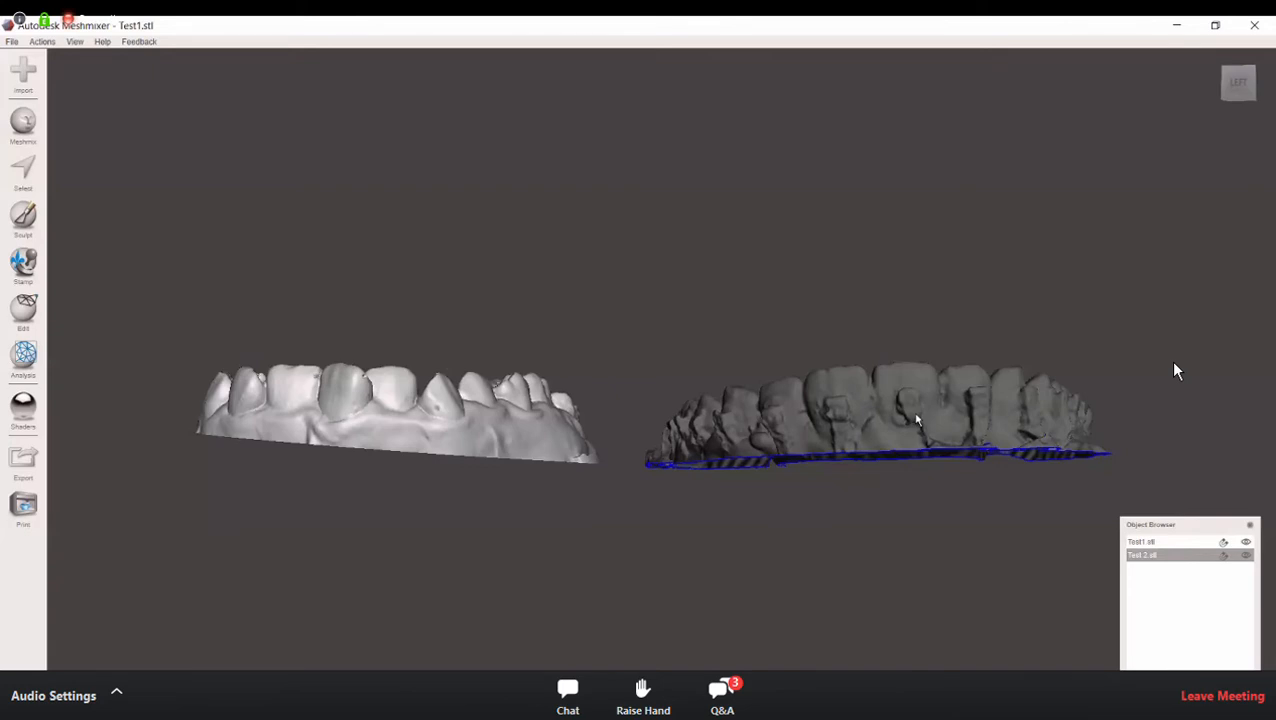
# Step: Examine the Test 2 arch from above, checking the chewing surfaces and the brackets on the inner sides of the teeth
pyautogui.moveTo(396, 339); pyautogui.dragTo(812, 541, button='right')
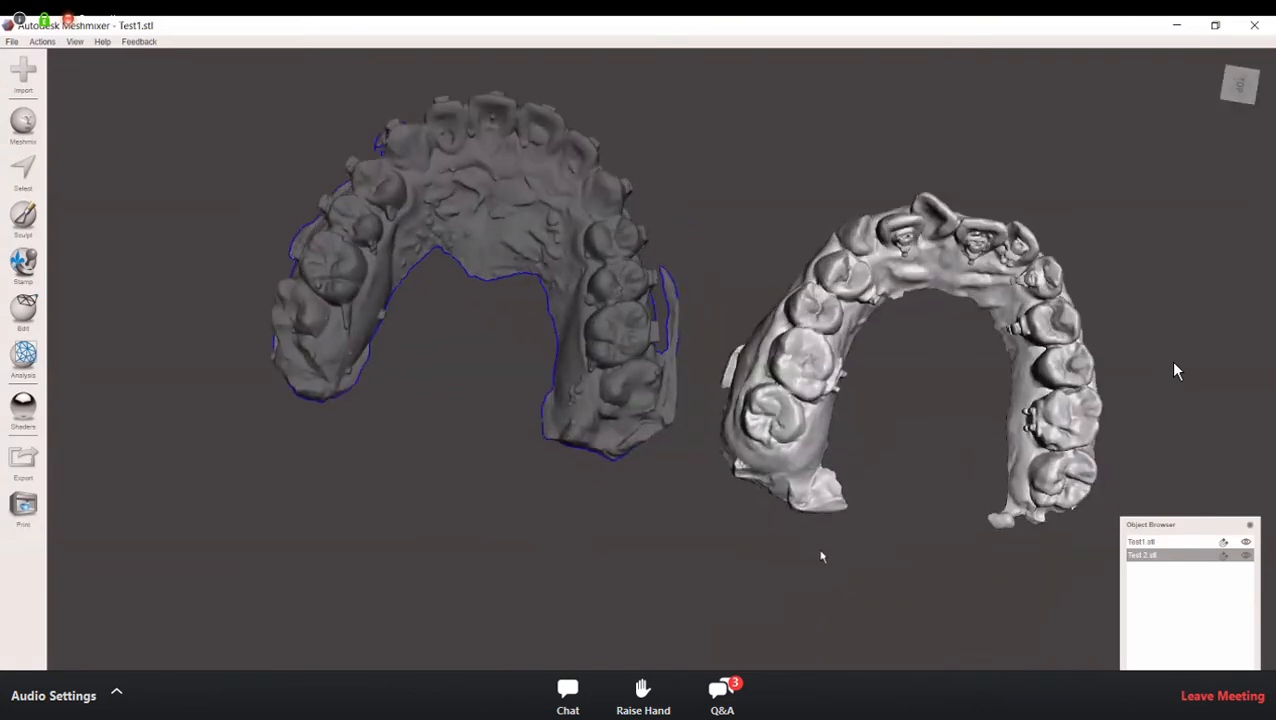
pyautogui.moveTo(821, 615); pyautogui.dragTo(654, 425, button='right')
pyautogui.moveTo(750, 370); pyautogui.dragTo(706, 380, button='middle')
pyautogui.moveTo(769, 298); pyautogui.dragTo(698, 308, button='middle')
pyautogui.scroll(1, 698, 308)
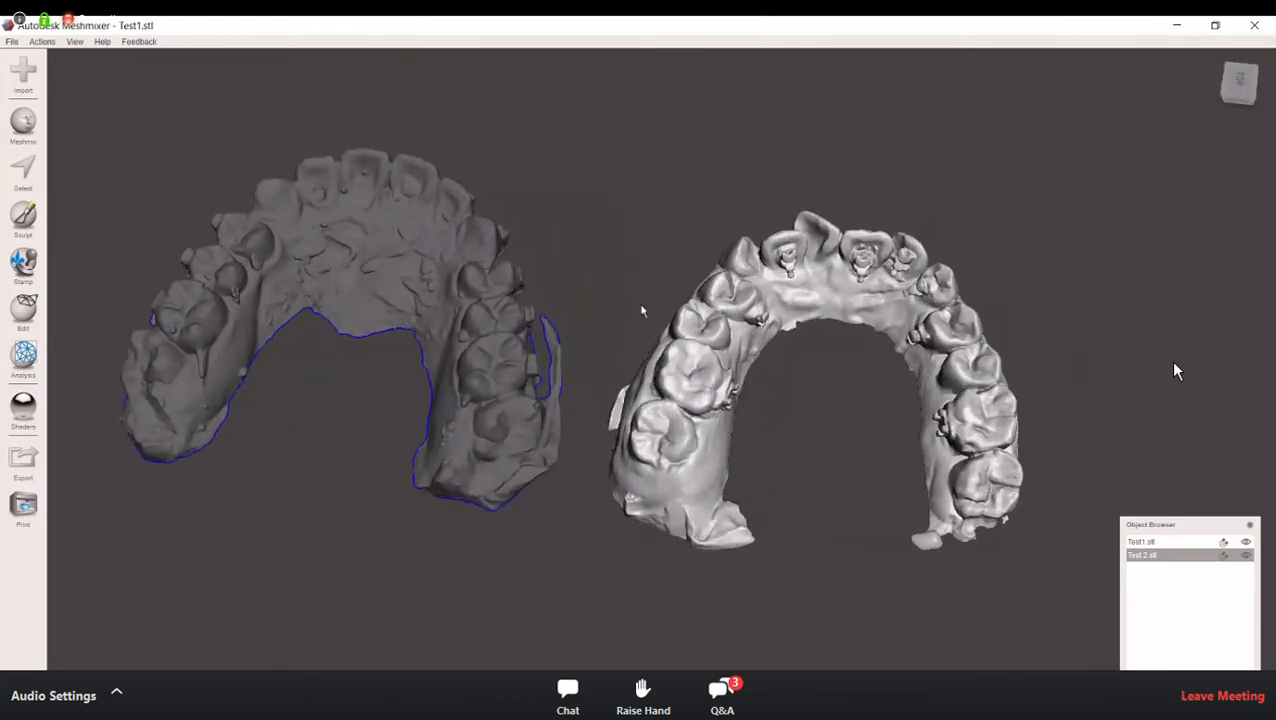
pyautogui.scroll(2, 600, 410)
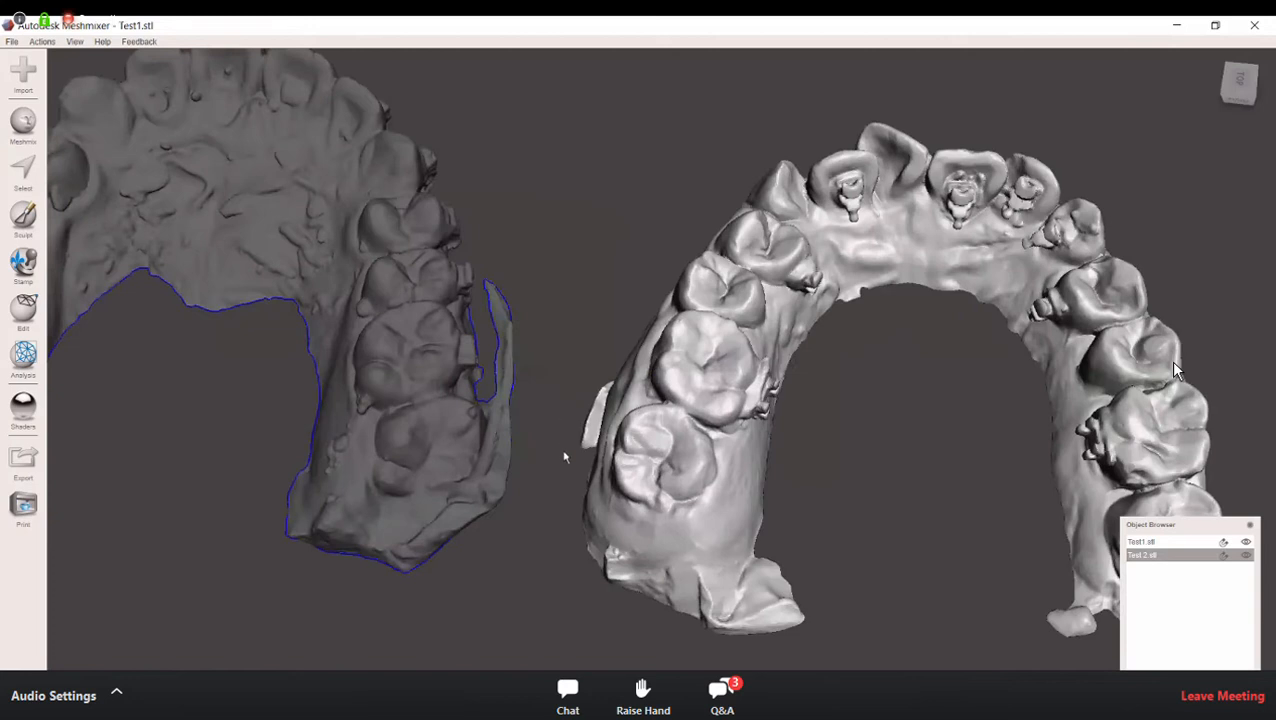
pyautogui.moveTo(544, 527); pyautogui.dragTo(246, 470, button='middle')
pyautogui.scroll(1, 549, 505)
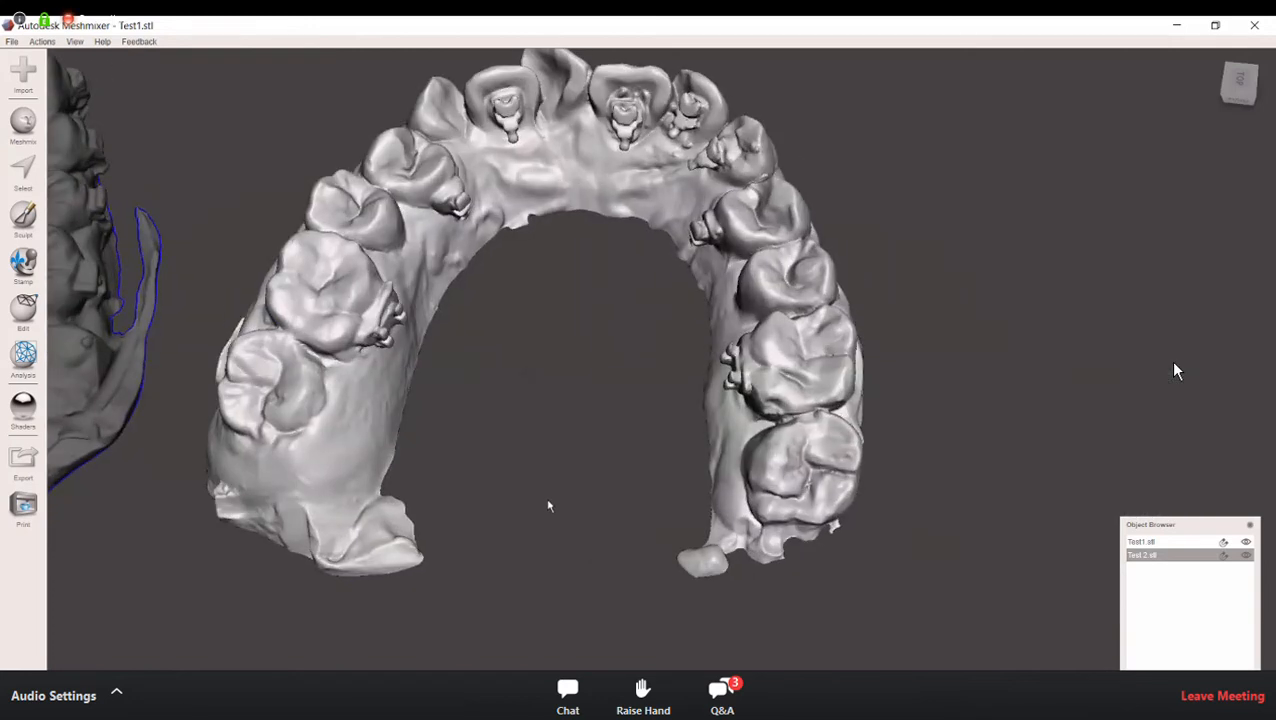
pyautogui.moveTo(549, 499); pyautogui.dragTo(549, 506, button='right')
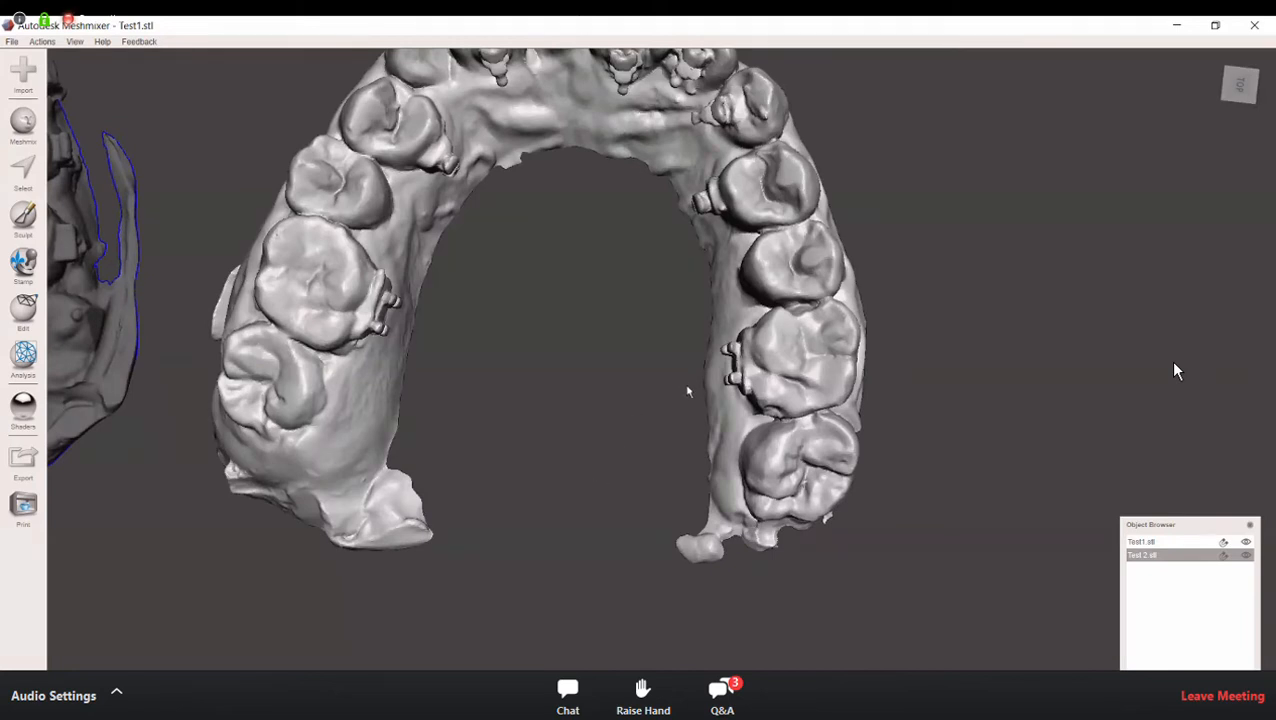
pyautogui.scroll(1, 686, 395)
pyautogui.scroll(1, 684, 400)
pyautogui.scroll(1, 686, 366)
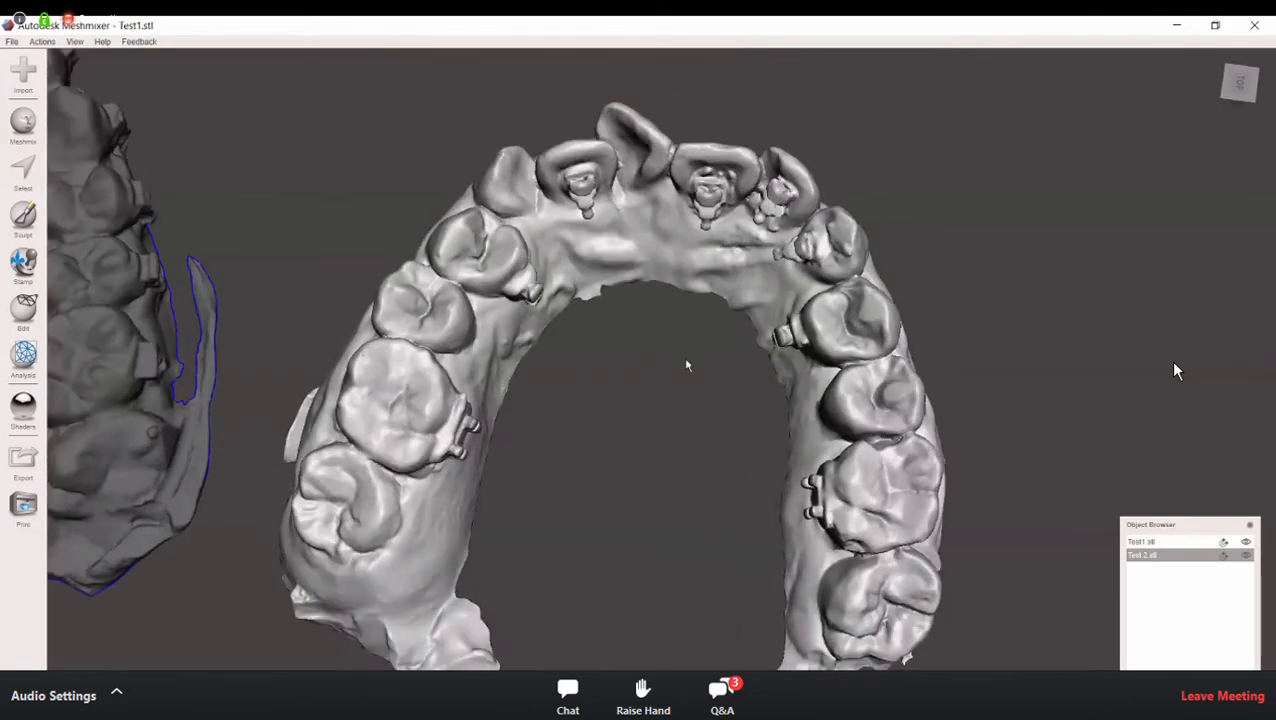
pyautogui.scroll(1, 687, 366)
pyautogui.moveTo(687, 365); pyautogui.dragTo(687, 365, button='right')
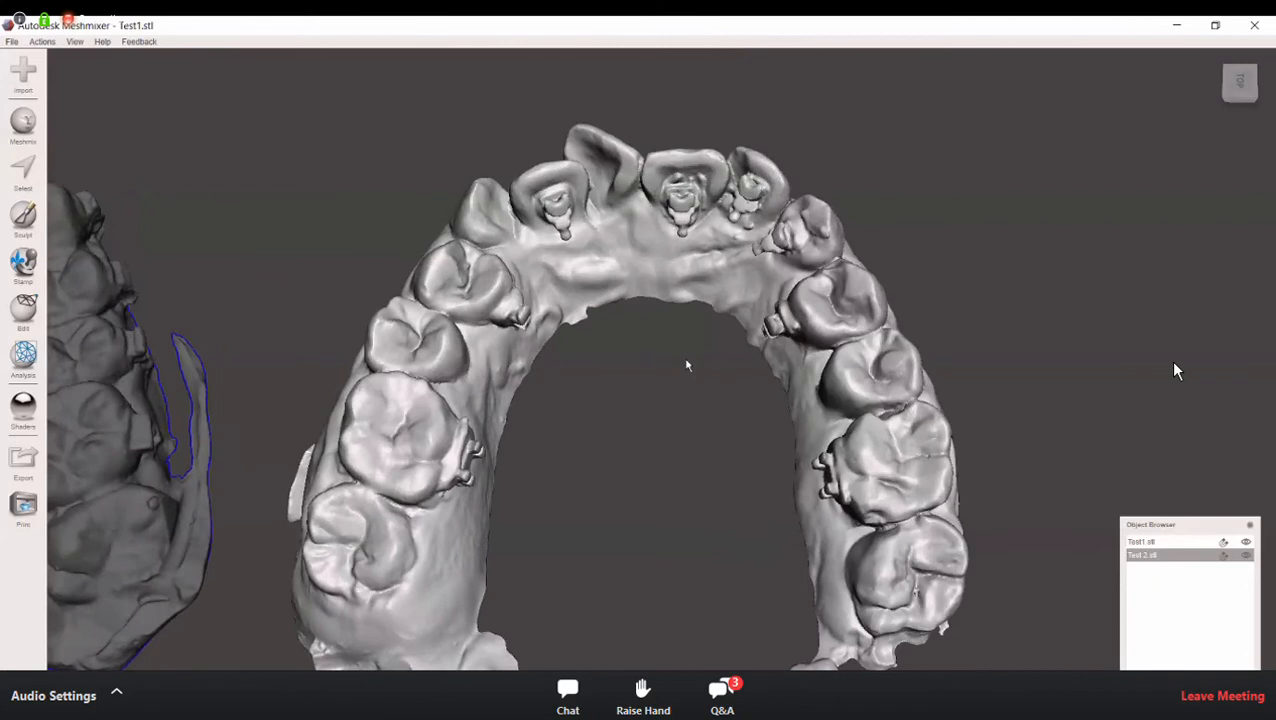
pyautogui.moveTo(687, 365); pyautogui.dragTo(698, 209, button='middle')
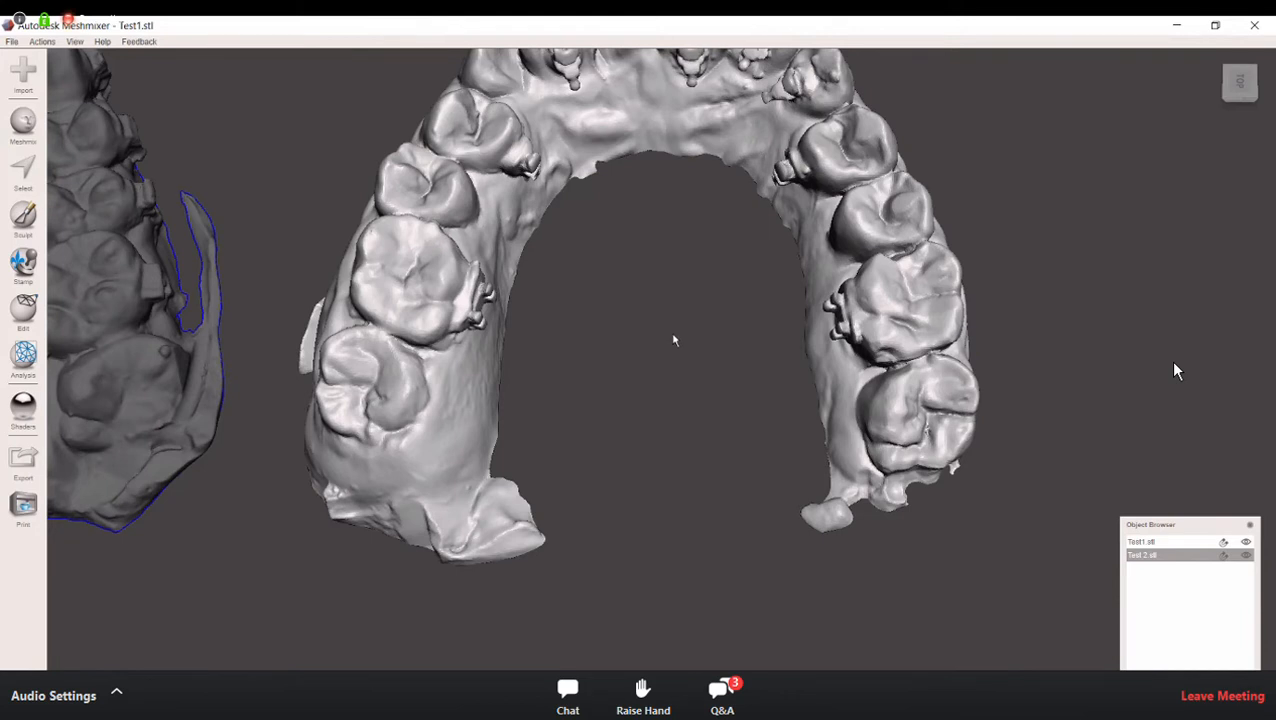
pyautogui.moveTo(672, 334); pyautogui.dragTo(682, 361, button='middle')
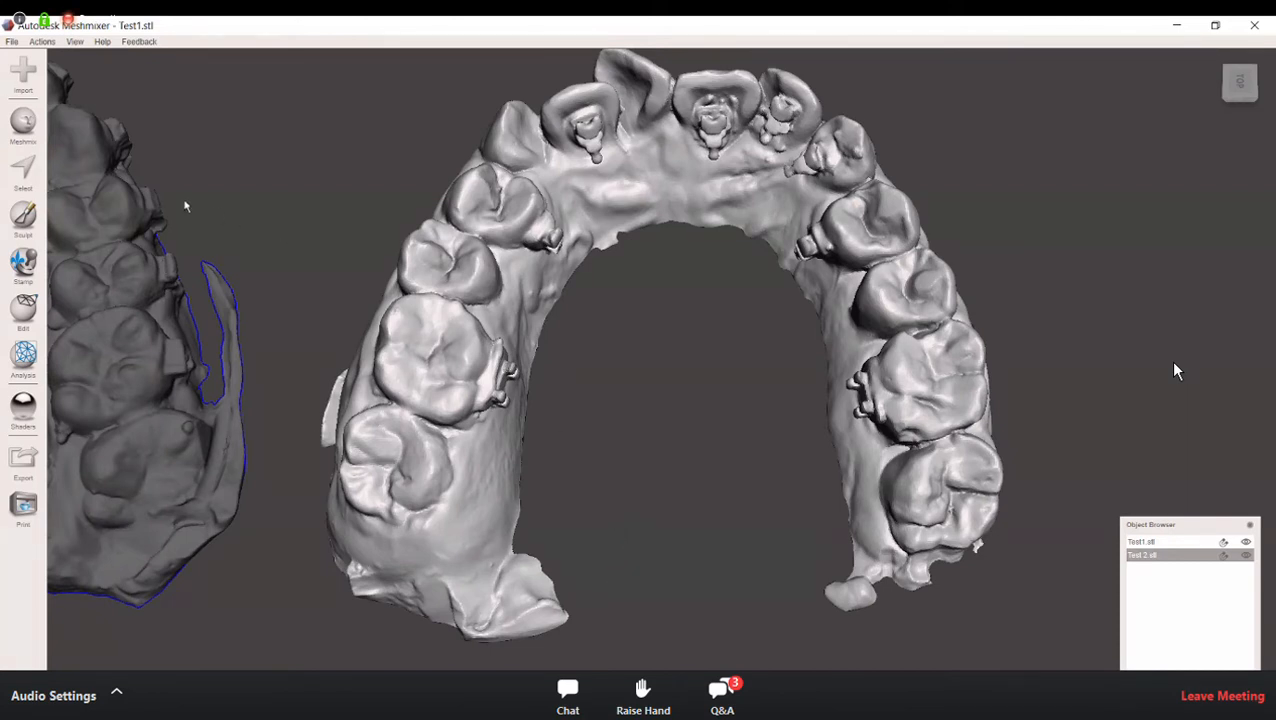
# Step: Start the Select tool with the Unwrap Brush and set the brush size to 35 for picking the small brackets
pyautogui.click(15, 182)
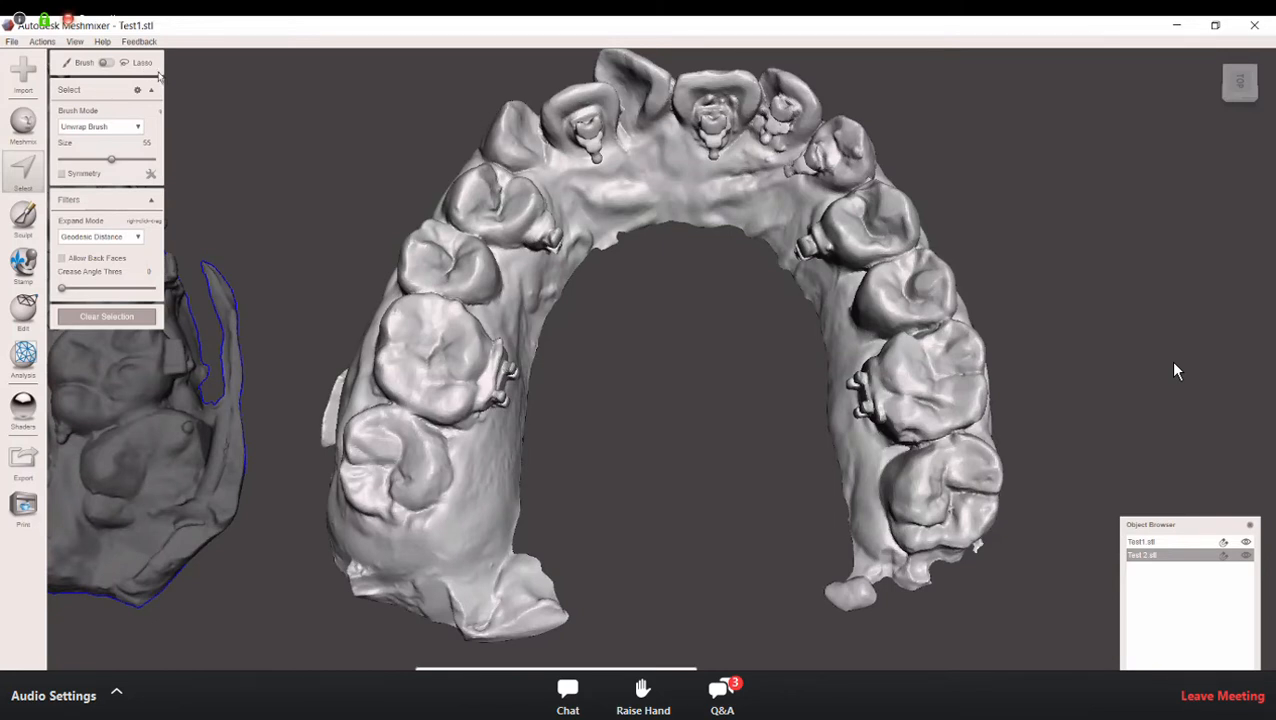
pyautogui.click(471, 259)
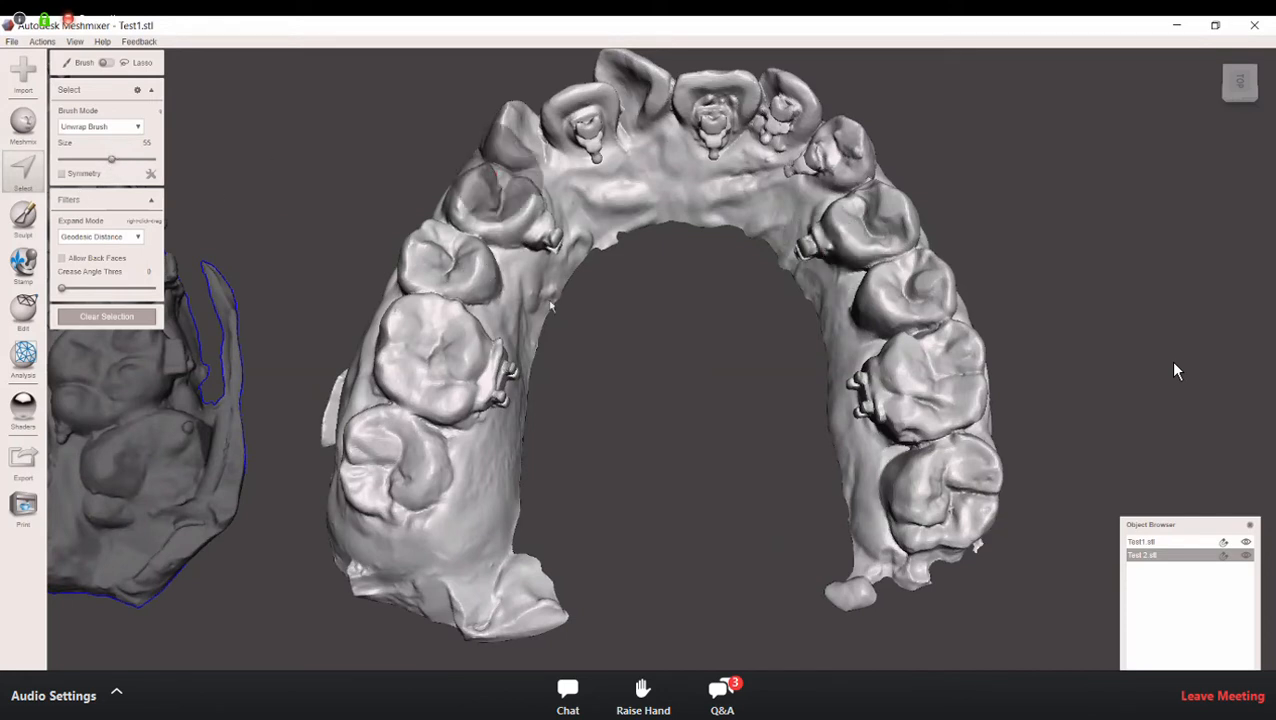
pyautogui.moveTo(478, 188); pyautogui.dragTo(479, 158, button='right')
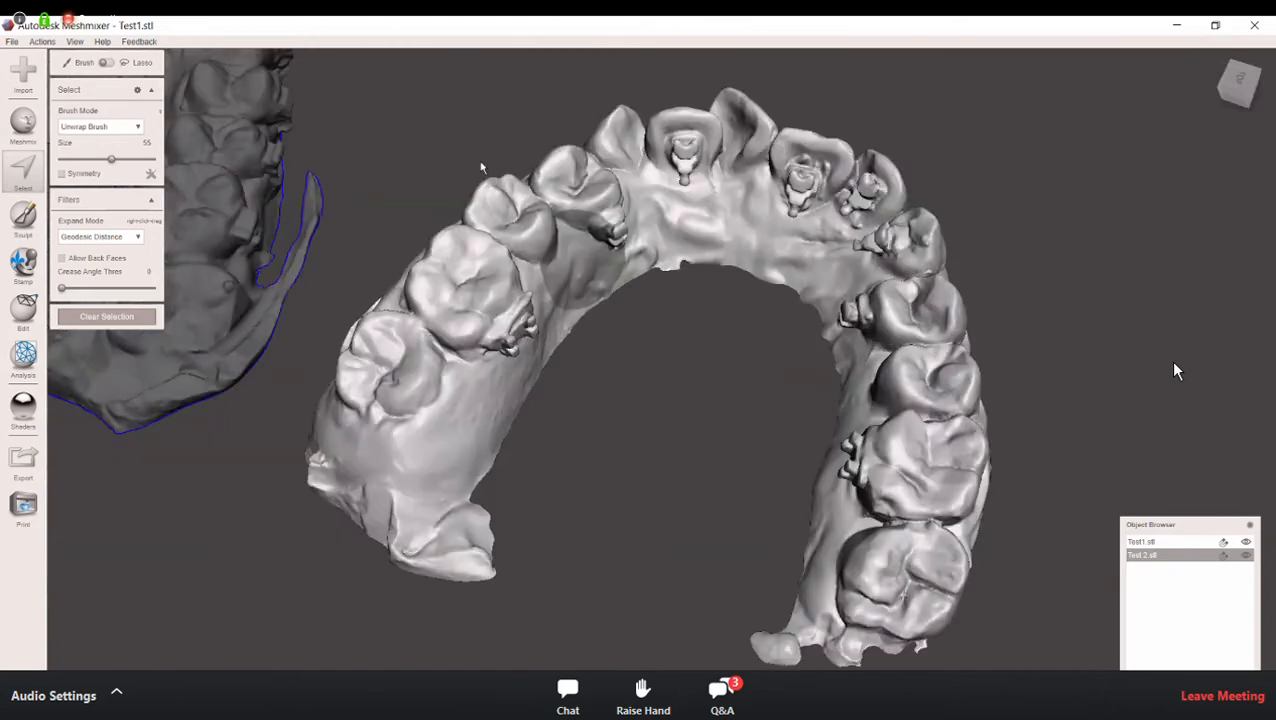
pyautogui.moveTo(614, 313); pyautogui.dragTo(620, 323, button='right')
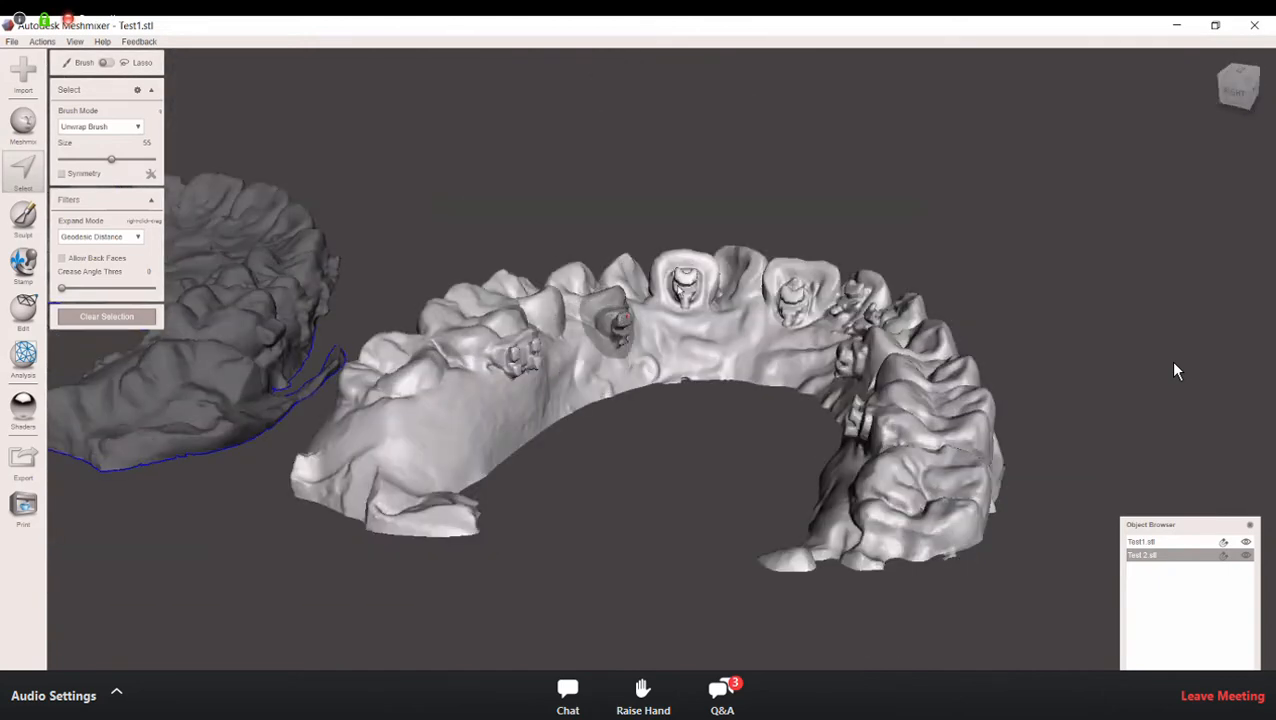
pyautogui.moveTo(113, 162); pyautogui.dragTo(97, 165)
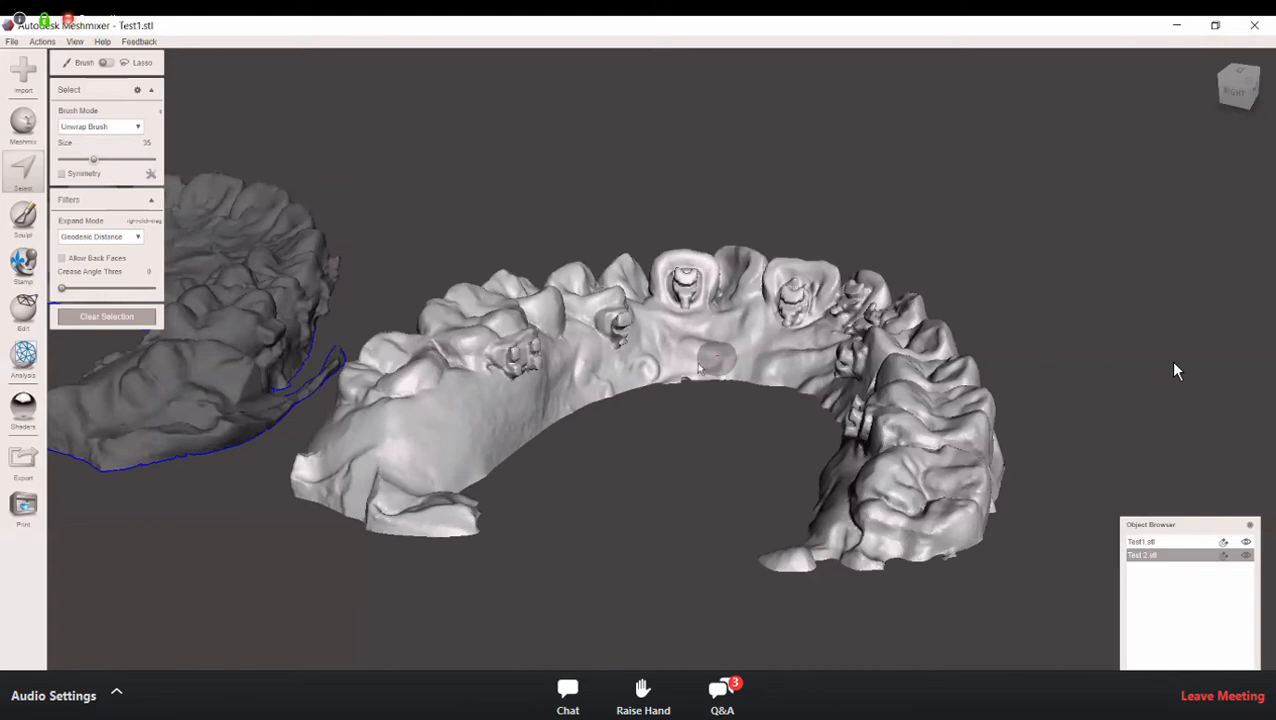
# Step: Brush-select the bracket on the inner side of the Test 2 premolar next to the canine
pyautogui.moveTo(648, 366); pyautogui.dragTo(684, 345, button='right')
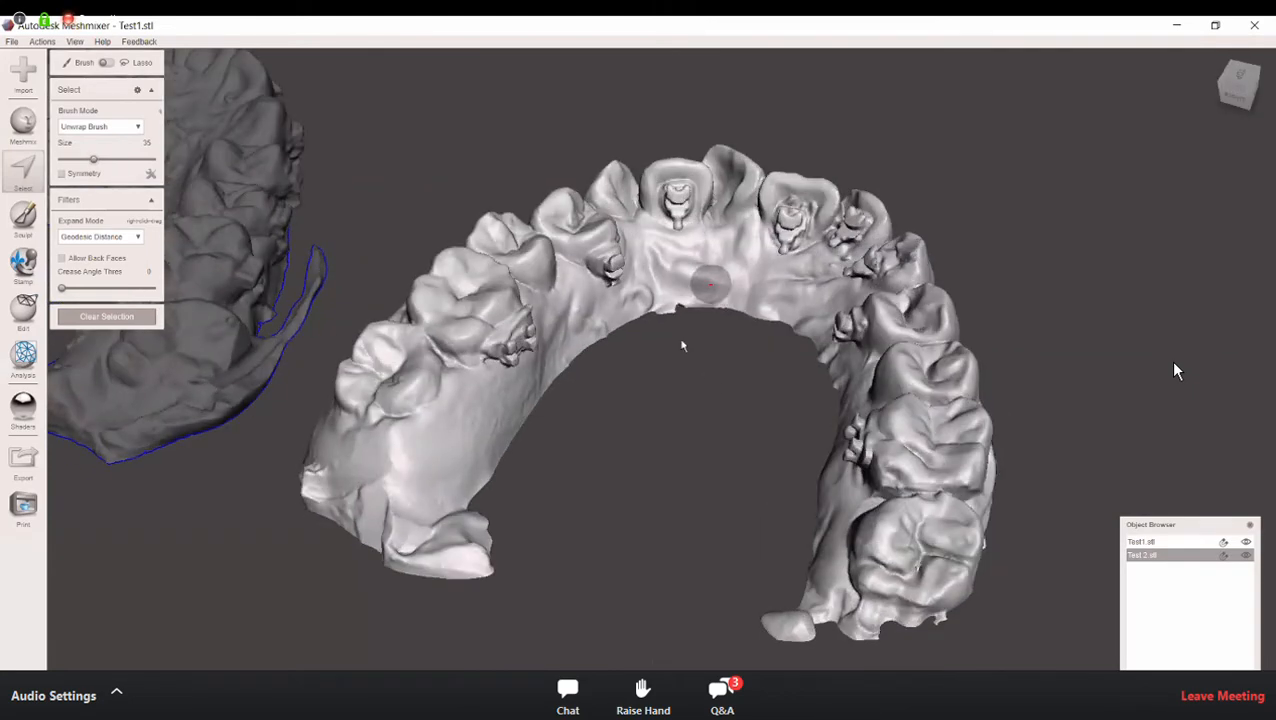
pyautogui.scroll(4, 664, 305)
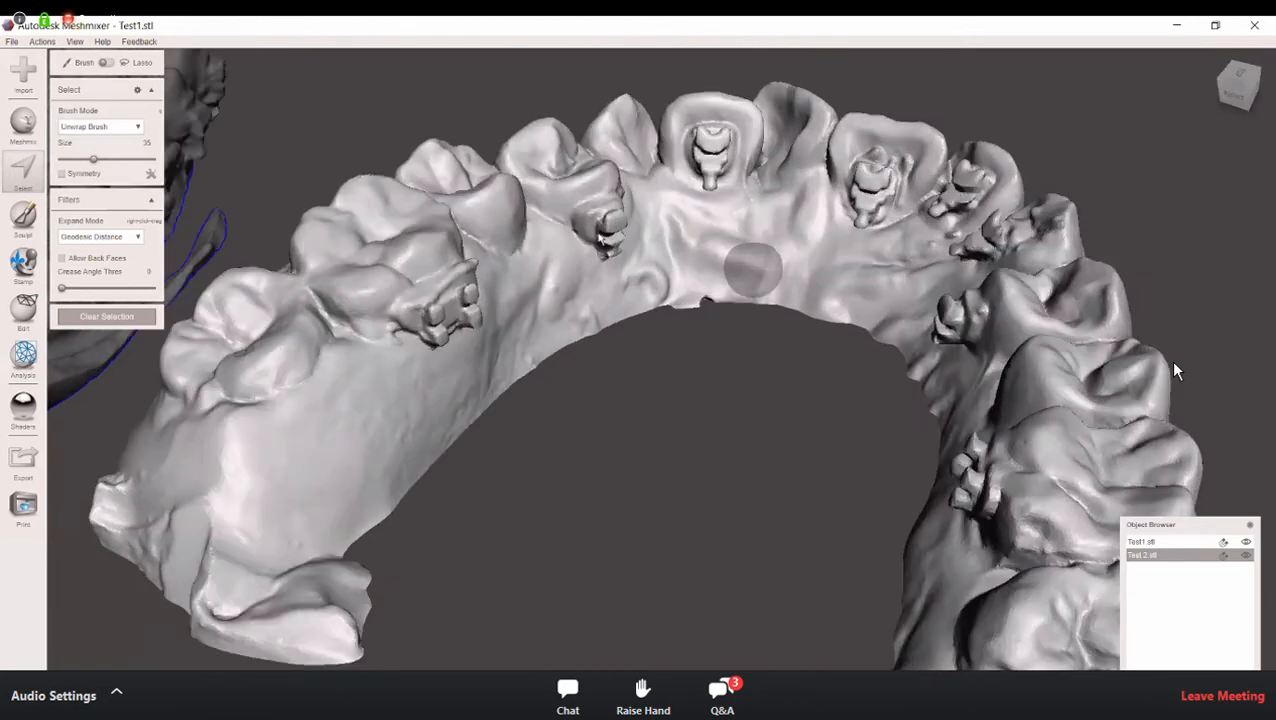
pyautogui.scroll(2, 600, 238)
pyautogui.moveTo(602, 237); pyautogui.dragTo(618, 268)
pyautogui.moveTo(626, 295); pyautogui.dragTo(690, 288, button='right')
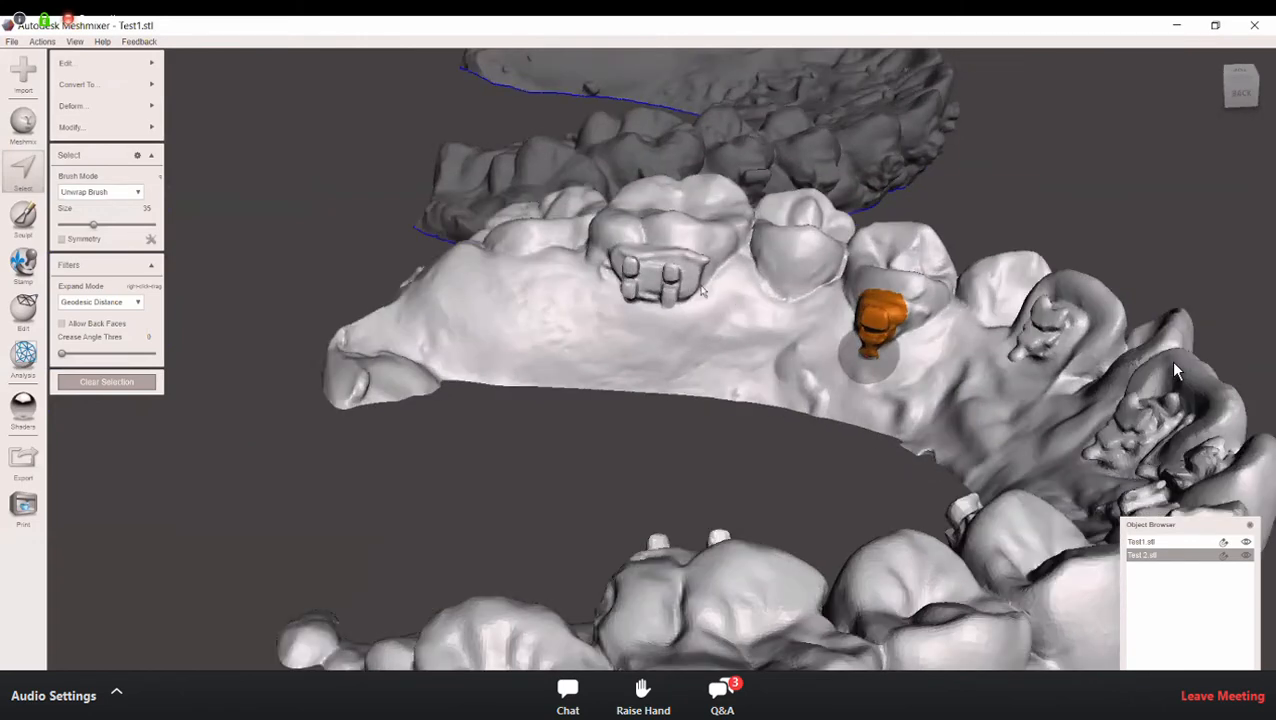
# Step: Touch up the brush selection around the Test 2 premolar bracket so its edges are covered, checking it from above and the side
pyautogui.moveTo(687, 285); pyautogui.dragTo(720, 377, button='right')
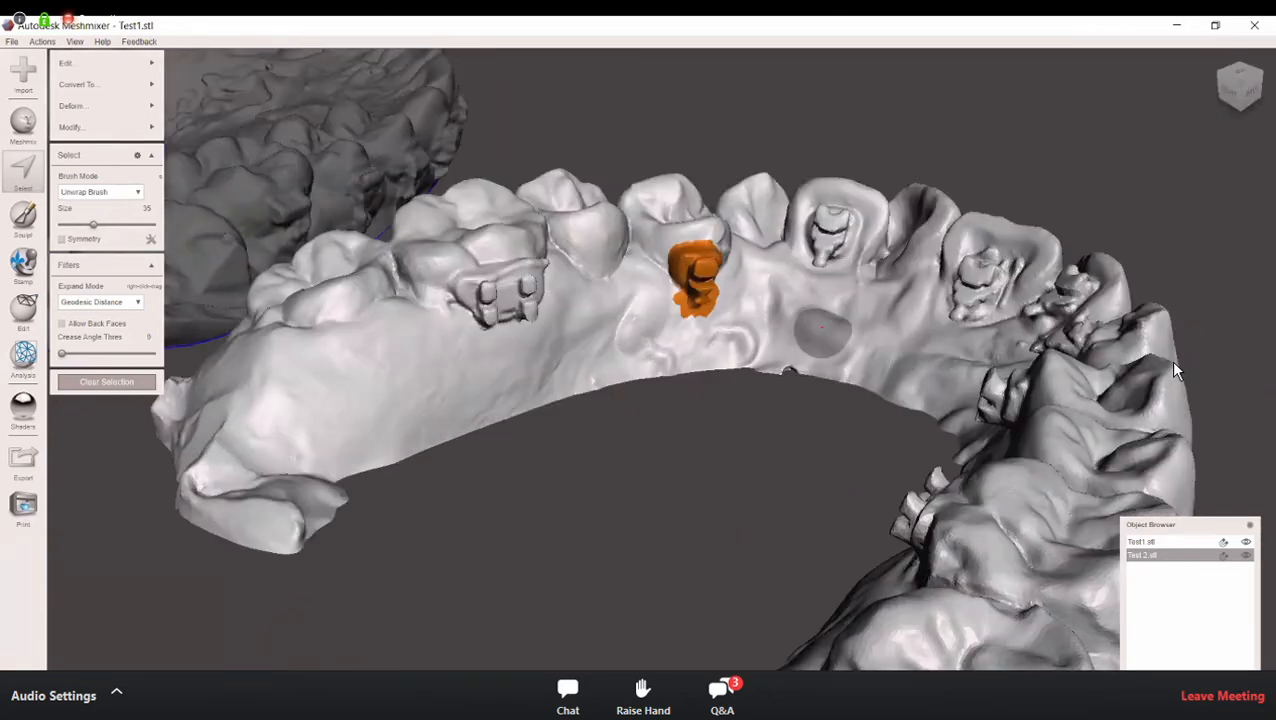
pyautogui.moveTo(822, 330); pyautogui.dragTo(834, 328, button='right')
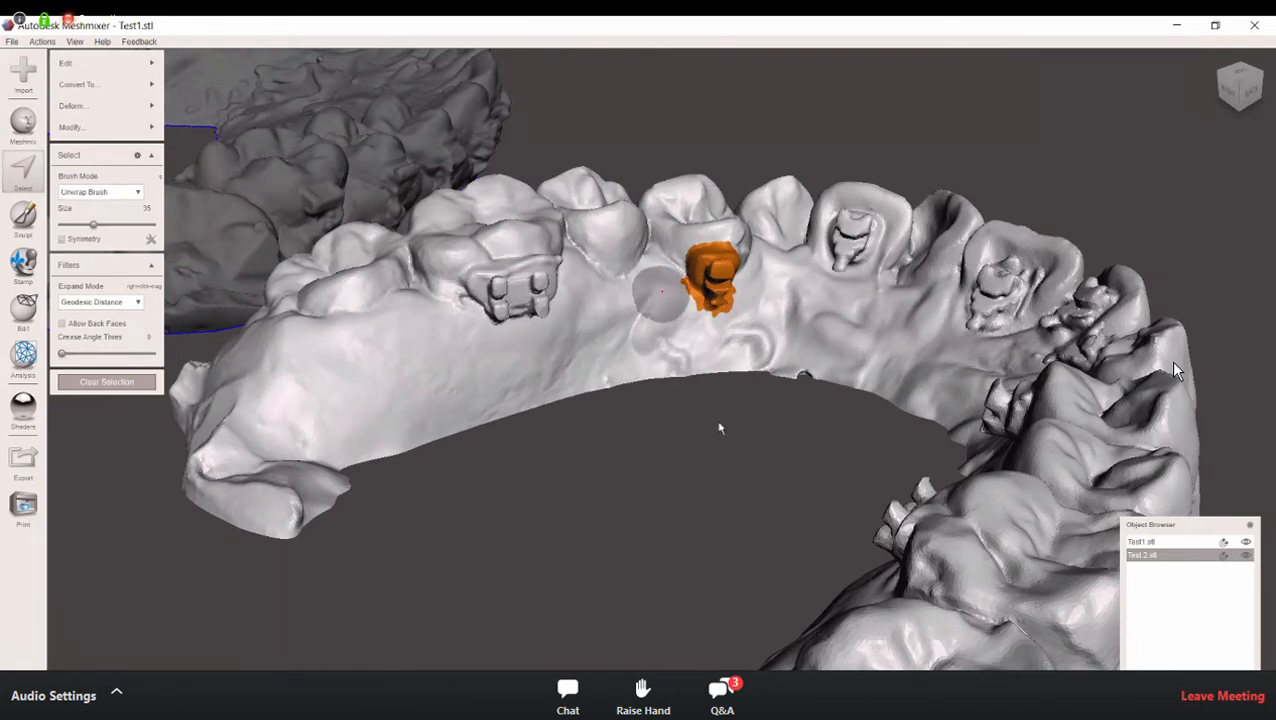
pyautogui.moveTo(718, 423); pyautogui.dragTo(806, 356, button='right')
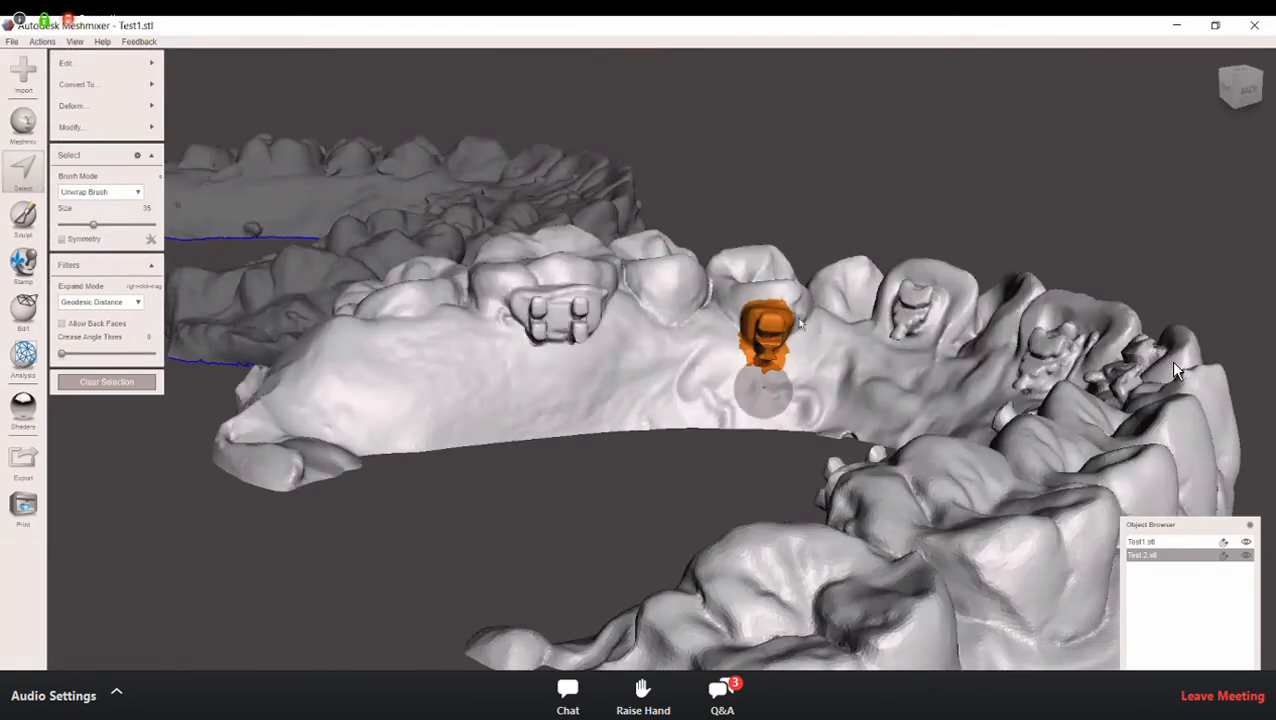
pyautogui.moveTo(790, 376); pyautogui.dragTo(928, 365, button='right')
pyautogui.click(924, 351)
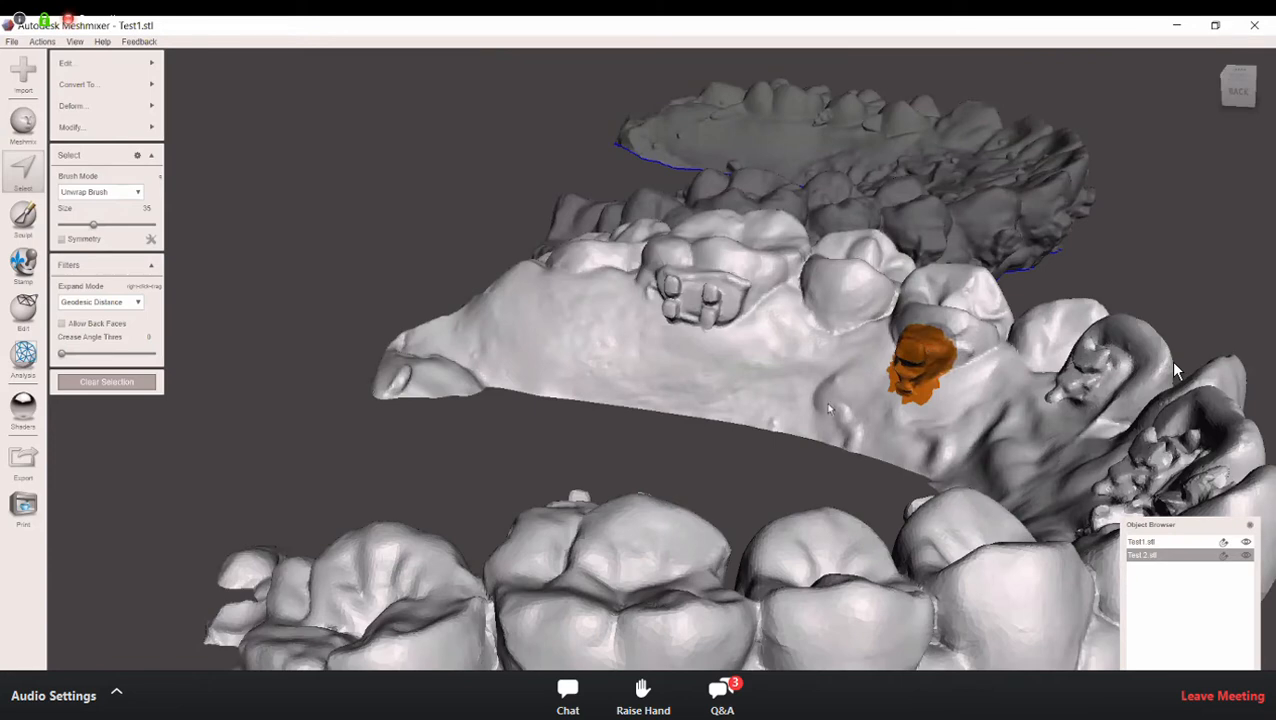
pyautogui.moveTo(828, 410); pyautogui.dragTo(735, 428, button='right')
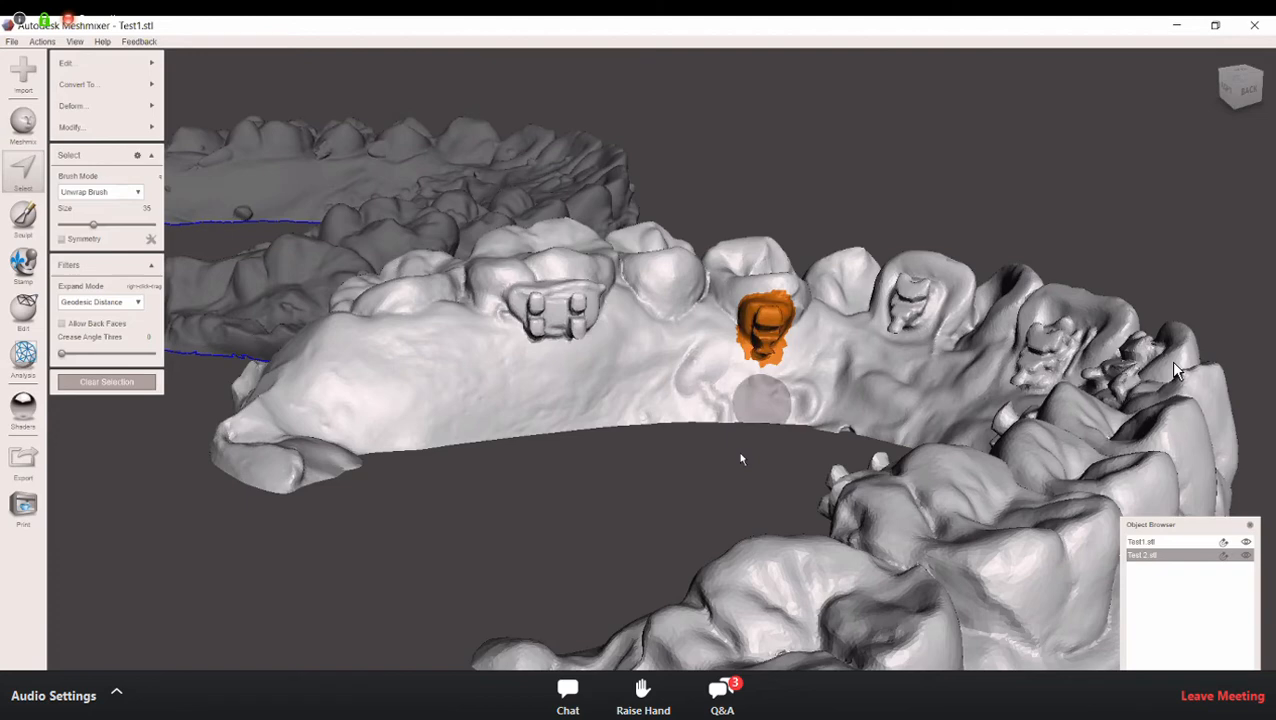
pyautogui.moveTo(859, 391); pyautogui.dragTo(844, 425, button='right')
pyautogui.moveTo(557, 430); pyautogui.dragTo(320, 123, button='right')
pyautogui.moveTo(515, 396); pyautogui.dragTo(620, 447, button='right')
pyautogui.moveTo(564, 414); pyautogui.dragTo(431, 146, button='right')
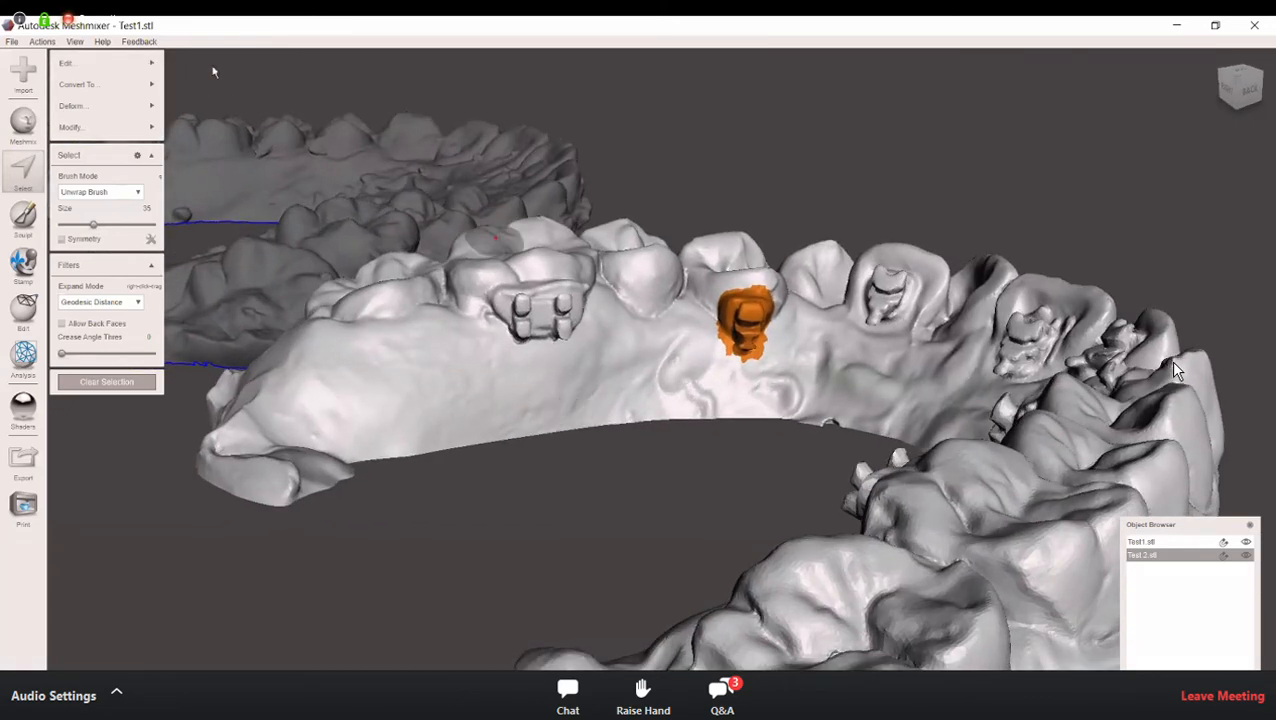
# Step: Apply Erase & Fill with the Smooth MVC type to the selected premolar bracket and inspect the patch from several angles
pyautogui.moveTo(153, 68)
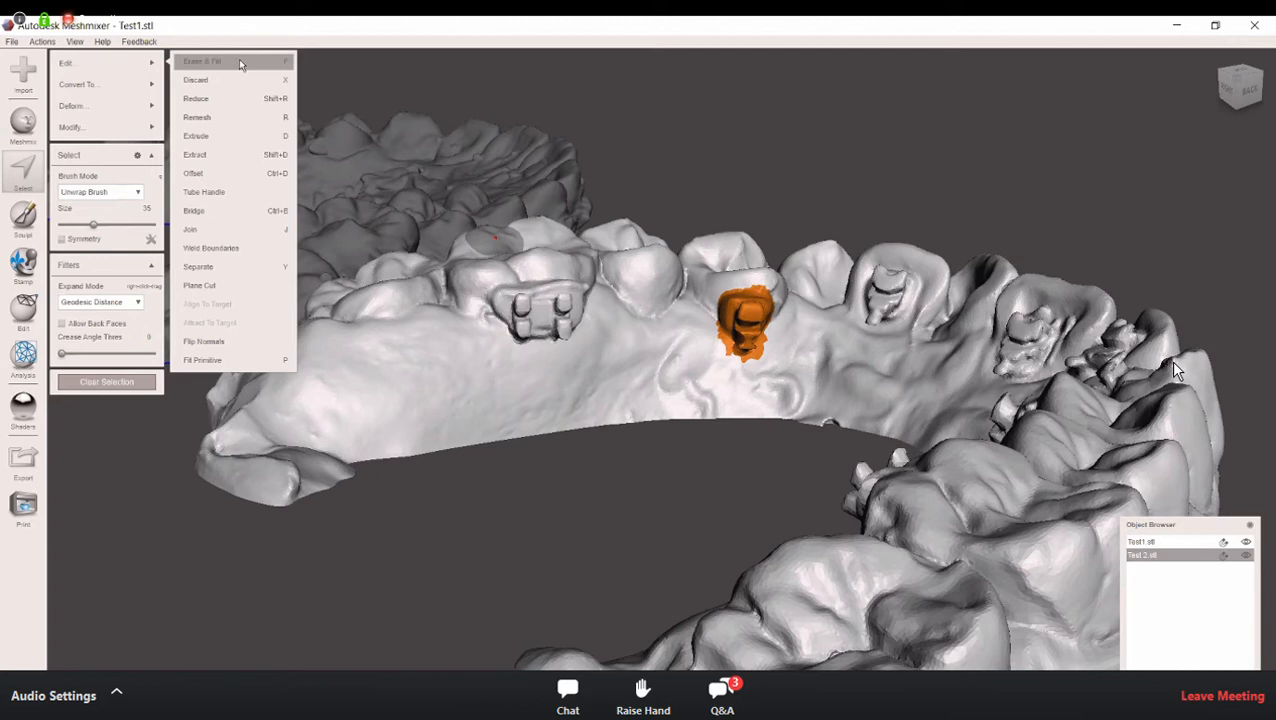
pyautogui.click(239, 62)
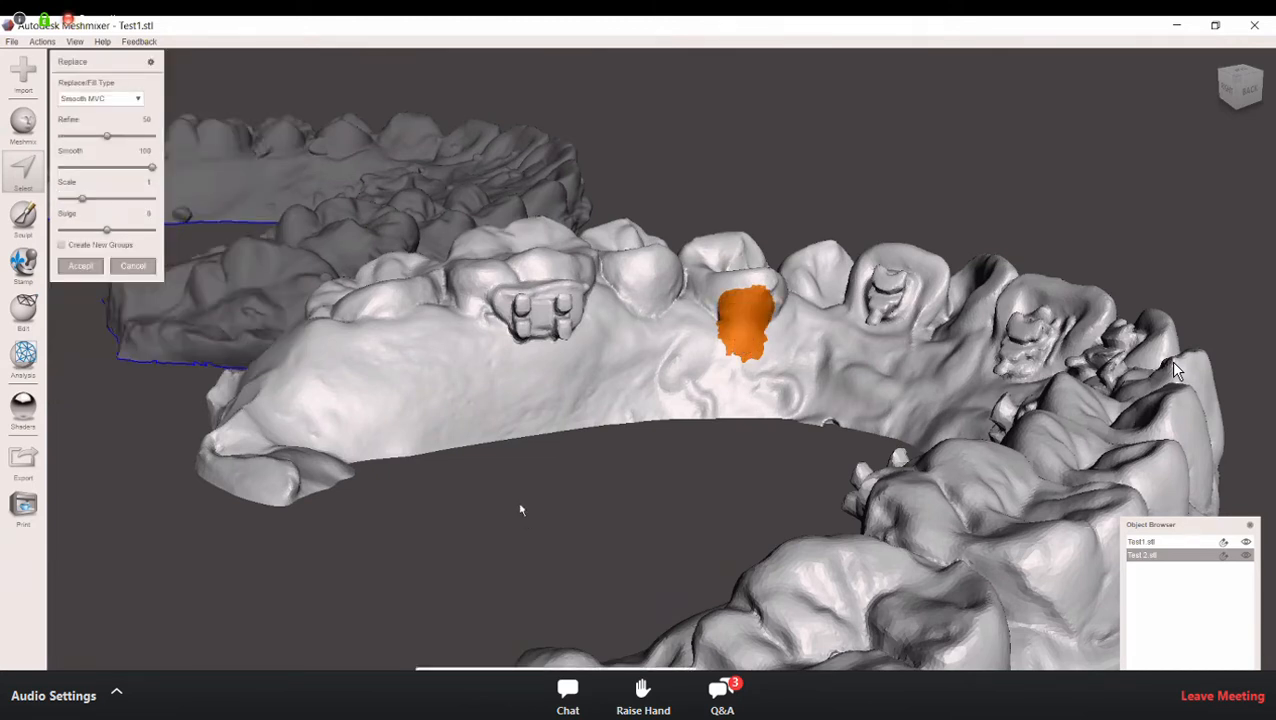
pyautogui.moveTo(602, 437); pyautogui.dragTo(648, 468, button='right')
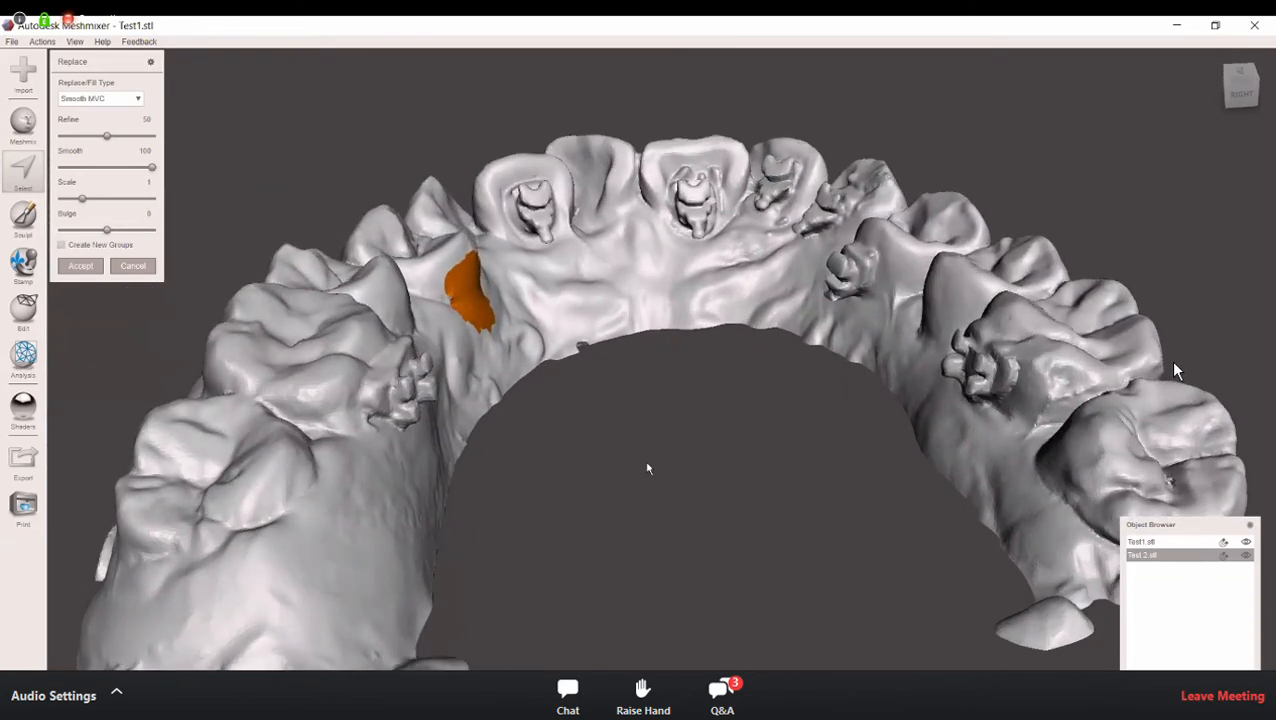
pyautogui.moveTo(542, 489); pyautogui.dragTo(213, 375, button='right')
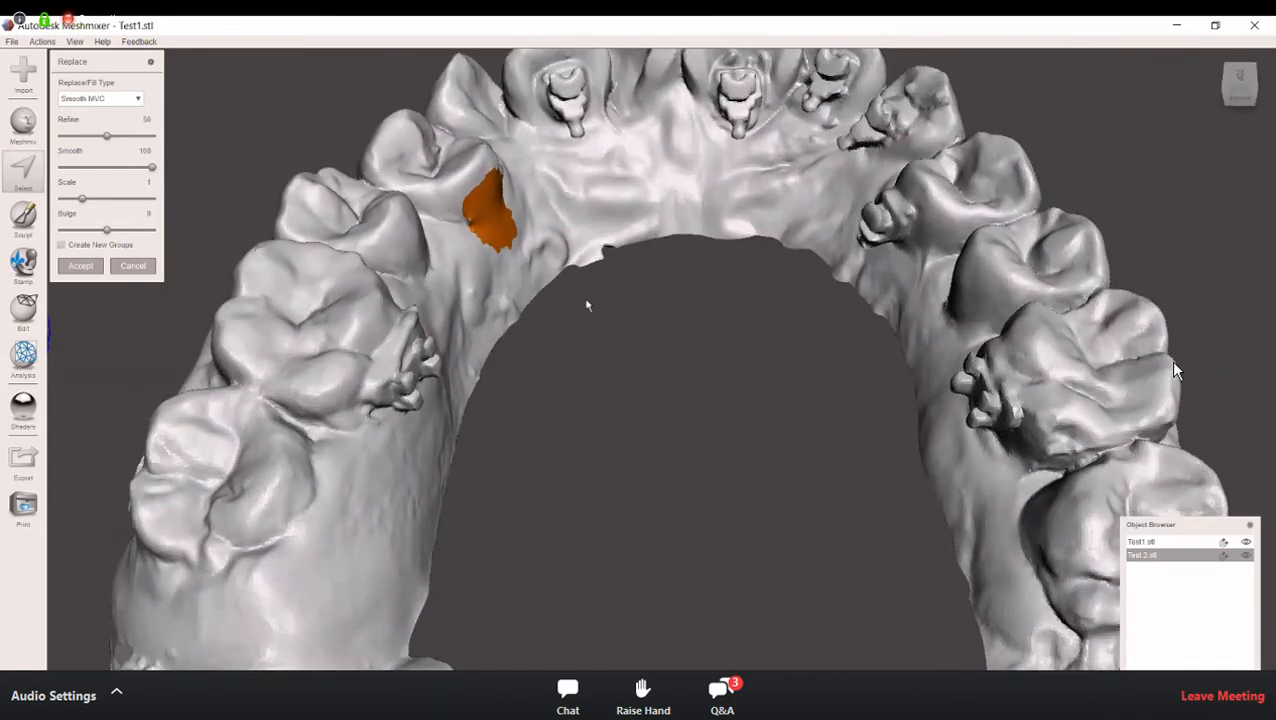
pyautogui.moveTo(584, 298); pyautogui.dragTo(566, 404, button='right')
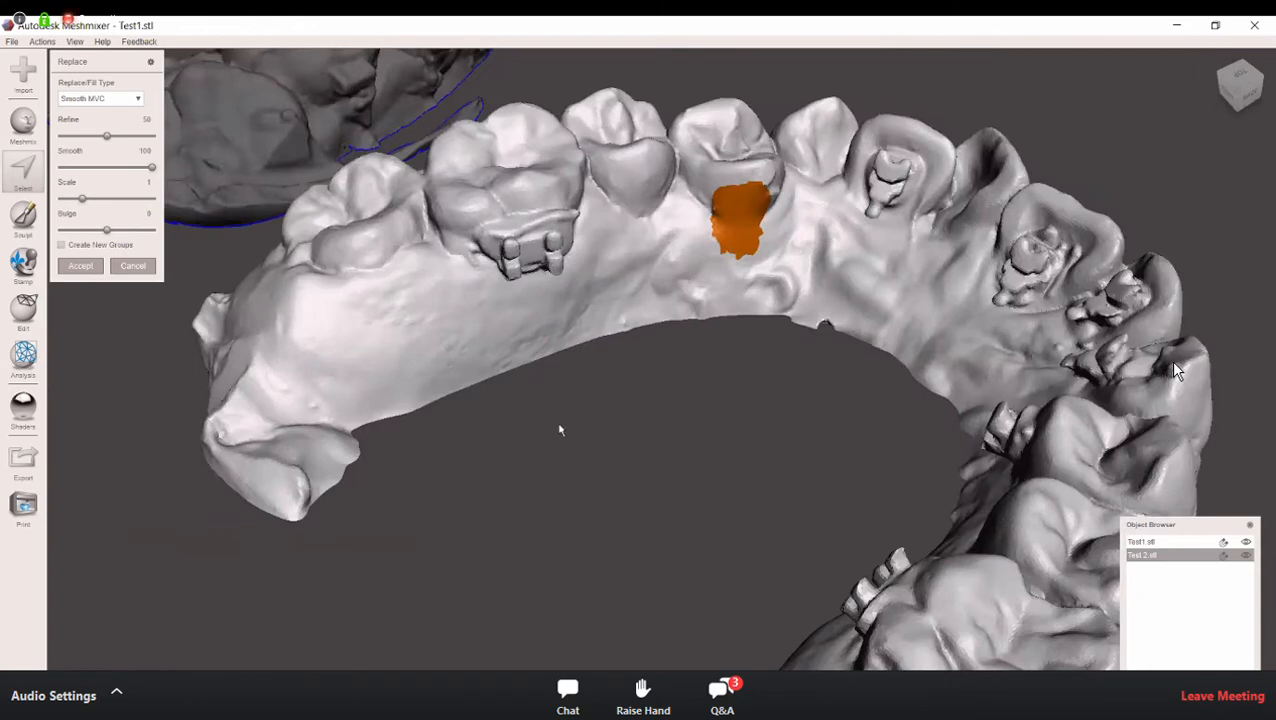
pyautogui.moveTo(569, 464); pyautogui.dragTo(588, 482, button='right')
pyautogui.moveTo(289, 351); pyautogui.dragTo(173, 281, button='middle')
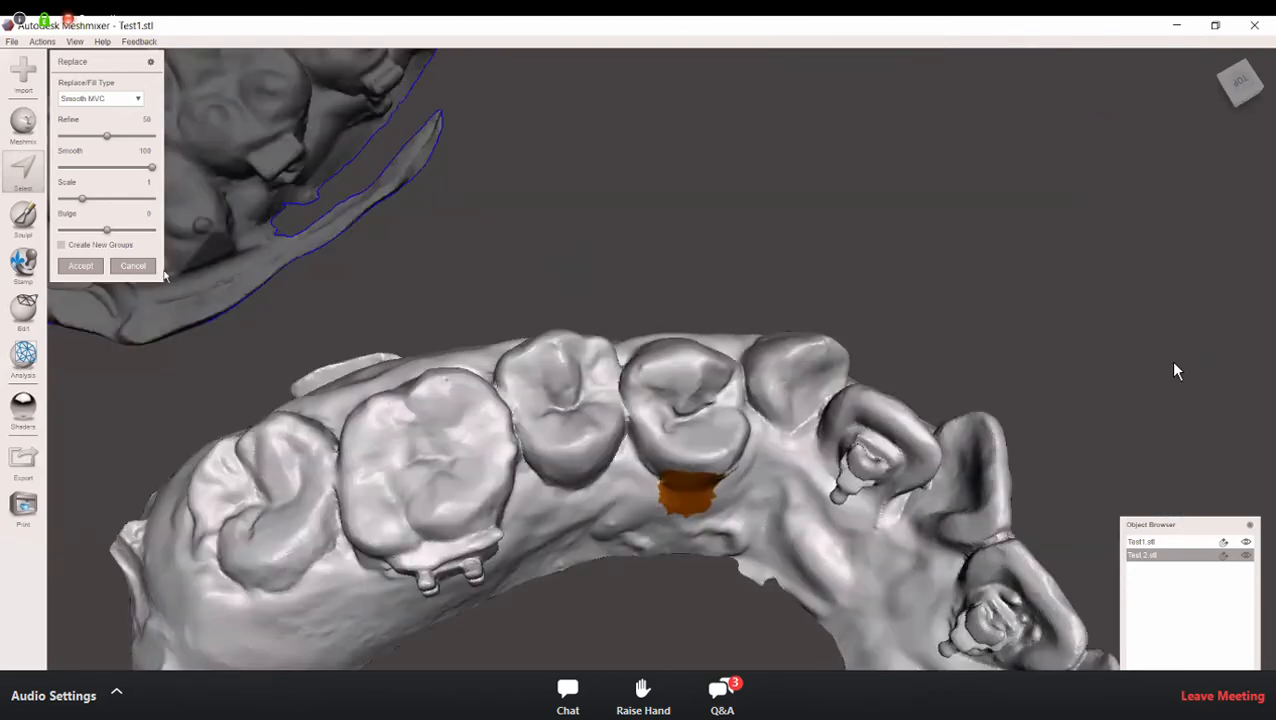
pyautogui.moveTo(572, 420); pyautogui.dragTo(576, 394, button='right')
pyautogui.moveTo(708, 425); pyautogui.dragTo(690, 396, button='right')
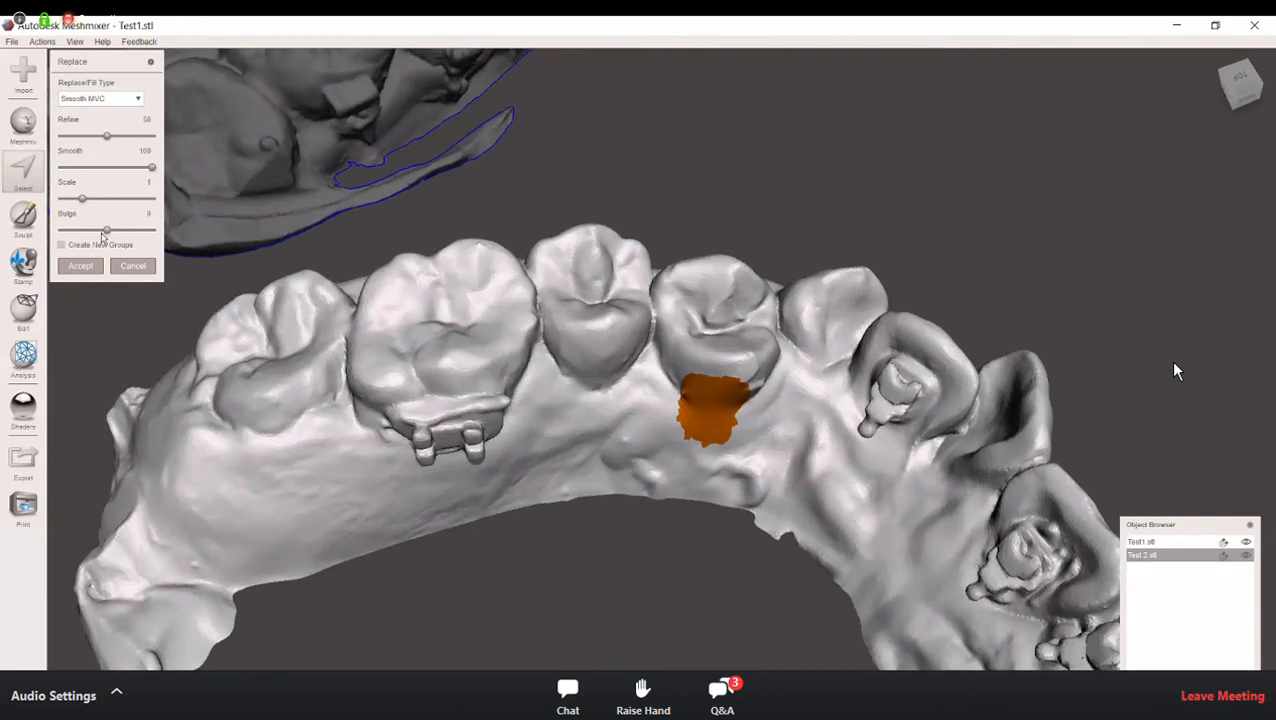
# Step: Try a bulge of -36 on the premolar fill and check the patch's shape from the side
pyautogui.moveTo(105, 232); pyautogui.dragTo(76, 235)
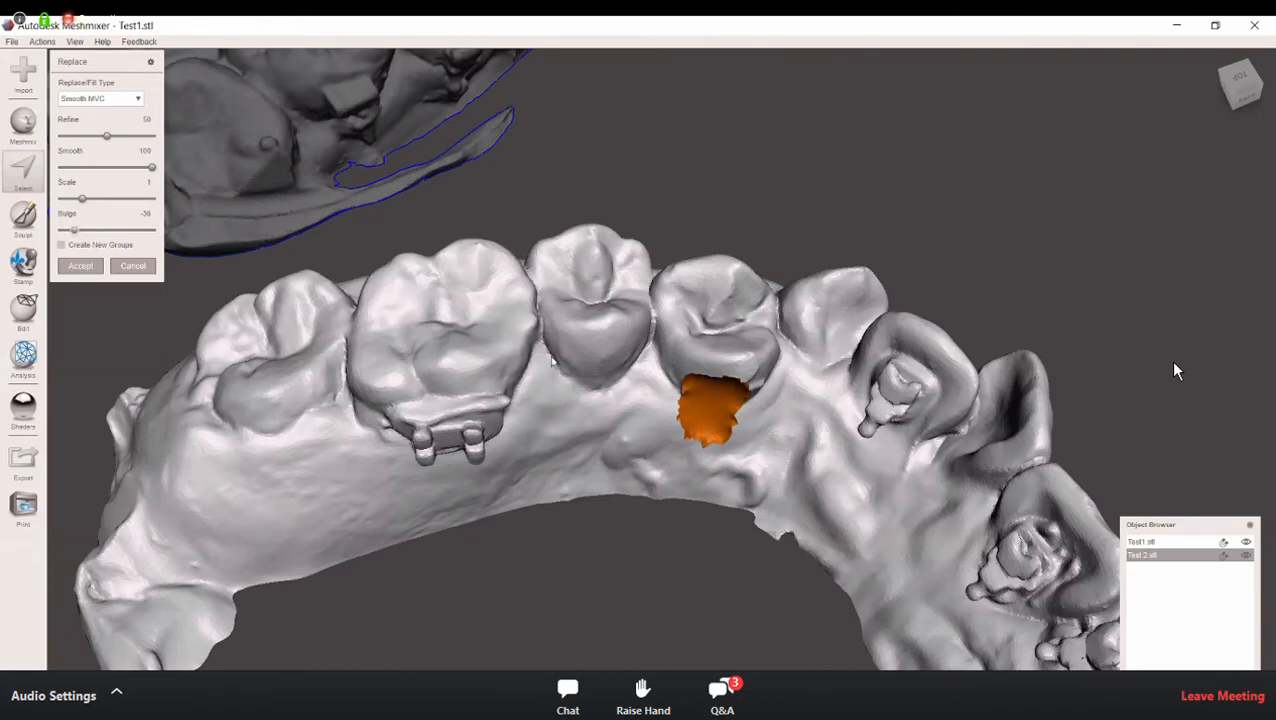
pyautogui.moveTo(555, 353); pyautogui.dragTo(547, 370, button='right')
pyautogui.moveTo(536, 462); pyautogui.dragTo(527, 522, button='right')
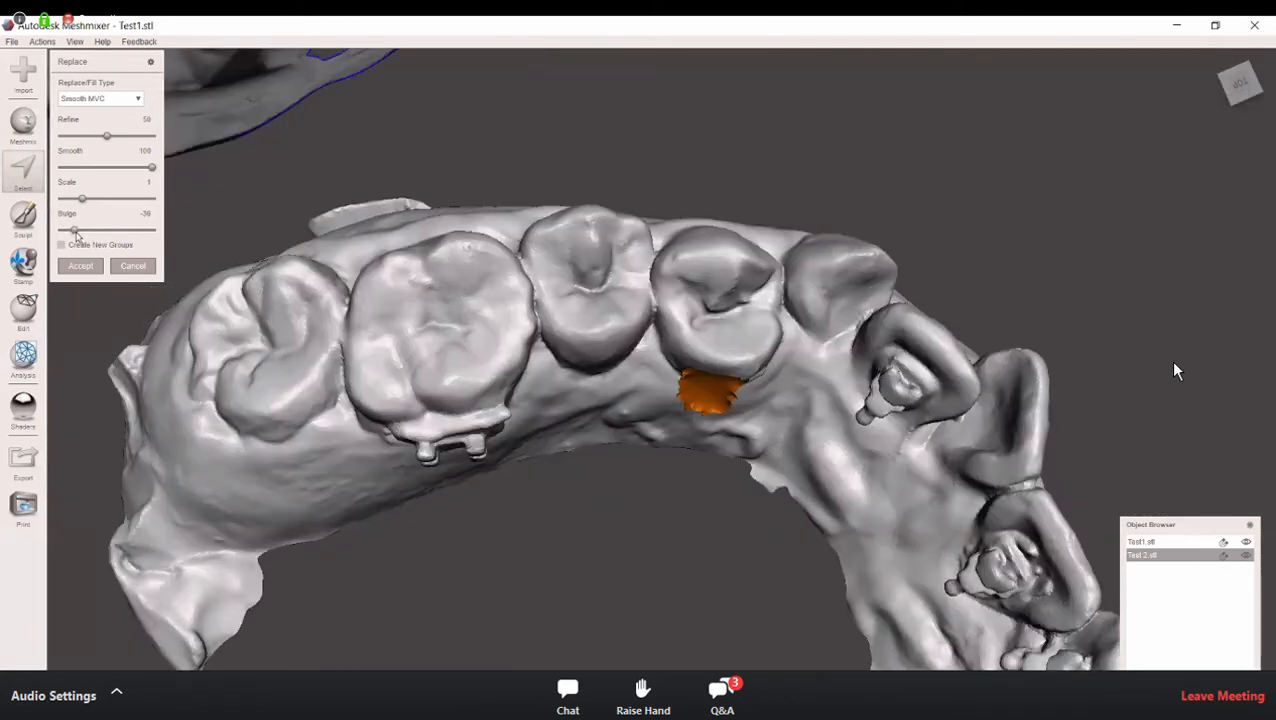
# Step: Give the premolar fill a positive bulge slightly above 15, accept the fill and clear the selection
pyautogui.moveTo(77, 236); pyautogui.dragTo(121, 236)
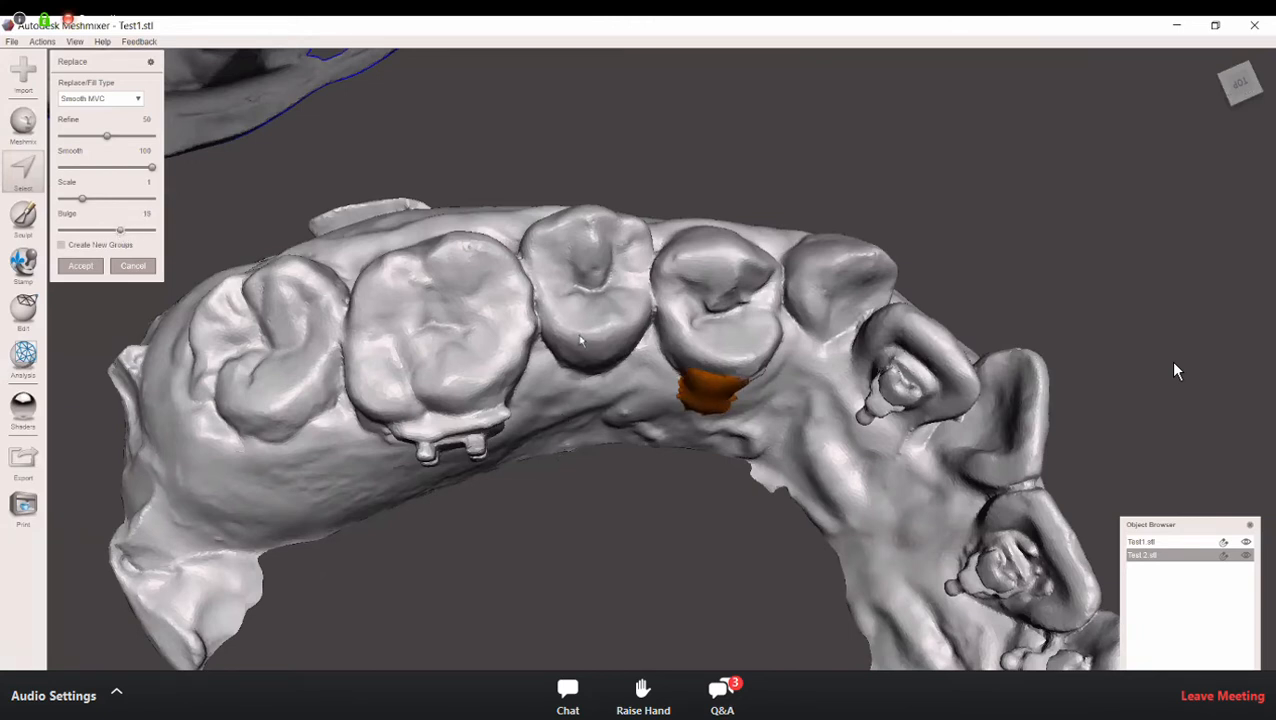
pyautogui.moveTo(764, 313); pyautogui.dragTo(759, 339, button='right')
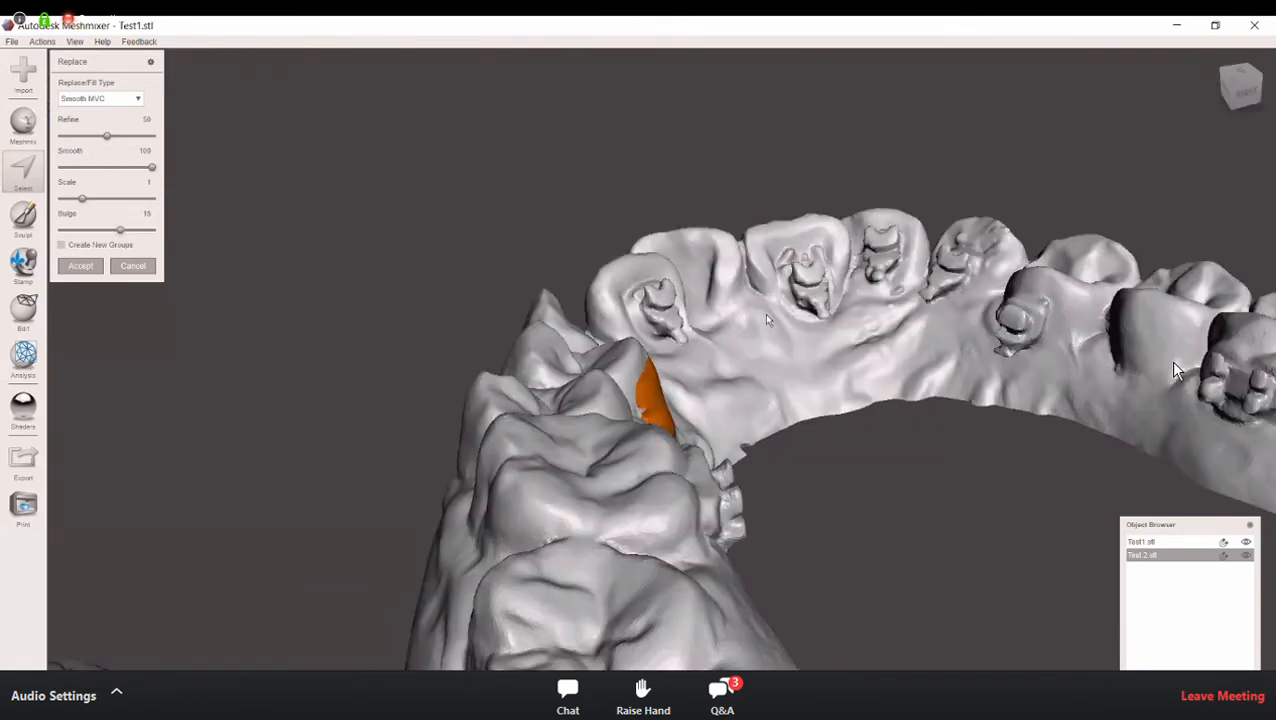
pyautogui.moveTo(741, 455); pyautogui.dragTo(742, 456, button='right')
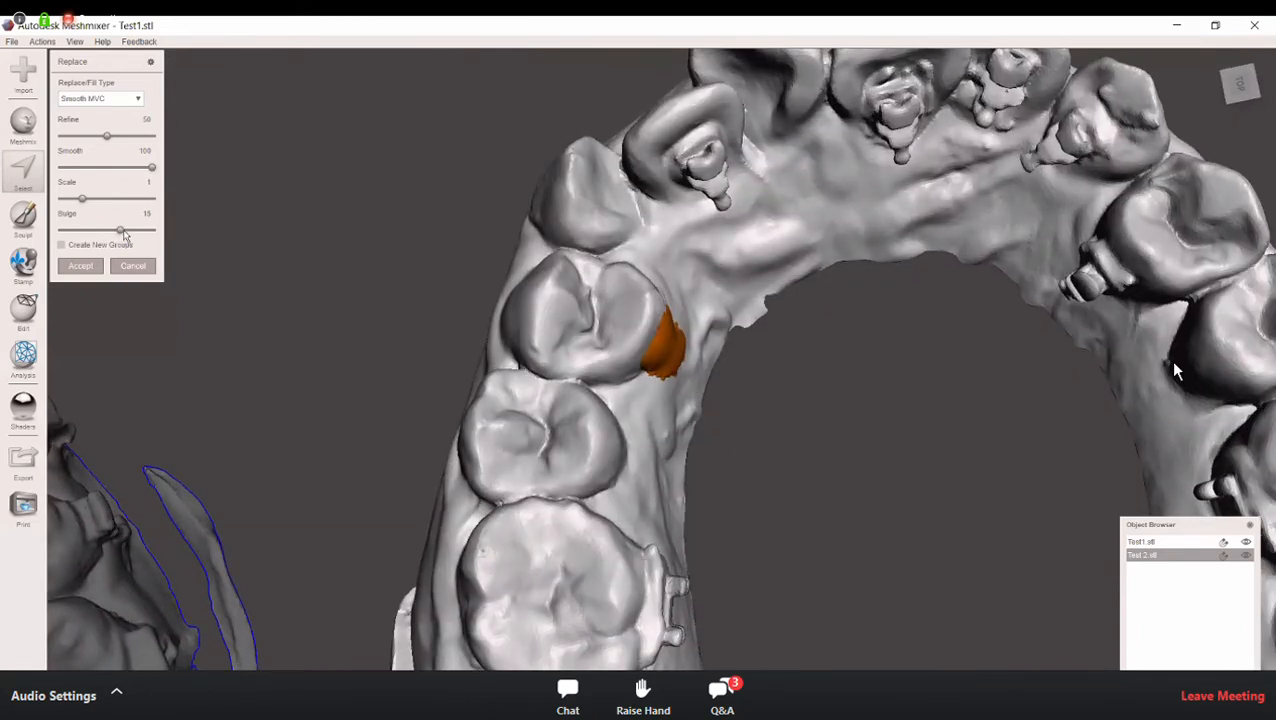
pyautogui.moveTo(120, 230)
pyautogui.mouseDown()
pyautogui.moveTo(99, 229)
pyautogui.moveTo(146, 230)
pyautogui.moveTo(130, 229)
pyautogui.mouseUp()
pyautogui.moveTo(416, 341); pyautogui.dragTo(379, 344, button='right')
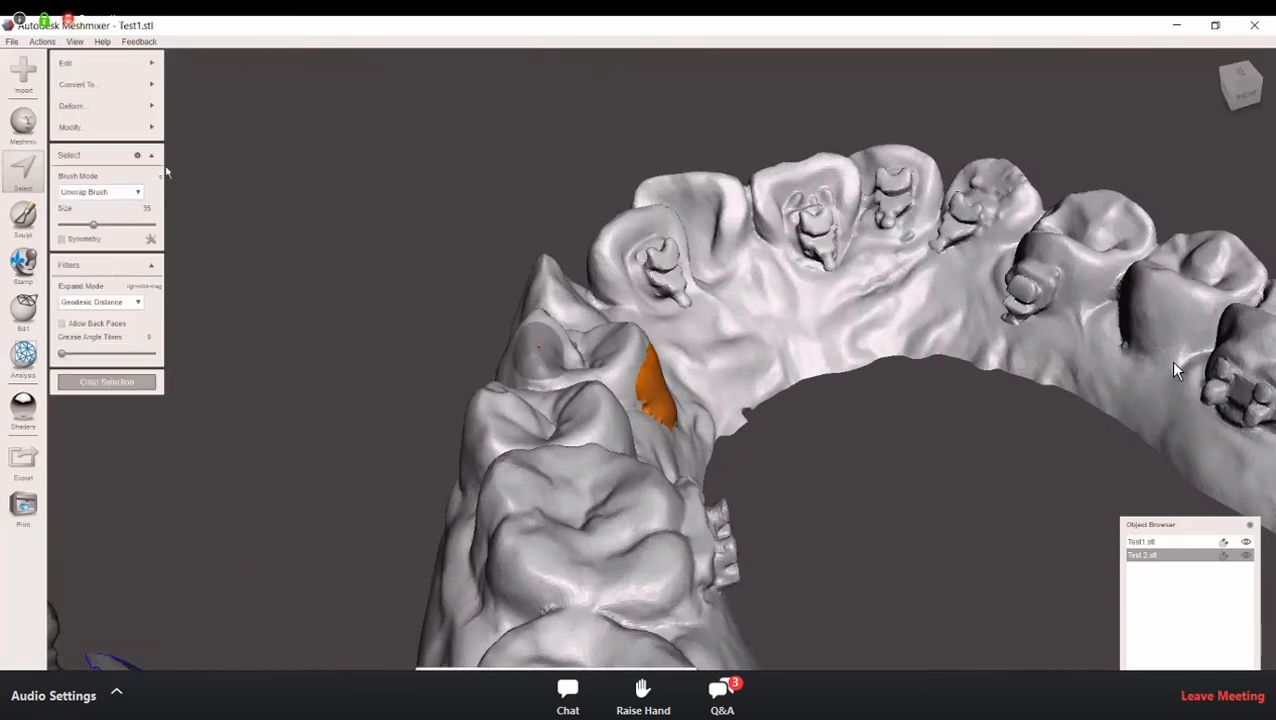
pyautogui.click(146, 383)
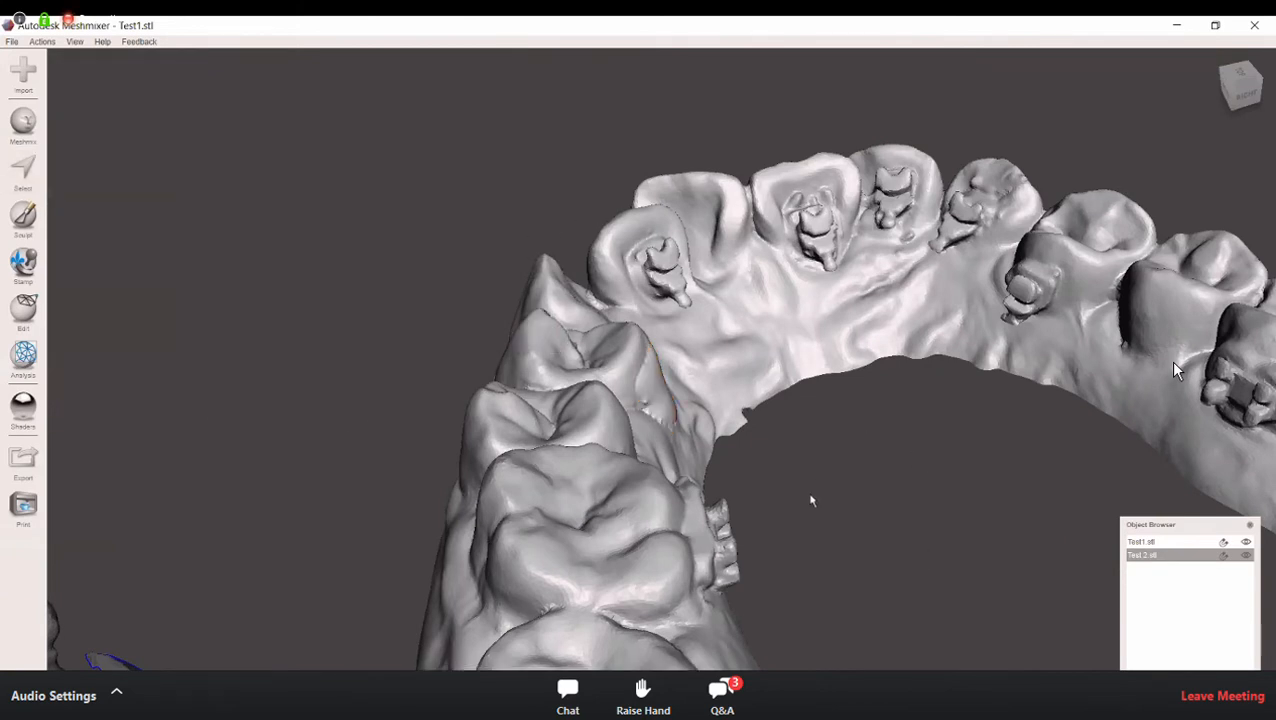
# Step: Restart the Select tool with the Unwrap Brush and brush-select the brackets on the inner sides of the three bracketed incisors
pyautogui.moveTo(729, 457); pyautogui.dragTo(75, 151, button='right')
pyautogui.click(28, 172)
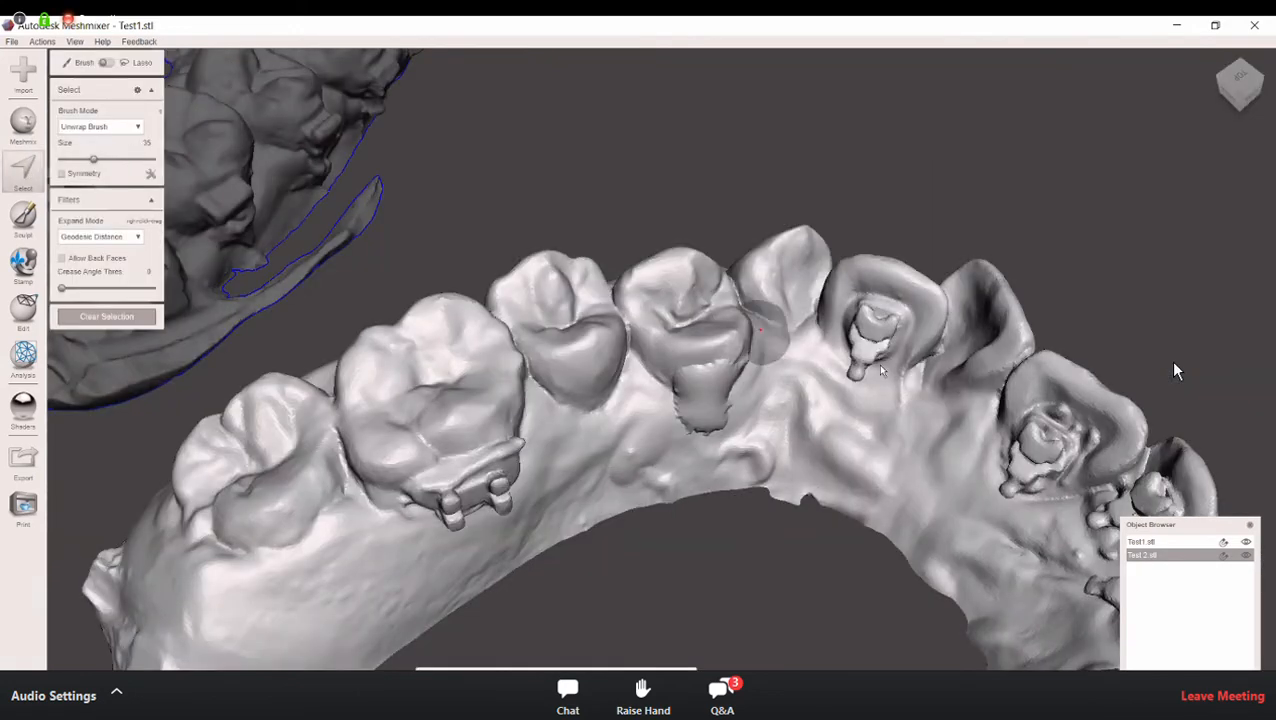
pyautogui.moveTo(811, 349); pyautogui.dragTo(813, 317, button='right')
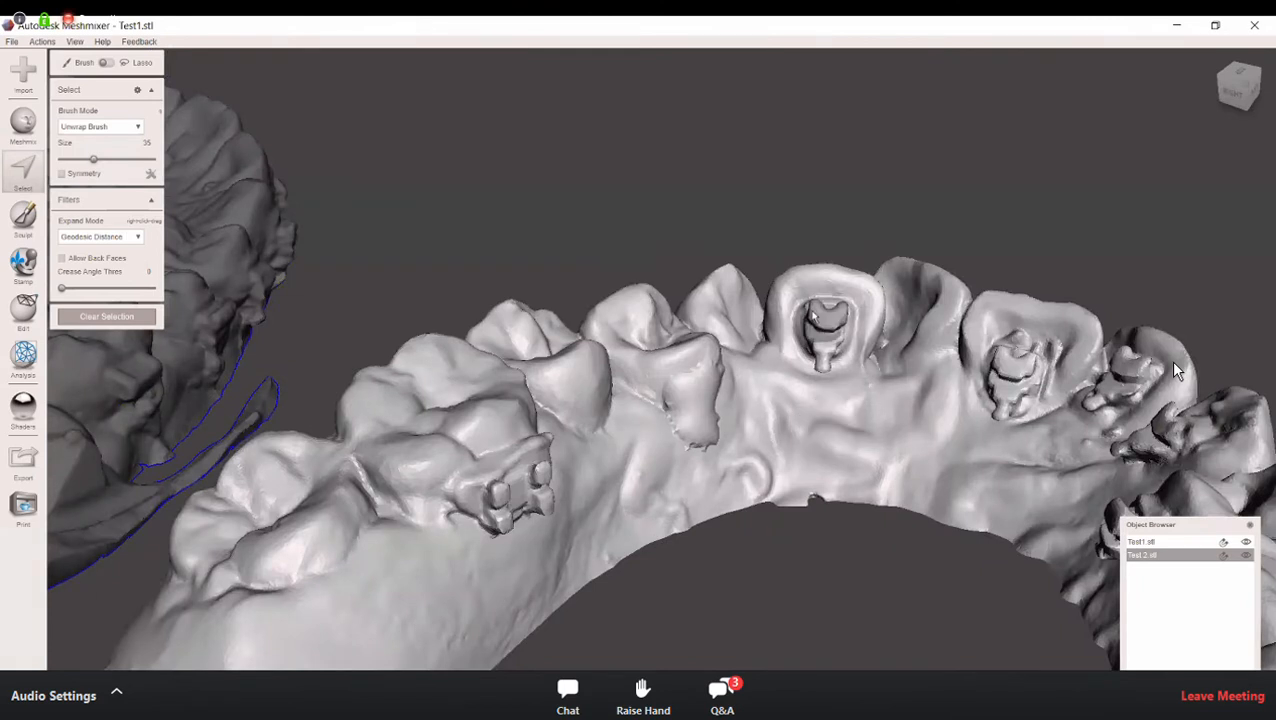
pyautogui.moveTo(815, 314)
pyautogui.mouseDown()
pyautogui.moveTo(829, 358)
pyautogui.moveTo(811, 338)
pyautogui.mouseUp()
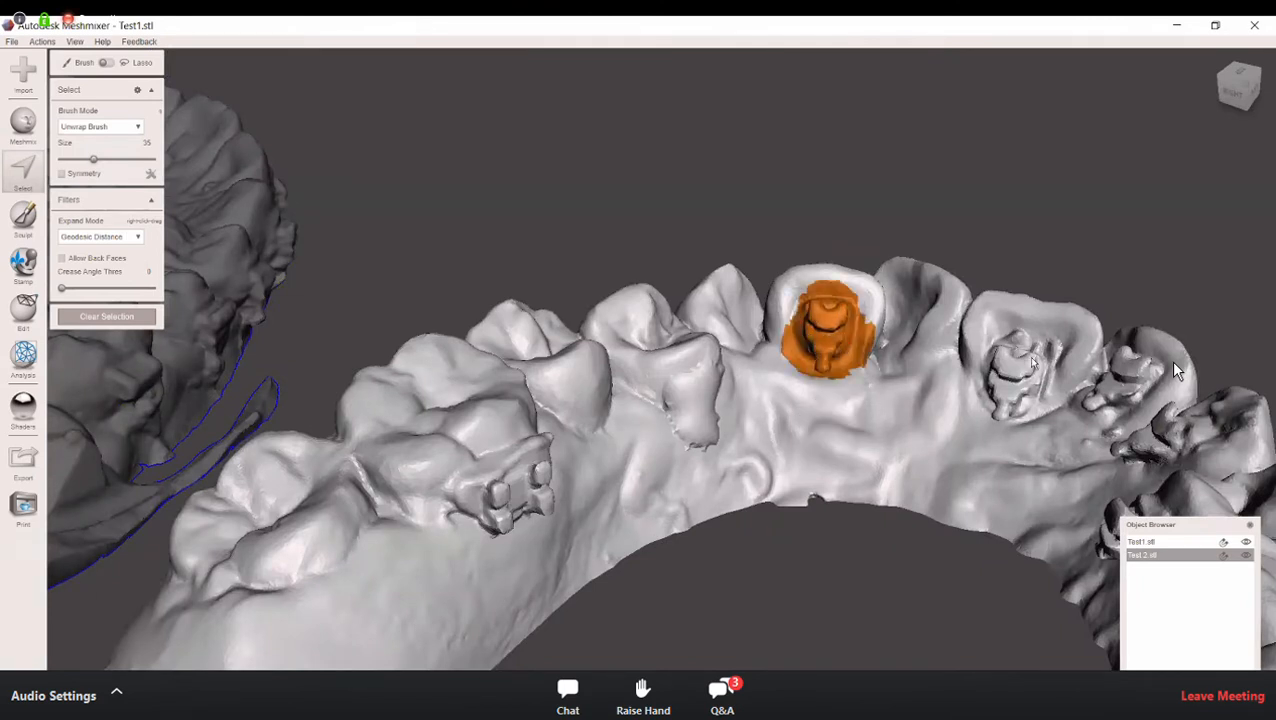
pyautogui.moveTo(984, 366)
pyautogui.mouseDown()
pyautogui.moveTo(989, 391)
pyautogui.moveTo(1015, 391)
pyautogui.moveTo(1018, 354)
pyautogui.moveTo(1020, 398)
pyautogui.moveTo(1011, 390)
pyautogui.mouseUp()
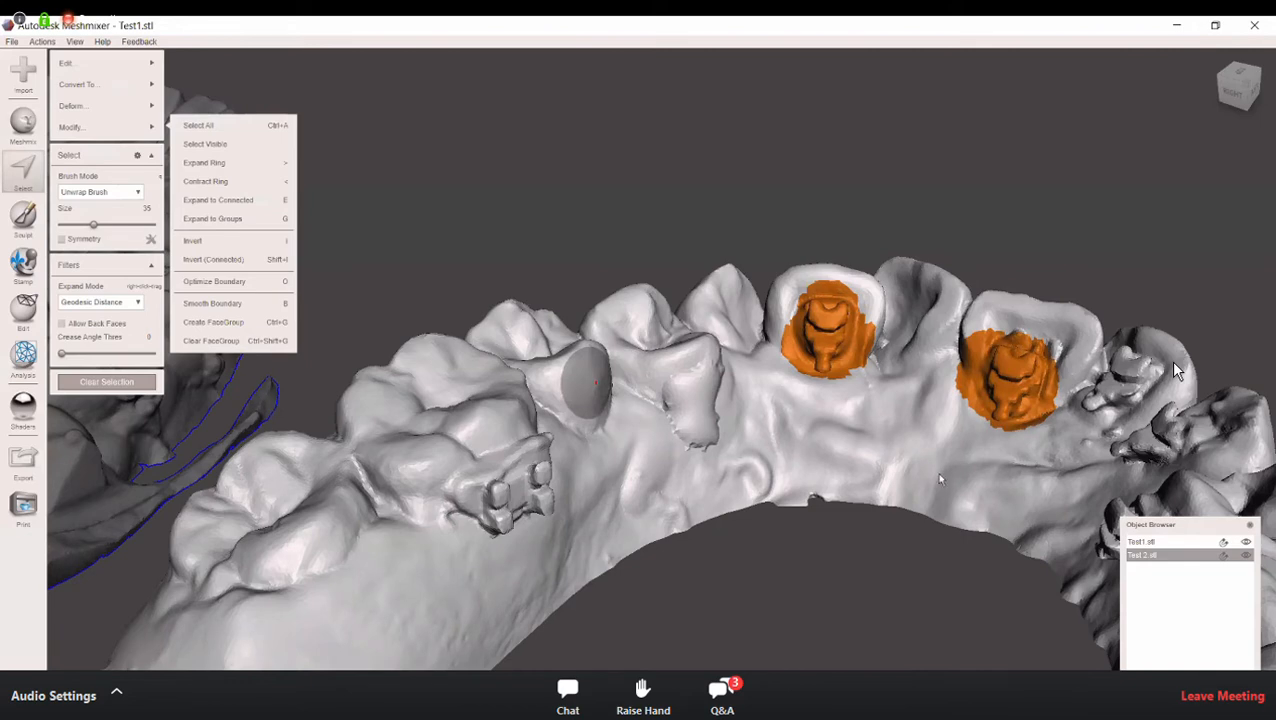
pyautogui.moveTo(968, 228); pyautogui.dragTo(1002, 282, button='right')
pyautogui.moveTo(936, 158); pyautogui.dragTo(922, 214)
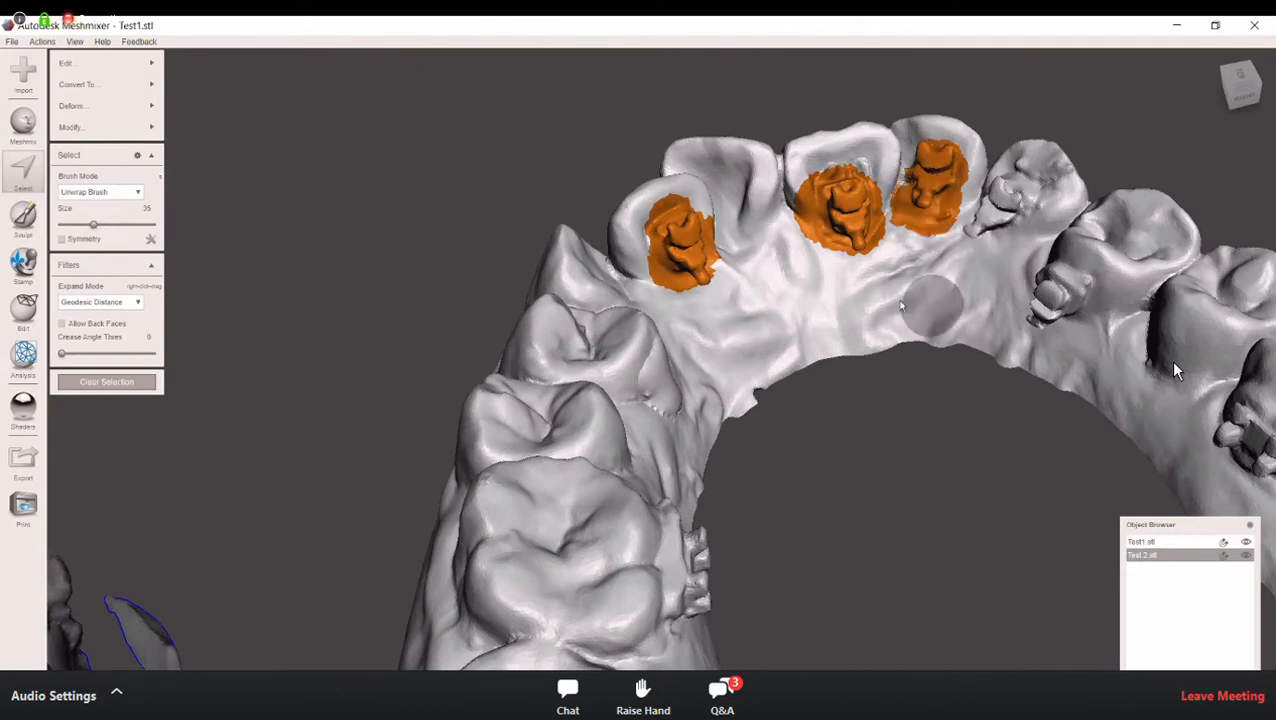
pyautogui.moveTo(955, 208); pyautogui.dragTo(946, 206, button='right')
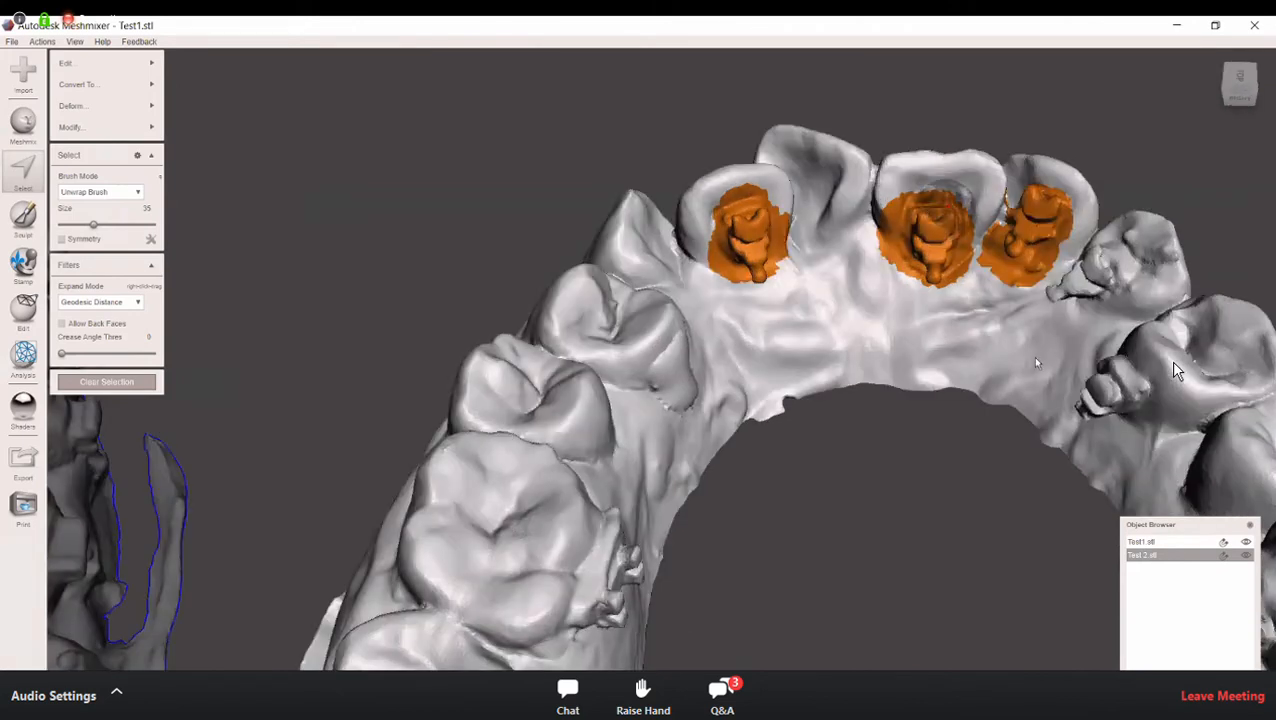
# Step: Add the brackets on the canine and first premolar across the arch from the filled premolar to the selection
pyautogui.moveTo(1038, 347); pyautogui.dragTo(1092, 315, button='right')
pyautogui.moveTo(847, 160); pyautogui.dragTo(880, 142, button='right')
pyautogui.moveTo(860, 135)
pyautogui.mouseDown()
pyautogui.moveTo(840, 178)
pyautogui.moveTo(832, 152)
pyautogui.moveTo(826, 169)
pyautogui.moveTo(848, 158)
pyautogui.moveTo(830, 172)
pyautogui.mouseUp()
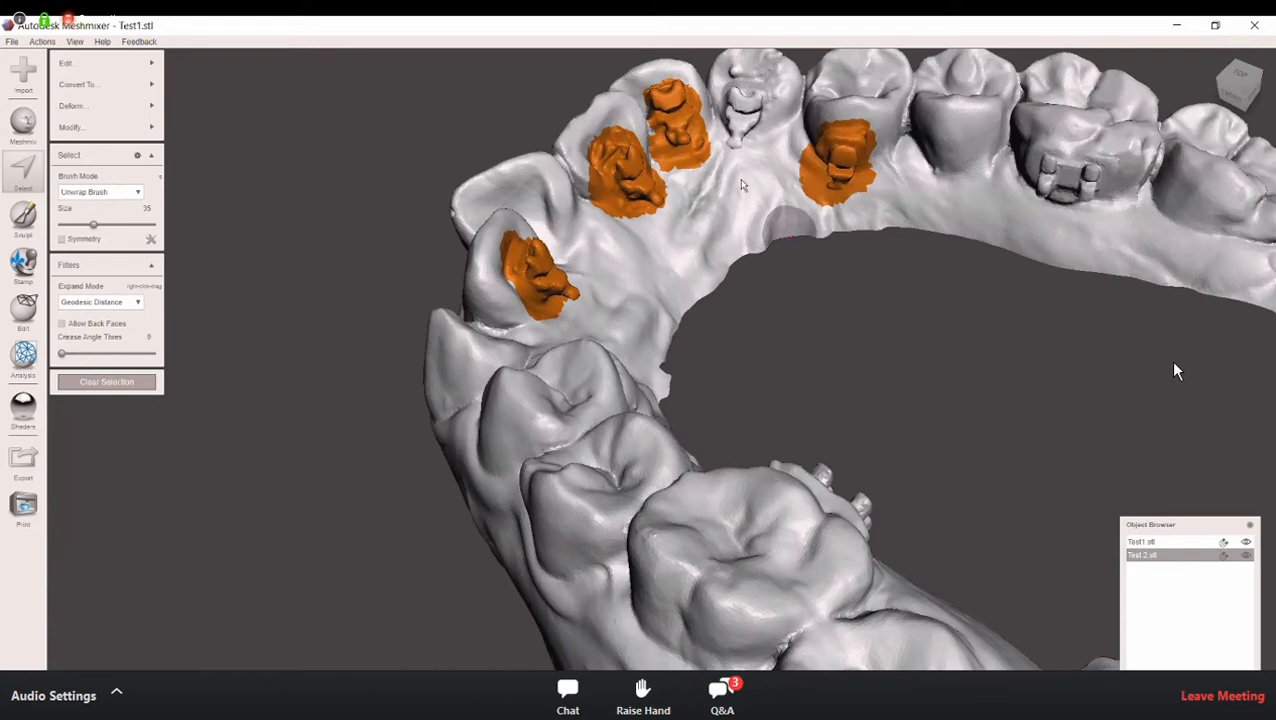
pyautogui.moveTo(742, 159); pyautogui.dragTo(738, 170, button='right')
pyautogui.moveTo(737, 171); pyautogui.dragTo(732, 186)
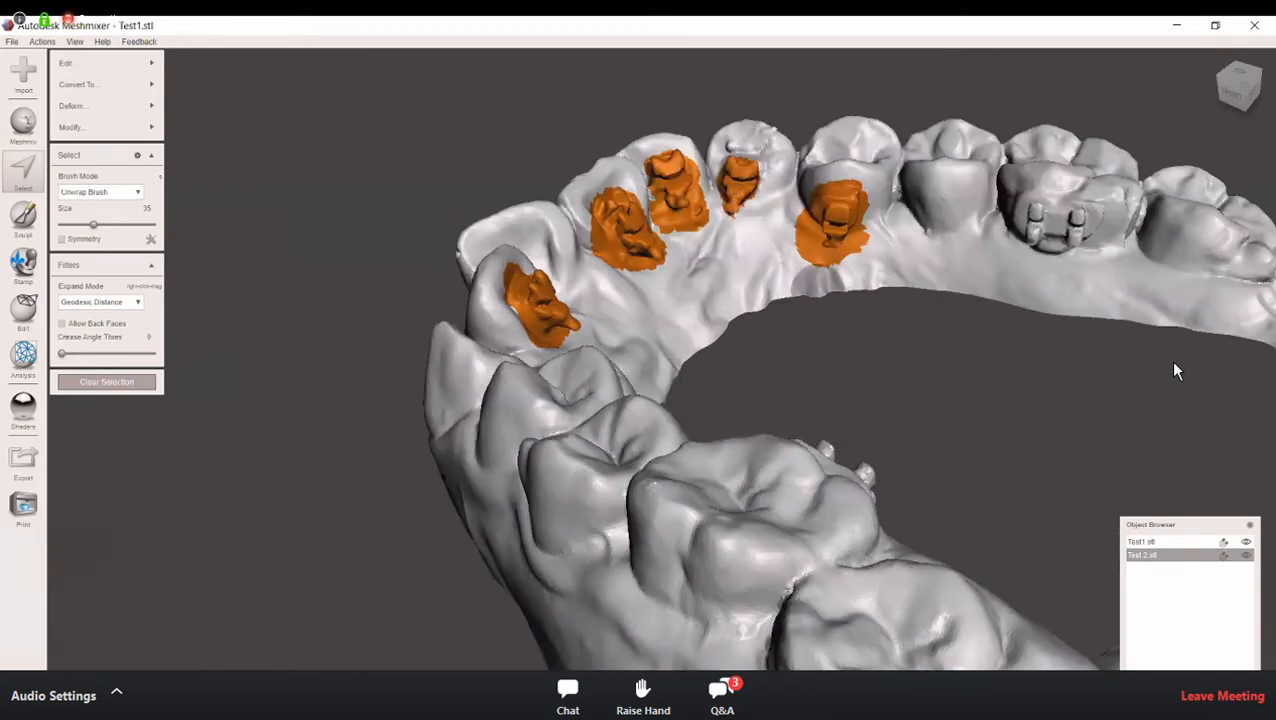
# Step: Add the whole two-post molar bracket on the side opposite the filled premolar to the selection
pyautogui.moveTo(1018, 386); pyautogui.dragTo(566, 342, button='middle')
pyautogui.click(567, 341)
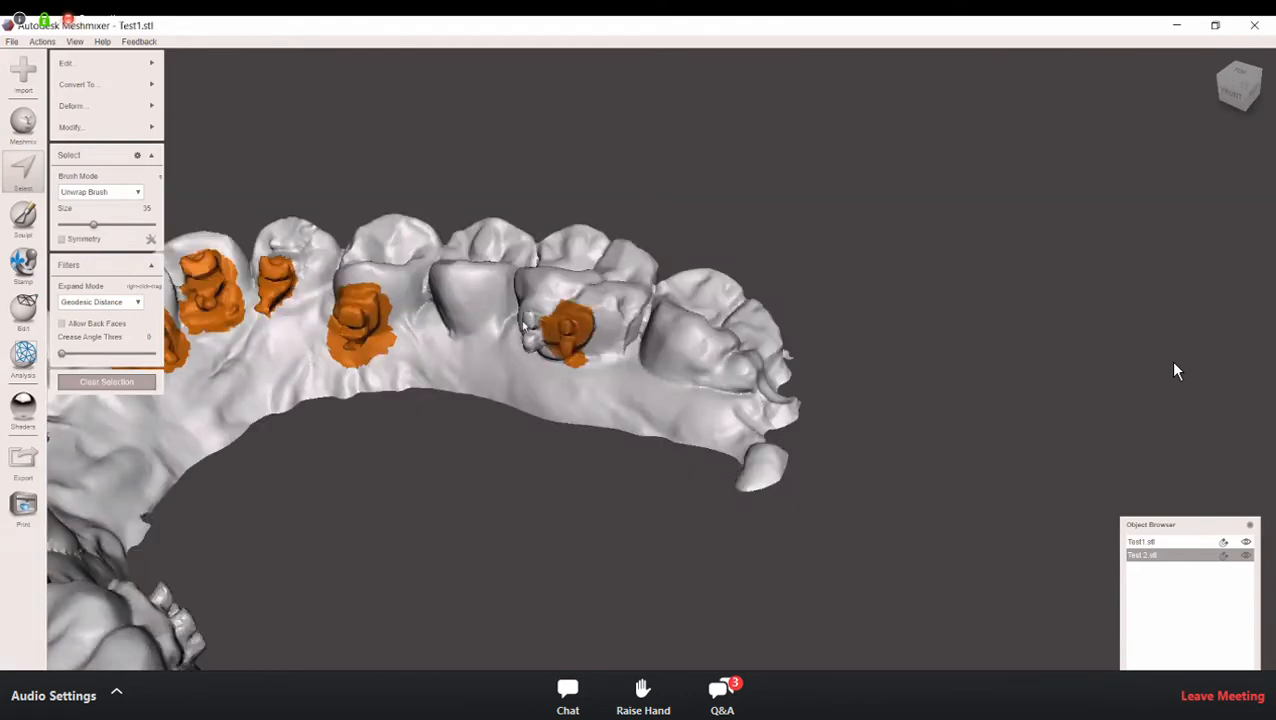
pyautogui.click(523, 328)
pyautogui.click(560, 332)
pyautogui.click(580, 332)
pyautogui.moveTo(595, 367); pyautogui.dragTo(669, 367, button='right')
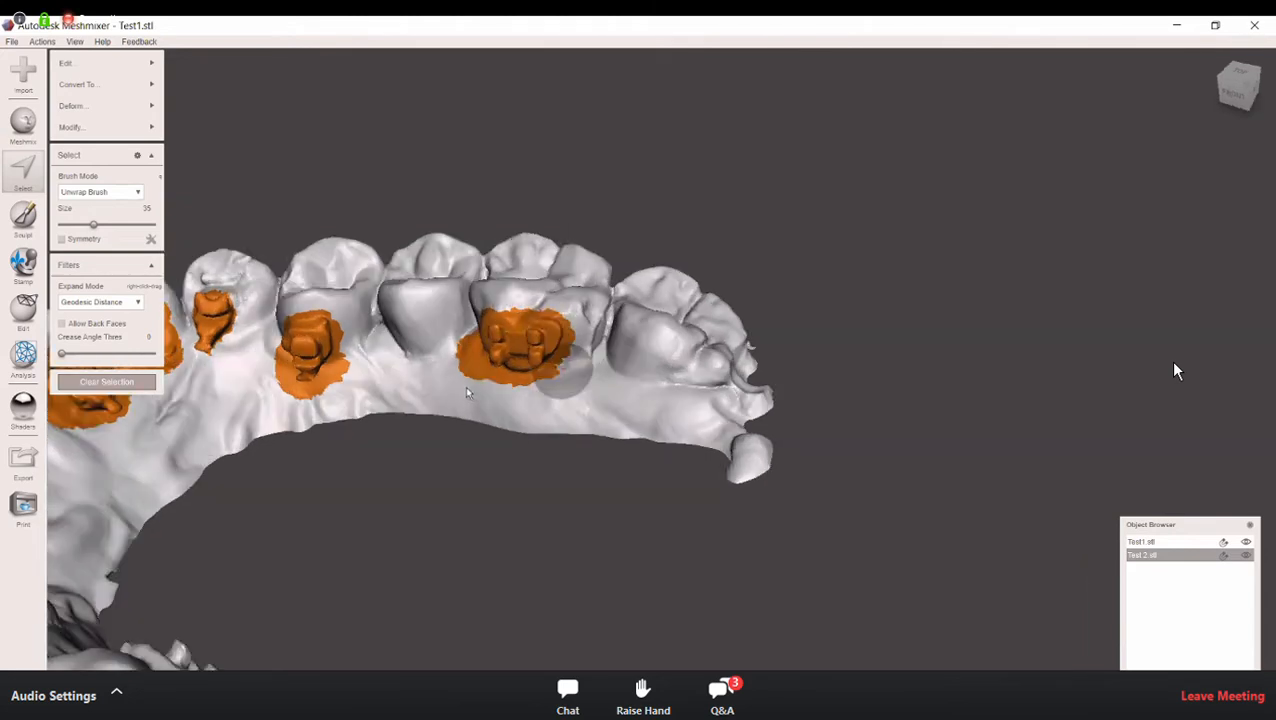
# Step: Add the molar bracket on the same side as the filled premolar to the selection
pyautogui.moveTo(475, 487); pyautogui.dragTo(376, 509, button='right')
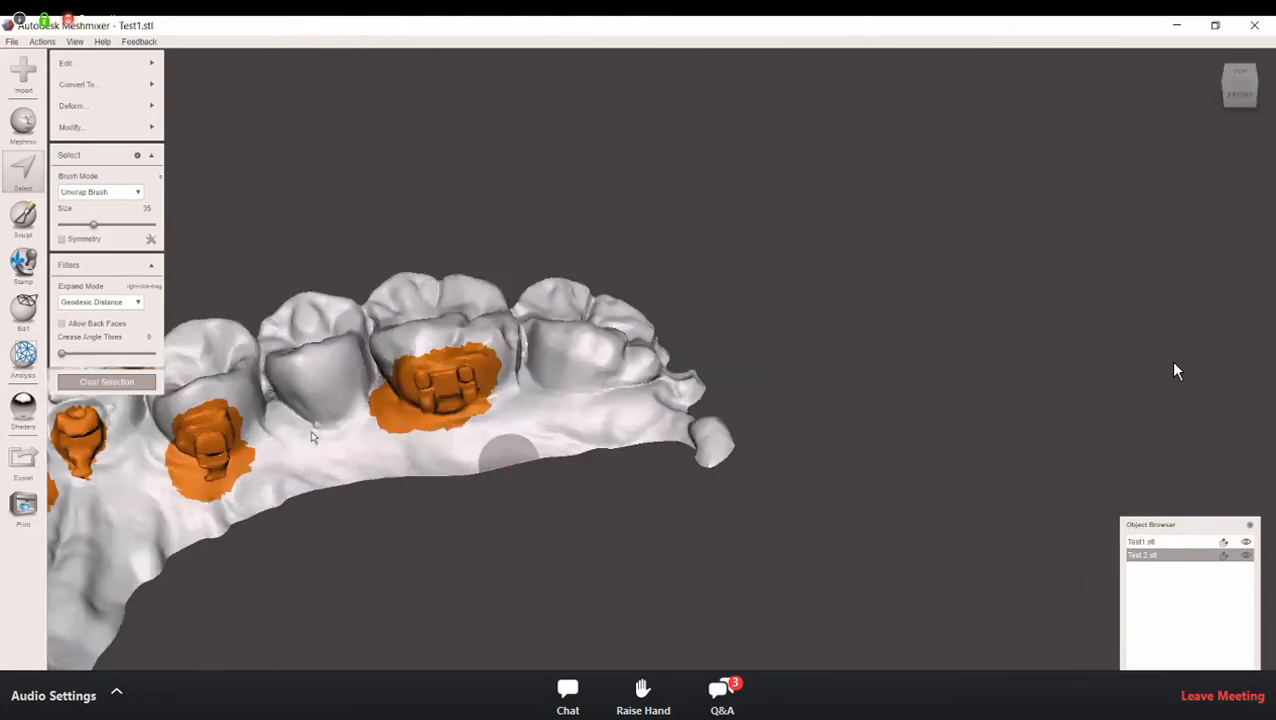
pyautogui.moveTo(313, 433); pyautogui.dragTo(628, 389, button='right')
pyautogui.moveTo(512, 353); pyautogui.dragTo(439, 350, button='right')
pyautogui.click(441, 349)
pyautogui.moveTo(468, 350)
pyautogui.mouseDown()
pyautogui.moveTo(484, 345)
pyautogui.moveTo(461, 369)
pyautogui.moveTo(486, 370)
pyautogui.moveTo(465, 347)
pyautogui.mouseUp()
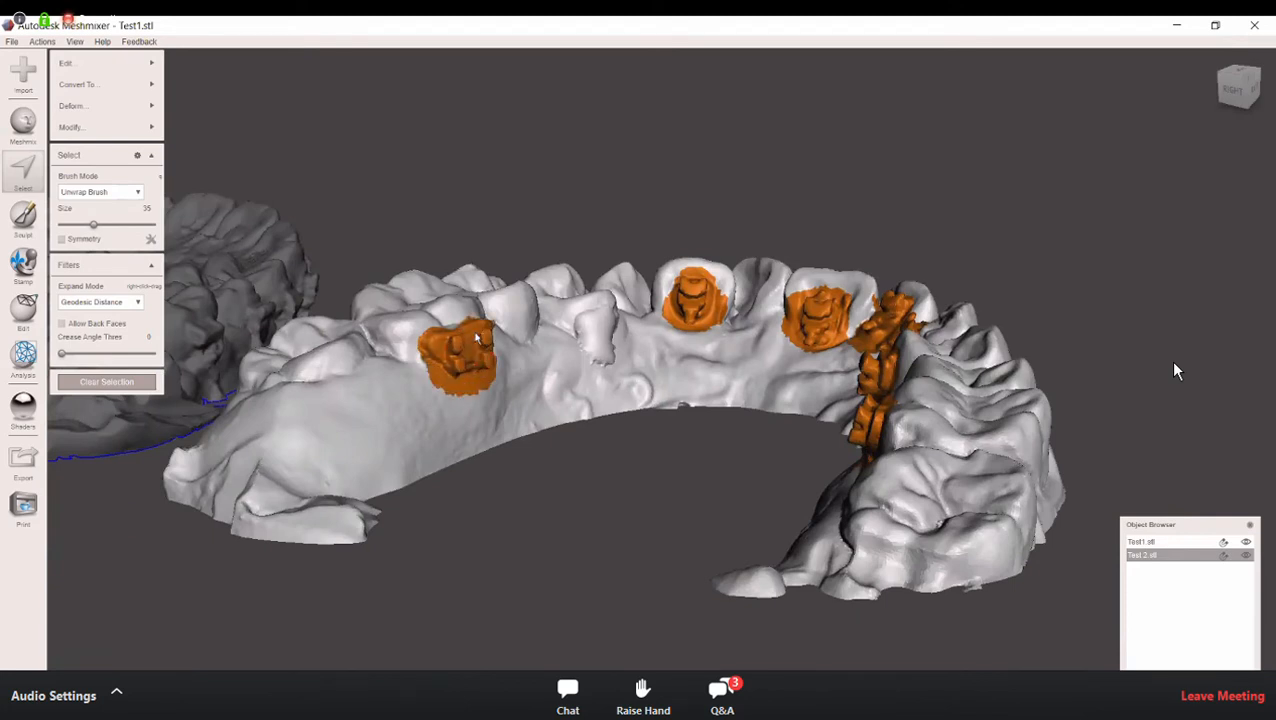
# Step: Check the bracket selections around the arch up close and reduce the selection brush size to 28
pyautogui.moveTo(767, 511); pyautogui.dragTo(793, 440, button='right')
pyautogui.scroll(3, 869, 497)
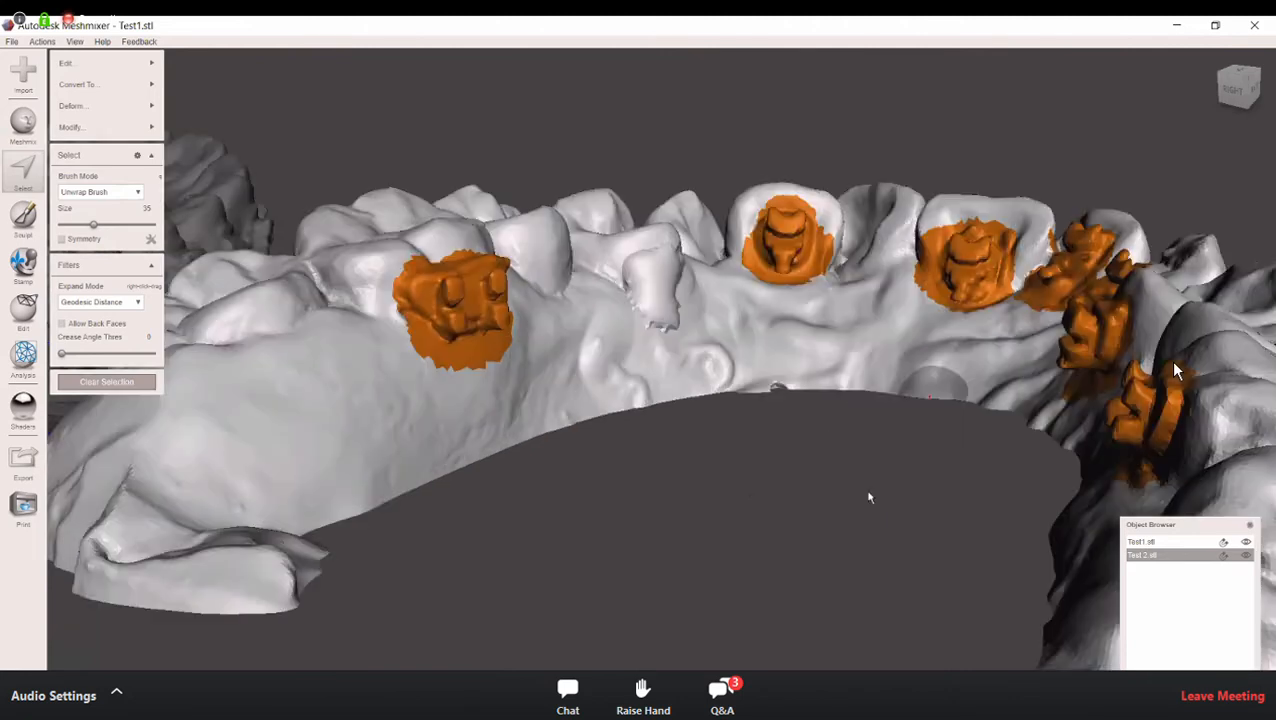
pyautogui.moveTo(406, 415); pyautogui.dragTo(406, 416, button='right')
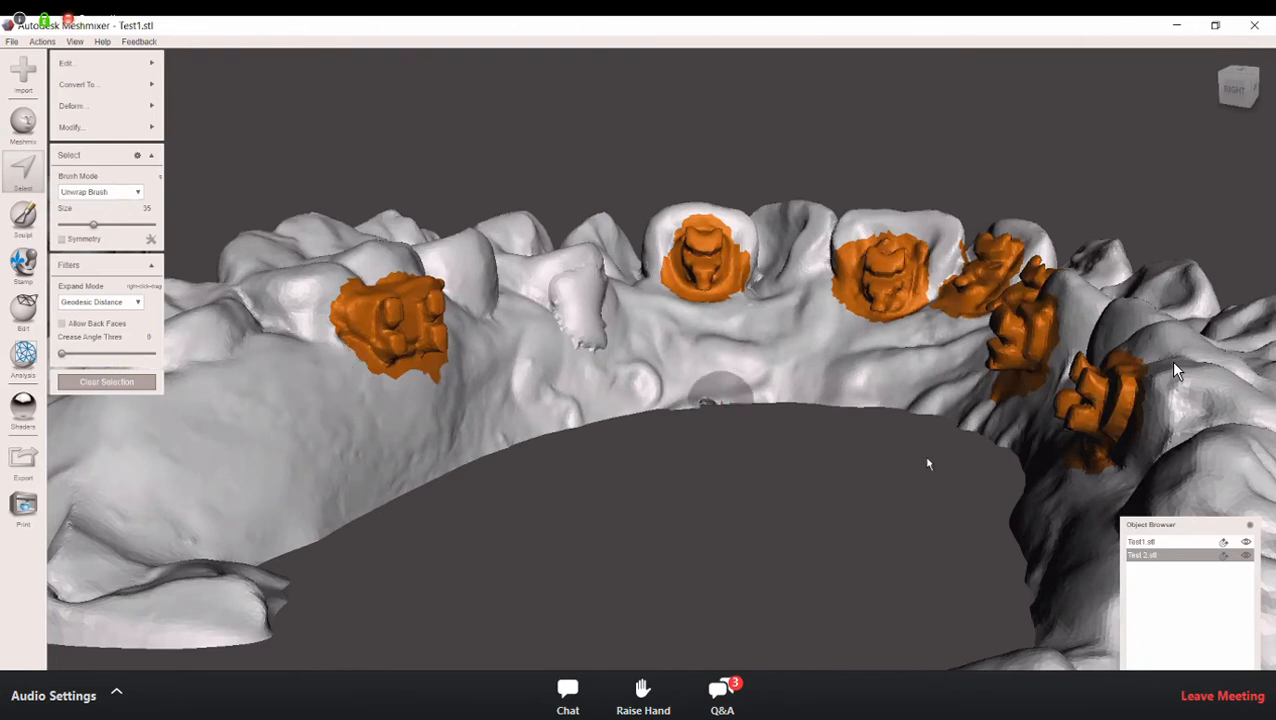
pyautogui.moveTo(923, 455); pyautogui.dragTo(921, 443, button='right')
pyautogui.moveTo(94, 225); pyautogui.dragTo(80, 225)
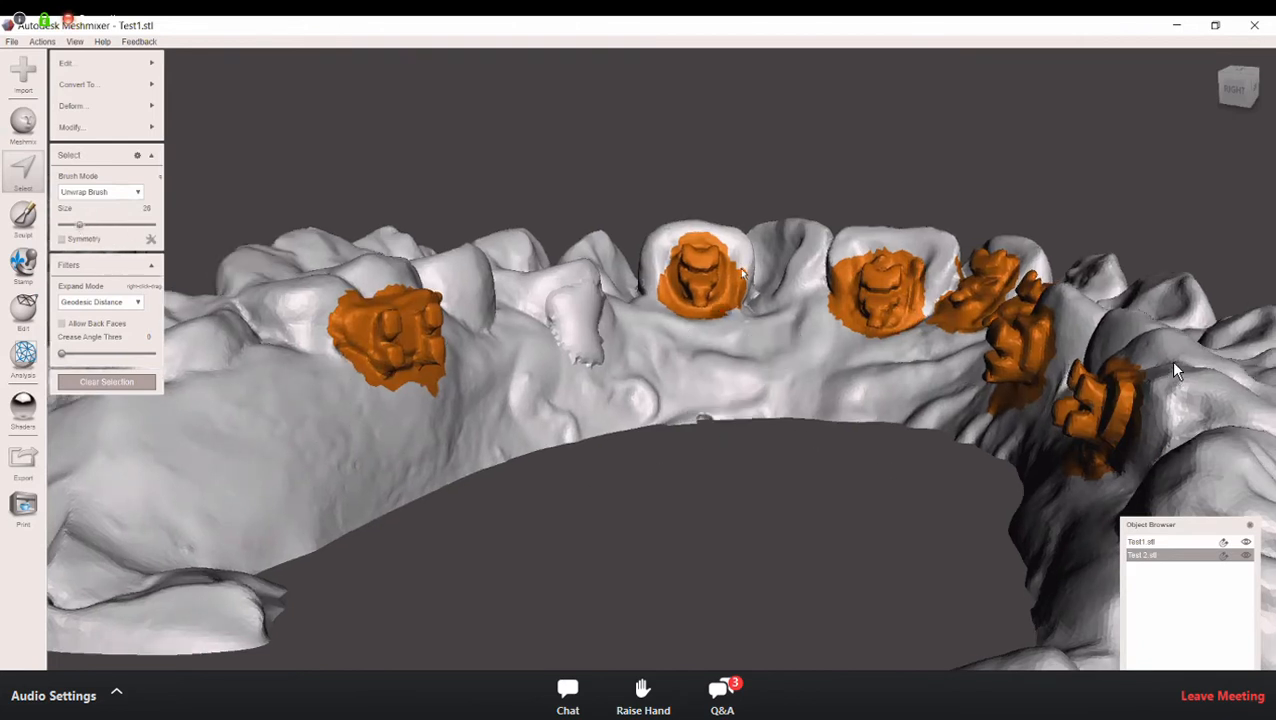
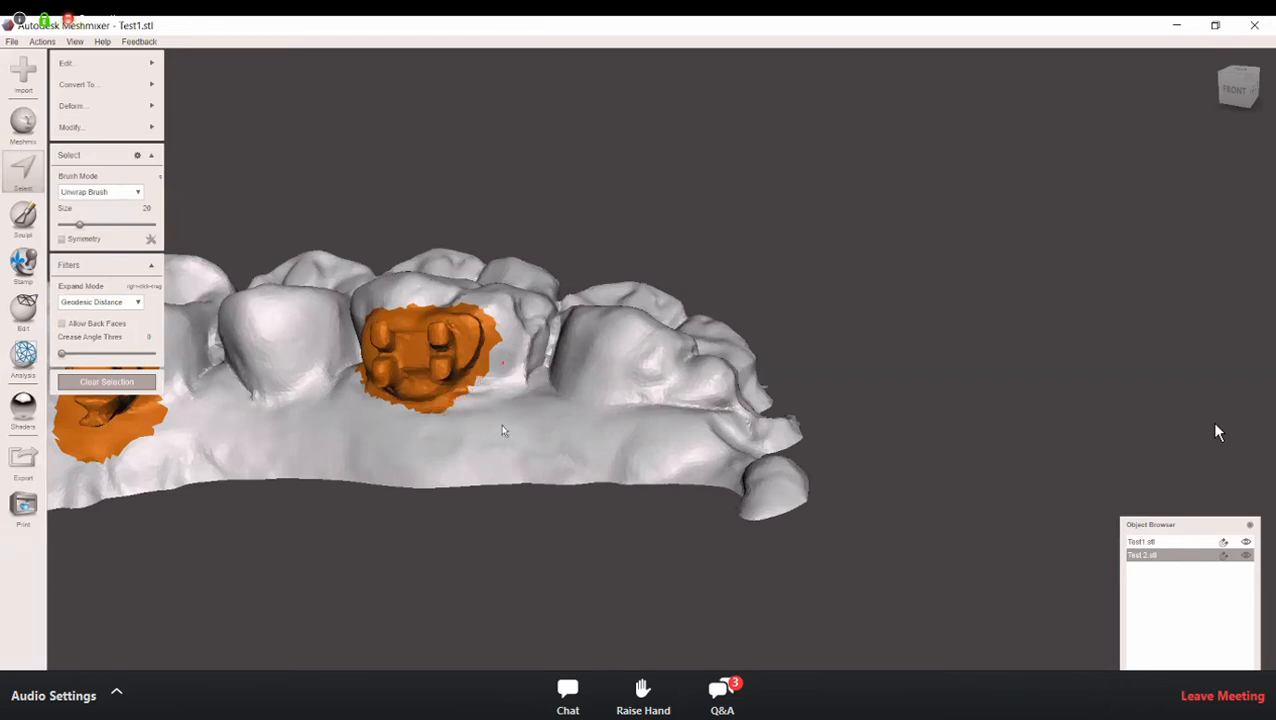
# Step: Trim the excess gum area from the selection around the single bracket on the first premolar near the molar bracket
pyautogui.moveTo(503, 432); pyautogui.dragTo(535, 412, button='right')
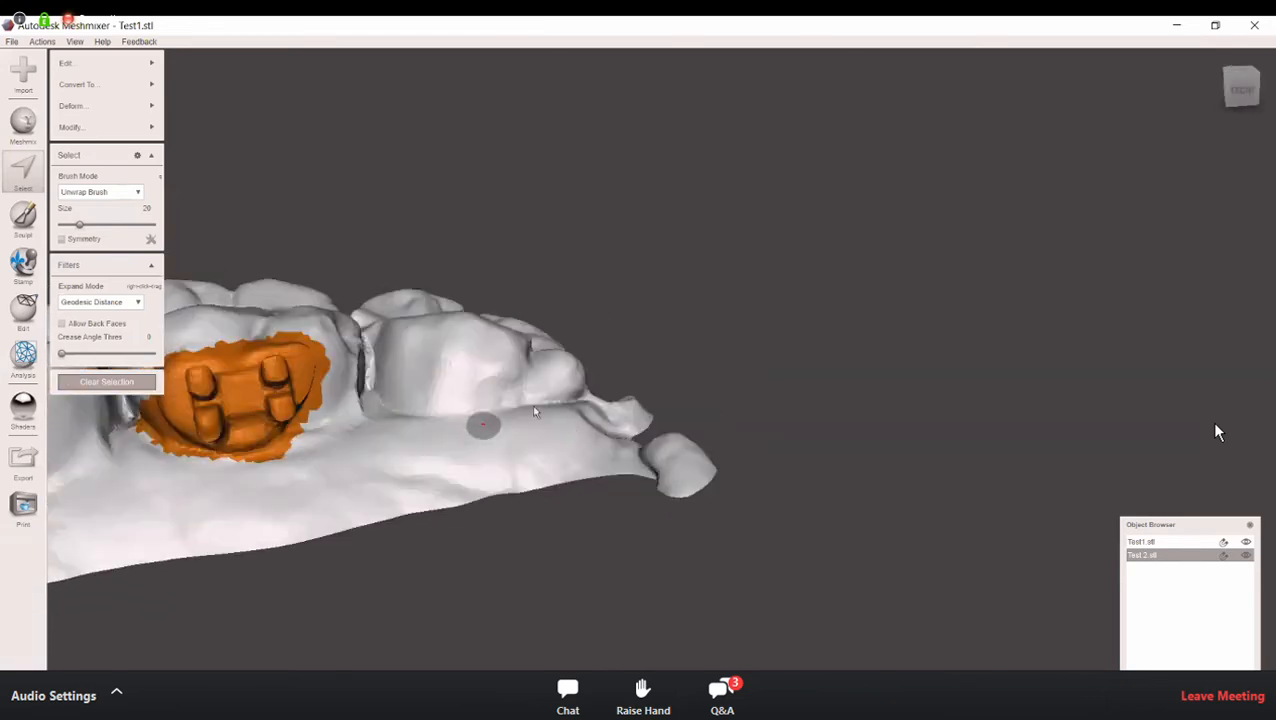
pyautogui.moveTo(490, 422); pyautogui.dragTo(790, 370, button='middle')
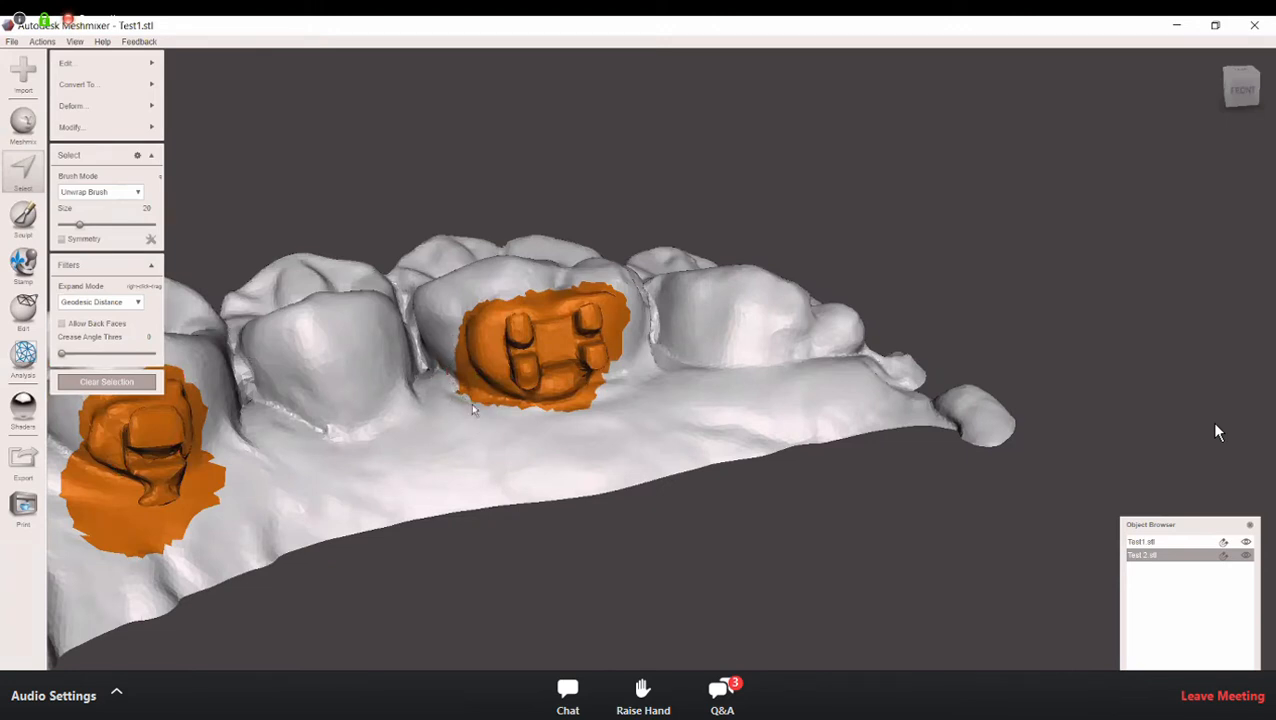
pyautogui.moveTo(386, 486); pyautogui.dragTo(196, 402, button='right')
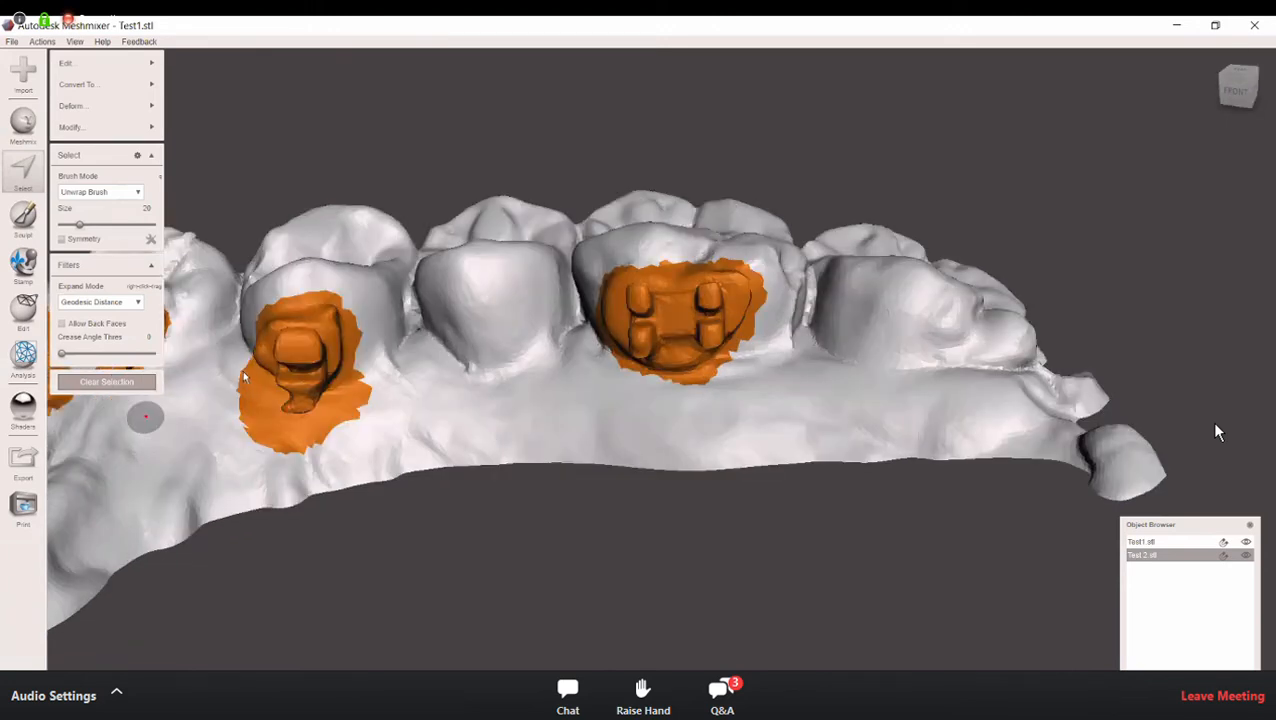
pyautogui.moveTo(237, 380)
pyautogui.keyDown('ctrl'); pyautogui.mouseDown()
pyautogui.moveTo(253, 427)
pyautogui.moveTo(315, 449)
pyautogui.moveTo(352, 398)
pyautogui.moveTo(308, 444)
pyautogui.moveTo(266, 437)
pyautogui.moveTo(255, 420)
pyautogui.mouseUp(); pyautogui.keyUp('ctrl')
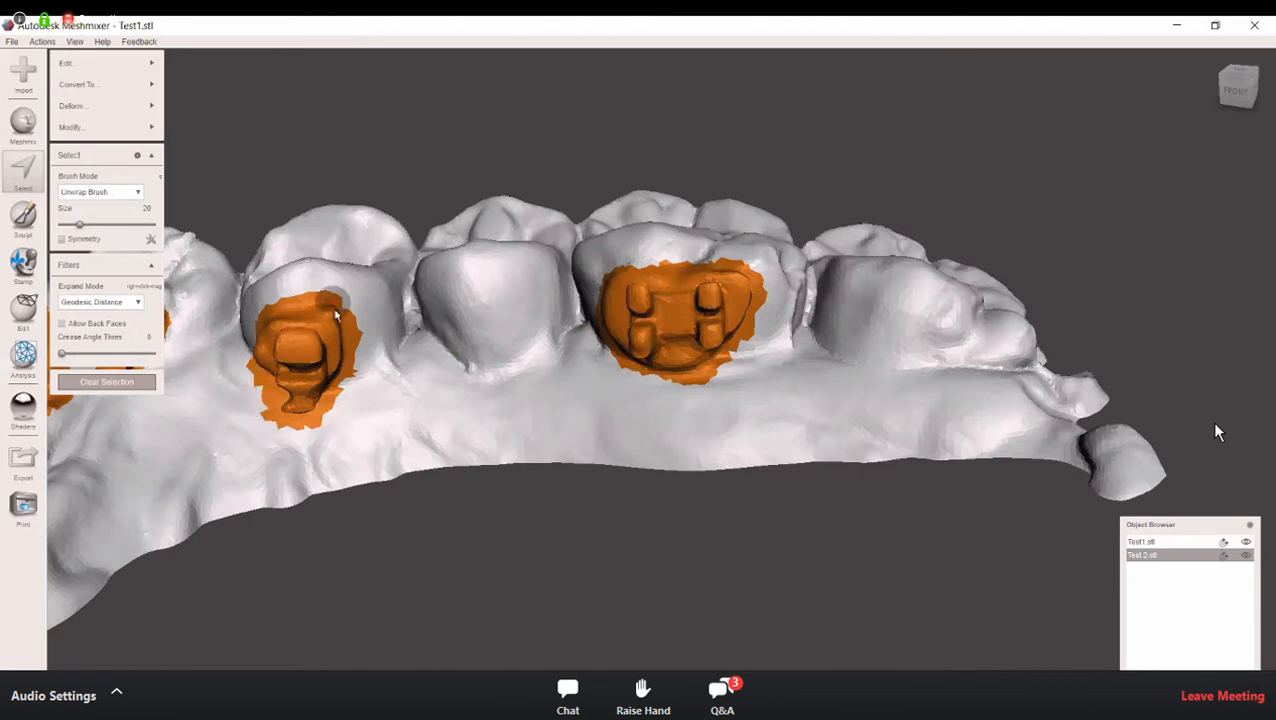
pyautogui.moveTo(235, 435); pyautogui.dragTo(164, 480, button='right')
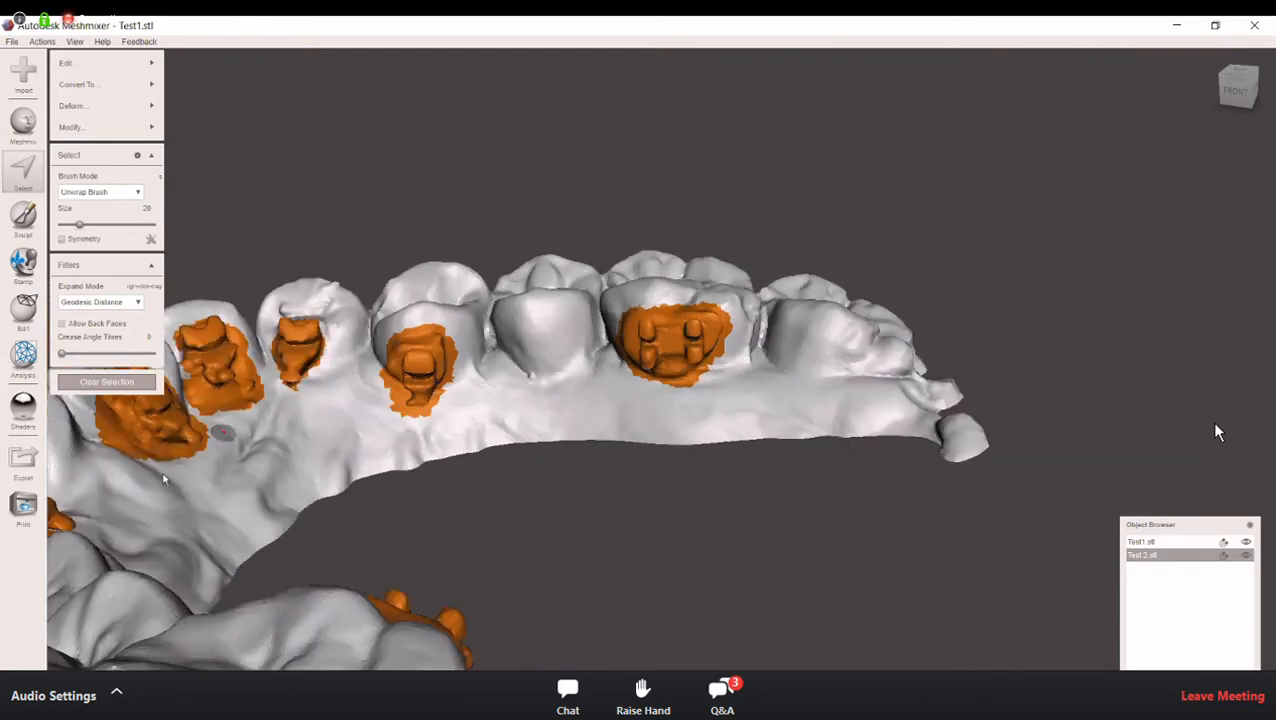
# Step: Refine the selection edges around the incisor brackets, trimming excess tooth and gum surface while keeping the brackets covered
pyautogui.moveTo(440, 390); pyautogui.dragTo(412, 578, button='right')
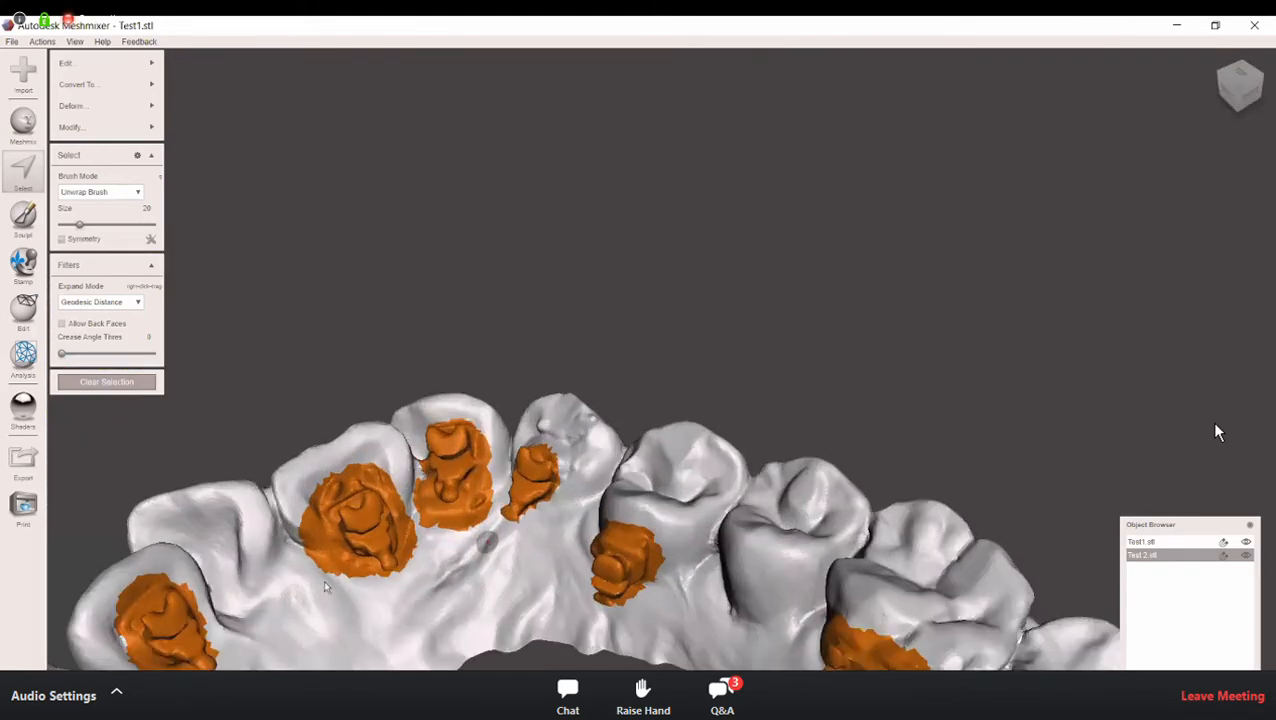
pyautogui.scroll(3, 311, 574)
pyautogui.moveTo(313, 575); pyautogui.dragTo(321, 606, button='right')
pyautogui.moveTo(336, 619)
pyautogui.keyDown('ctrl'); pyautogui.mouseDown()
pyautogui.moveTo(380, 625)
pyautogui.moveTo(419, 573)
pyautogui.moveTo(425, 512)
pyautogui.moveTo(402, 578)
pyautogui.mouseUp(); pyautogui.keyUp('ctrl')
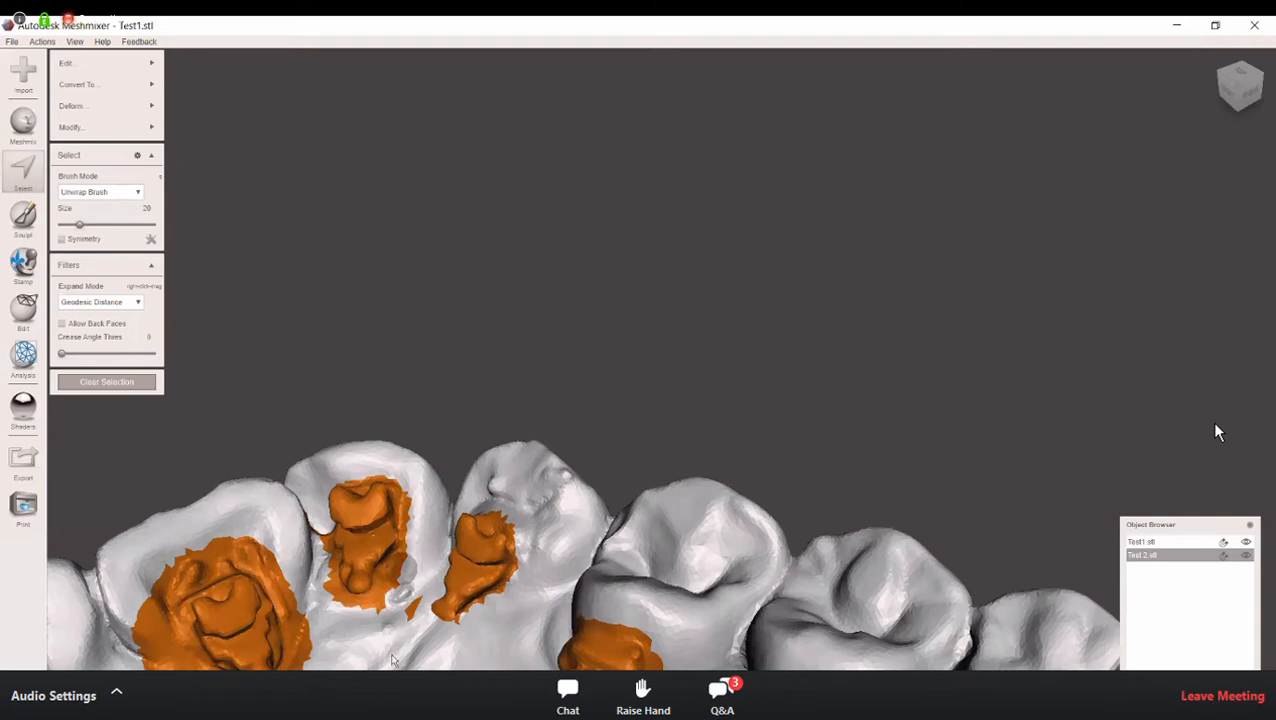
pyautogui.moveTo(451, 478); pyautogui.dragTo(458, 453, button='right')
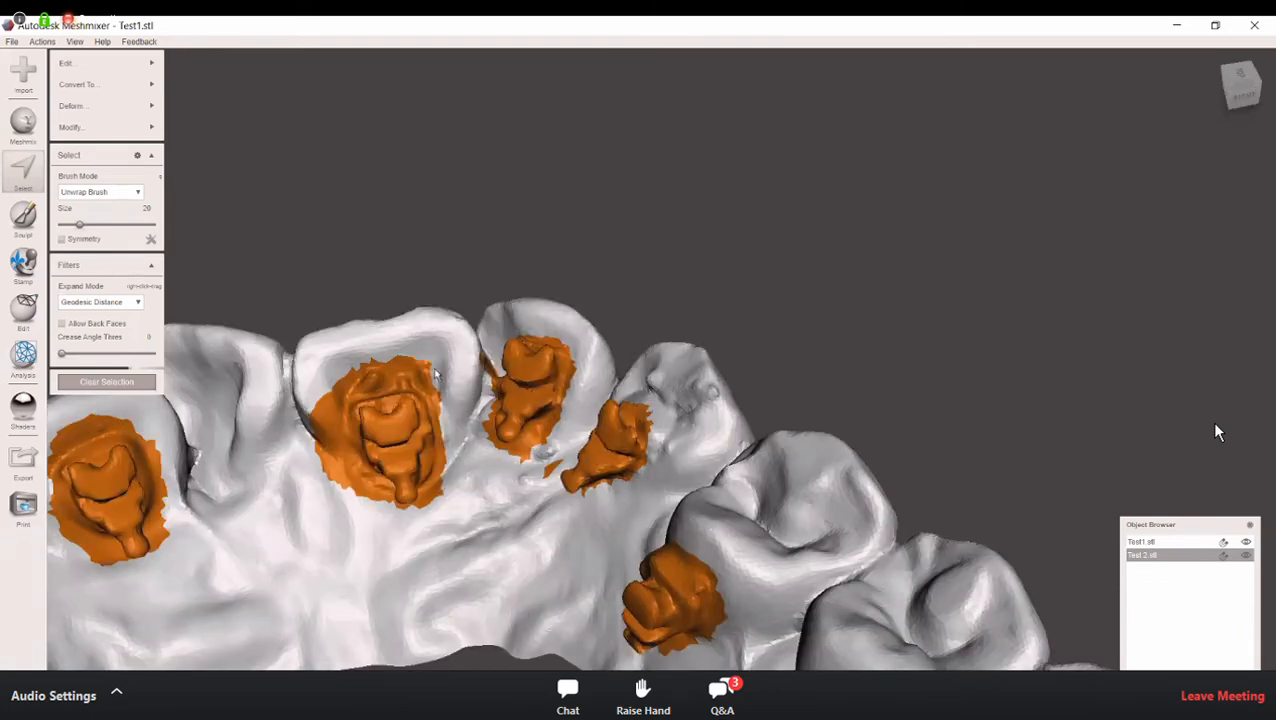
pyautogui.moveTo(405, 362)
pyautogui.keyDown('ctrl'); pyautogui.mouseDown()
pyautogui.moveTo(361, 369)
pyautogui.moveTo(315, 412)
pyautogui.moveTo(321, 459)
pyautogui.moveTo(356, 512)
pyautogui.moveTo(419, 535)
pyautogui.mouseUp(); pyautogui.keyUp('ctrl')
pyautogui.scroll(-2, 395, 585)
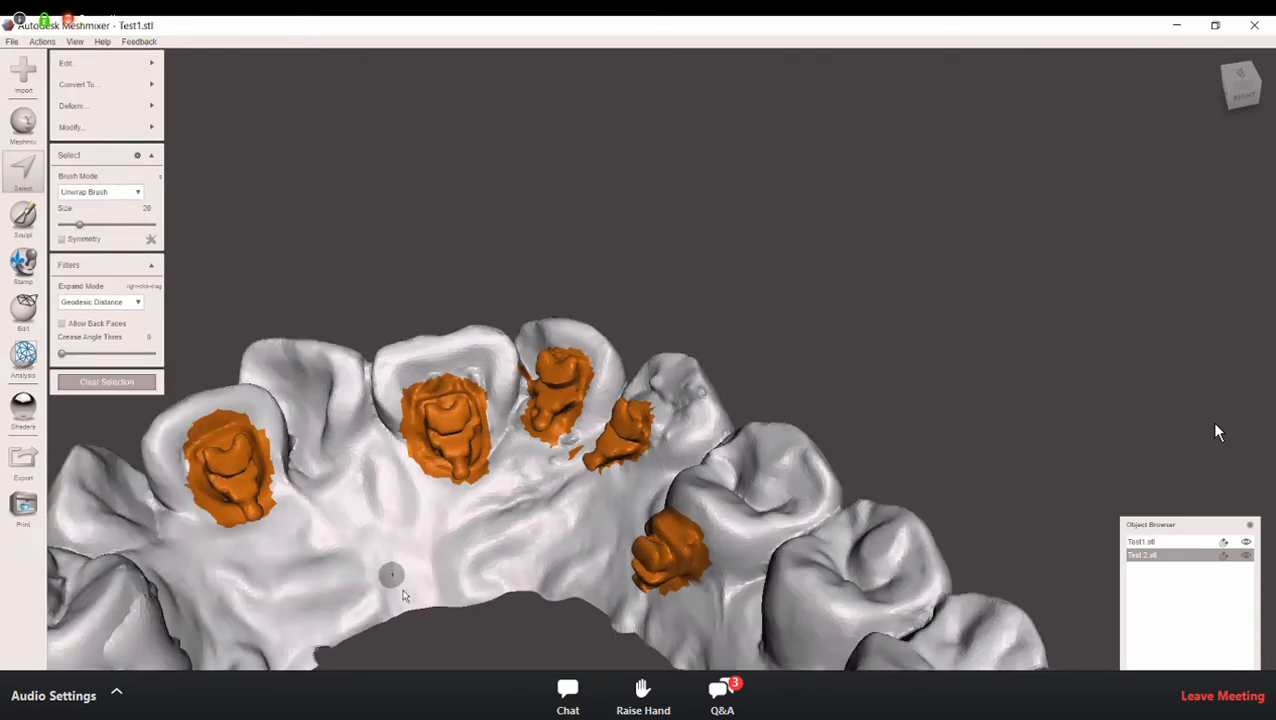
pyautogui.scroll(-2, 445, 632)
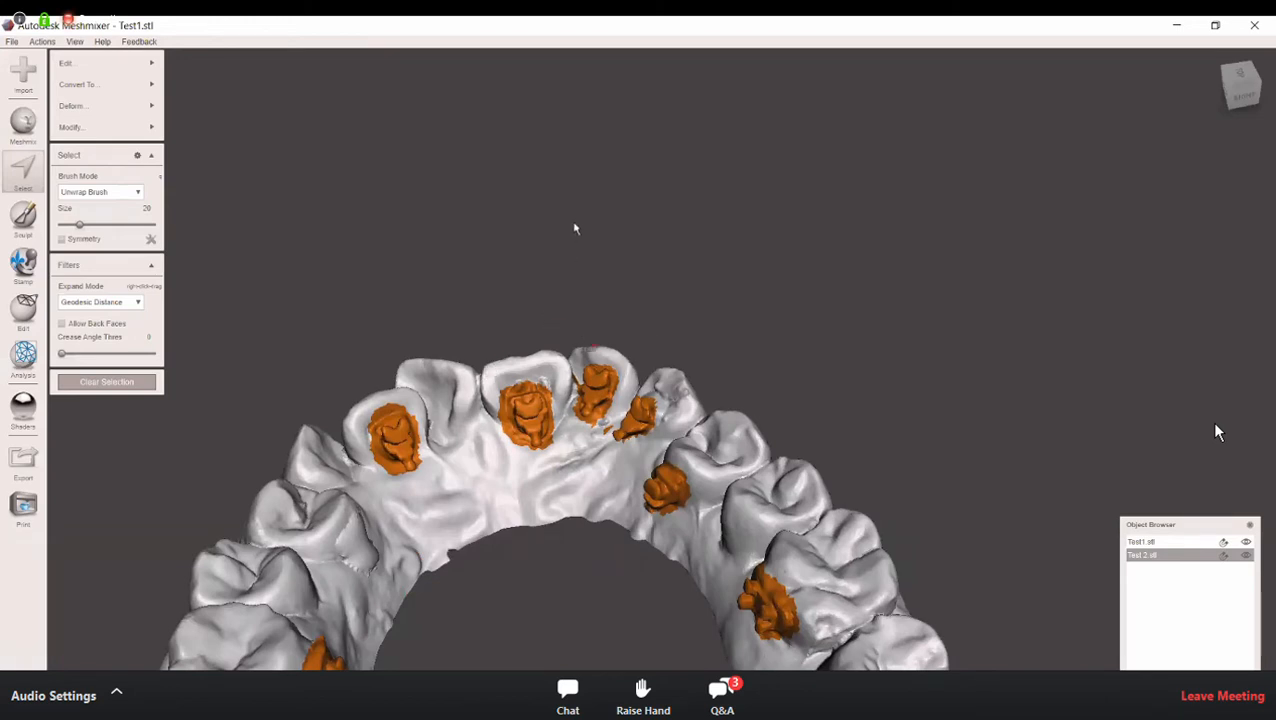
# Step: Smooth the boundaries of all bracket selections around the arch with Smooth Boundary
pyautogui.moveTo(611, 390); pyautogui.dragTo(665, 190, button='middle')
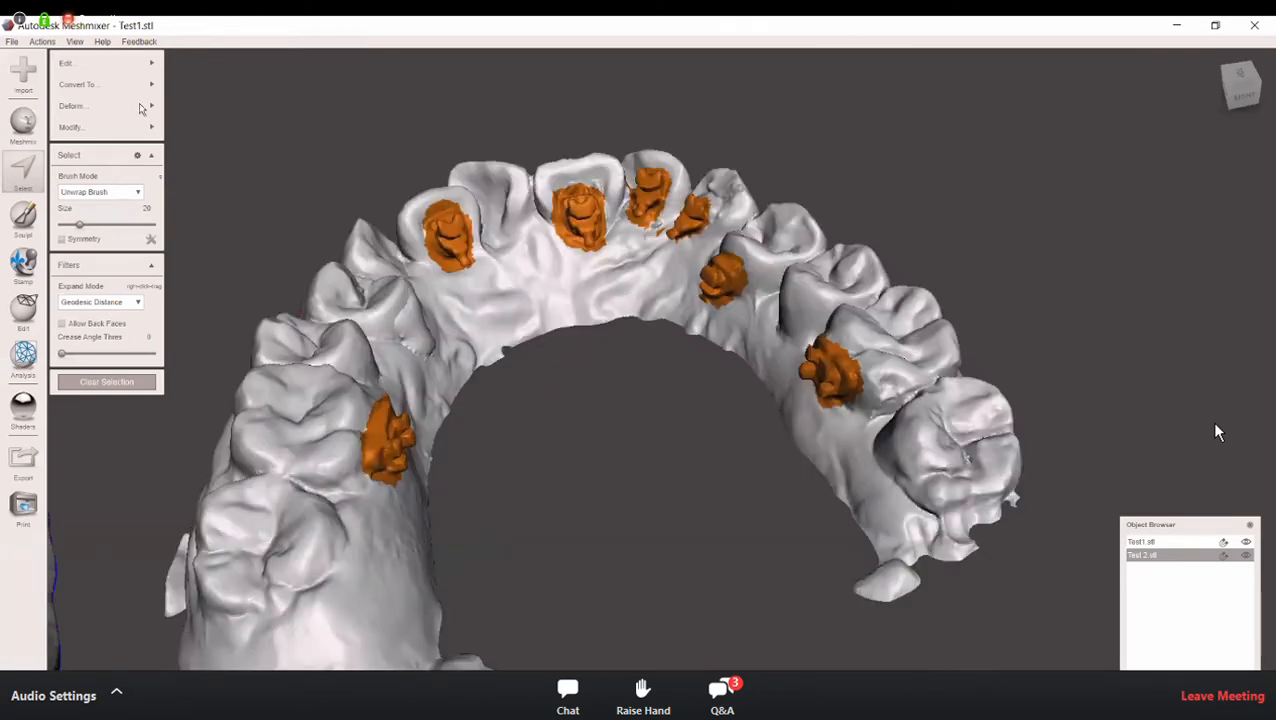
pyautogui.moveTo(143, 92)
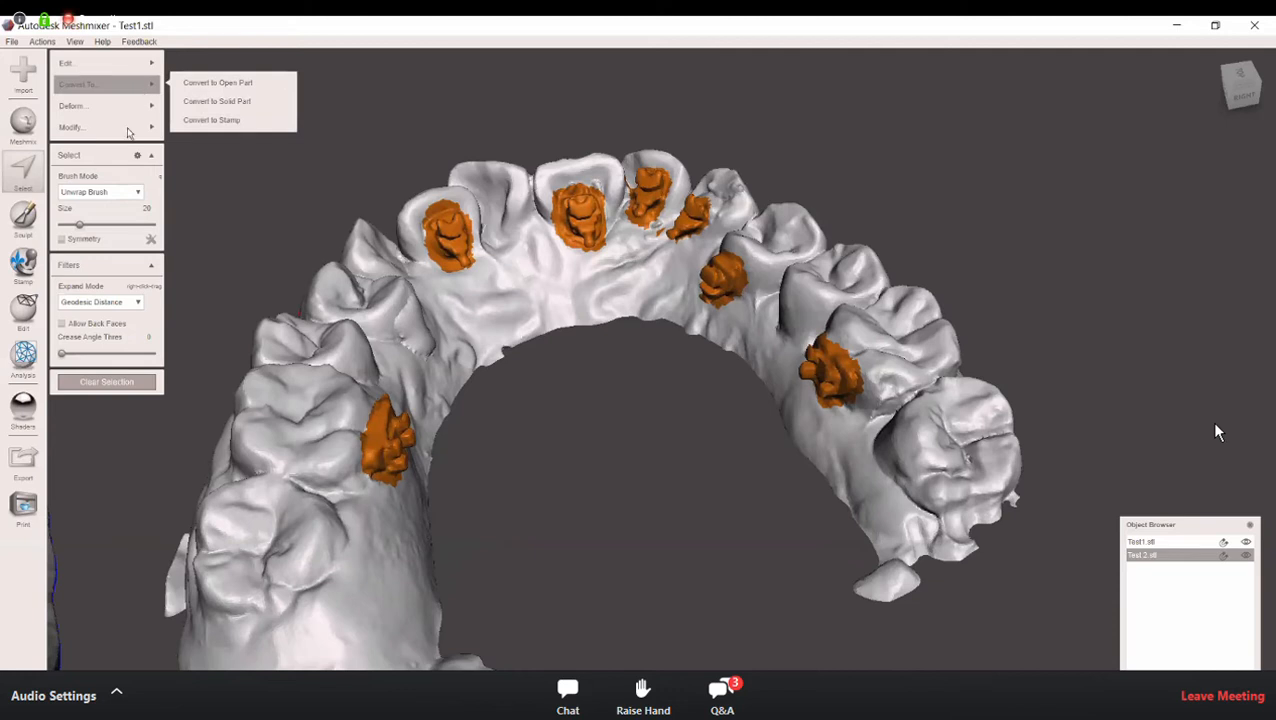
pyautogui.moveTo(127, 133)
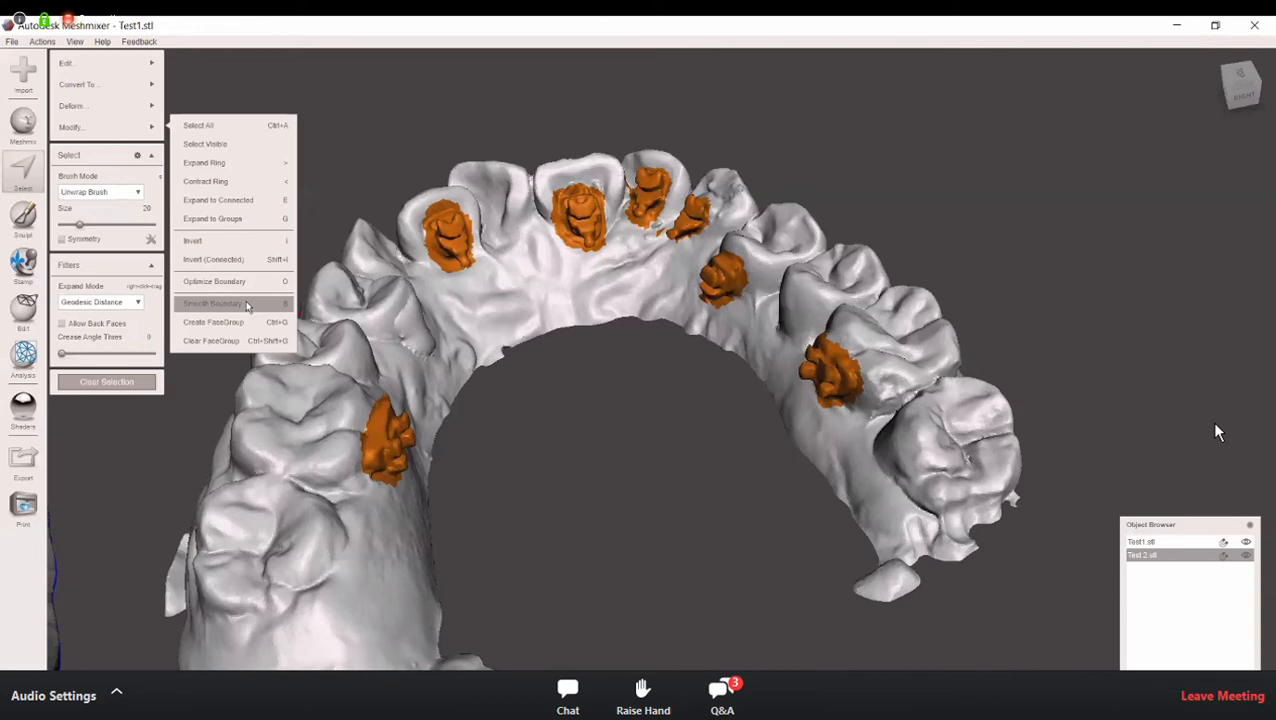
pyautogui.moveTo(698, 420); pyautogui.dragTo(681, 457, button='right')
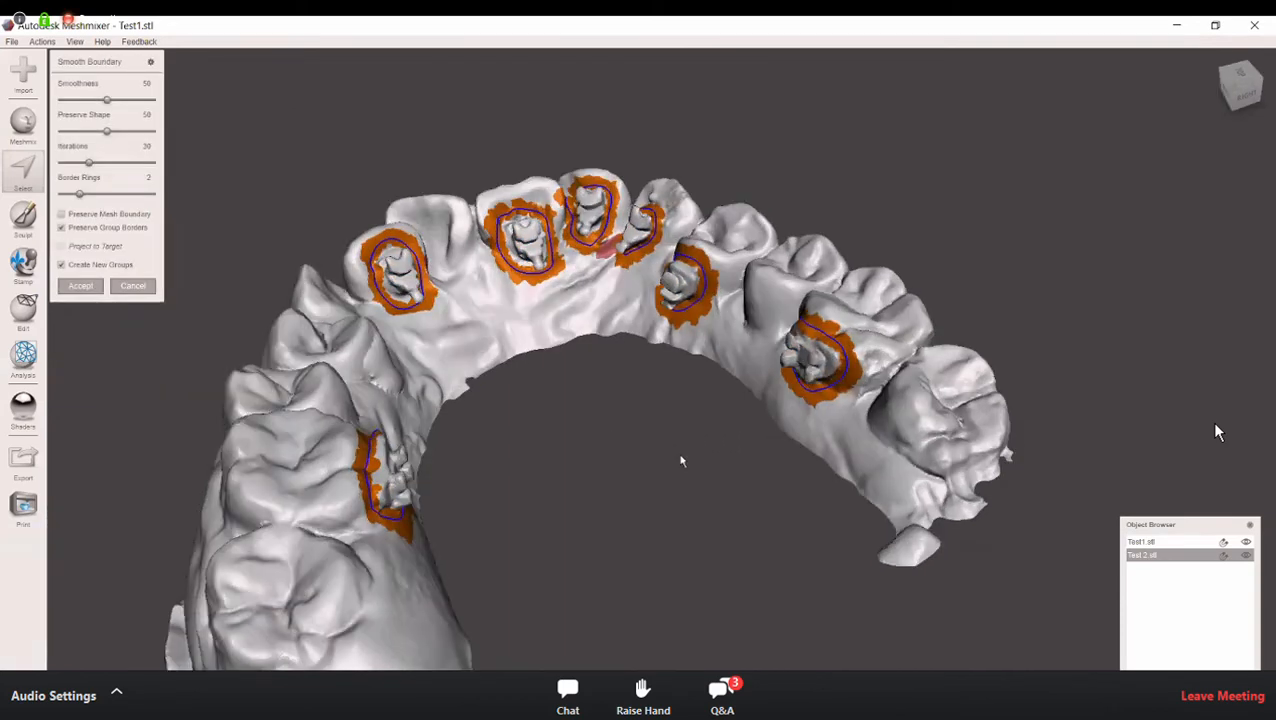
pyautogui.moveTo(572, 407); pyautogui.dragTo(282, 328, button='right')
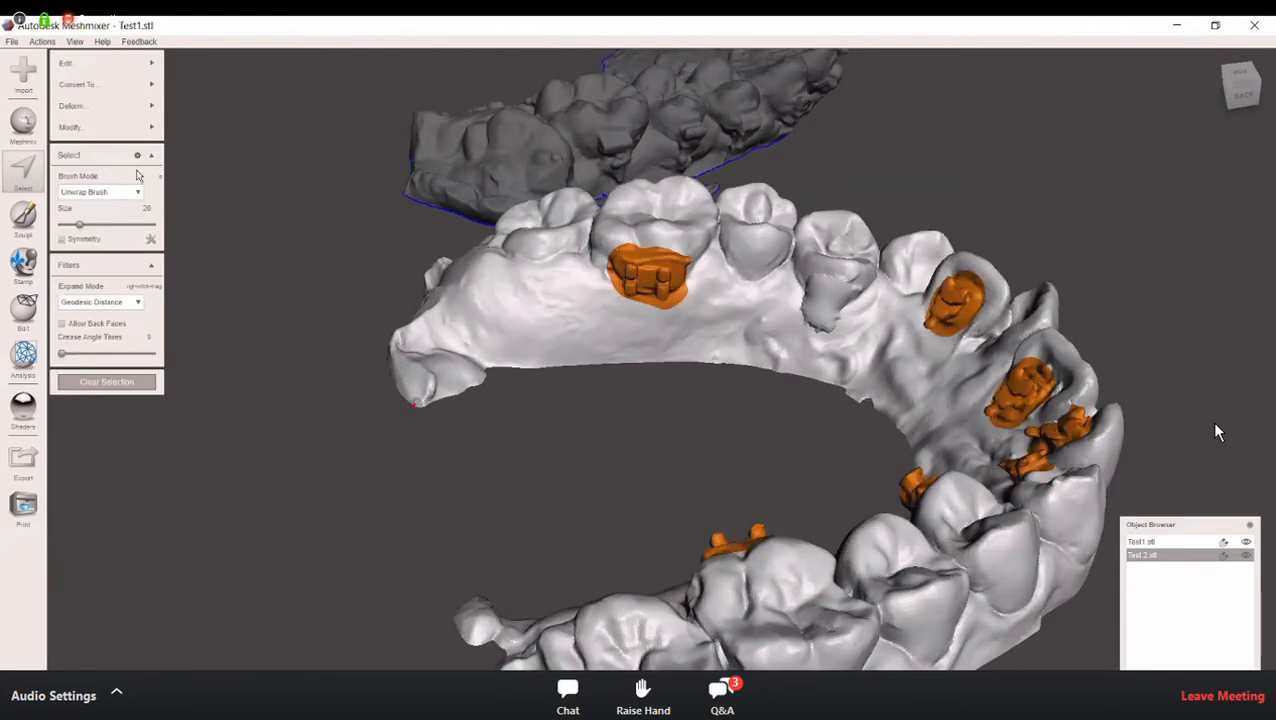
# Step: Remove all selected brackets from the arch with Erase & Fill and clear the selection
pyautogui.moveTo(425, 297); pyautogui.dragTo(510, 290, button='right')
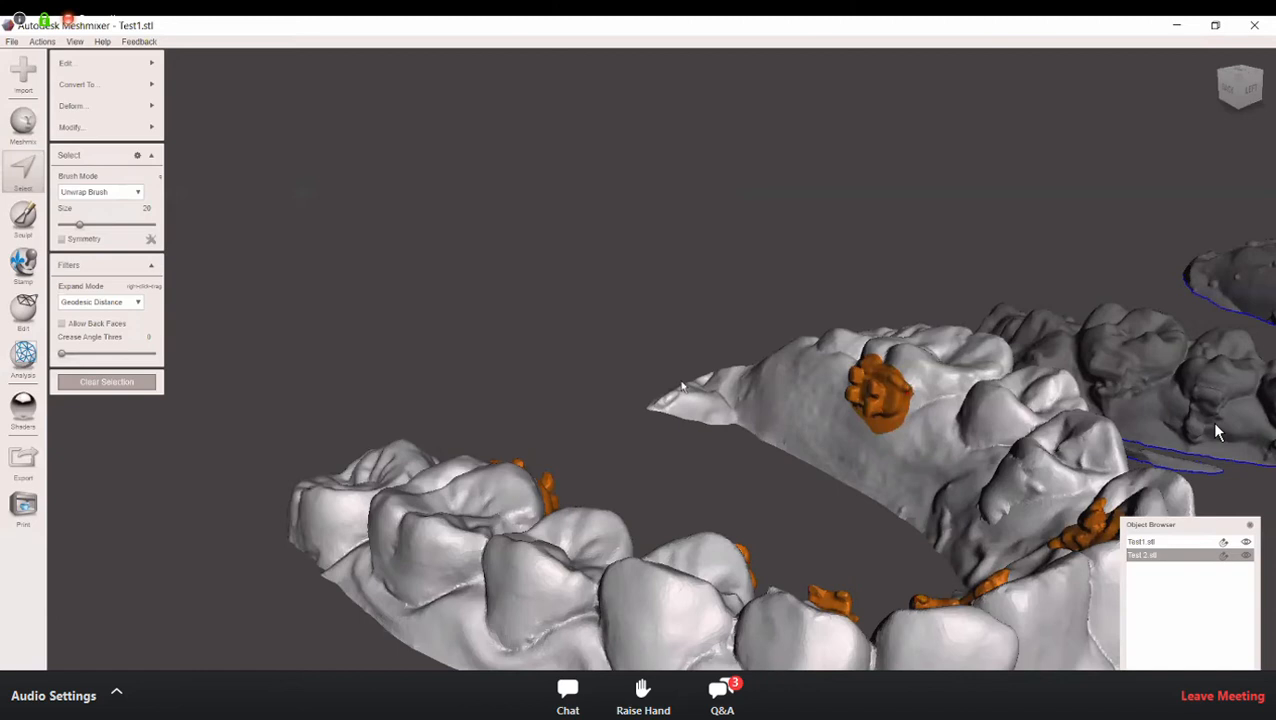
pyautogui.moveTo(855, 454); pyautogui.dragTo(854, 497, button='right')
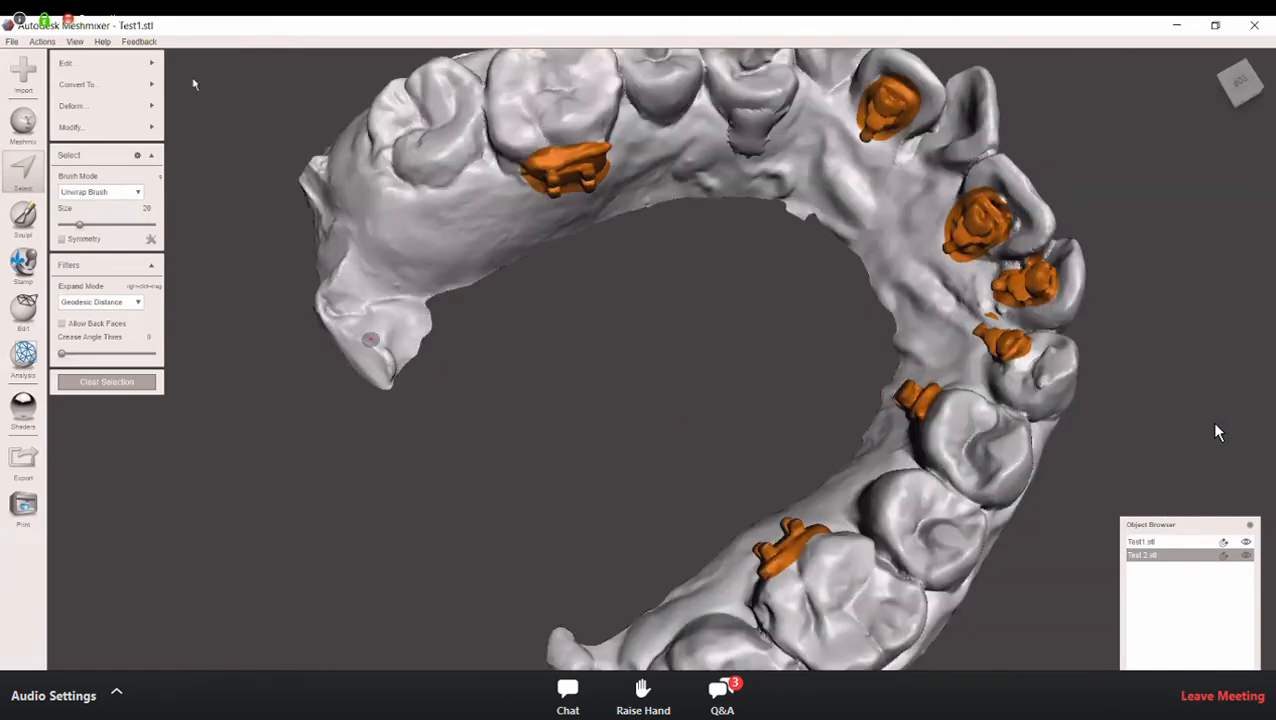
pyautogui.click(110, 68)
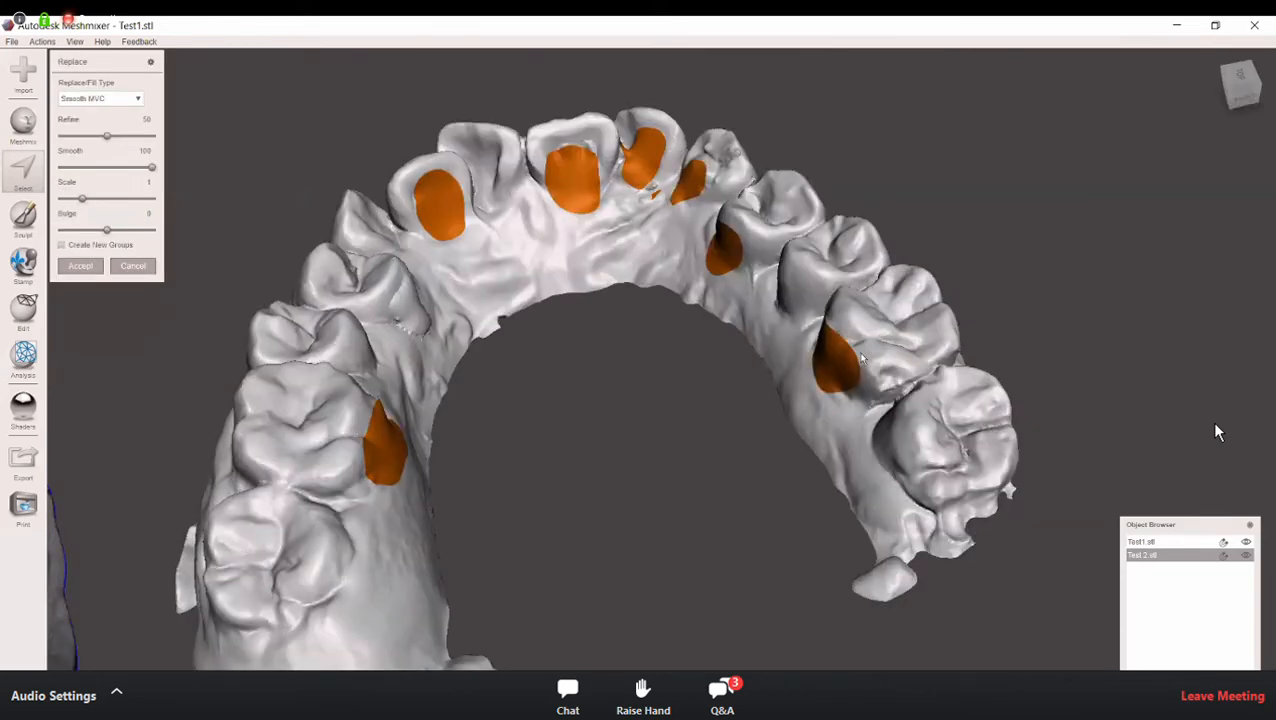
pyautogui.moveTo(852, 368)
pyautogui.mouseDown(button='right')
pyautogui.moveTo(836, 376)
pyautogui.moveTo(840, 355)
pyautogui.mouseUp(button='right')
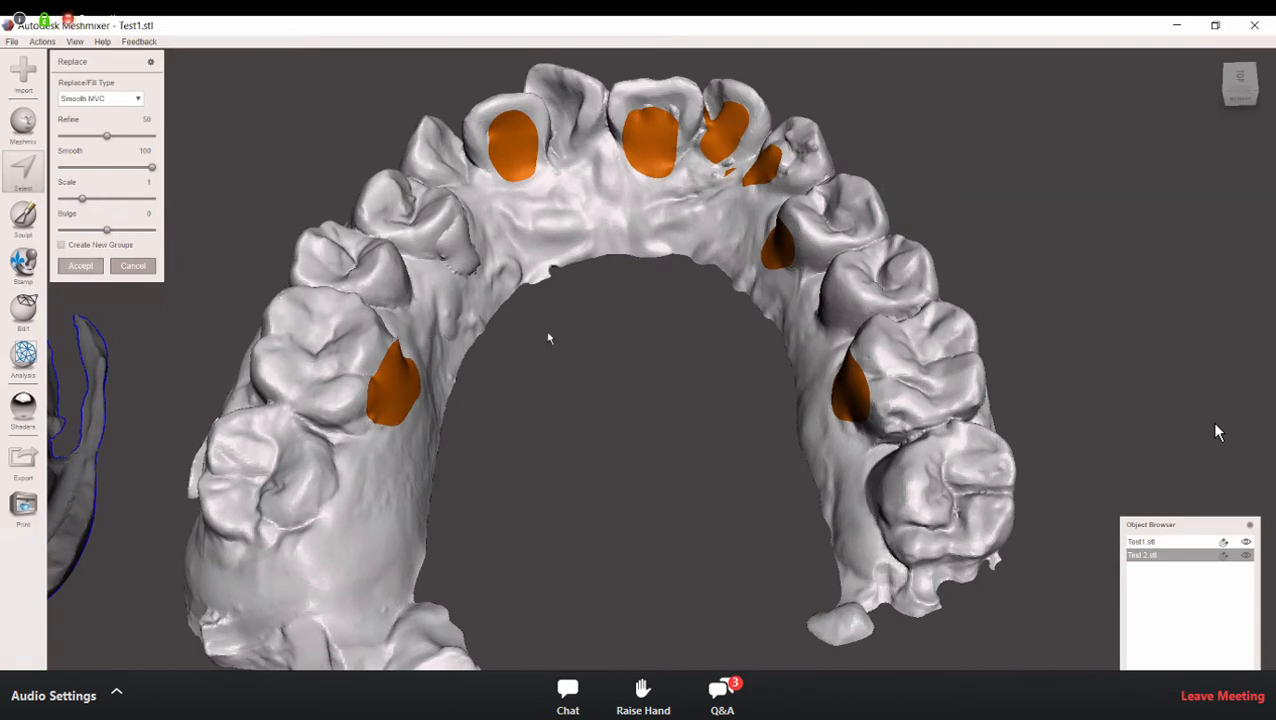
pyautogui.press('Return')
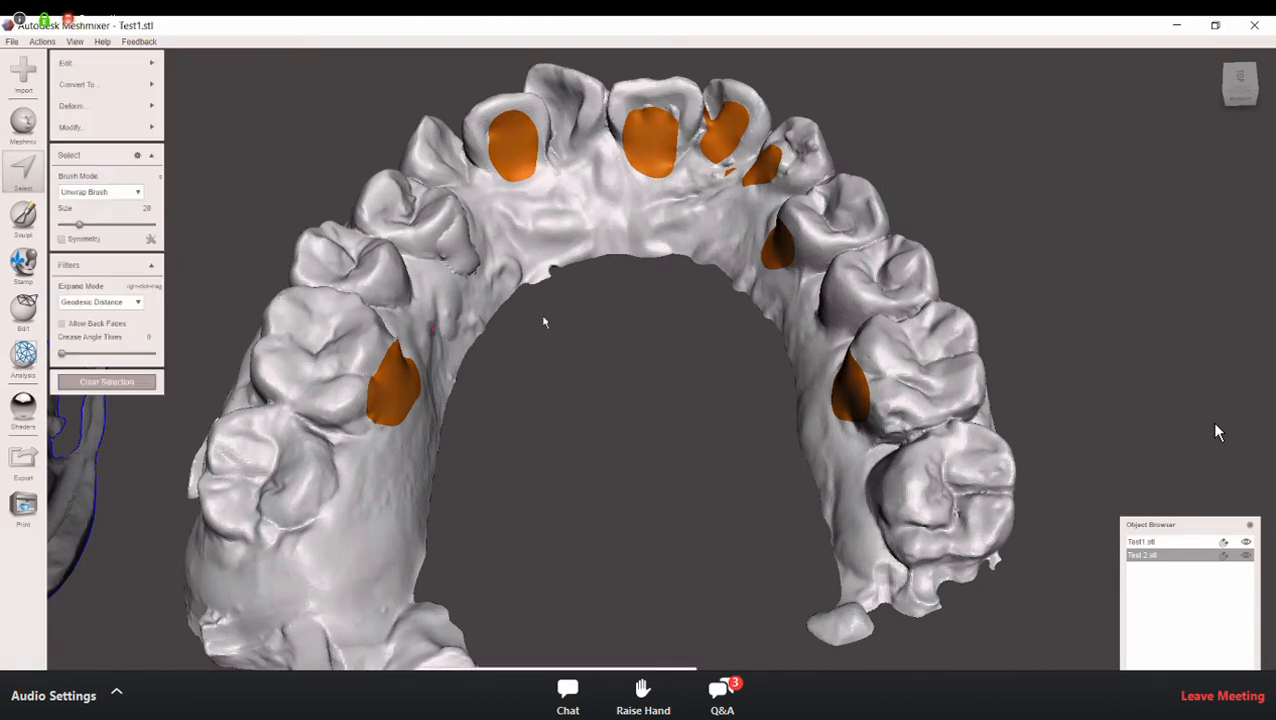
pyautogui.click(106, 382)
# Step: Select the leftover bump on the inner side of the previously filled premolar and replace it with Erase & Fill
pyautogui.moveTo(479, 328); pyautogui.dragTo(500, 182, button='right')
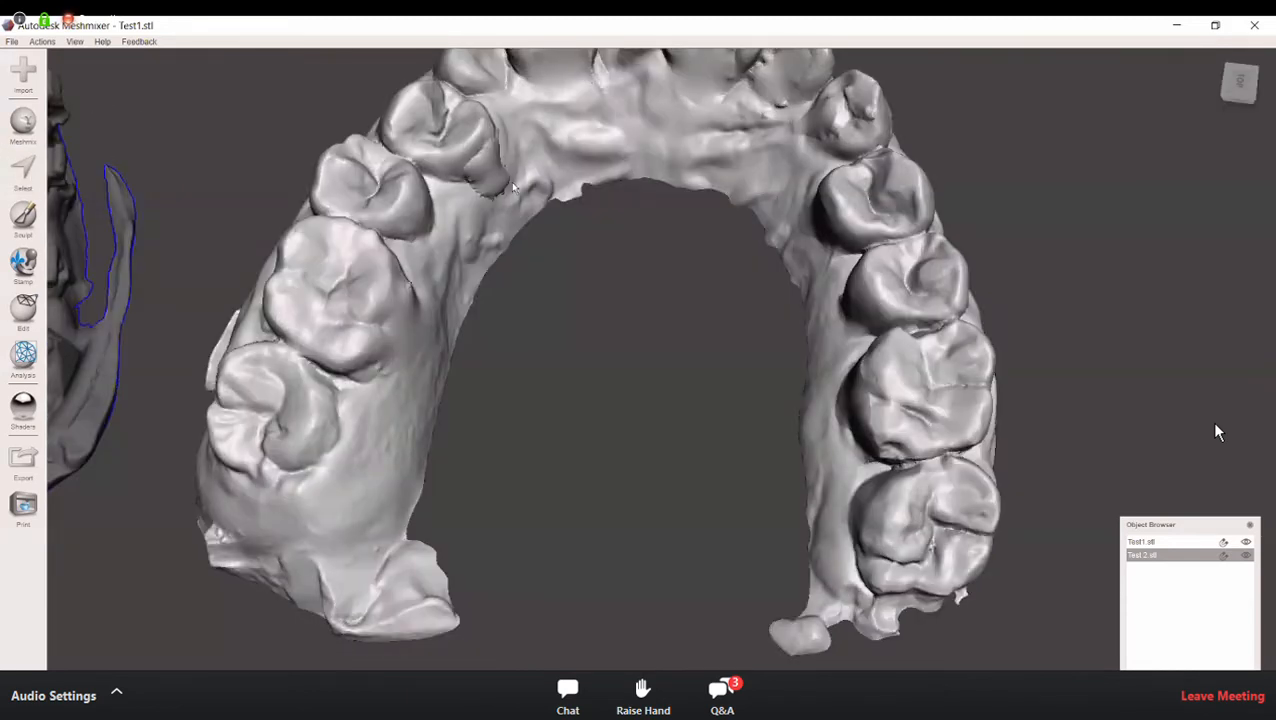
pyautogui.moveTo(474, 197)
pyautogui.mouseDown()
pyautogui.moveTo(496, 169)
pyautogui.moveTo(501, 191)
pyautogui.moveTo(482, 180)
pyautogui.moveTo(500, 164)
pyautogui.moveTo(466, 176)
pyautogui.moveTo(492, 162)
pyautogui.moveTo(478, 146)
pyautogui.mouseUp()
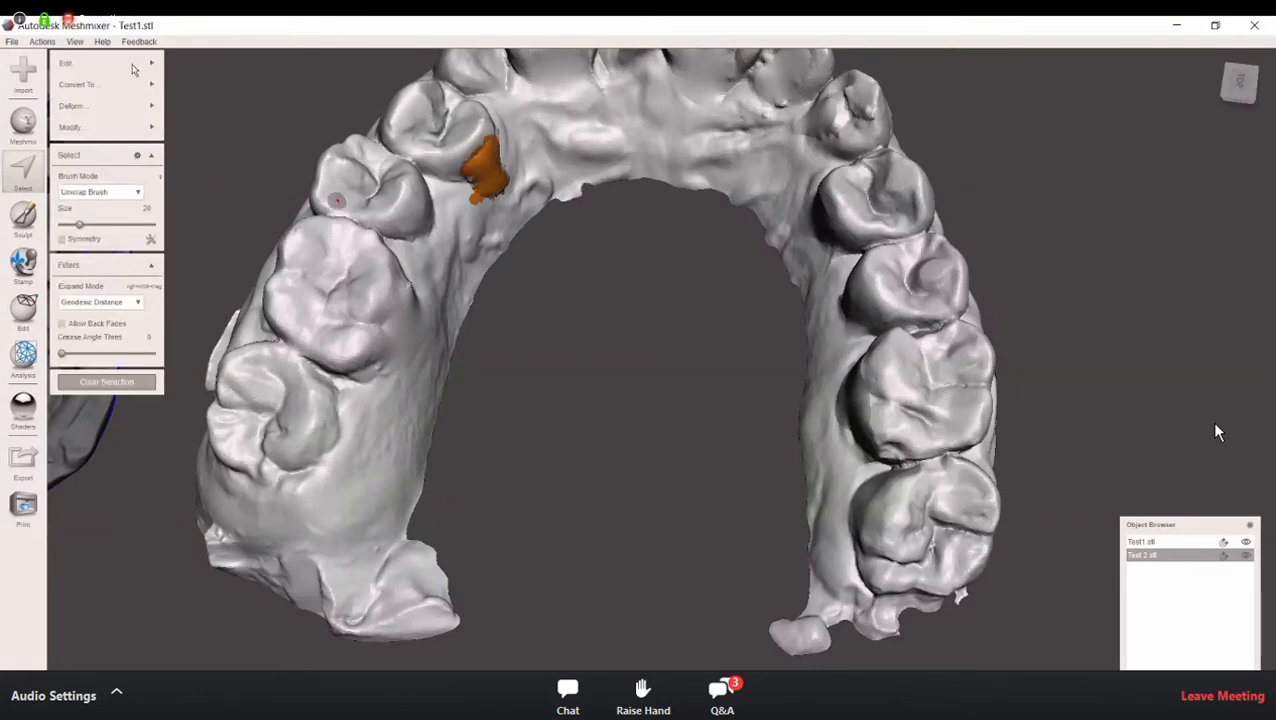
pyautogui.click(137, 64)
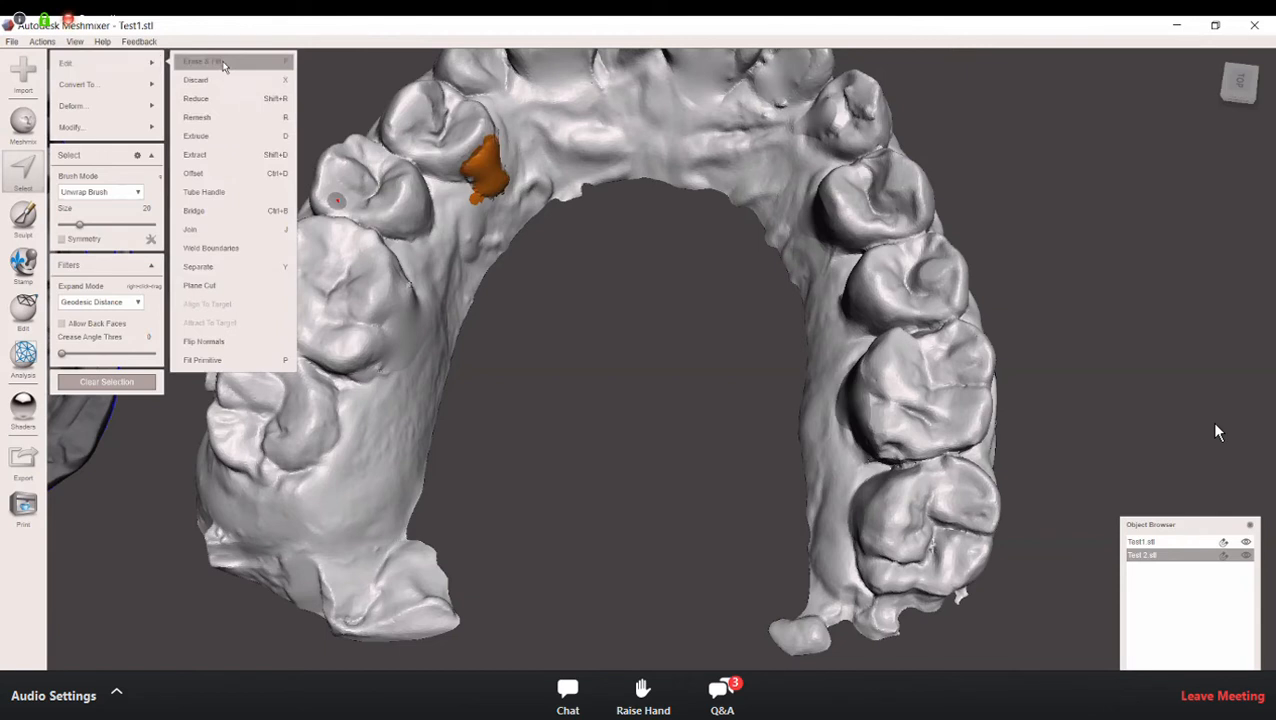
pyautogui.click(222, 66)
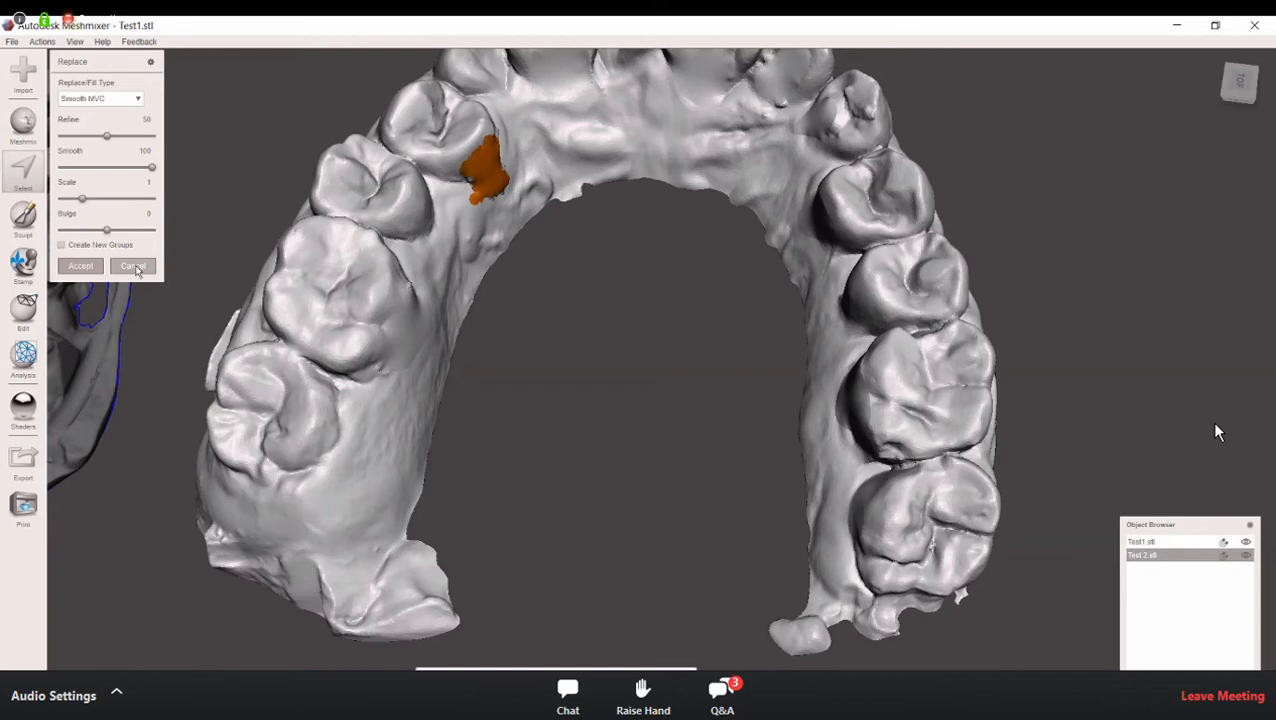
pyautogui.click(83, 264)
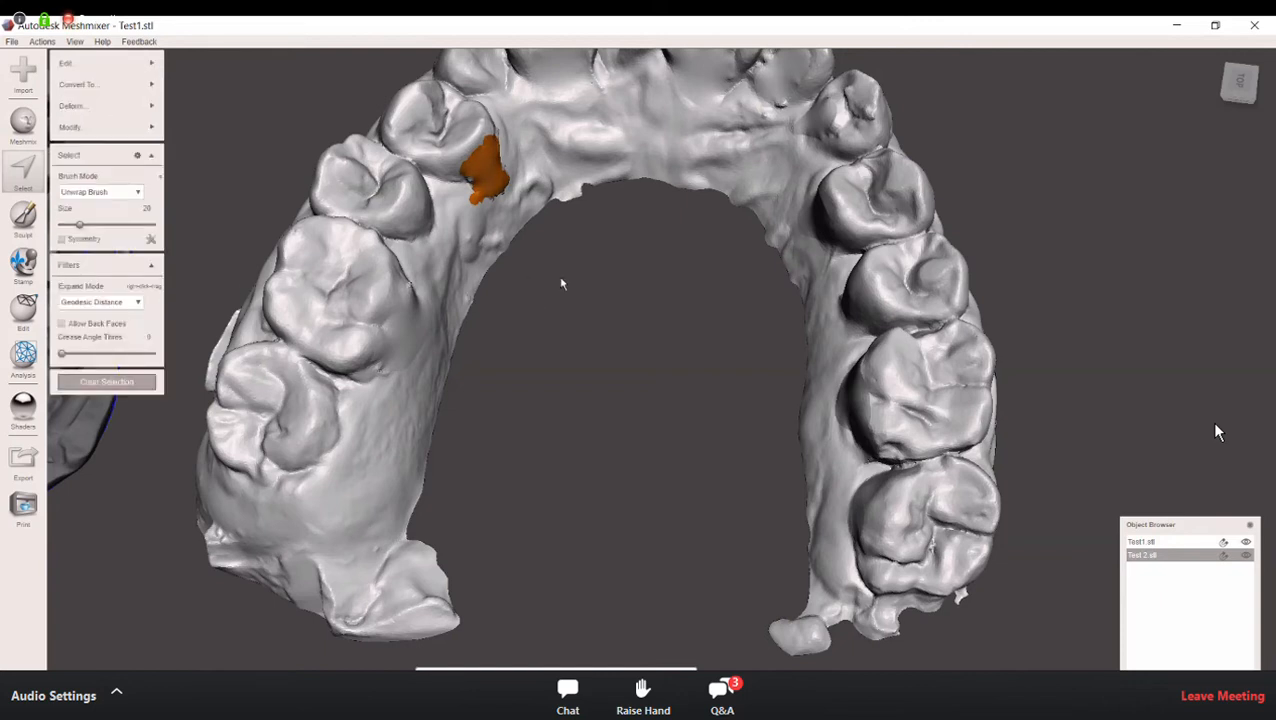
# Step: Add a rounded patch at the centre of the front surface of each of two adjacent incisors to the selection
pyautogui.scroll(-2, 561, 282)
pyautogui.scroll(-1, 672, 315)
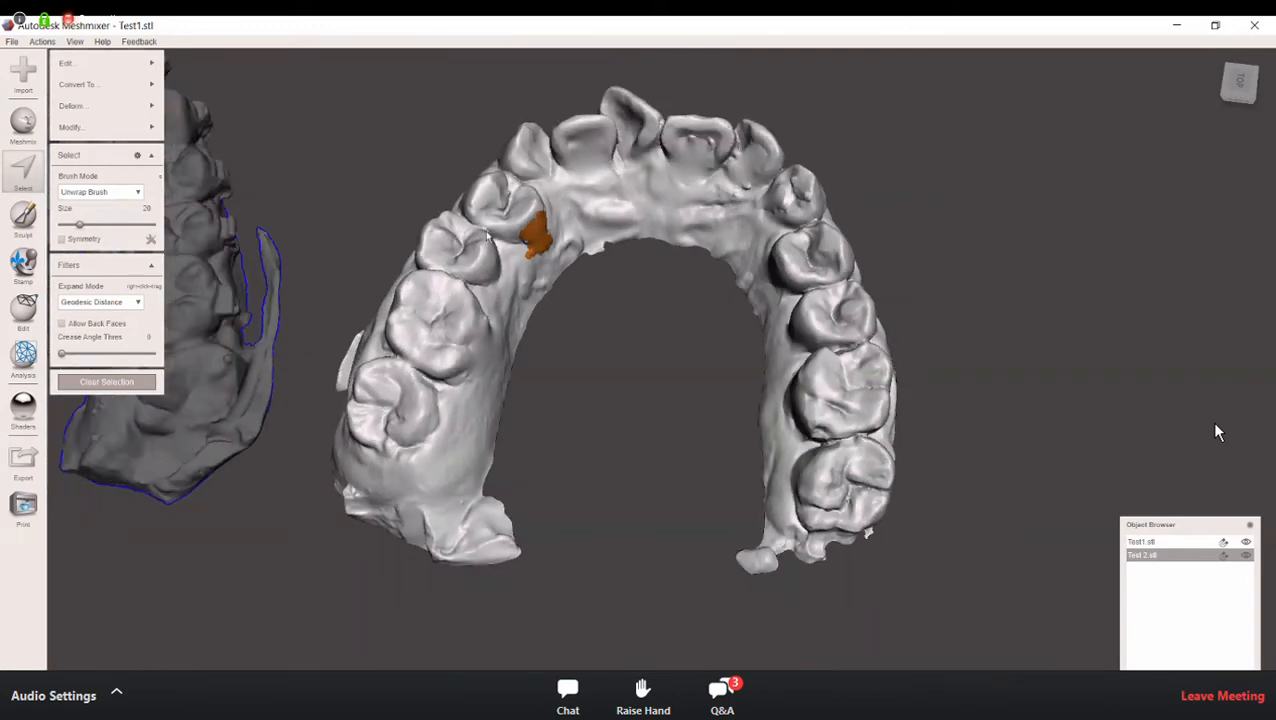
pyautogui.moveTo(362, 182)
pyautogui.mouseDown(button='right')
pyautogui.moveTo(314, 190)
pyautogui.moveTo(347, 202)
pyautogui.mouseUp(button='right')
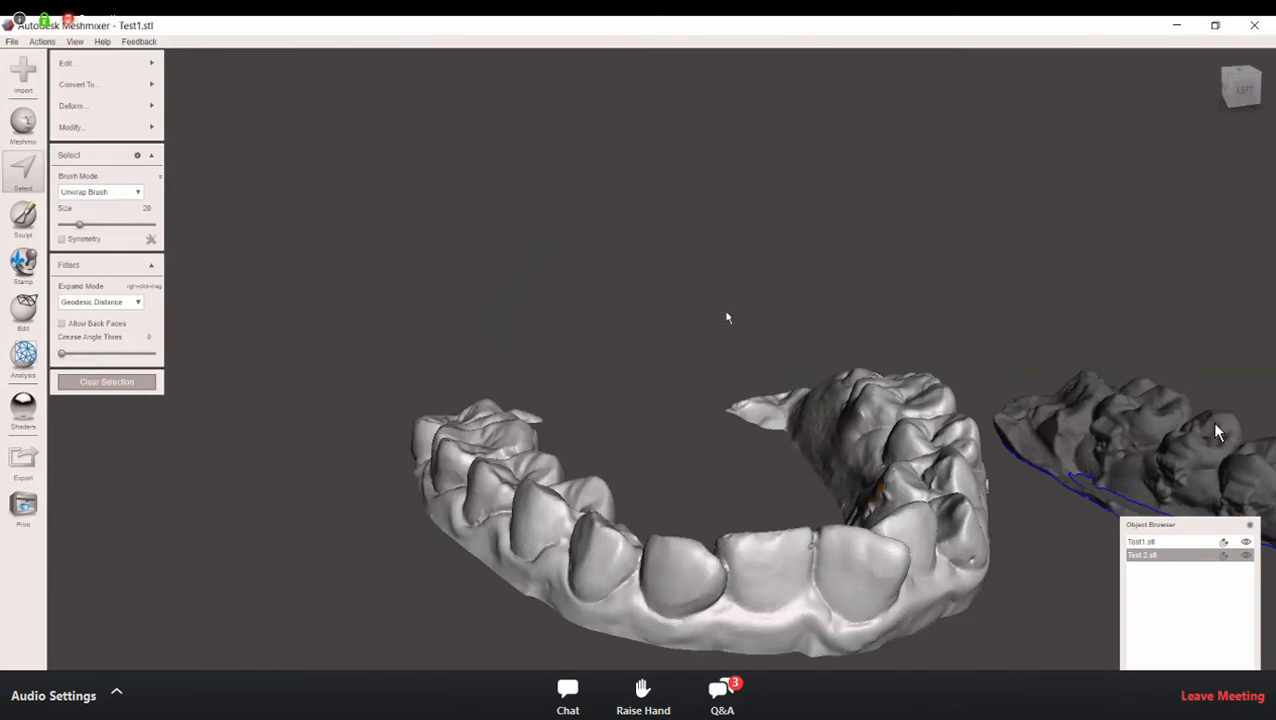
pyautogui.scroll(3, 747, 312)
pyautogui.moveTo(782, 570); pyautogui.dragTo(763, 308, button='middle')
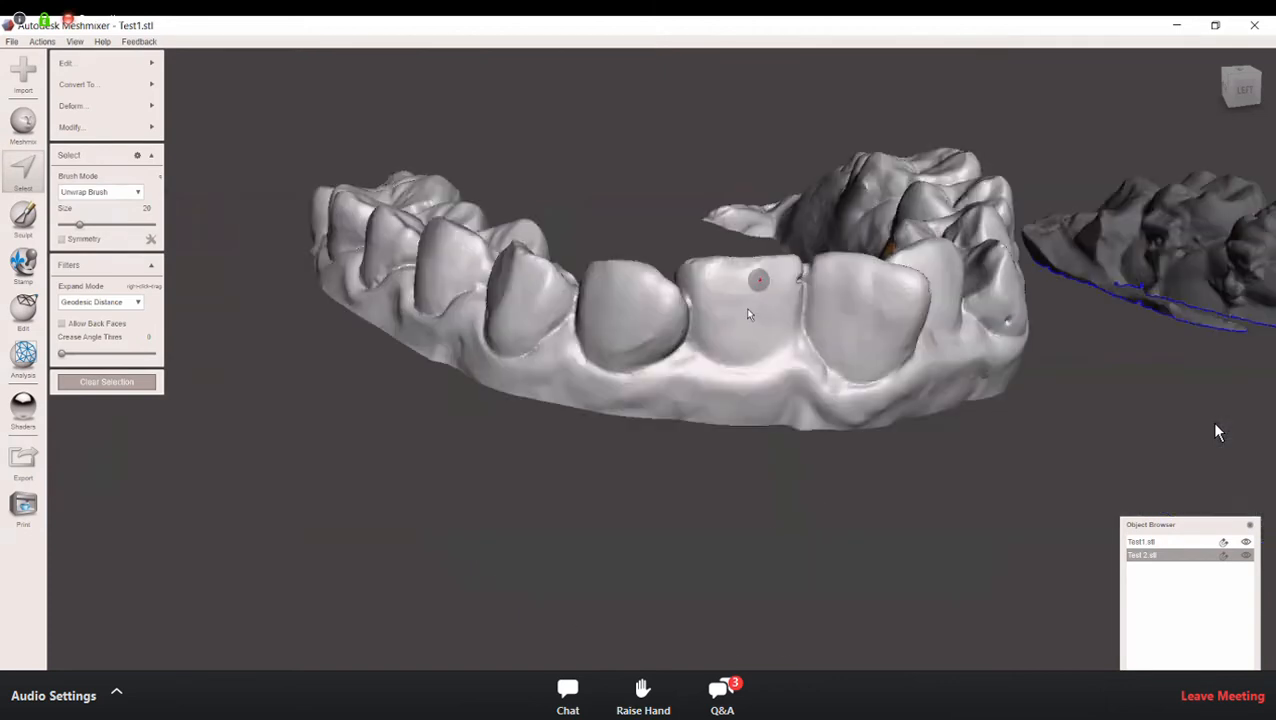
pyautogui.moveTo(760, 303)
pyautogui.mouseDown()
pyautogui.moveTo(766, 313)
pyautogui.moveTo(770, 300)
pyautogui.moveTo(738, 313)
pyautogui.moveTo(783, 317)
pyautogui.moveTo(755, 319)
pyautogui.mouseUp()
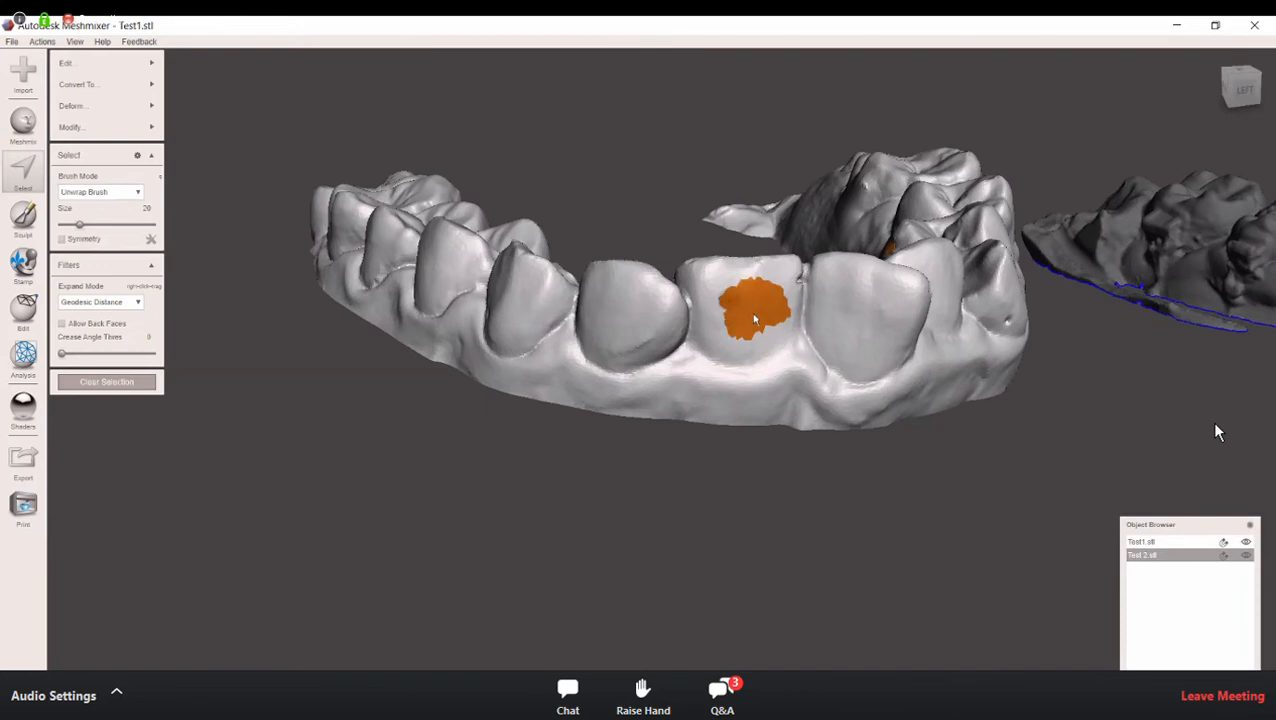
pyautogui.click(880, 305)
pyautogui.moveTo(880, 313)
pyautogui.mouseDown()
pyautogui.moveTo(851, 328)
pyautogui.moveTo(842, 305)
pyautogui.moveTo(832, 310)
pyautogui.moveTo(843, 333)
pyautogui.moveTo(874, 296)
pyautogui.moveTo(882, 346)
pyautogui.mouseUp()
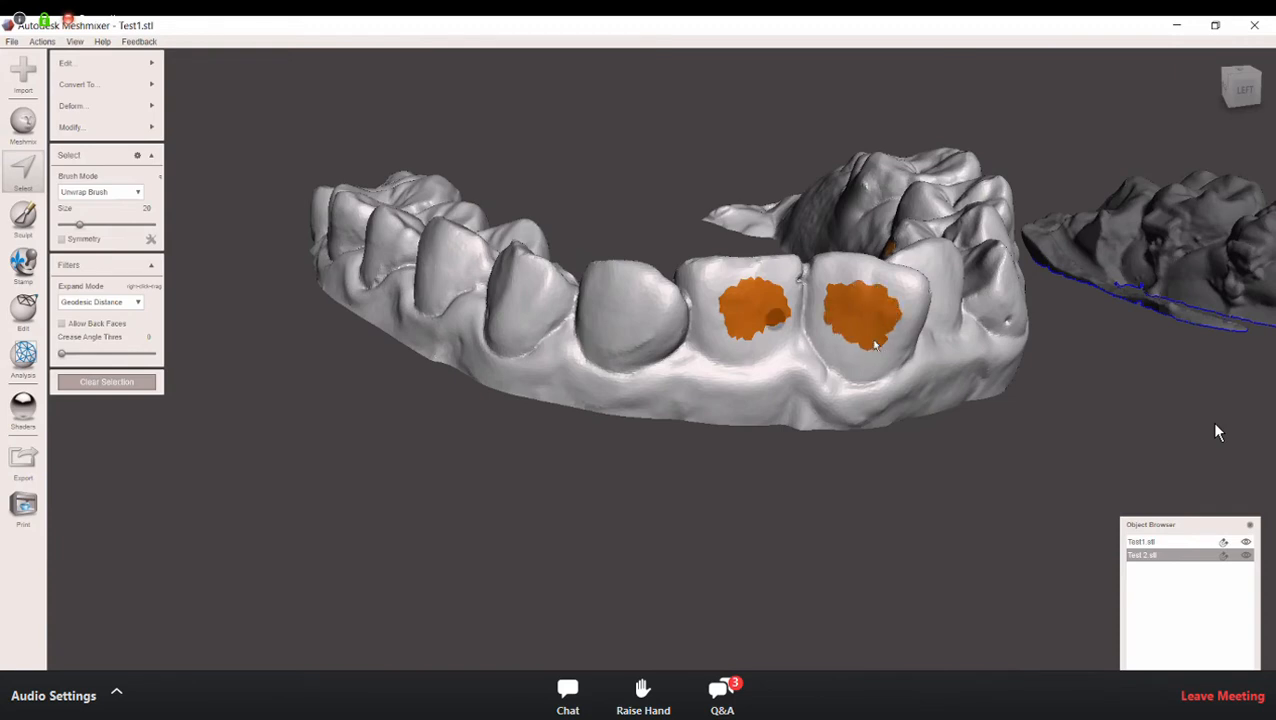
pyautogui.moveTo(755, 330)
pyautogui.mouseDown()
pyautogui.moveTo(774, 325)
pyautogui.moveTo(745, 342)
pyautogui.moveTo(736, 304)
pyautogui.mouseUp()
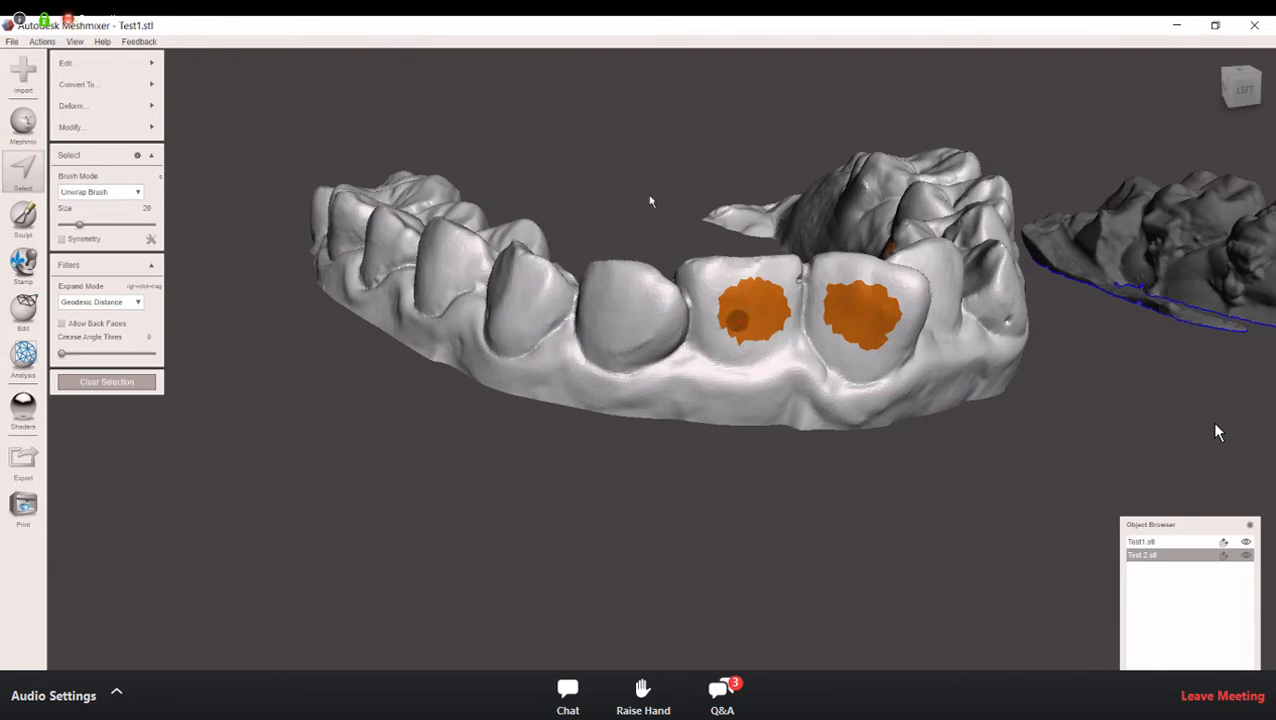
# Step: Replace the selected incisor patches using Erase & Fill with a Bulge of 16, then clear the selection
pyautogui.moveTo(661, 194); pyautogui.dragTo(490, 285, button='right')
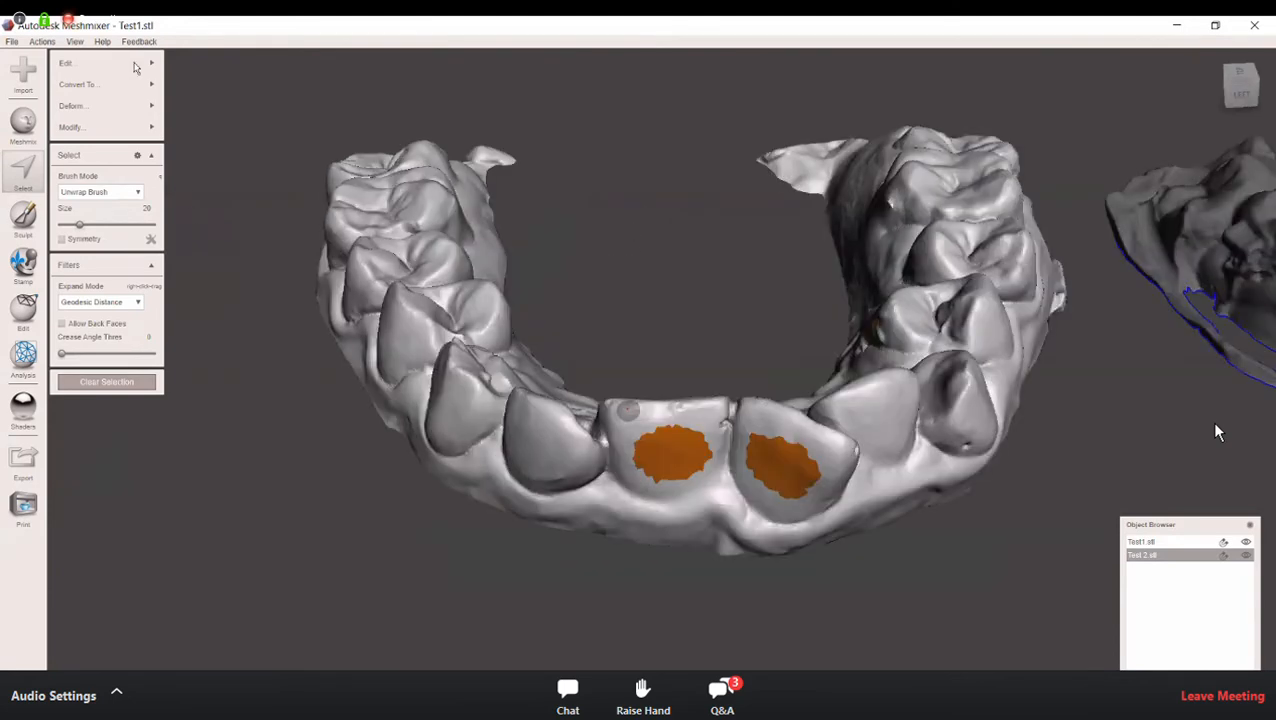
pyautogui.click(135, 64)
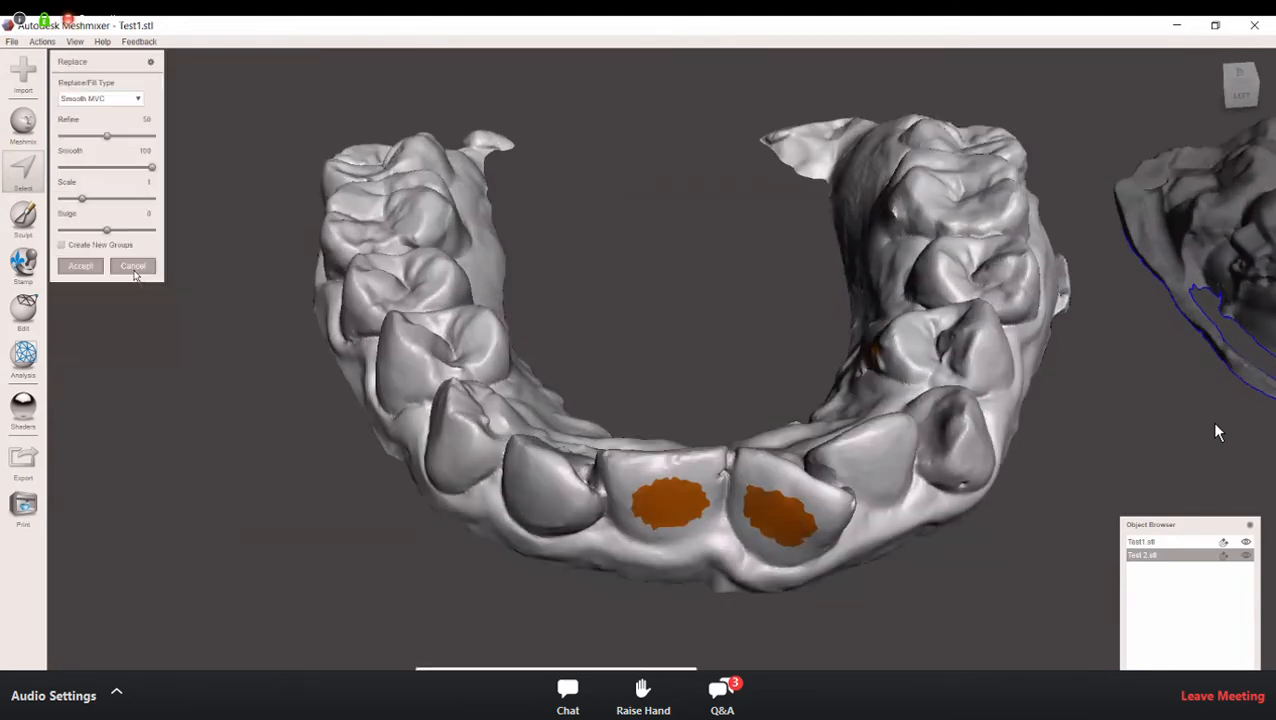
pyautogui.moveTo(118, 233); pyautogui.dragTo(121, 233)
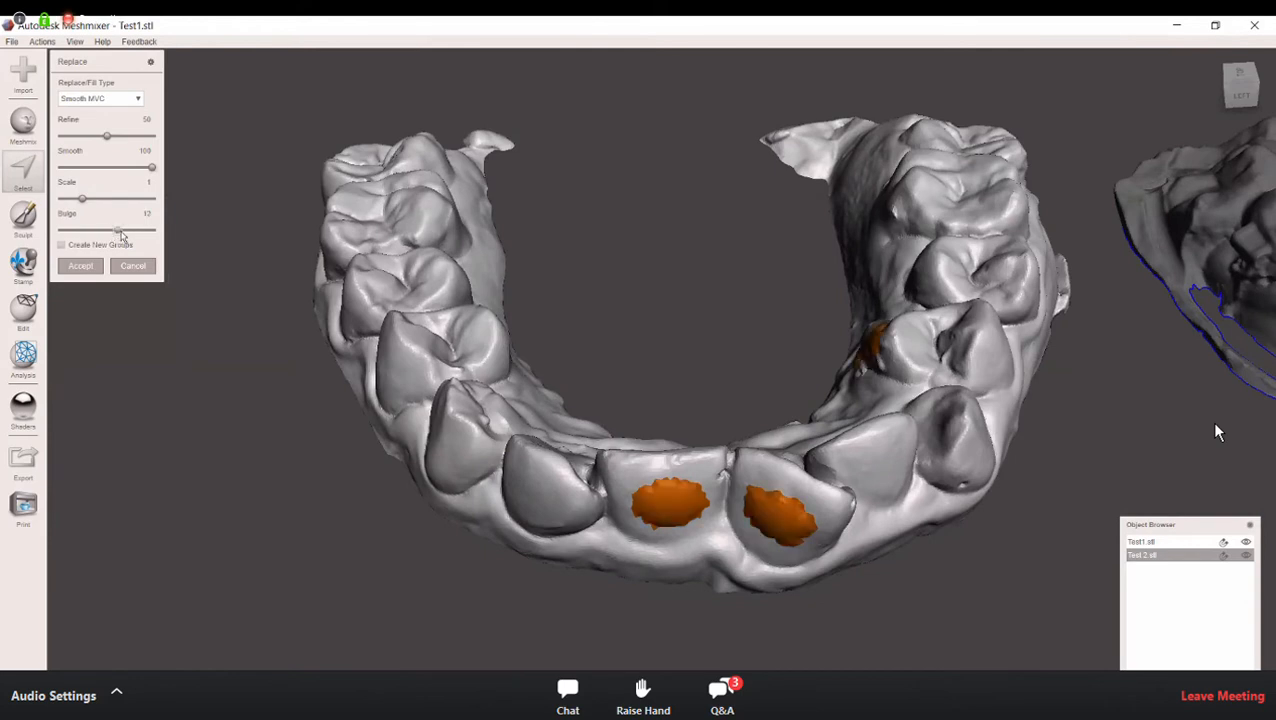
pyautogui.moveTo(566, 507); pyautogui.dragTo(620, 517, button='right')
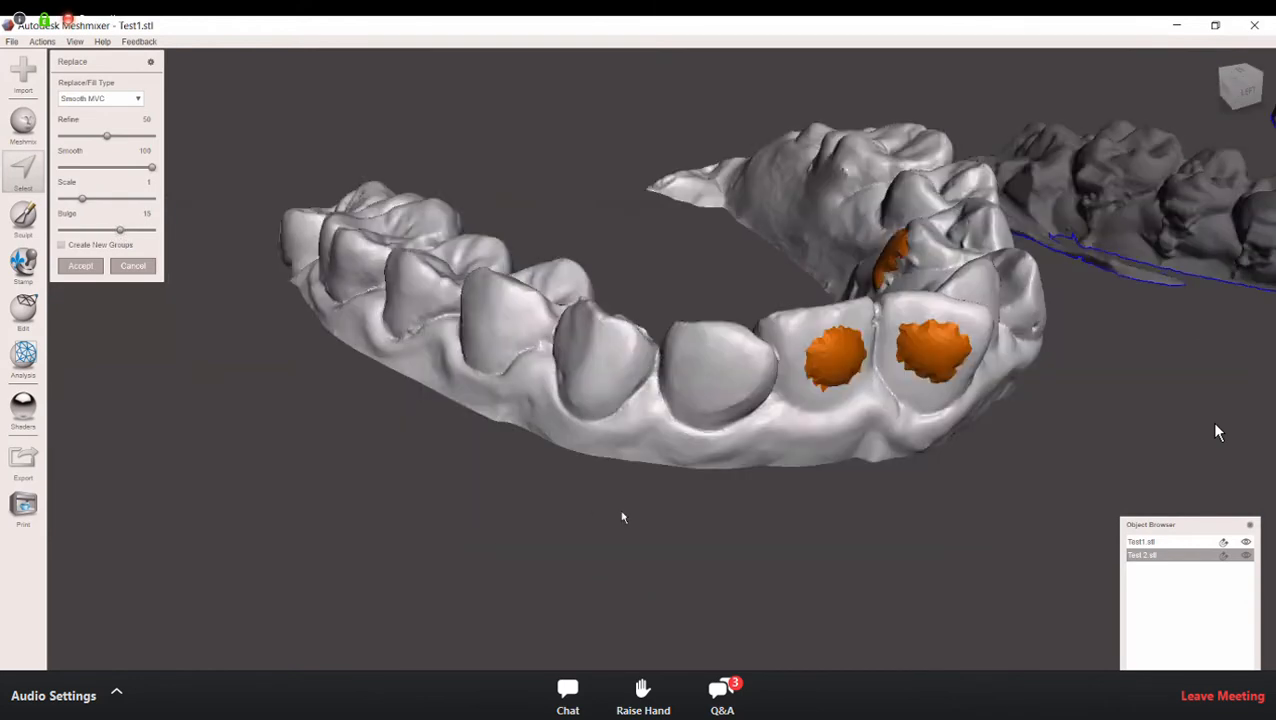
pyautogui.moveTo(416, 442); pyautogui.dragTo(366, 410, button='right')
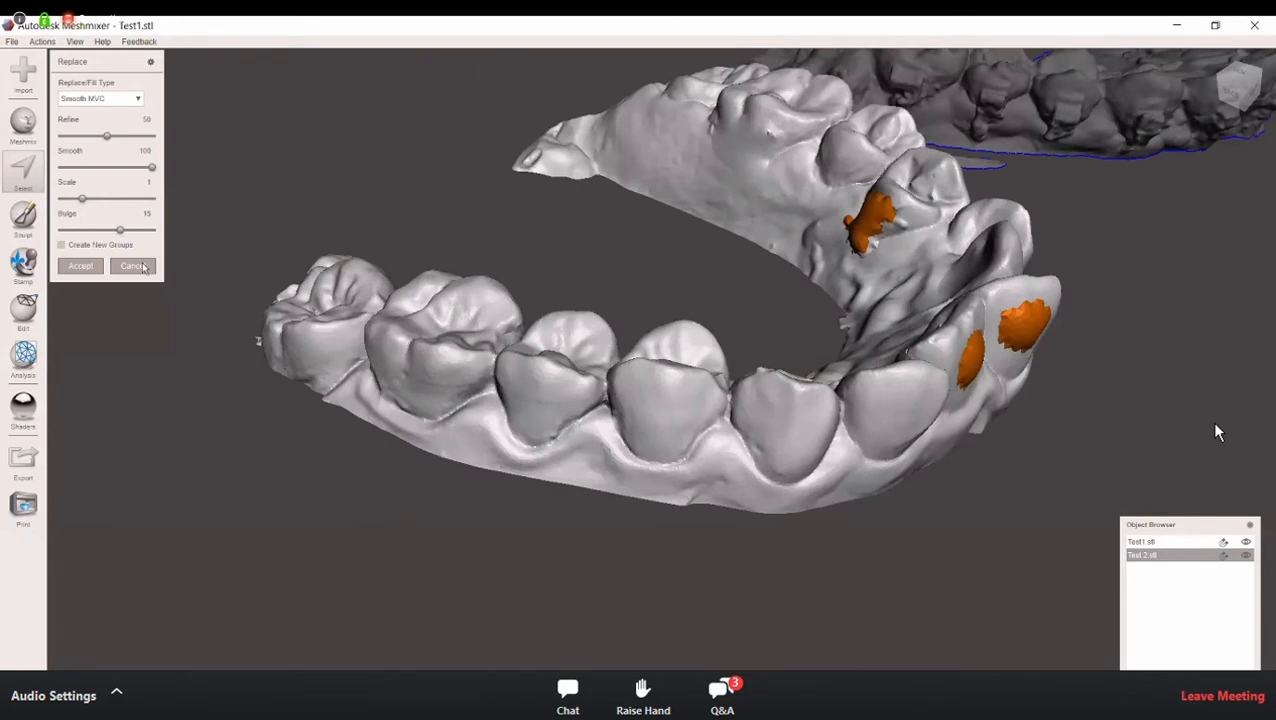
pyautogui.moveTo(119, 231); pyautogui.dragTo(125, 231)
pyautogui.moveTo(720, 465); pyautogui.dragTo(655, 428, button='right')
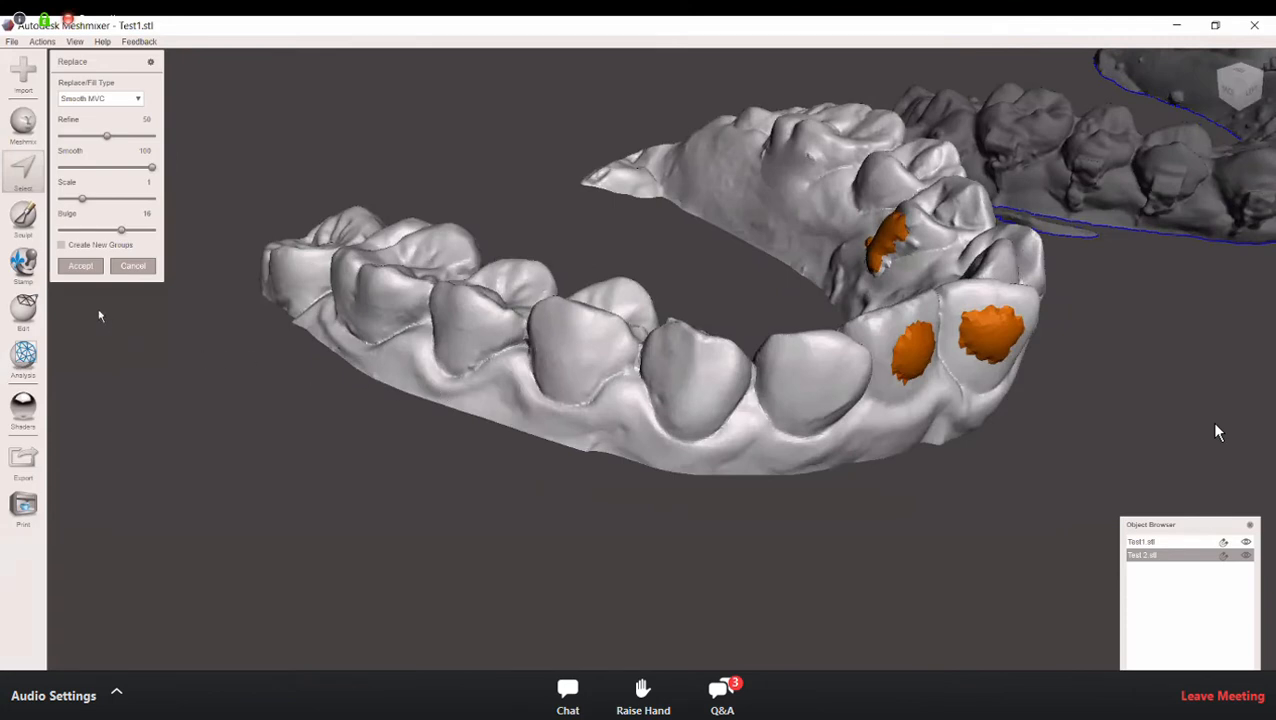
pyautogui.click(80, 267)
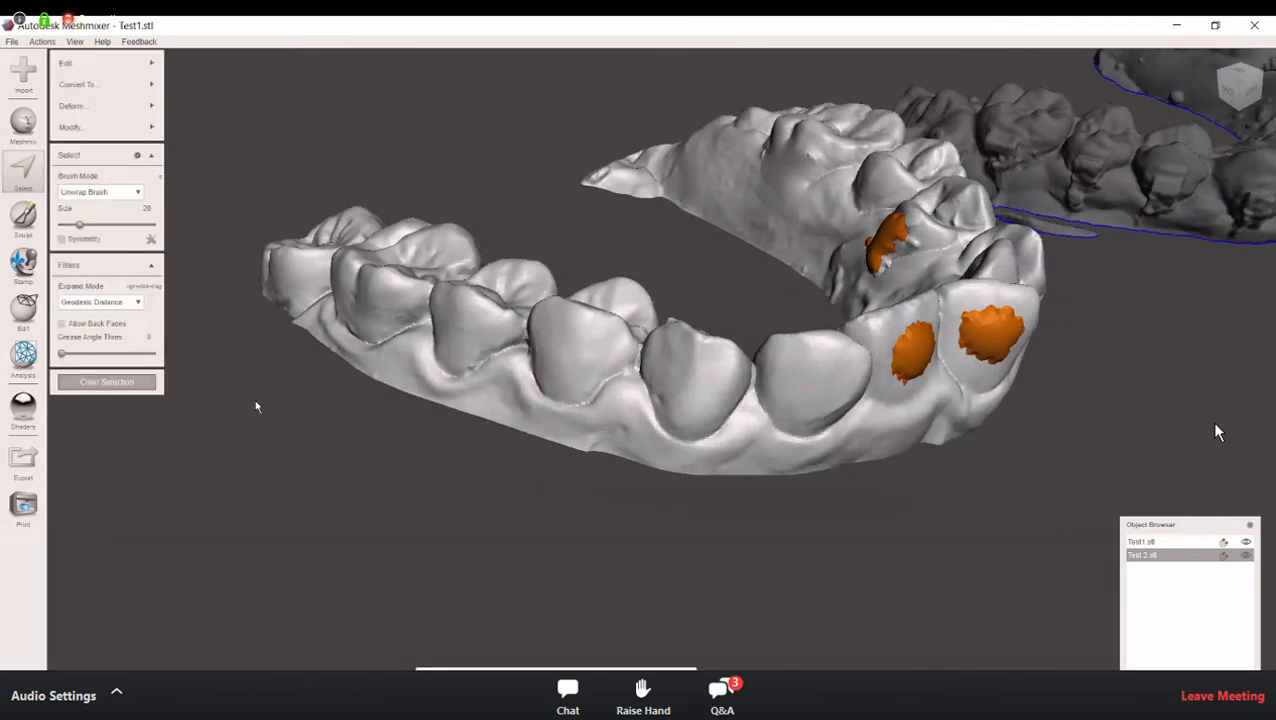
pyautogui.click(96, 385)
# Step: Select a small patch at the centre of the outer surface of the second-to-last molar with the Unwrap Brush
pyautogui.moveTo(741, 530); pyautogui.dragTo(741, 453, button='right')
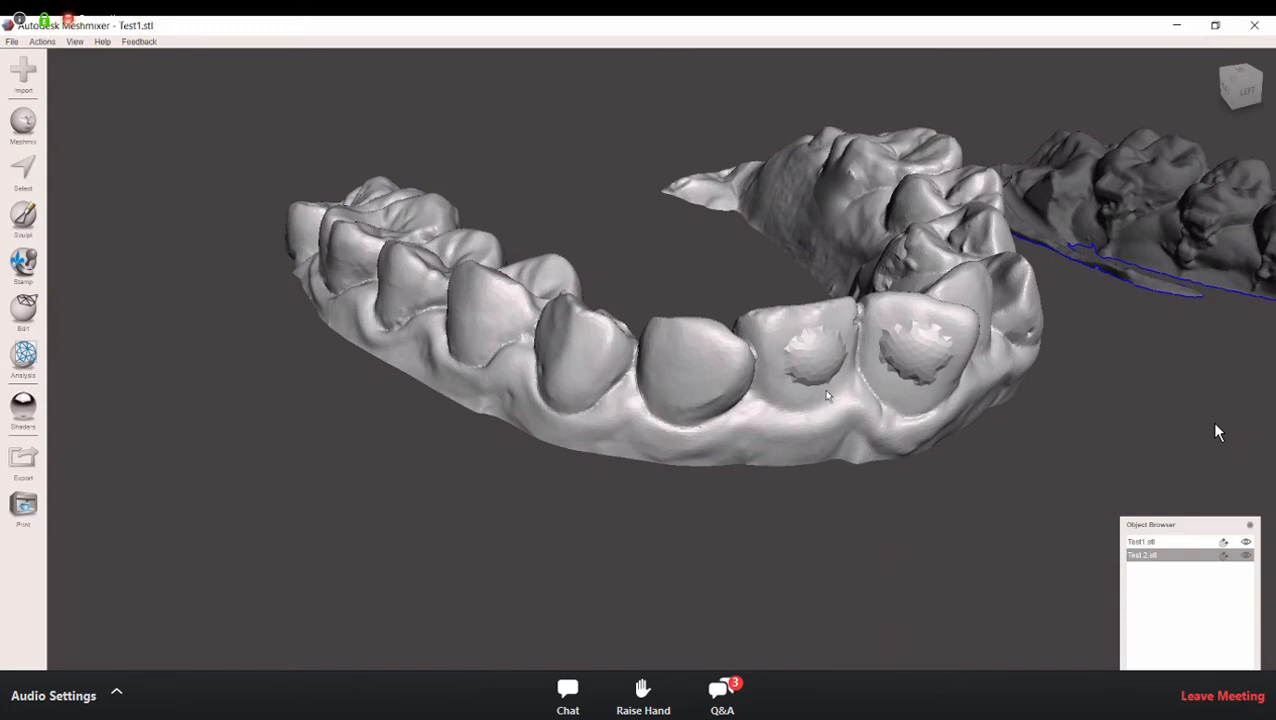
pyautogui.moveTo(823, 394); pyautogui.dragTo(769, 186, button='right')
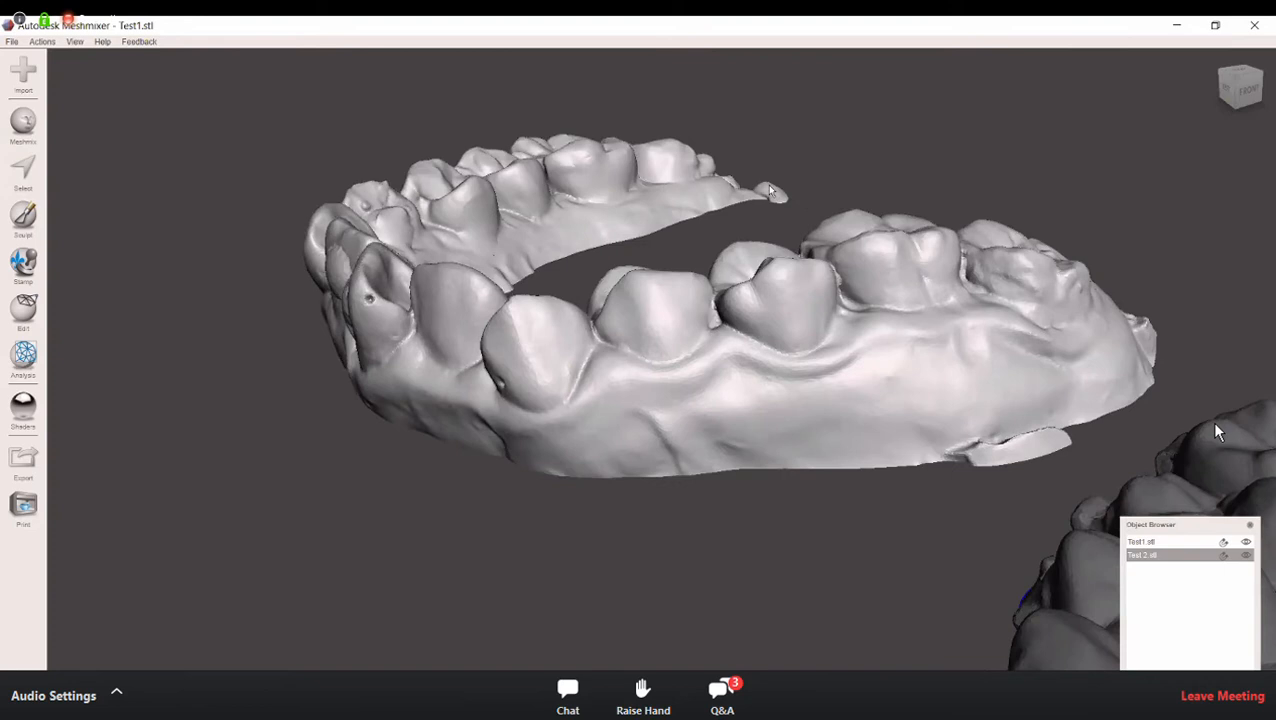
pyautogui.moveTo(435, 296); pyautogui.dragTo(505, 298, button='right')
pyautogui.moveTo(575, 312); pyautogui.dragTo(667, 362, button='right')
pyautogui.press('s')
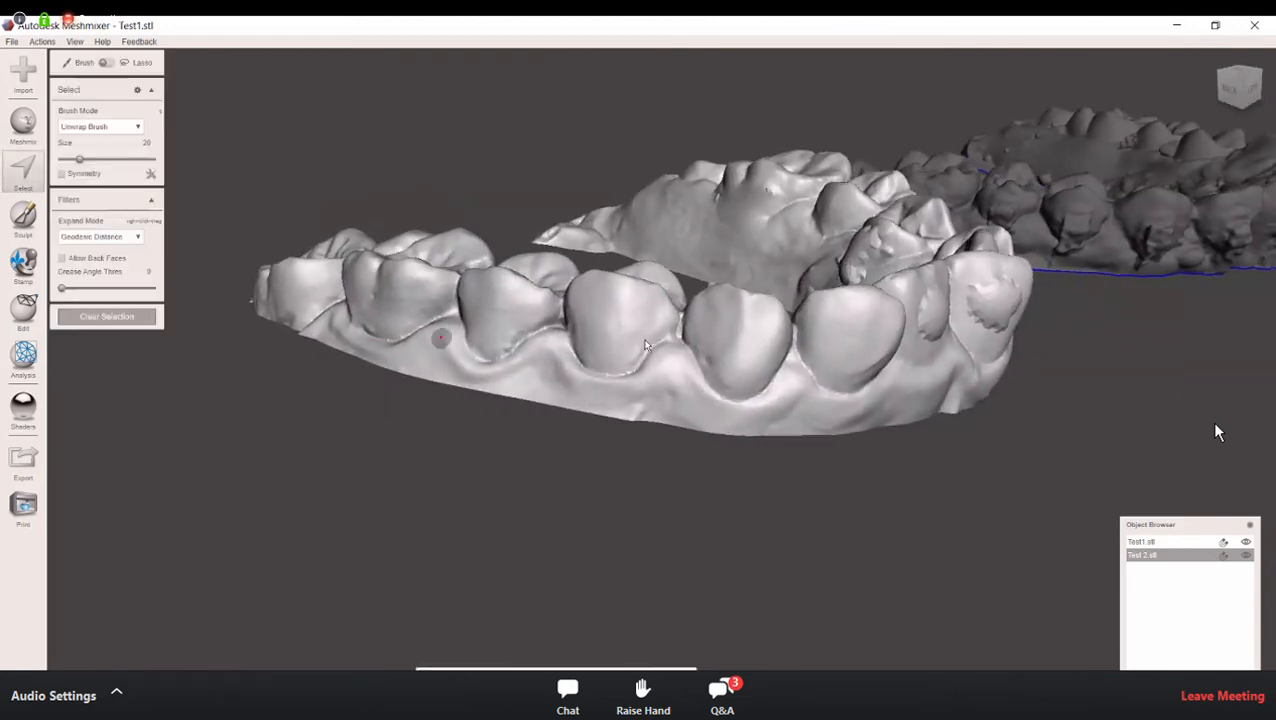
pyautogui.moveTo(441, 338)
pyautogui.mouseDown(button='right')
pyautogui.moveTo(649, 337)
pyautogui.moveTo(627, 337)
pyautogui.mouseUp(button='right')
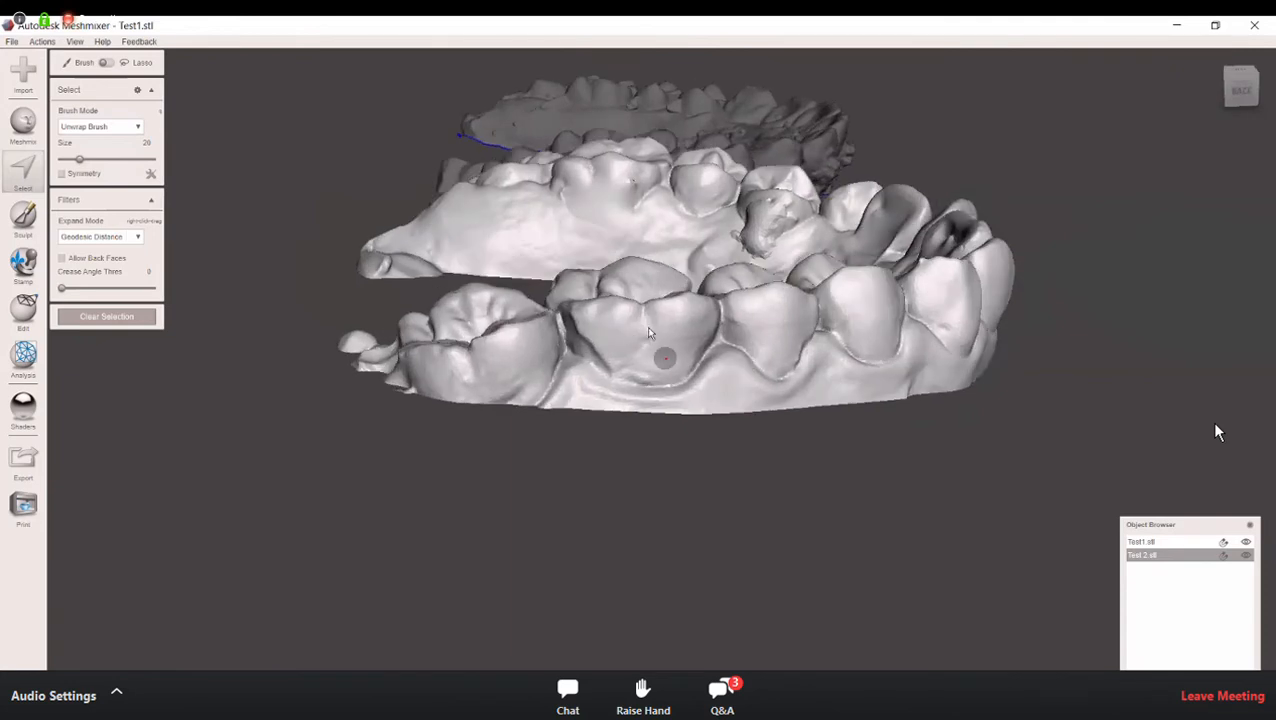
pyautogui.moveTo(641, 337); pyautogui.dragTo(645, 336)
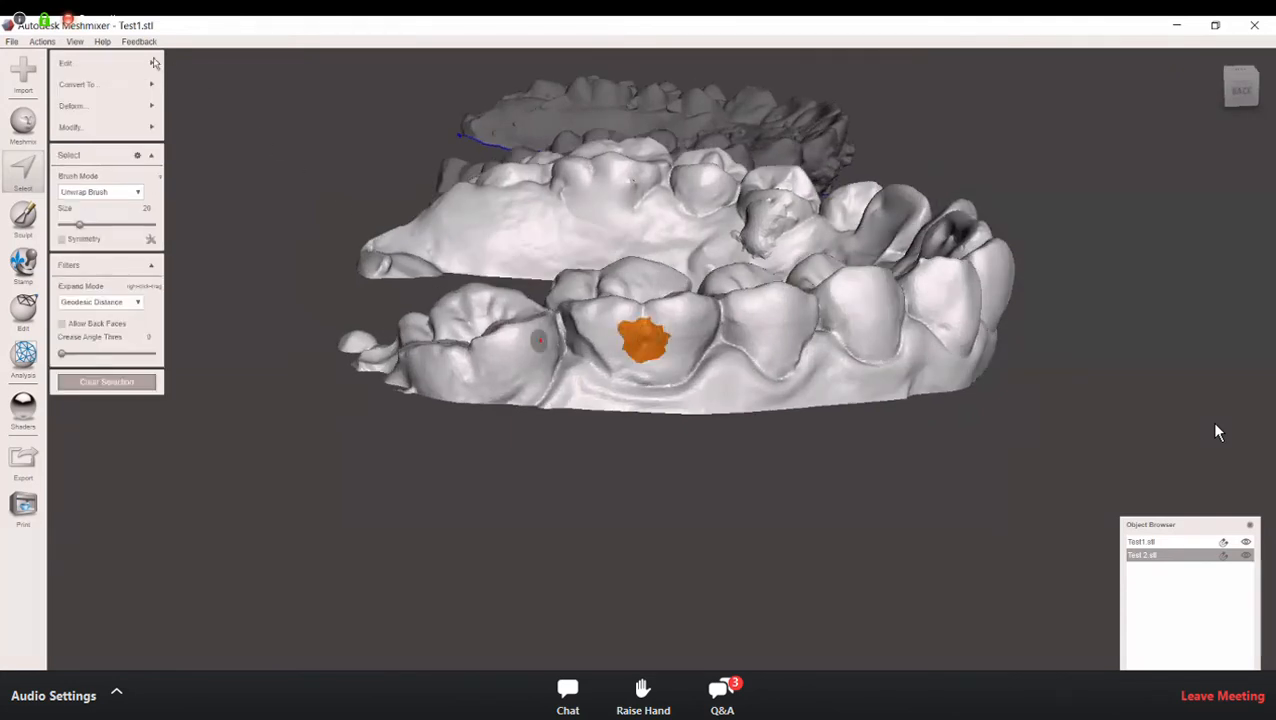
# Step: Extrude the selected molar patch outward with an offset of 1.0573 mm
pyautogui.moveTo(150, 62)
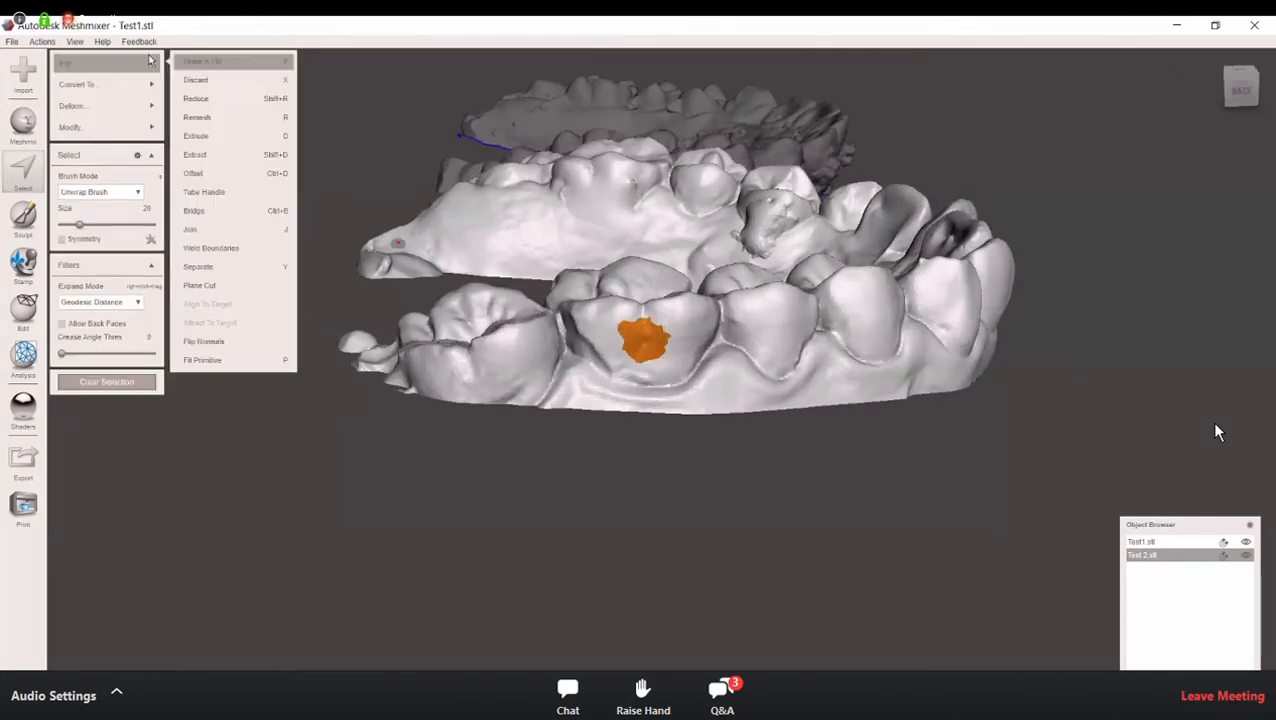
pyautogui.click(241, 137)
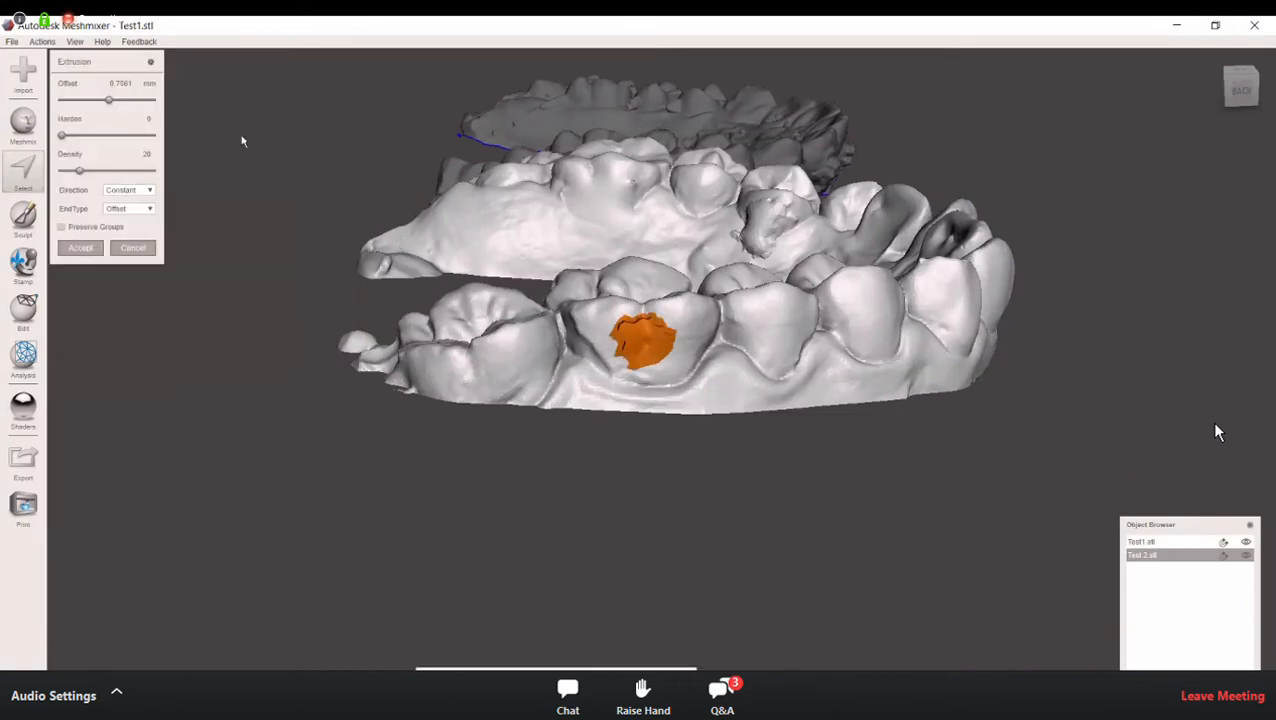
pyautogui.moveTo(290, 204); pyautogui.dragTo(233, 253, button='right')
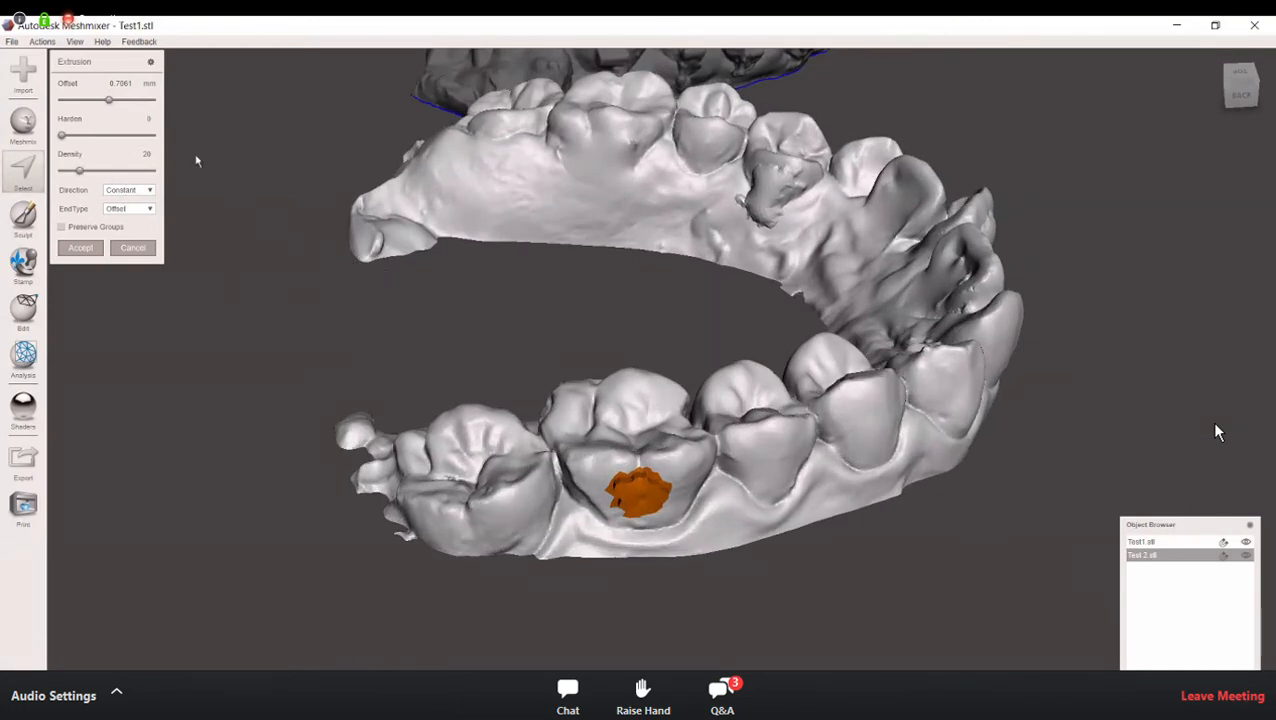
pyautogui.moveTo(115, 103); pyautogui.dragTo(132, 104)
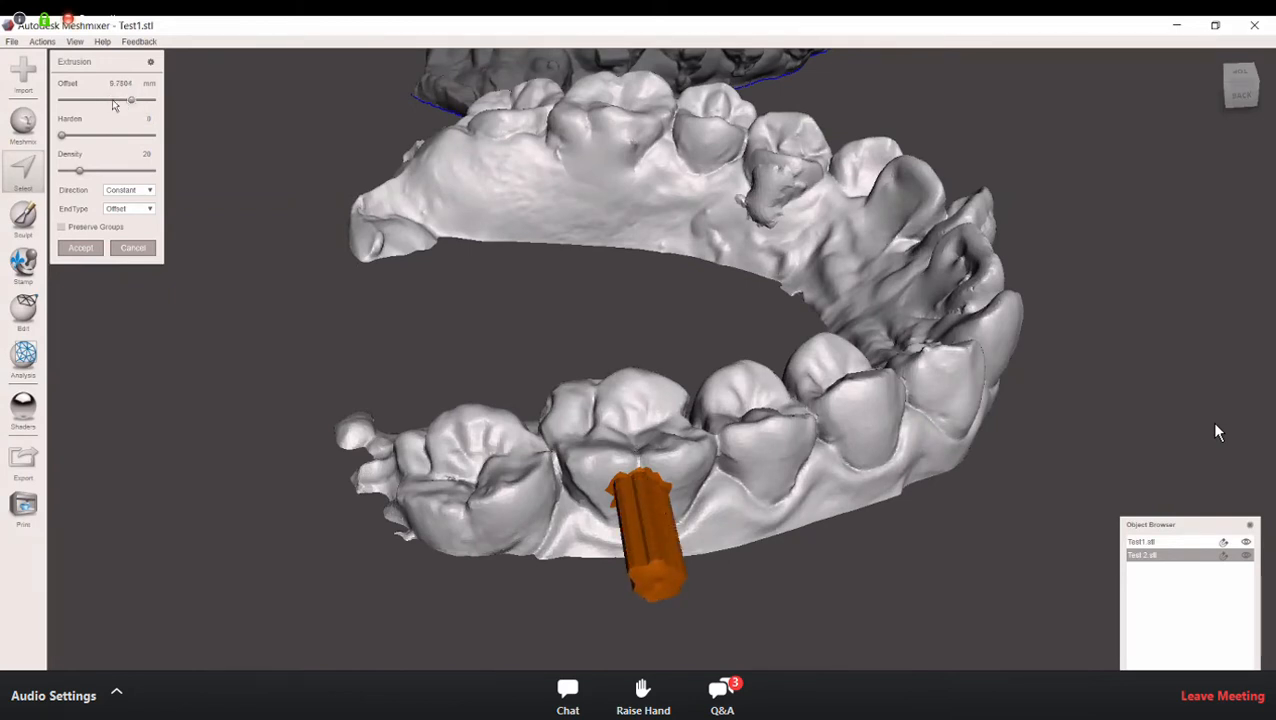
pyautogui.click(111, 102)
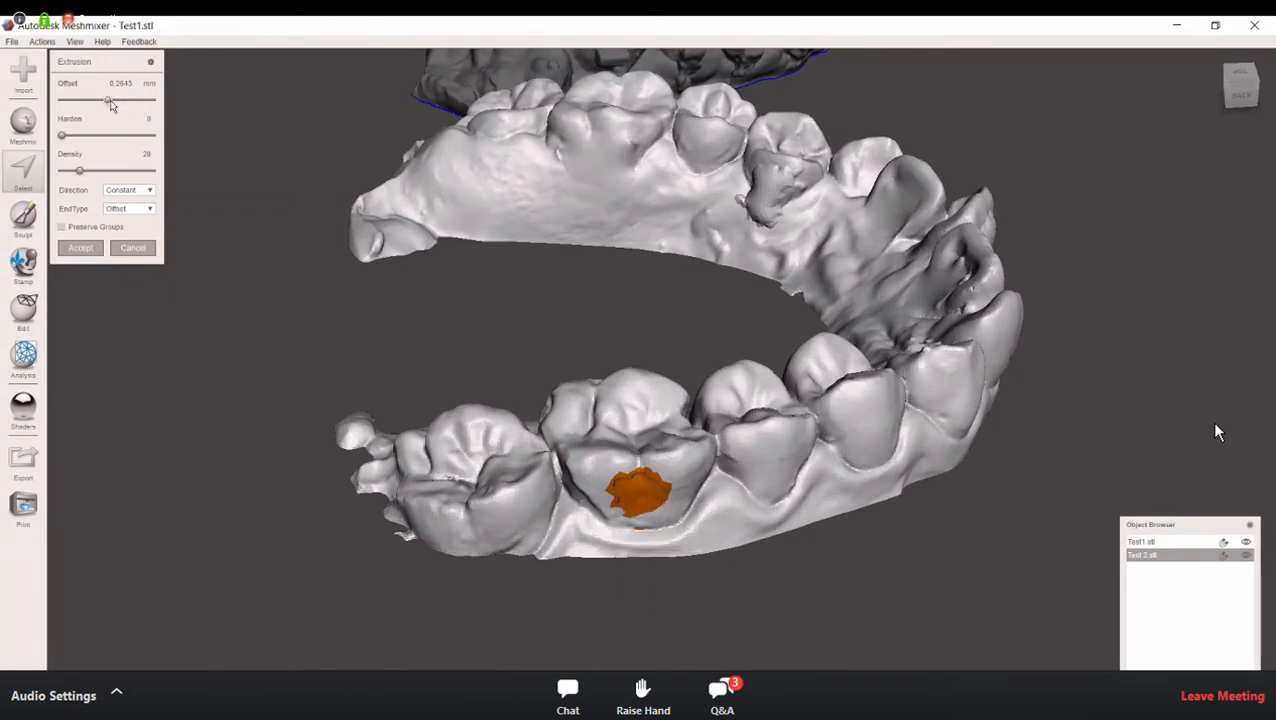
pyautogui.moveTo(111, 104); pyautogui.dragTo(109, 104)
# Step: Examine the extruded molar patch and the surrounding arch from the side, the back and above
pyautogui.moveTo(583, 462); pyautogui.dragTo(632, 640, button='right')
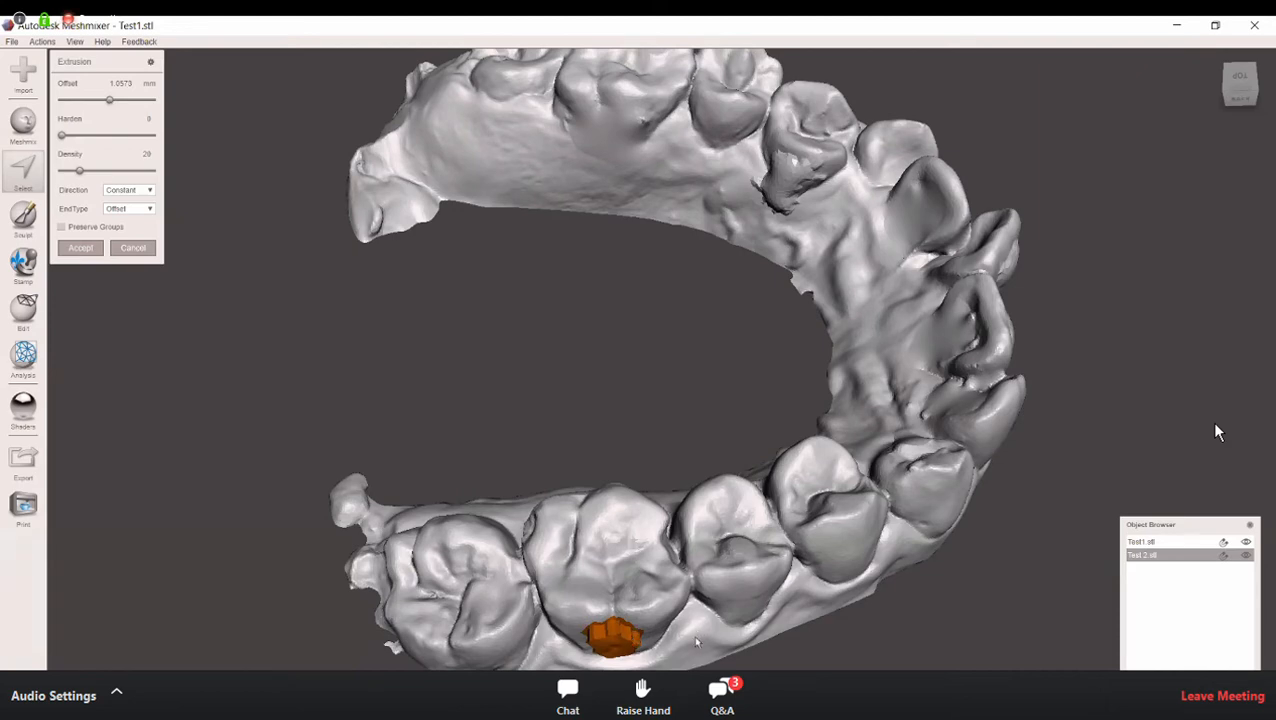
pyautogui.moveTo(685, 548); pyautogui.dragTo(632, 305, button='right')
pyautogui.moveTo(525, 475); pyautogui.dragTo(561, 434, button='right')
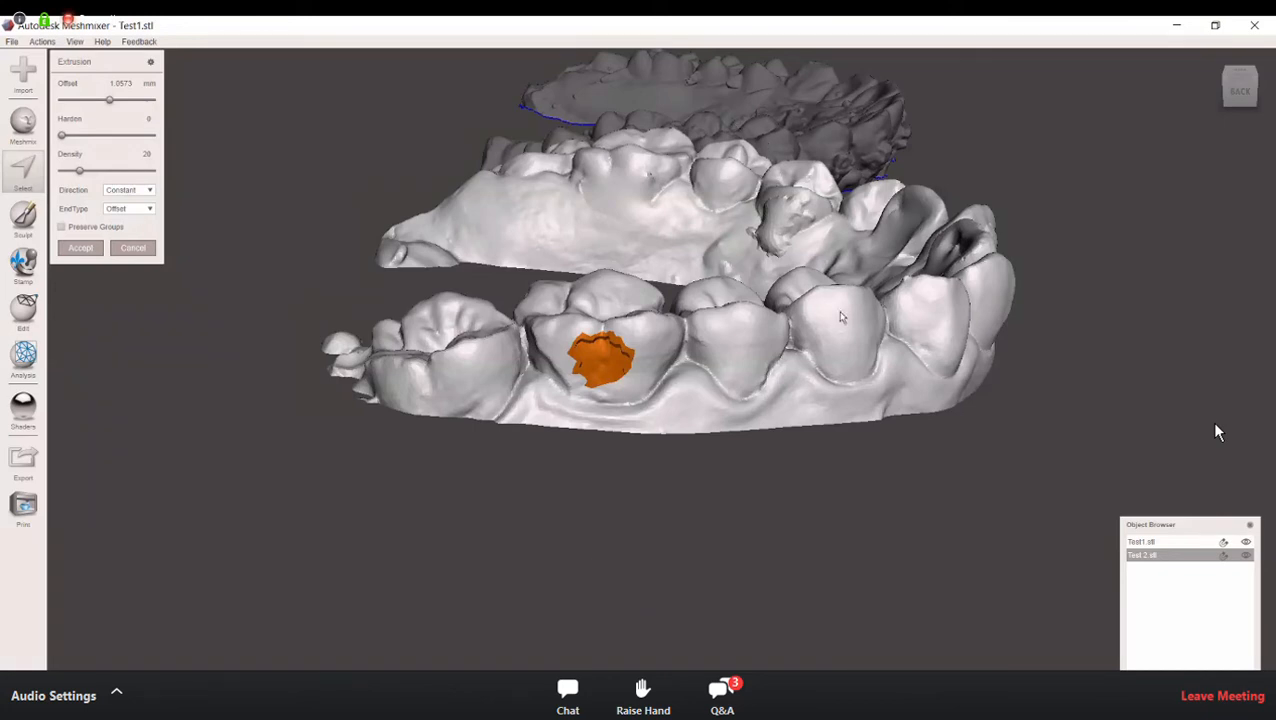
pyautogui.moveTo(849, 326); pyautogui.dragTo(876, 347, button='right')
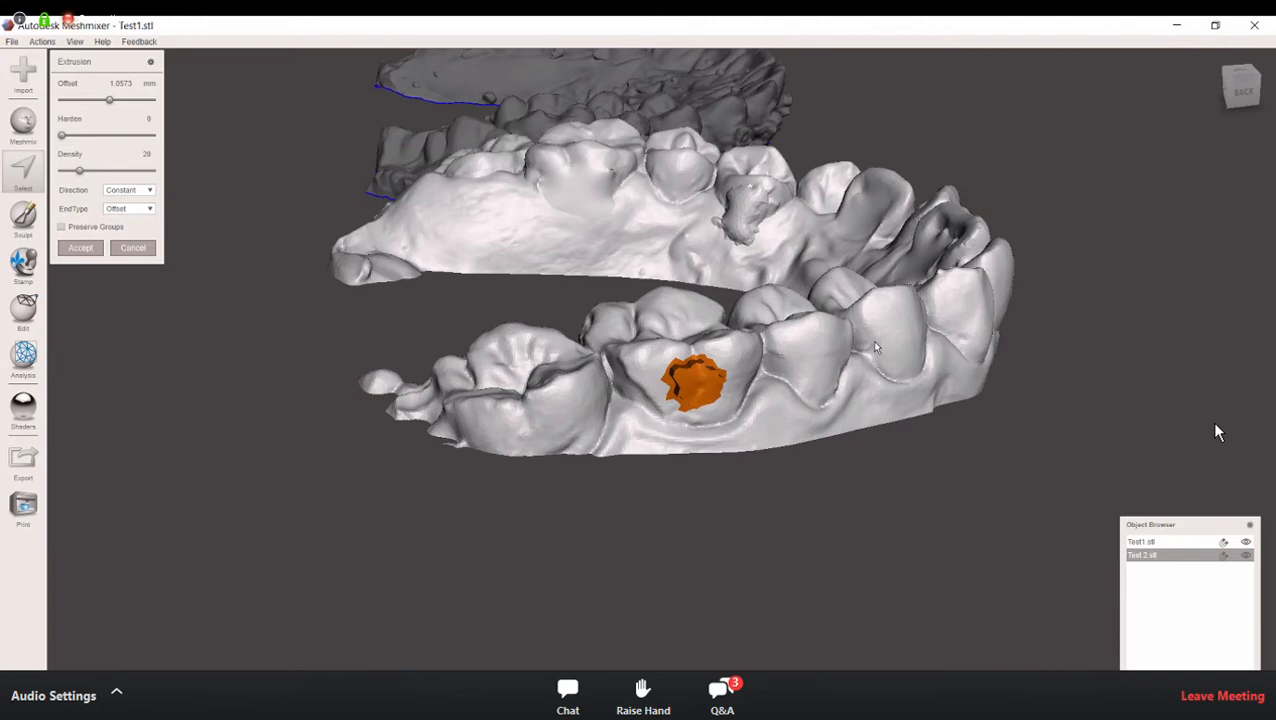
pyautogui.moveTo(806, 365); pyautogui.dragTo(882, 422, button='right')
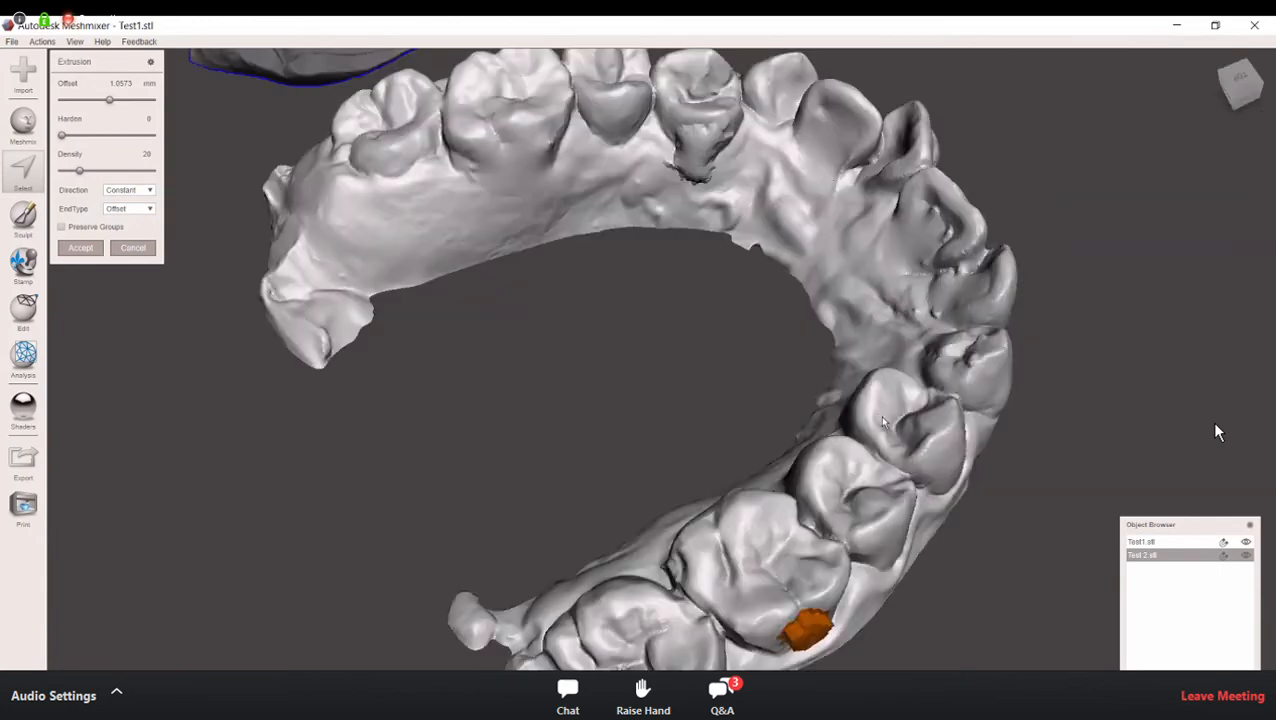
pyautogui.moveTo(800, 380); pyautogui.dragTo(703, 379, button='right')
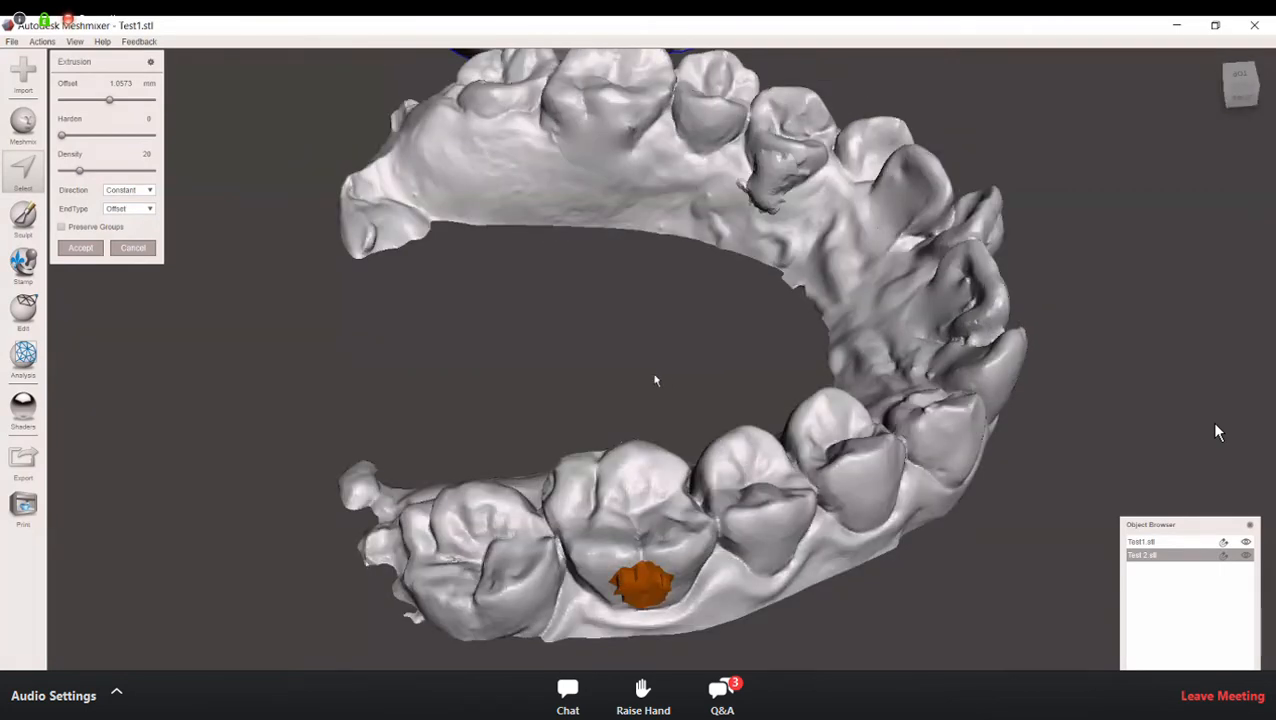
pyautogui.moveTo(586, 428)
pyautogui.mouseDown(button='right')
pyautogui.moveTo(546, 452)
pyautogui.moveTo(425, 440)
pyautogui.moveTo(387, 480)
pyautogui.moveTo(570, 330)
pyautogui.moveTo(606, 336)
pyautogui.moveTo(585, 350)
pyautogui.mouseUp(button='right')
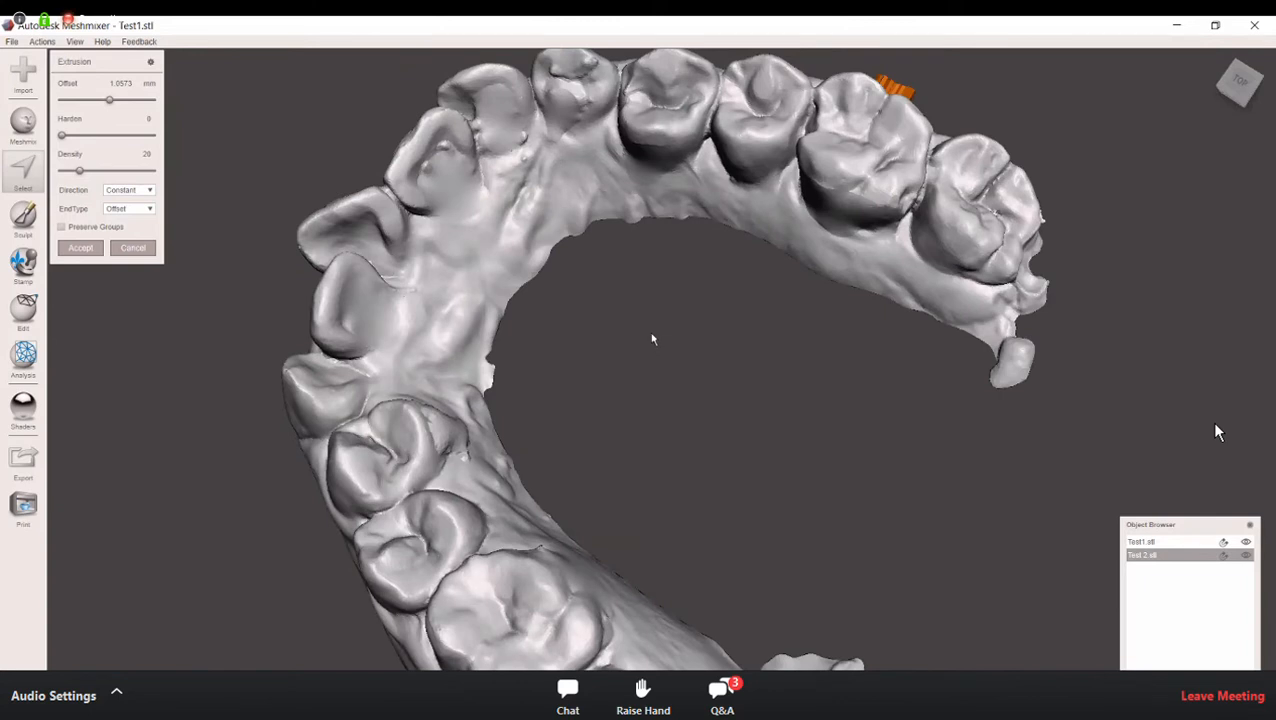
pyautogui.moveTo(662, 352); pyautogui.dragTo(698, 387, button='right')
pyautogui.moveTo(552, 356); pyautogui.dragTo(541, 350, button='right')
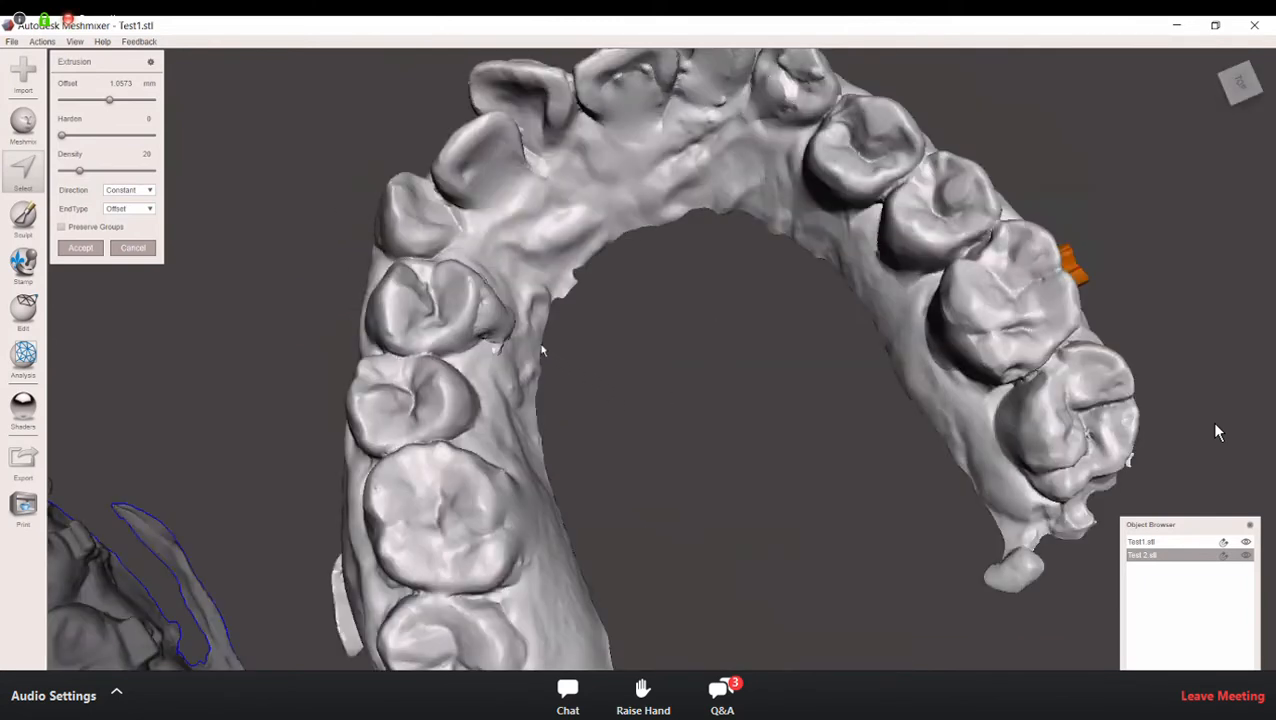
pyautogui.moveTo(570, 277); pyautogui.dragTo(601, 282, button='right')
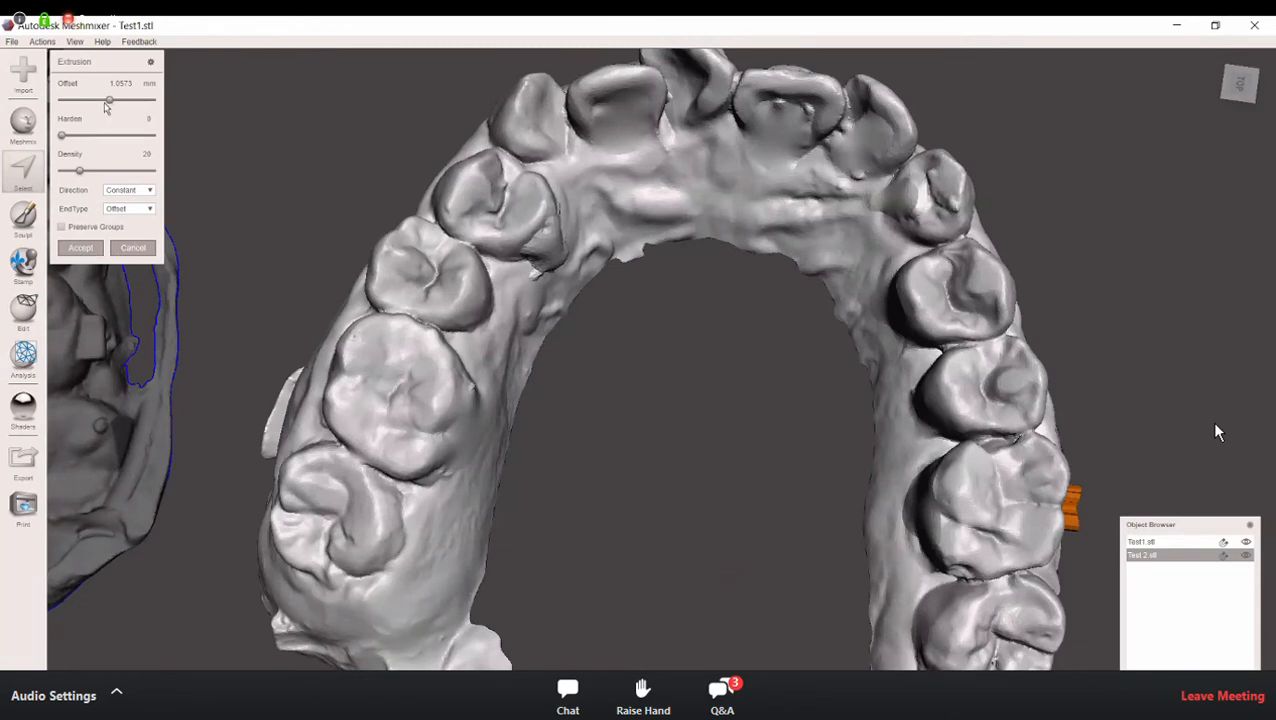
# Step: Set the molar patch's extrusion offset to 0 mm and accept the extrusion
pyautogui.click(105, 102)
pyautogui.click(106, 102)
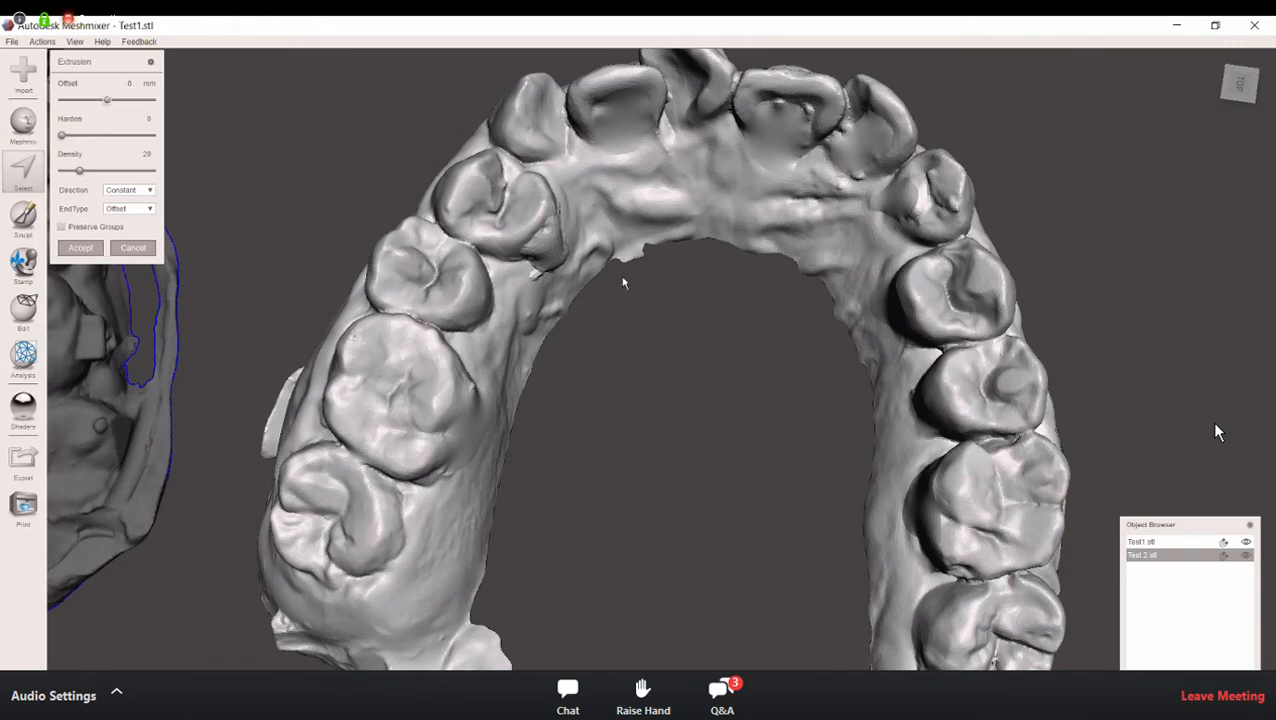
pyautogui.click(91, 250)
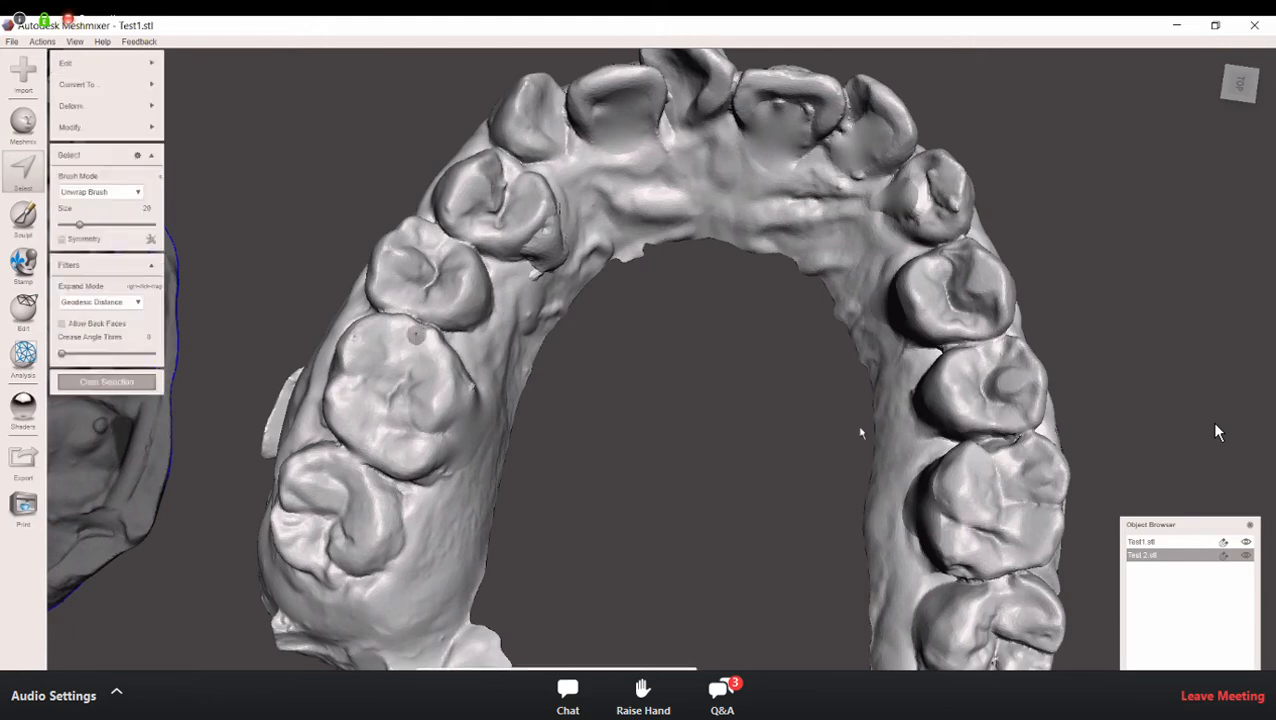
# Step: Smooth away the rough bump on the inner side of the premolar with the RobustSmooth sculpt brush at size 30
pyautogui.moveTo(748, 341); pyautogui.dragTo(730, 415, button='right')
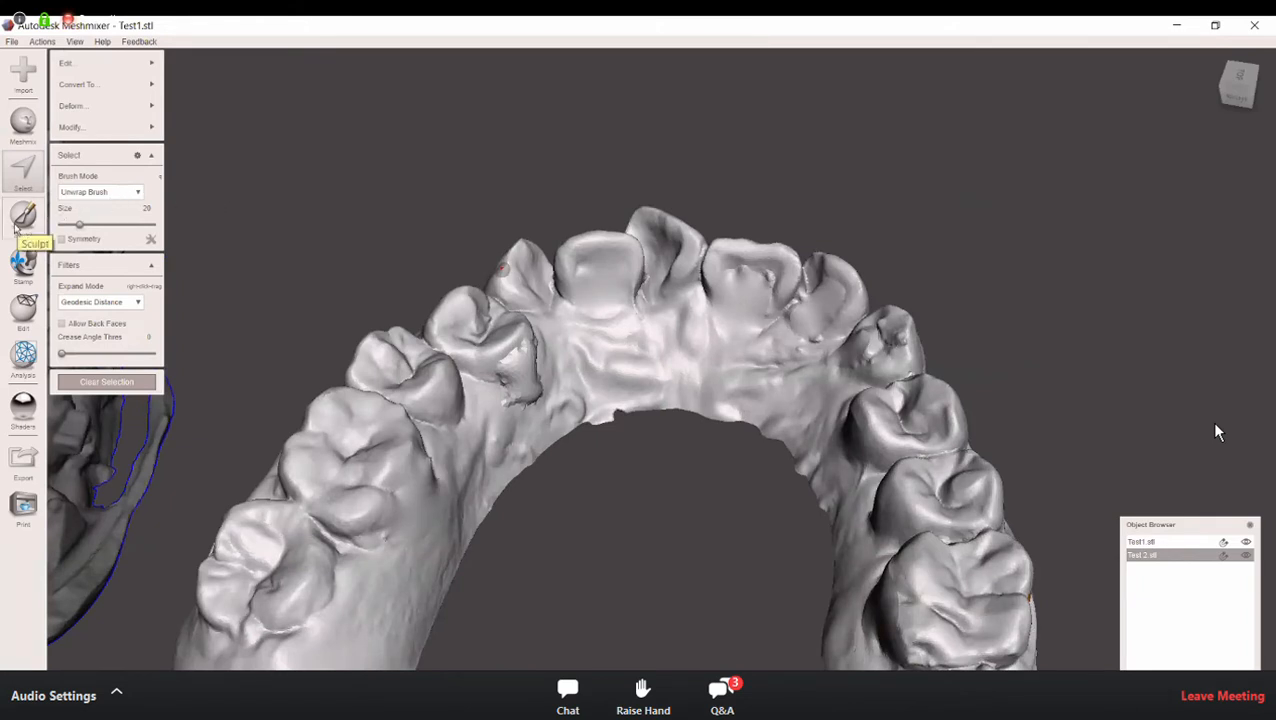
pyautogui.click(22, 216)
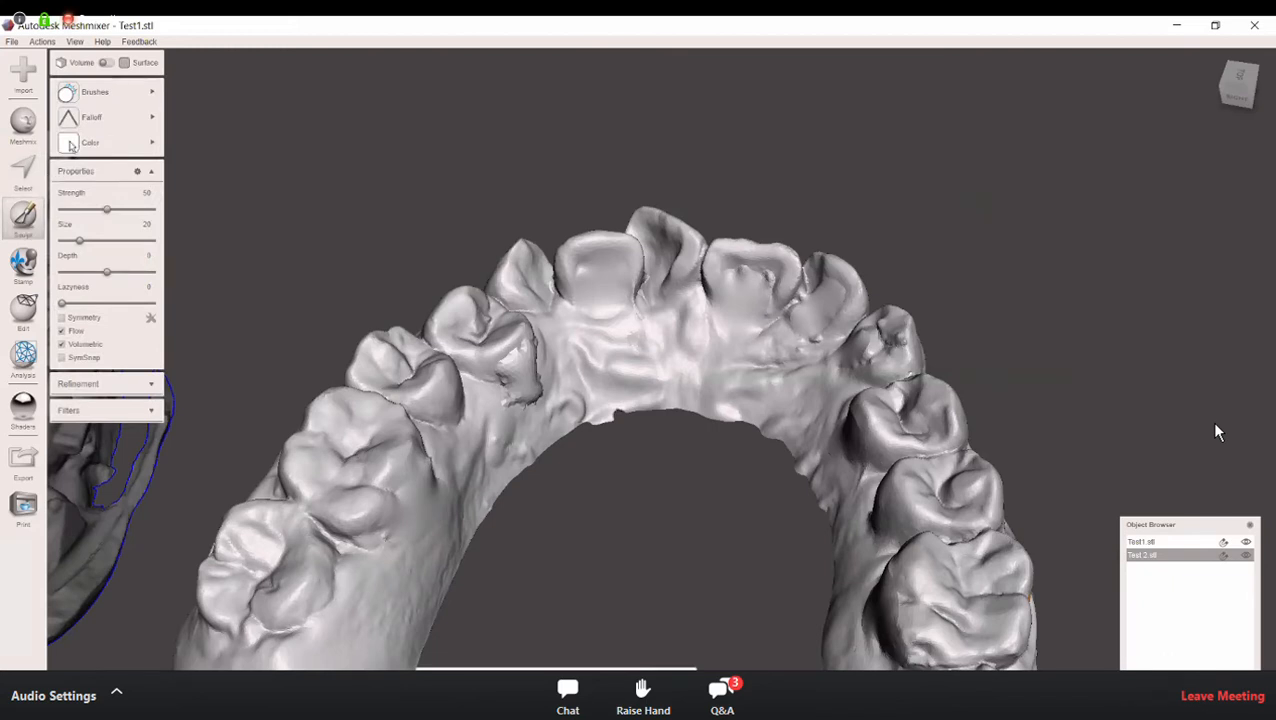
pyautogui.click(108, 100)
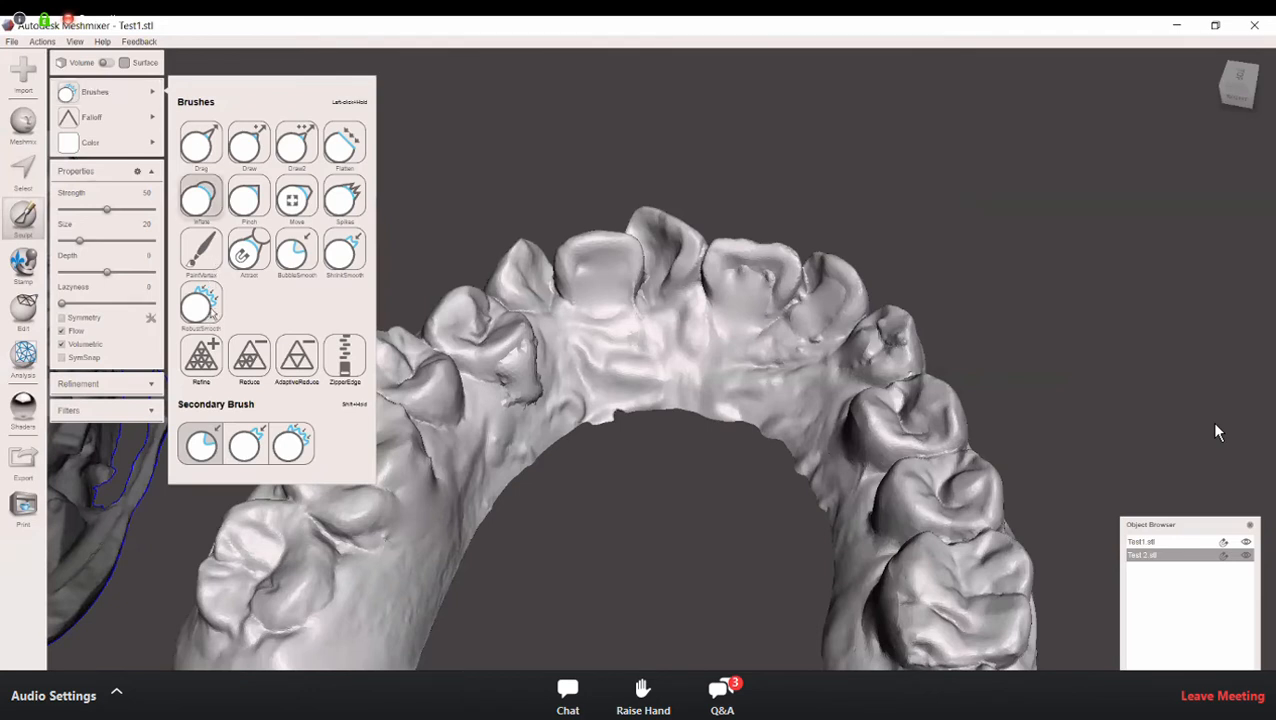
pyautogui.click(203, 312)
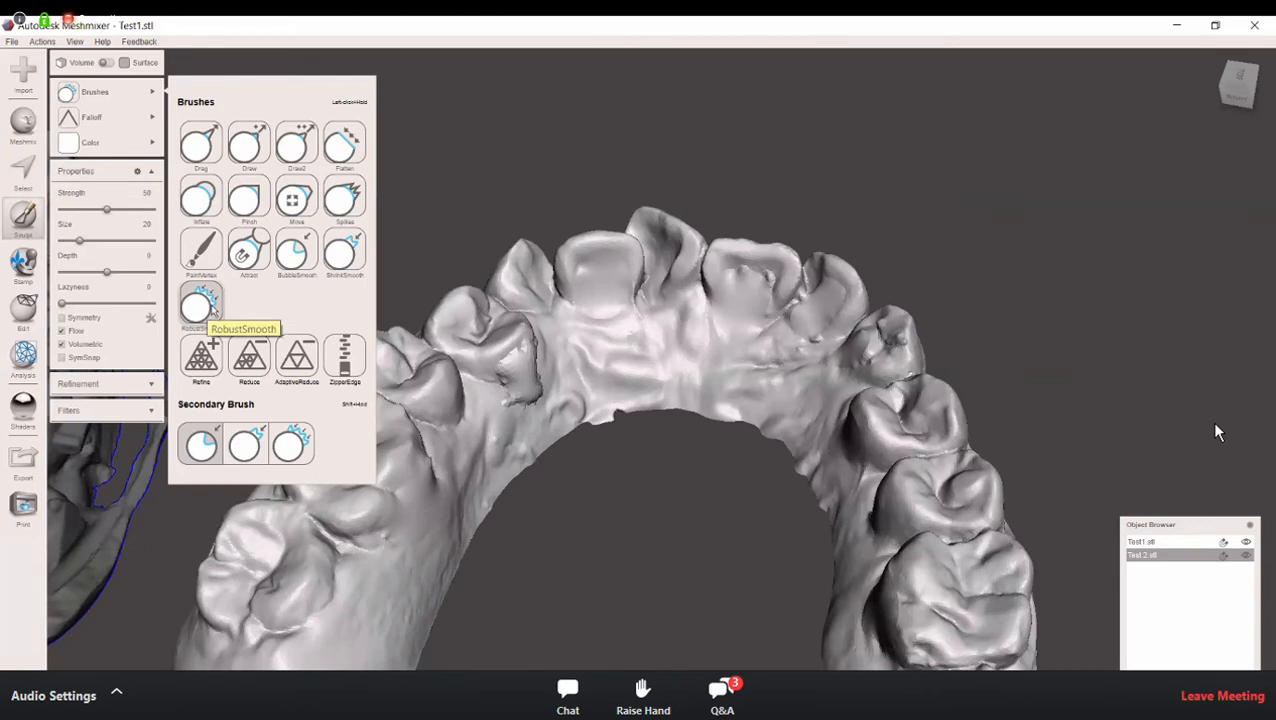
pyautogui.click(214, 307)
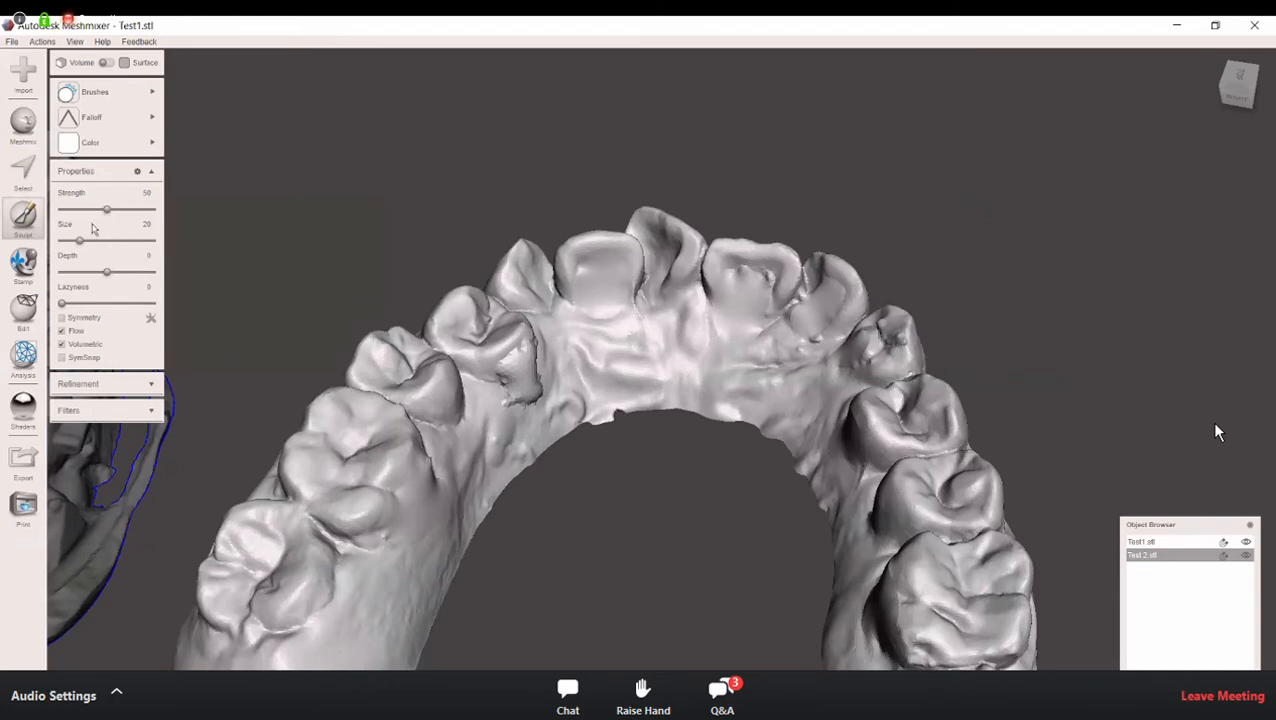
pyautogui.moveTo(78, 241); pyautogui.dragTo(89, 241)
pyautogui.moveTo(484, 375)
pyautogui.mouseDown()
pyautogui.moveTo(529, 392)
pyautogui.moveTo(515, 374)
pyautogui.moveTo(525, 365)
pyautogui.moveTo(533, 396)
pyautogui.moveTo(518, 396)
pyautogui.moveTo(531, 399)
pyautogui.mouseUp()
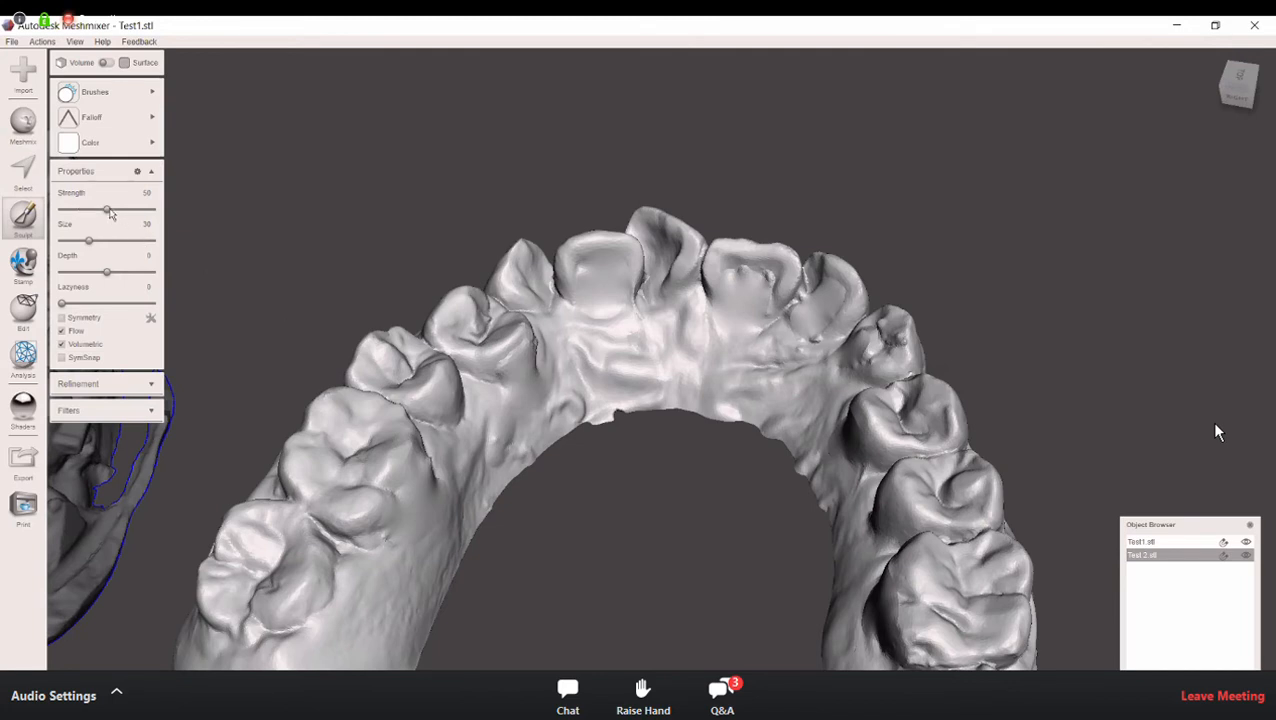
# Step: Try a smoothing brush strength of 2, and set the strength to 100
pyautogui.moveTo(110, 214); pyautogui.dragTo(63, 211)
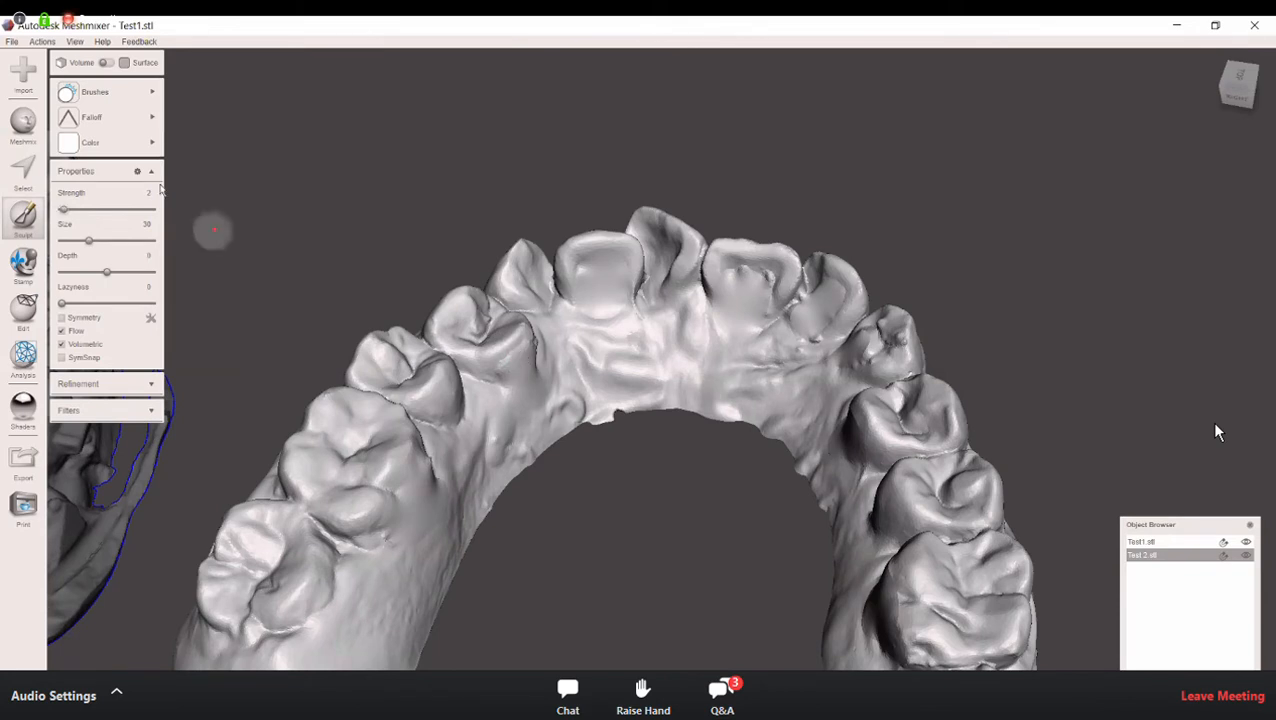
pyautogui.moveTo(65, 209); pyautogui.dragTo(136, 209)
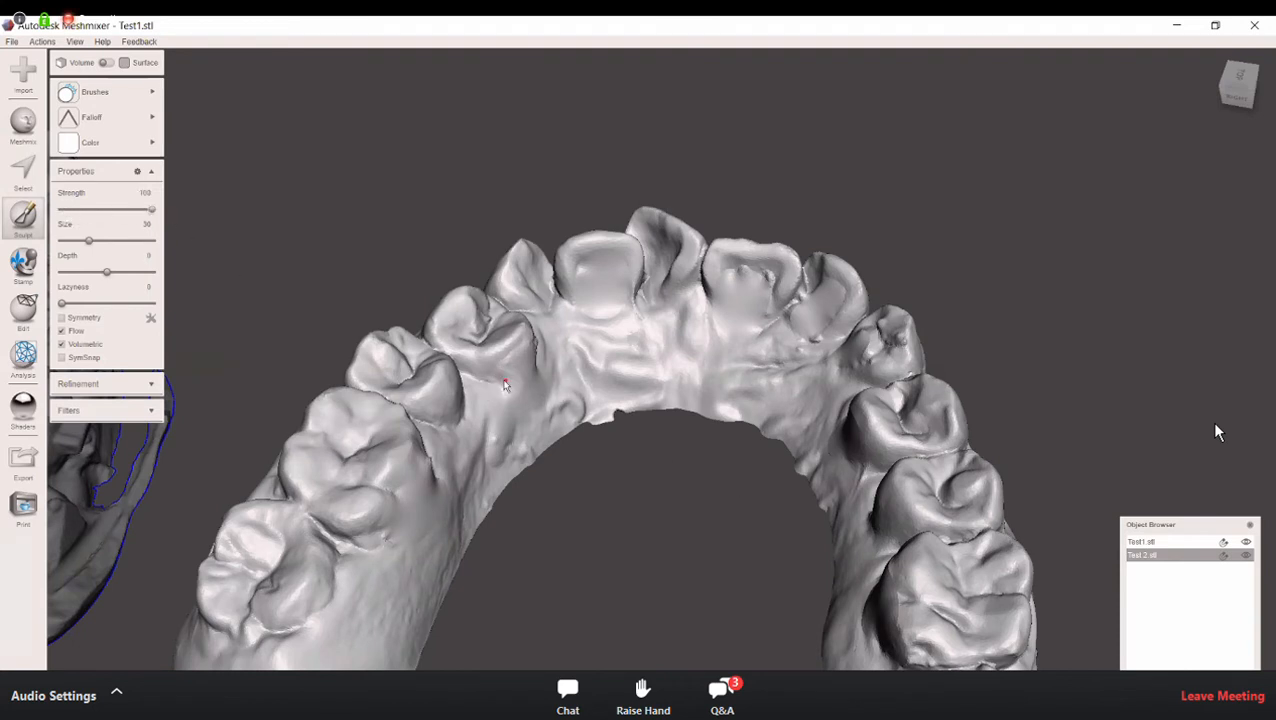
# Step: Smooth the gum inside the premolar at full strength, and the pitted inner surface of the incisor at strength 50
pyautogui.moveTo(506, 380); pyautogui.dragTo(534, 356)
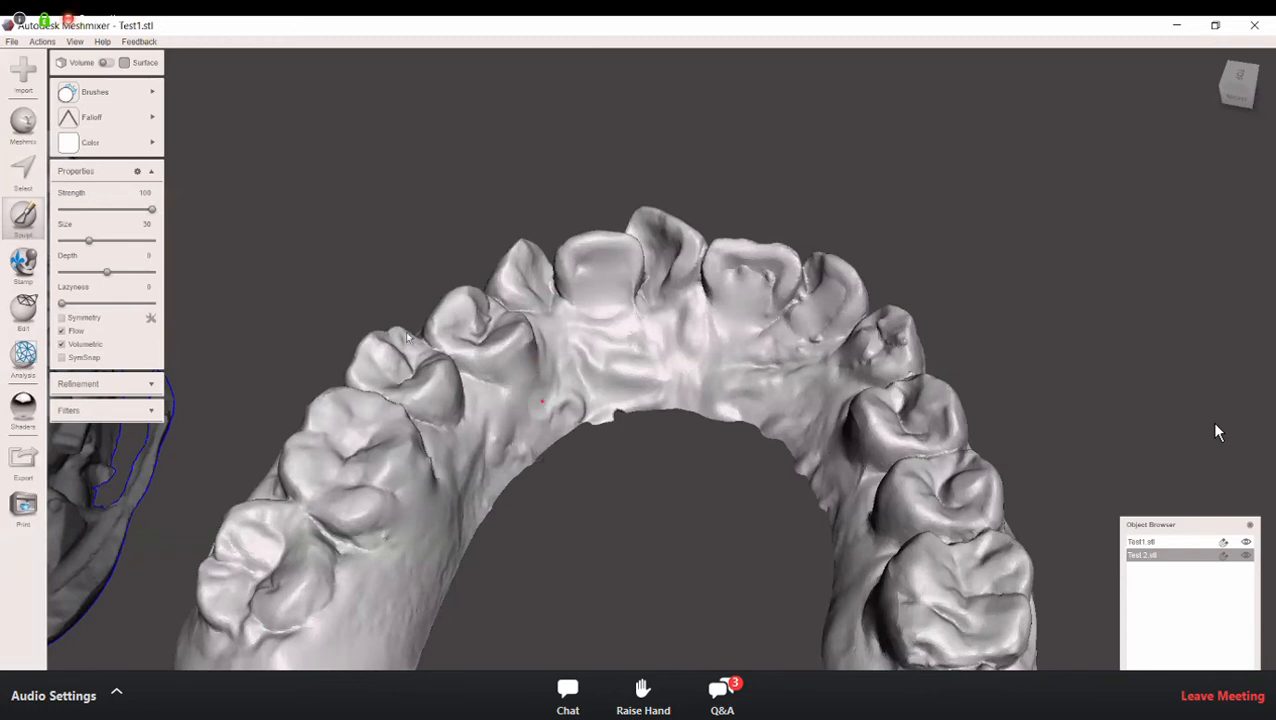
pyautogui.moveTo(150, 212); pyautogui.dragTo(107, 214)
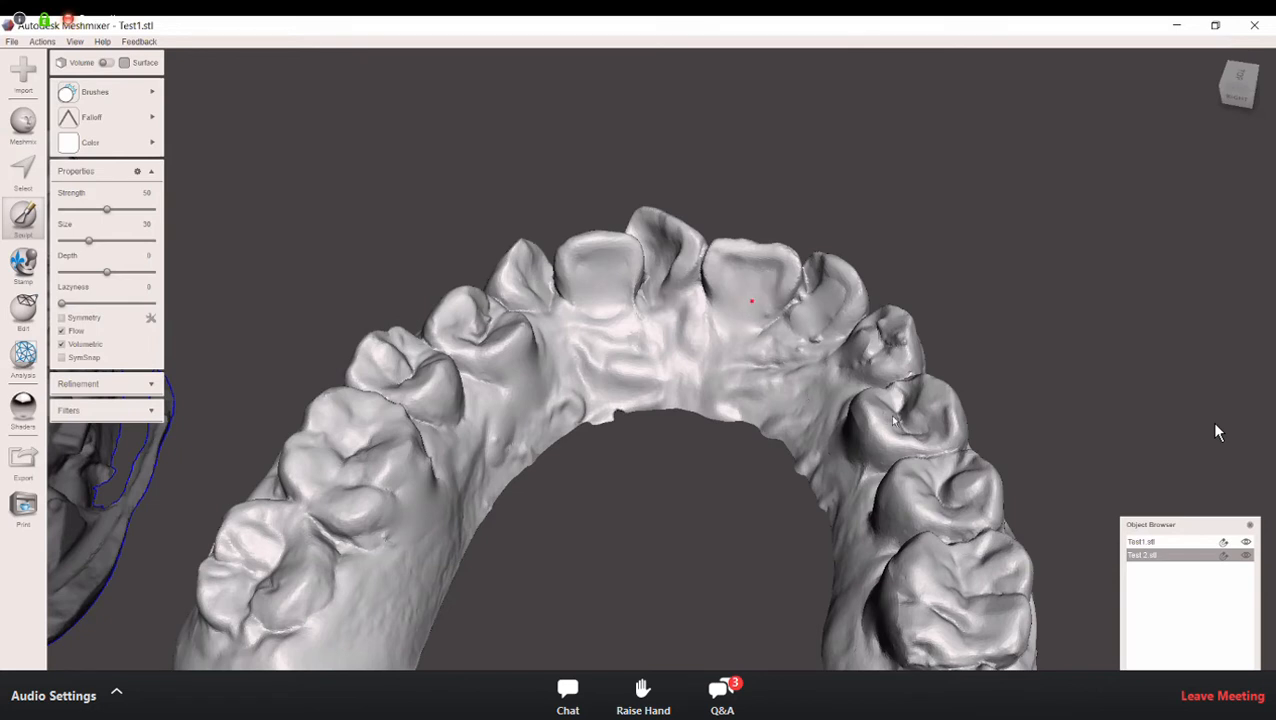
pyautogui.moveTo(762, 284); pyautogui.dragTo(756, 294, button='right')
# Step: Smooth the rough patches on the inner and outer surfaces of the front teeth with the RobustSmooth brush
pyautogui.moveTo(712, 202); pyautogui.dragTo(716, 186, button='right')
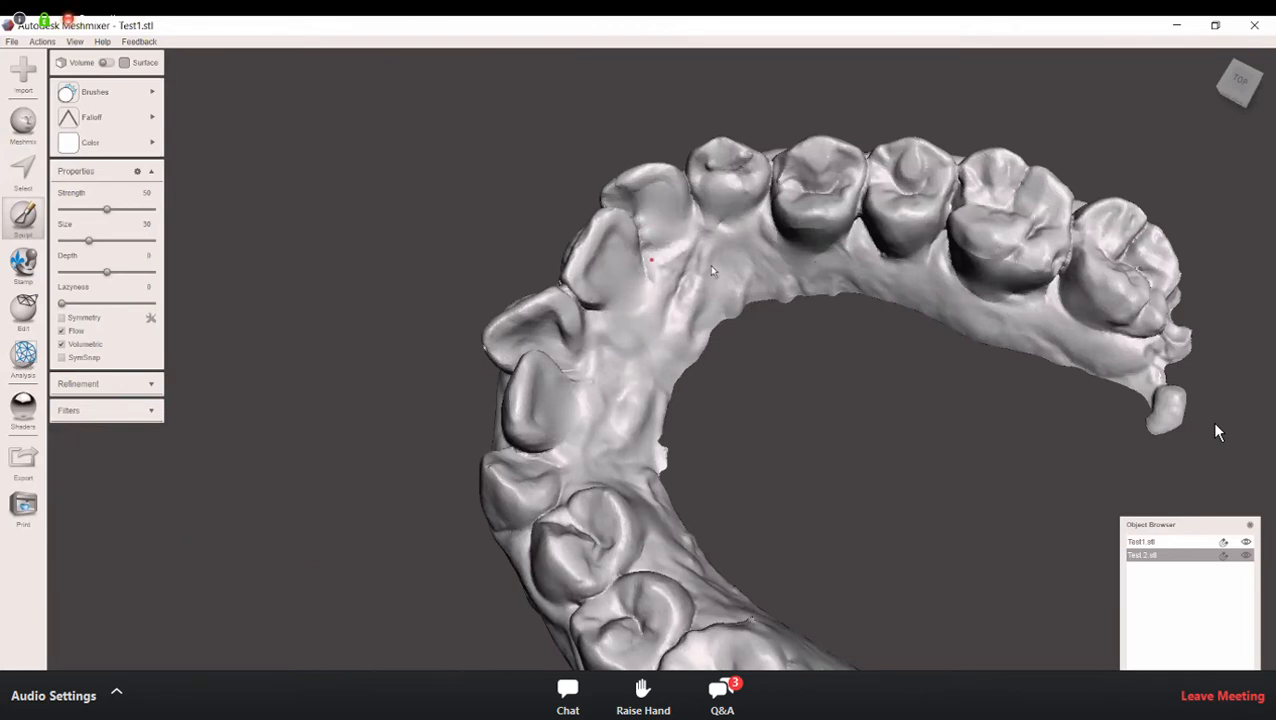
pyautogui.moveTo(763, 205); pyautogui.dragTo(900, 216, button='right')
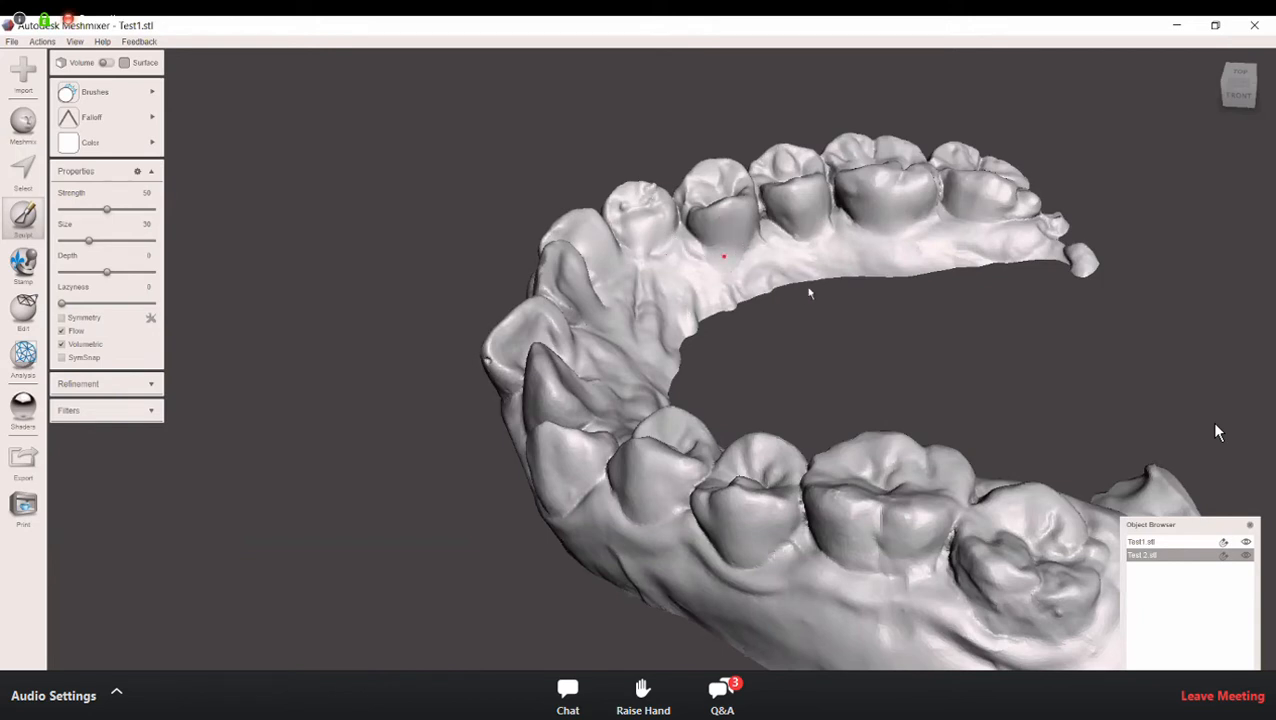
pyautogui.moveTo(742, 290); pyautogui.dragTo(957, 291, button='right')
pyautogui.moveTo(762, 362); pyautogui.dragTo(812, 362, button='right')
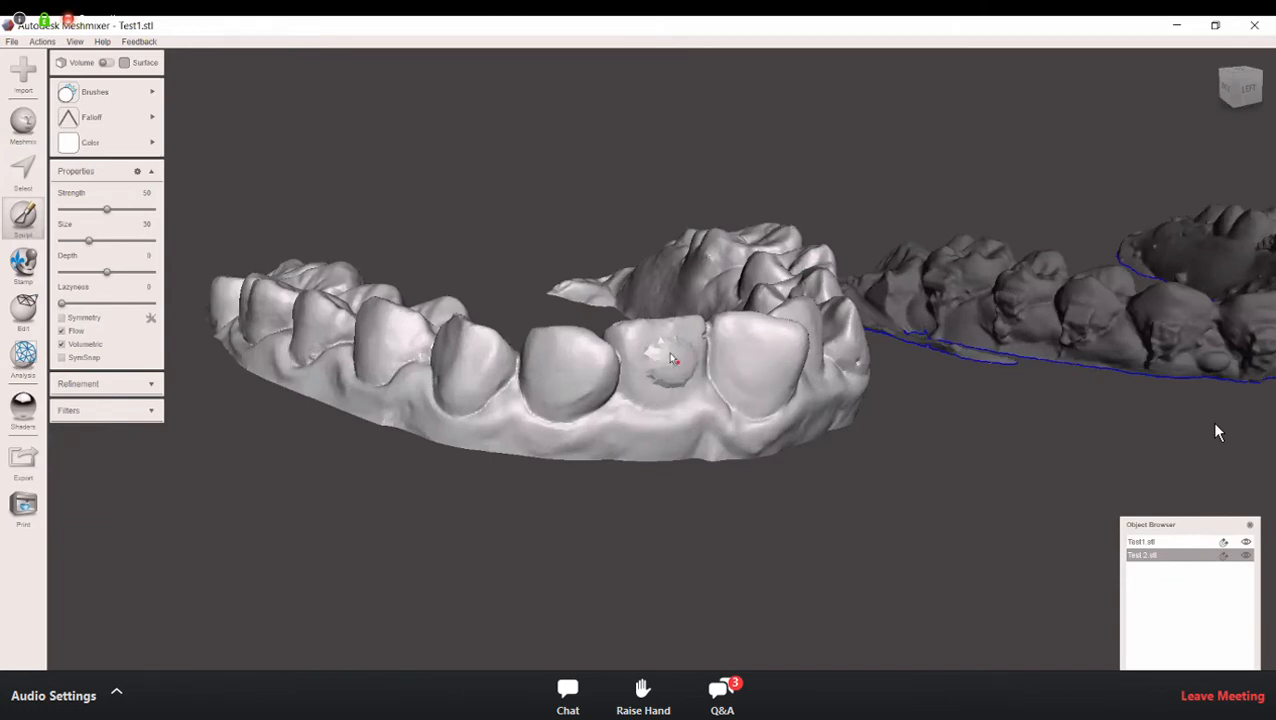
pyautogui.moveTo(882, 455); pyautogui.dragTo(635, 464, button='right')
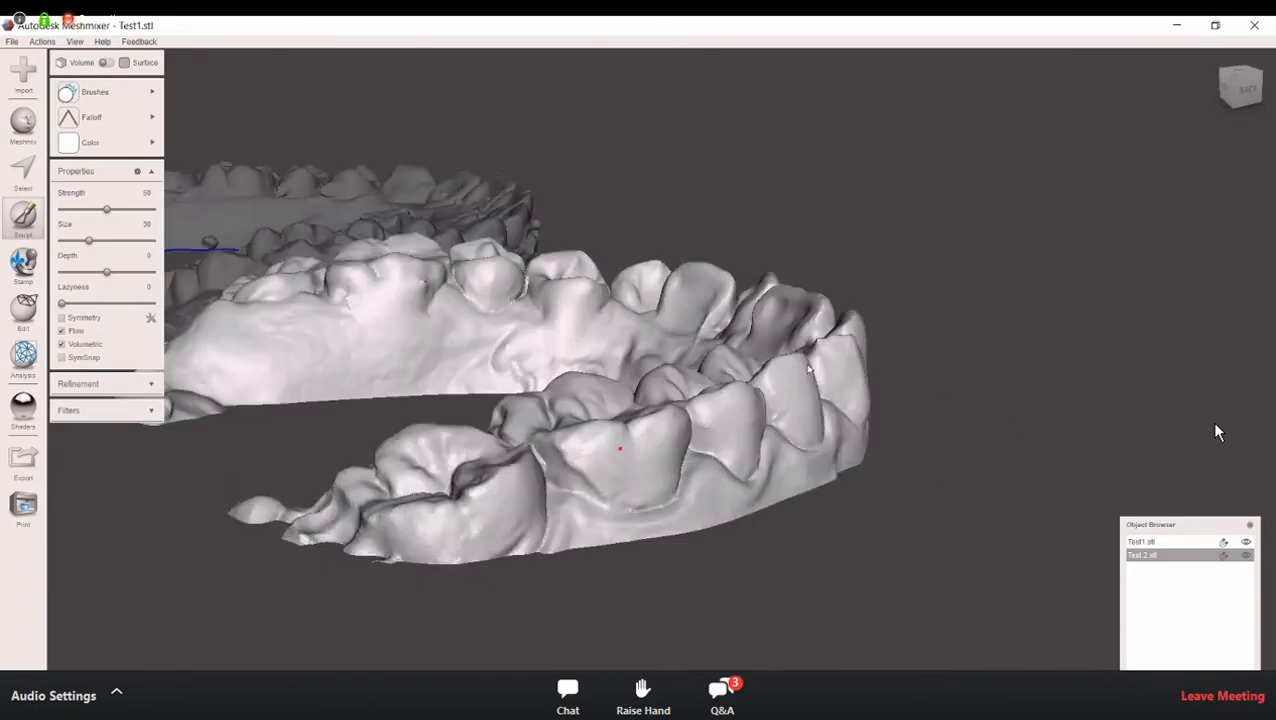
pyautogui.moveTo(885, 352); pyautogui.dragTo(640, 360, button='right')
pyautogui.moveTo(857, 371); pyautogui.dragTo(616, 482, button='right')
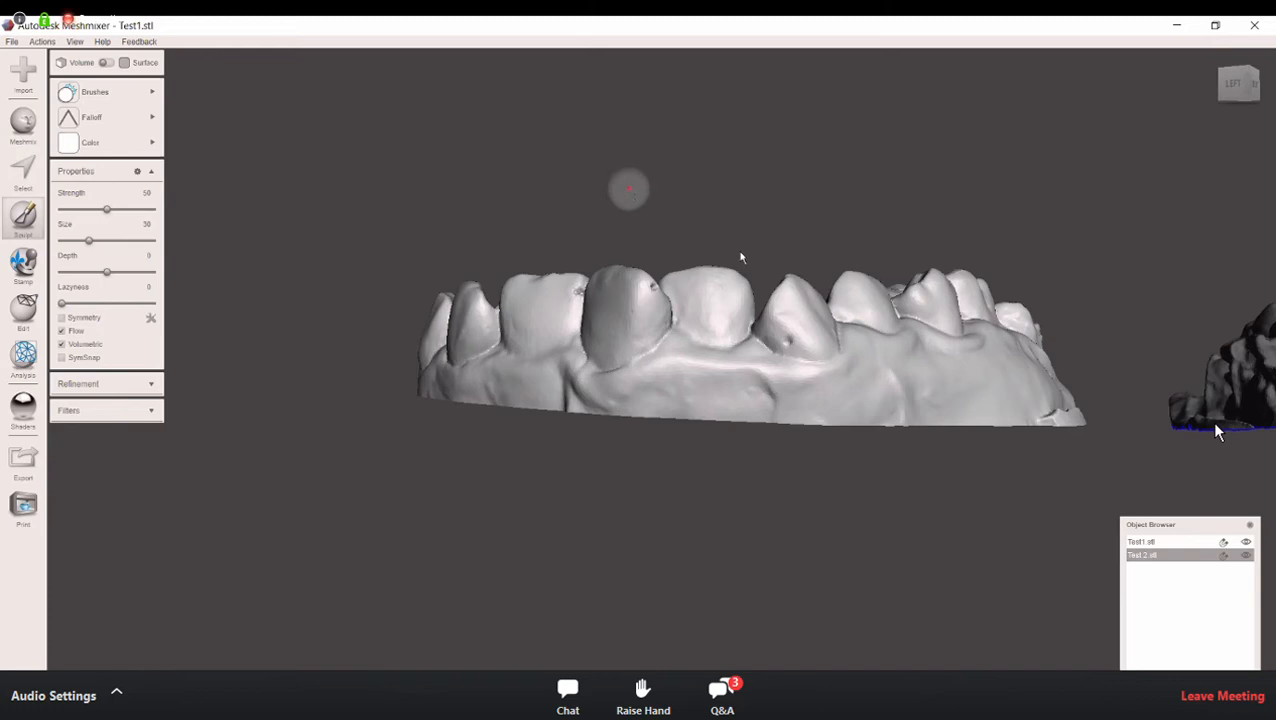
# Step: Examine the small pits on the outer surfaces of the incisors and canine from the front and side
pyautogui.moveTo(741, 298); pyautogui.dragTo(597, 373, button='right')
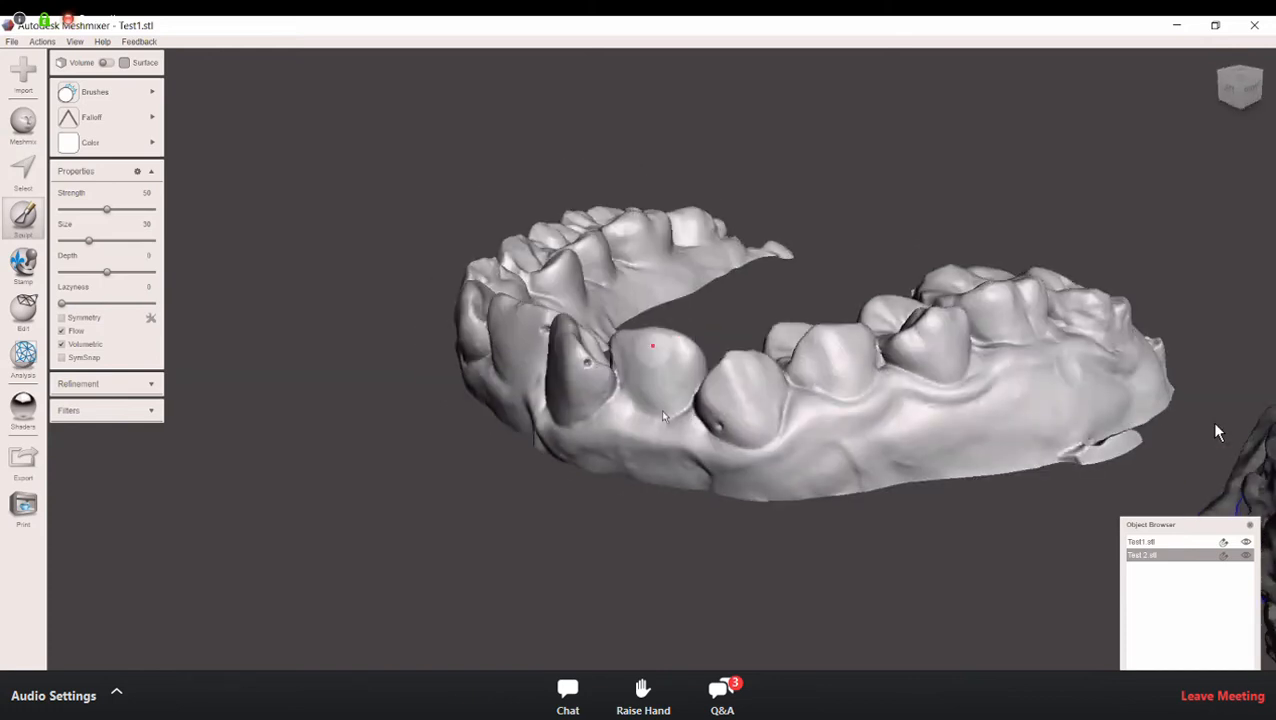
pyautogui.moveTo(690, 395); pyautogui.dragTo(665, 310, button='right')
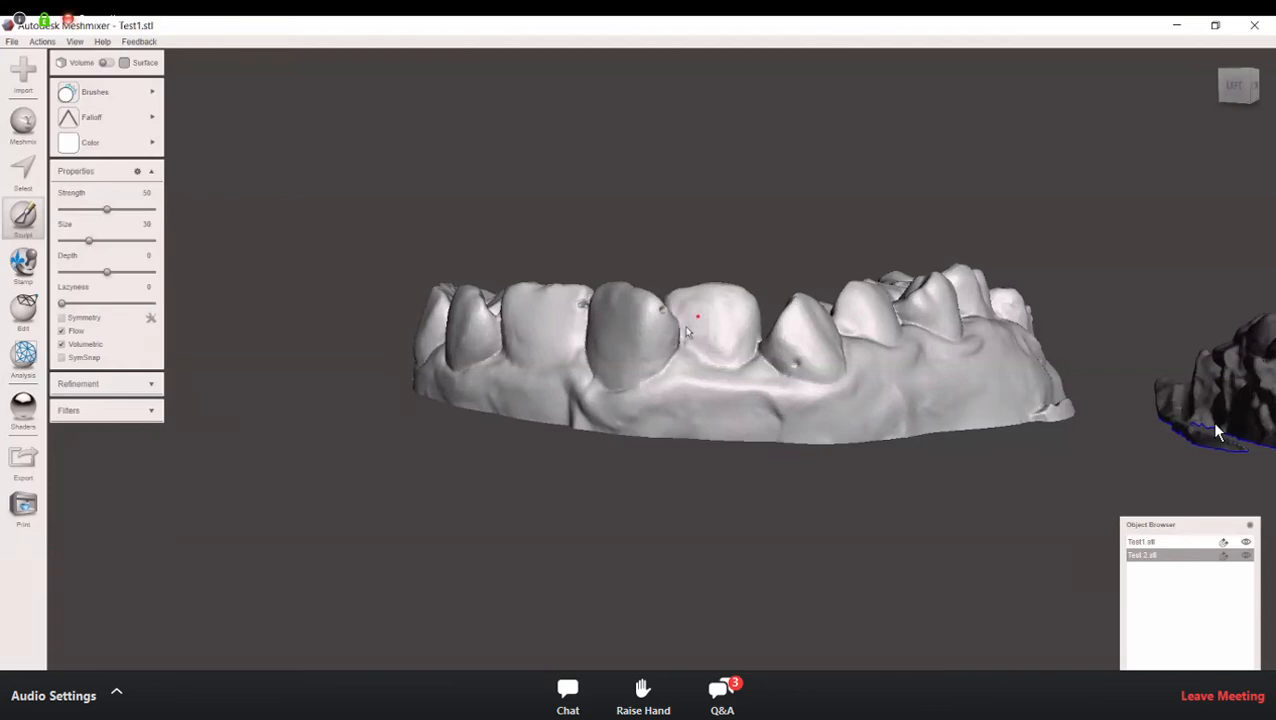
pyautogui.moveTo(673, 330); pyautogui.dragTo(661, 329, button='right')
pyautogui.scroll(2, 659, 340)
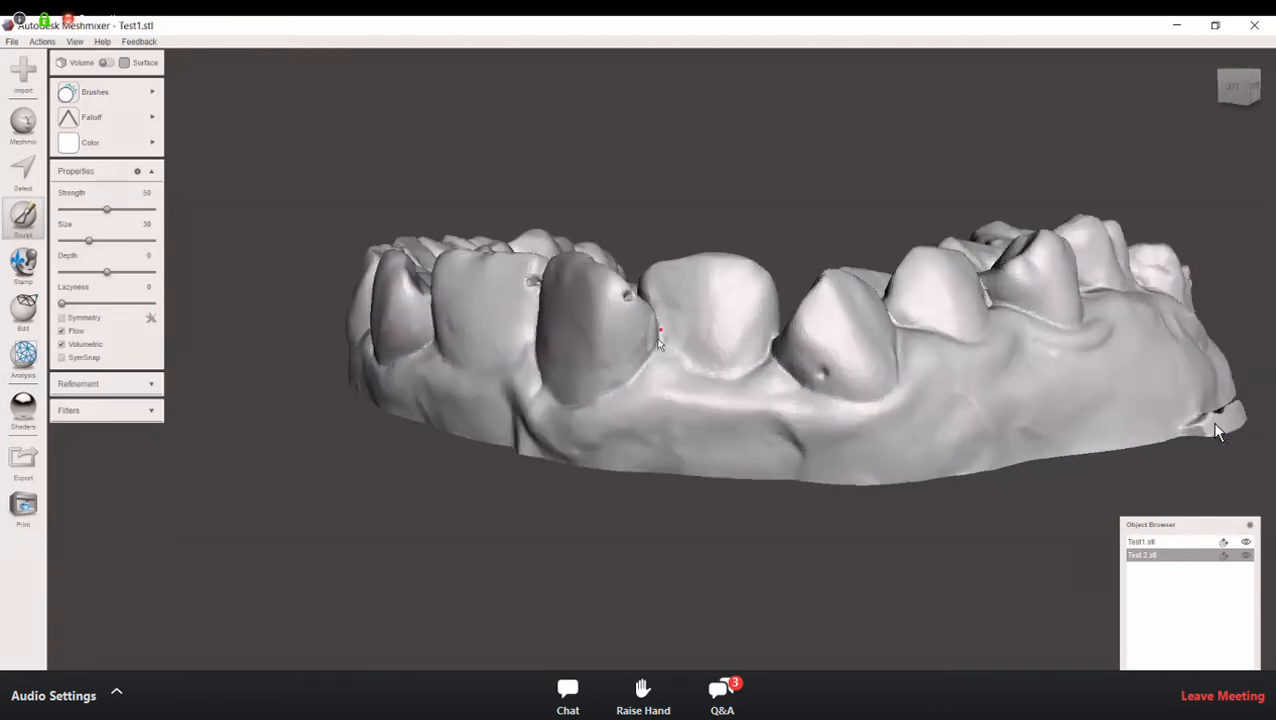
pyautogui.moveTo(660, 338); pyautogui.dragTo(565, 353, button='right')
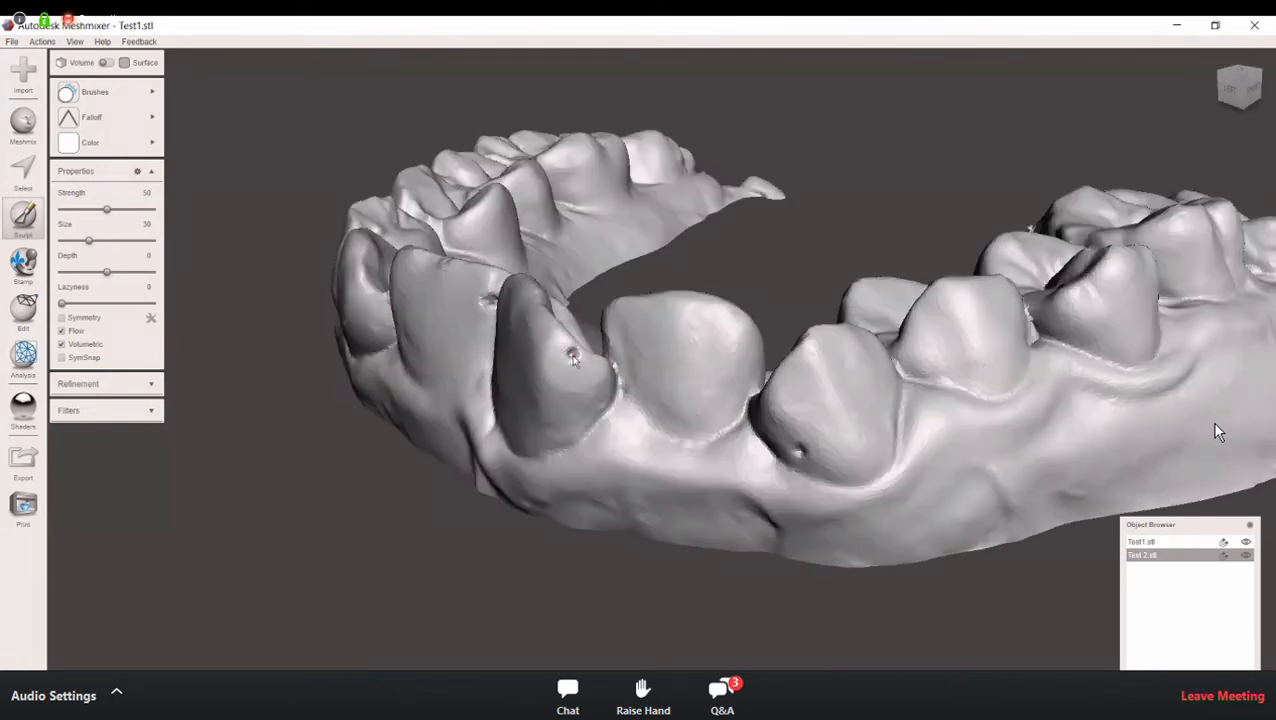
pyautogui.moveTo(573, 358); pyautogui.dragTo(960, 397, button='right')
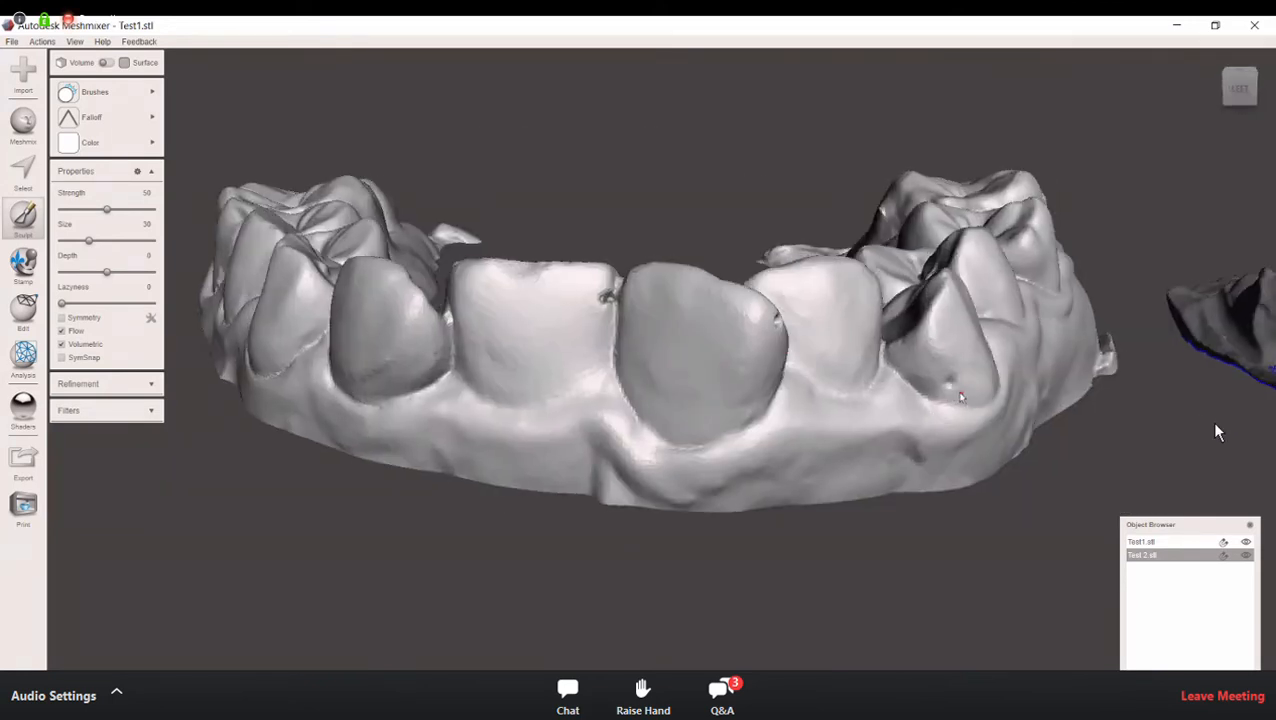
pyautogui.moveTo(682, 332); pyautogui.dragTo(618, 368, button='right')
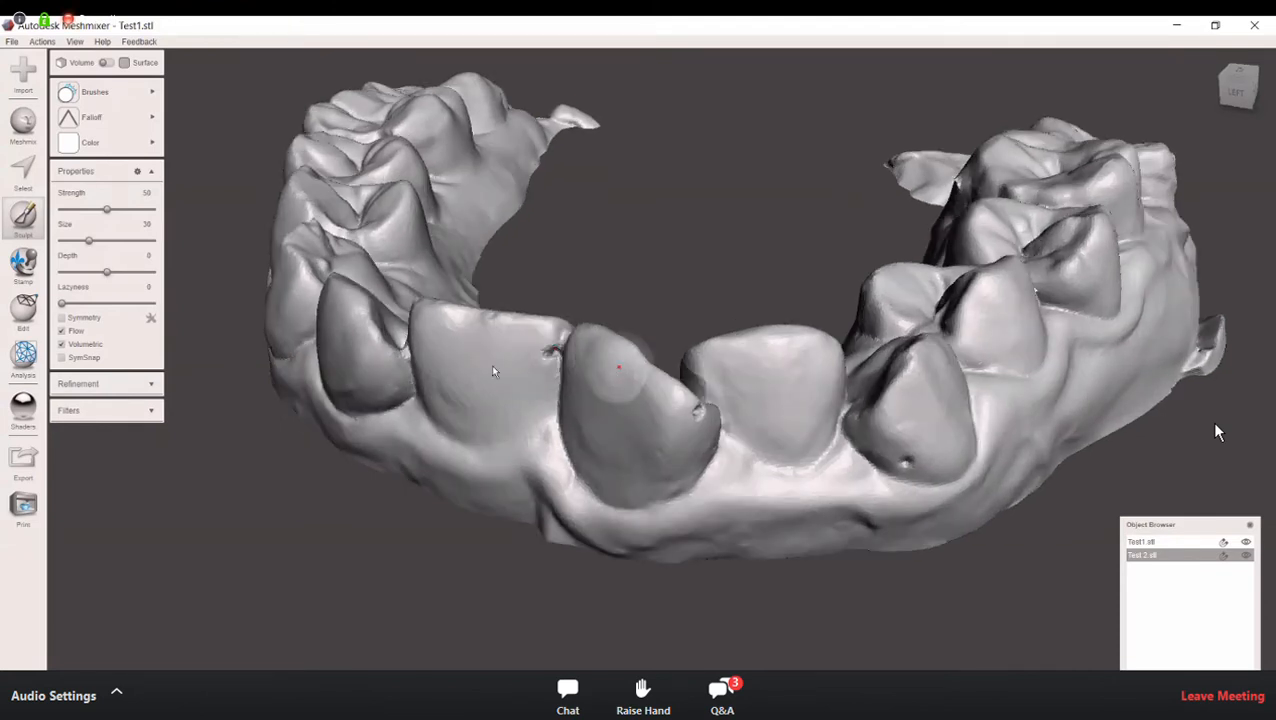
# Step: Fill the small pit near the edge of the protruding incisor with the Draw brush at size 16
pyautogui.click(100, 93)
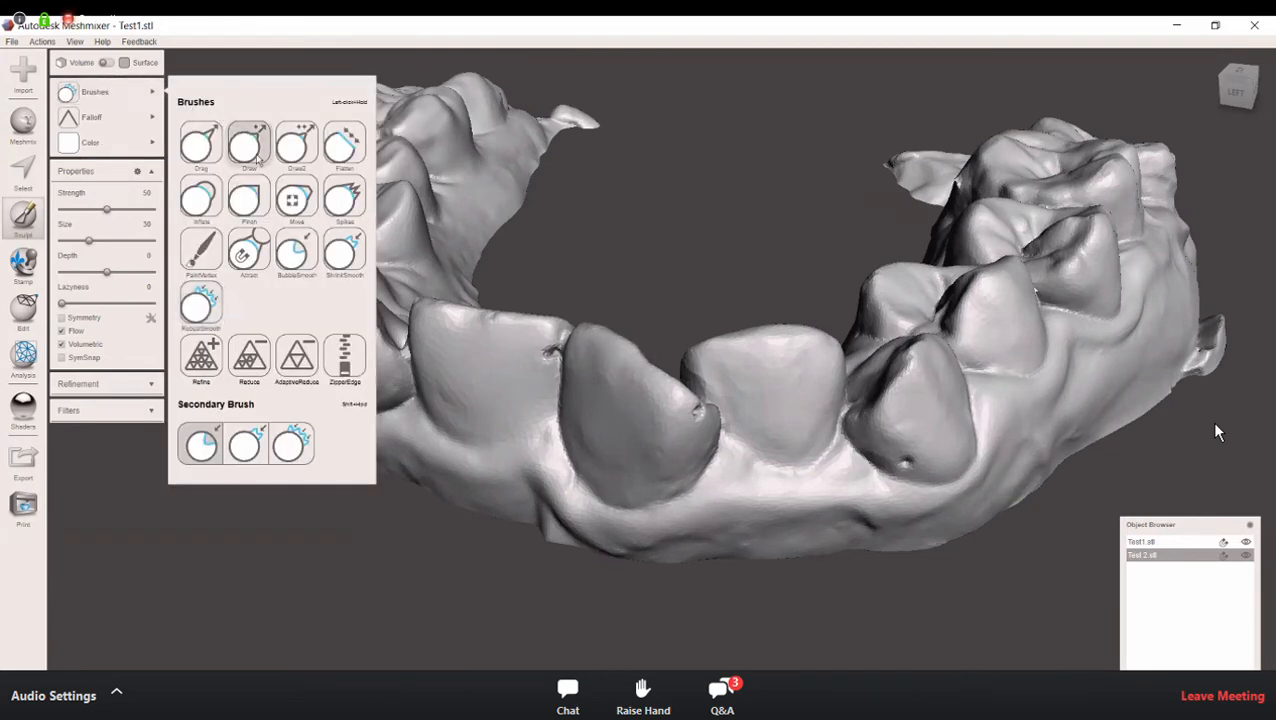
pyautogui.click(249, 143)
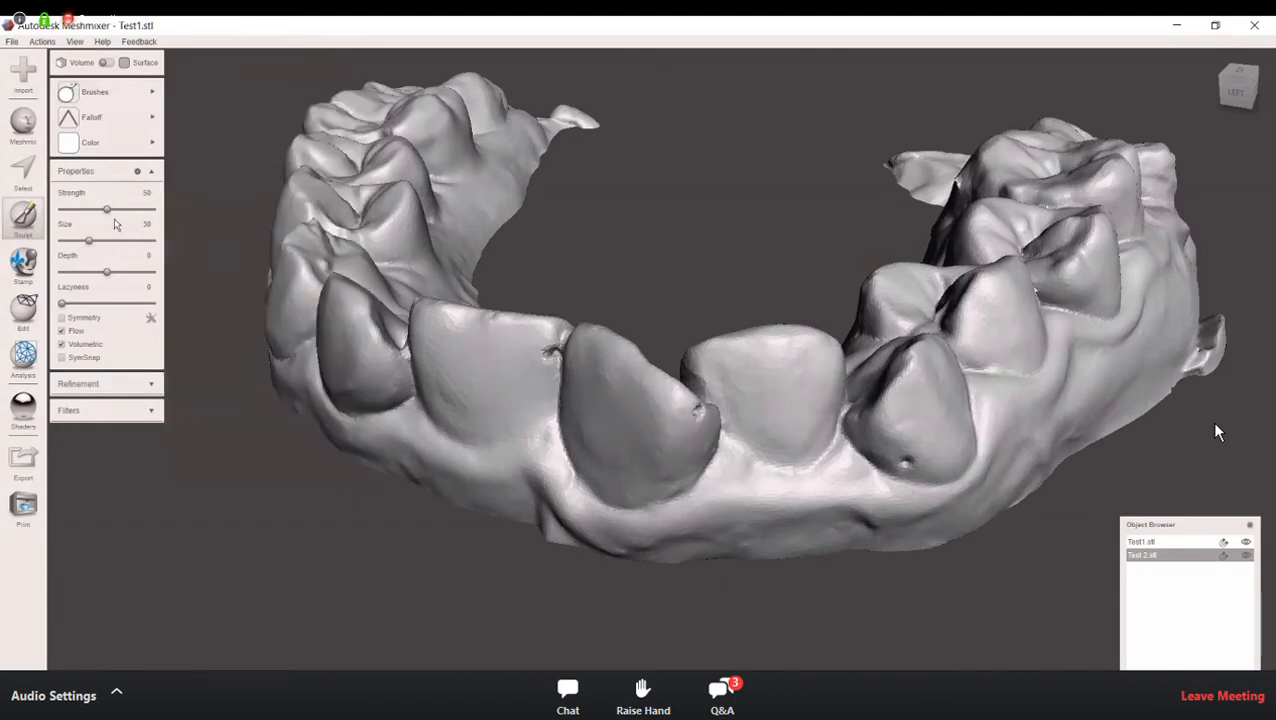
pyautogui.click(71, 242)
pyautogui.moveTo(697, 415); pyautogui.dragTo(537, 371, button='right')
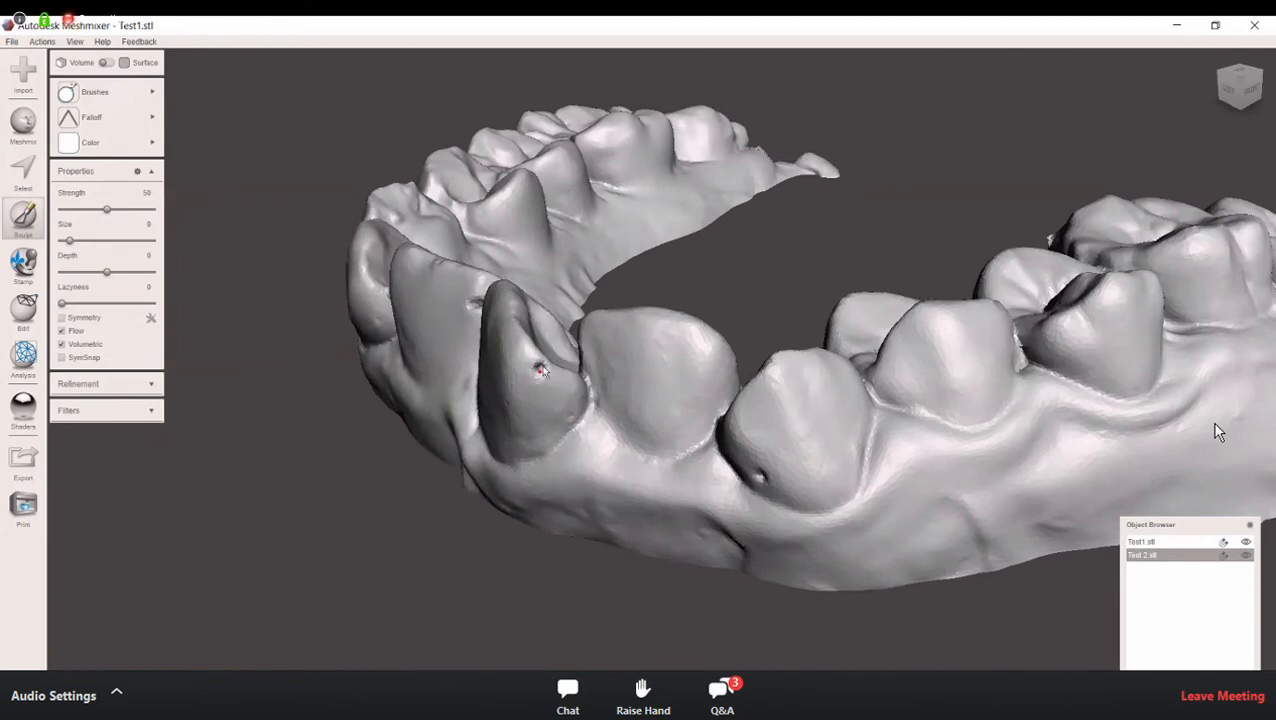
pyautogui.moveTo(621, 402); pyautogui.dragTo(265, 214, button='right')
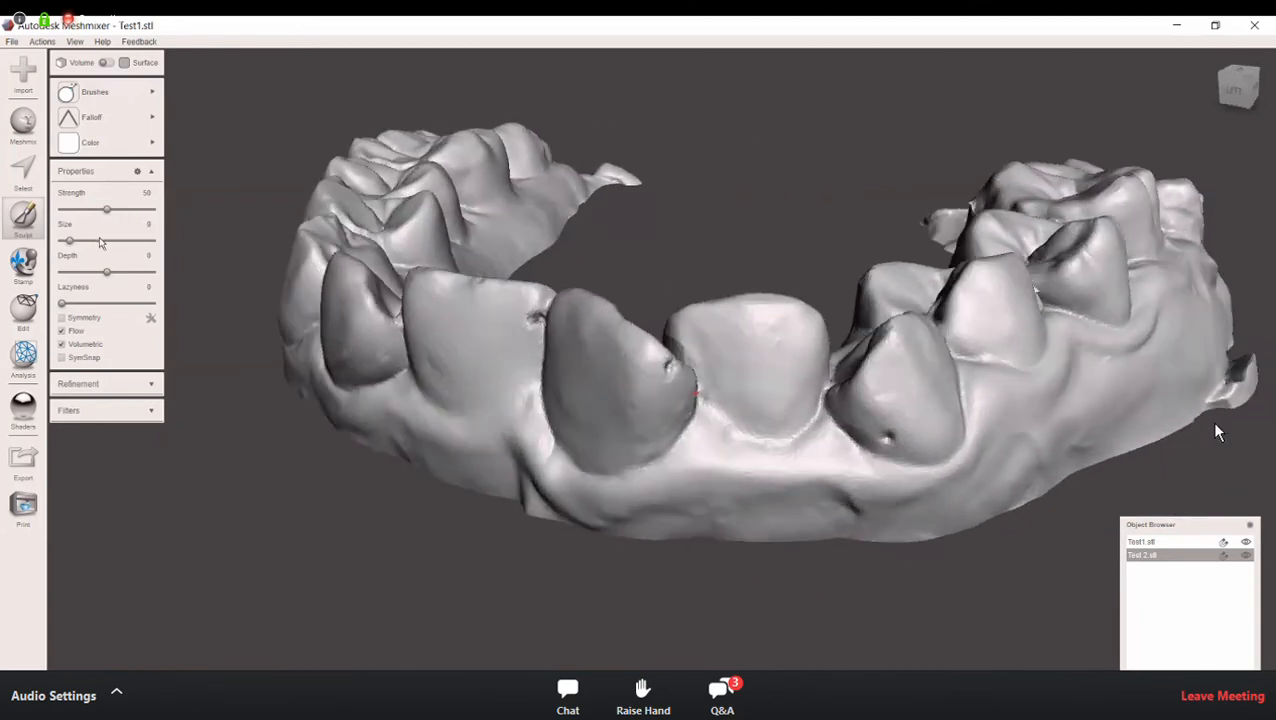
pyautogui.moveTo(72, 242); pyautogui.dragTo(91, 242)
pyautogui.moveTo(286, 389); pyautogui.dragTo(611, 315, button='right')
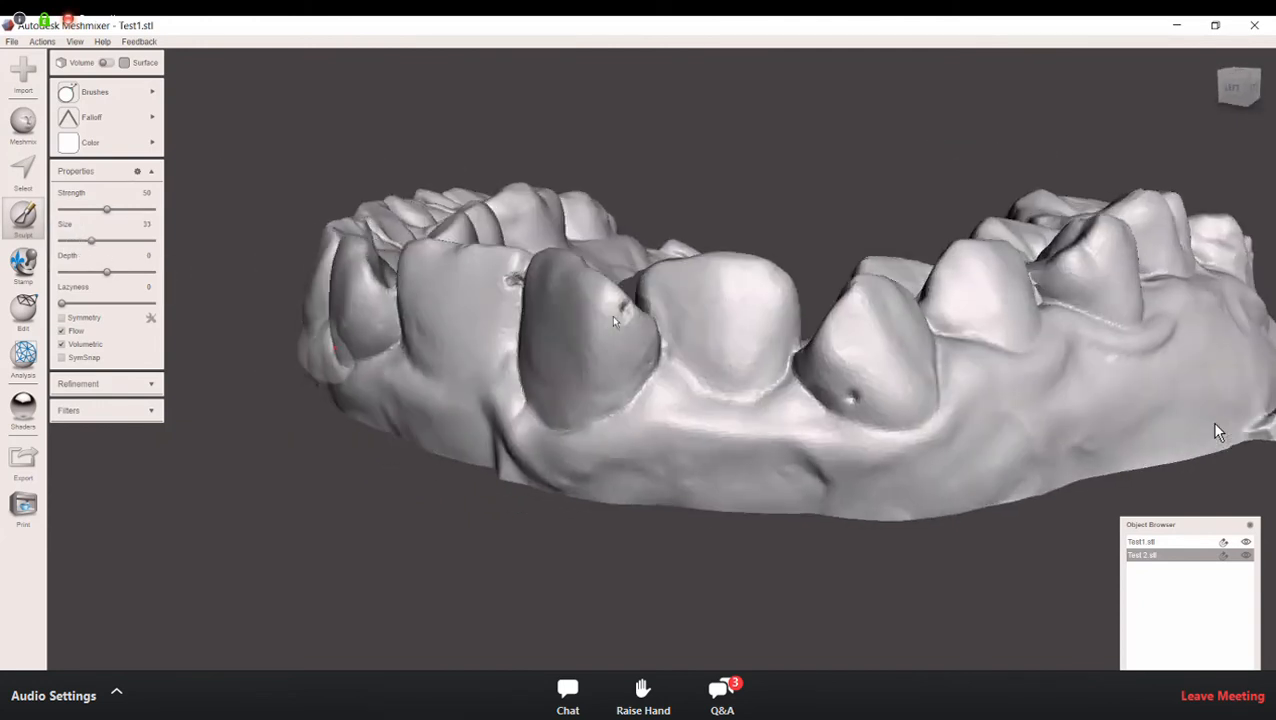
pyautogui.moveTo(88, 241); pyautogui.dragTo(75, 242)
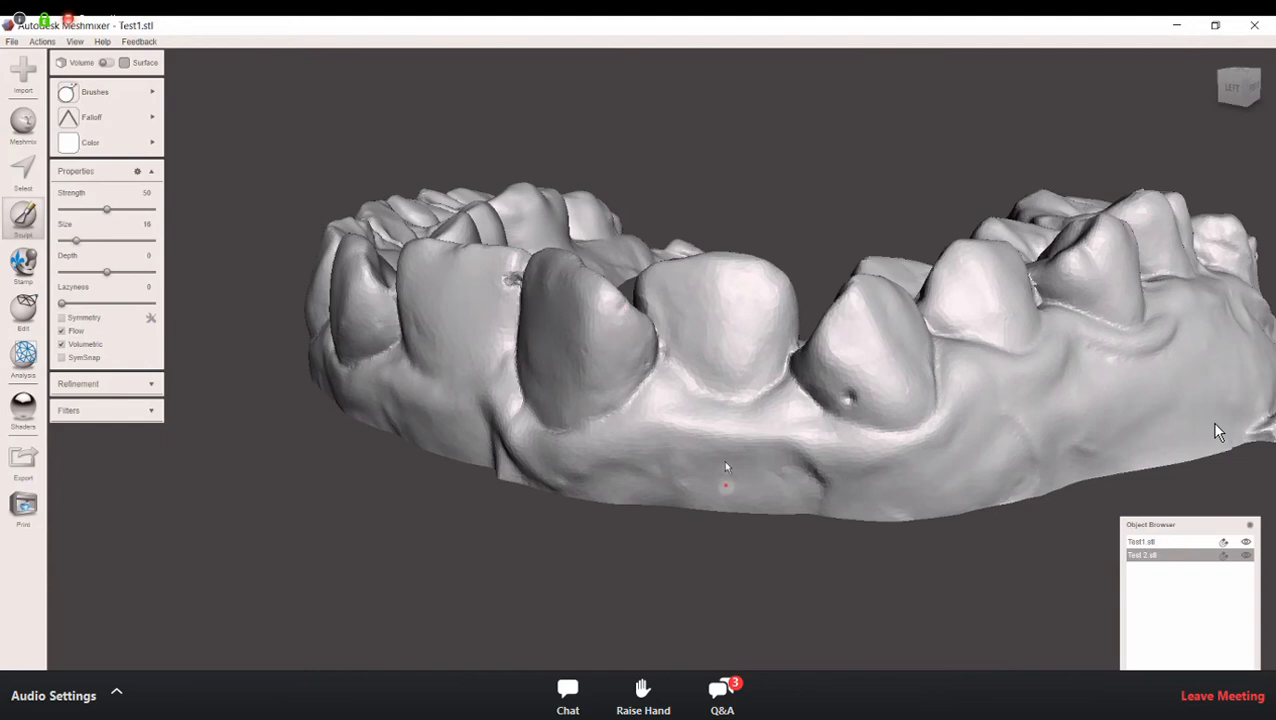
# Step: Fill the pits on the outer side of the canine and on the edge of the flat incisor with the Draw brush
pyautogui.moveTo(753, 464); pyautogui.dragTo(830, 470, button='right')
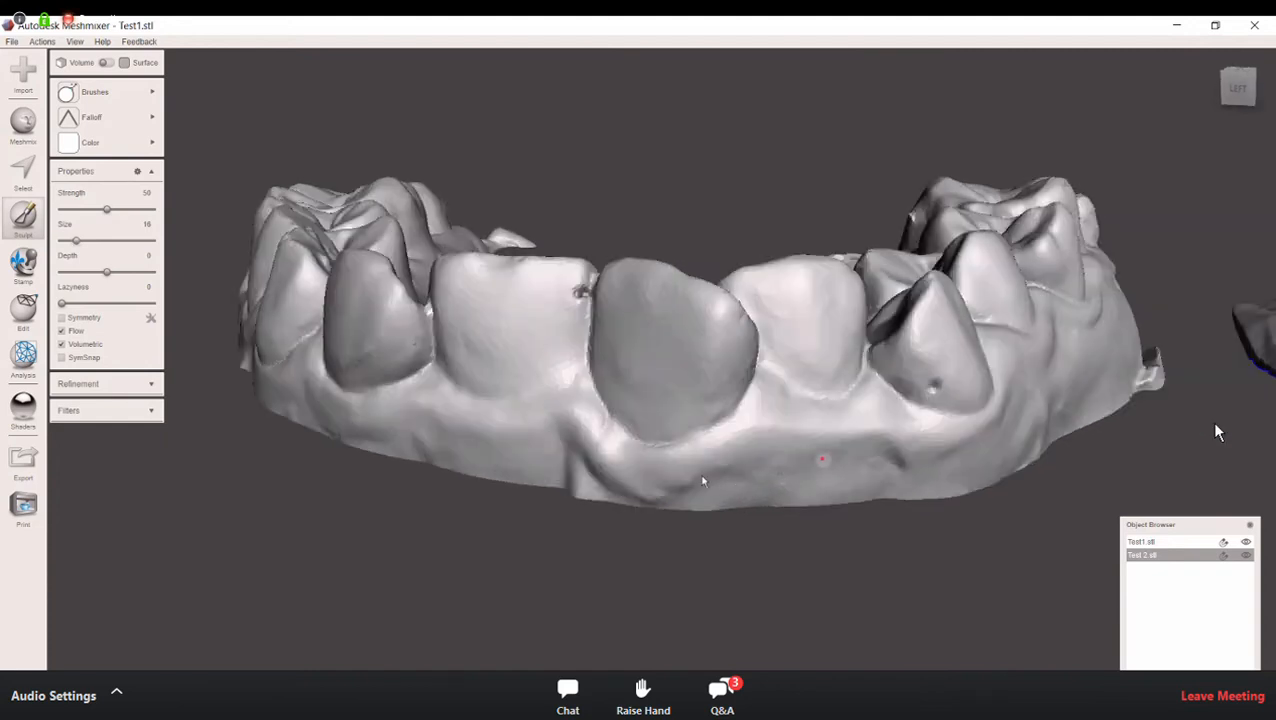
pyautogui.moveTo(594, 378); pyautogui.dragTo(950, 354, button='right')
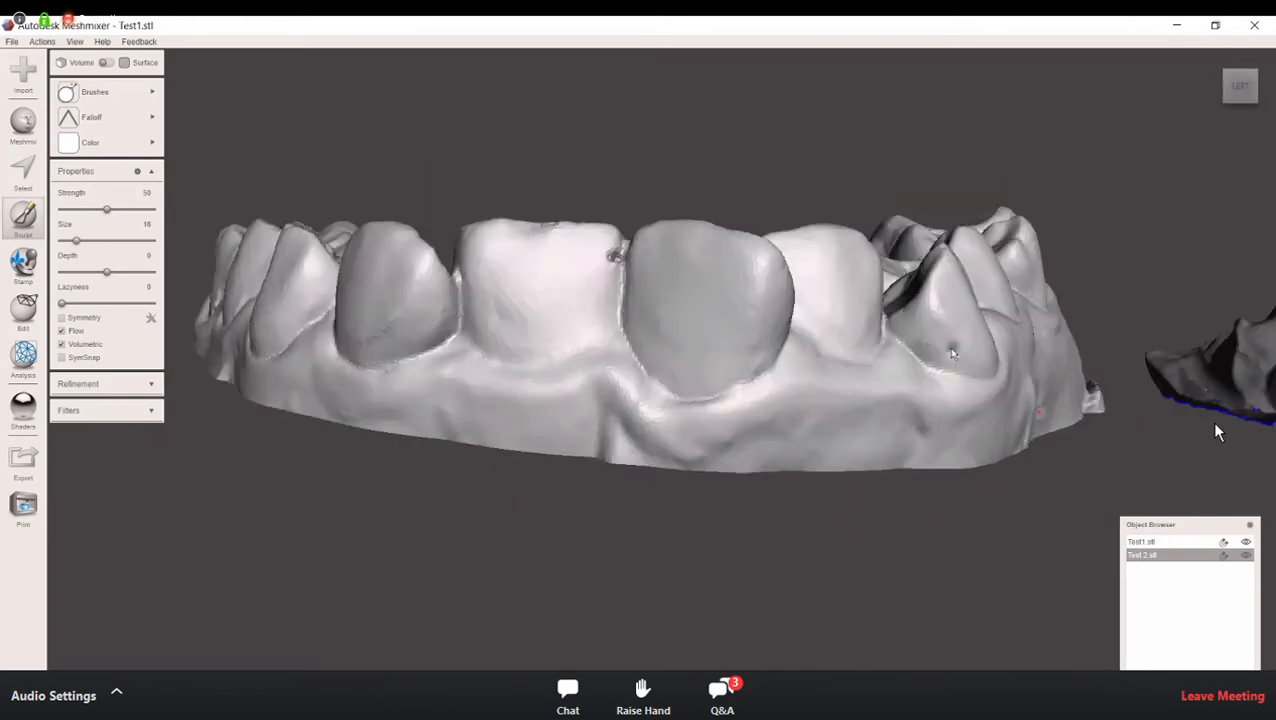
pyautogui.moveTo(834, 396); pyautogui.dragTo(806, 375, button='right')
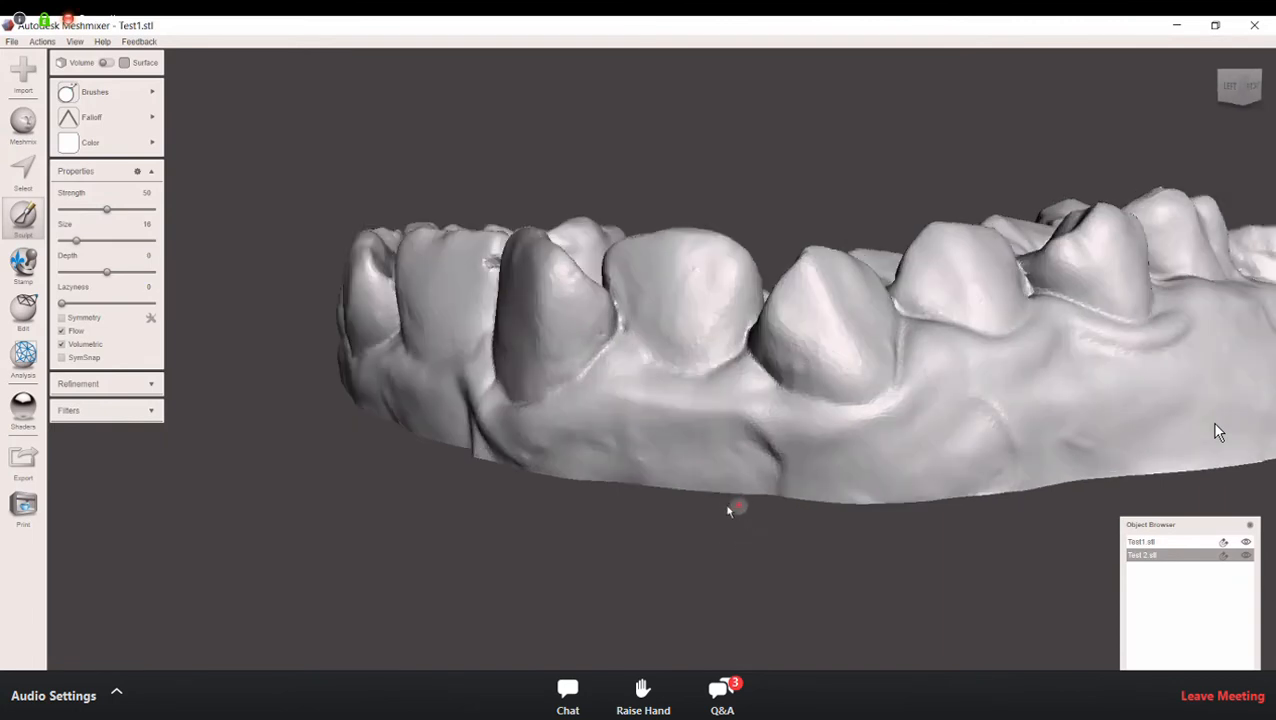
pyautogui.moveTo(705, 425); pyautogui.dragTo(504, 314, button='right')
pyautogui.moveTo(504, 306); pyautogui.dragTo(514, 309)
pyautogui.moveTo(518, 356); pyautogui.dragTo(590, 343, button='right')
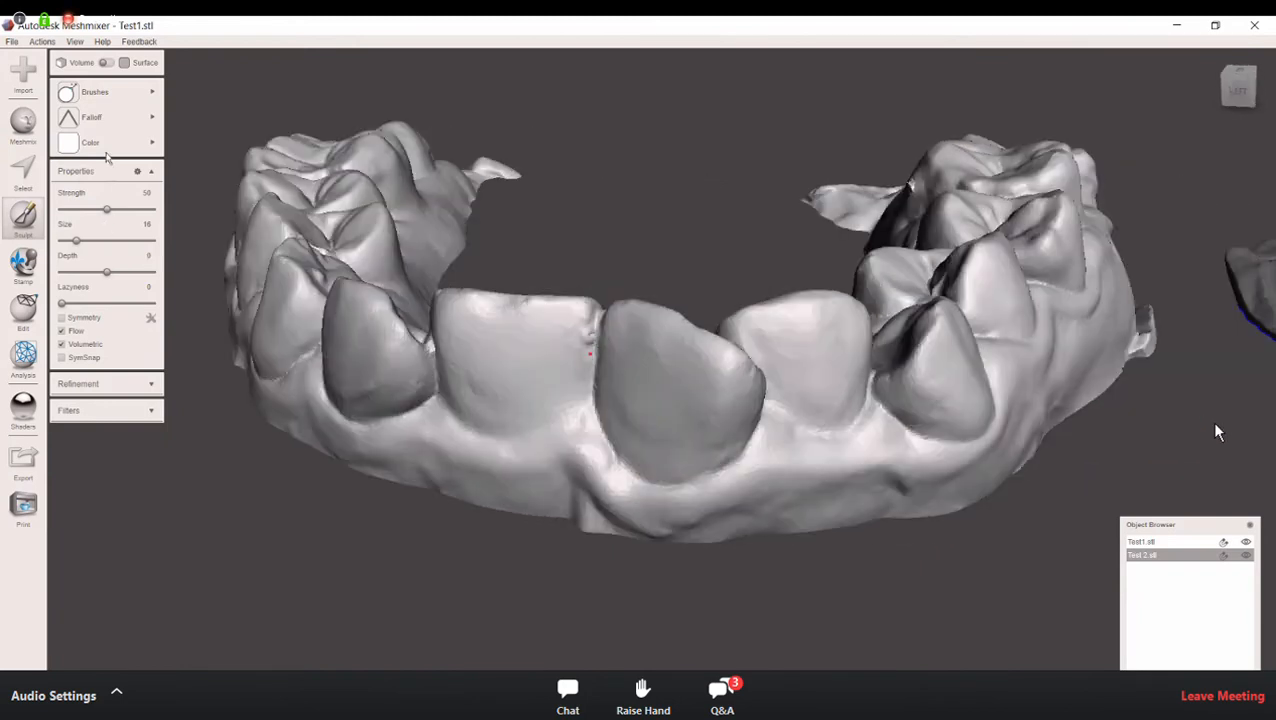
# Step: Even out the filled spots on the two central incisors with the RobustSmooth brush at size 16
pyautogui.click(106, 93)
pyautogui.moveTo(561, 402); pyautogui.dragTo(532, 434, button='right')
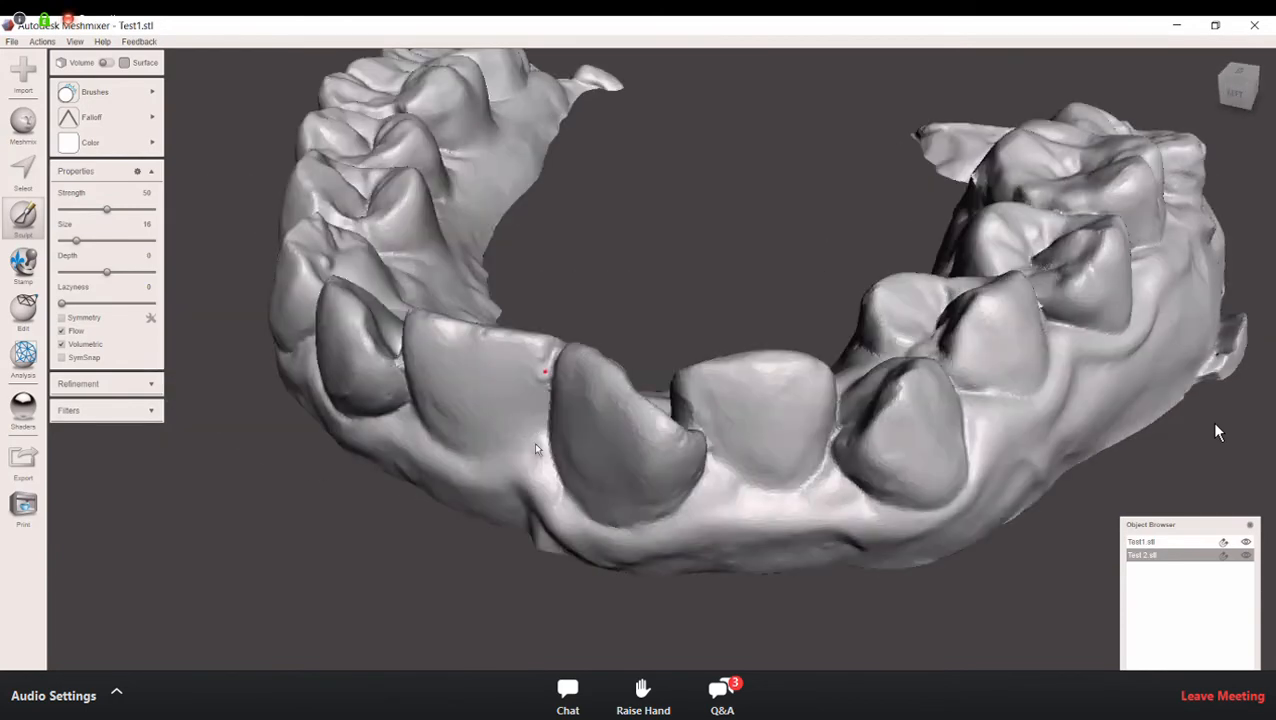
pyautogui.moveTo(626, 446); pyautogui.dragTo(619, 508, button='right')
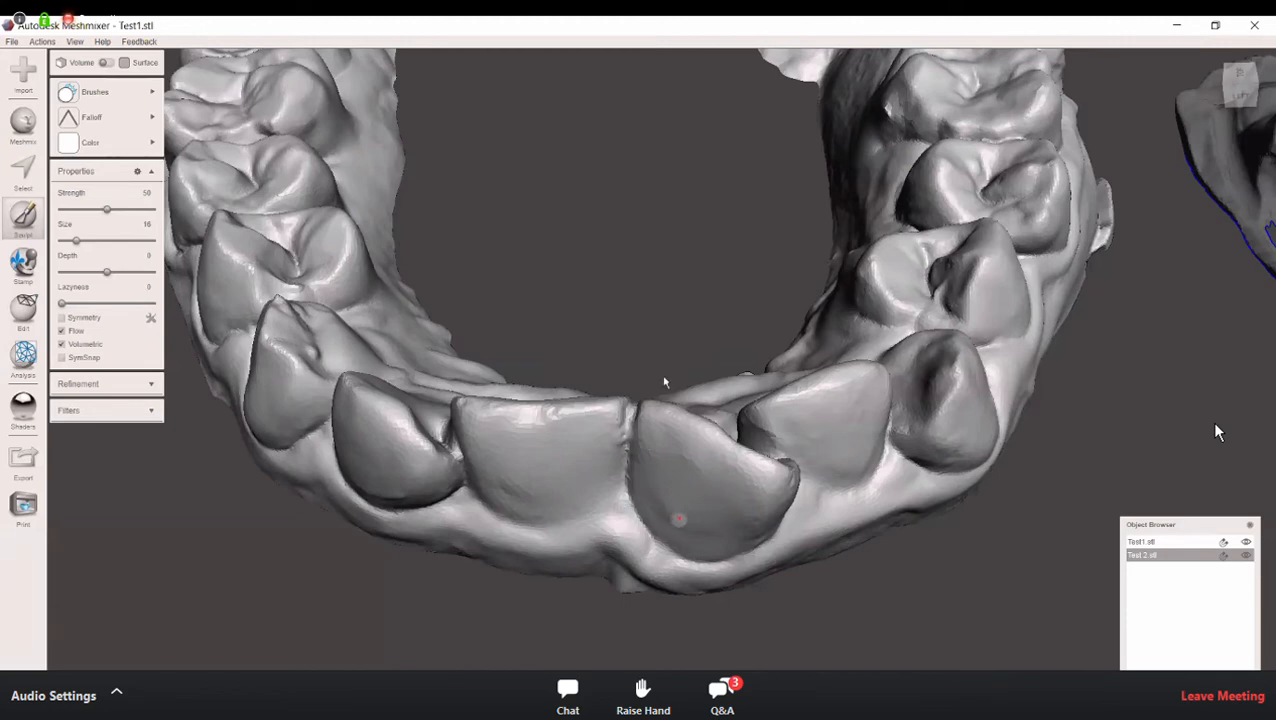
pyautogui.moveTo(672, 329)
pyautogui.mouseDown(button='right')
pyautogui.moveTo(661, 129)
pyautogui.moveTo(648, 118)
pyautogui.moveTo(727, 321)
pyautogui.moveTo(669, 350)
pyautogui.mouseUp(button='right')
pyautogui.moveTo(528, 338); pyautogui.dragTo(394, 343, button='right')
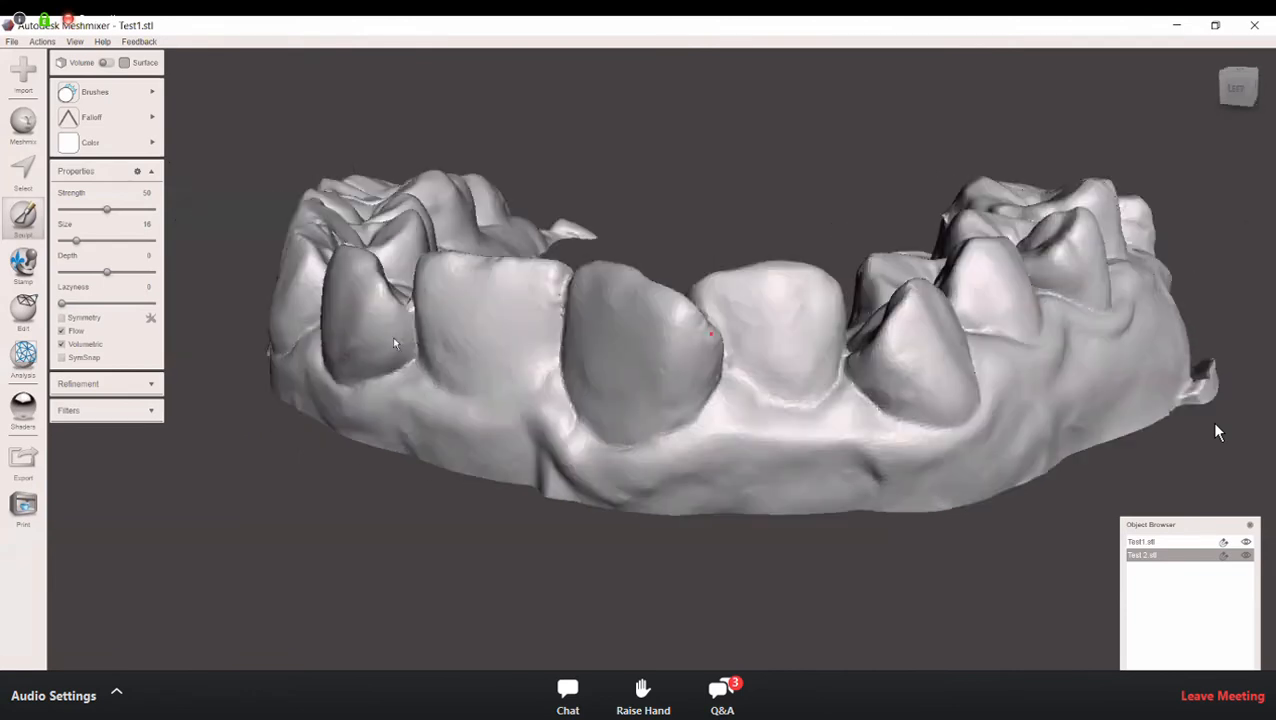
pyautogui.moveTo(249, 357); pyautogui.dragTo(3, 334, button='right')
pyautogui.moveTo(511, 371); pyautogui.dragTo(399, 384, button='right')
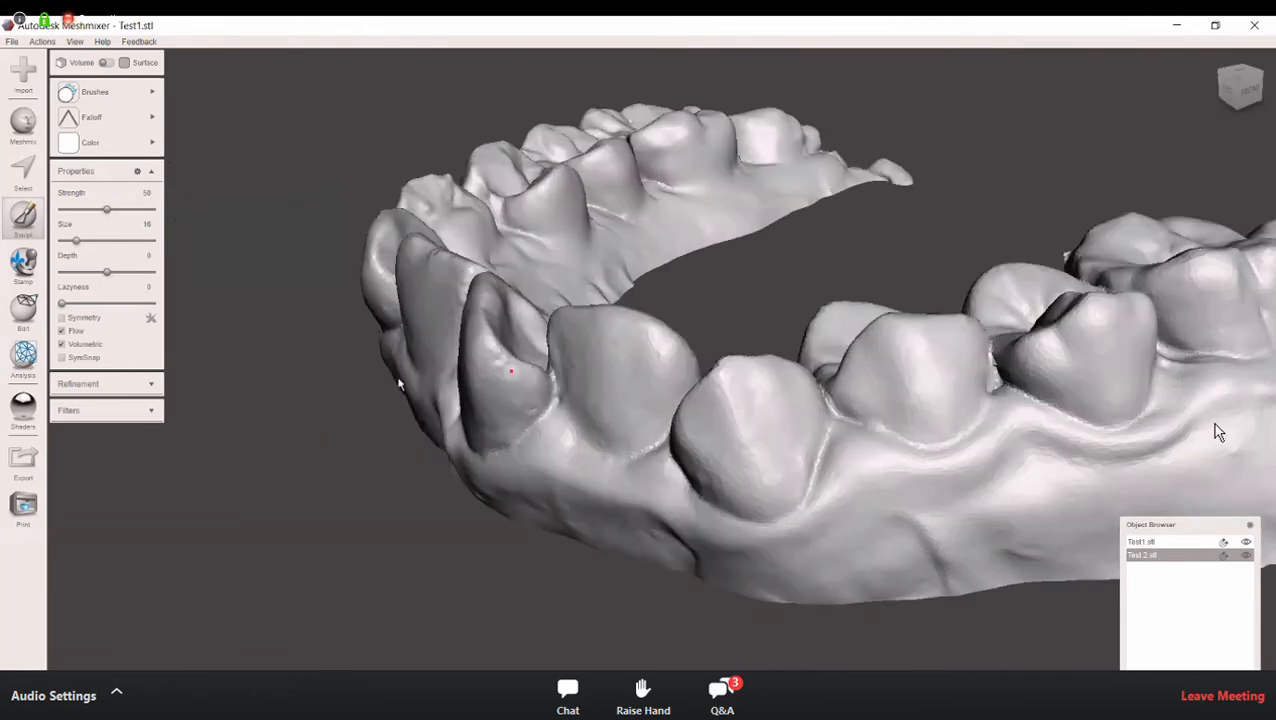
# Step: Inspect the smoothed teeth of the arch from the side, the front and slightly above
pyautogui.moveTo(928, 352); pyautogui.dragTo(1030, 367, button='right')
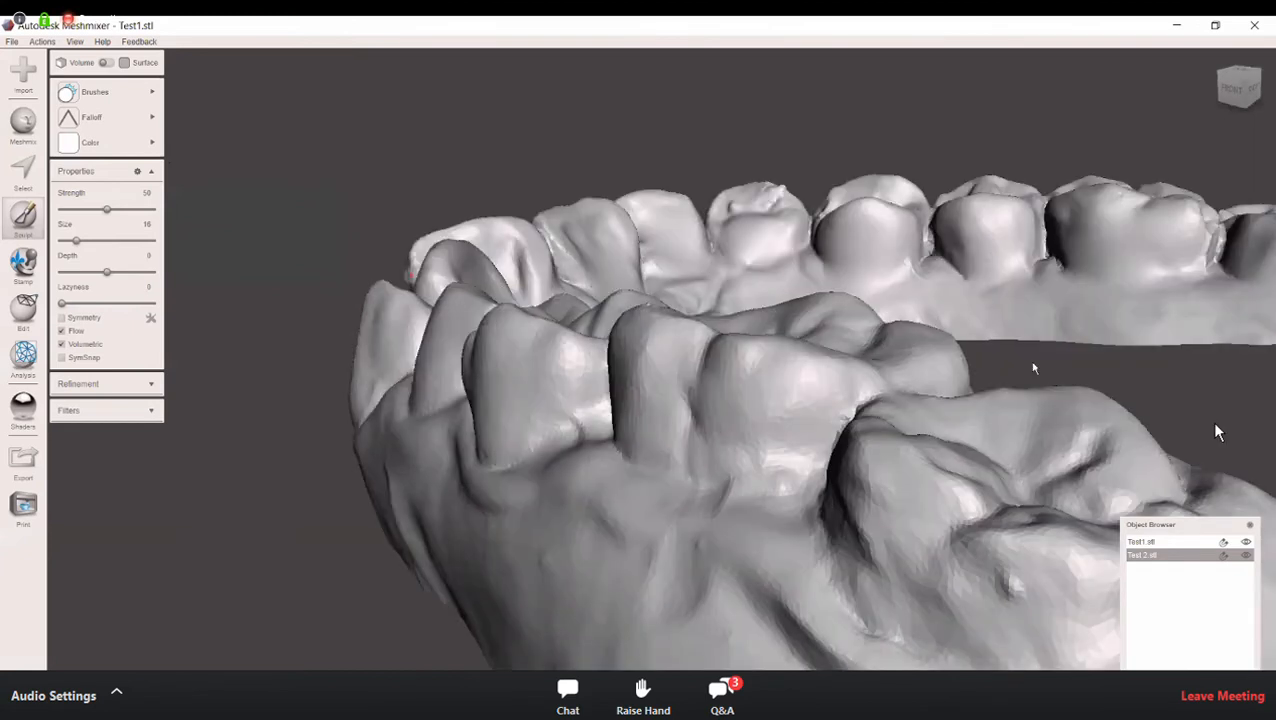
pyautogui.moveTo(881, 355); pyautogui.dragTo(748, 356, button='right')
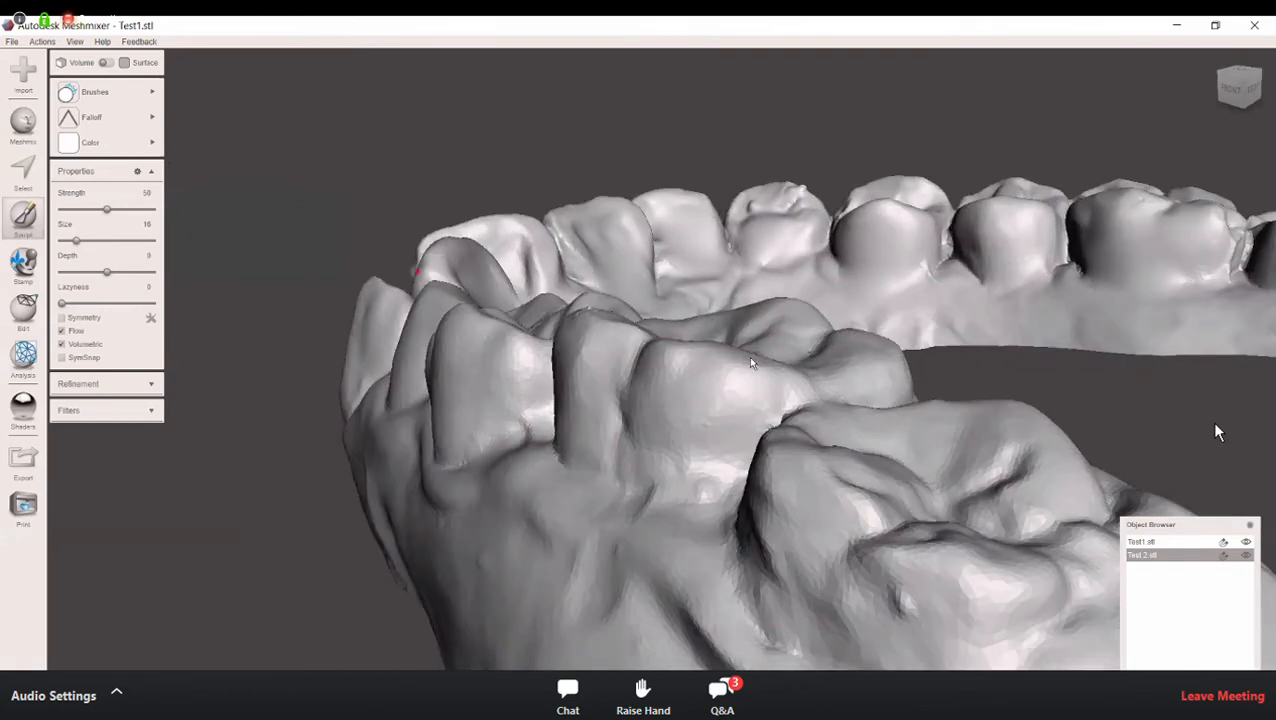
pyautogui.moveTo(831, 393); pyautogui.dragTo(778, 406, button='right')
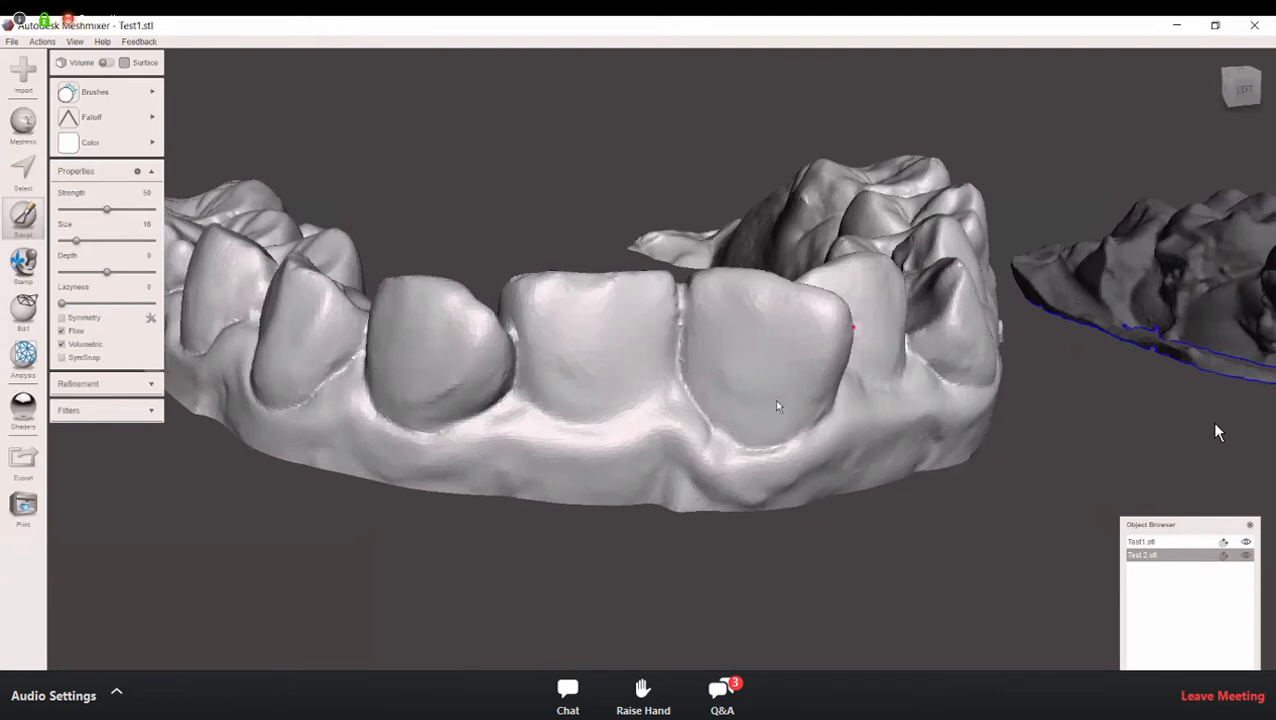
pyautogui.moveTo(706, 434); pyautogui.dragTo(846, 367, button='right')
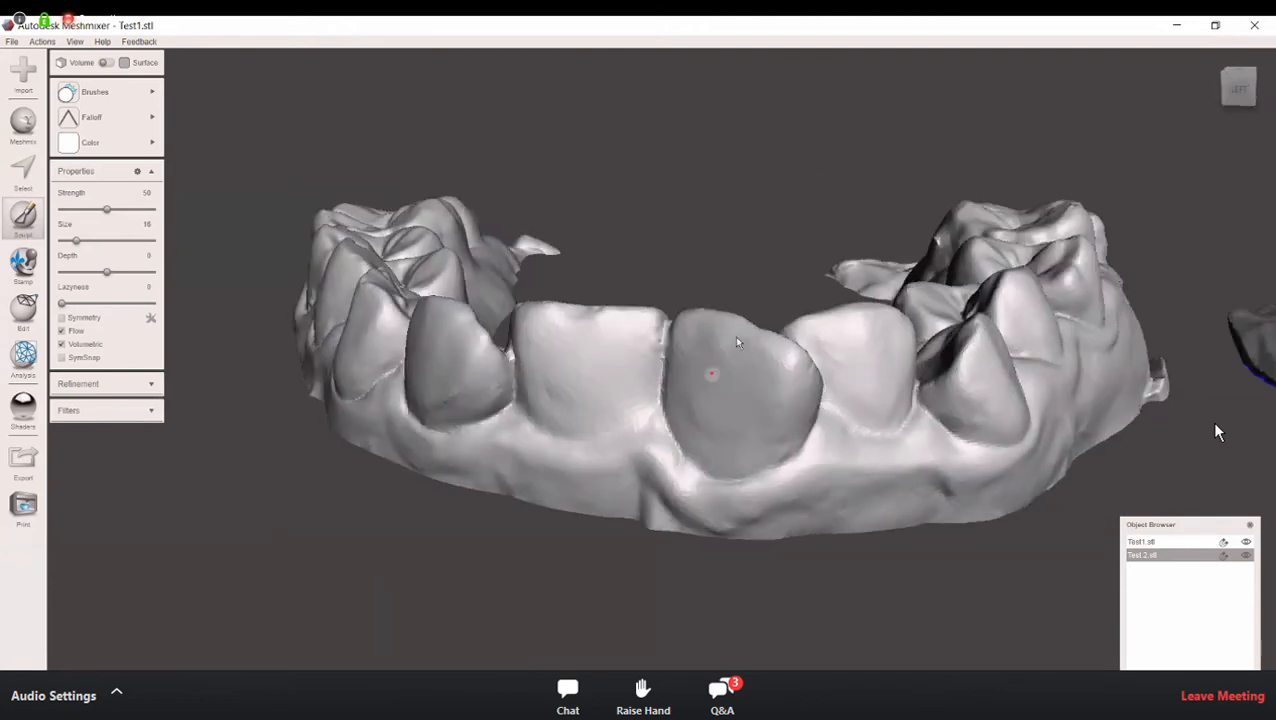
pyautogui.moveTo(738, 356); pyautogui.dragTo(722, 392, button='right')
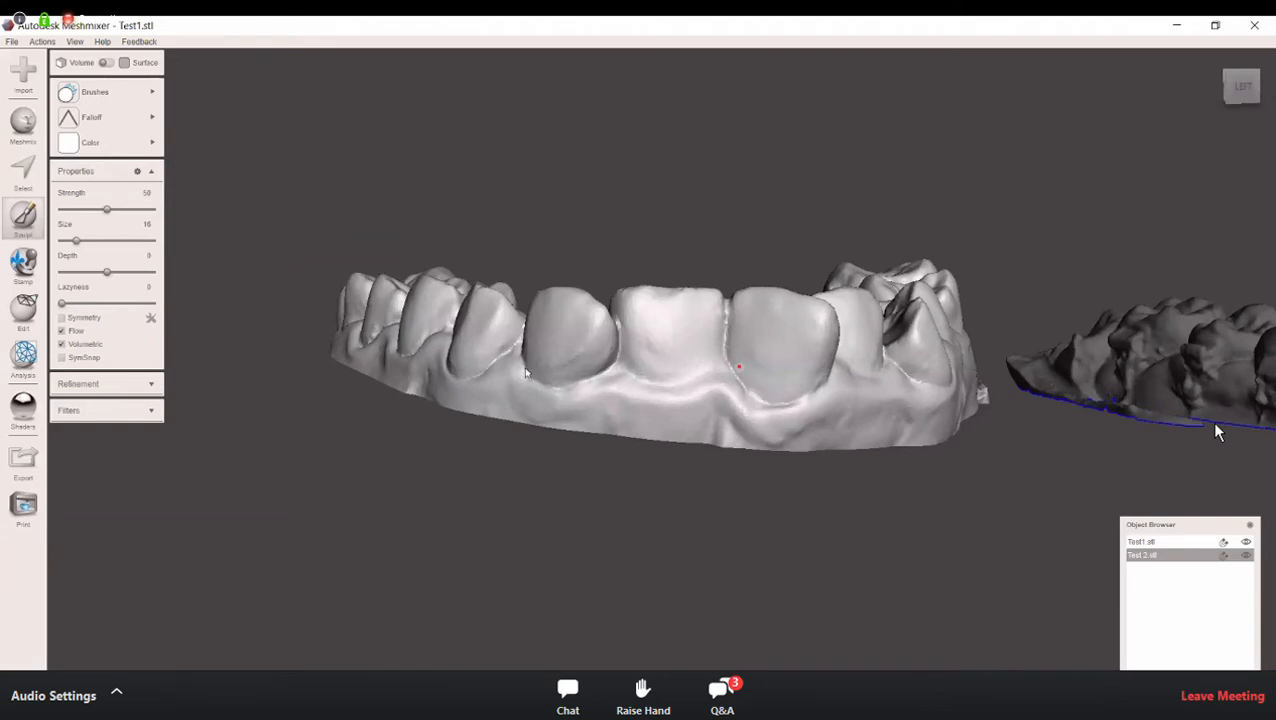
pyautogui.moveTo(309, 171)
pyautogui.mouseDown(button='right')
pyautogui.moveTo(283, 199)
pyautogui.moveTo(260, 364)
pyautogui.mouseUp(button='right')
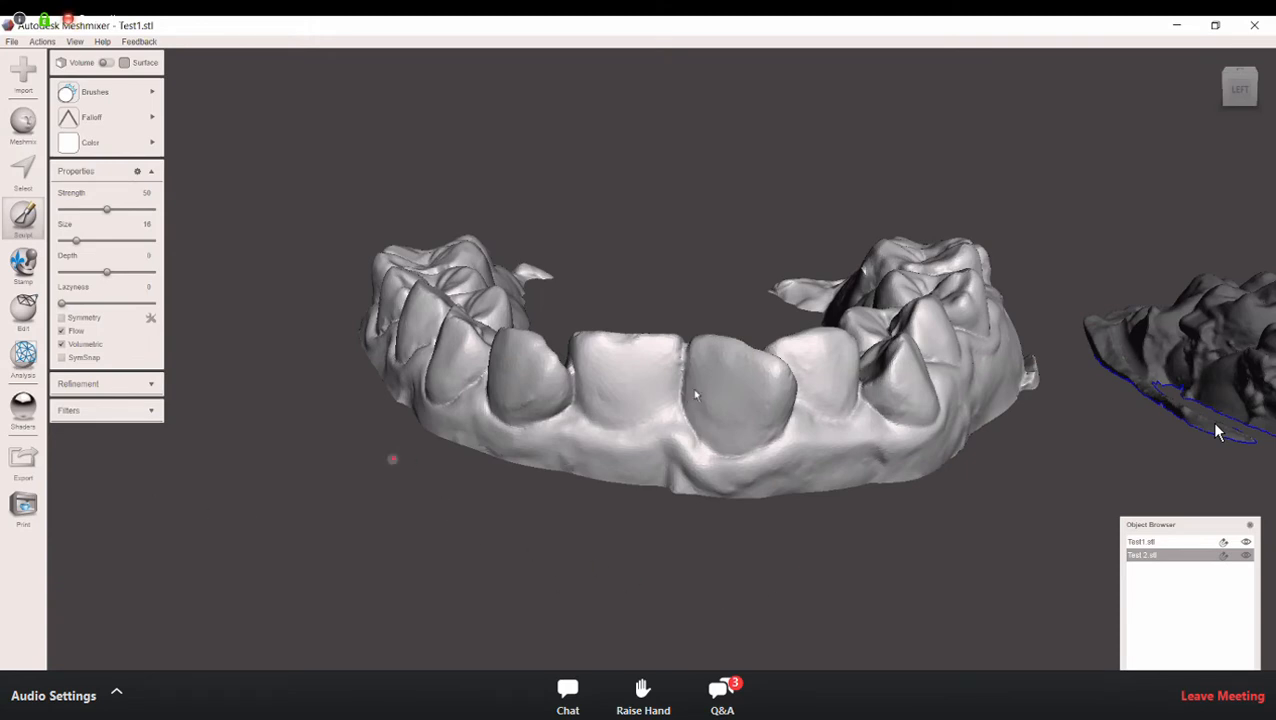
# Step: Run the Inspector on the Test1 arch to locate mesh defects
pyautogui.scroll(-2, 1216, 432)
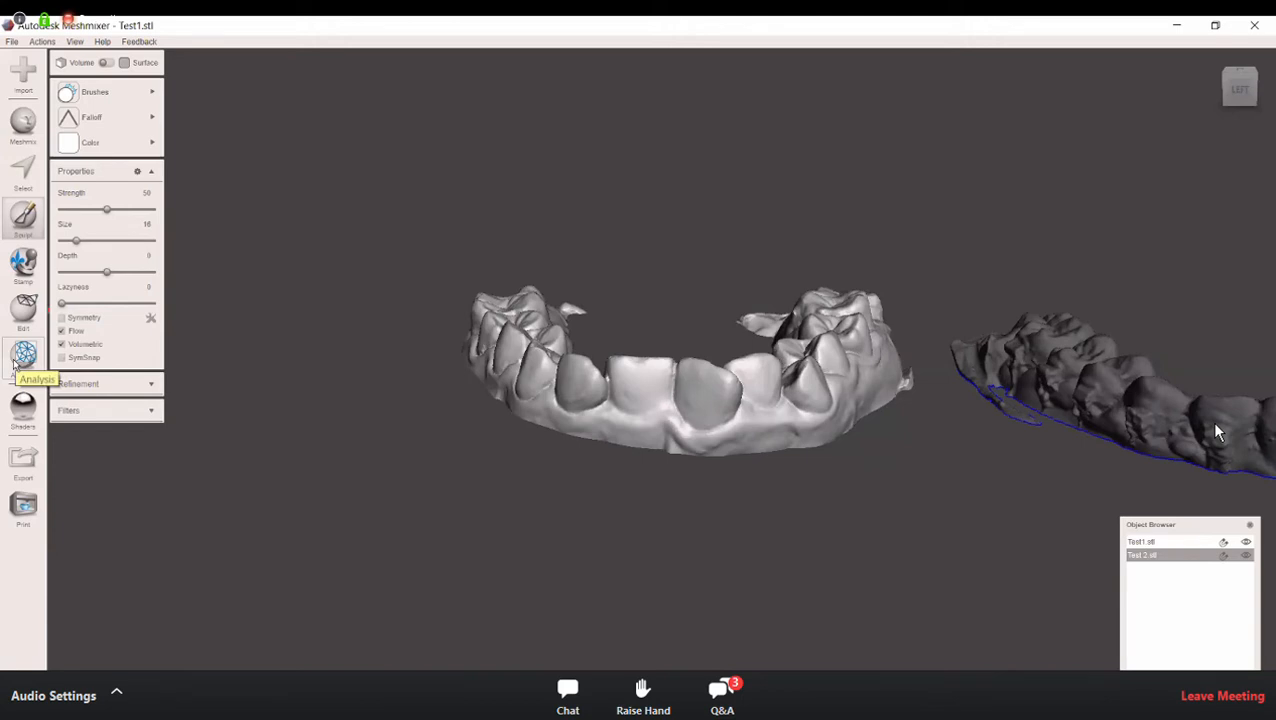
pyautogui.click(16, 360)
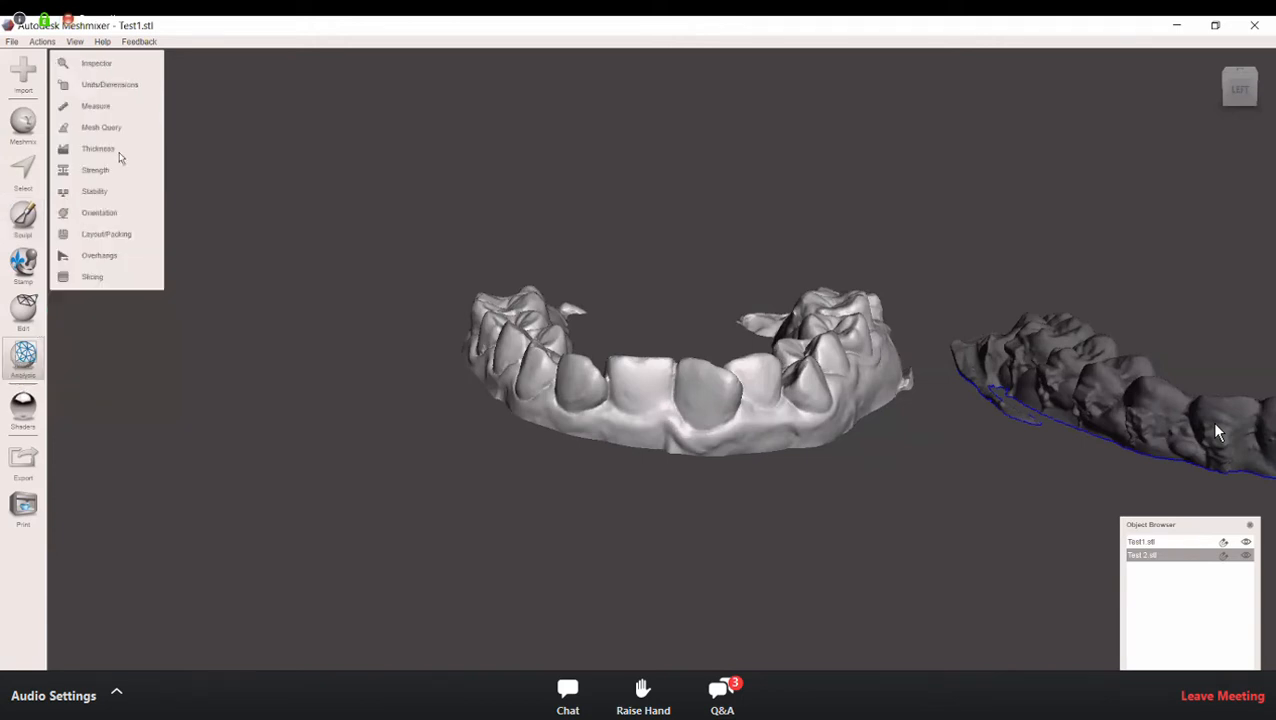
pyautogui.click(152, 67)
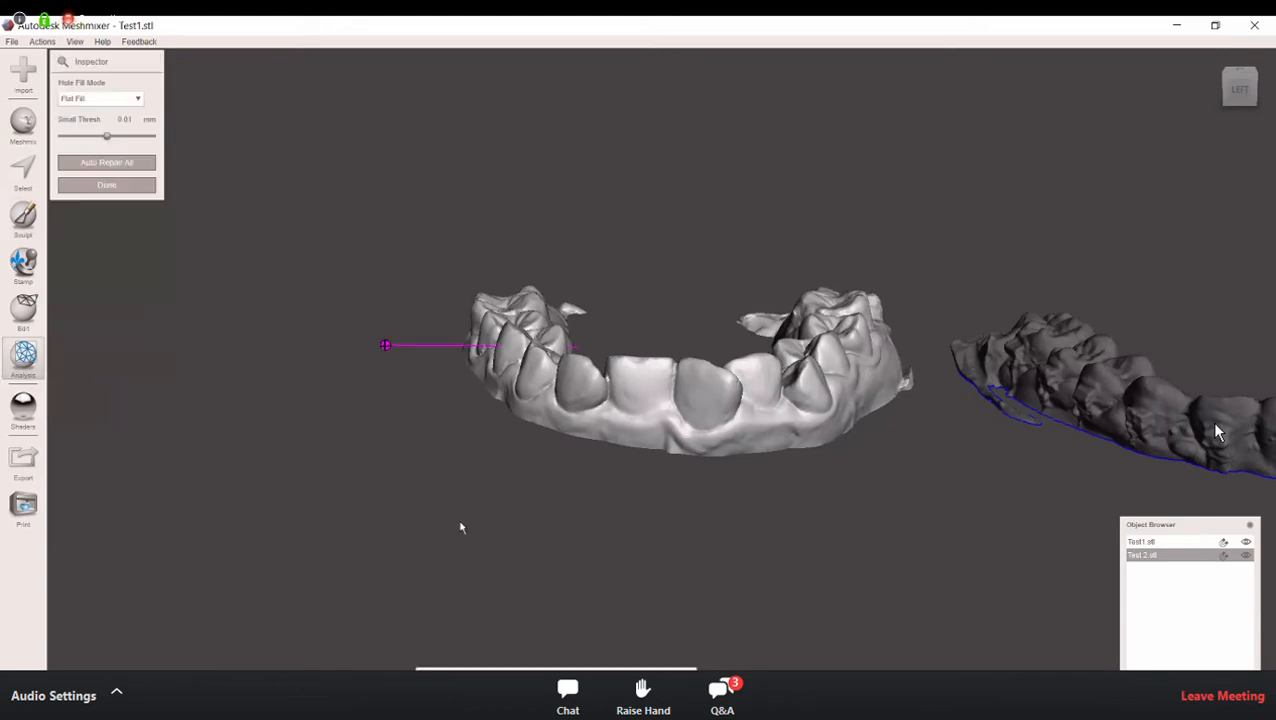
pyautogui.moveTo(648, 518); pyautogui.dragTo(867, 539, button='right')
pyautogui.moveTo(788, 476); pyautogui.dragTo(770, 441, button='right')
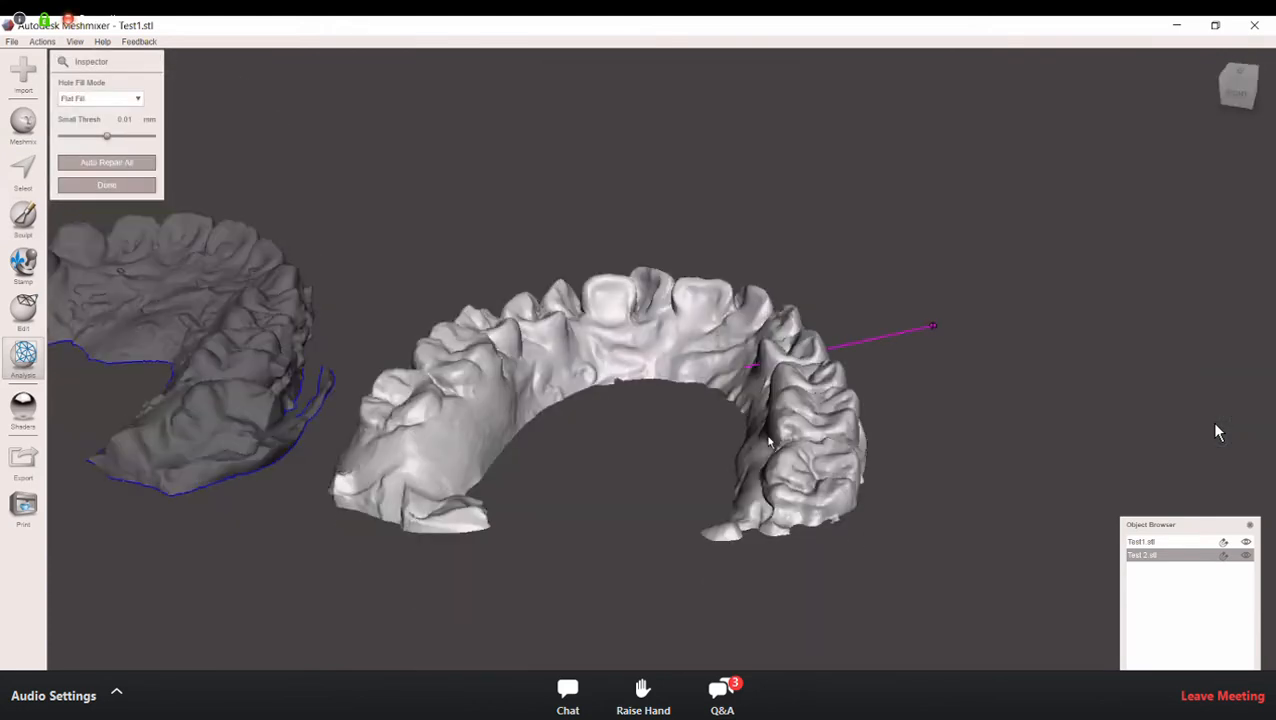
# Step: Examine the flagged defect up close on the inner gum beside the first premolar
pyautogui.scroll(5, 767, 441)
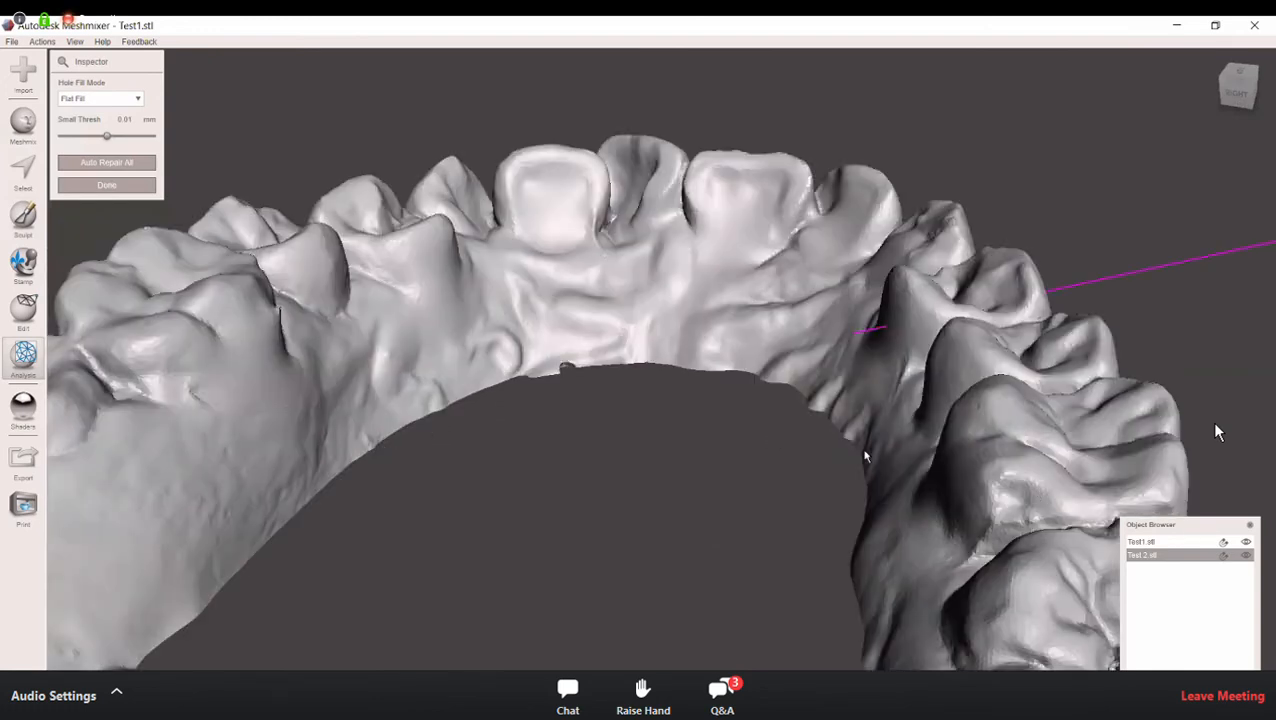
pyautogui.scroll(4, 870, 460)
pyautogui.scroll(5, 1080, 438)
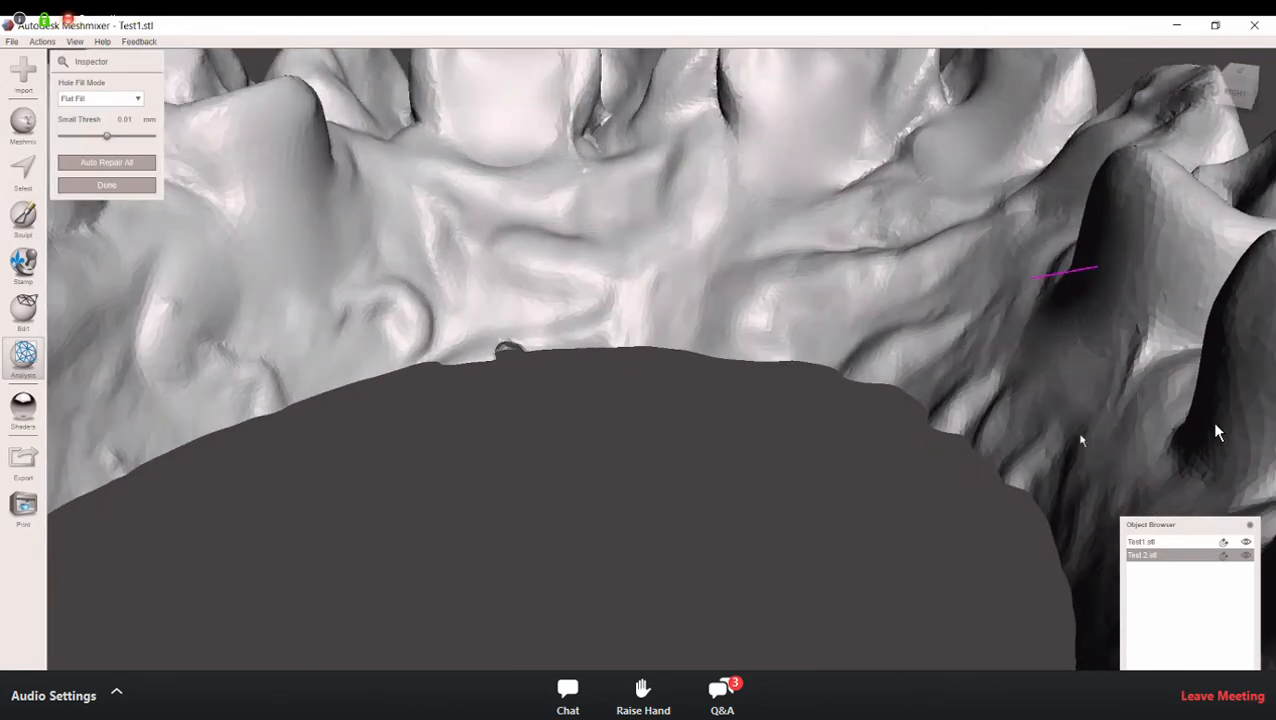
pyautogui.scroll(-5, 986, 422)
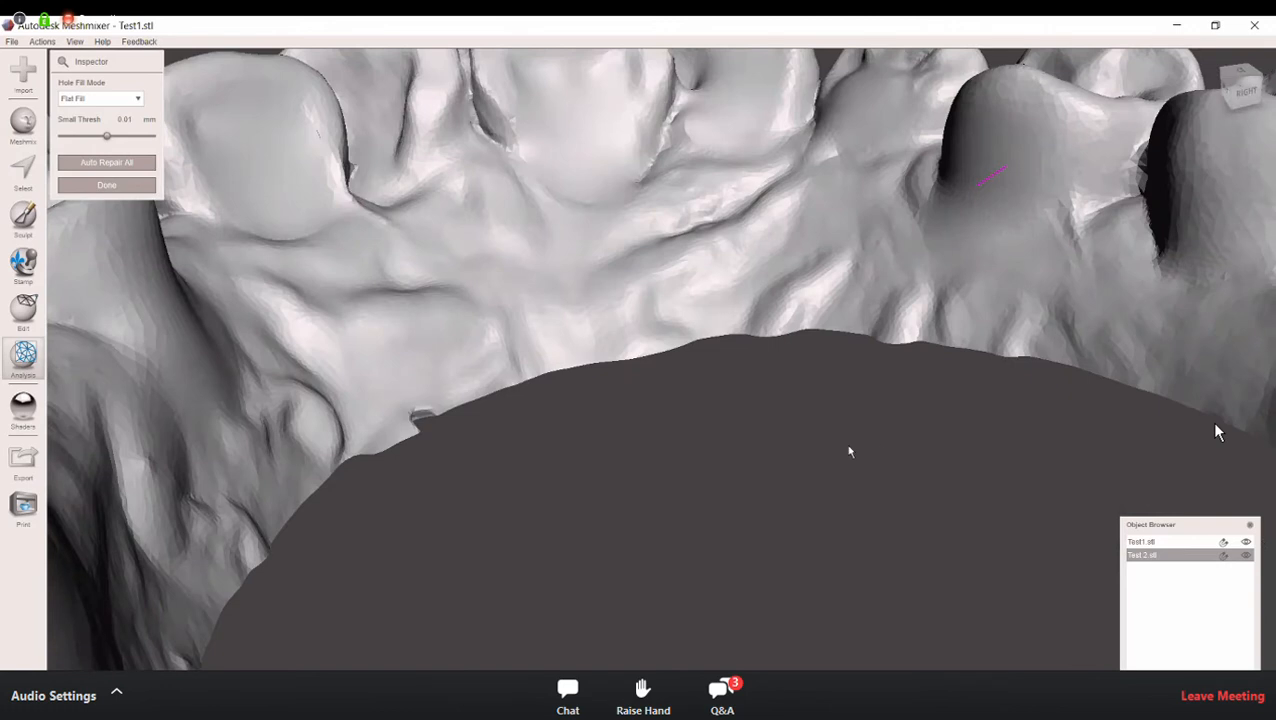
pyautogui.moveTo(874, 450); pyautogui.dragTo(606, 447, button='middle')
pyautogui.scroll(2, 601, 450)
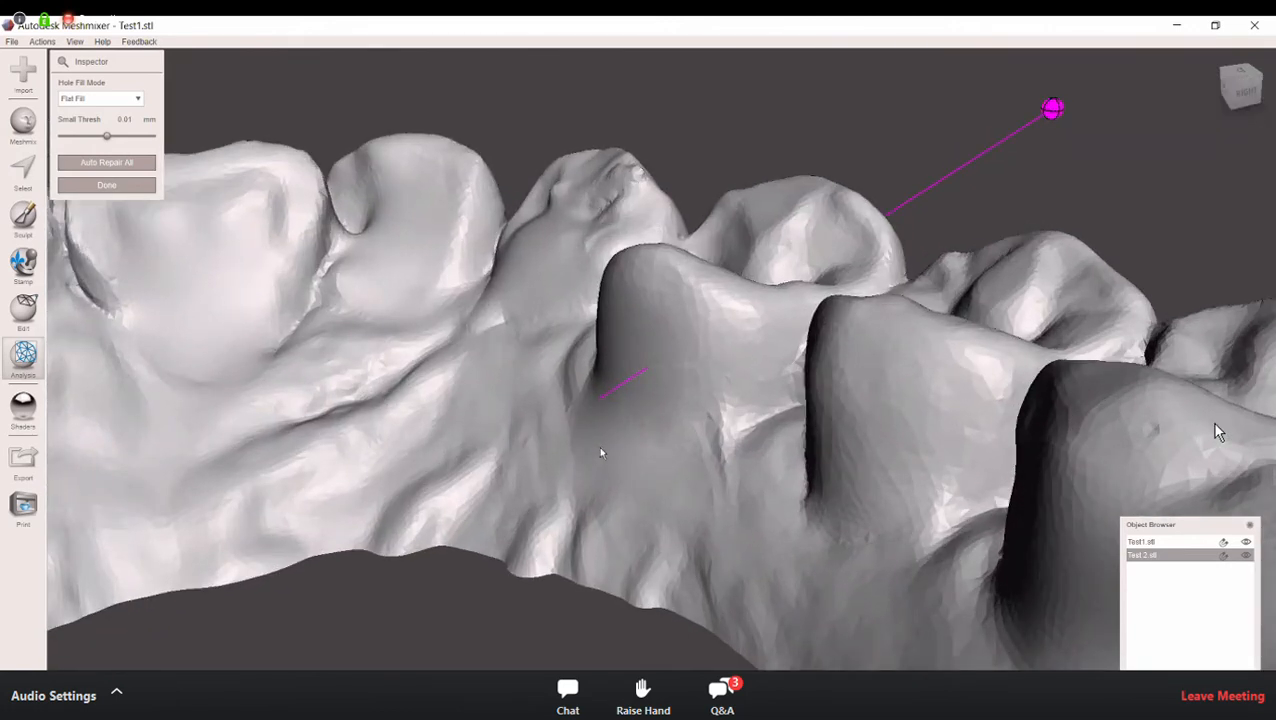
pyautogui.scroll(2, 601, 453)
pyautogui.scroll(1, 520, 478)
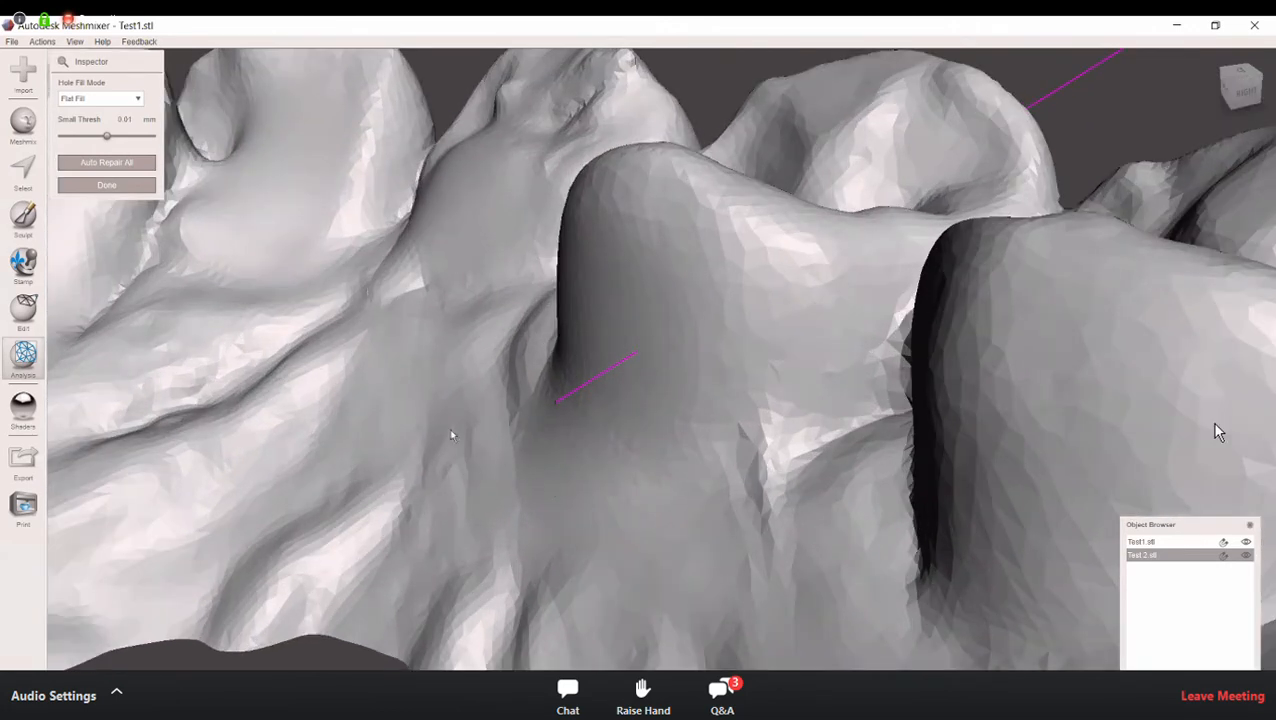
pyautogui.scroll(3, 458, 441)
pyautogui.moveTo(467, 442); pyautogui.dragTo(457, 446, button='right')
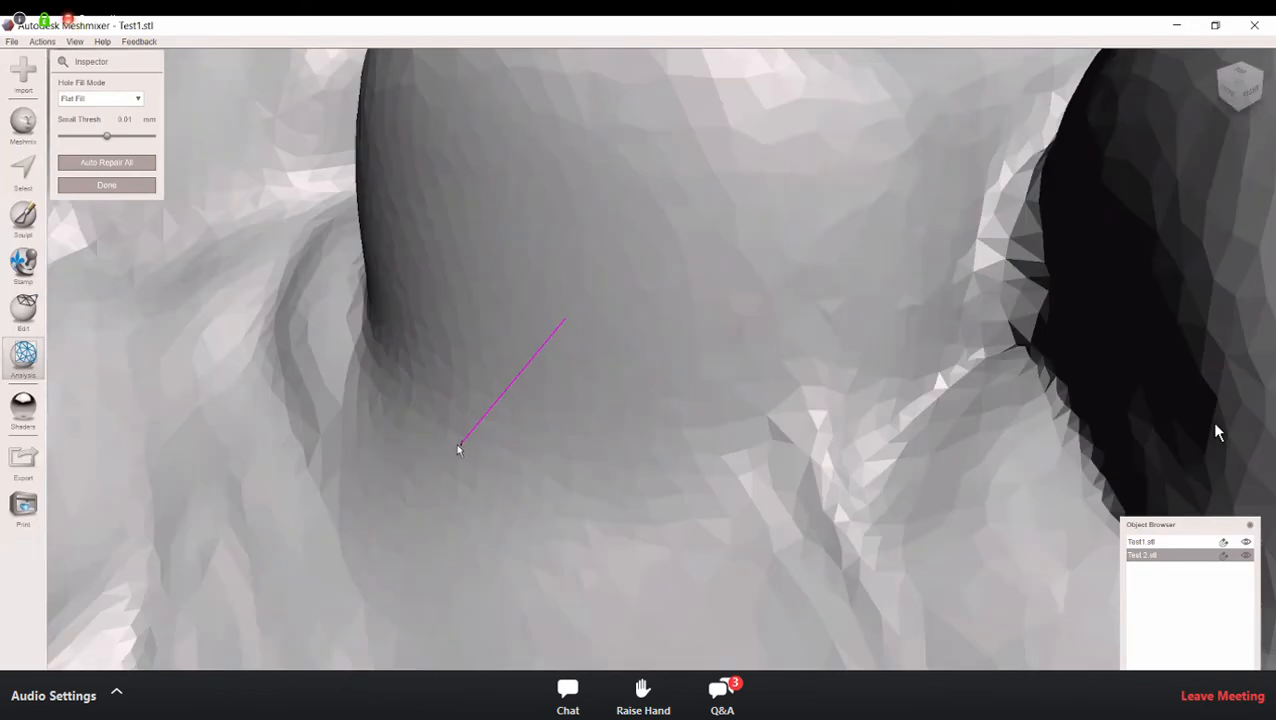
pyautogui.moveTo(464, 456); pyautogui.dragTo(484, 370, button='right')
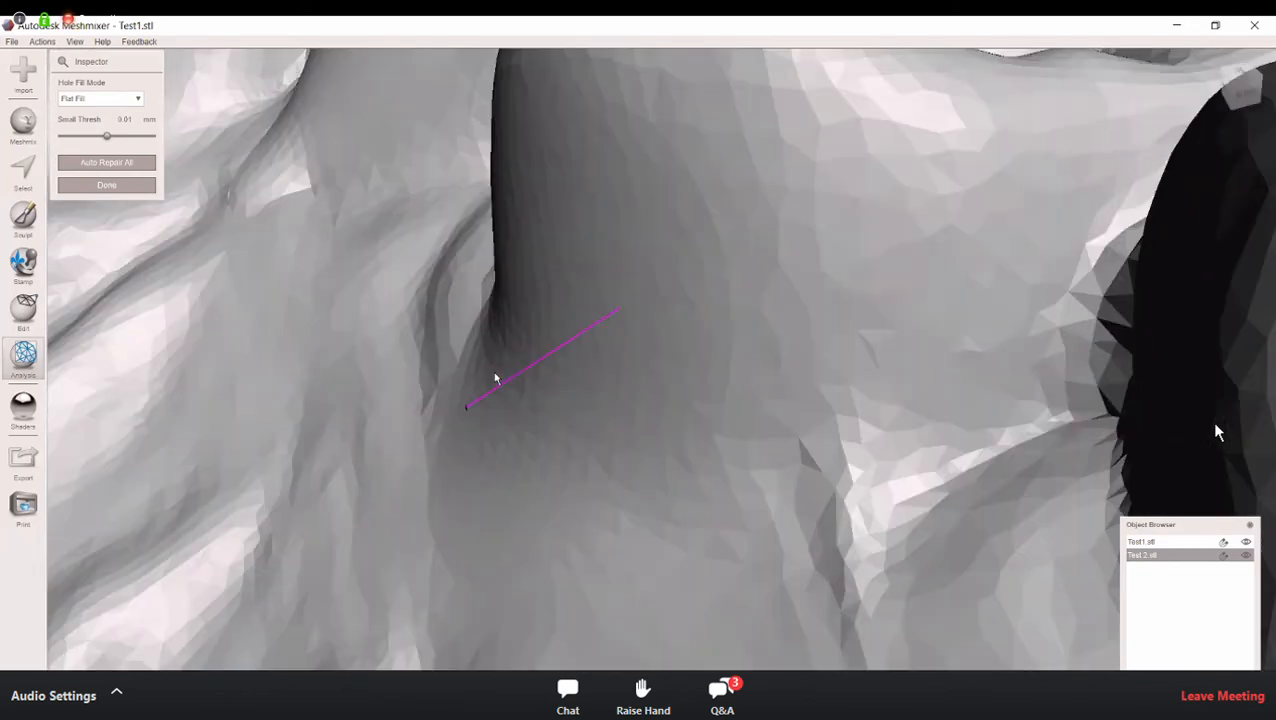
pyautogui.scroll(2, 497, 375)
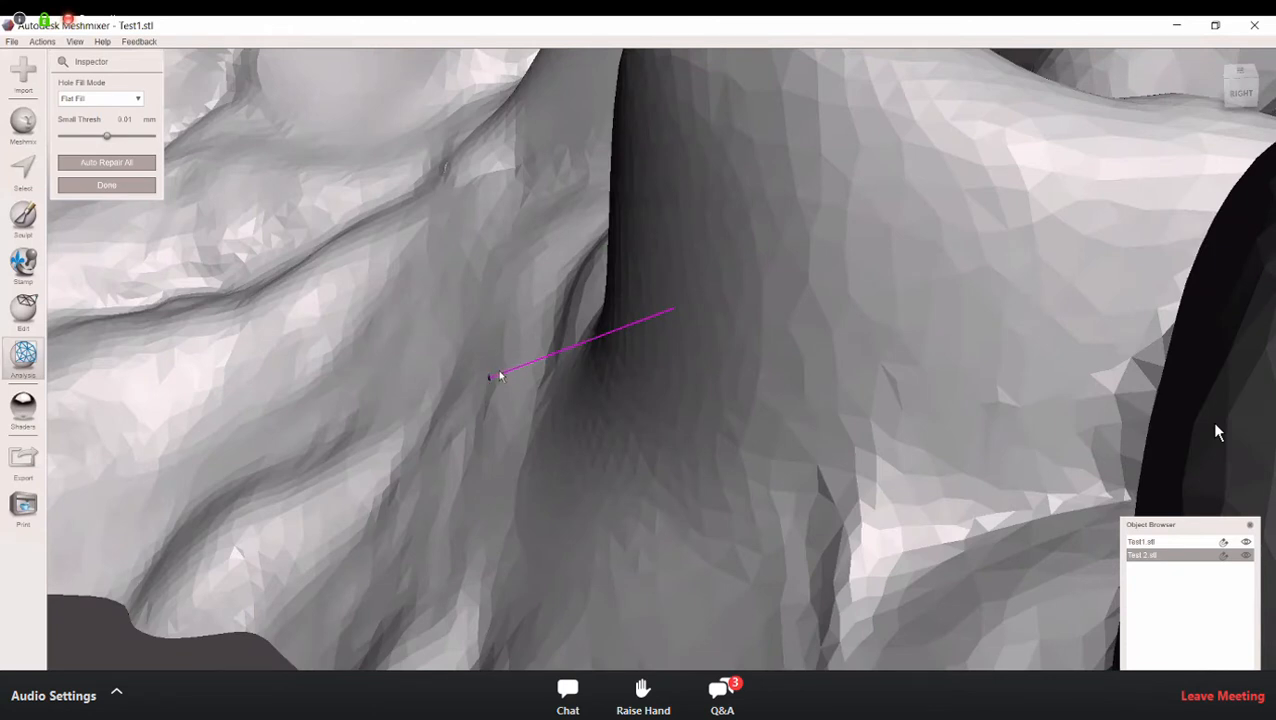
pyautogui.moveTo(500, 371); pyautogui.dragTo(539, 375, button='right')
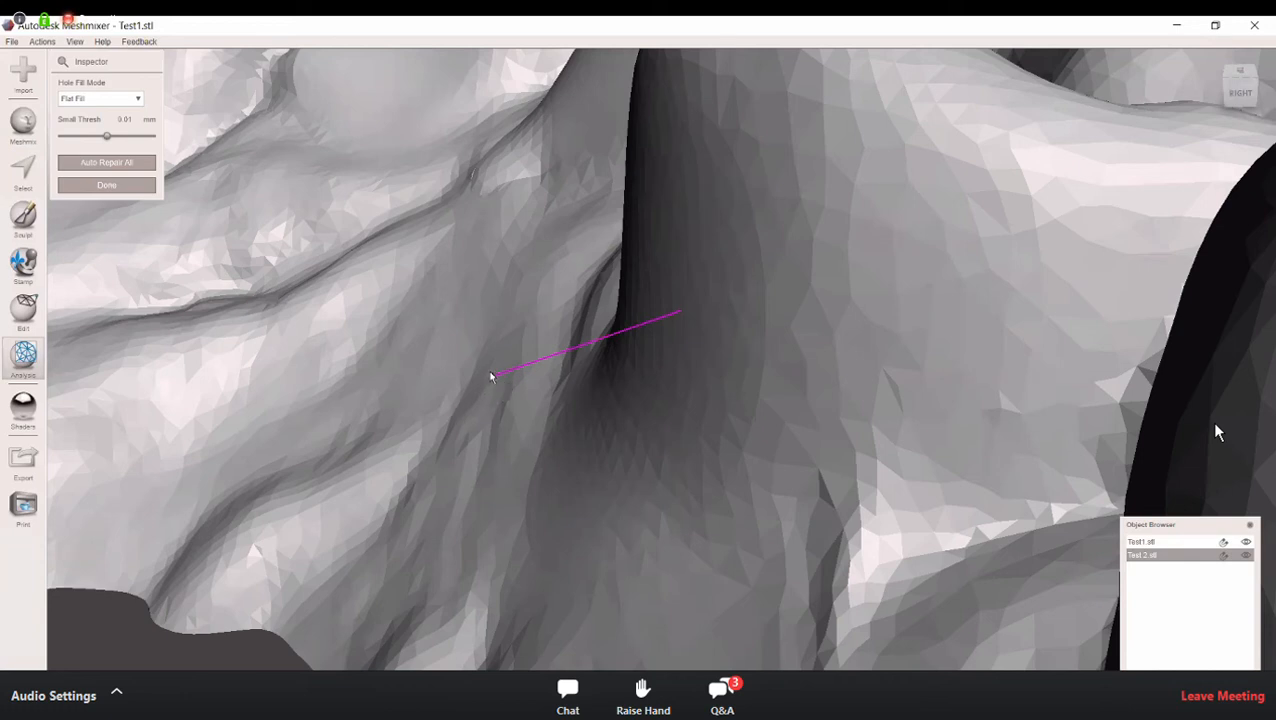
# Step: Repair the flagged defect on the inner side of the arch with the Flat Fill mode
pyautogui.scroll(-6, 519, 365)
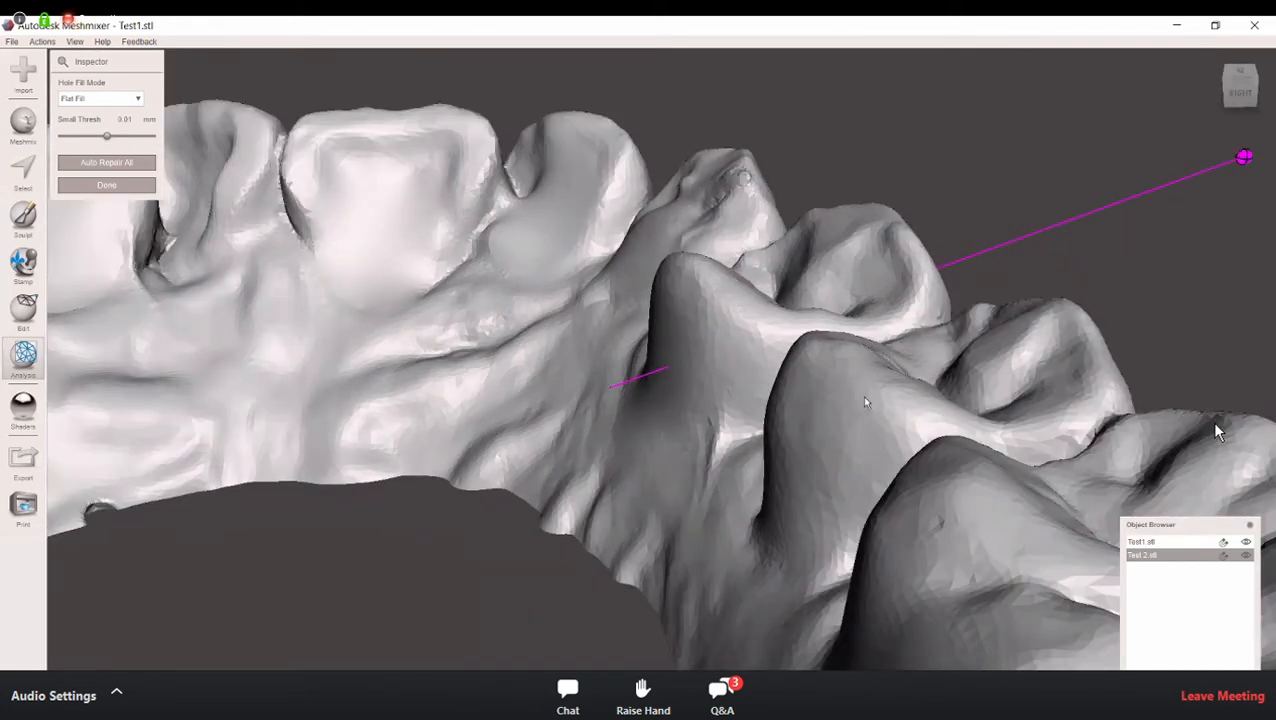
pyautogui.scroll(-3, 863, 398)
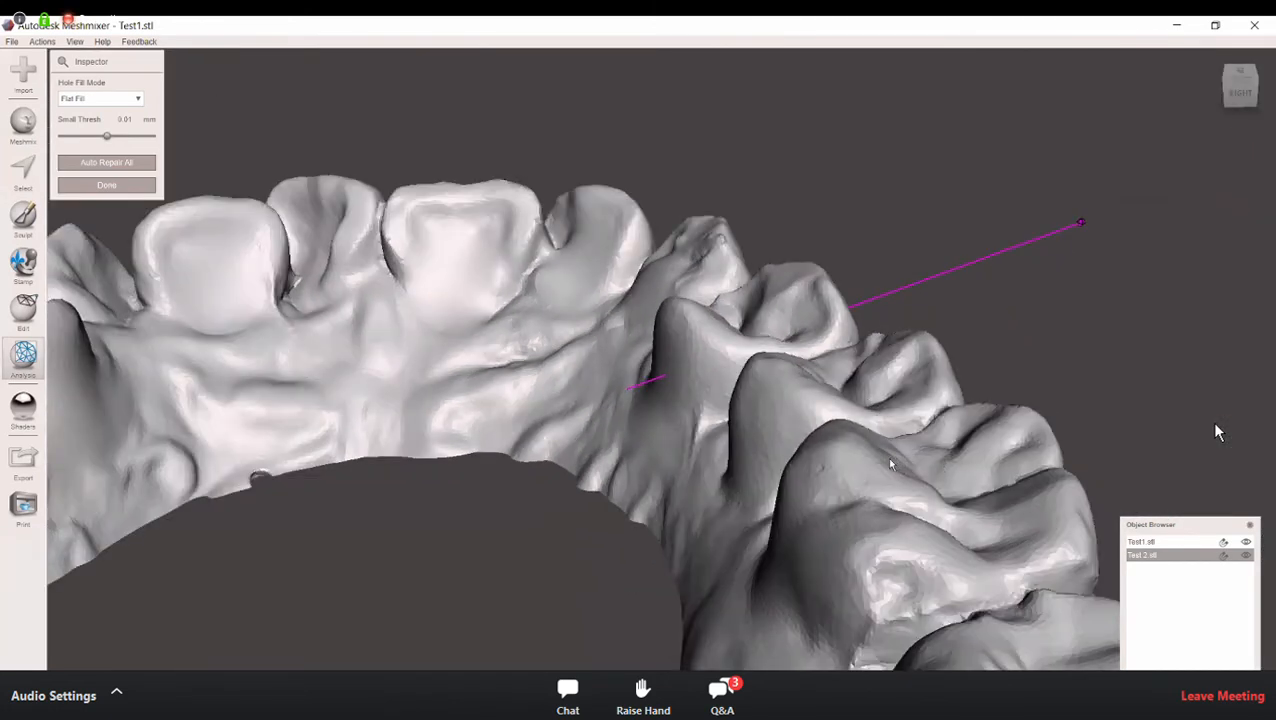
pyautogui.moveTo(855, 433); pyautogui.dragTo(697, 449, button='right')
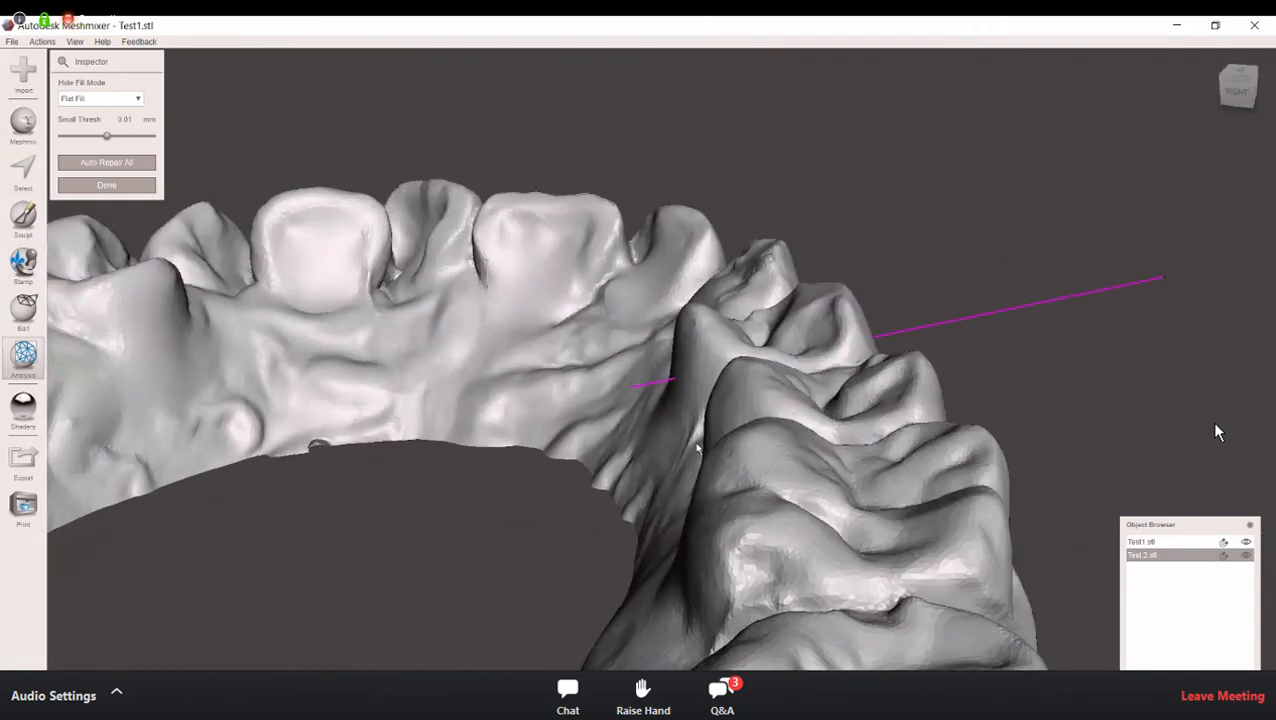
pyautogui.moveTo(747, 487); pyautogui.dragTo(808, 568, button='right')
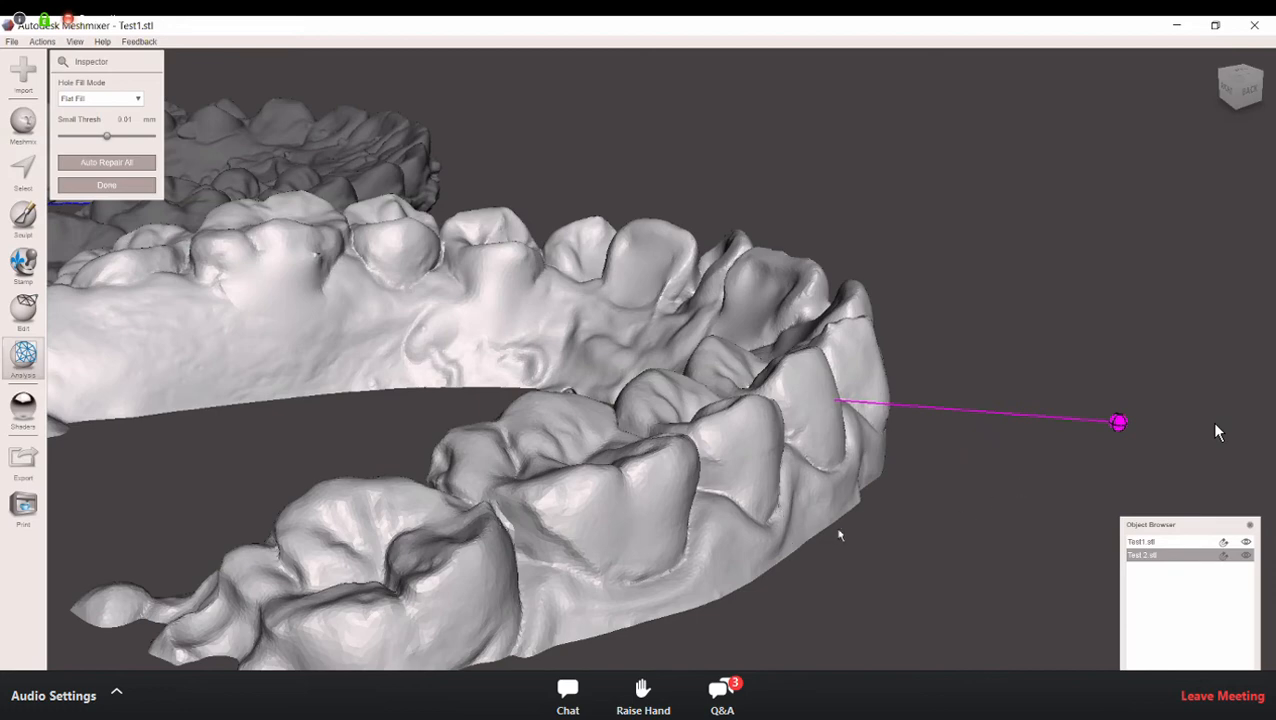
pyautogui.moveTo(1243, 401); pyautogui.dragTo(936, 404, button='right')
pyautogui.moveTo(962, 467); pyautogui.dragTo(1020, 484, button='right')
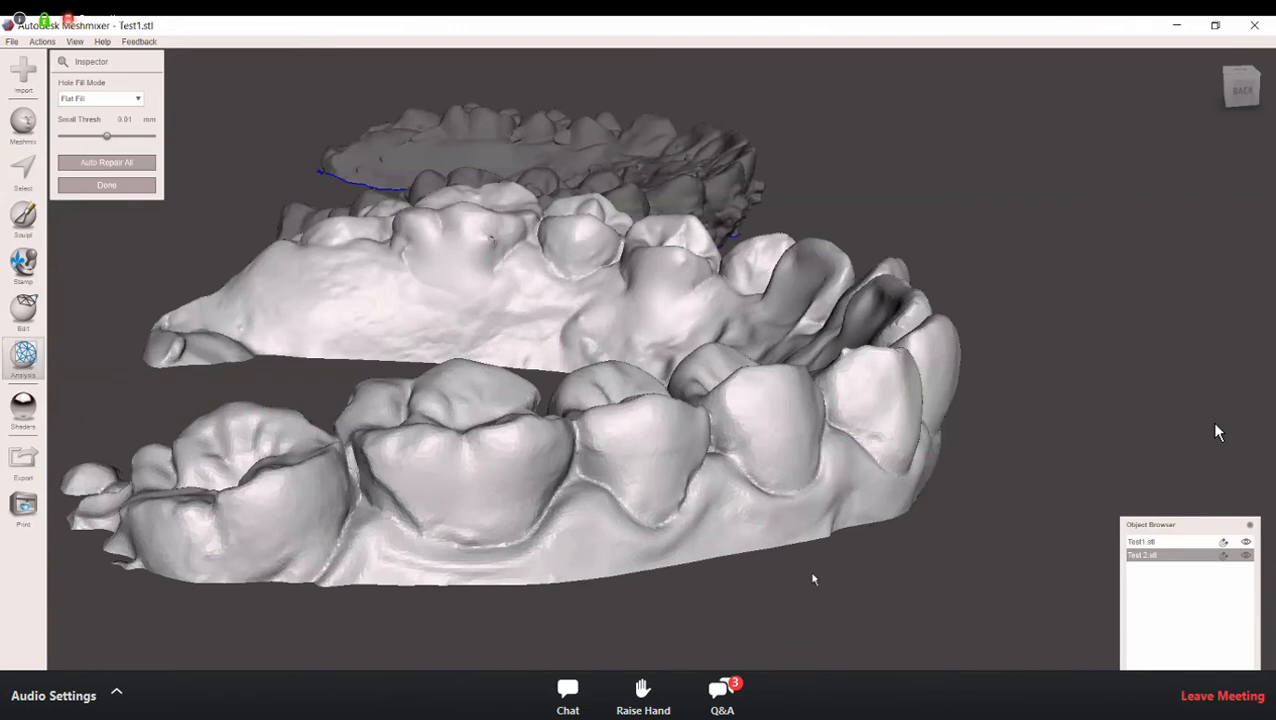
# Step: Check the arch from the inside, the back and above for remaining flagged defects, and close the Inspector
pyautogui.moveTo(1026, 480); pyautogui.dragTo(1011, 396, button='right')
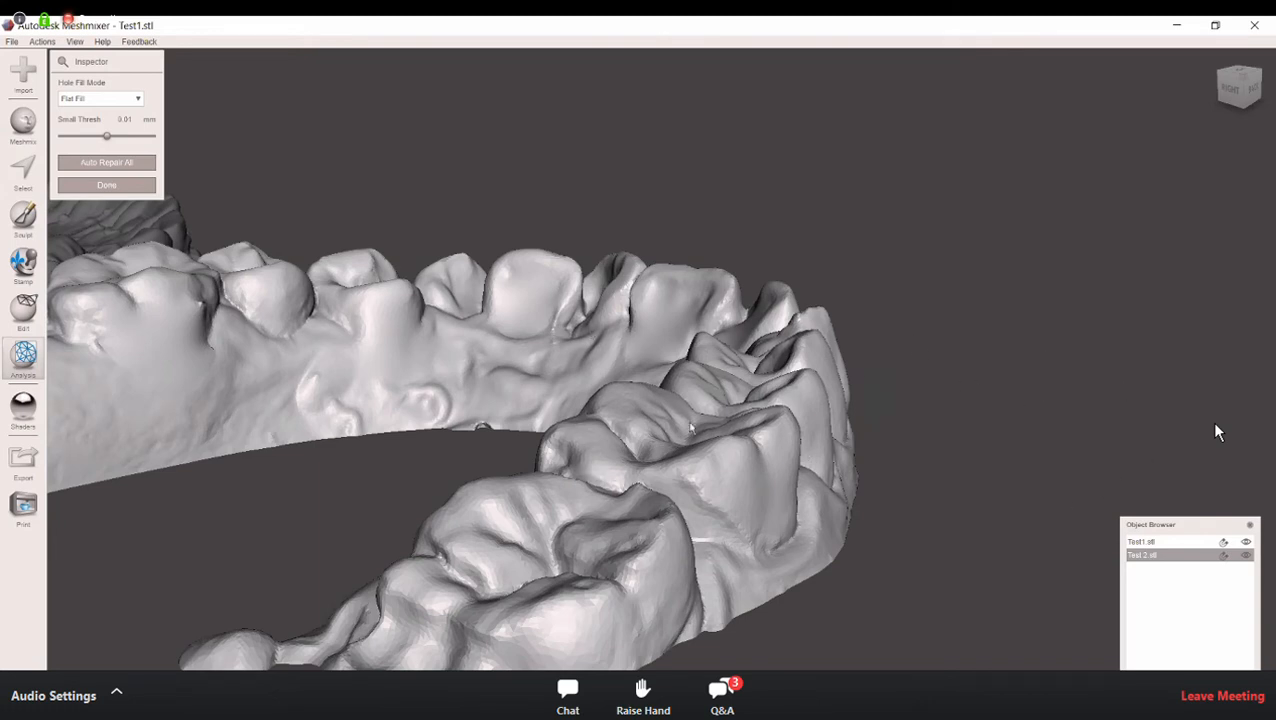
pyautogui.moveTo(796, 432); pyautogui.dragTo(472, 460, button='right')
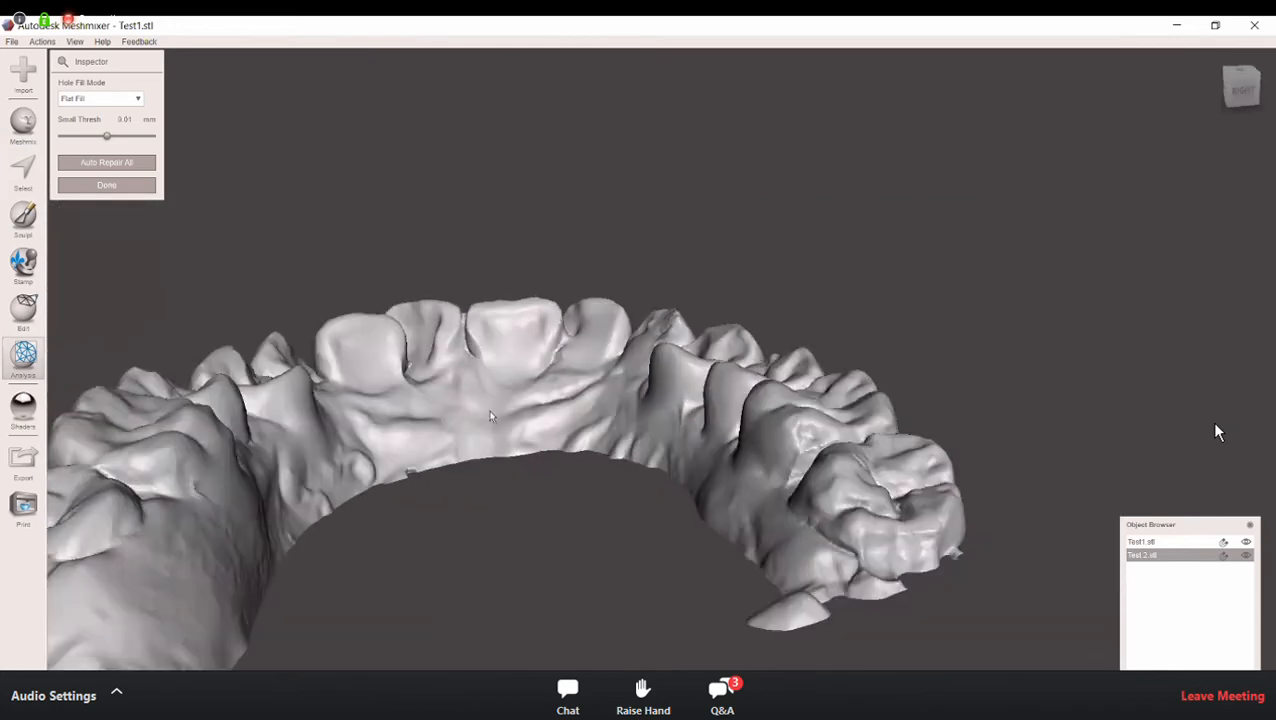
pyautogui.moveTo(447, 403); pyautogui.dragTo(553, 265, button='middle')
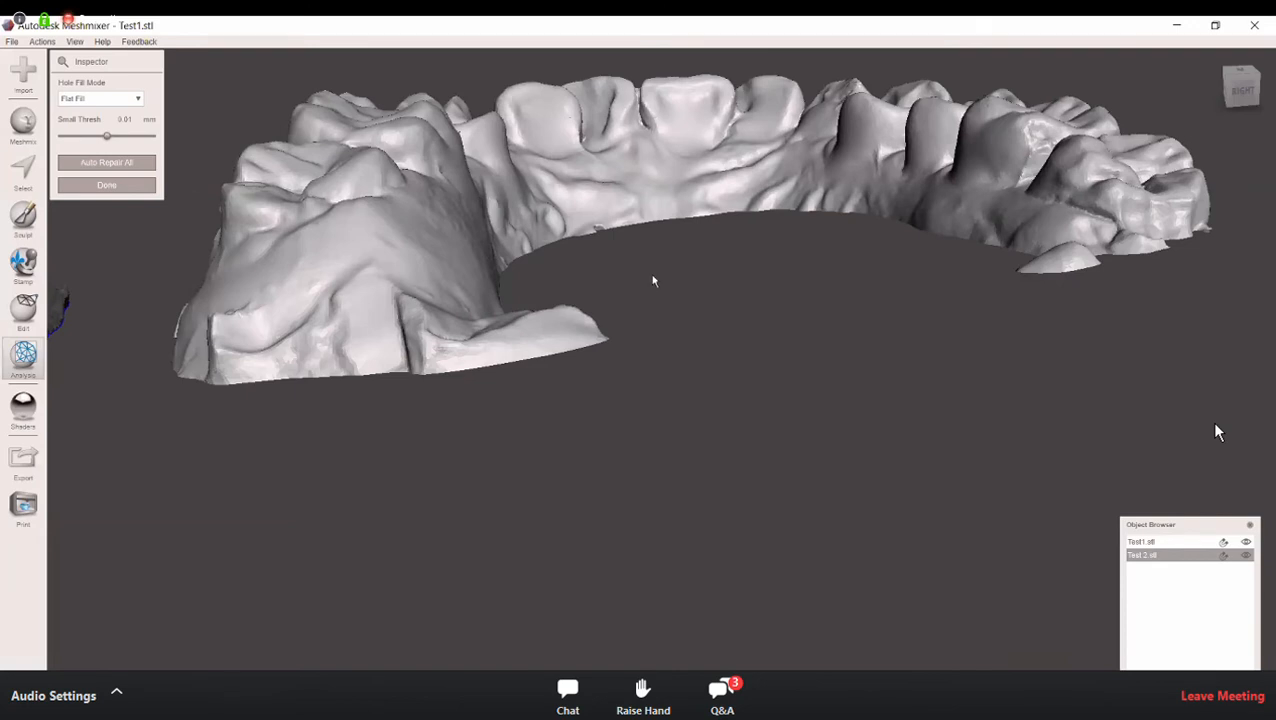
pyautogui.moveTo(651, 281); pyautogui.dragTo(653, 294, button='right')
pyautogui.moveTo(648, 365); pyautogui.dragTo(644, 376, button='right')
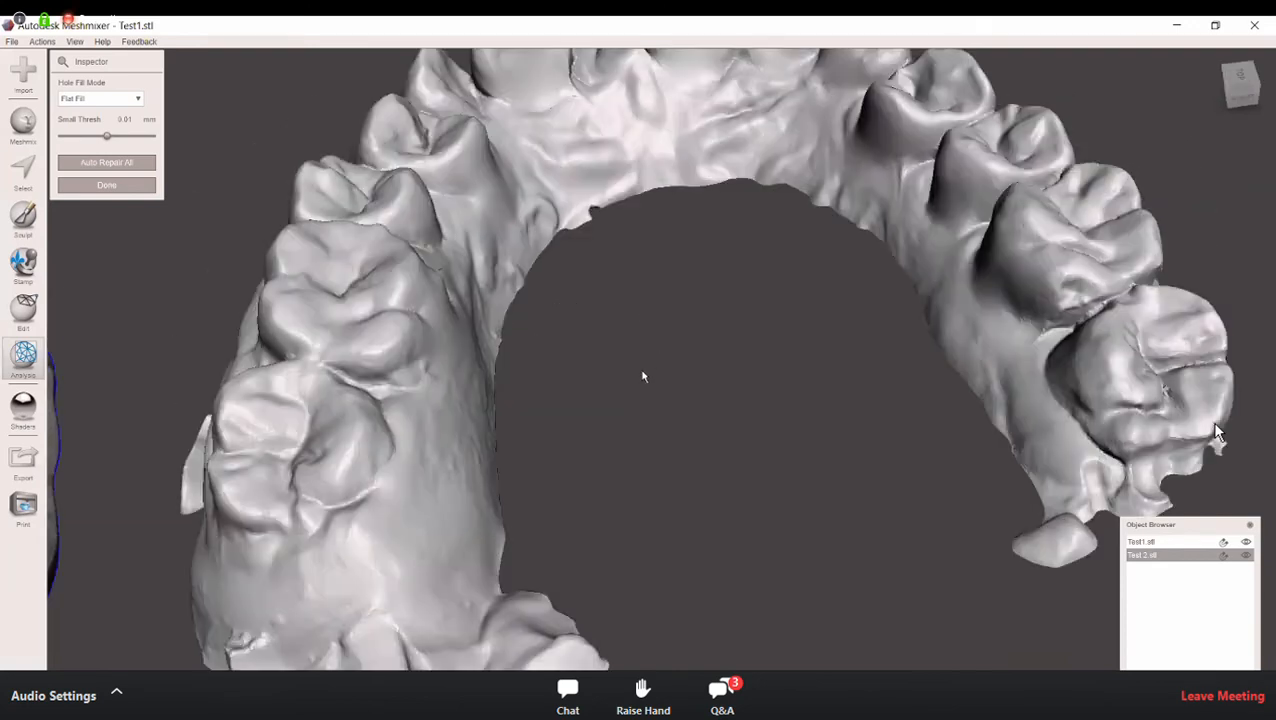
pyautogui.scroll(-3, 643, 375)
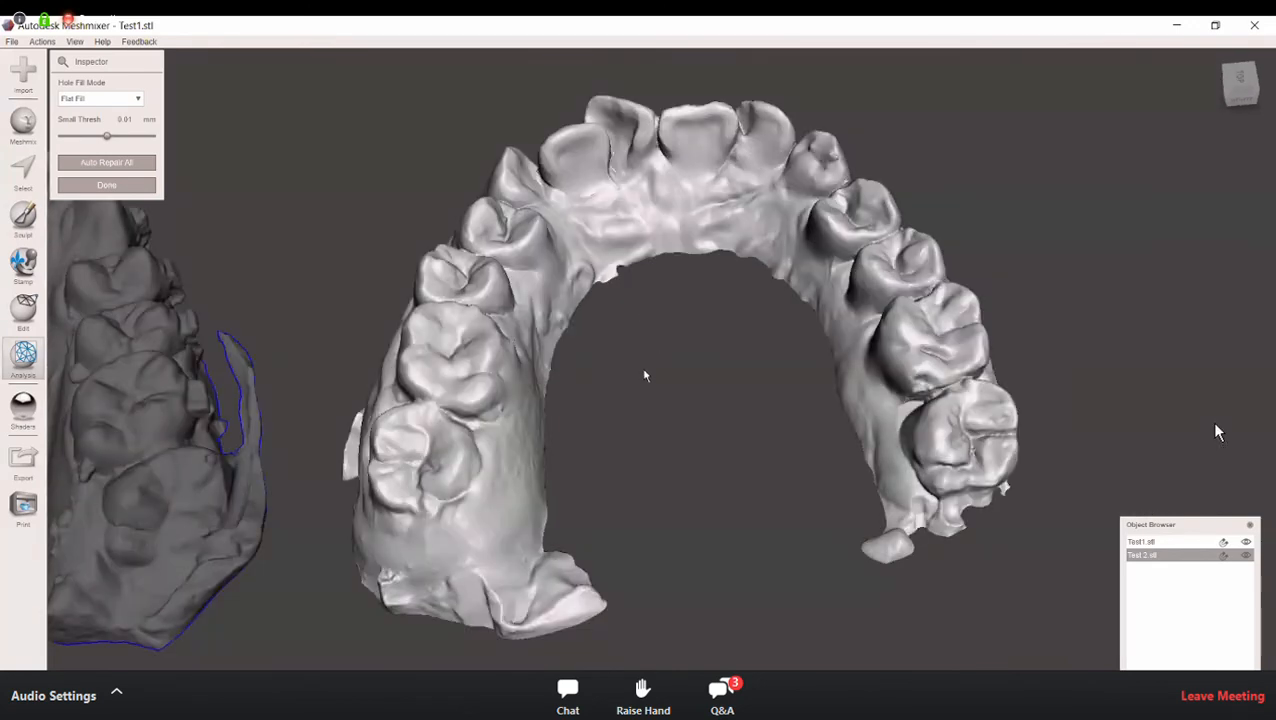
pyautogui.moveTo(659, 385)
pyautogui.mouseDown(button='middle')
pyautogui.moveTo(637, 356)
pyautogui.moveTo(636, 380)
pyautogui.mouseUp(button='middle')
pyautogui.moveTo(640, 387); pyautogui.dragTo(645, 412, button='right')
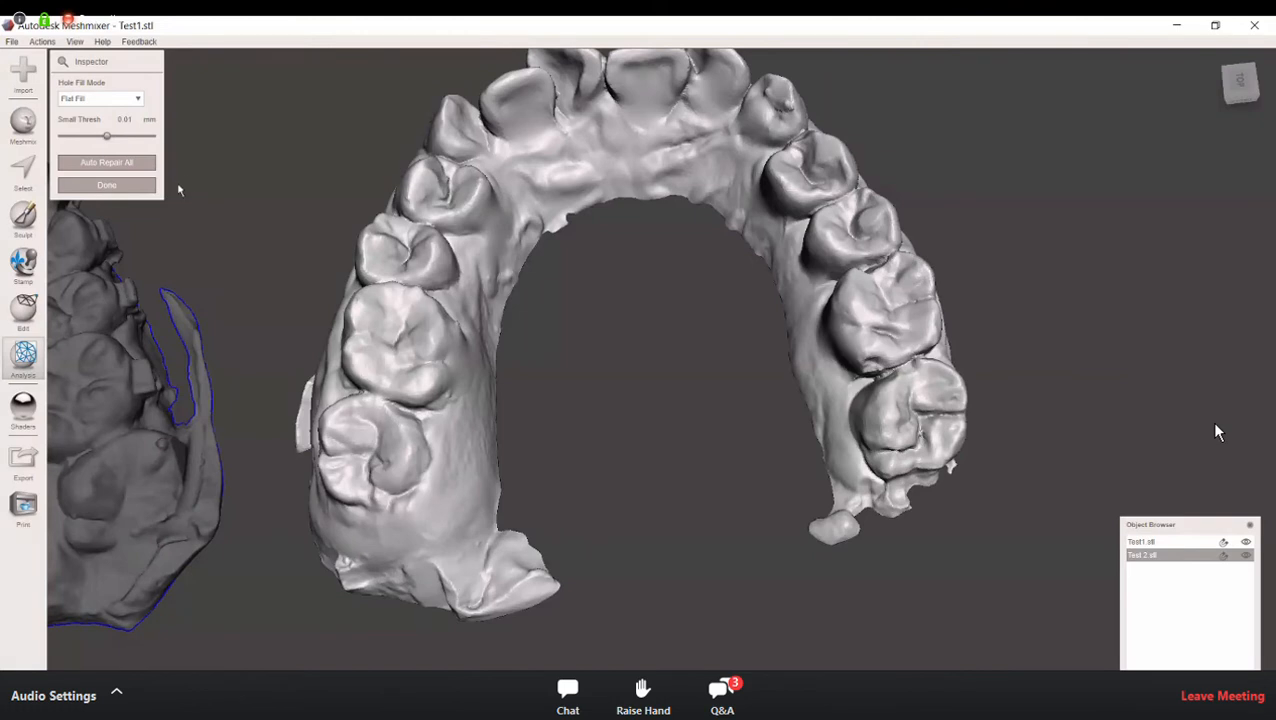
pyautogui.click(128, 190)
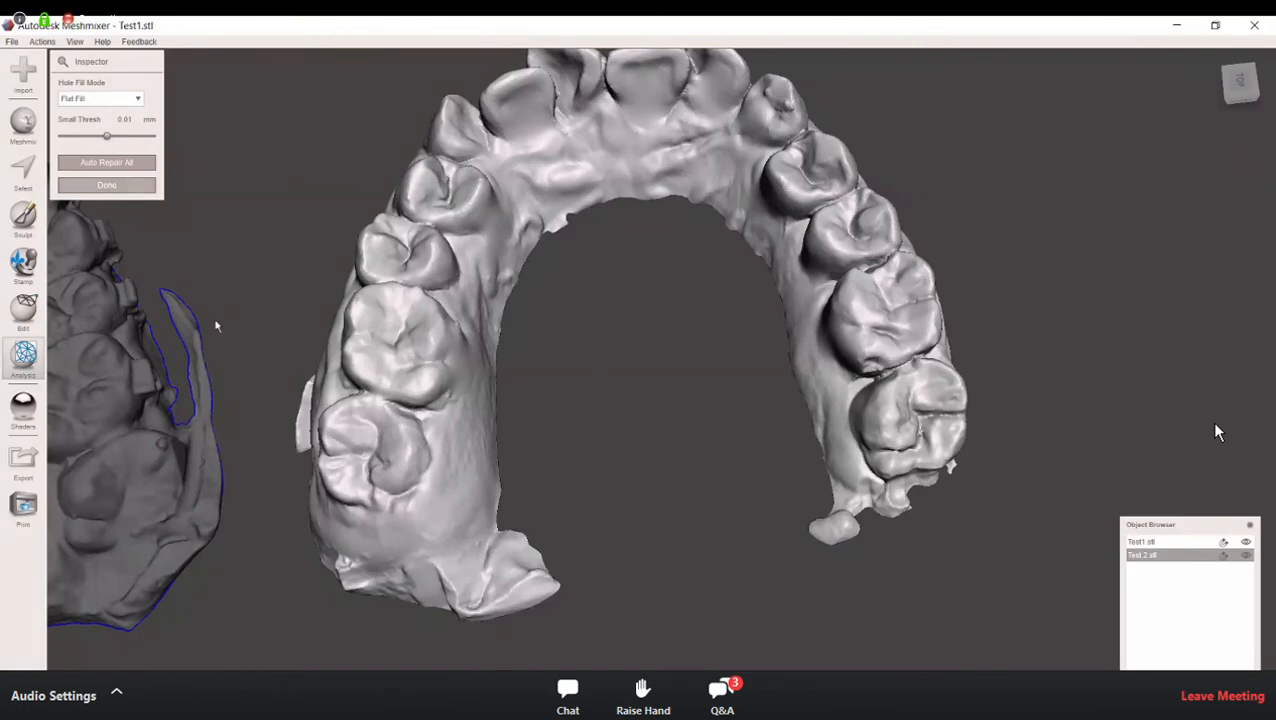
pyautogui.click(20, 183)
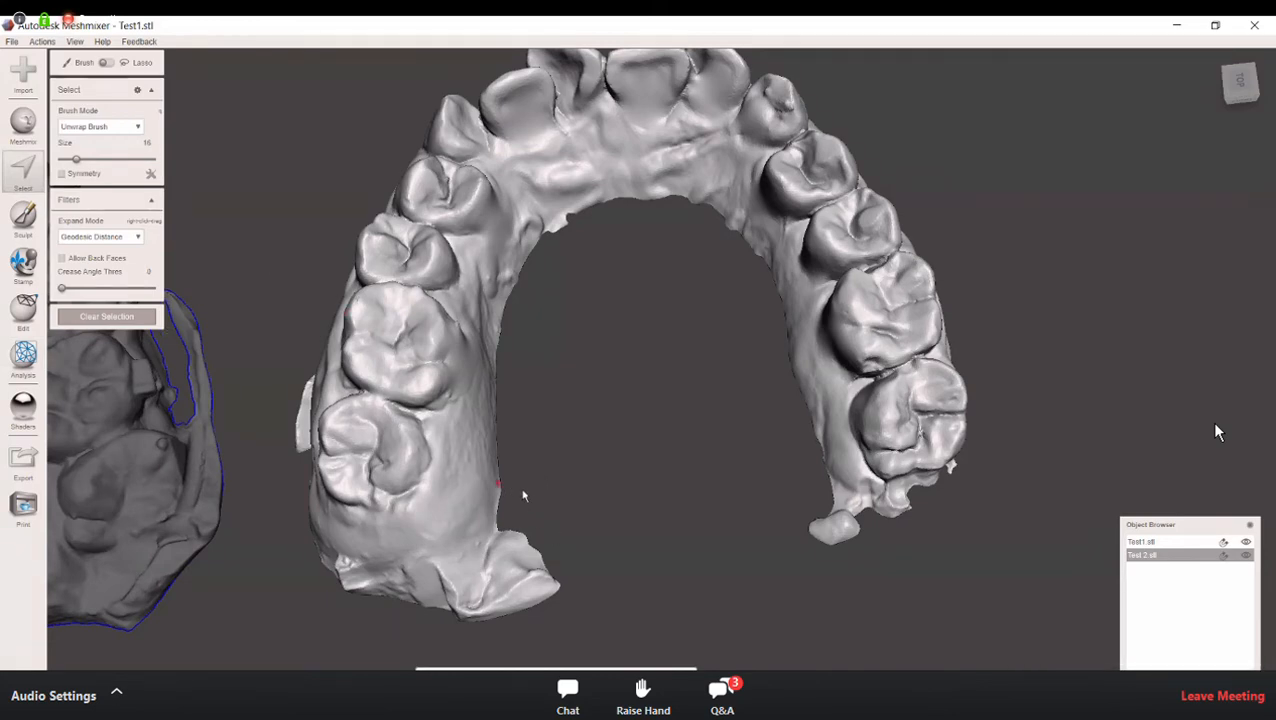
pyautogui.moveTo(562, 457); pyautogui.dragTo(601, 415, button='middle')
pyautogui.moveTo(630, 395); pyautogui.dragTo(634, 430, button='right')
pyautogui.moveTo(560, 402); pyautogui.dragTo(521, 596)
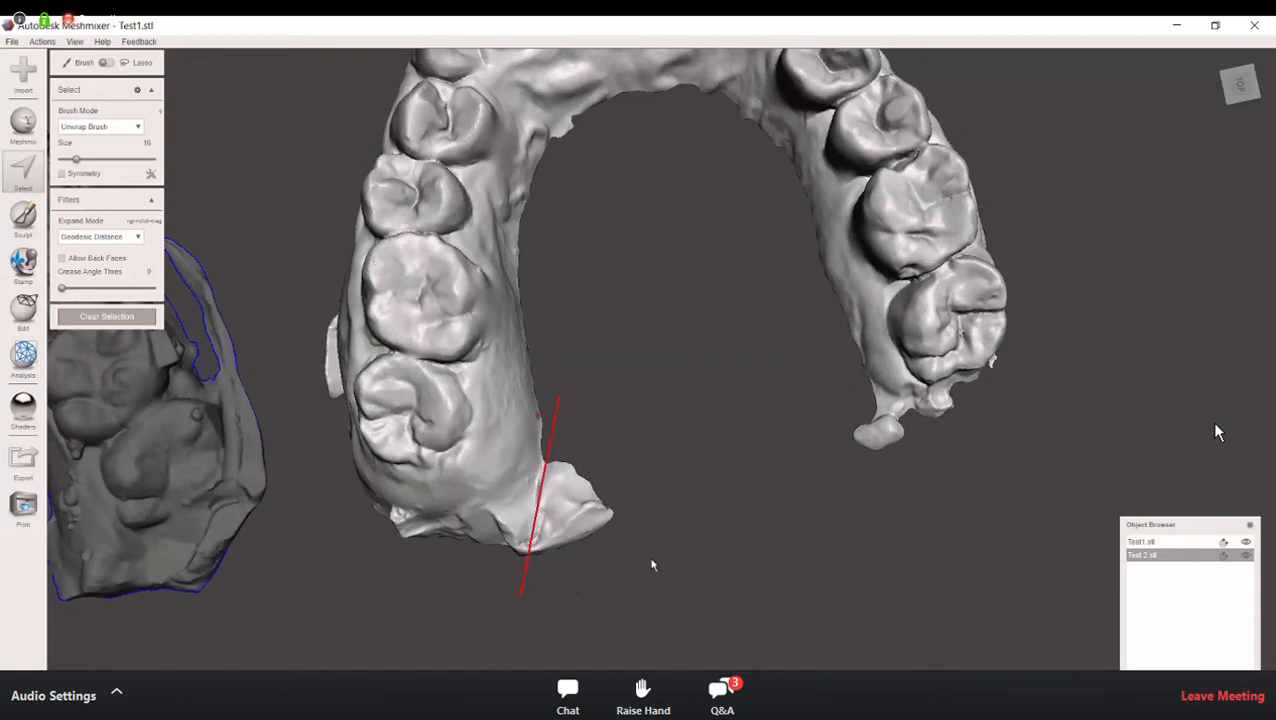
pyautogui.moveTo(688, 475)
pyautogui.mouseDown()
pyautogui.moveTo(623, 407)
pyautogui.moveTo(558, 404)
pyautogui.mouseUp()
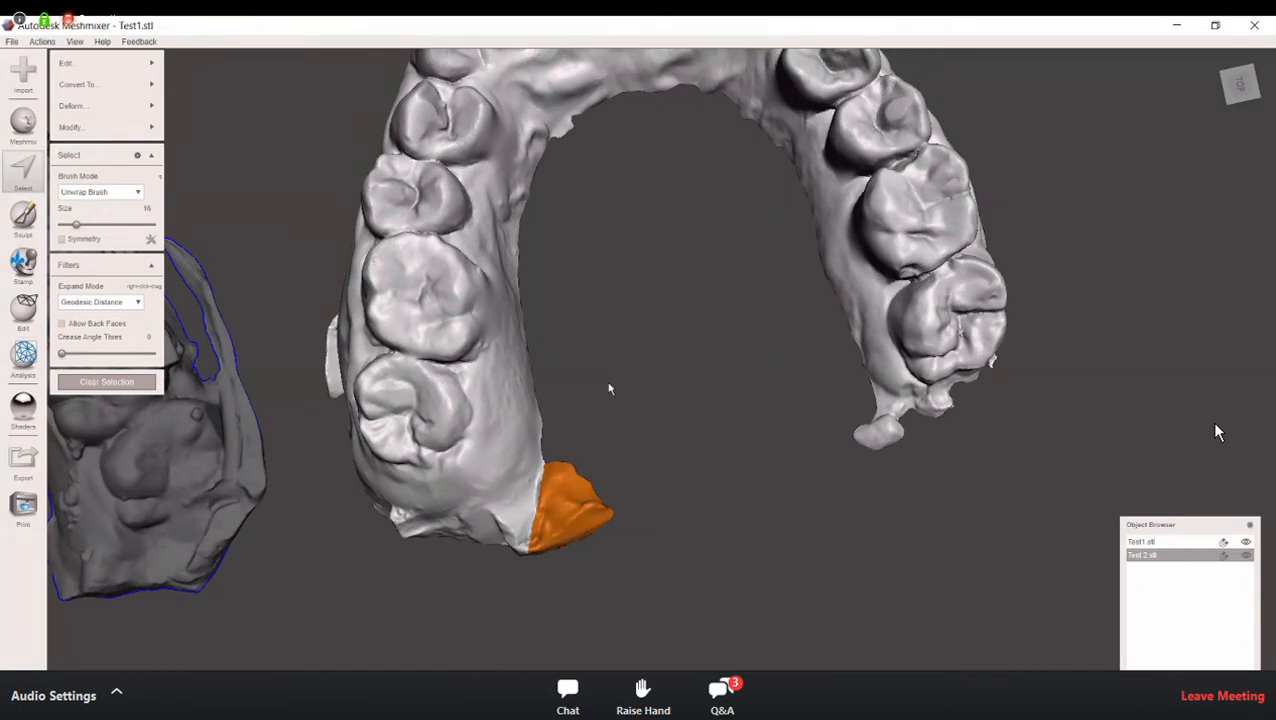
pyautogui.click(107, 382)
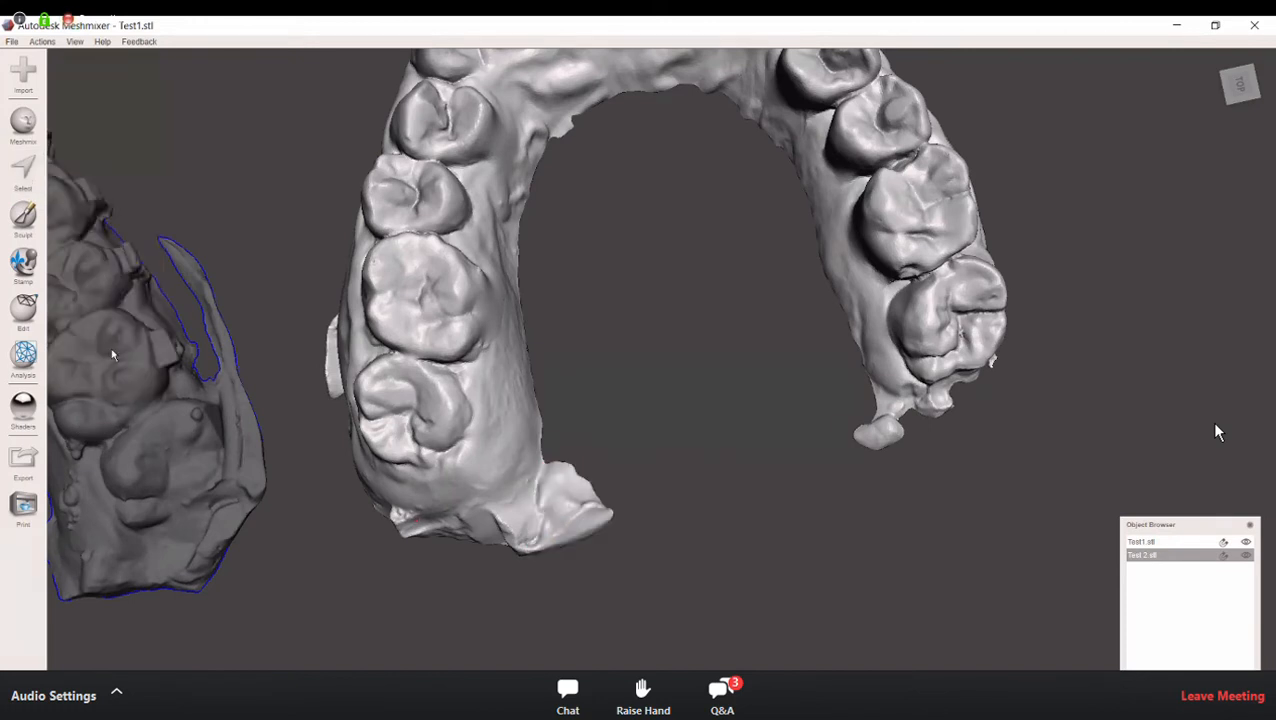
# Step: Lasso-select the protruding flap on the inner side behind the last molar and discard it
pyautogui.click(23, 170)
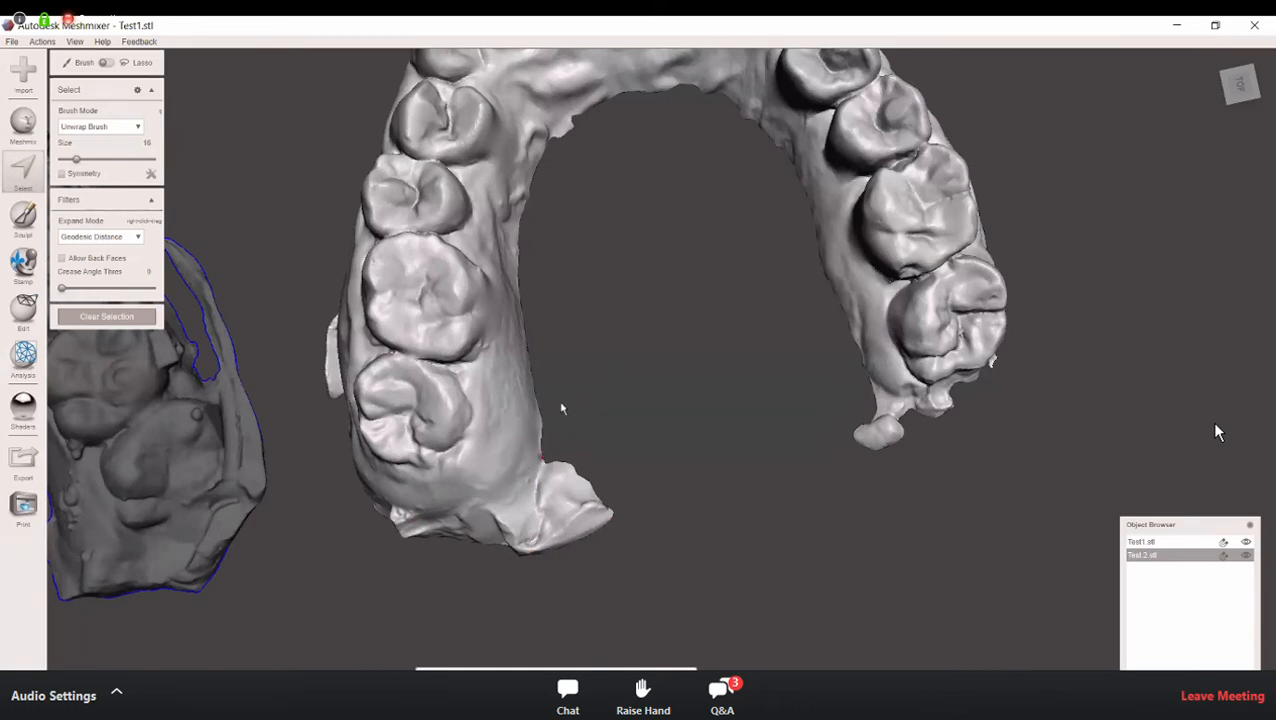
pyautogui.moveTo(555, 396)
pyautogui.mouseDown()
pyautogui.moveTo(517, 580)
pyautogui.moveTo(557, 578)
pyautogui.mouseUp()
pyautogui.click(657, 533)
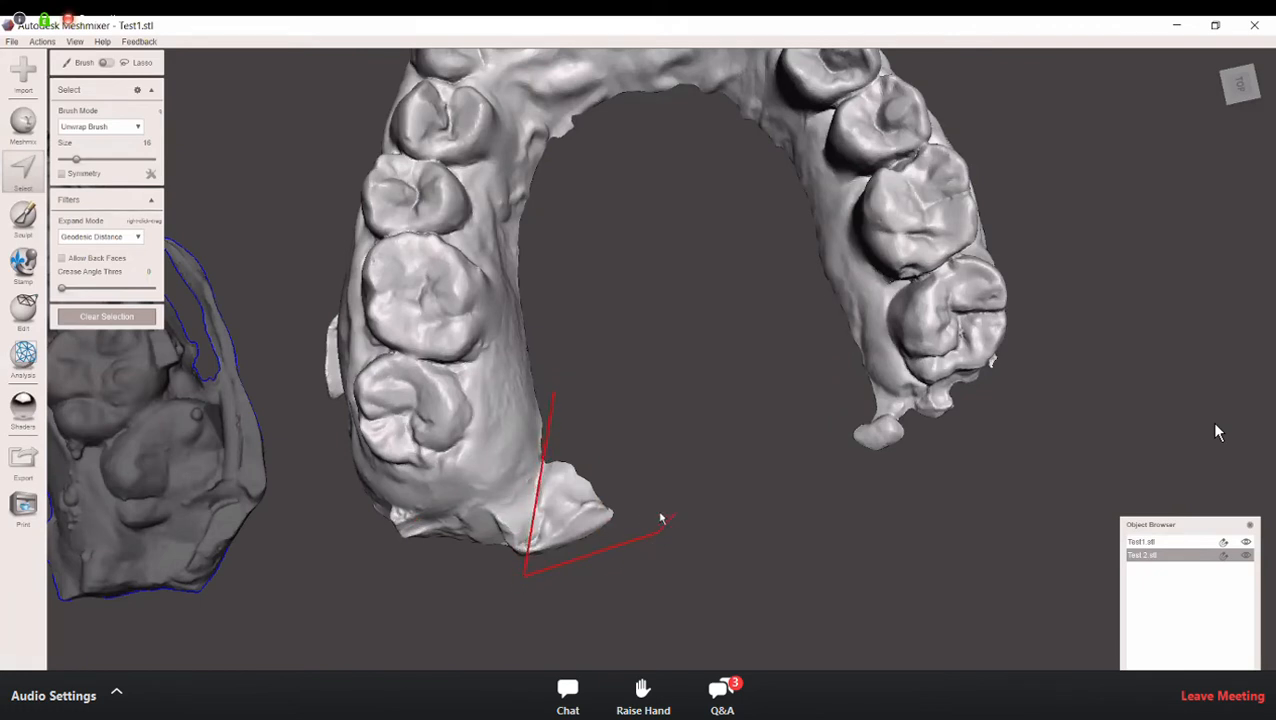
pyautogui.click(598, 404)
pyautogui.moveTo(752, 524)
pyautogui.mouseDown(button='right')
pyautogui.moveTo(703, 525)
pyautogui.moveTo(703, 477)
pyautogui.moveTo(484, 546)
pyautogui.moveTo(297, 530)
pyautogui.moveTo(245, 140)
pyautogui.moveTo(331, 196)
pyautogui.moveTo(321, 241)
pyautogui.moveTo(302, 124)
pyautogui.mouseUp(button='right')
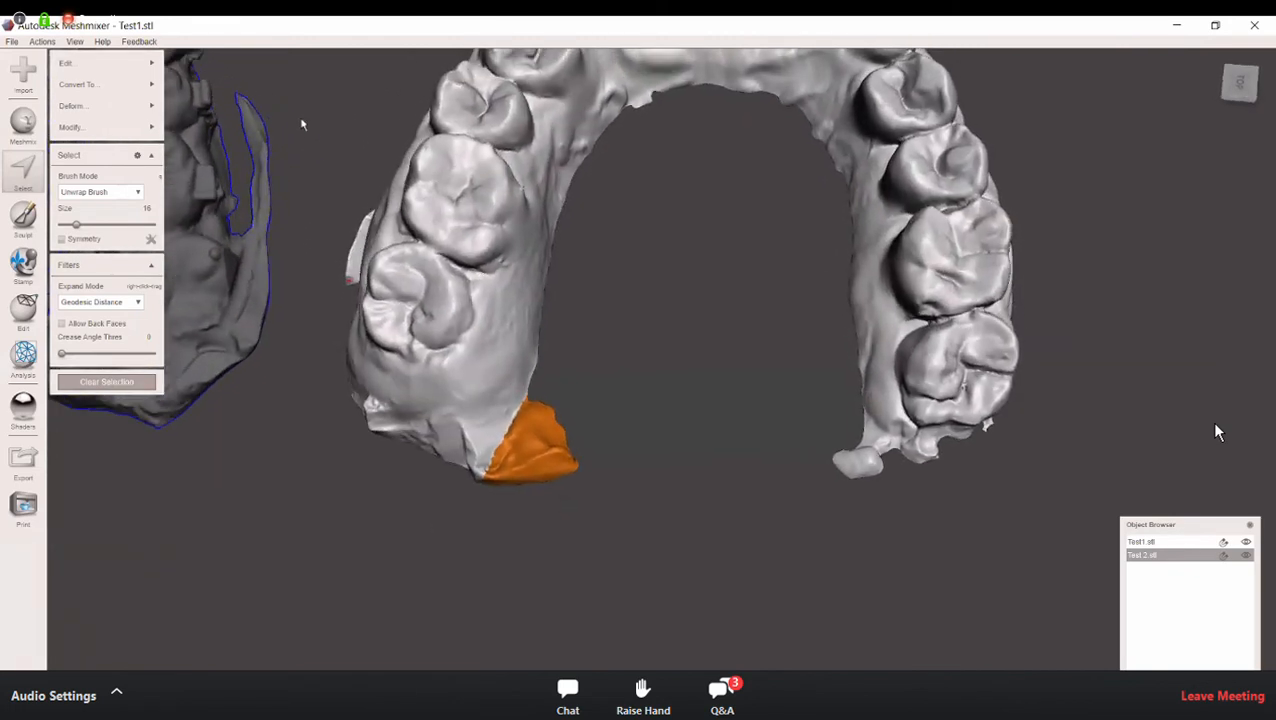
pyautogui.click(110, 63)
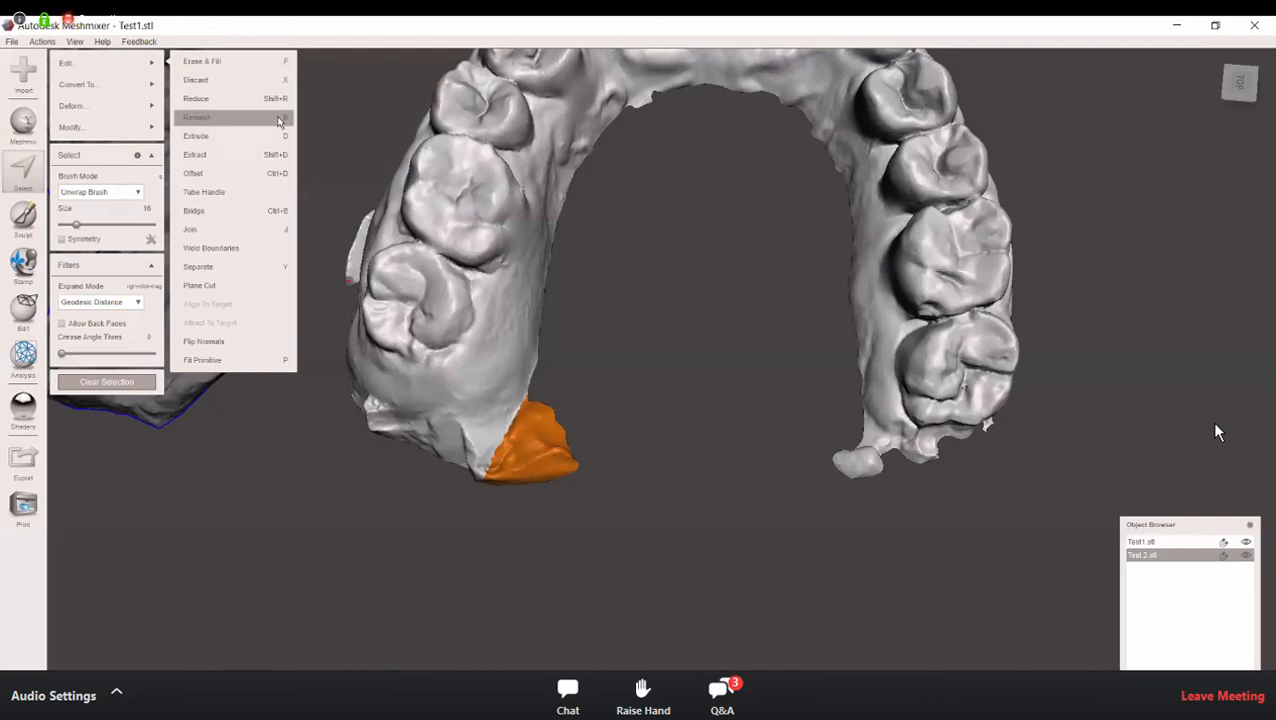
pyautogui.press('x')
pyautogui.moveTo(670, 368); pyautogui.dragTo(413, 256, button='right')
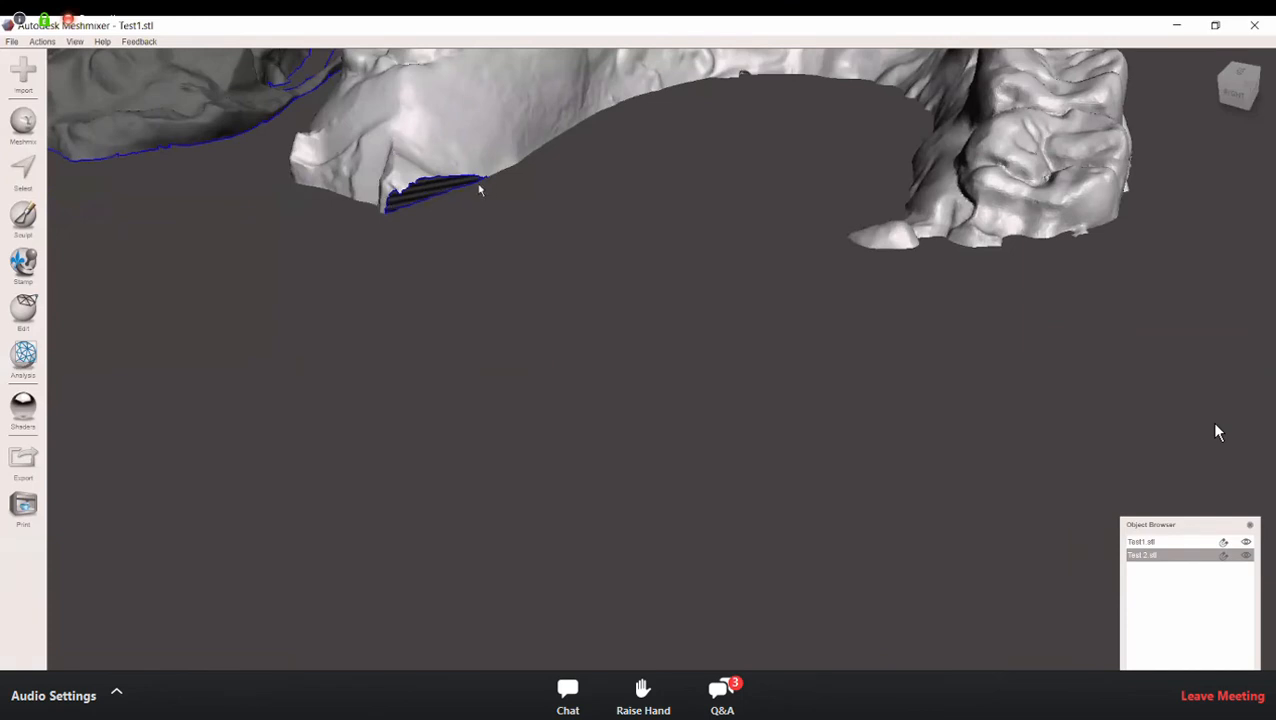
pyautogui.moveTo(528, 227); pyautogui.dragTo(585, 272, button='right')
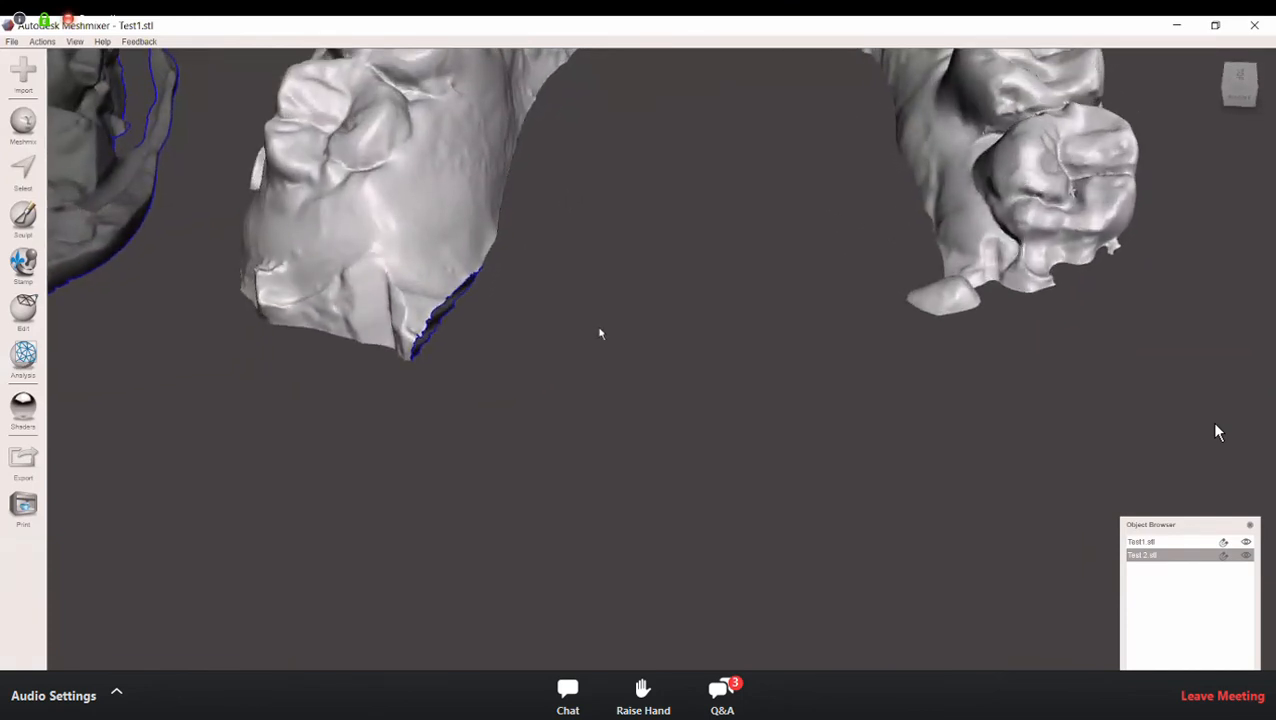
# Step: Repair the open boundary on the inner side behind the last molar with the Inspector's Flat Fill mode, and close the Inspector
pyautogui.click(23, 356)
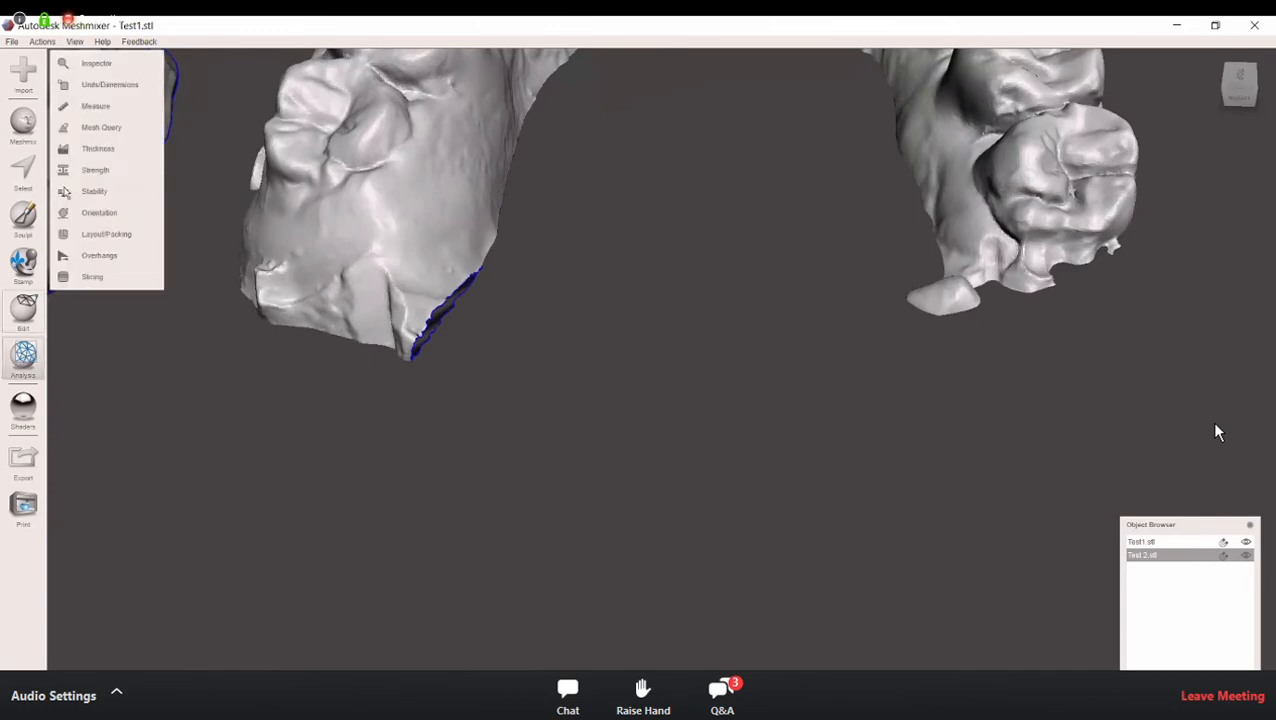
pyautogui.click(103, 64)
pyautogui.moveTo(561, 527); pyautogui.dragTo(938, 357, button='right')
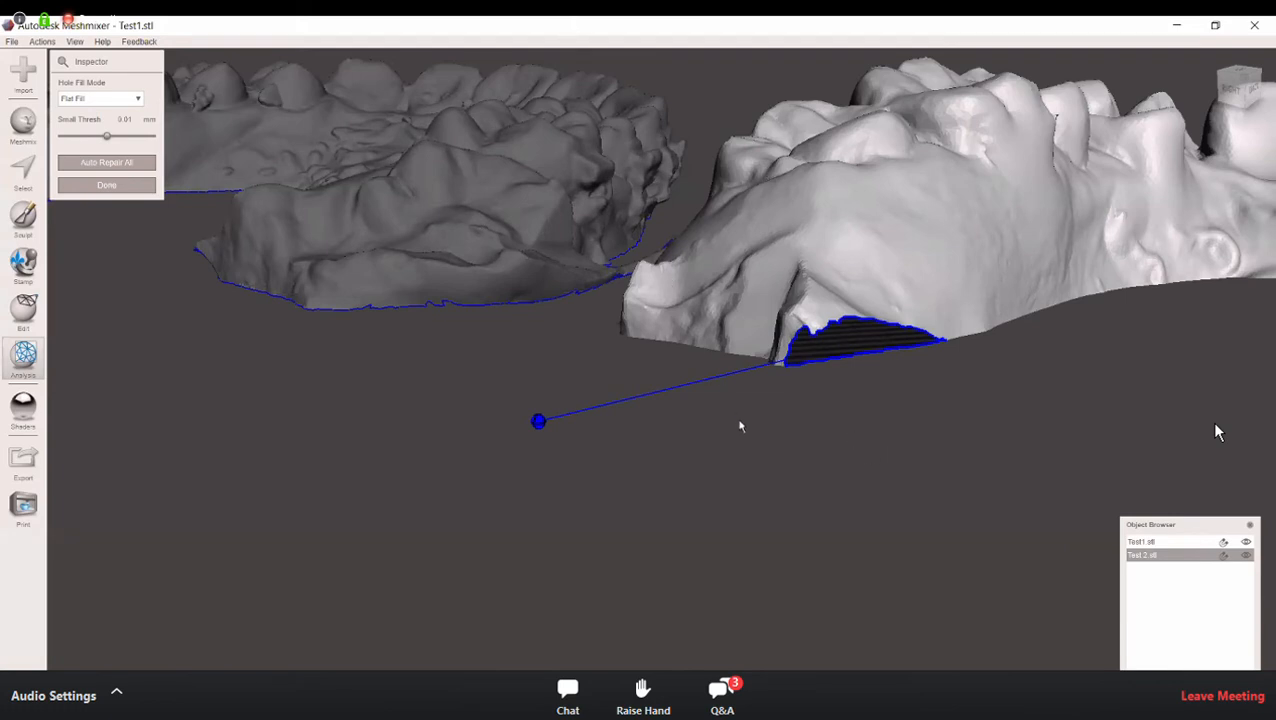
pyautogui.moveTo(731, 418); pyautogui.dragTo(732, 440, button='right')
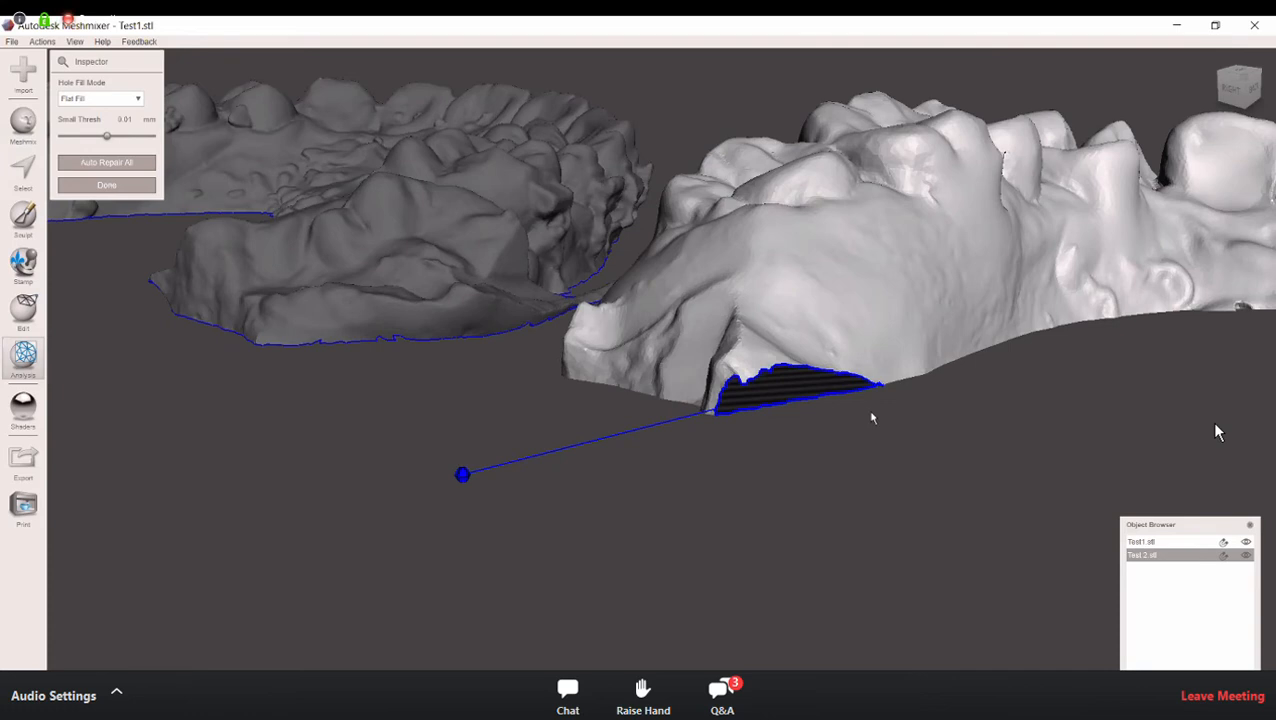
pyautogui.click(462, 476)
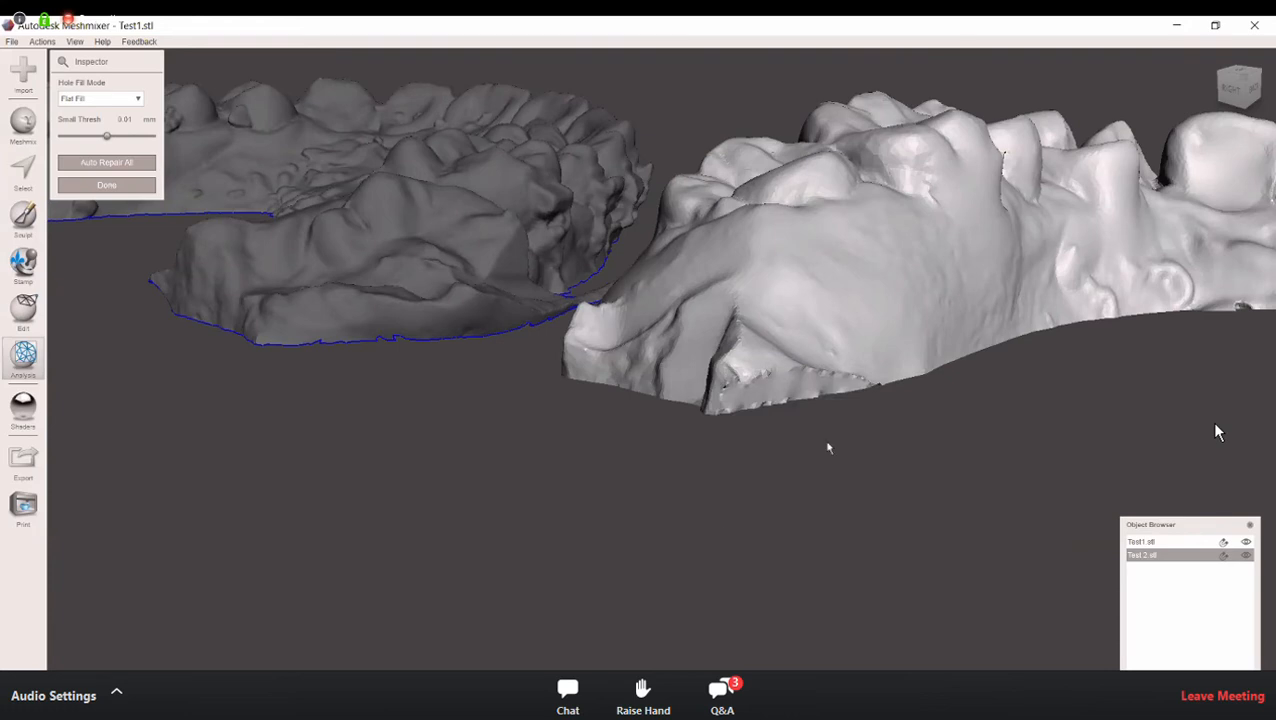
pyautogui.moveTo(832, 487); pyautogui.dragTo(692, 407, button='right')
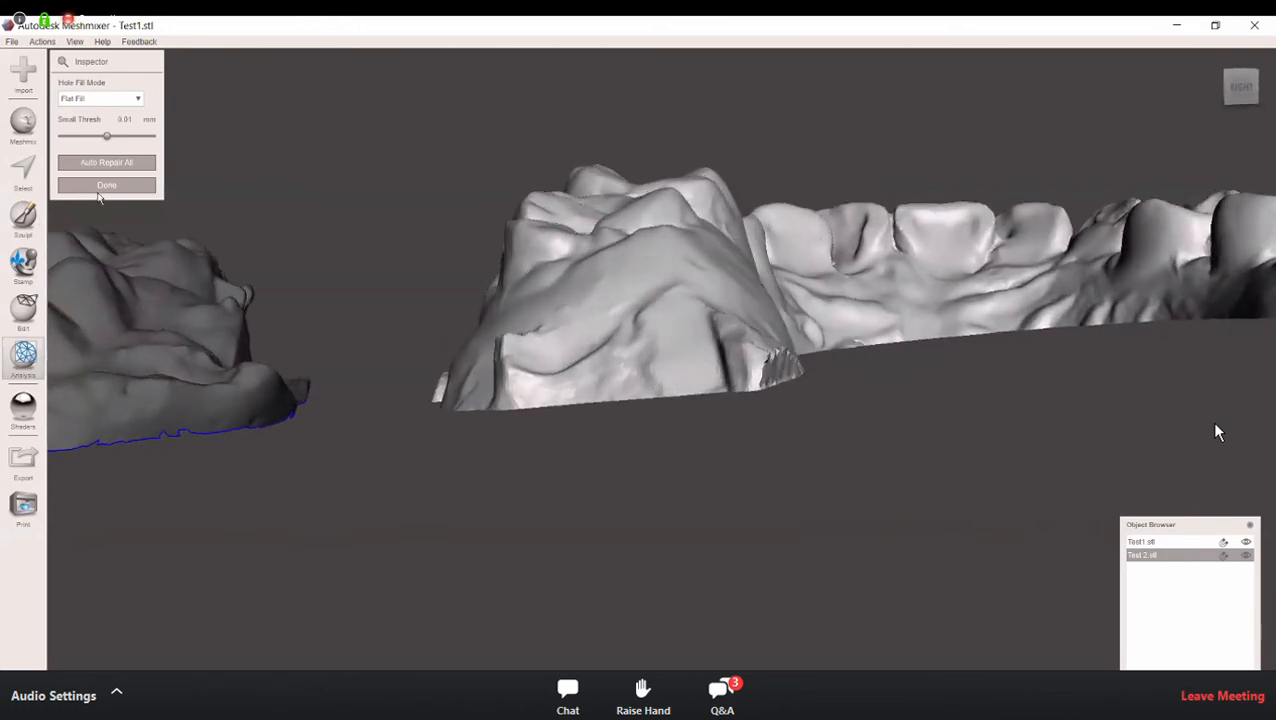
pyautogui.click(106, 186)
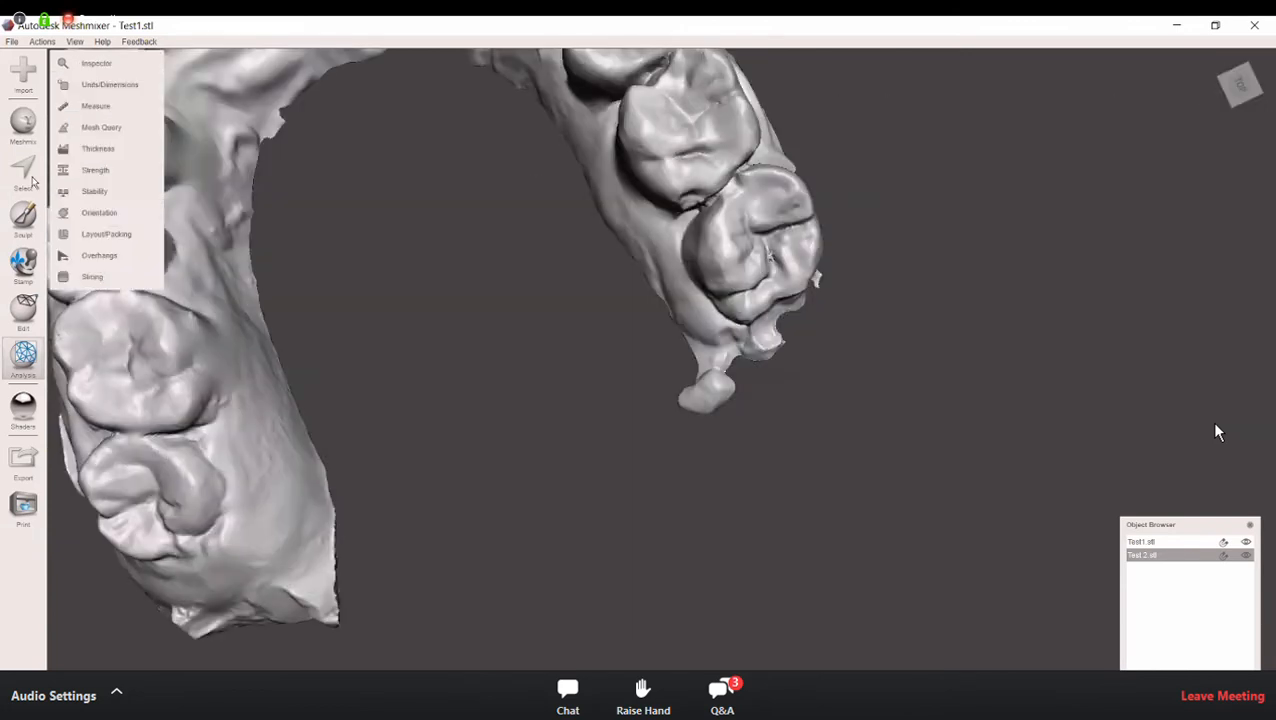
pyautogui.press('s')
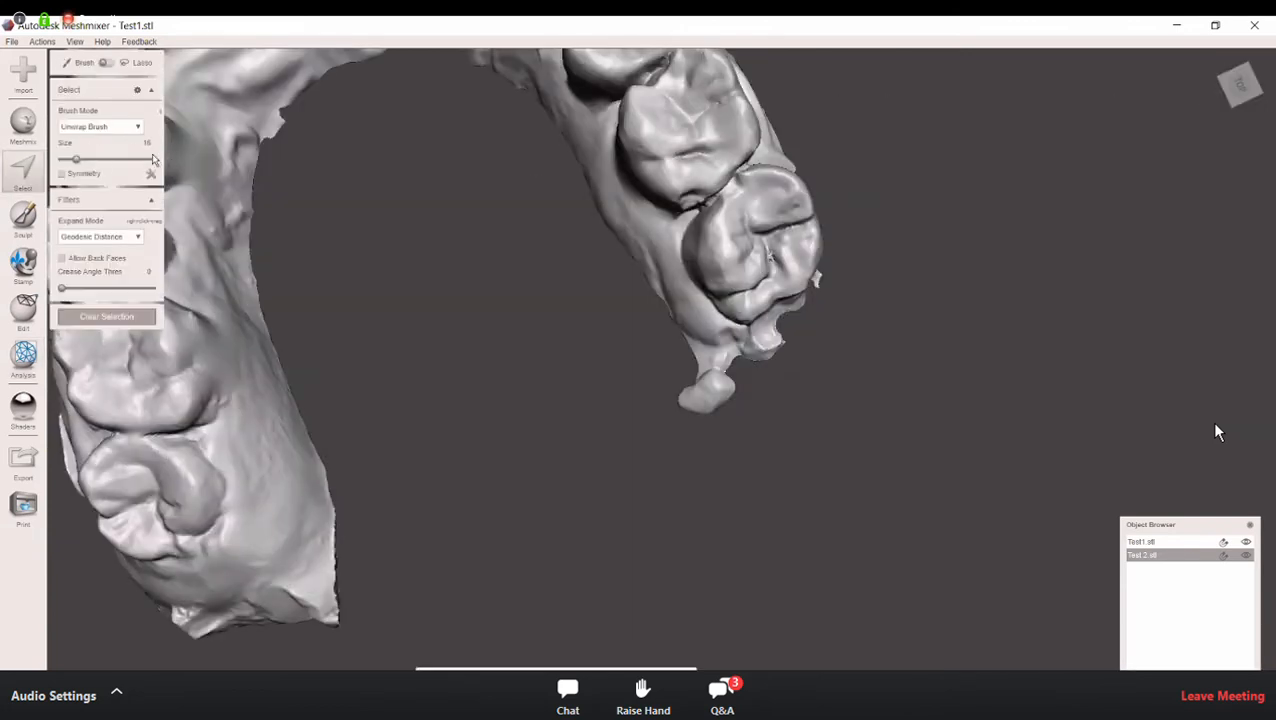
pyautogui.moveTo(76, 160); pyautogui.dragTo(91, 160)
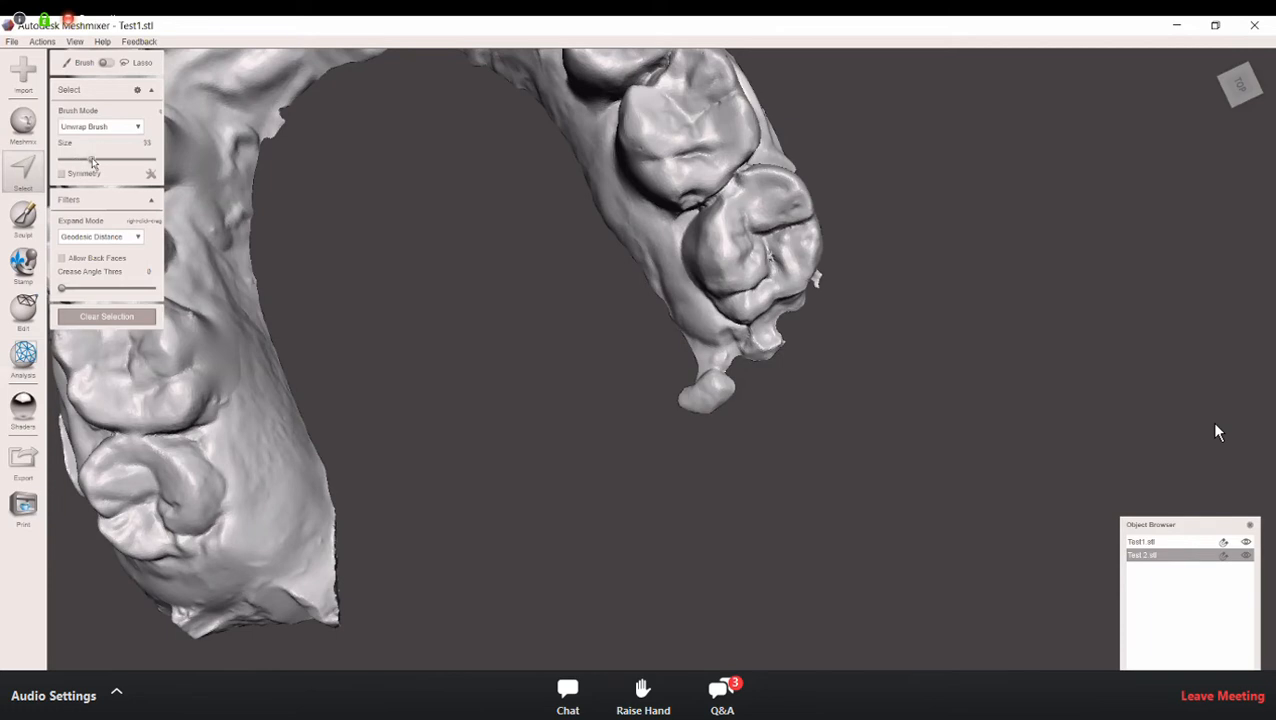
pyautogui.scroll(1, 681, 359)
pyautogui.moveTo(657, 362)
pyautogui.mouseDown()
pyautogui.moveTo(711, 389)
pyautogui.moveTo(685, 389)
pyautogui.mouseUp()
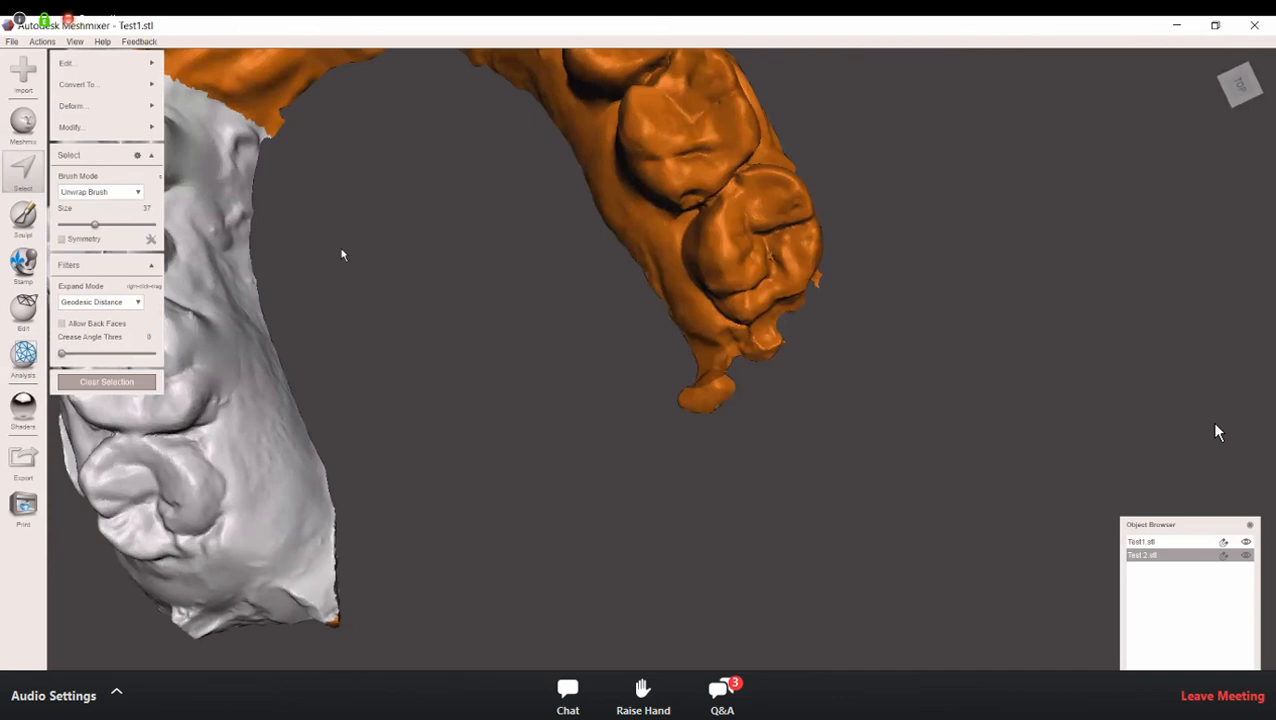
pyautogui.press('Escape')
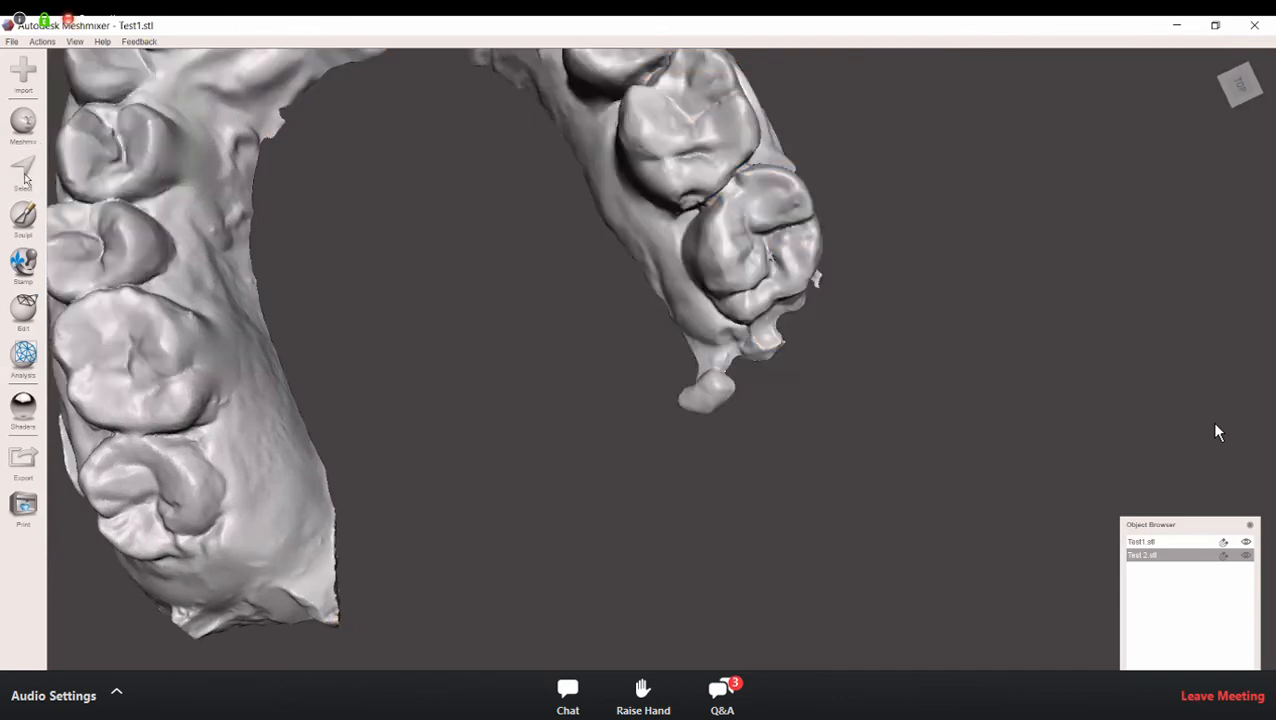
# Step: Lasso-select the rounded flap and the small lump behind the last molar on the opposite side of the arch, and discard them
pyautogui.click(27, 176)
pyautogui.moveTo(94, 159); pyautogui.dragTo(98, 159)
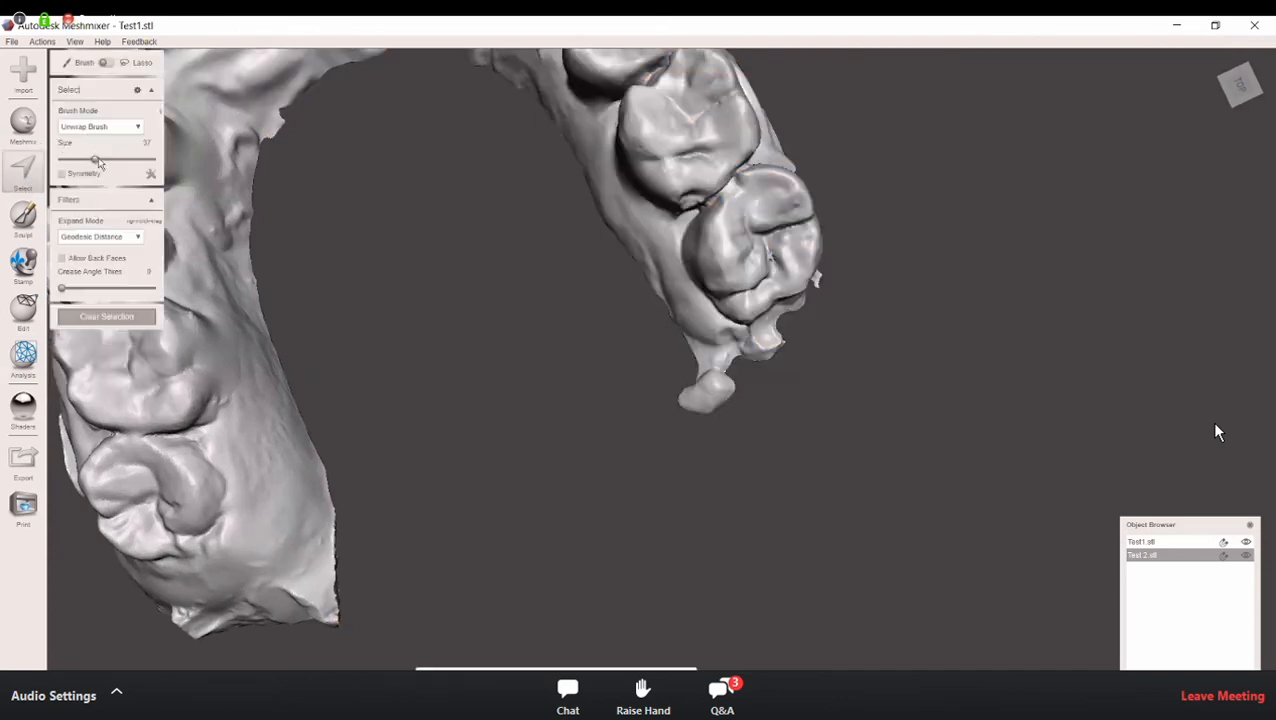
pyautogui.click(697, 379)
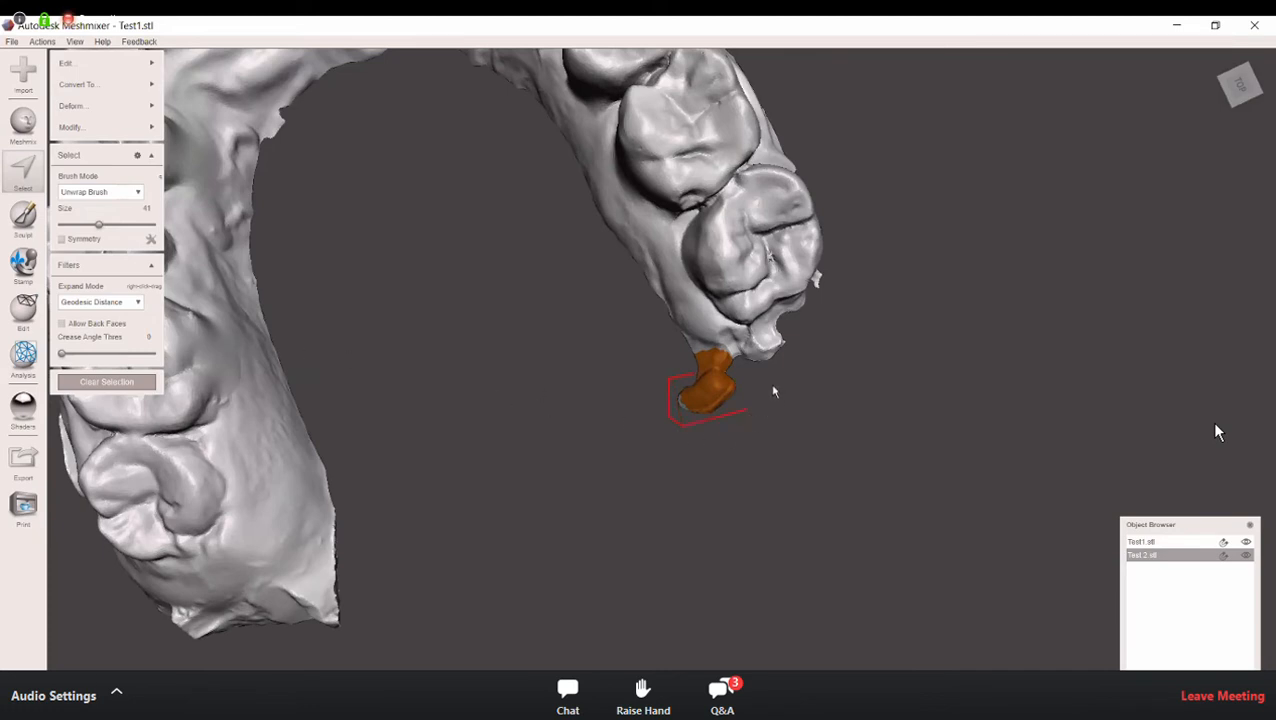
pyautogui.moveTo(688, 375); pyautogui.dragTo(711, 354)
pyautogui.click(711, 354)
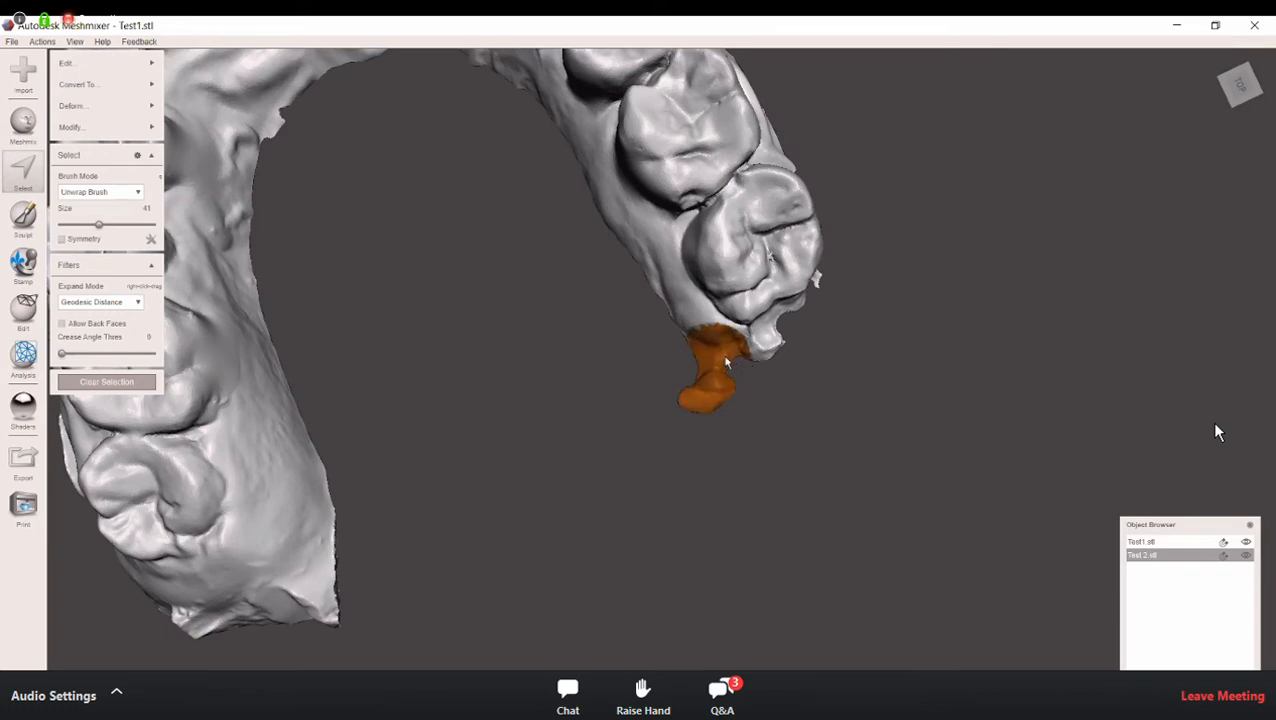
pyautogui.moveTo(817, 383)
pyautogui.mouseDown()
pyautogui.moveTo(818, 340)
pyautogui.moveTo(778, 336)
pyautogui.mouseUp()
pyautogui.moveTo(692, 347)
pyautogui.mouseDown()
pyautogui.moveTo(658, 335)
pyautogui.moveTo(653, 348)
pyautogui.moveTo(664, 423)
pyautogui.mouseUp()
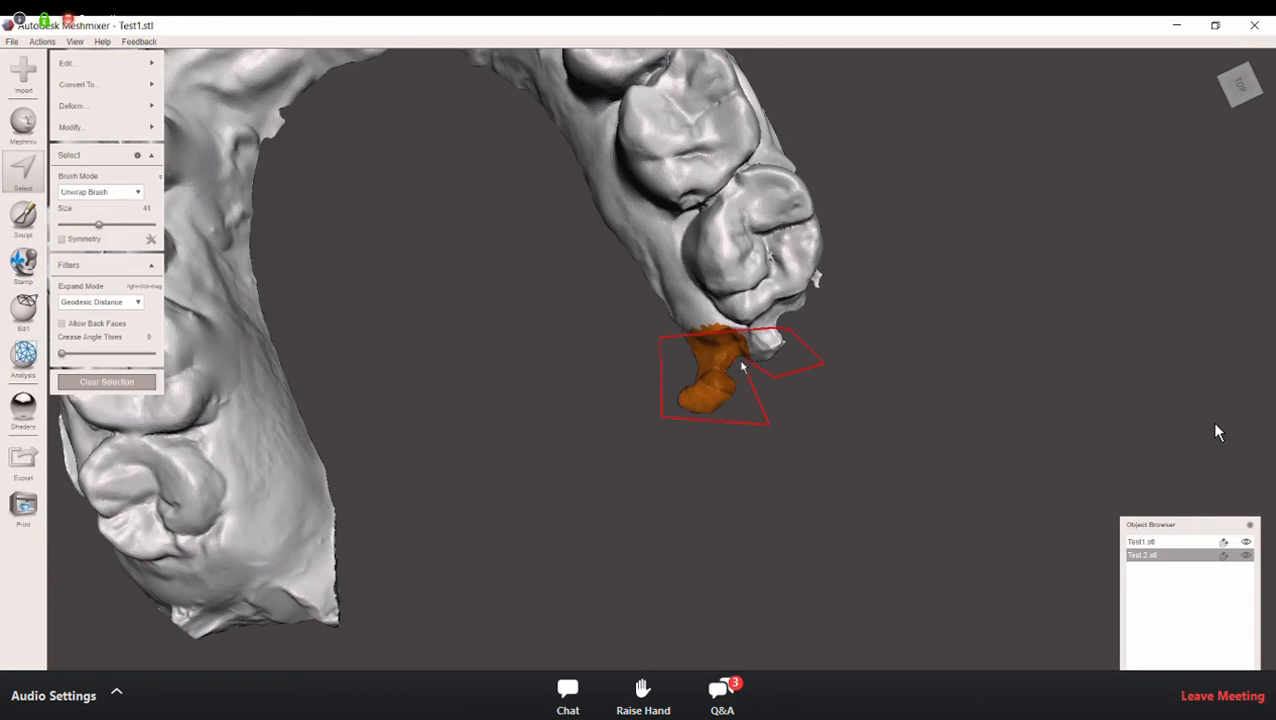
pyautogui.moveTo(746, 362); pyautogui.dragTo(748, 364)
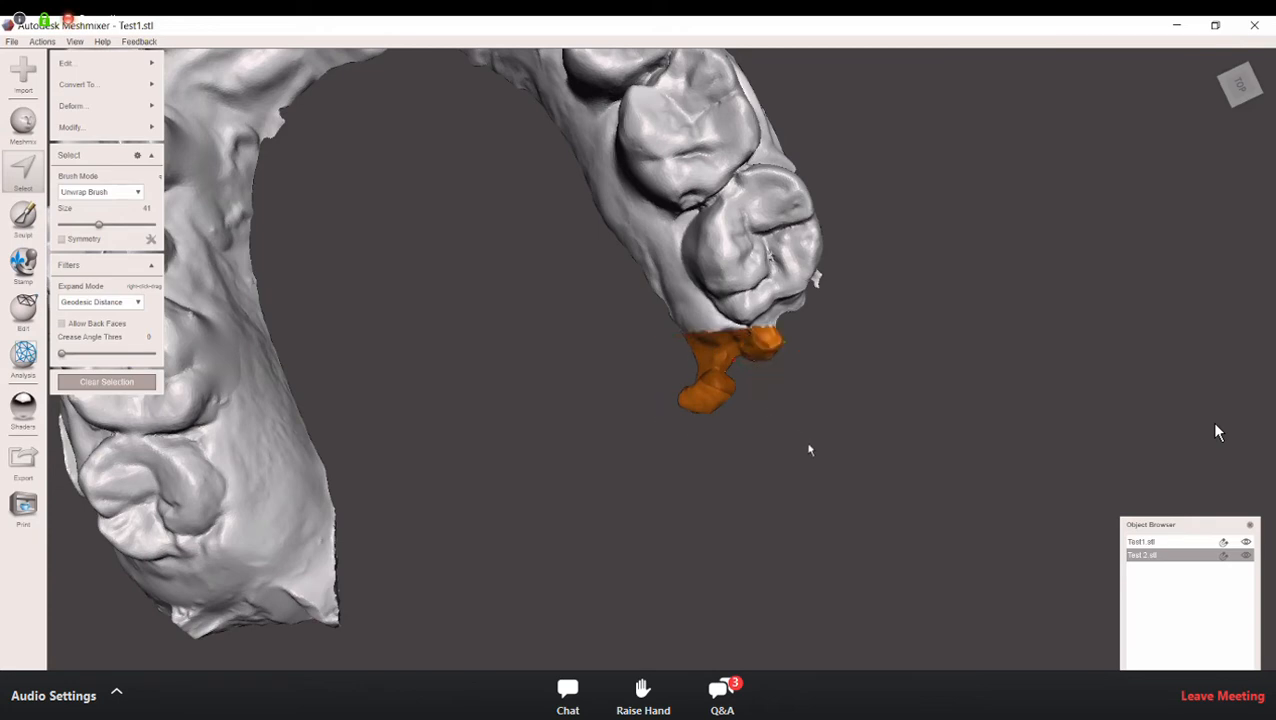
pyautogui.moveTo(808, 449); pyautogui.dragTo(770, 455, button='right')
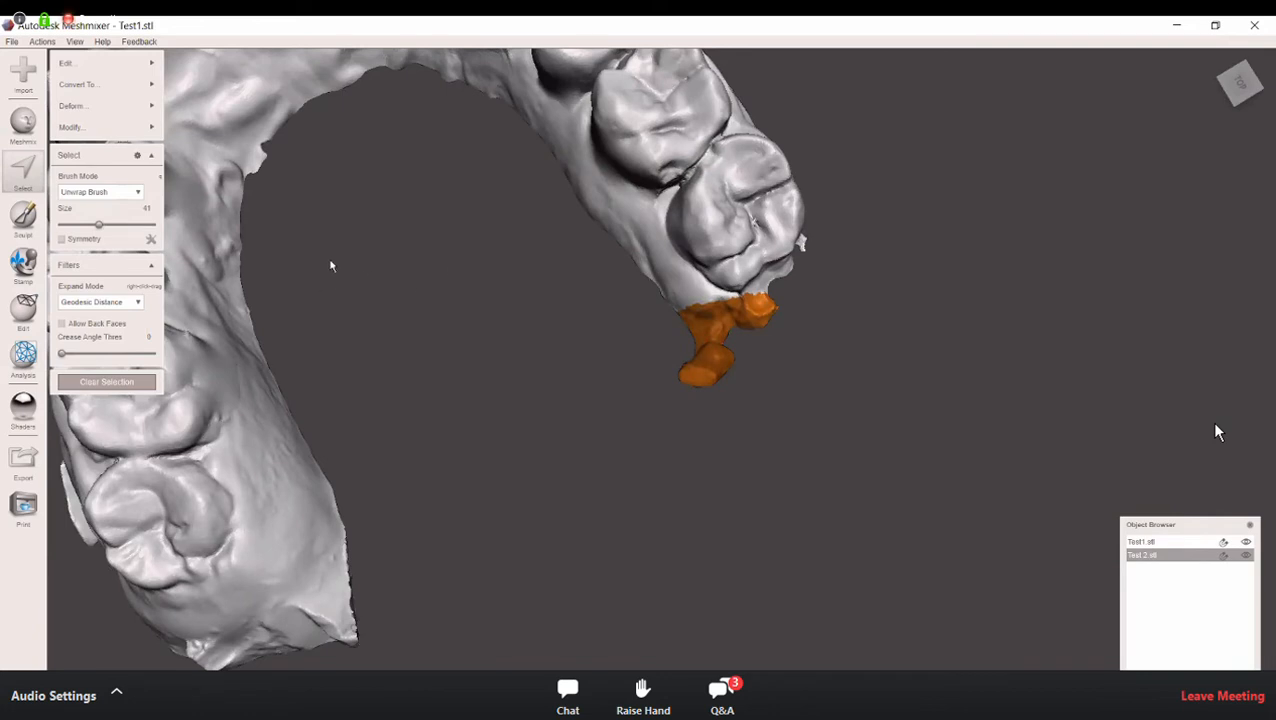
pyautogui.click(124, 64)
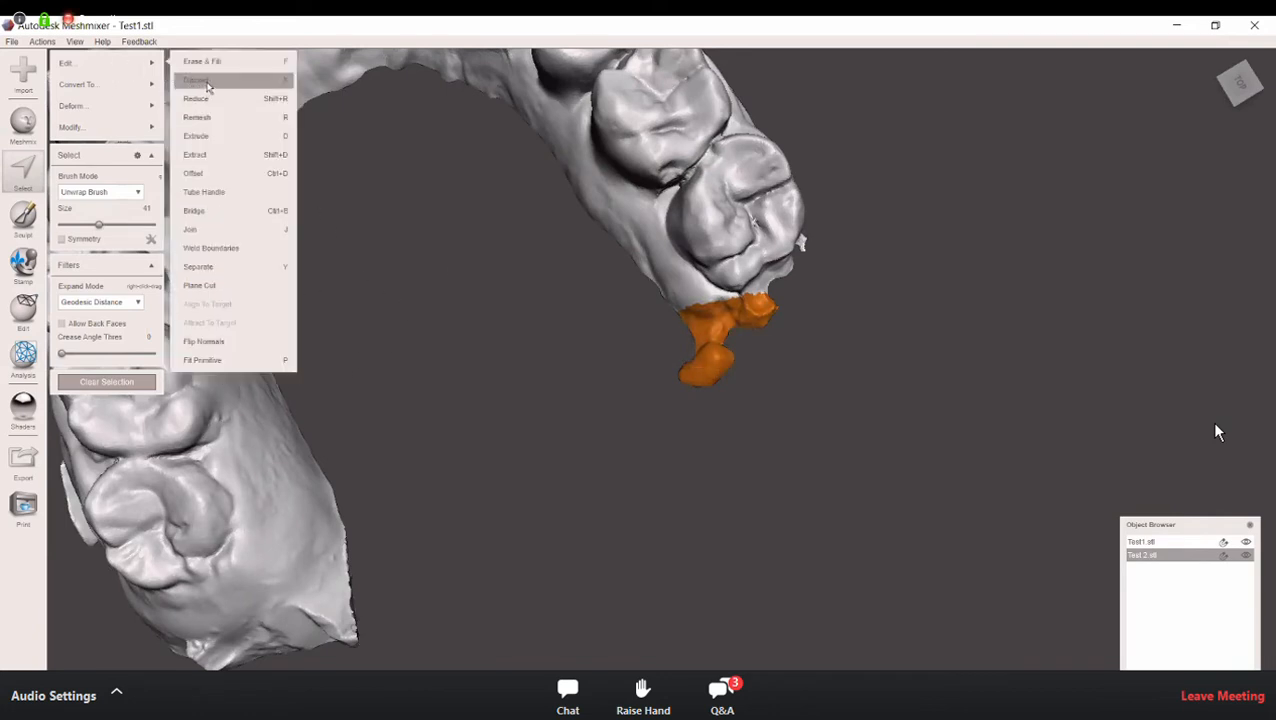
pyautogui.click(206, 84)
# Step: Repair the hole left behind that last molar with the Inspector in Flat Fill mode
pyautogui.moveTo(504, 276); pyautogui.dragTo(490, 235, button='right')
pyautogui.scroll(-2, 489, 238)
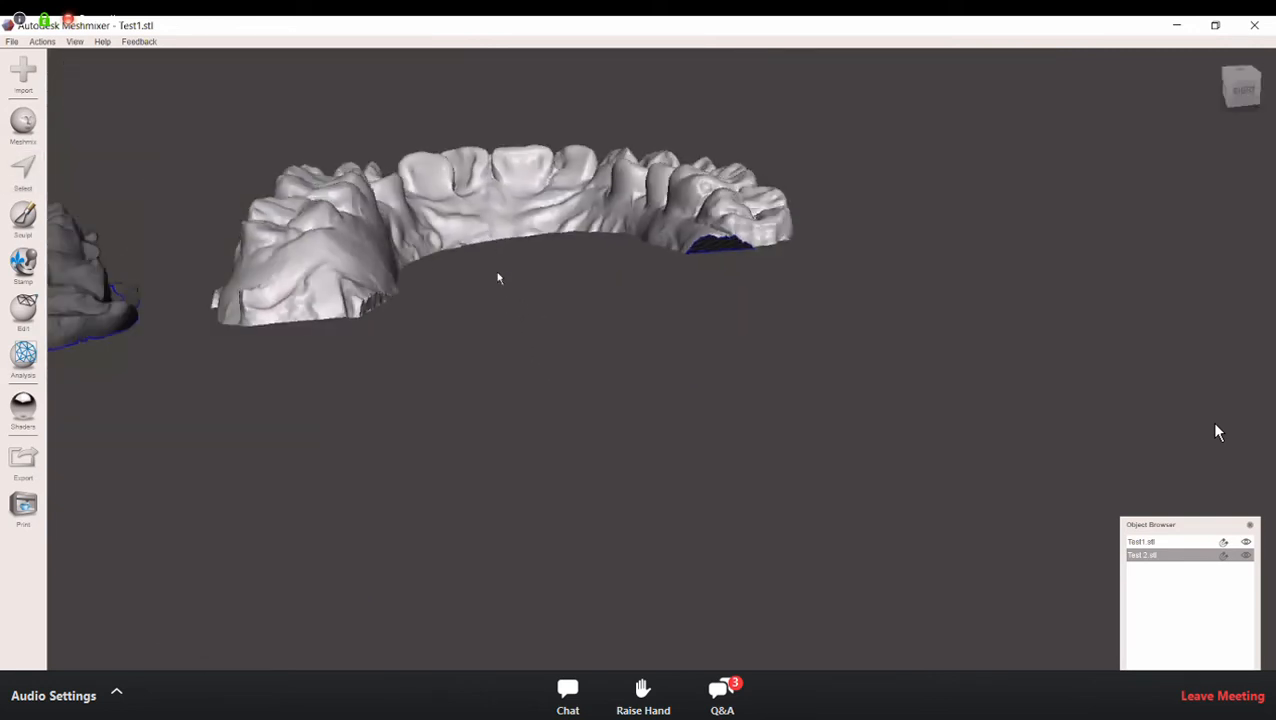
pyautogui.scroll(3, 516, 319)
pyautogui.moveTo(527, 311); pyautogui.dragTo(538, 463, button='middle')
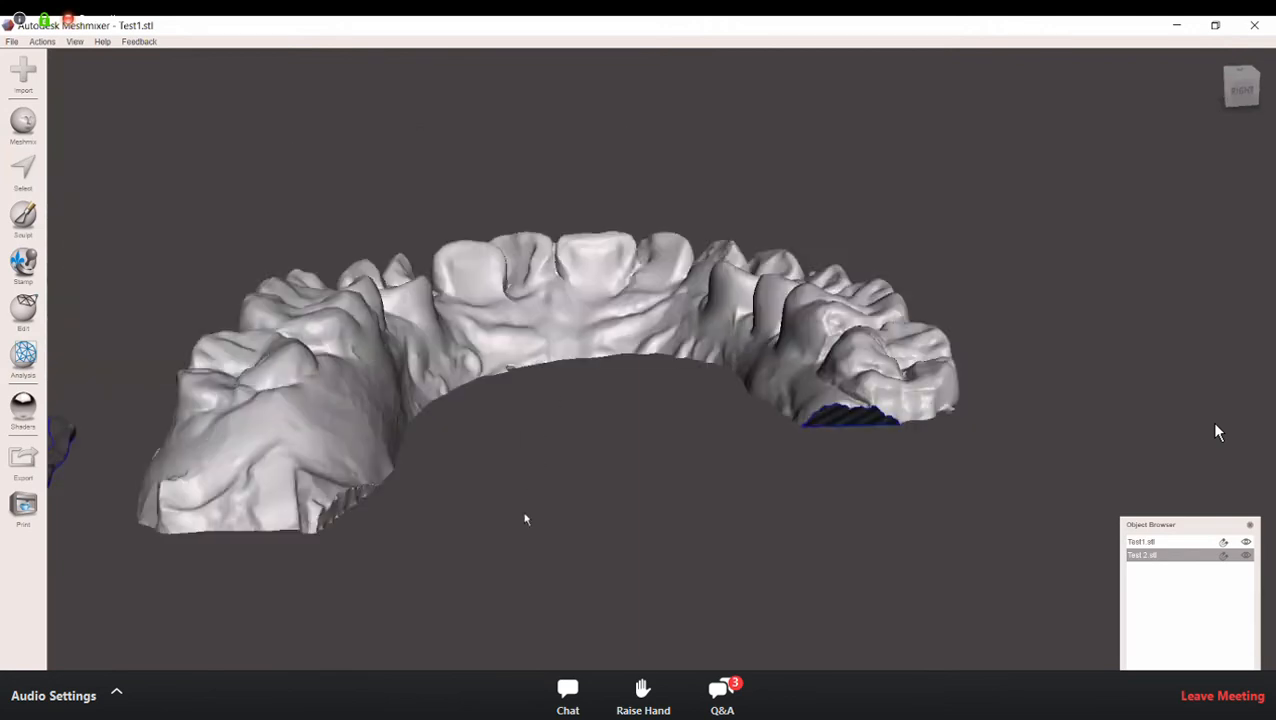
pyautogui.moveTo(528, 496); pyautogui.dragTo(553, 416, button='right')
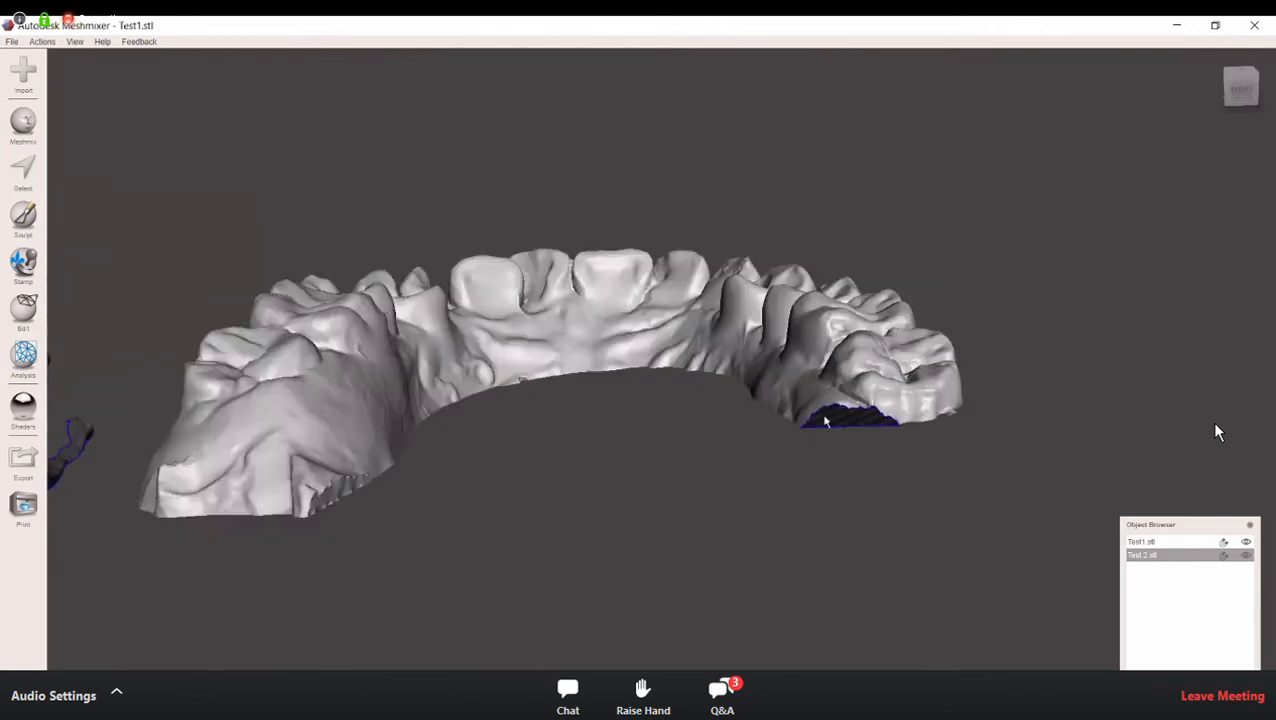
pyautogui.moveTo(826, 421); pyautogui.dragTo(844, 416, button='right')
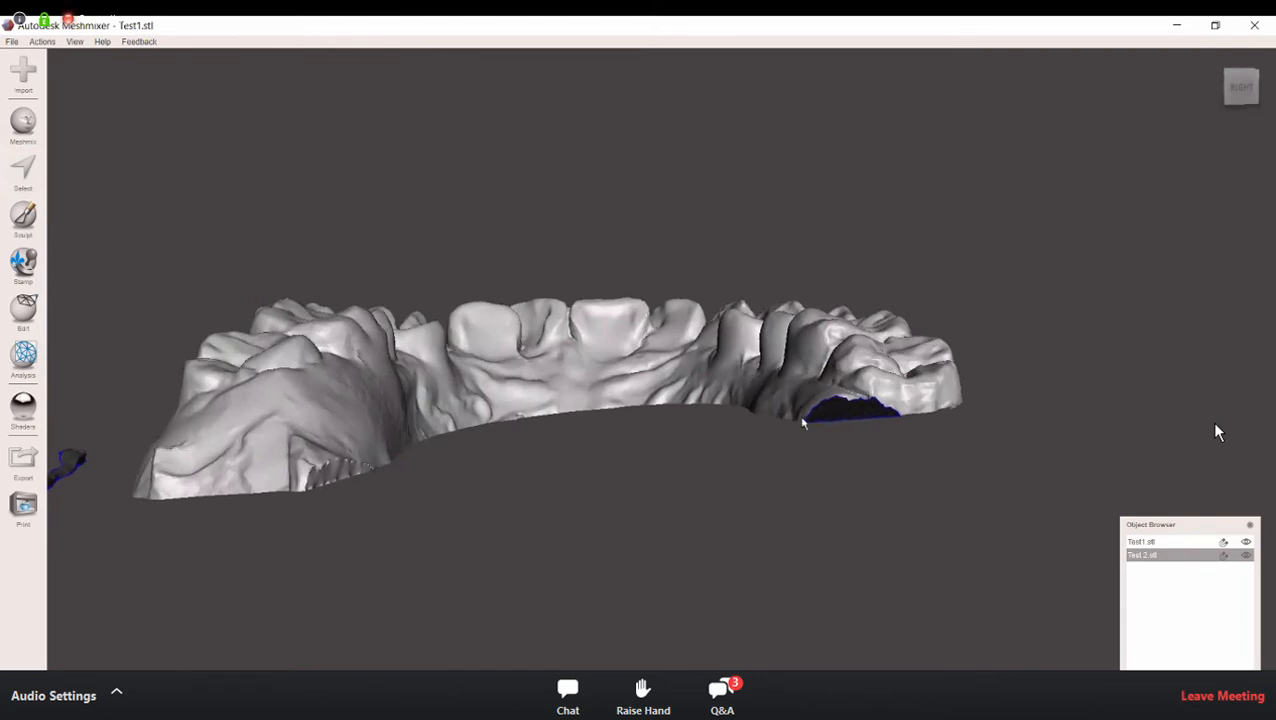
pyautogui.moveTo(838, 403); pyautogui.dragTo(882, 436, button='right')
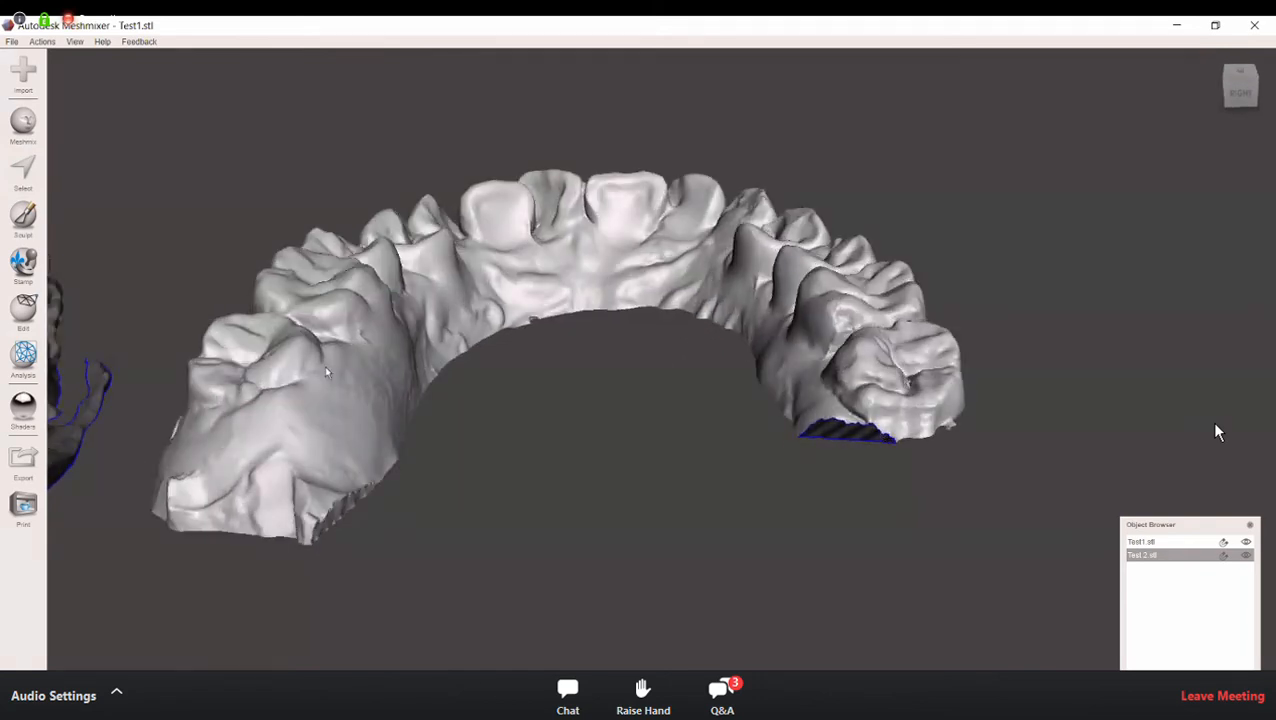
pyautogui.click(28, 362)
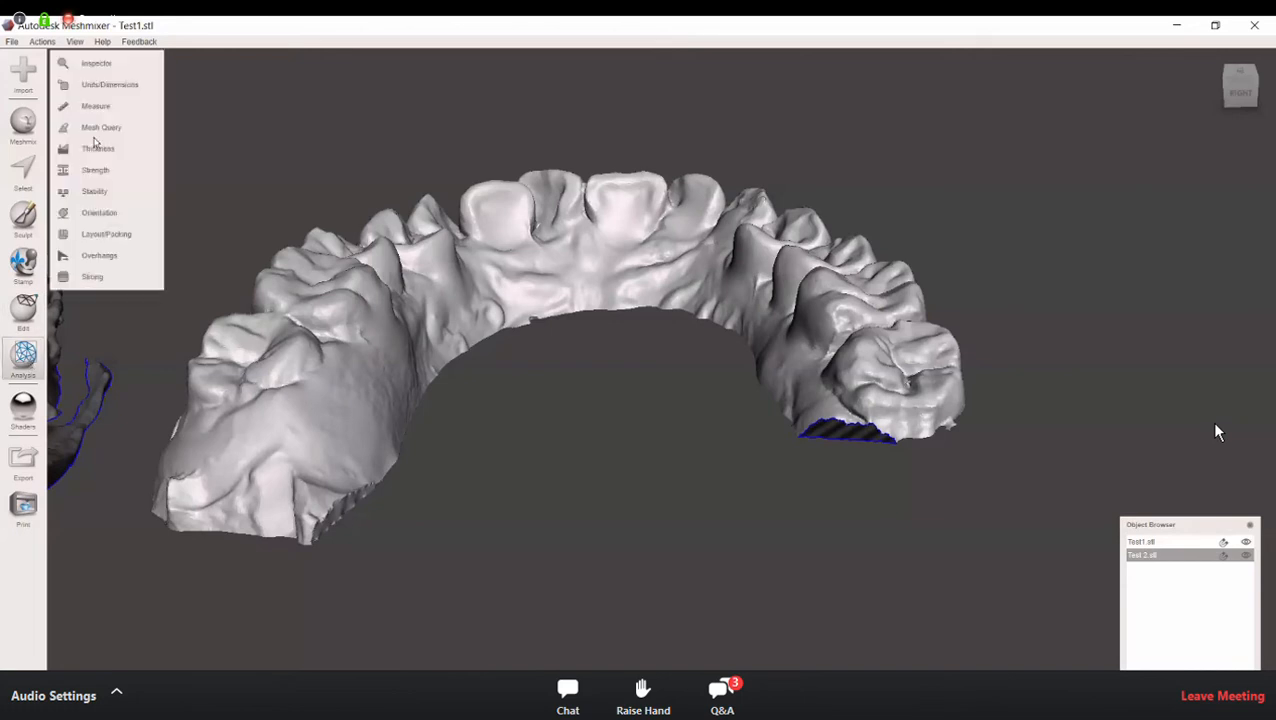
pyautogui.click(105, 63)
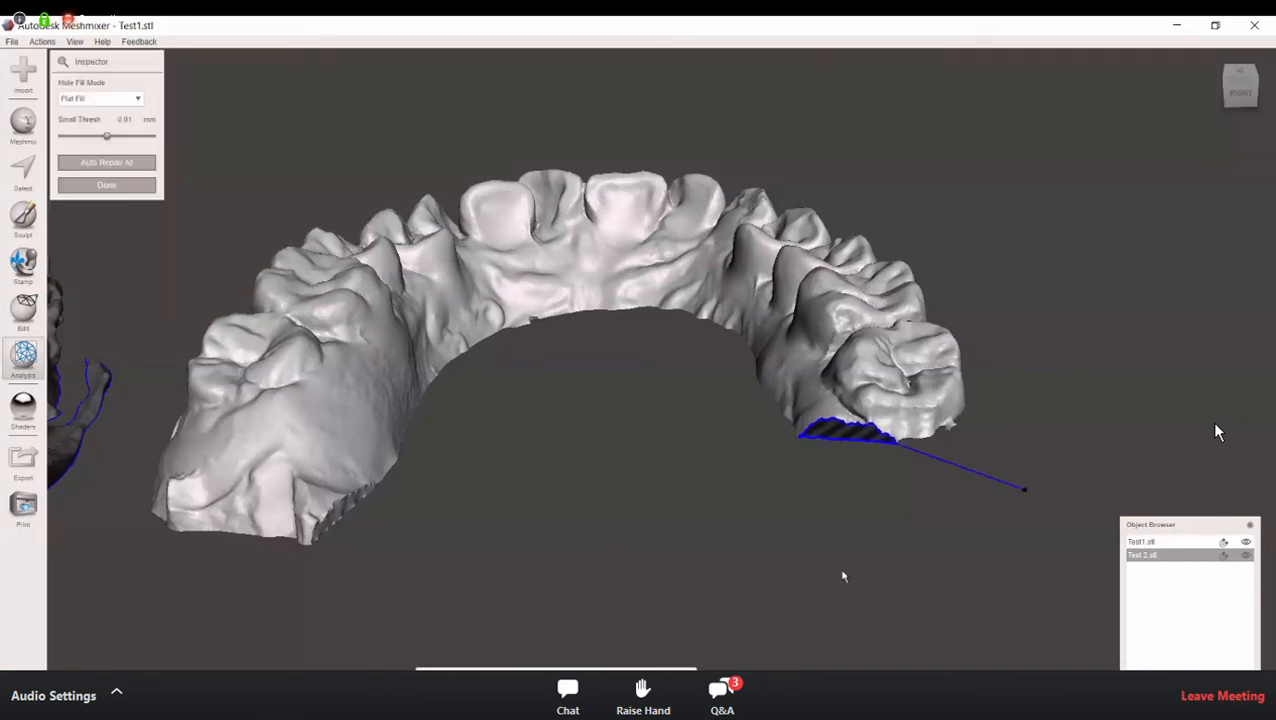
pyautogui.moveTo(840, 528); pyautogui.dragTo(866, 523, button='right')
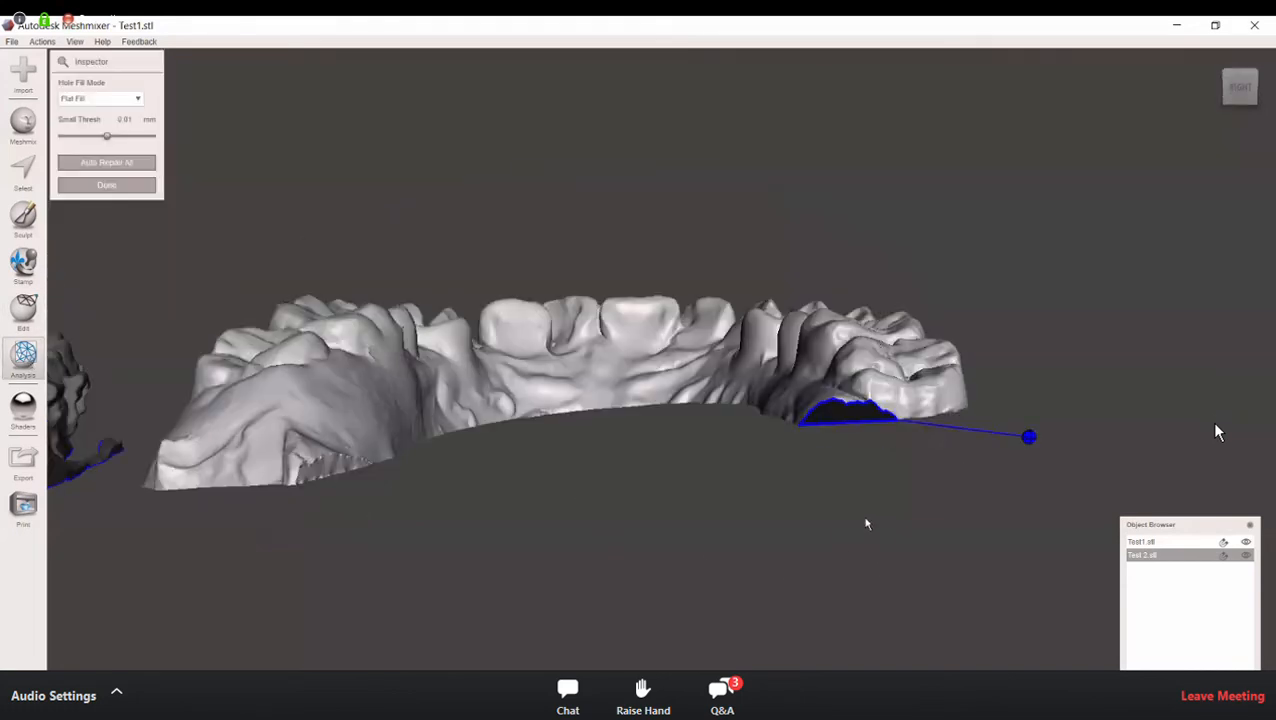
pyautogui.click(1029, 438)
# Step: Check the arch from the front for remaining flagged defects and close the Inspector
pyautogui.moveTo(912, 429); pyautogui.dragTo(530, 446, button='right')
pyautogui.scroll(-5, 677, 530)
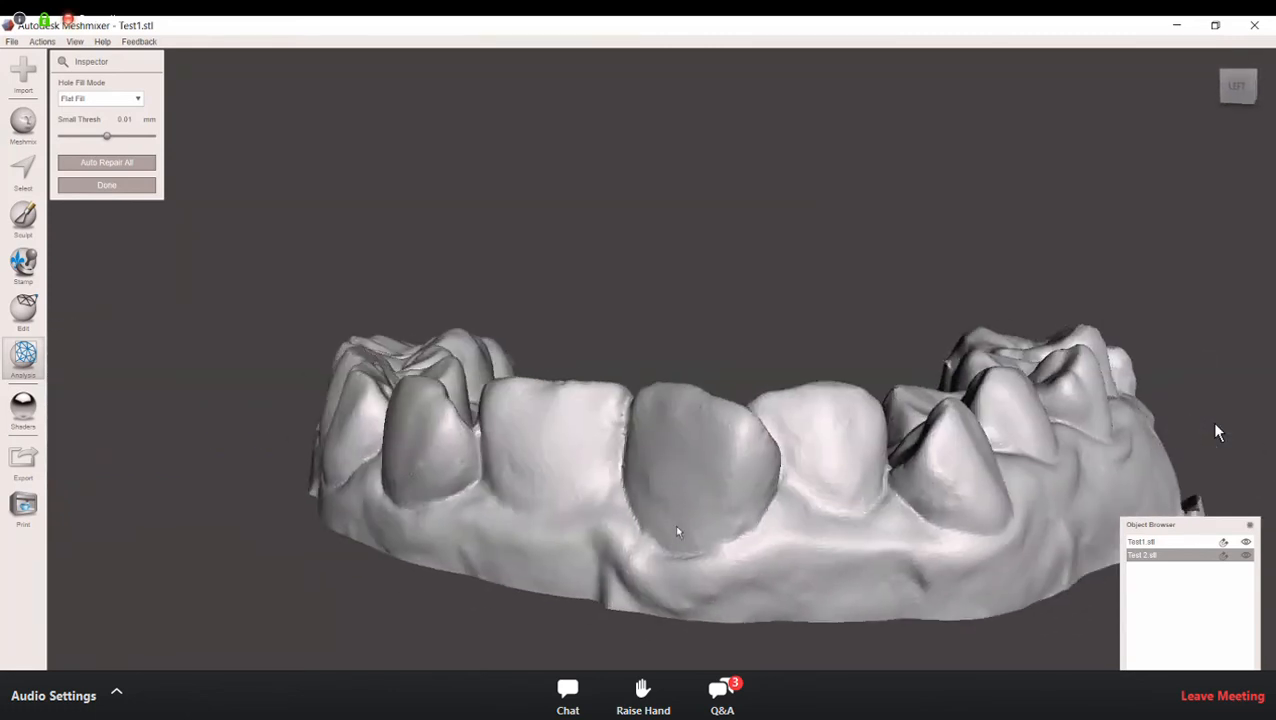
pyautogui.moveTo(131, 211); pyautogui.dragTo(991, 368, button='right')
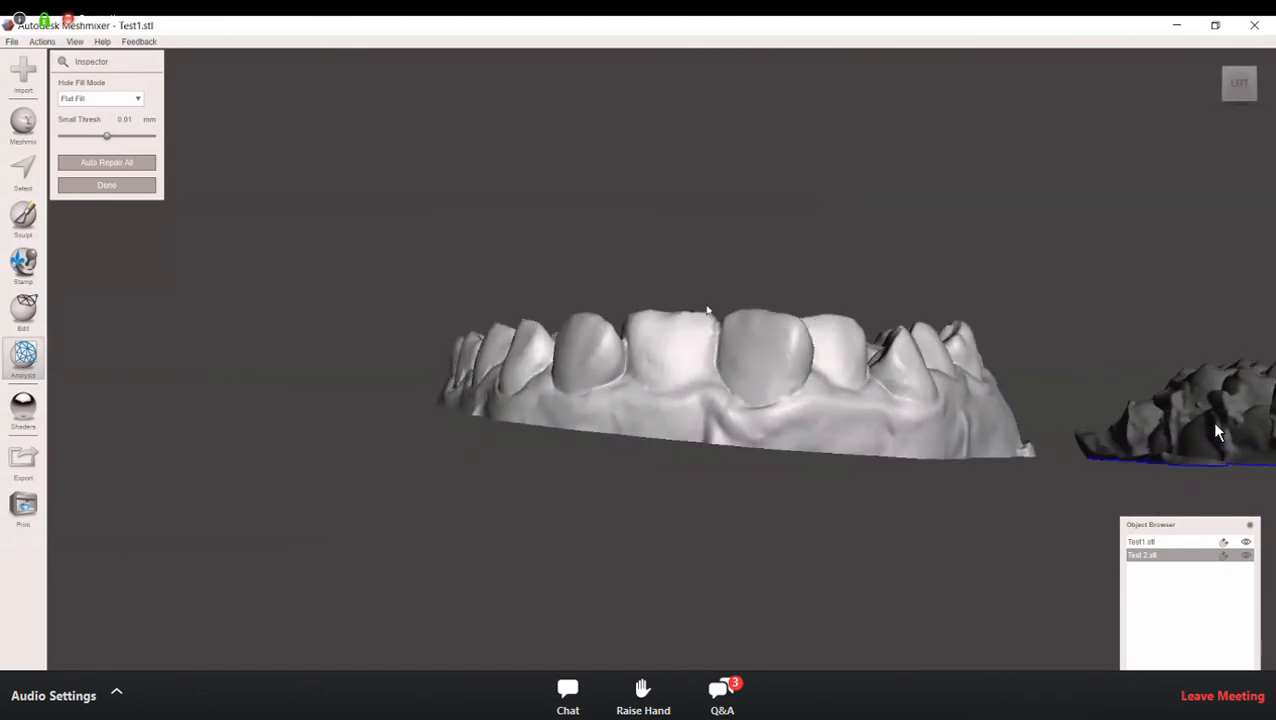
pyautogui.click(106, 185)
pyautogui.moveTo(576, 493); pyautogui.dragTo(318, 470, button='right')
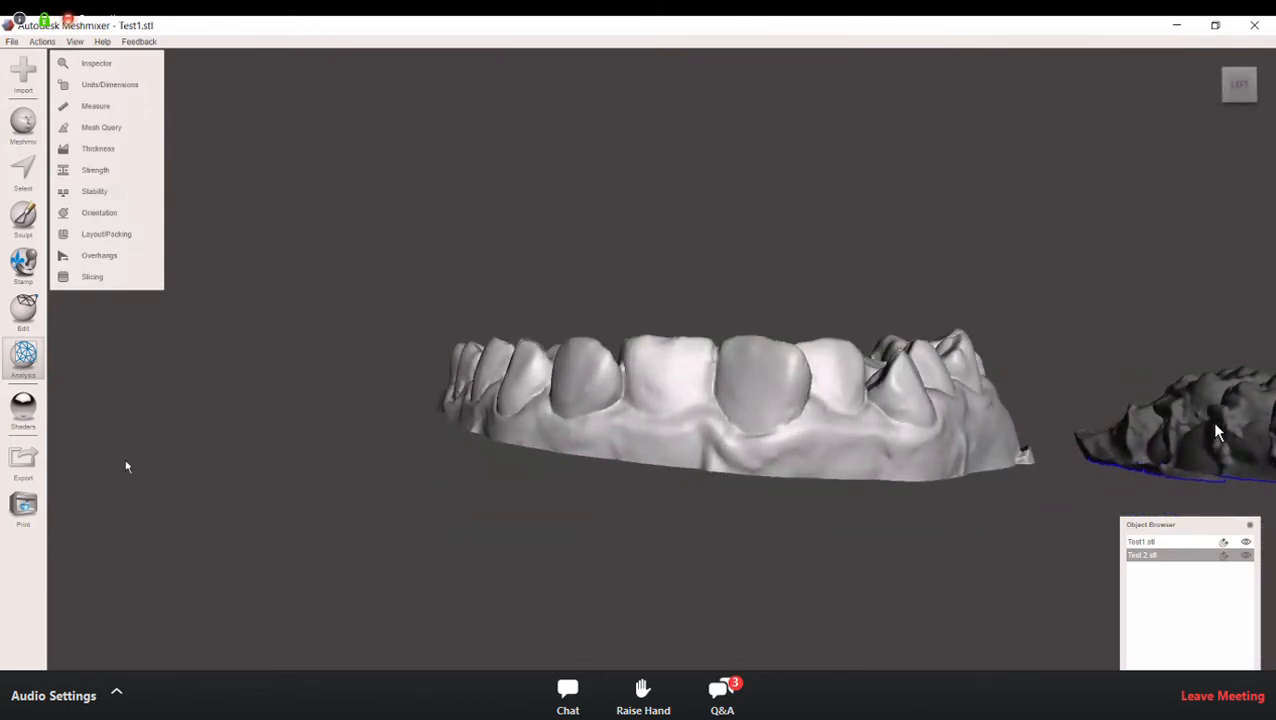
# Step: Export the cleaned arch to the Desktop as "Good job" in STL ASCII Format
pyautogui.click(24, 462)
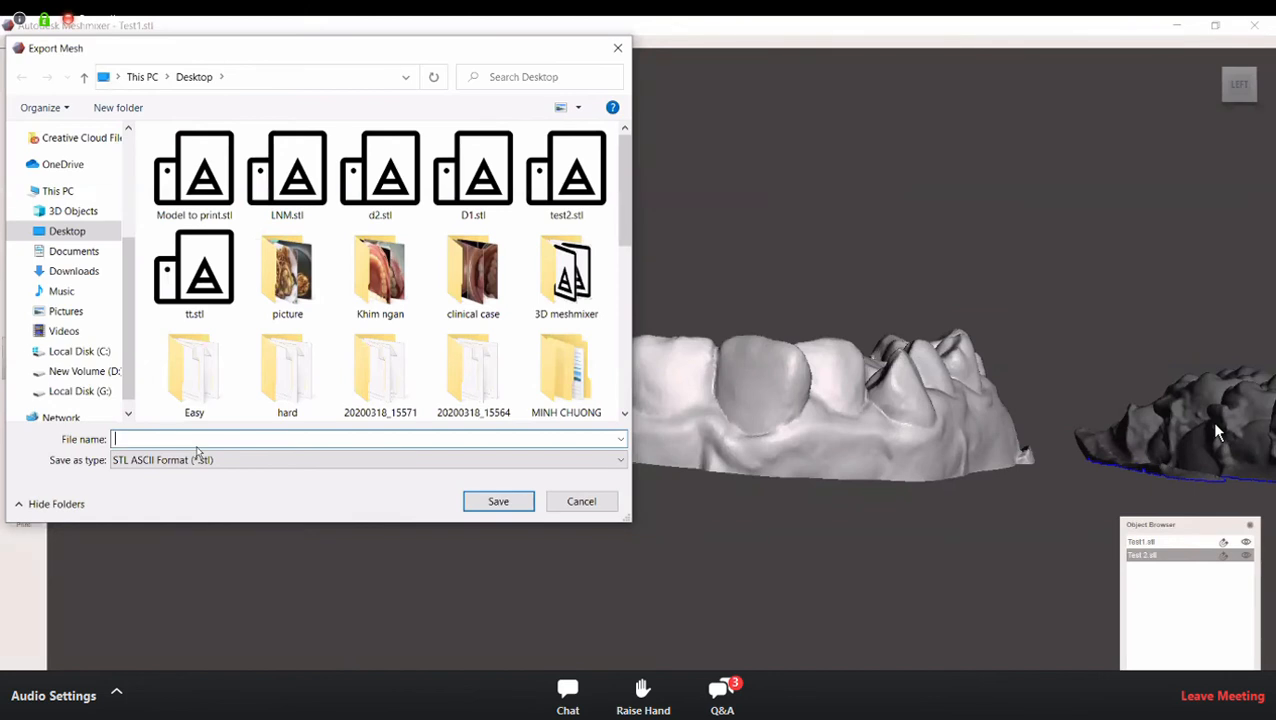
pyautogui.write('Good')
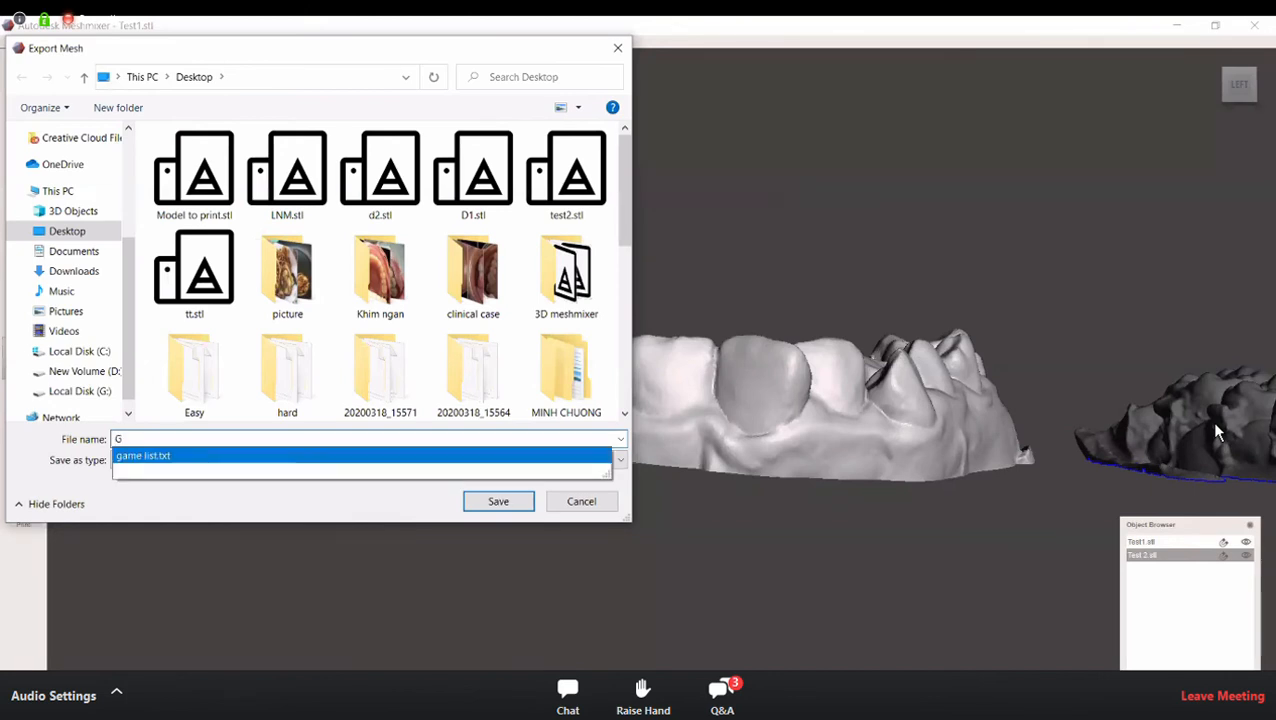
pyautogui.write('job')
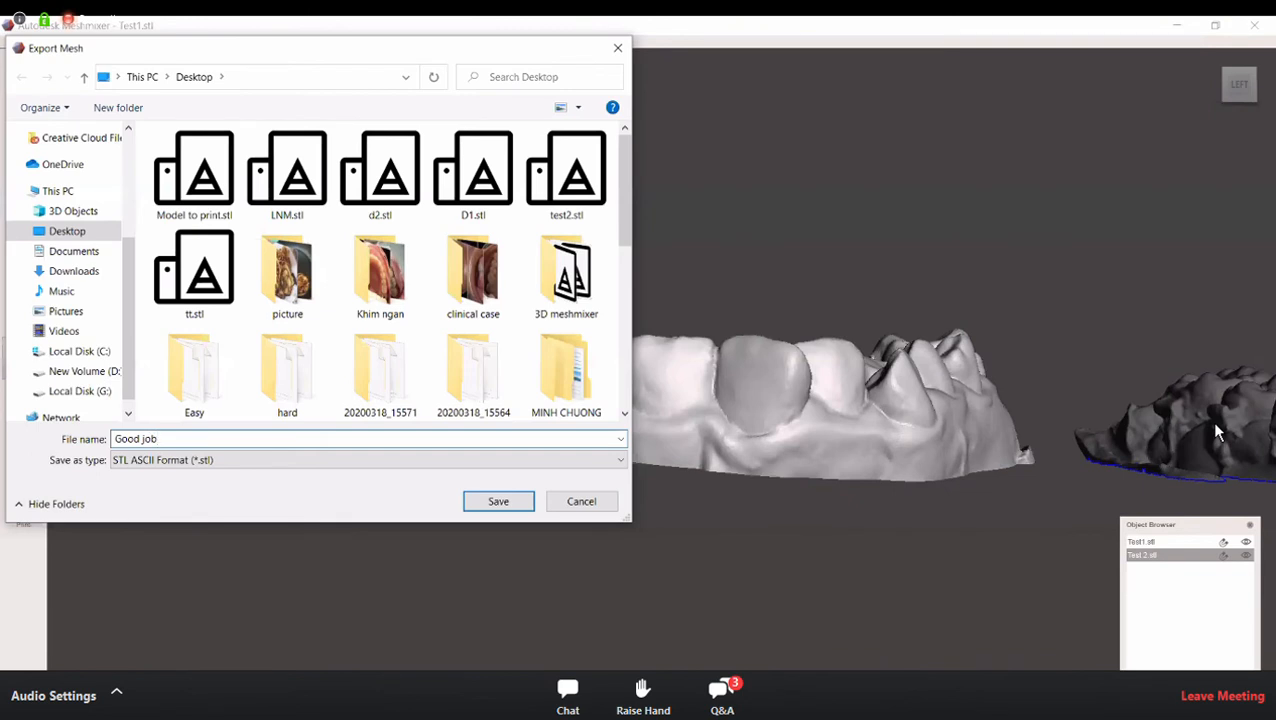
pyautogui.press('Return')
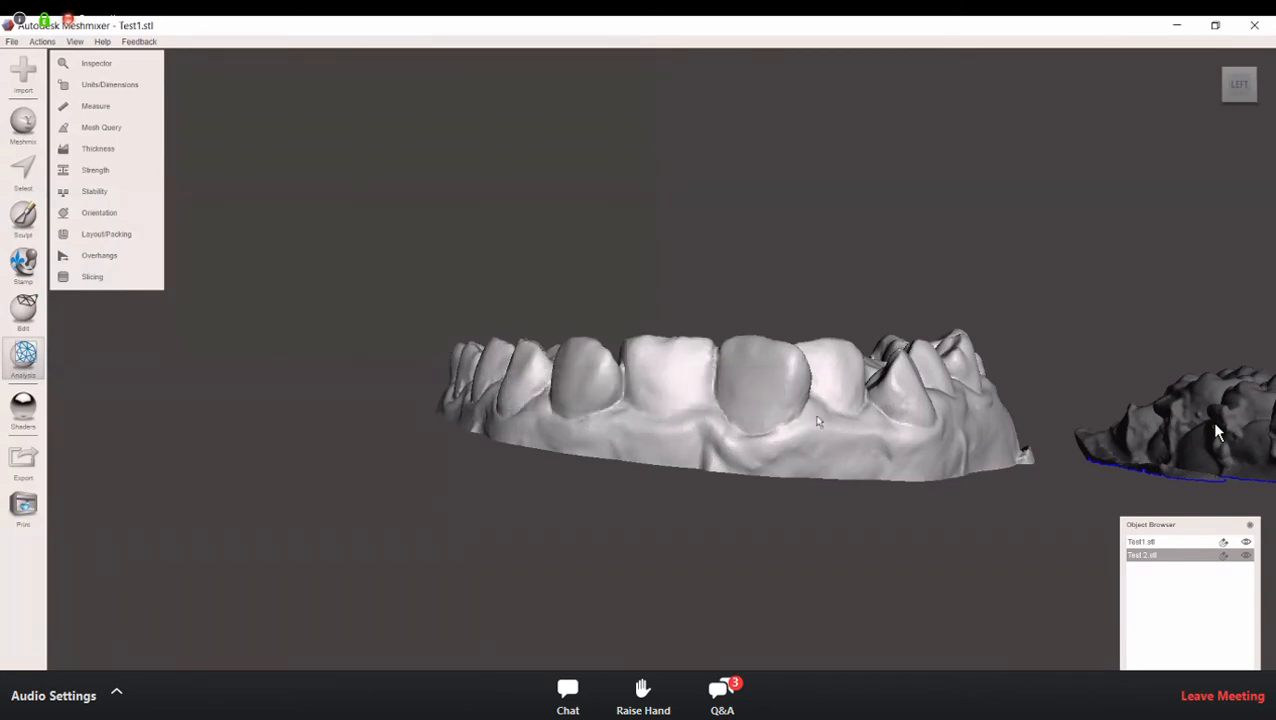
# Step: Make Test1.stl the active object, hide Test 2.stl and bring the bracketed arch into view from the front
pyautogui.moveTo(698, 273); pyautogui.dragTo(698, 302, button='right')
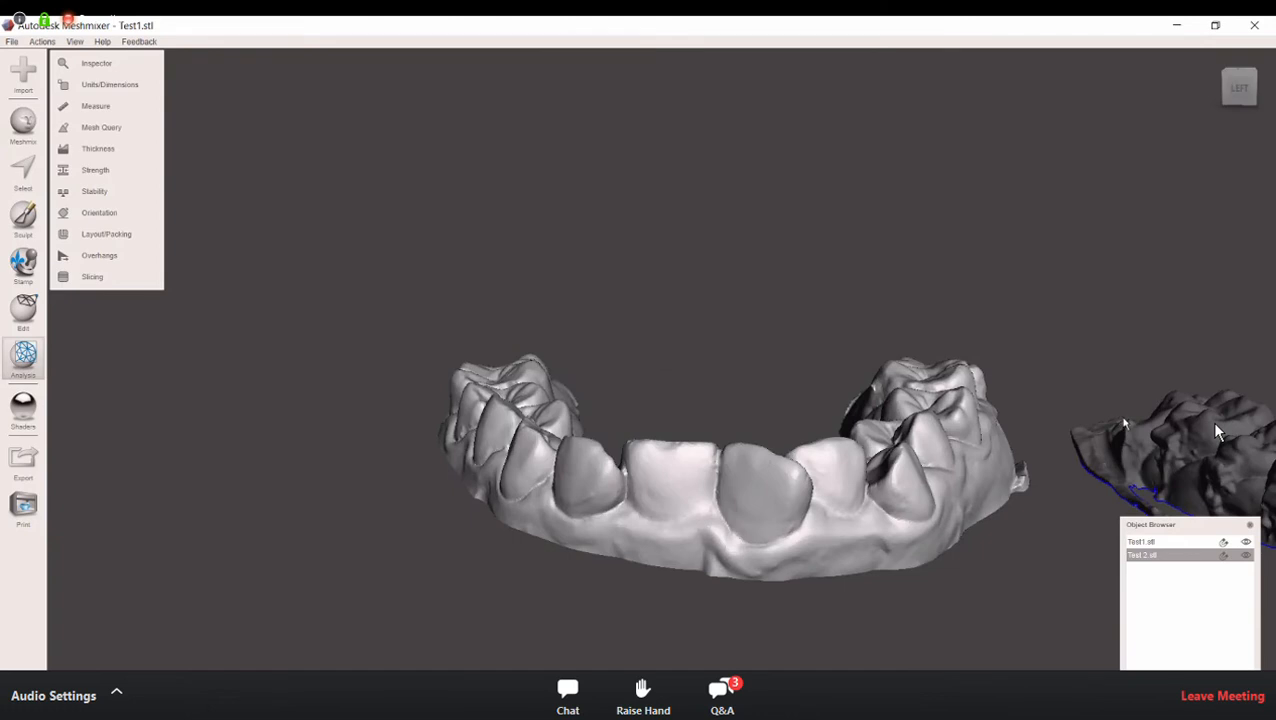
pyautogui.click(1220, 545)
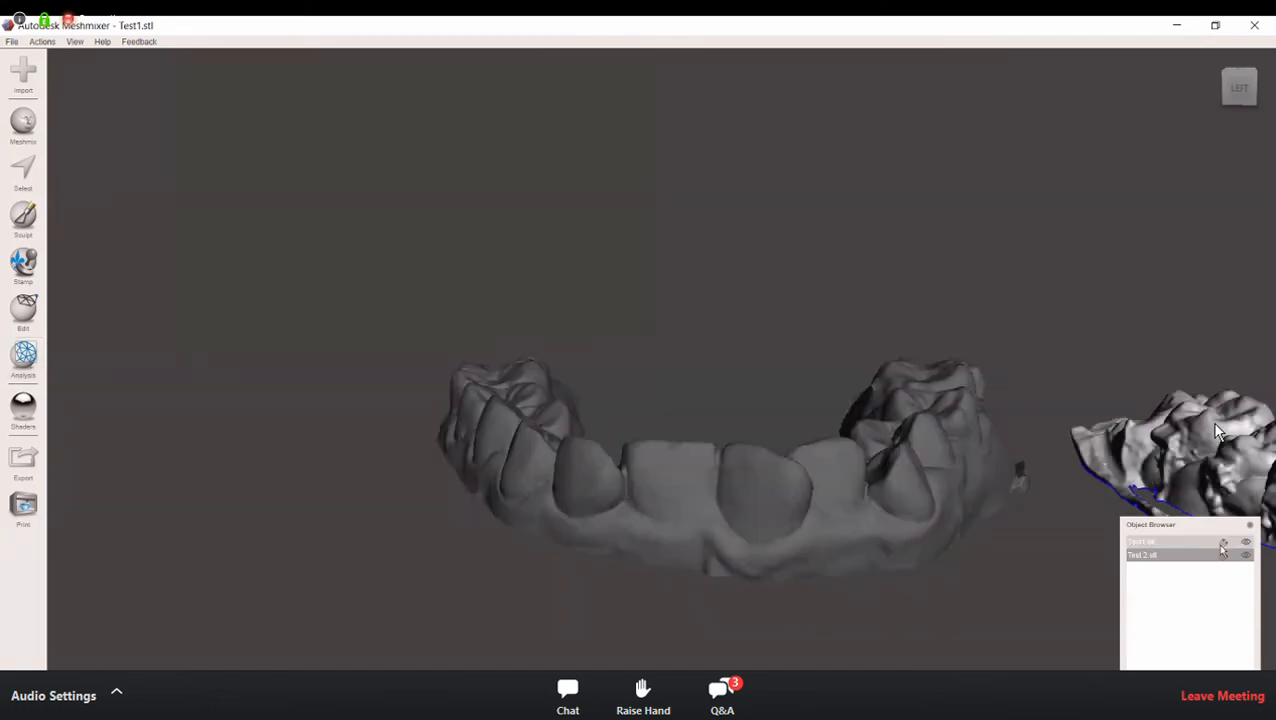
pyautogui.click(1245, 555)
pyautogui.moveTo(1165, 450); pyautogui.dragTo(634, 370, button='middle')
pyautogui.scroll(-3, 634, 370)
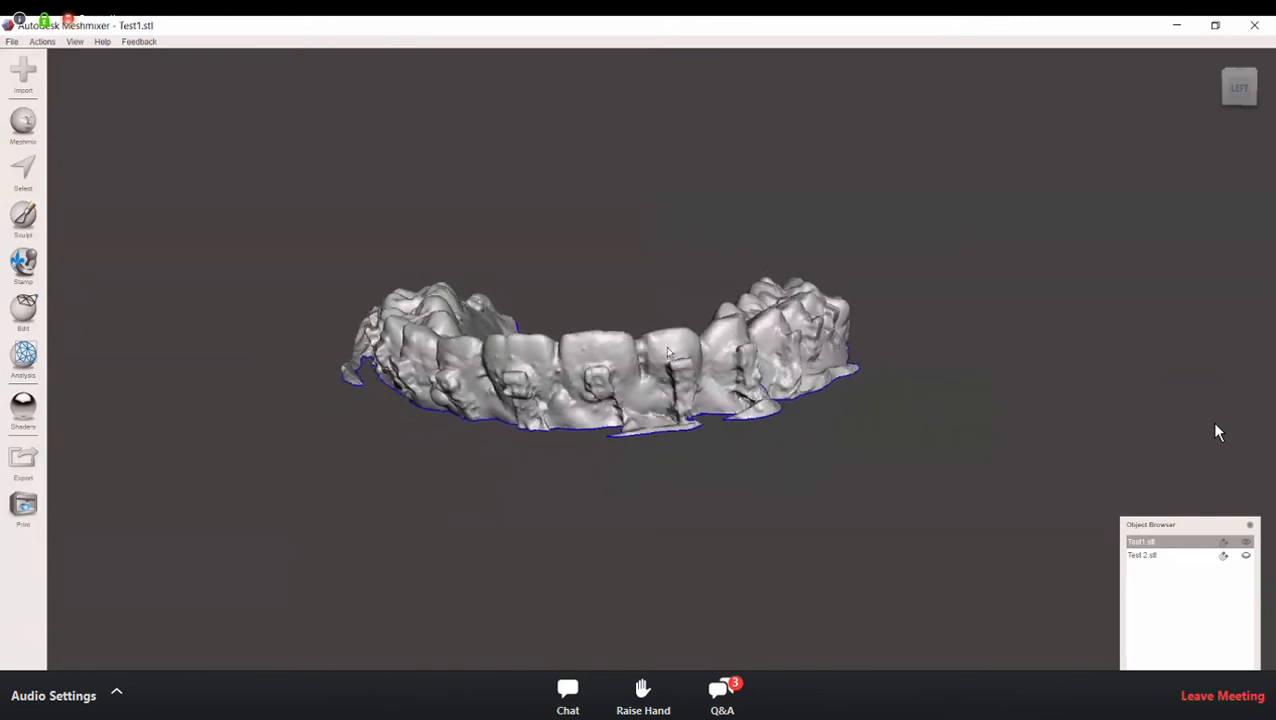
# Step: Inspect the bracketed arch with the Inspector in Flat Fill mode and clear the small flagged defects around its edge
pyautogui.moveTo(661, 382)
pyautogui.mouseDown(button='right')
pyautogui.moveTo(708, 406)
pyautogui.moveTo(700, 455)
pyautogui.moveTo(645, 398)
pyautogui.moveTo(600, 383)
pyautogui.moveTo(650, 381)
pyautogui.mouseUp(button='right')
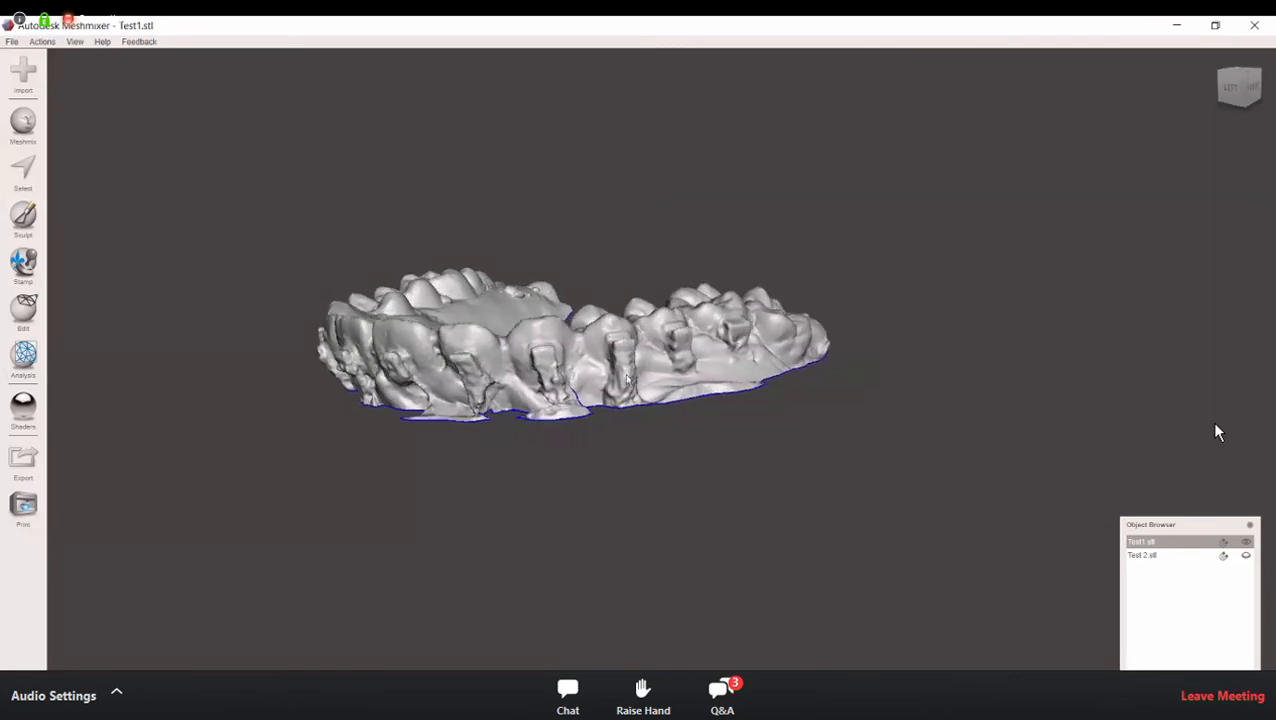
pyautogui.moveTo(681, 362); pyautogui.dragTo(553, 345, button='right')
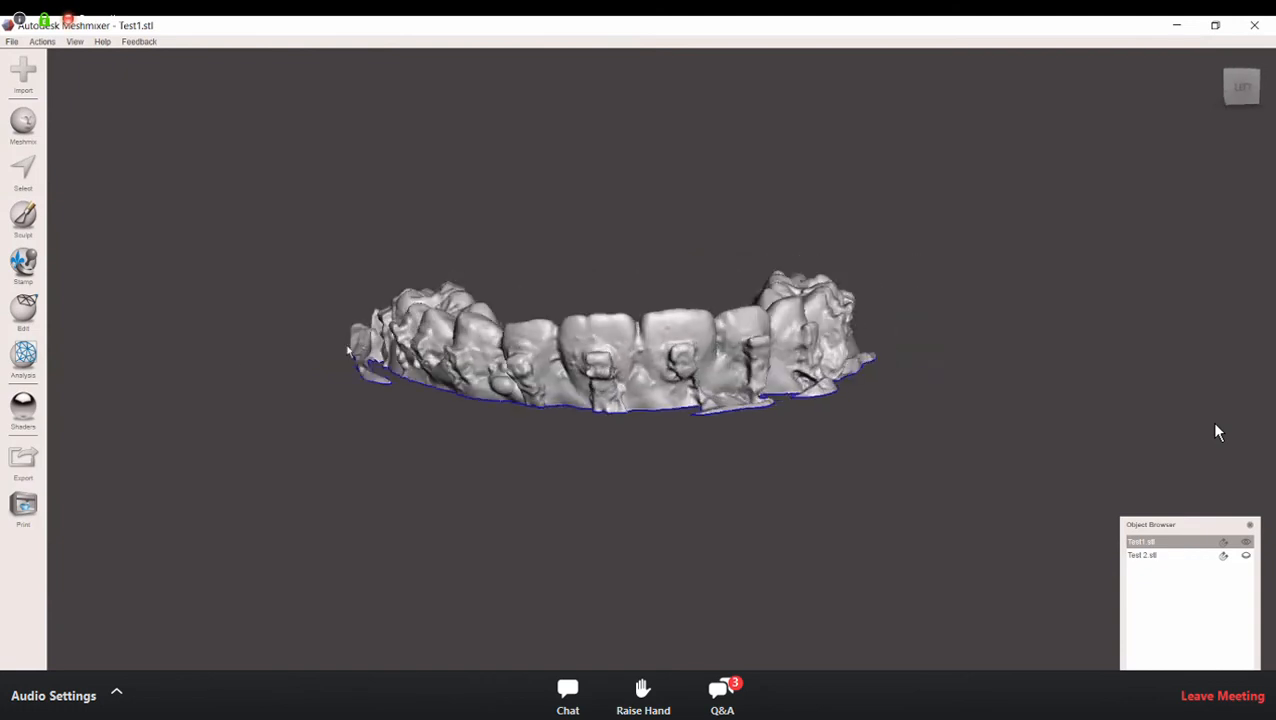
pyautogui.click(23, 355)
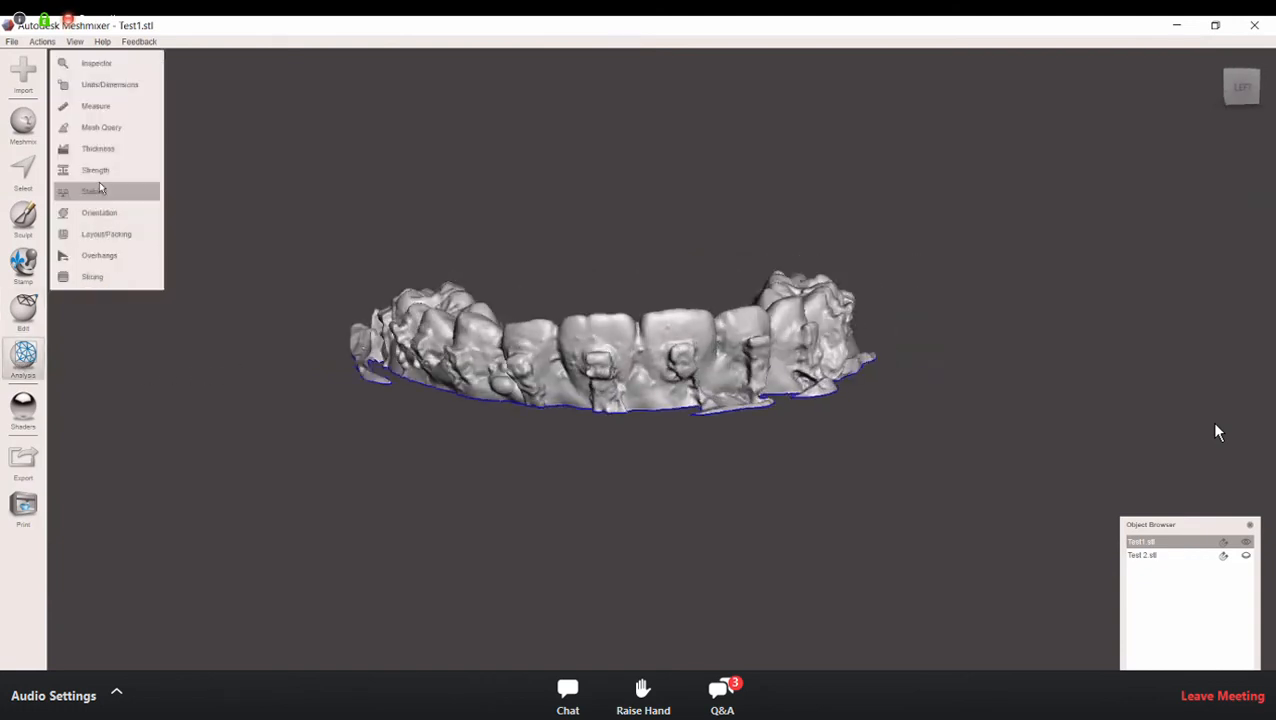
pyautogui.click(150, 66)
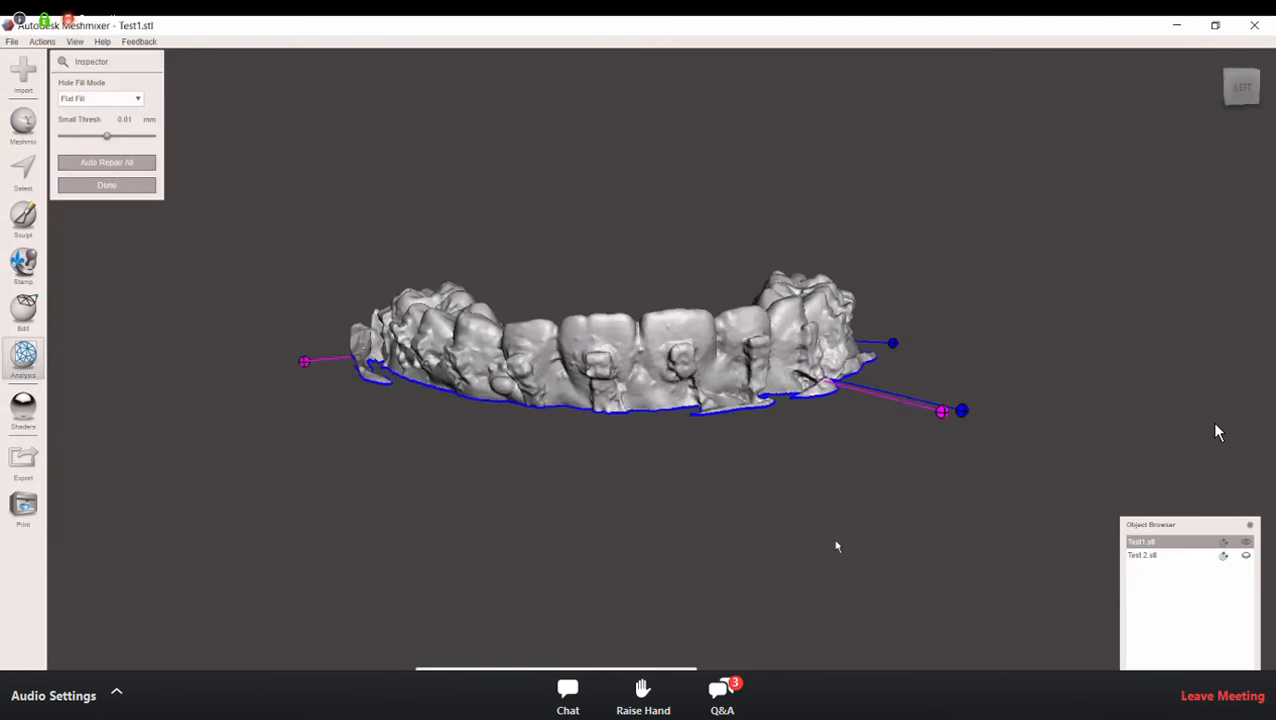
pyautogui.moveTo(784, 520); pyautogui.dragTo(735, 515, button='right')
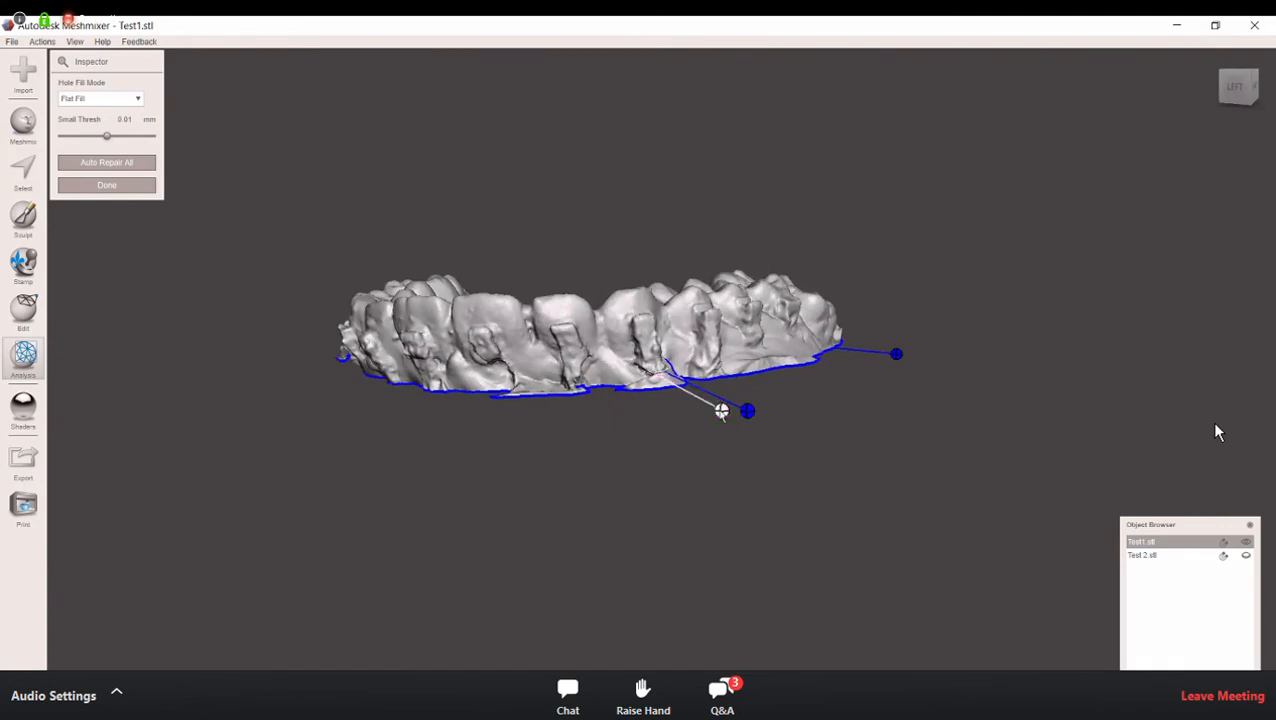
pyautogui.moveTo(630, 516)
pyautogui.mouseDown(button='right')
pyautogui.moveTo(618, 495)
pyautogui.moveTo(885, 530)
pyautogui.mouseUp(button='right')
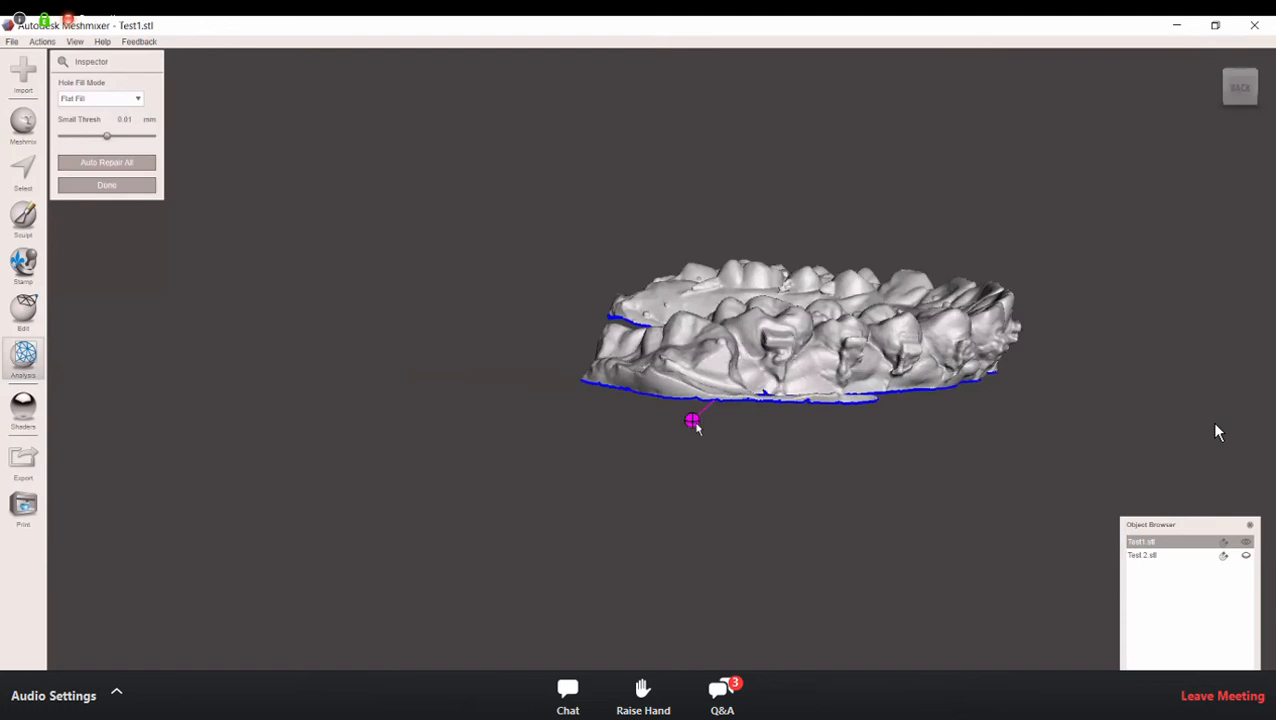
pyautogui.moveTo(977, 489)
pyautogui.mouseDown(button='right')
pyautogui.moveTo(759, 475)
pyautogui.moveTo(726, 460)
pyautogui.moveTo(763, 476)
pyautogui.moveTo(677, 502)
pyautogui.moveTo(678, 547)
pyautogui.moveTo(692, 416)
pyautogui.moveTo(745, 366)
pyautogui.mouseUp(button='right')
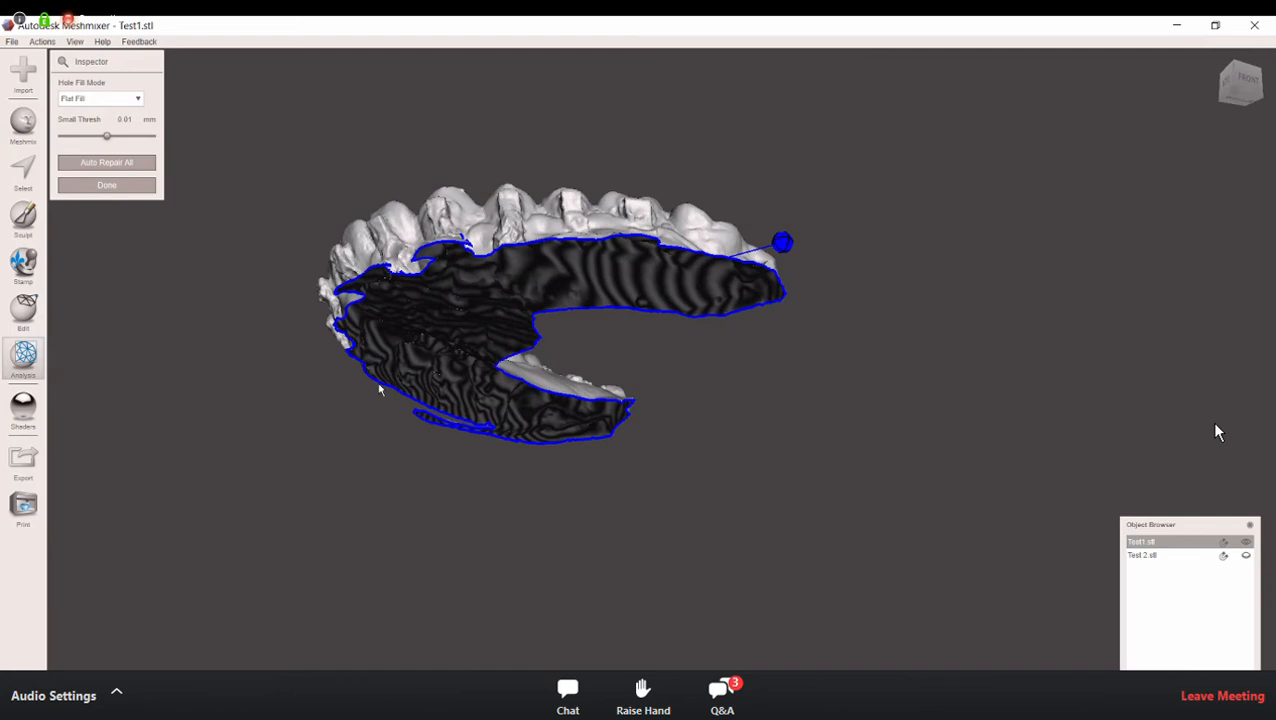
# Step: Check the open underside and front of the arch for remaining defect markers and close the Inspector
pyautogui.moveTo(632, 362); pyautogui.dragTo(496, 165, button='right')
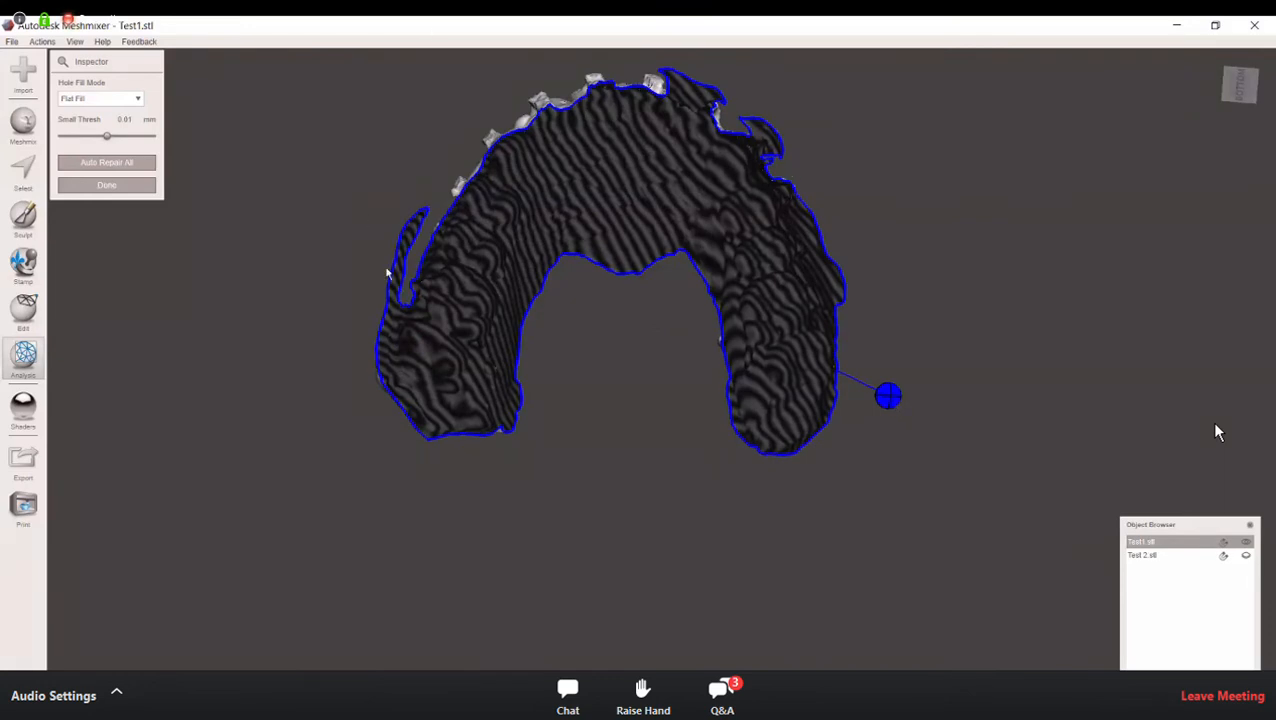
pyautogui.moveTo(666, 362); pyautogui.dragTo(684, 490, button='right')
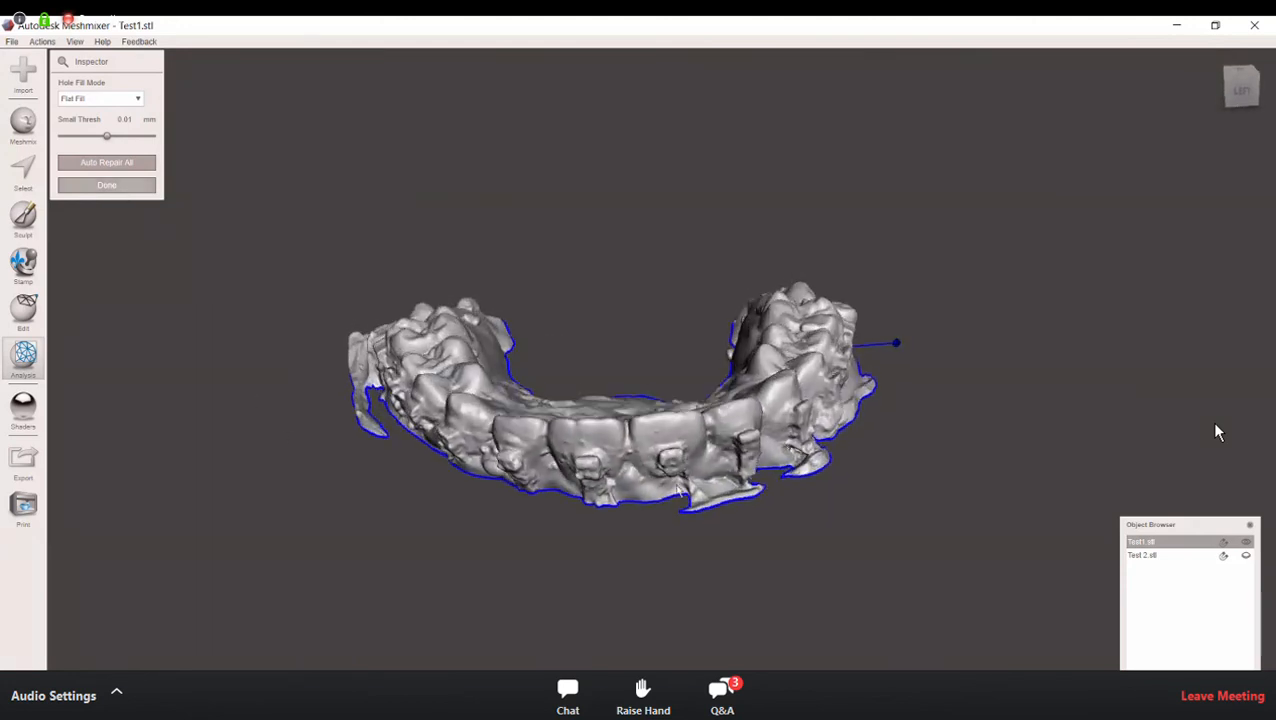
pyautogui.moveTo(643, 468); pyautogui.dragTo(718, 458, button='right')
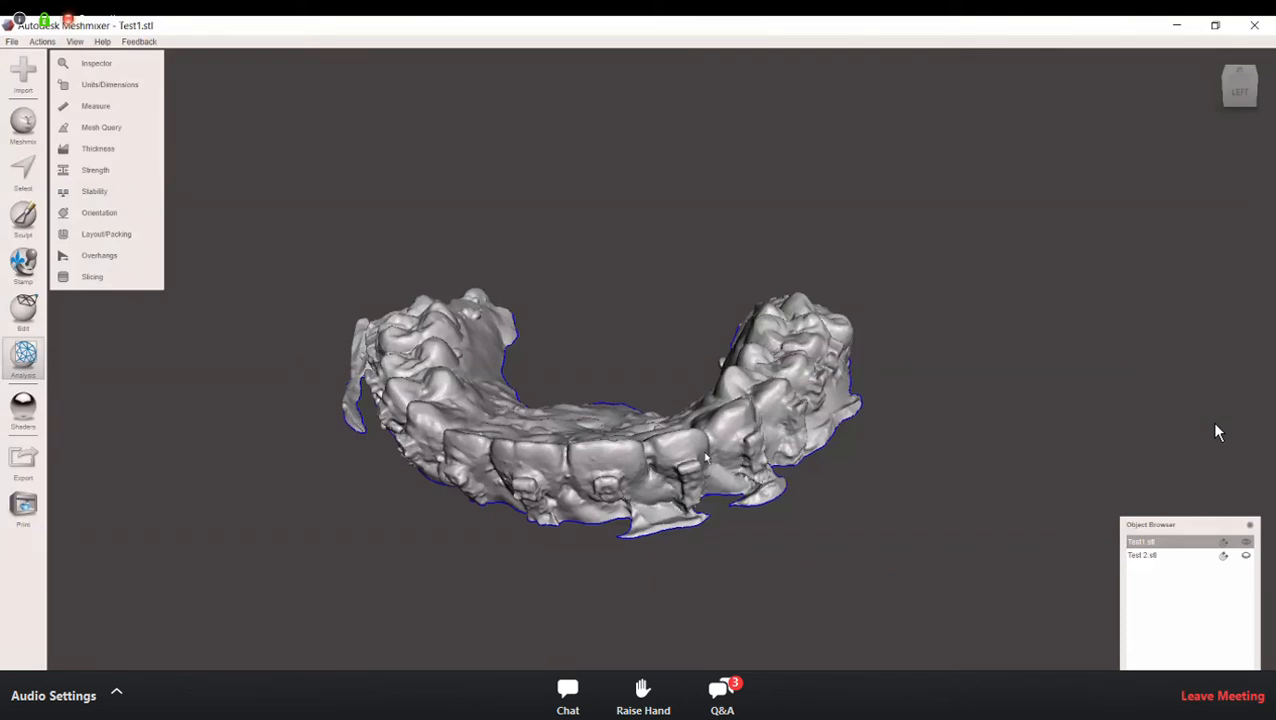
# Step: Select the ragged strip behind the last molar and along its outer gum edge with the Unwrap Brush and discard it
pyautogui.moveTo(628, 354); pyautogui.dragTo(727, 354, button='right')
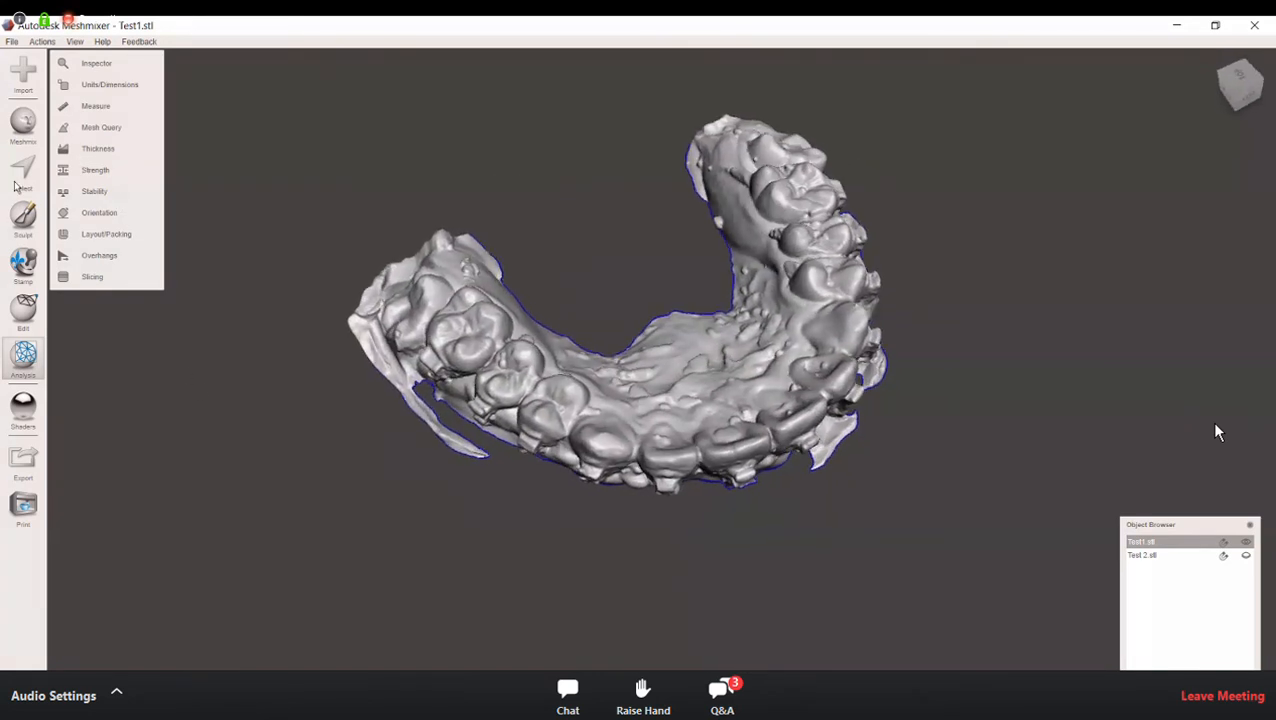
pyautogui.press('s')
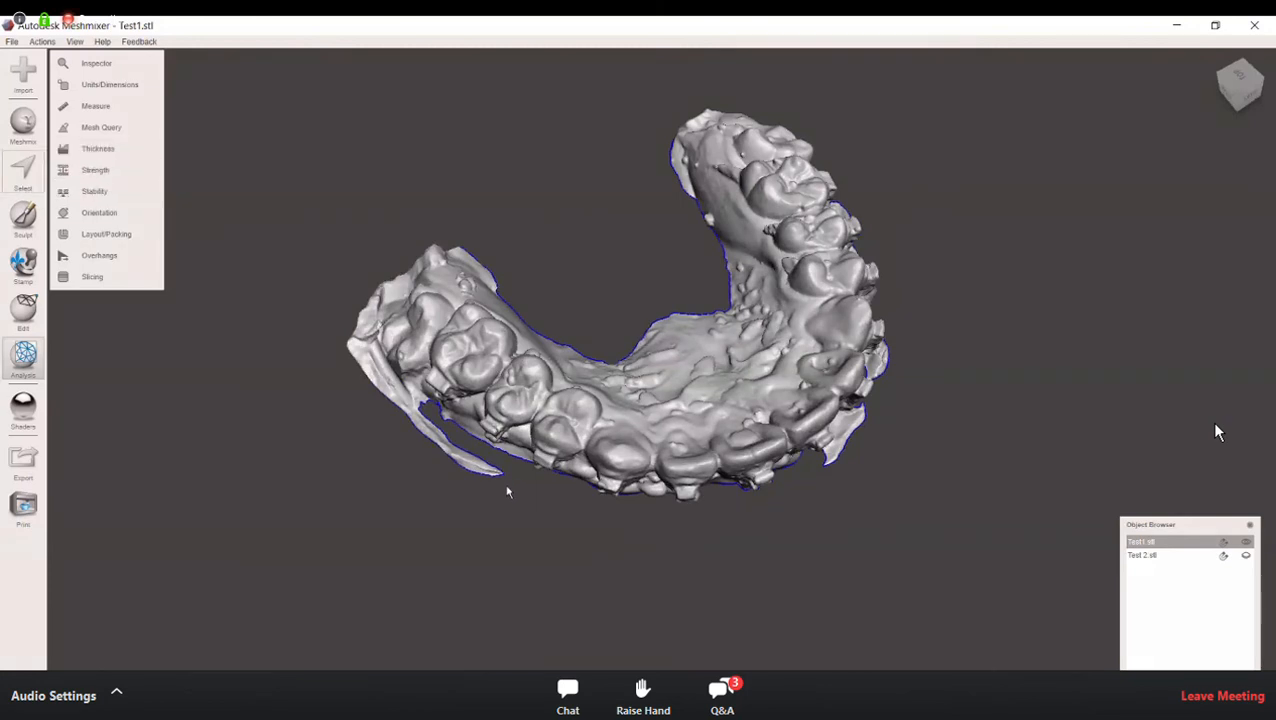
pyautogui.moveTo(470, 470)
pyautogui.mouseDown()
pyautogui.moveTo(398, 420)
pyautogui.moveTo(358, 345)
pyautogui.moveTo(382, 298)
pyautogui.moveTo(440, 250)
pyautogui.moveTo(484, 280)
pyautogui.mouseUp()
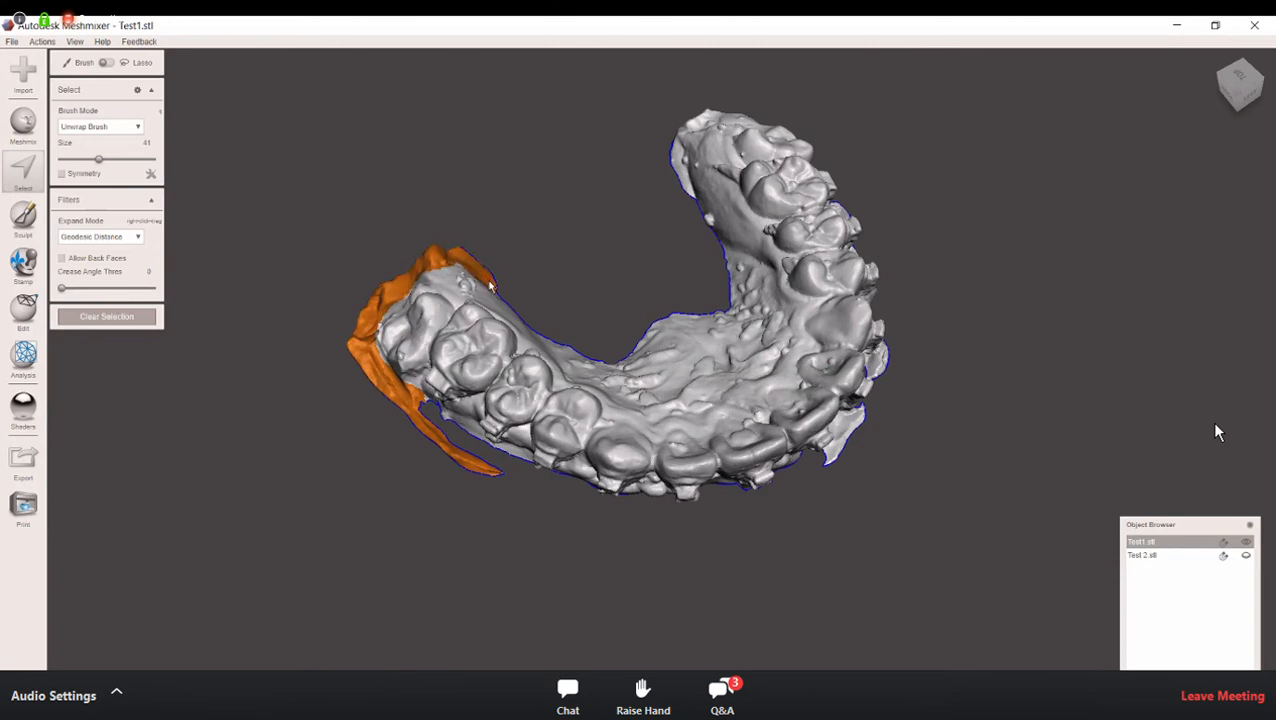
pyautogui.moveTo(130, 90)
pyautogui.moveTo(130, 63)
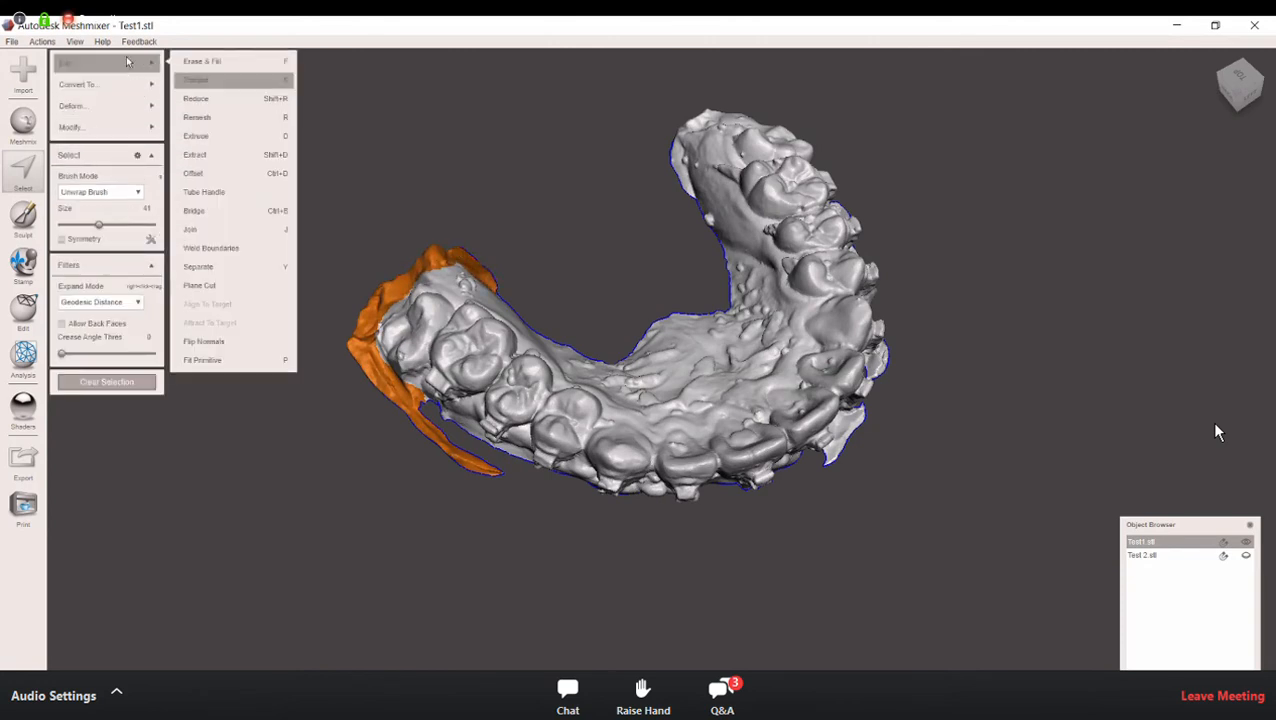
pyautogui.click(232, 80)
# Step: Select the two thin flaps protruding from the gum edge below the front teeth and discard them
pyautogui.moveTo(621, 650); pyautogui.dragTo(630, 441, button='right')
pyautogui.press('s')
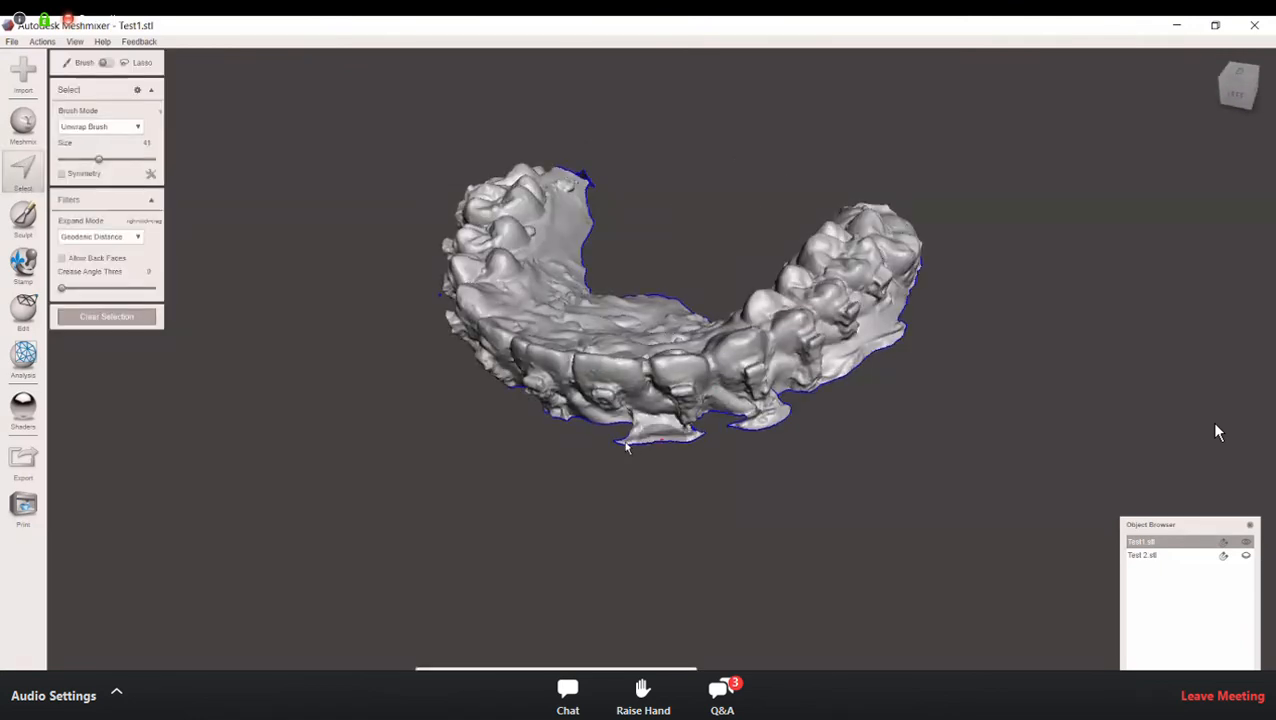
pyautogui.moveTo(638, 448); pyautogui.dragTo(683, 445)
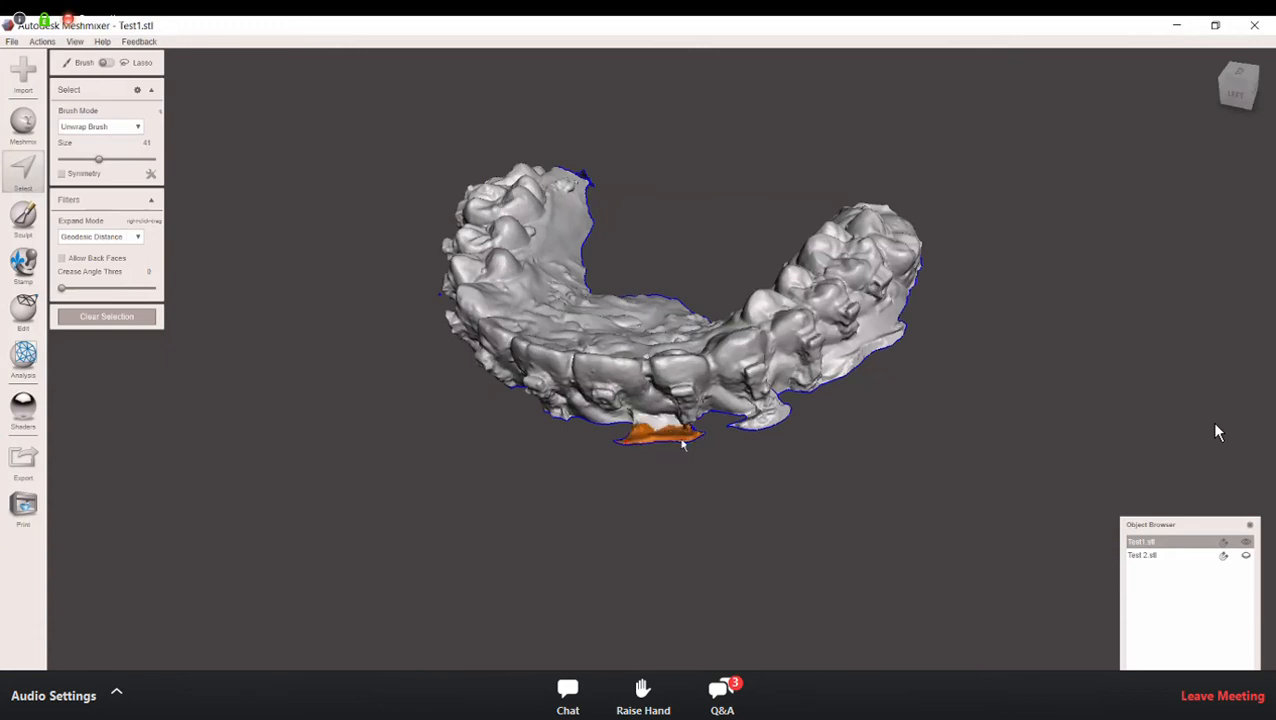
pyautogui.moveTo(740, 437); pyautogui.dragTo(780, 418)
pyautogui.moveTo(777, 463); pyautogui.dragTo(743, 421, button='right')
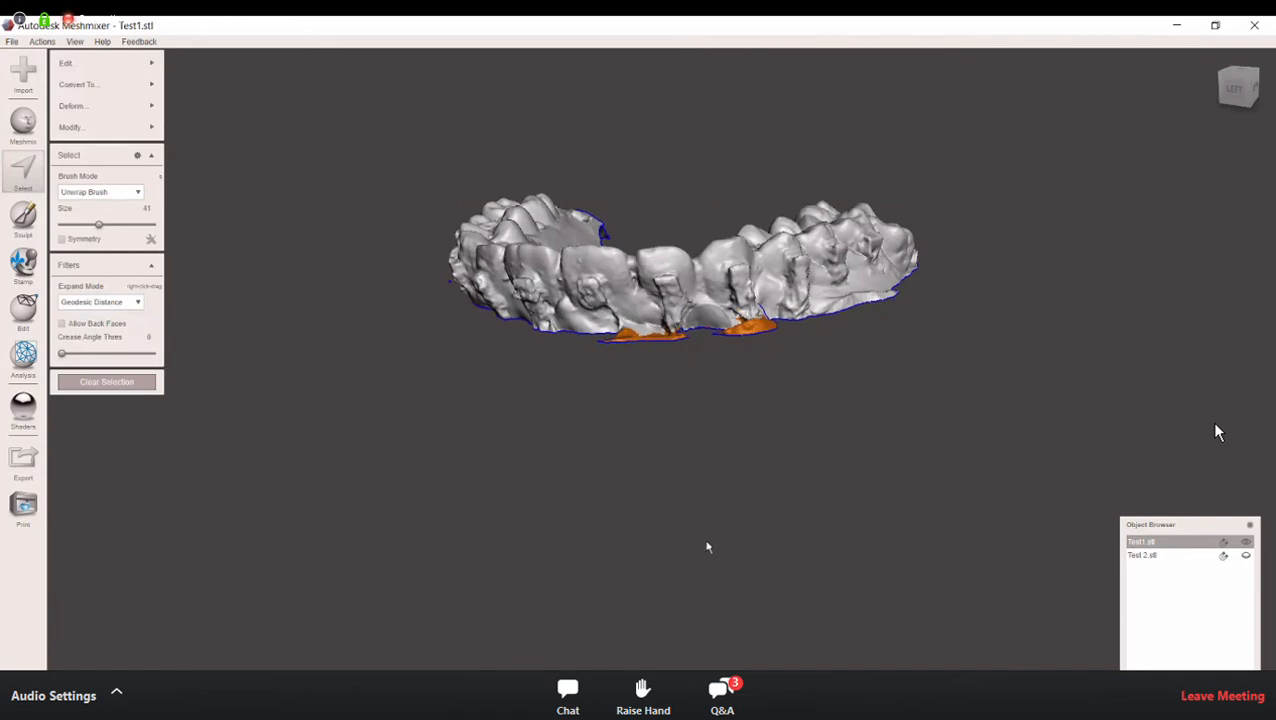
pyautogui.moveTo(563, 489); pyautogui.dragTo(622, 483, button='right')
pyautogui.moveTo(637, 530); pyautogui.dragTo(620, 588, button='right')
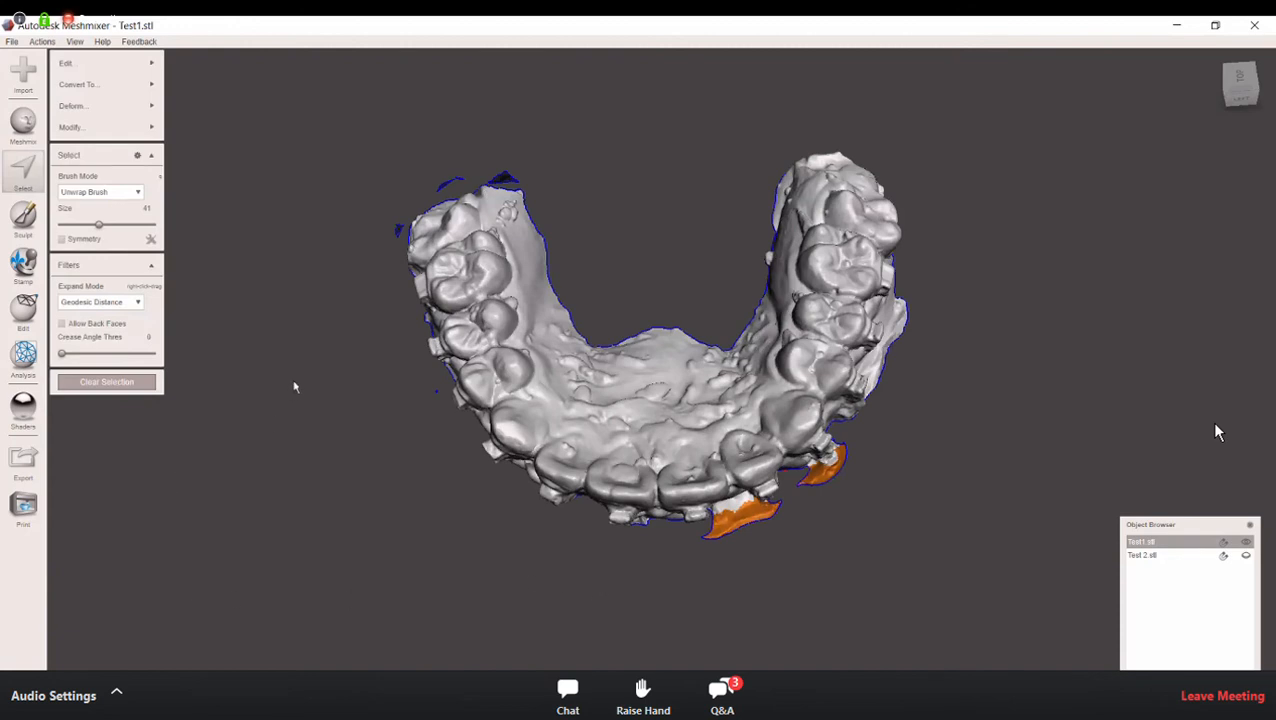
pyautogui.moveTo(160, 68)
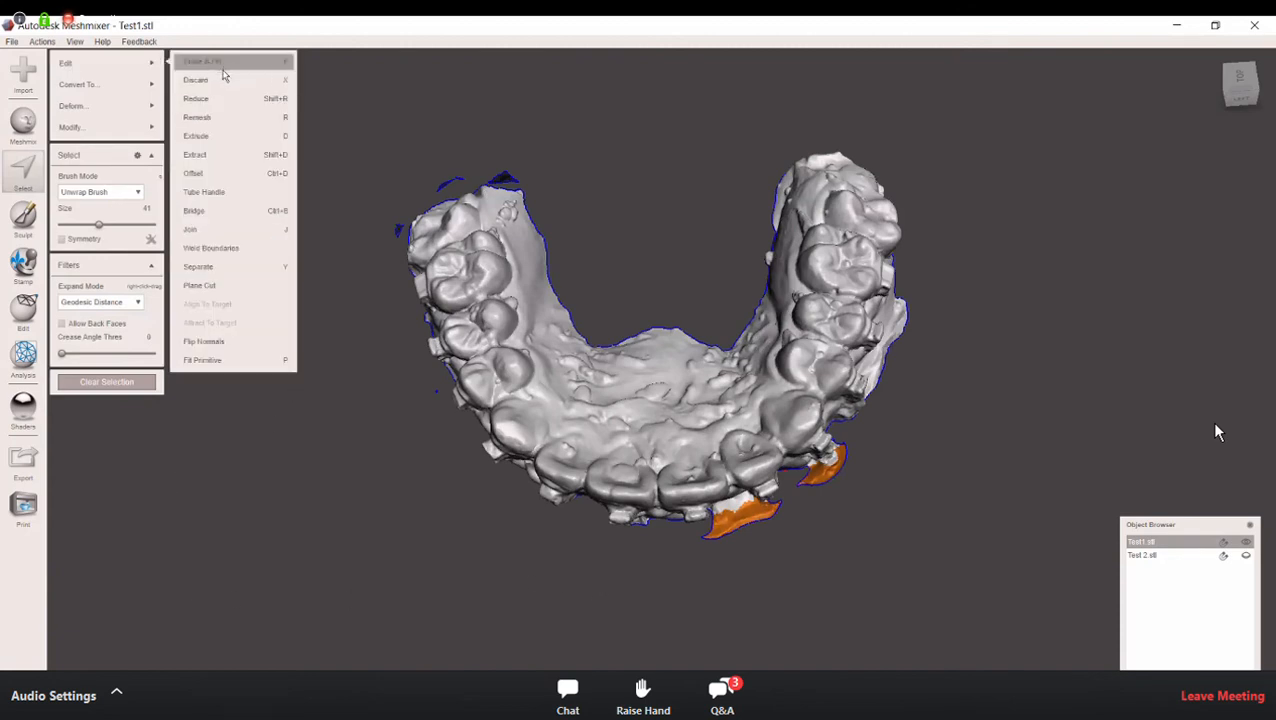
pyautogui.click(223, 80)
pyautogui.moveTo(356, 578); pyautogui.dragTo(404, 532, button='right')
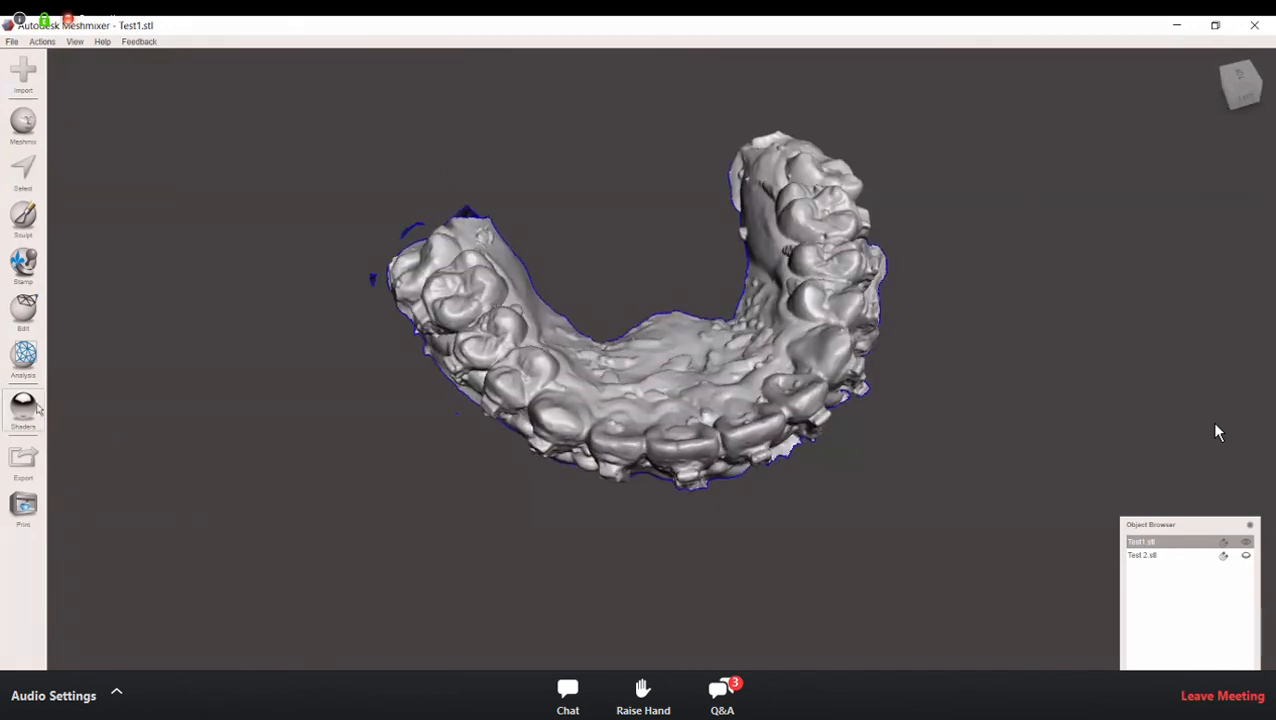
# Step: Clear the leftover floating fragments with the Inspector in Flat Fill mode, leaving the base open, and close it
pyautogui.click(25, 357)
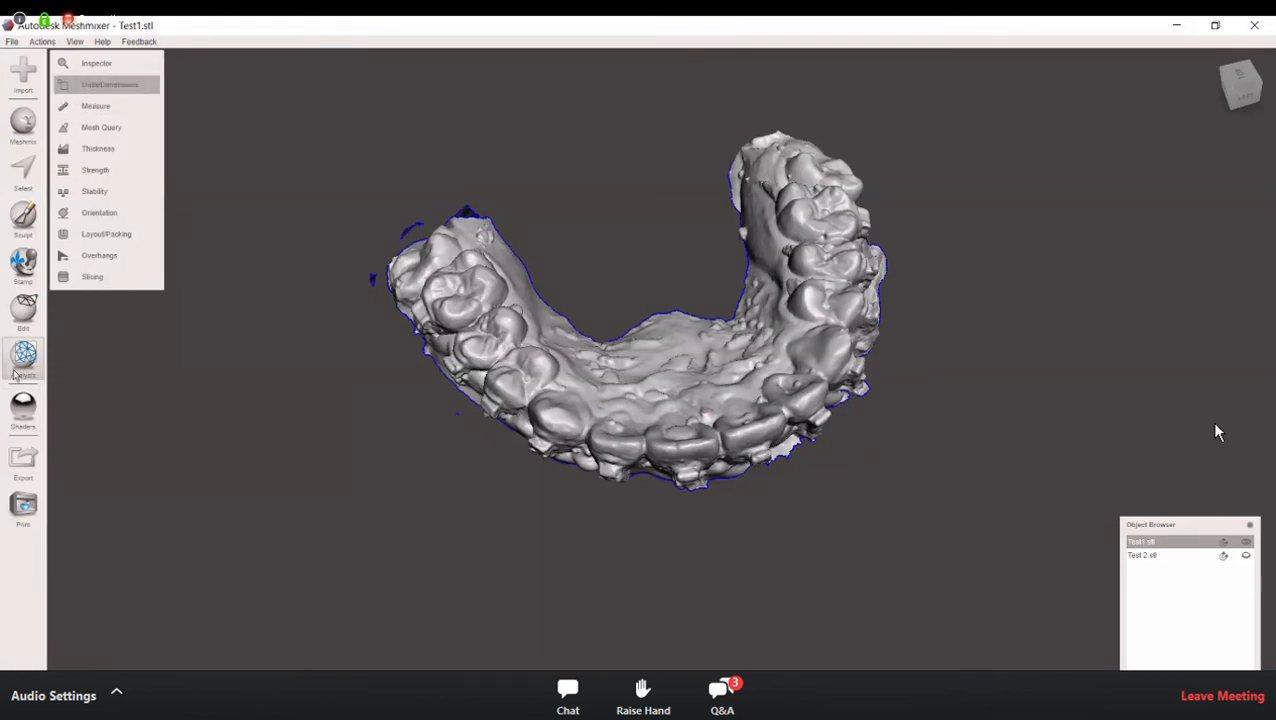
pyautogui.click(96, 62)
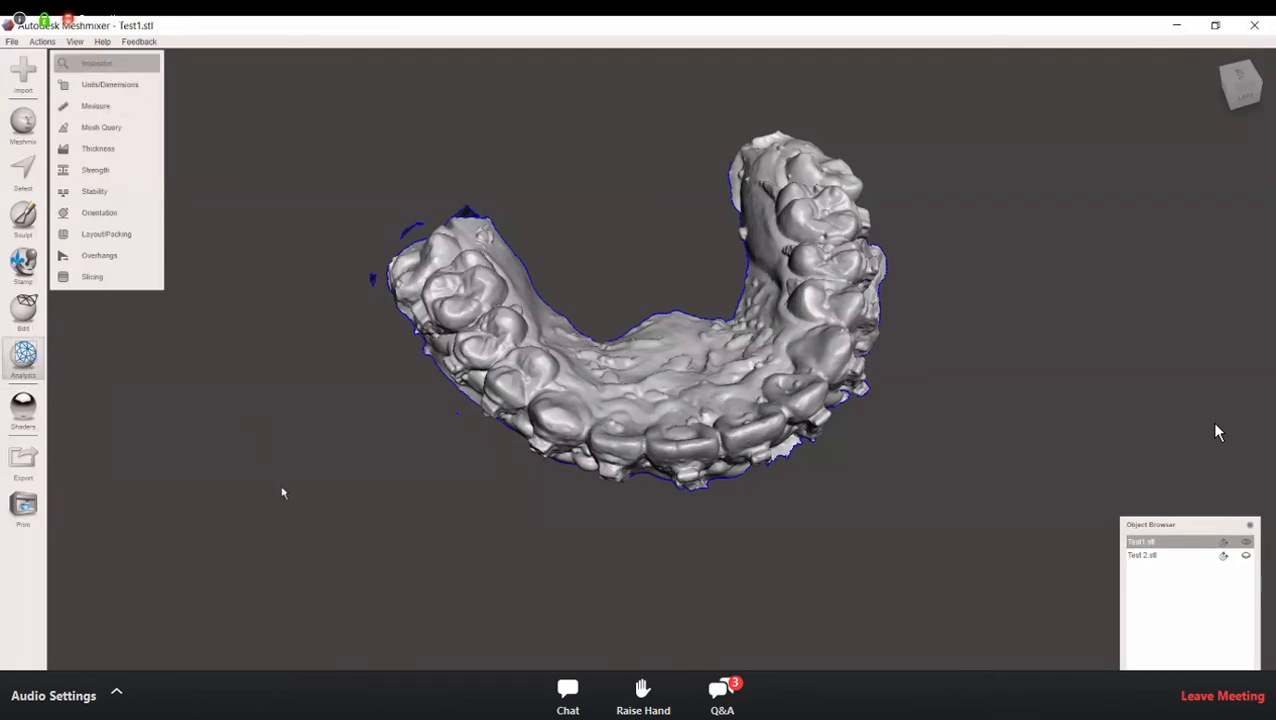
pyautogui.moveTo(283, 493); pyautogui.dragTo(812, 427, button='right')
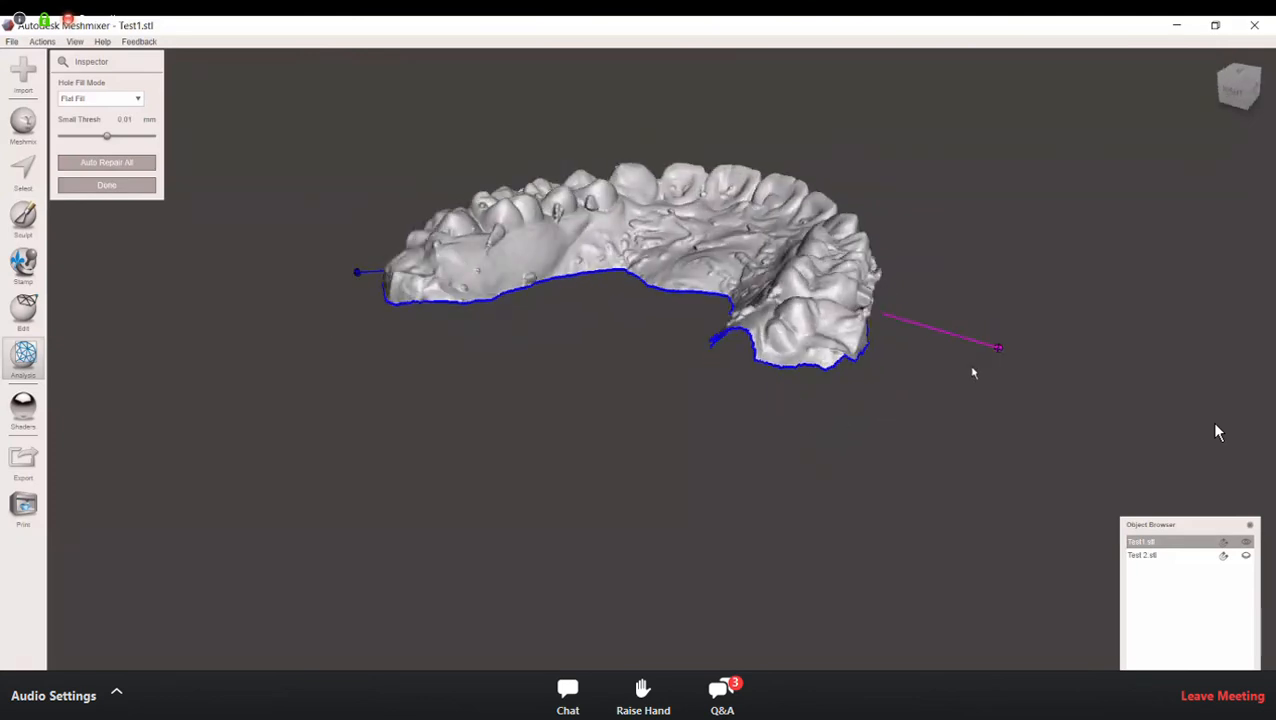
pyautogui.moveTo(958, 409); pyautogui.dragTo(840, 344, button='right')
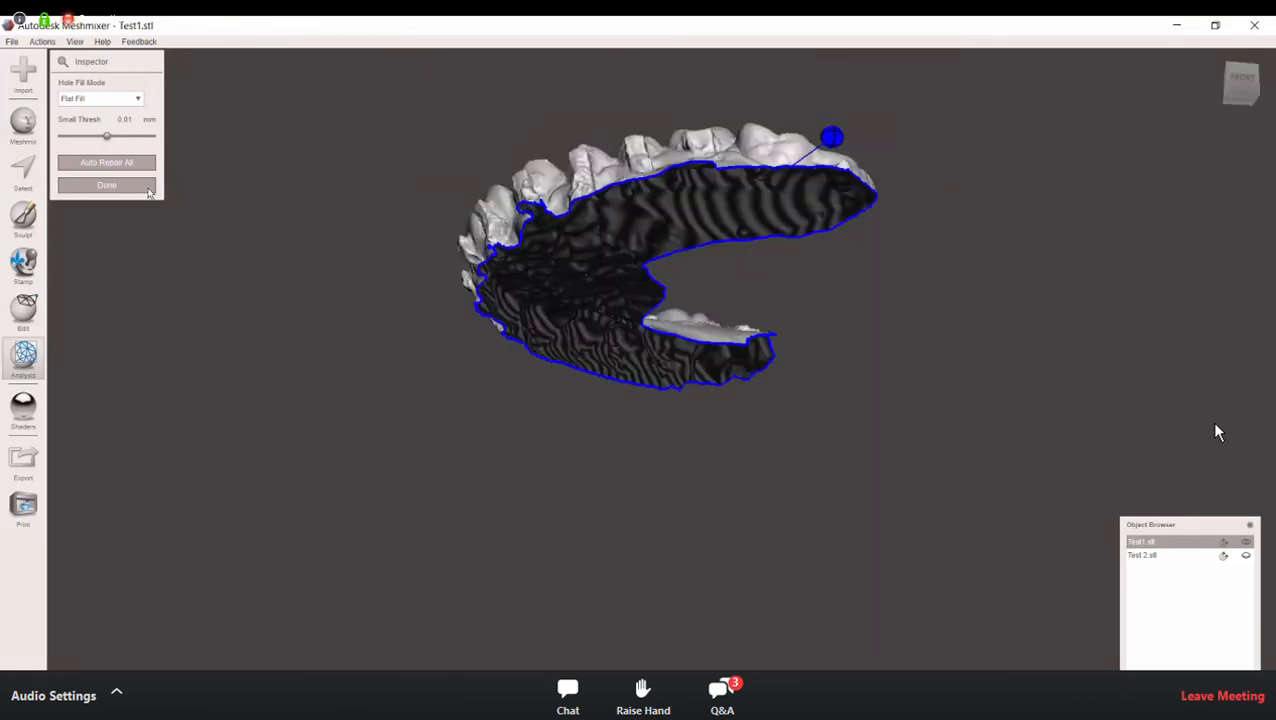
pyautogui.moveTo(635, 264); pyautogui.dragTo(612, 313, button='right')
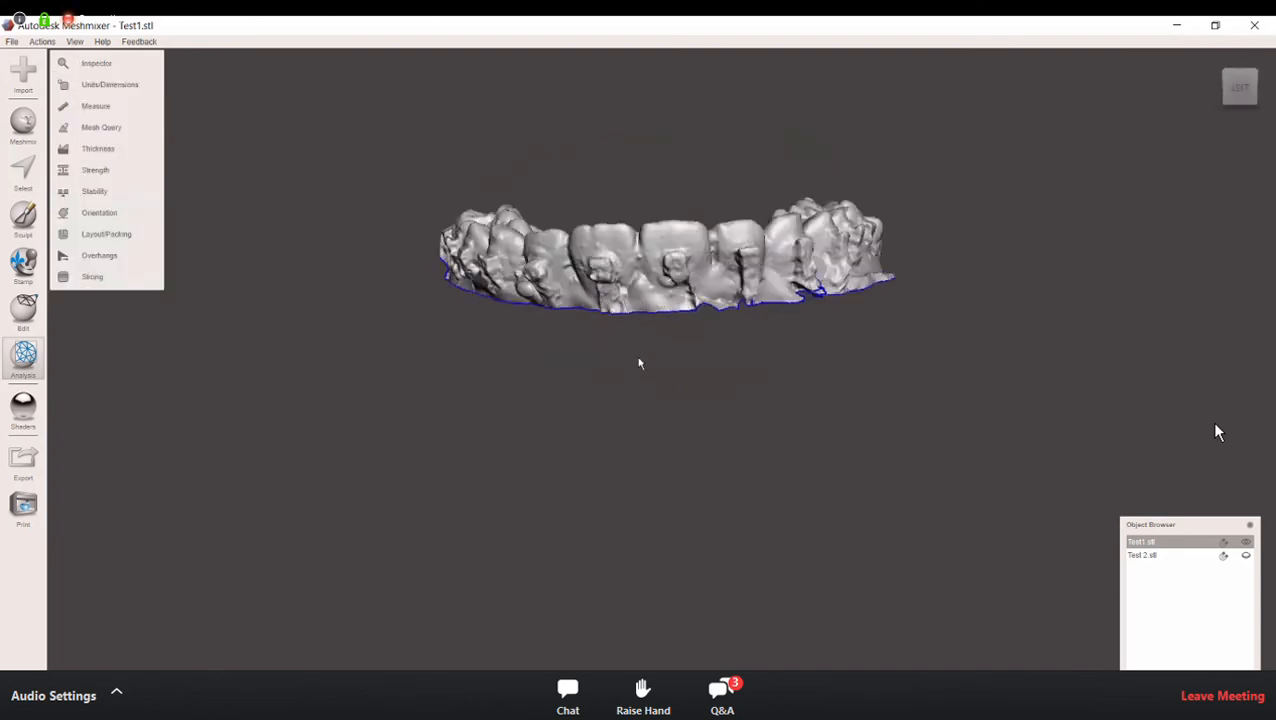
# Step: Bring the arch into a level front view and lasso-select the entire mesh
pyautogui.moveTo(640, 347); pyautogui.dragTo(634, 414, button='middle')
pyautogui.moveTo(667, 338); pyautogui.dragTo(671, 325, button='right')
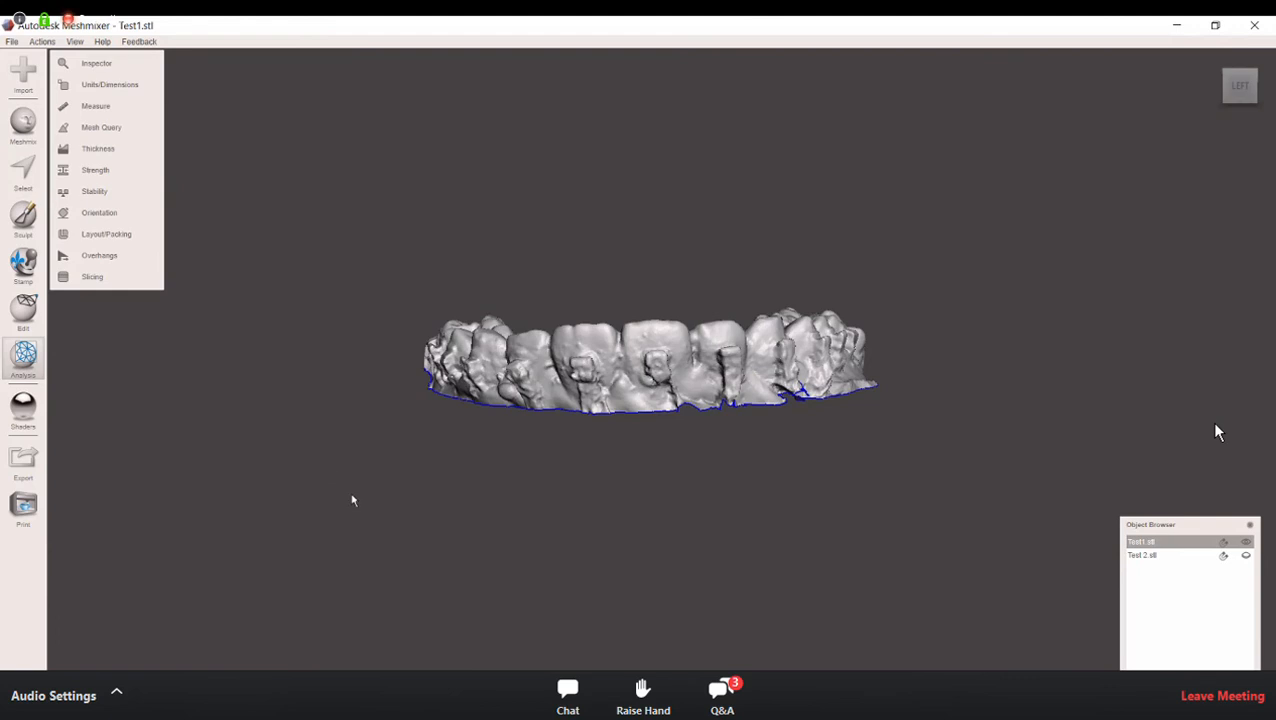
pyautogui.moveTo(465, 489)
pyautogui.mouseDown(button='right')
pyautogui.moveTo(462, 454)
pyautogui.moveTo(460, 483)
pyautogui.mouseUp(button='right')
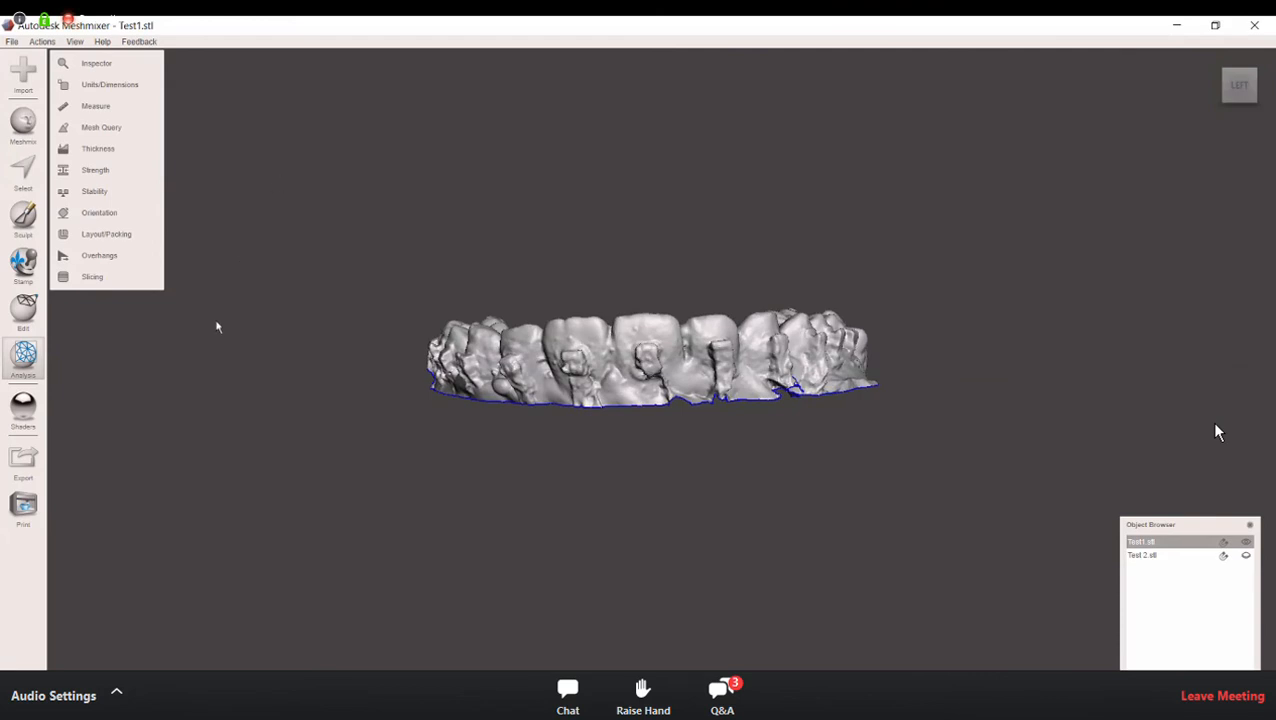
pyautogui.click(14, 180)
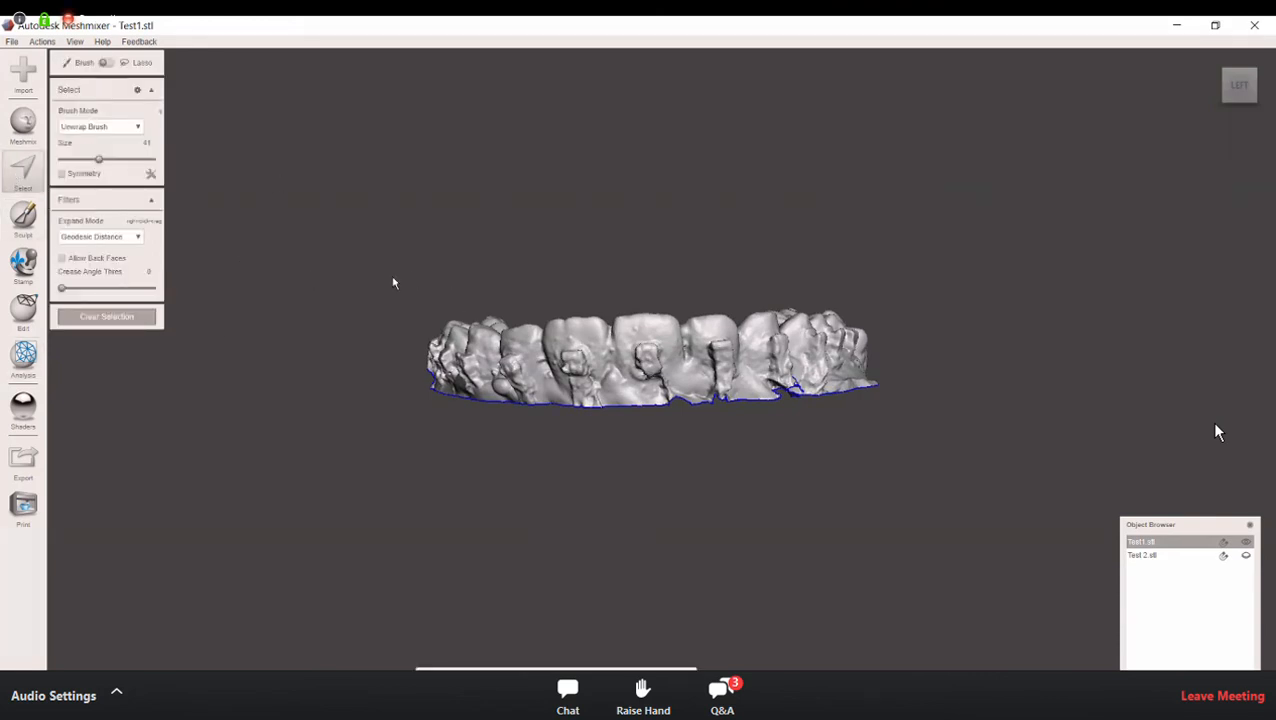
pyautogui.moveTo(392, 277); pyautogui.dragTo(396, 270, button='right')
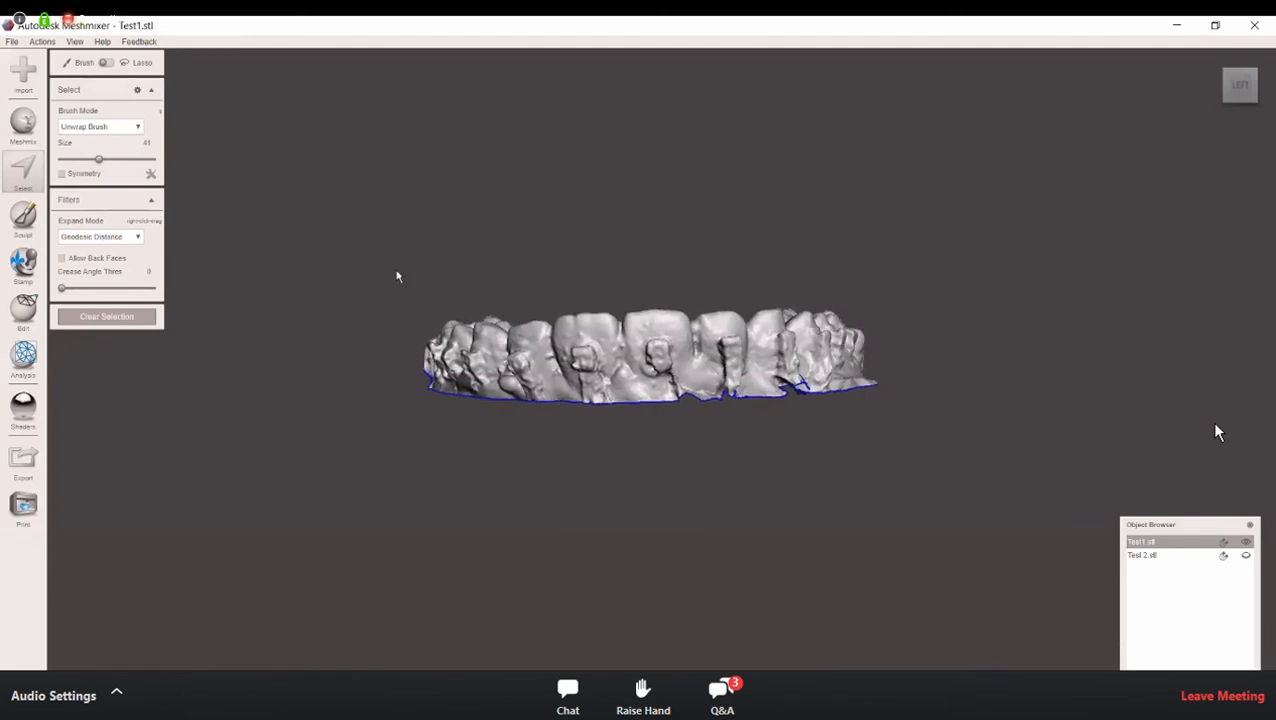
pyautogui.moveTo(371, 421); pyautogui.dragTo(532, 516)
pyautogui.moveTo(756, 535); pyautogui.dragTo(907, 504)
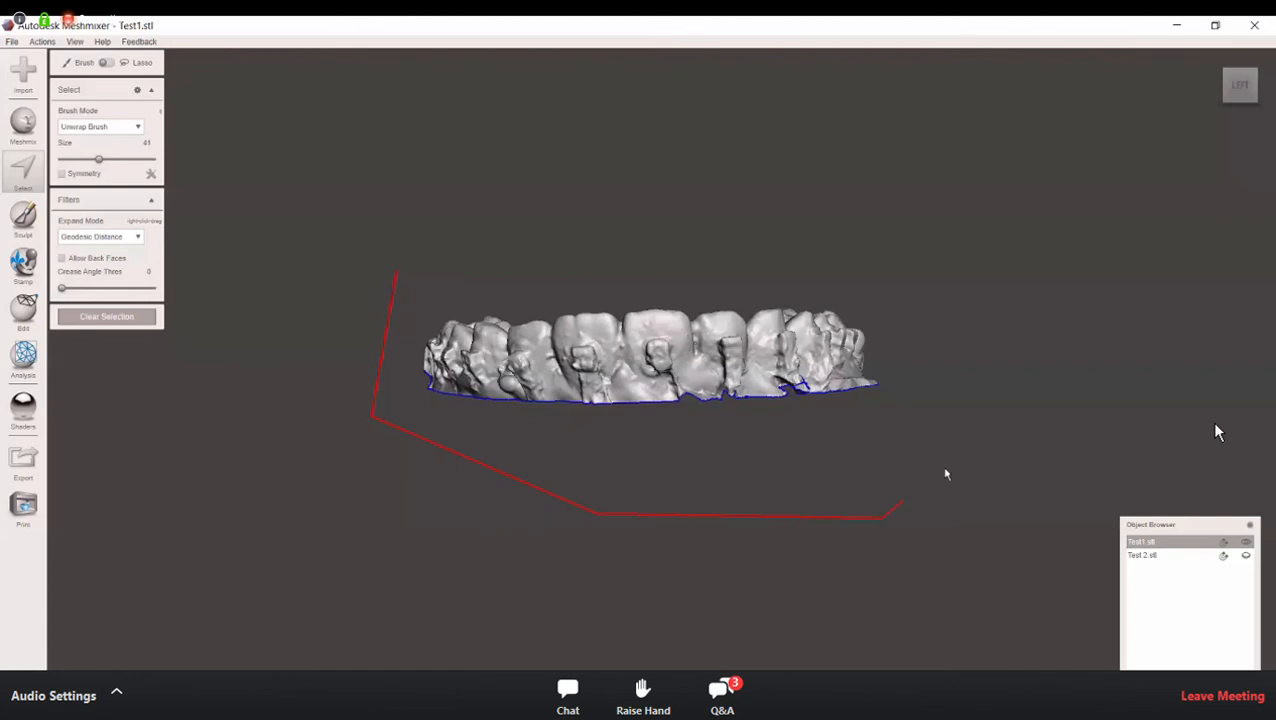
pyautogui.moveTo(928, 313); pyautogui.dragTo(735, 228)
pyautogui.moveTo(530, 236); pyautogui.dragTo(396, 276)
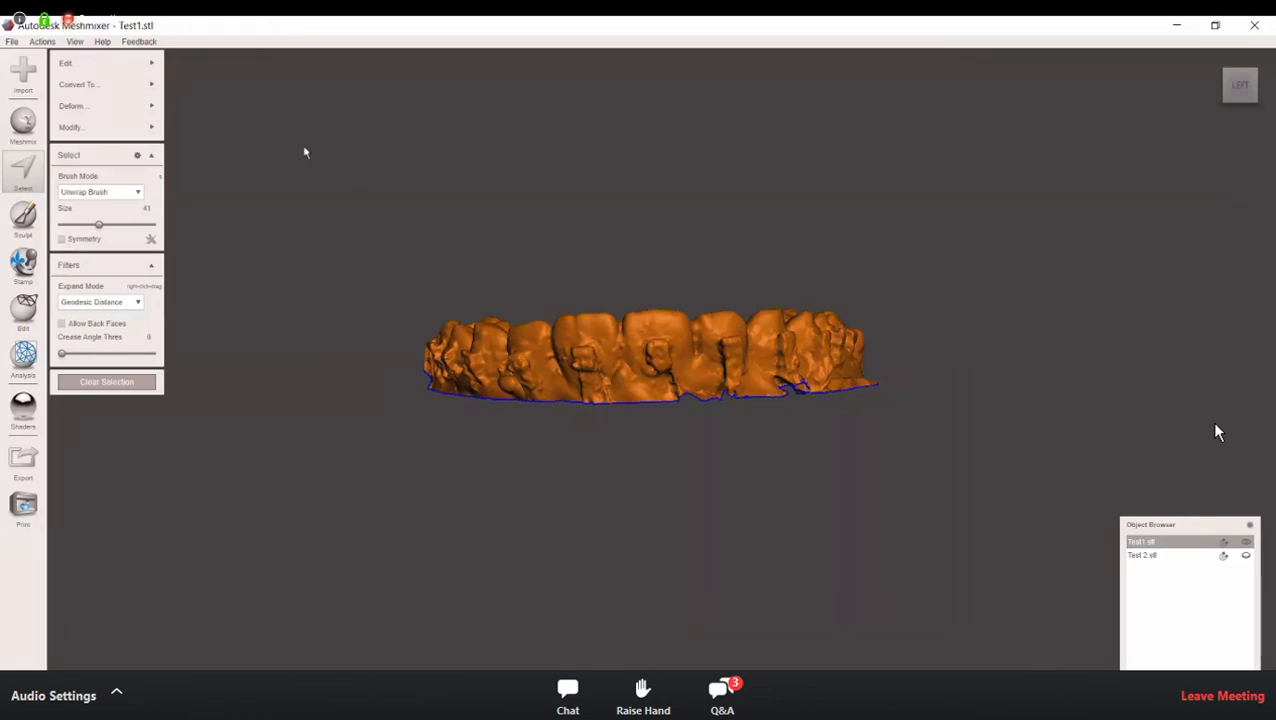
# Step: Extrude the selected arch with Constant direction and Offset end type to build a wall along its lower edge
pyautogui.click(152, 66)
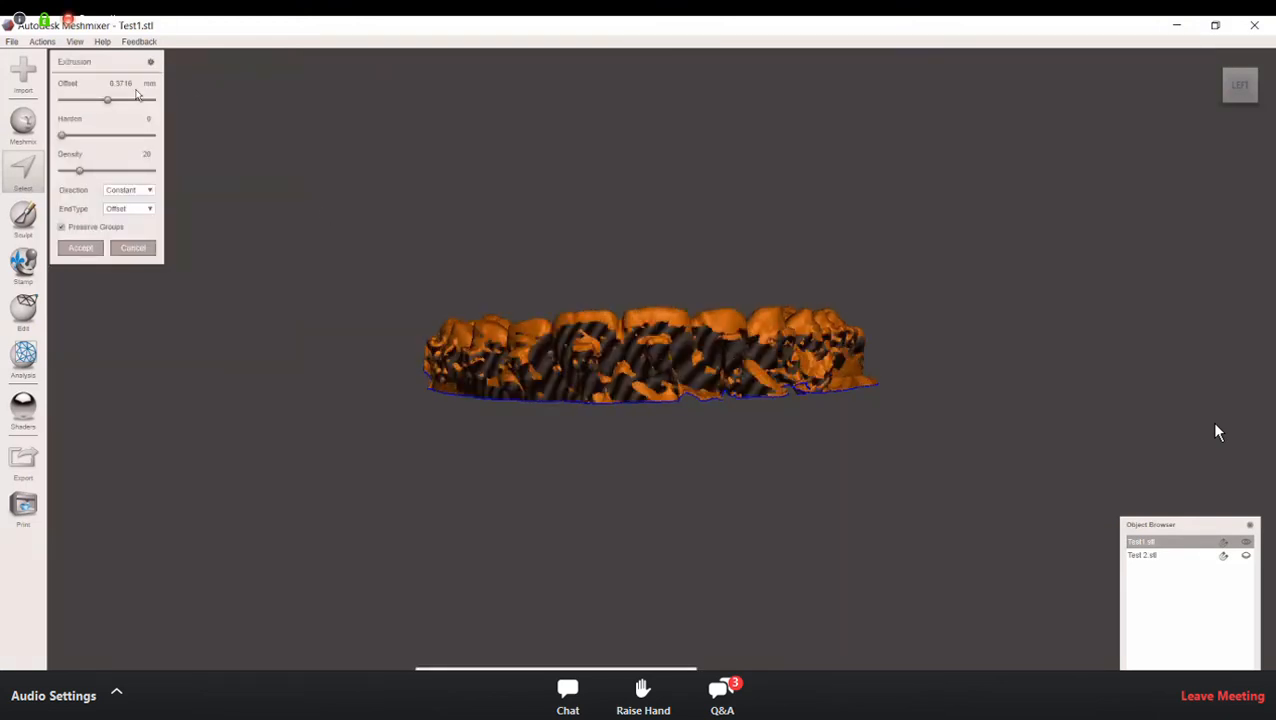
pyautogui.moveTo(110, 103); pyautogui.dragTo(148, 103)
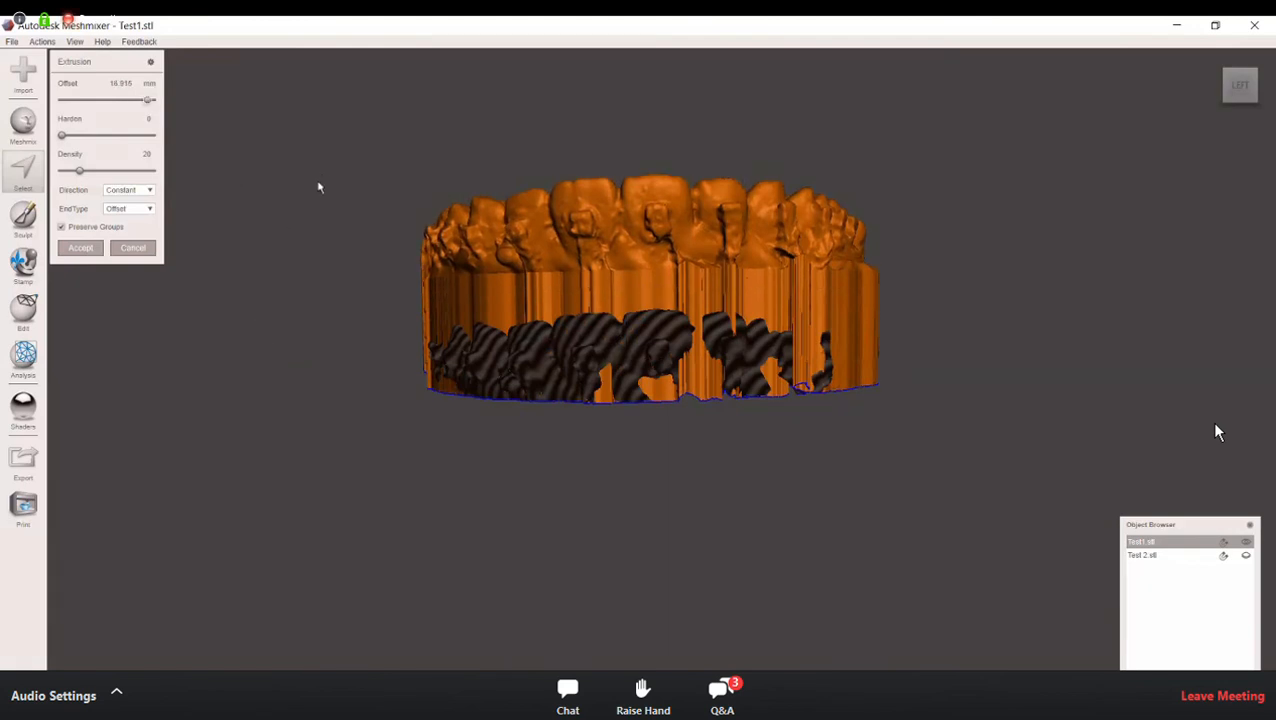
pyautogui.moveTo(325, 197); pyautogui.dragTo(336, 233, button='right')
pyautogui.moveTo(172, 233); pyautogui.dragTo(391, 242, button='right')
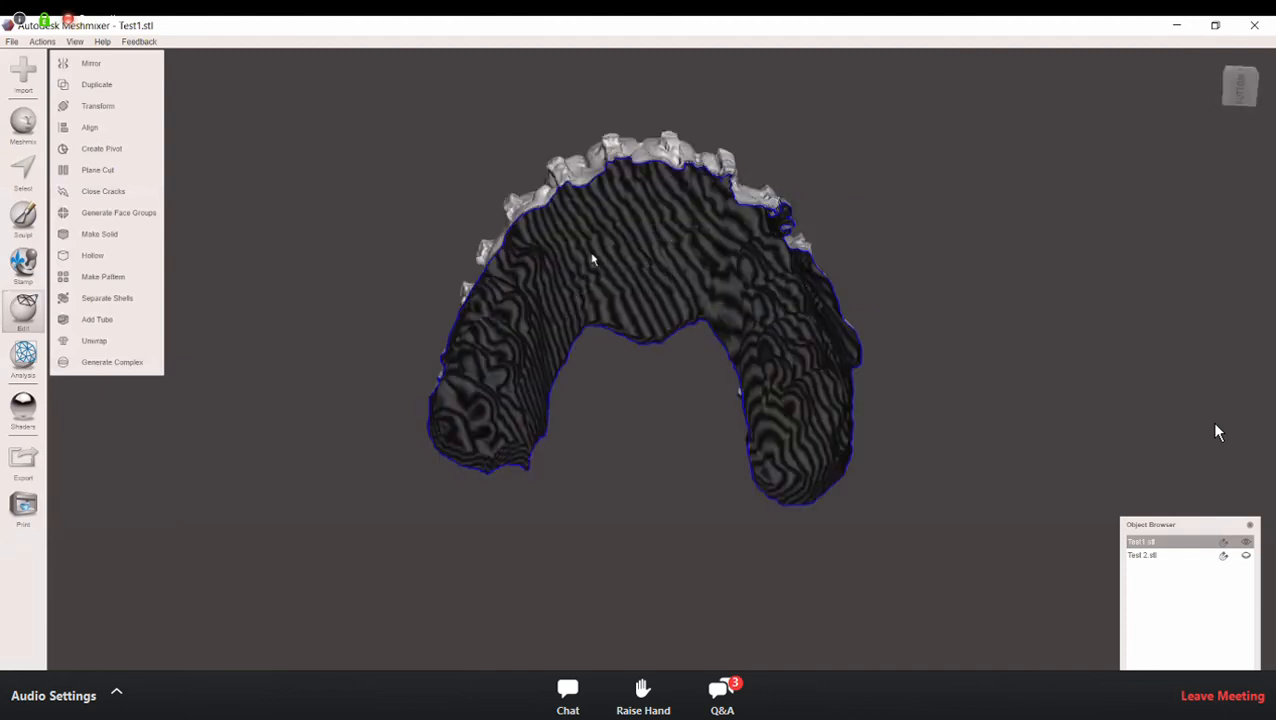
# Step: Convert the extruded arch into a solid with Make Solid, using the Accurate solid type and increased solid accuracy and mesh density
pyautogui.moveTo(617, 232); pyautogui.dragTo(624, 218, button='right')
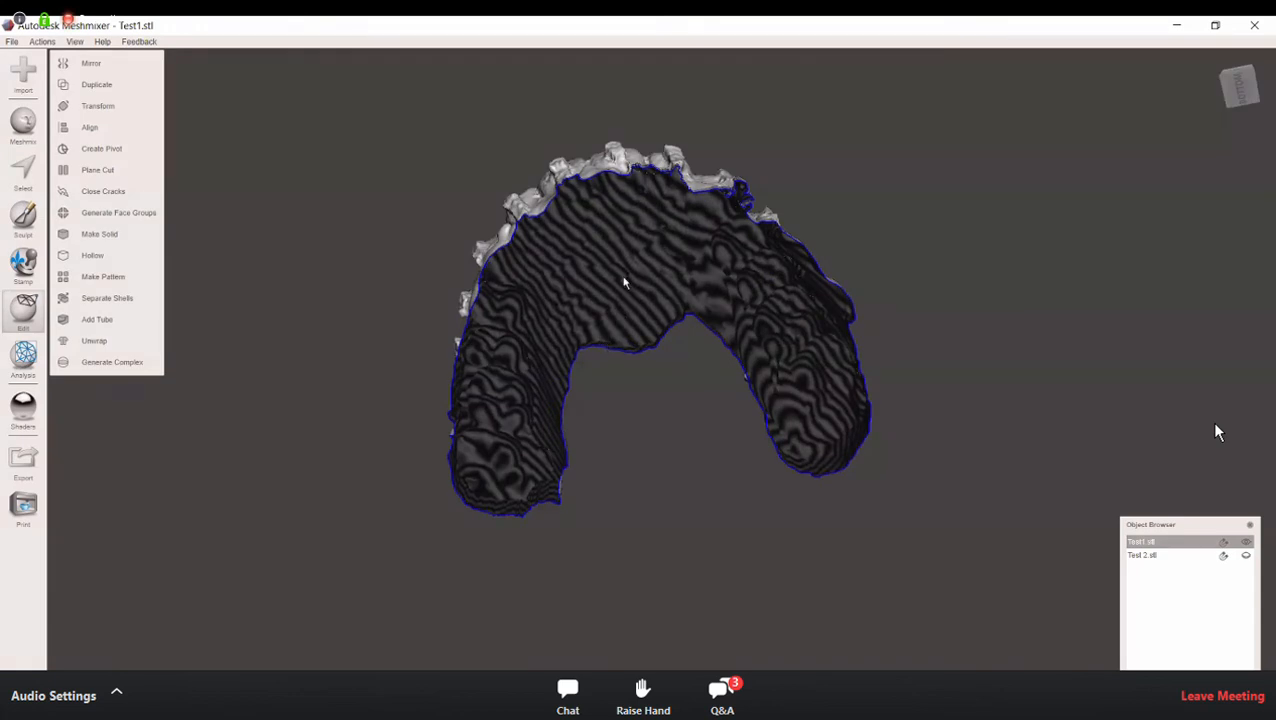
pyautogui.moveTo(627, 279); pyautogui.dragTo(629, 416, button='right')
pyautogui.moveTo(618, 479); pyautogui.dragTo(660, 467, button='right')
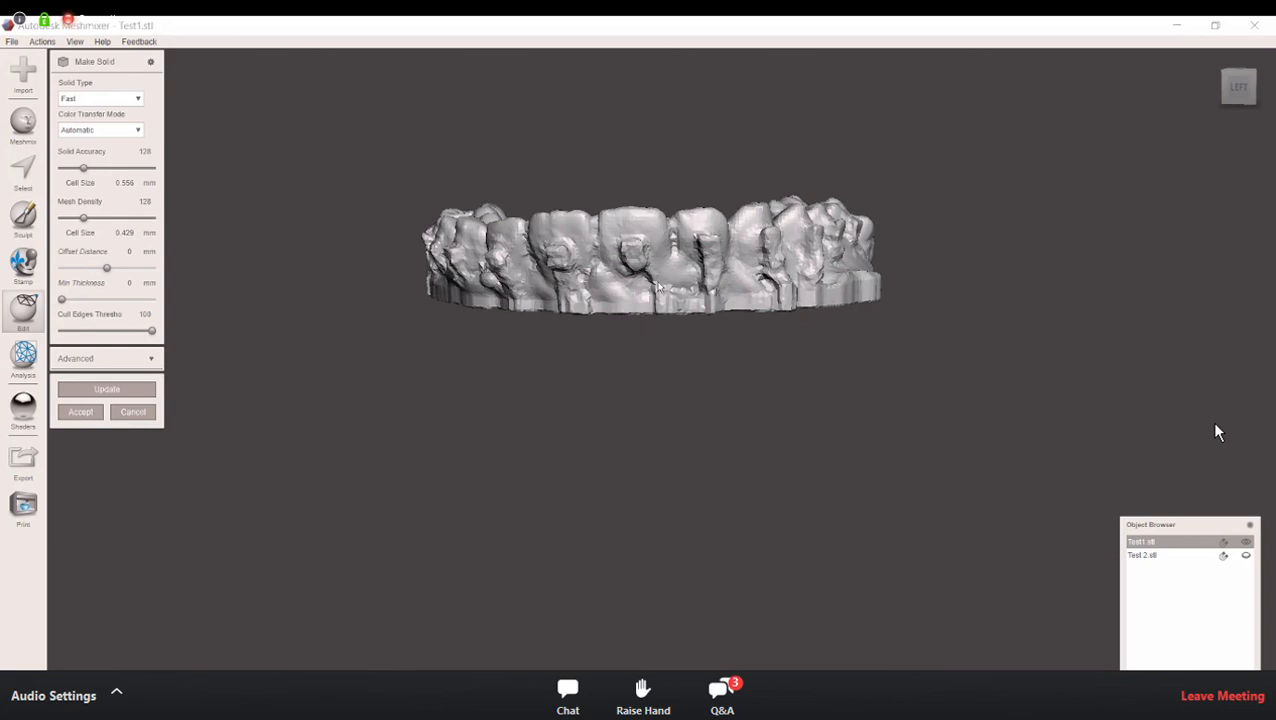
pyautogui.moveTo(658, 284); pyautogui.dragTo(651, 369, button='right')
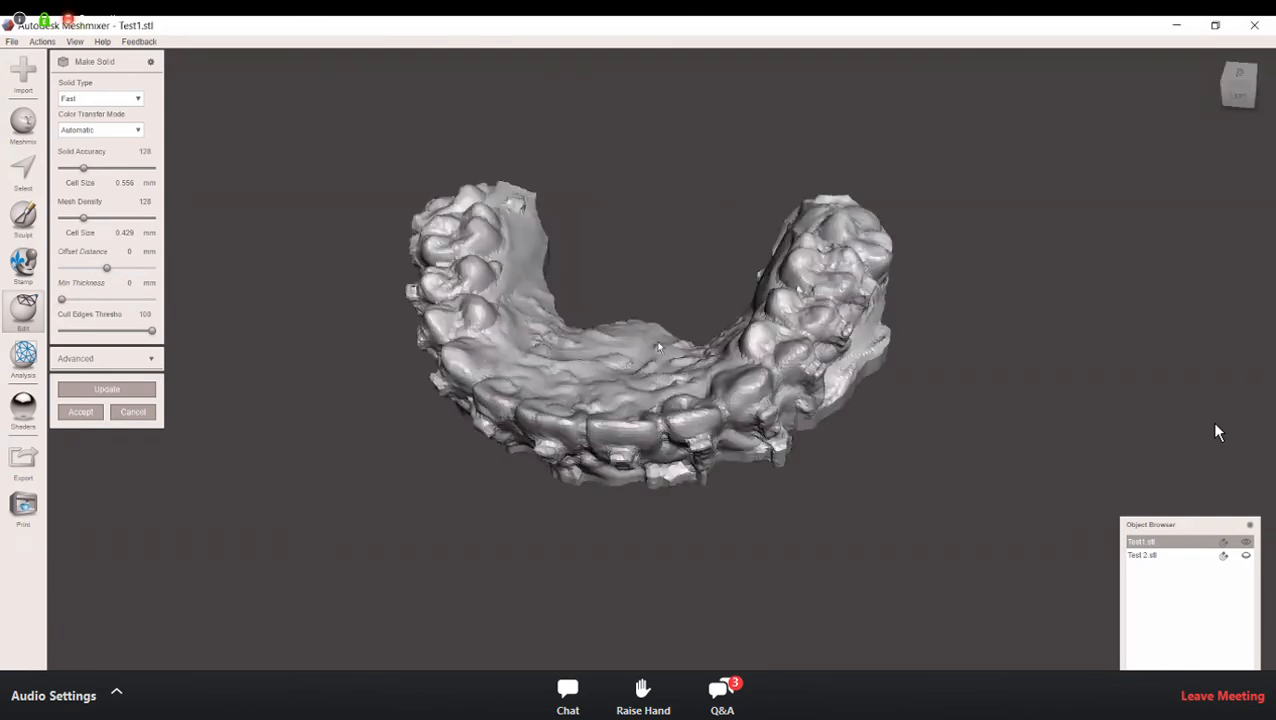
pyautogui.moveTo(664, 306)
pyautogui.mouseDown(button='right')
pyautogui.moveTo(667, 290)
pyautogui.moveTo(724, 286)
pyautogui.moveTo(670, 297)
pyautogui.mouseUp(button='right')
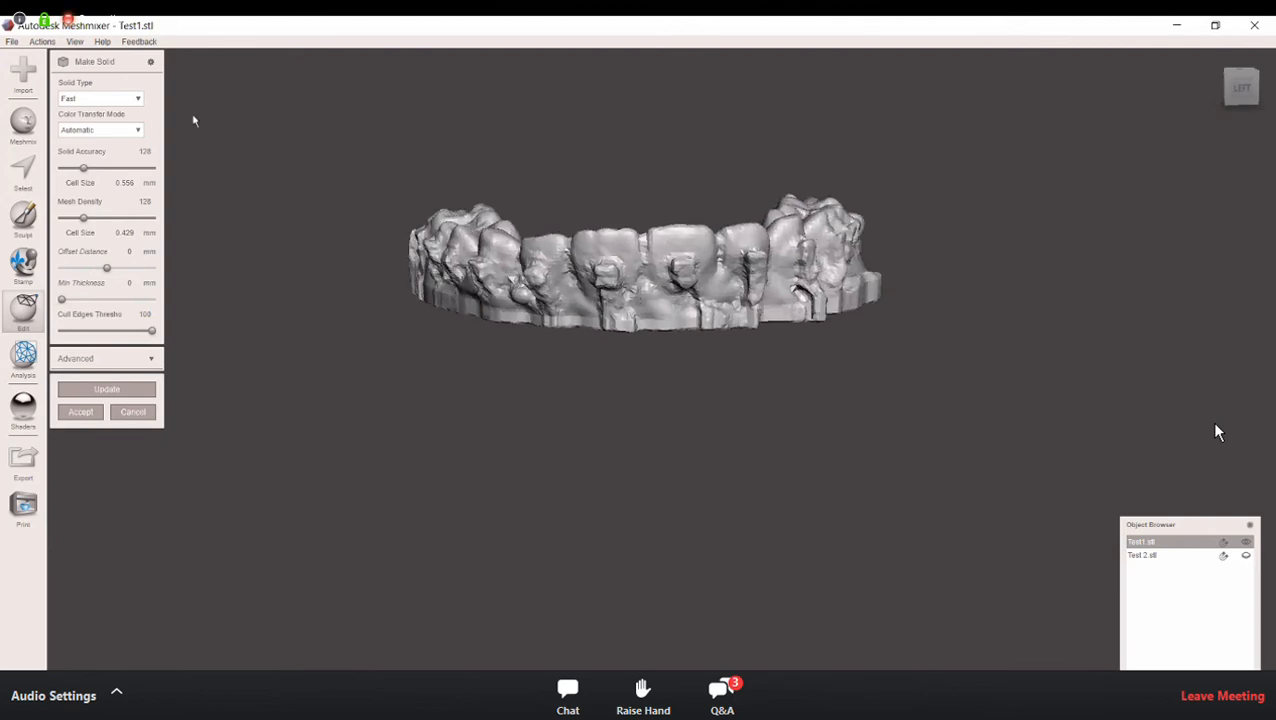
pyautogui.click(137, 100)
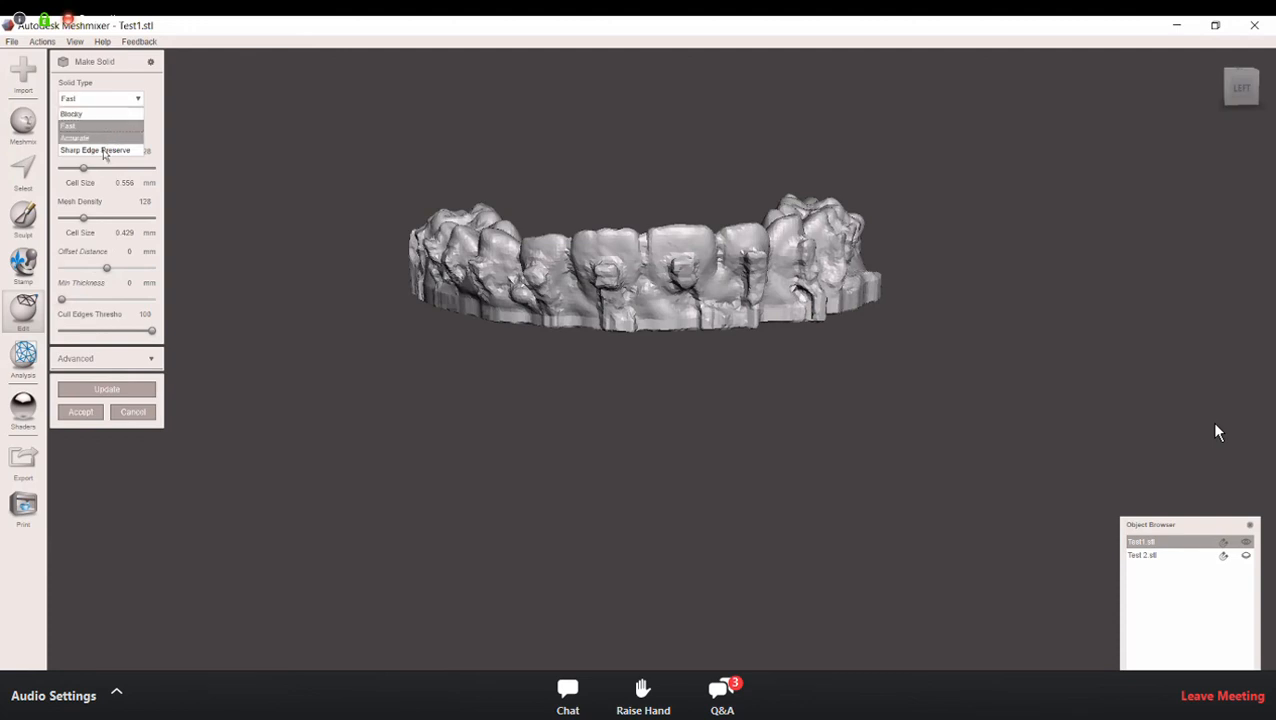
pyautogui.click(98, 138)
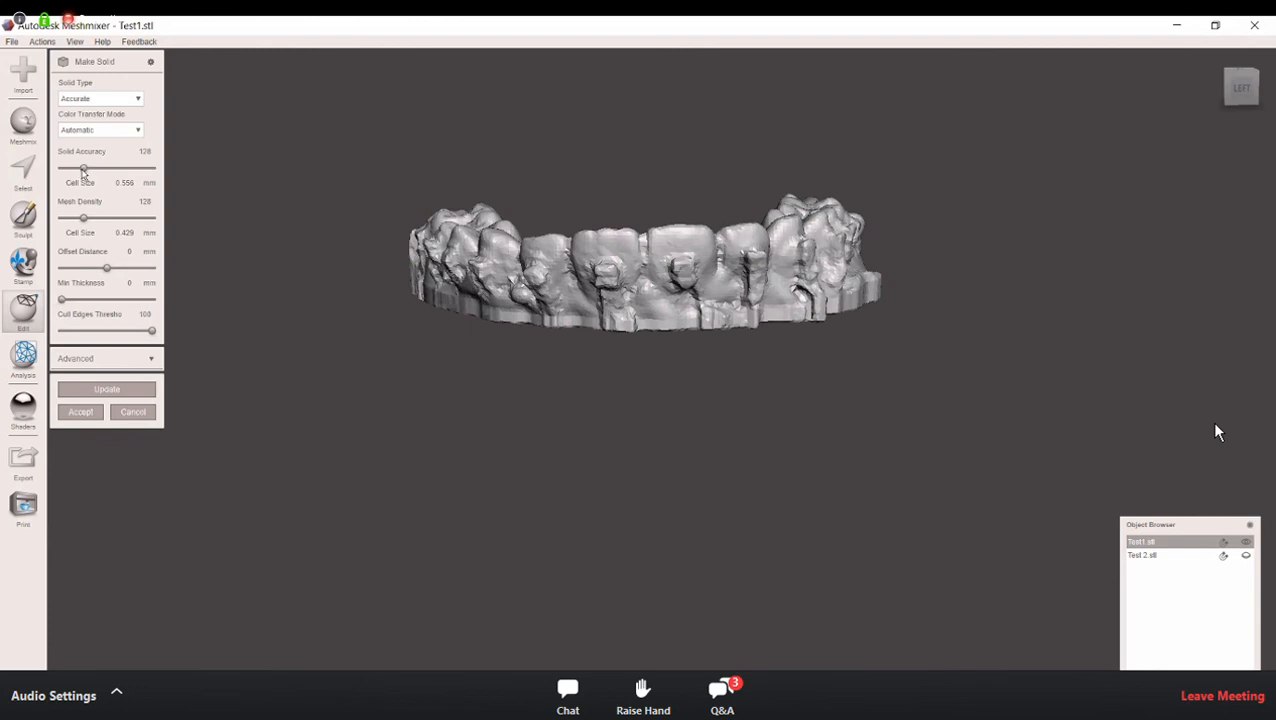
pyautogui.click(112, 168)
pyautogui.click(124, 220)
pyautogui.click(123, 392)
pyautogui.click(116, 218)
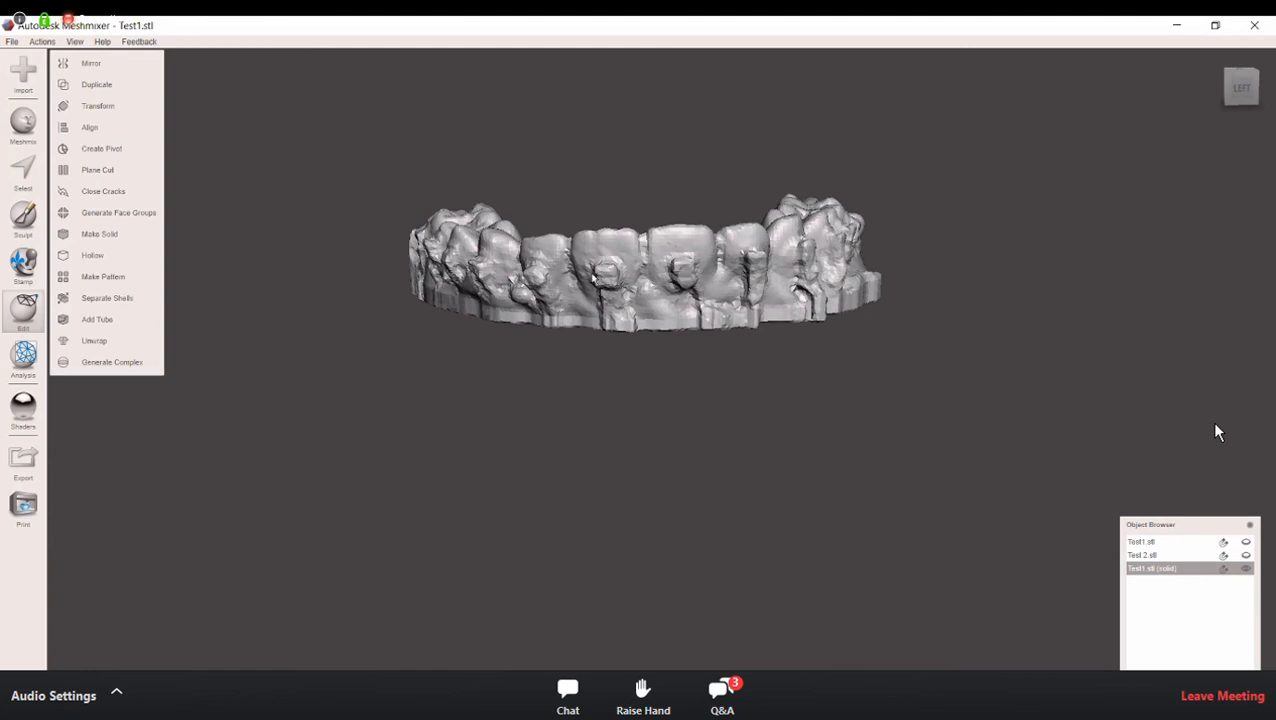
# Step: Start brush selection on the new solid arch and set the Unwrap Brush size to 25
pyautogui.moveTo(592, 274); pyautogui.dragTo(722, 313, button='right')
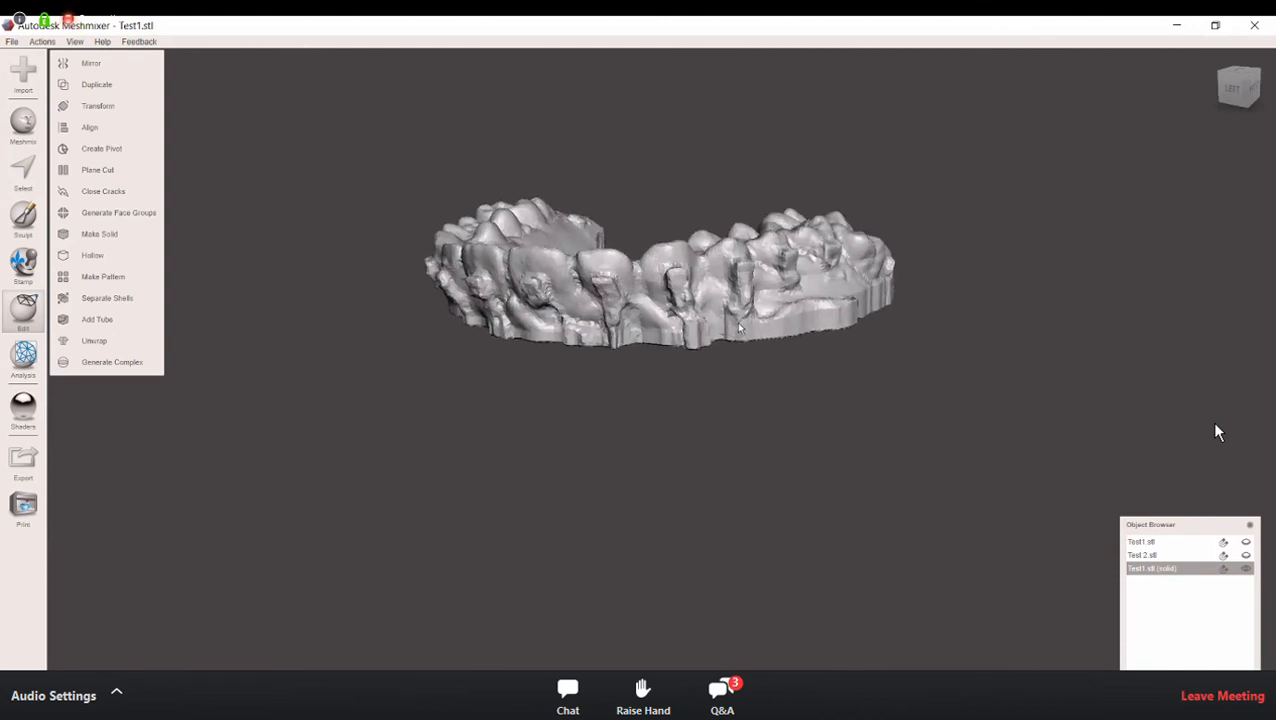
pyautogui.moveTo(722, 313); pyautogui.dragTo(720, 371, button='middle')
pyautogui.scroll(4, 766, 374)
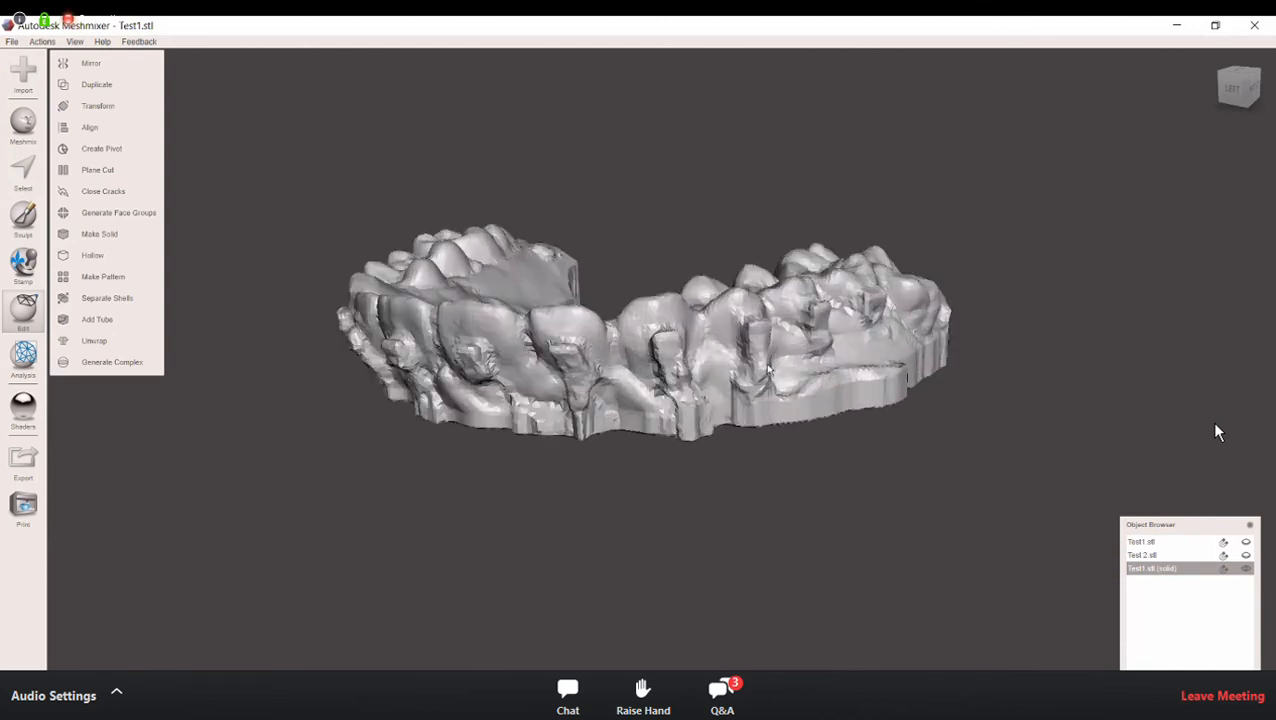
pyautogui.moveTo(768, 368); pyautogui.dragTo(670, 410, button='right')
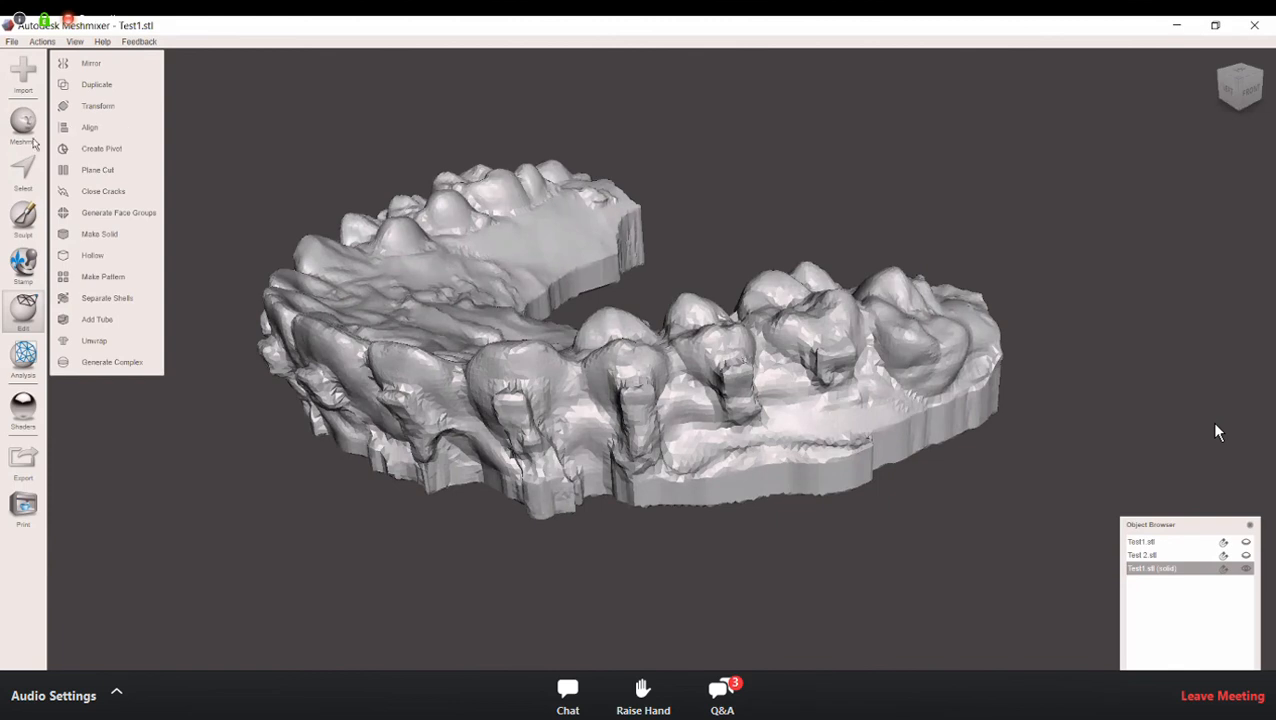
pyautogui.click(23, 170)
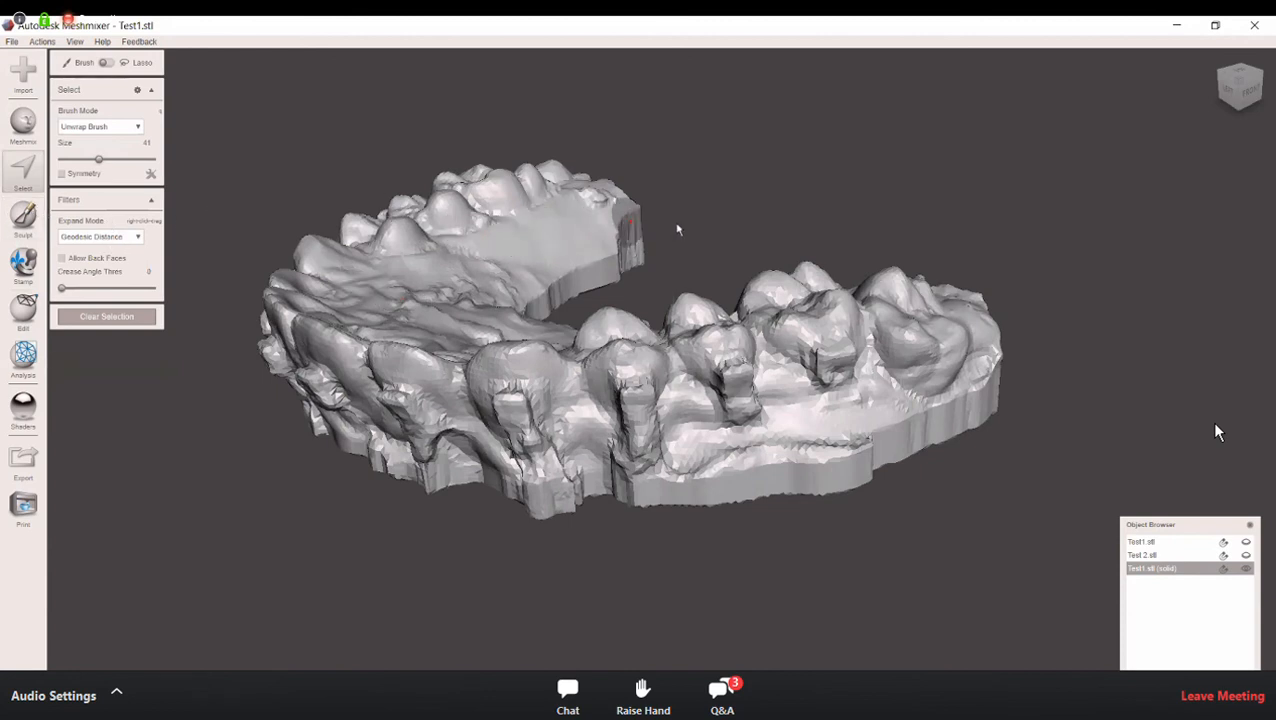
pyautogui.moveTo(710, 232)
pyautogui.mouseDown(button='right')
pyautogui.moveTo(736, 204)
pyautogui.moveTo(724, 229)
pyautogui.mouseUp(button='right')
pyautogui.moveTo(626, 222); pyautogui.dragTo(677, 22, button='right')
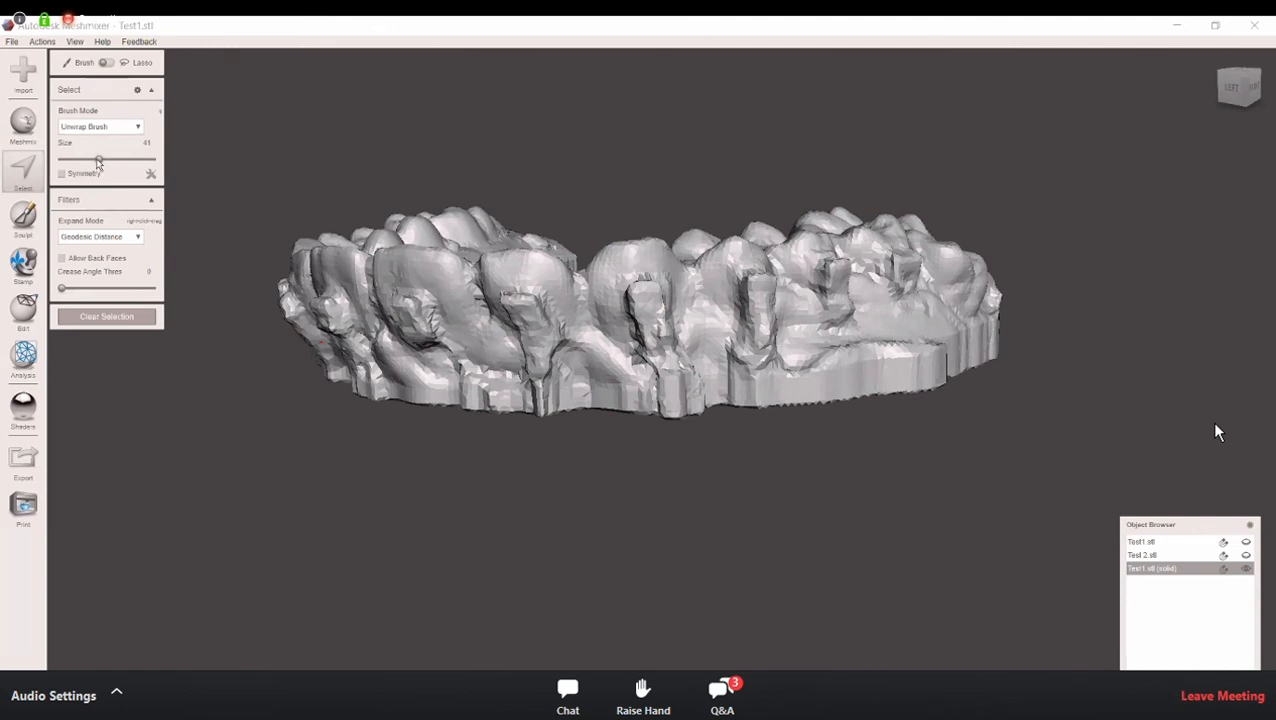
pyautogui.moveTo(98, 160); pyautogui.dragTo(73, 160)
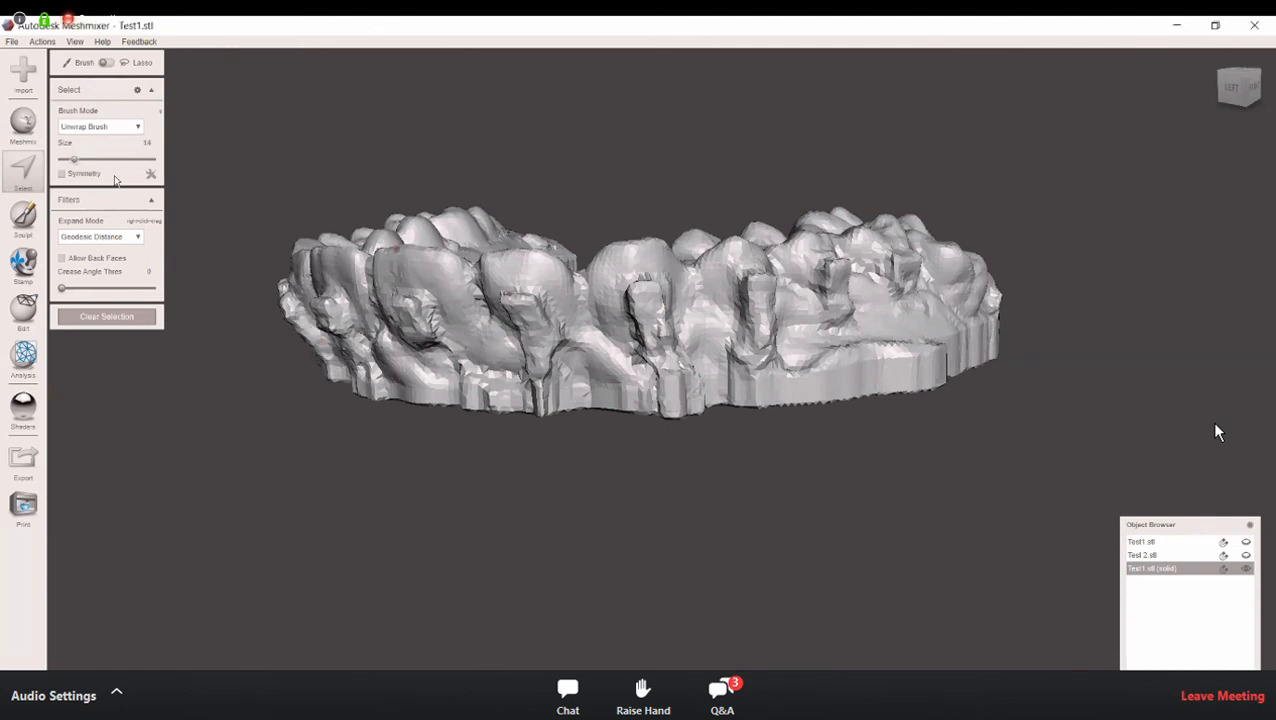
pyautogui.moveTo(75, 160); pyautogui.dragTo(84, 160)
# Step: Brush-select the three brackets on the outer faces of the two premolars and the adjacent molar
pyautogui.moveTo(775, 288)
pyautogui.mouseDown()
pyautogui.moveTo(761, 290)
pyautogui.moveTo(762, 350)
pyautogui.moveTo(754, 285)
pyautogui.moveTo(769, 306)
pyautogui.moveTo(766, 280)
pyautogui.moveTo(748, 273)
pyautogui.moveTo(749, 348)
pyautogui.moveTo(740, 266)
pyautogui.moveTo(775, 285)
pyautogui.mouseUp()
pyautogui.moveTo(763, 340)
pyautogui.mouseDown(button='right')
pyautogui.moveTo(711, 368)
pyautogui.moveTo(594, 368)
pyautogui.mouseUp(button='right')
pyautogui.moveTo(519, 346)
pyautogui.mouseDown()
pyautogui.moveTo(521, 403)
pyautogui.moveTo(529, 392)
pyautogui.mouseUp()
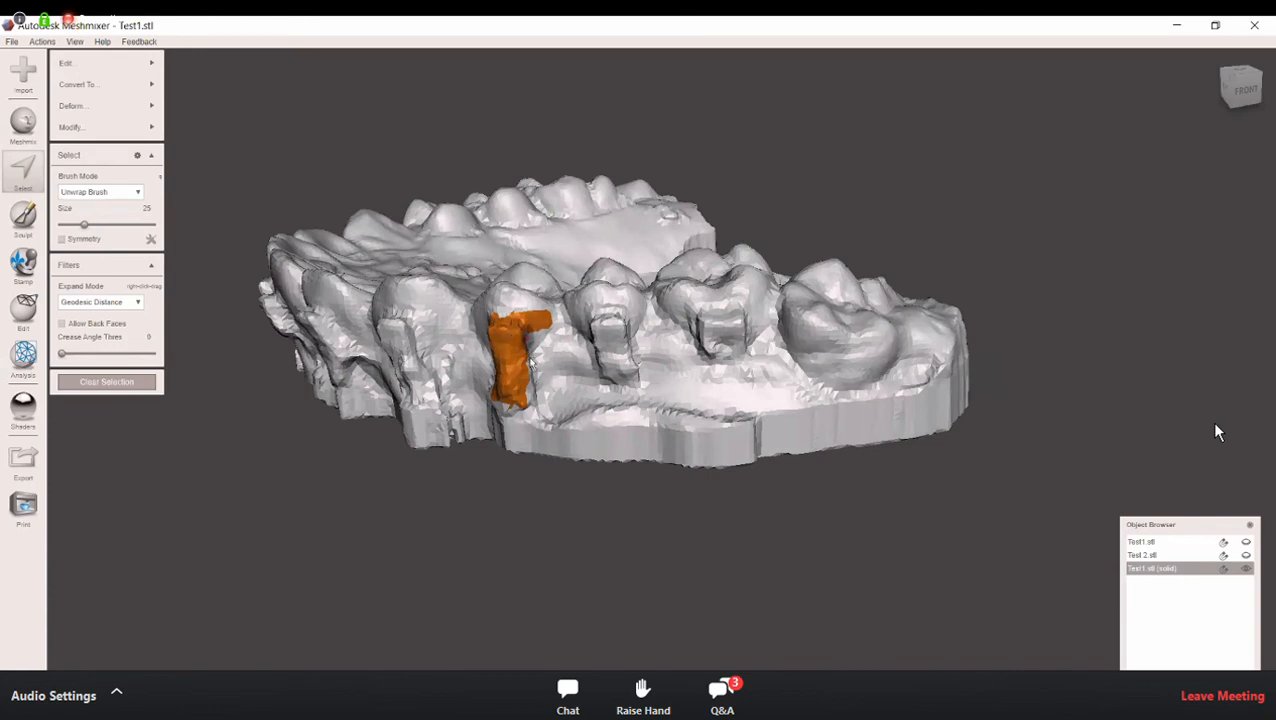
pyautogui.moveTo(530, 350); pyautogui.dragTo(531, 393)
pyautogui.moveTo(543, 317)
pyautogui.keyDown('ctrl'); pyautogui.mouseDown()
pyautogui.moveTo(604, 314)
pyautogui.moveTo(626, 352)
pyautogui.moveTo(594, 326)
pyautogui.moveTo(594, 344)
pyautogui.mouseUp(); pyautogui.keyUp('ctrl')
pyautogui.moveTo(604, 395); pyautogui.dragTo(474, 358, button='right')
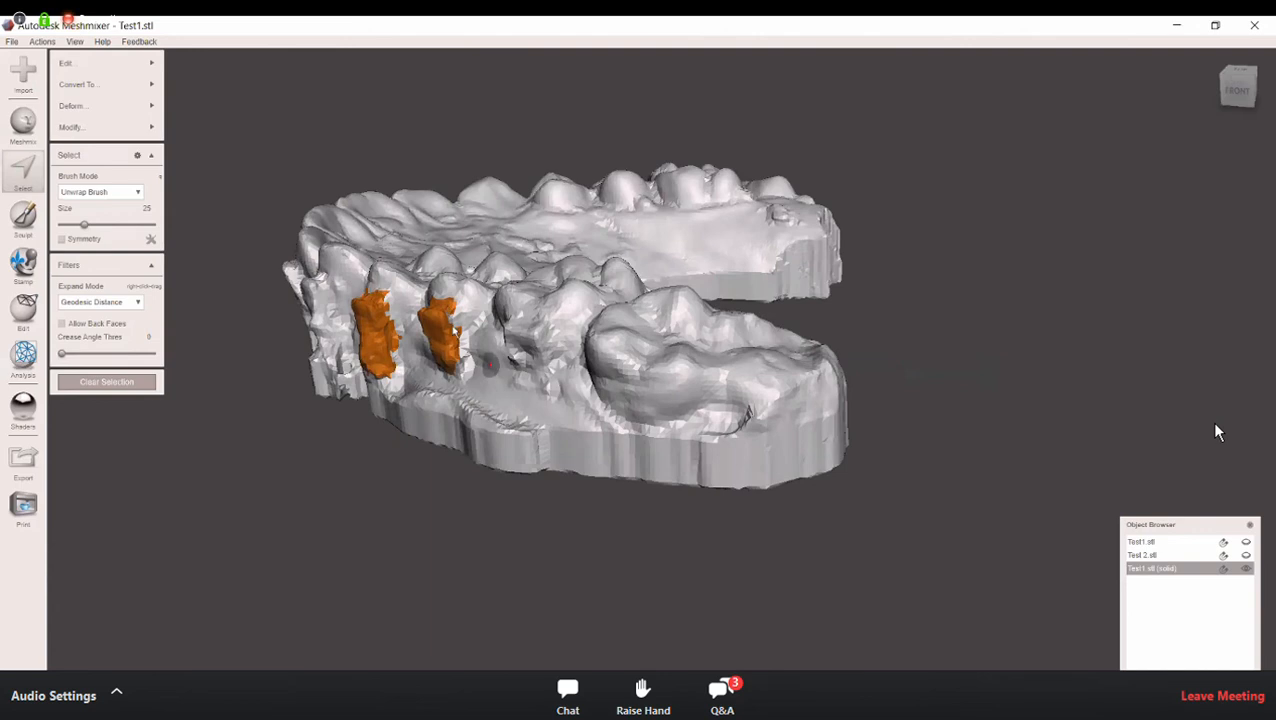
pyautogui.moveTo(458, 342)
pyautogui.mouseDown()
pyautogui.moveTo(449, 317)
pyautogui.moveTo(468, 356)
pyautogui.mouseUp()
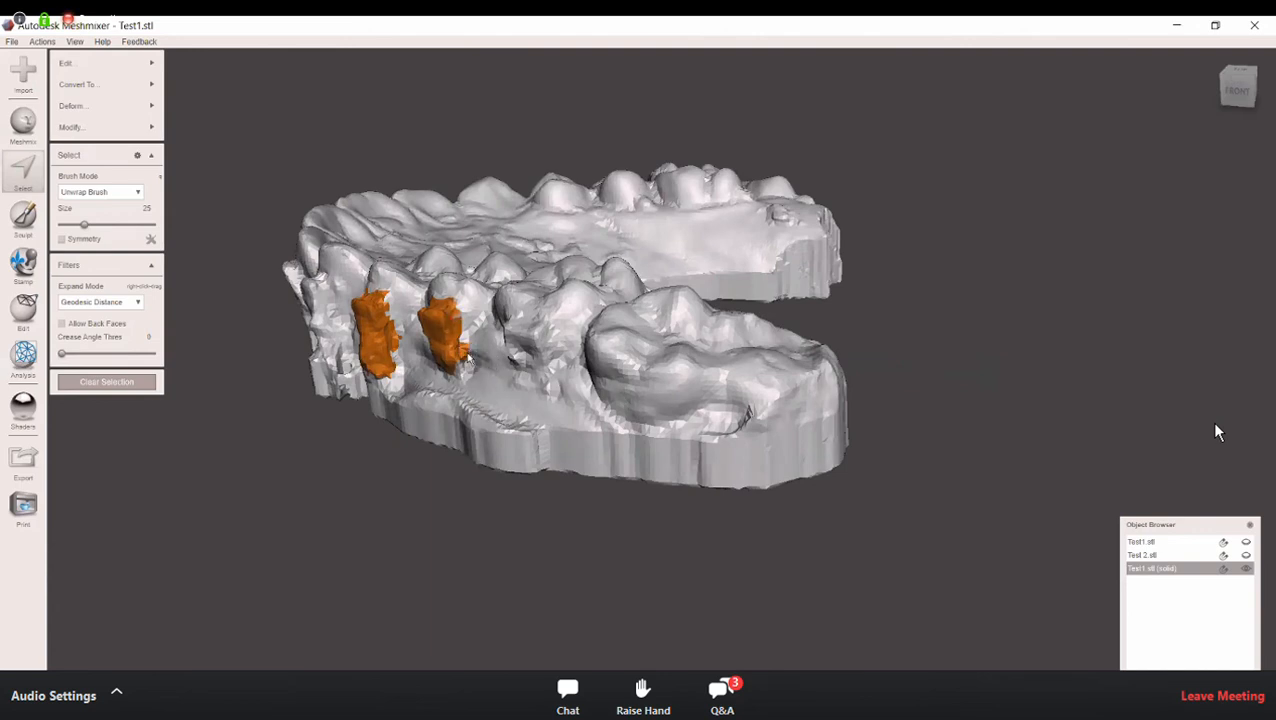
pyautogui.moveTo(488, 405); pyautogui.dragTo(879, 376, button='right')
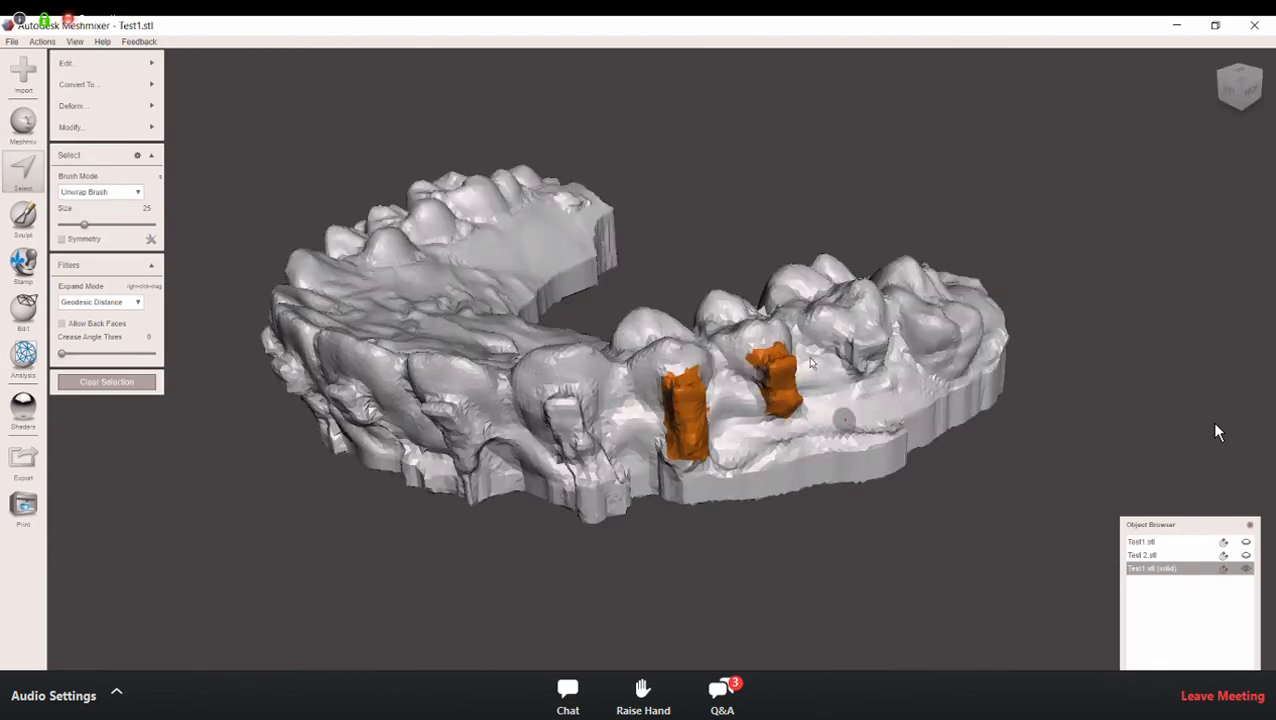
pyautogui.moveTo(822, 319)
pyautogui.mouseDown(button='right')
pyautogui.moveTo(802, 336)
pyautogui.moveTo(776, 312)
pyautogui.moveTo(815, 337)
pyautogui.moveTo(802, 355)
pyautogui.moveTo(808, 316)
pyautogui.mouseUp(button='right')
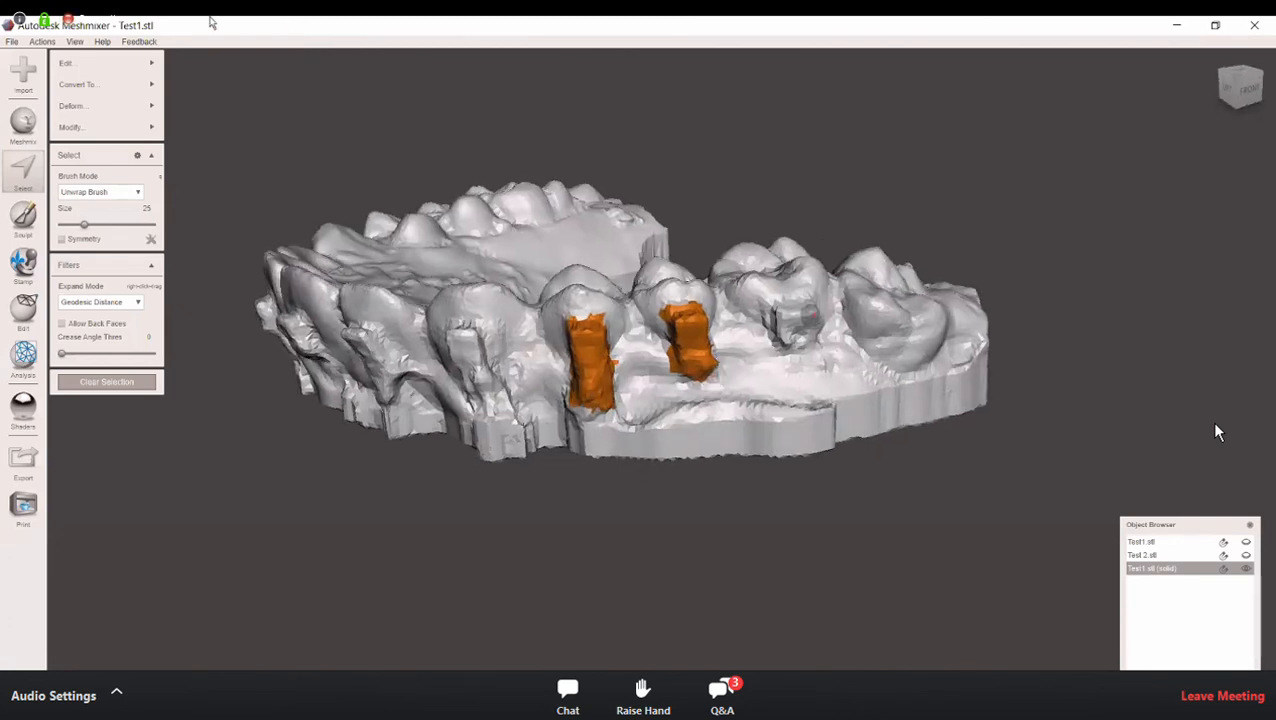
# Step: Replace the three selected bracket areas with a Smooth MVC fill, reduce the bulge slightly, and clear the selection
pyautogui.click(137, 66)
pyautogui.click(202, 62)
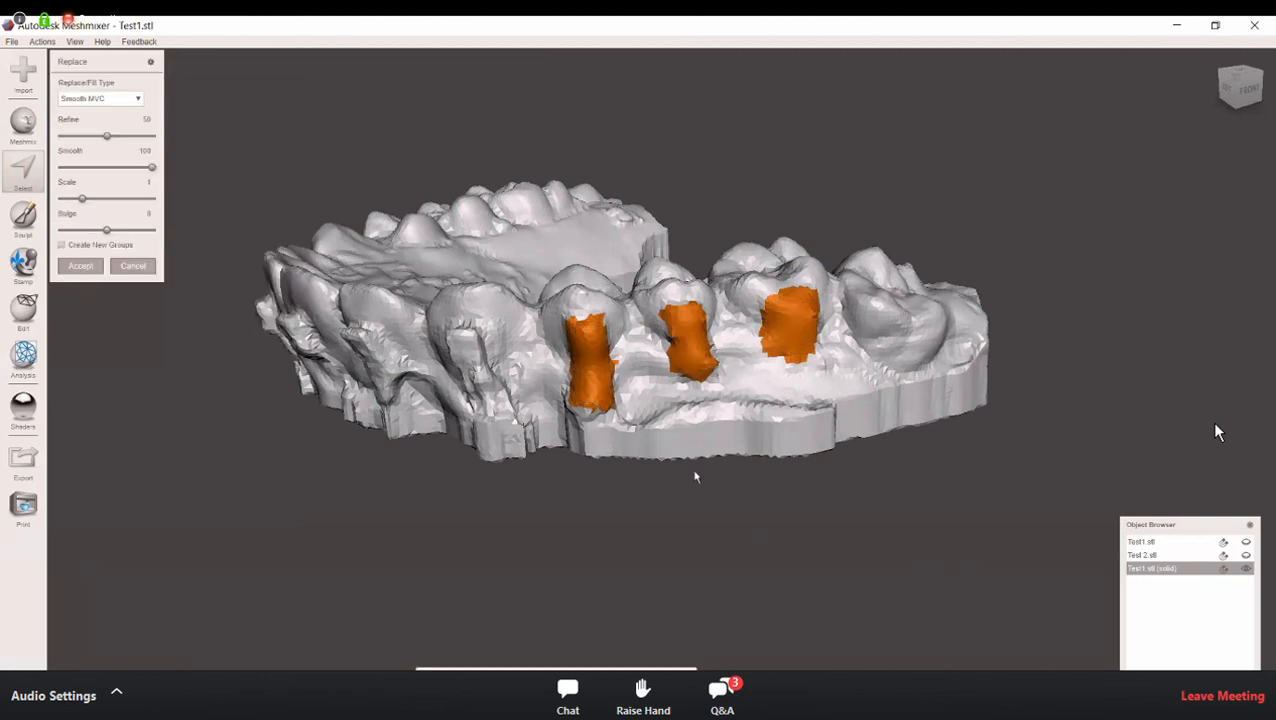
pyautogui.moveTo(637, 411); pyautogui.dragTo(790, 431, button='right')
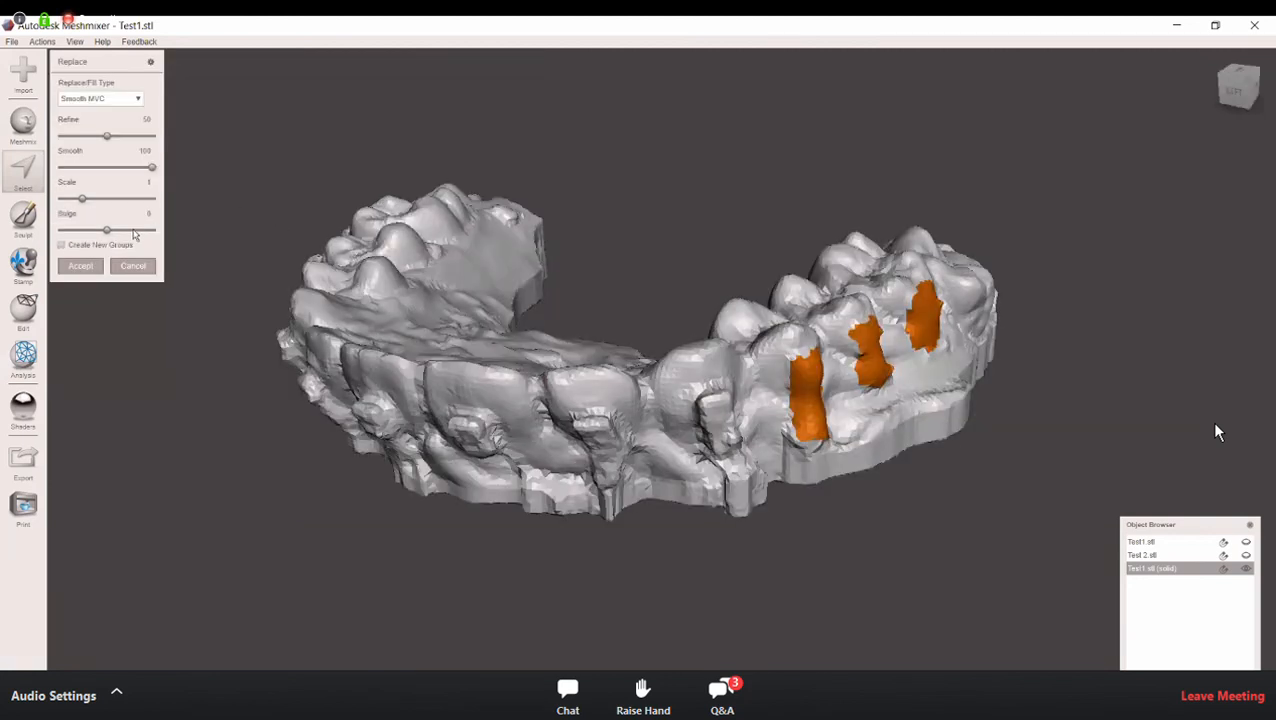
pyautogui.moveTo(107, 232); pyautogui.dragTo(103, 231)
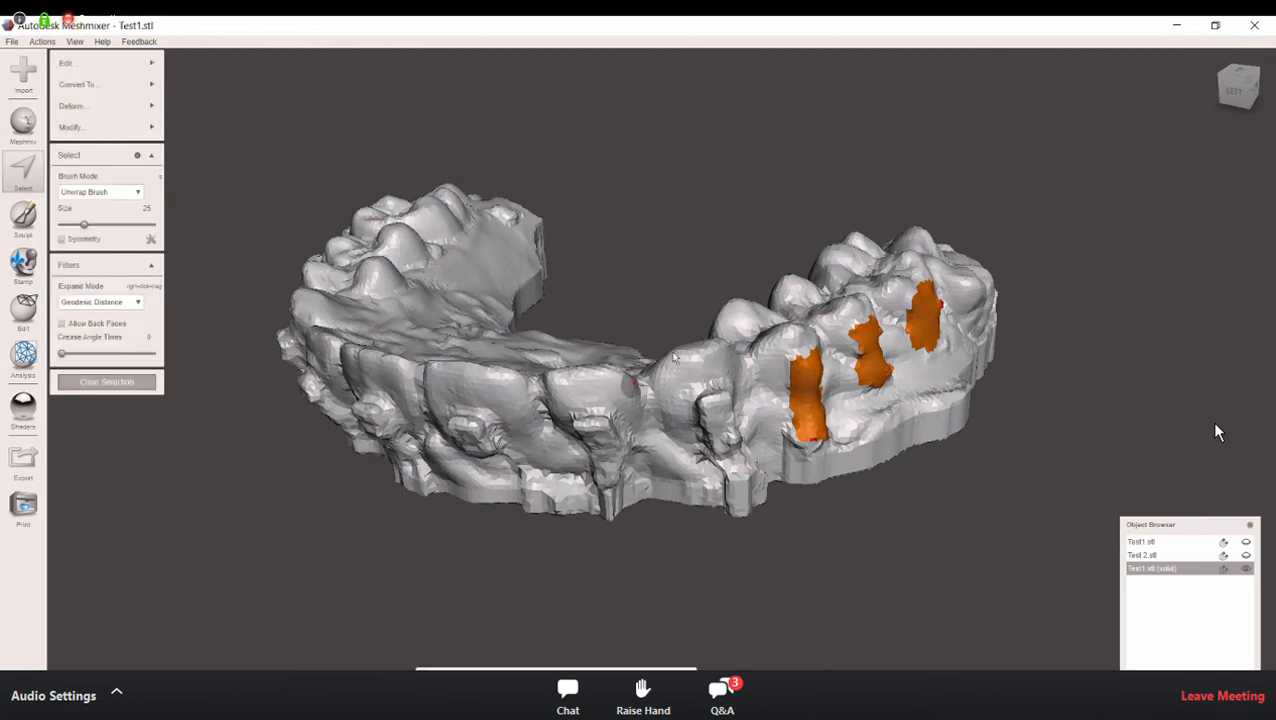
pyautogui.moveTo(669, 382); pyautogui.dragTo(552, 365, button='right')
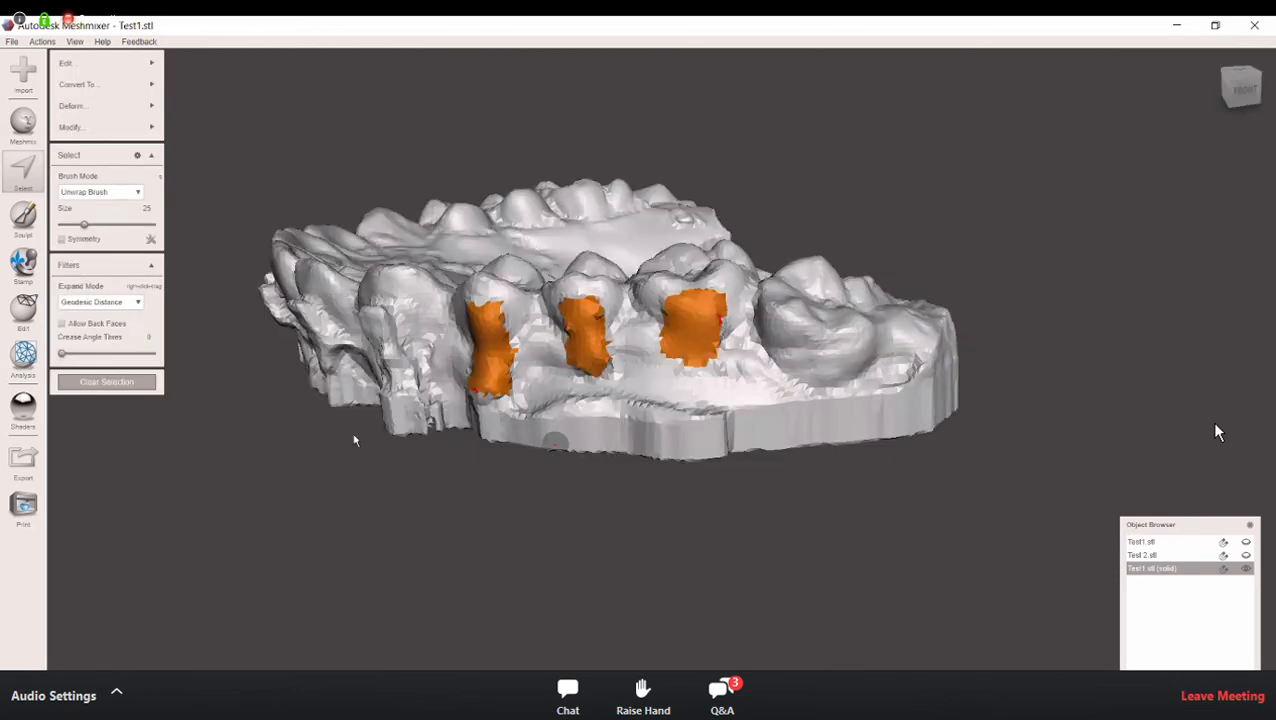
pyautogui.press('Escape')
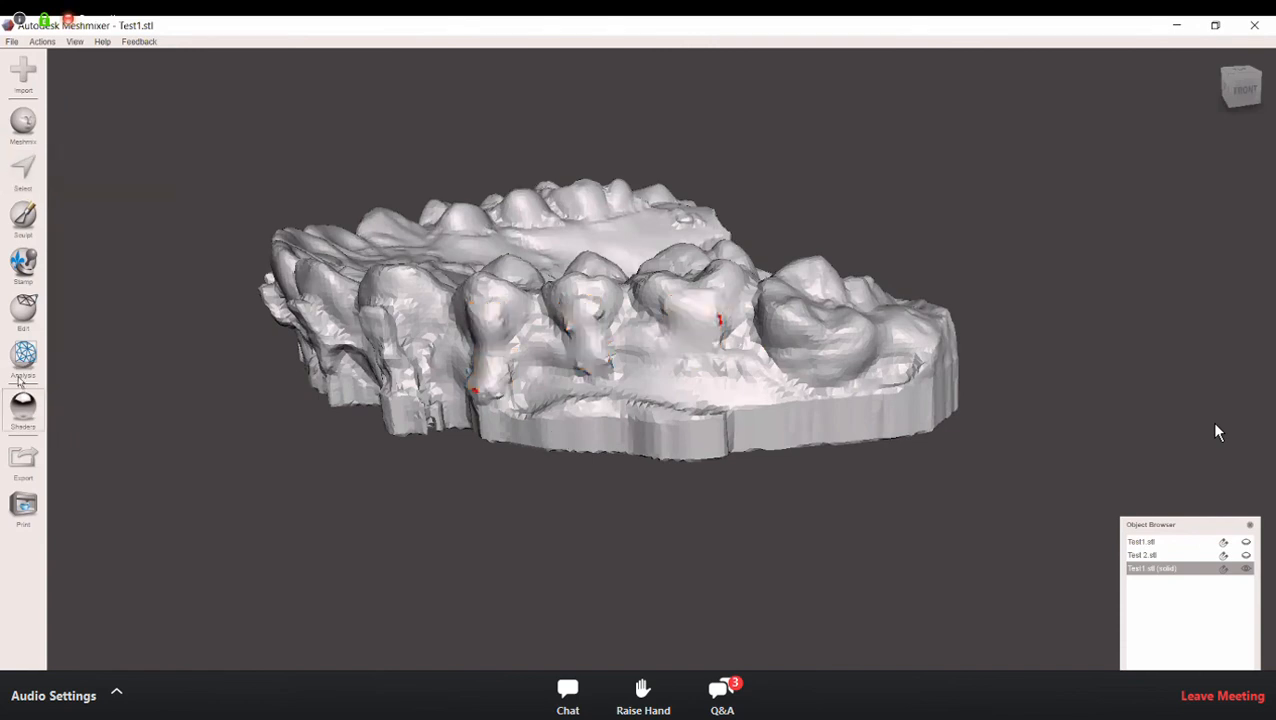
# Step: Repair the small defects left around the filled bracket areas with the Inspector in Flat Fill mode
pyautogui.click(23, 355)
pyautogui.click(84, 64)
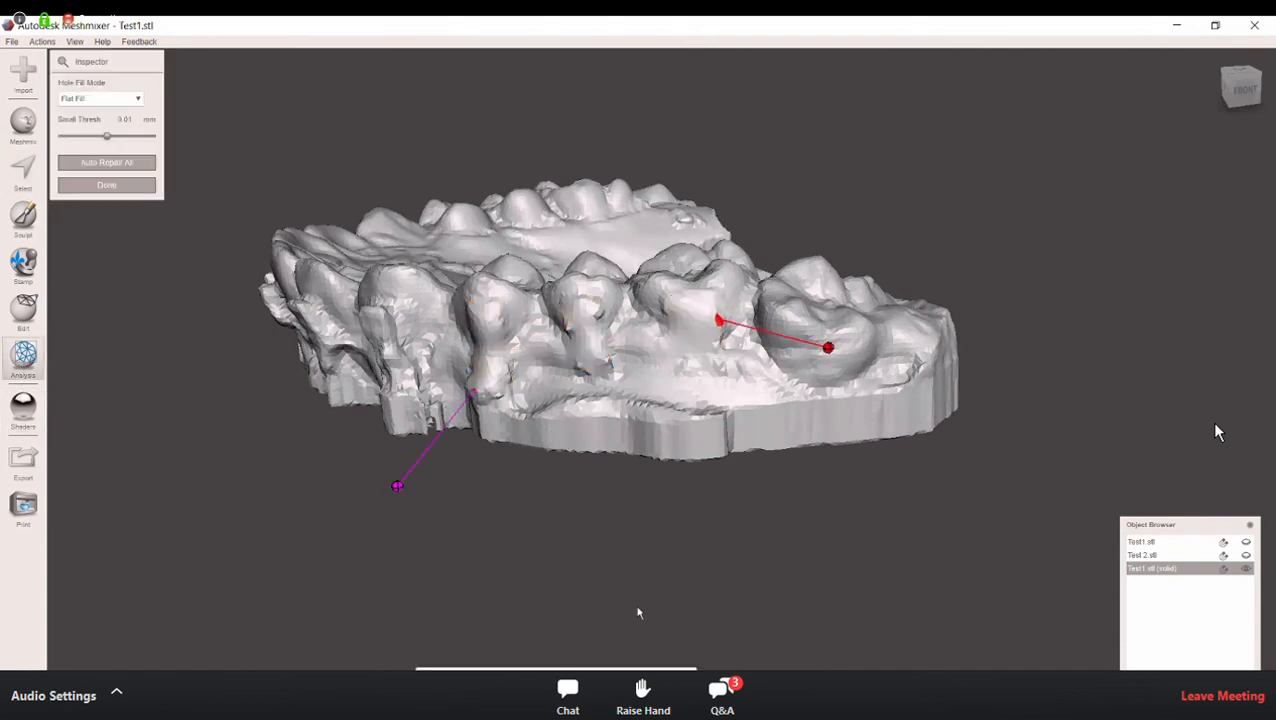
pyautogui.moveTo(702, 454); pyautogui.dragTo(665, 444, button='right')
pyautogui.click(677, 446)
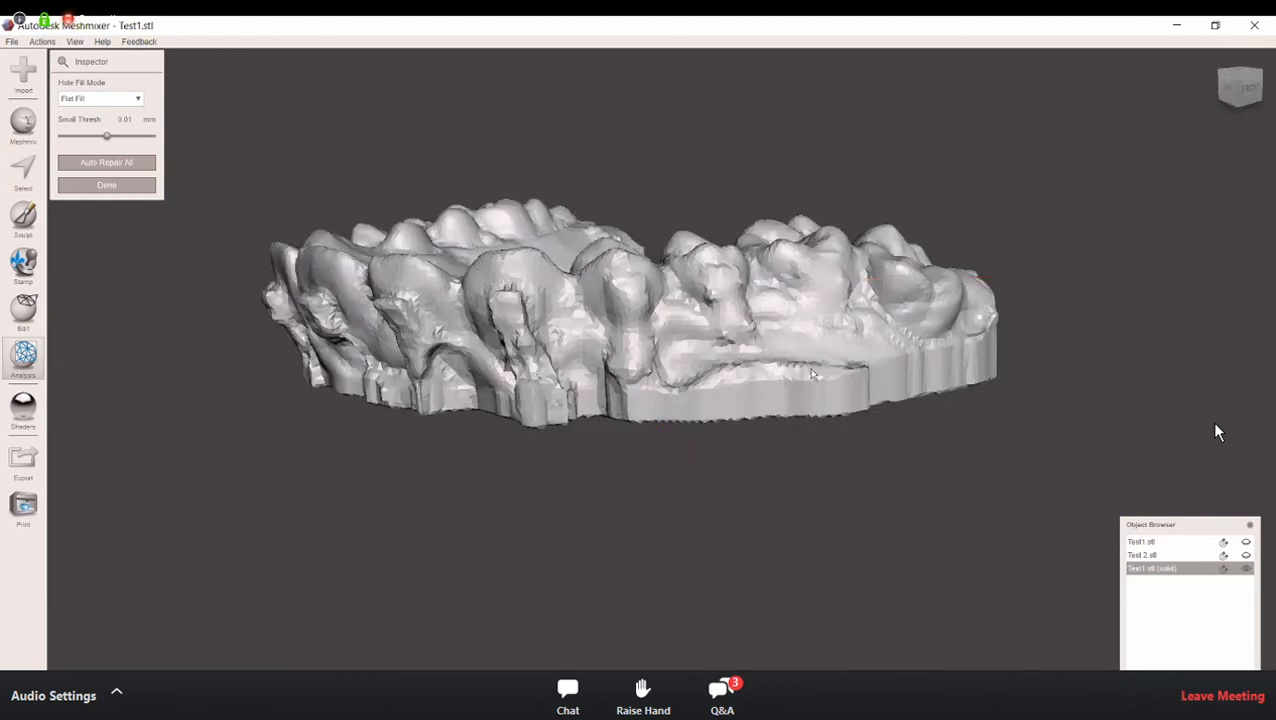
pyautogui.moveTo(822, 368); pyautogui.dragTo(845, 447, button='right')
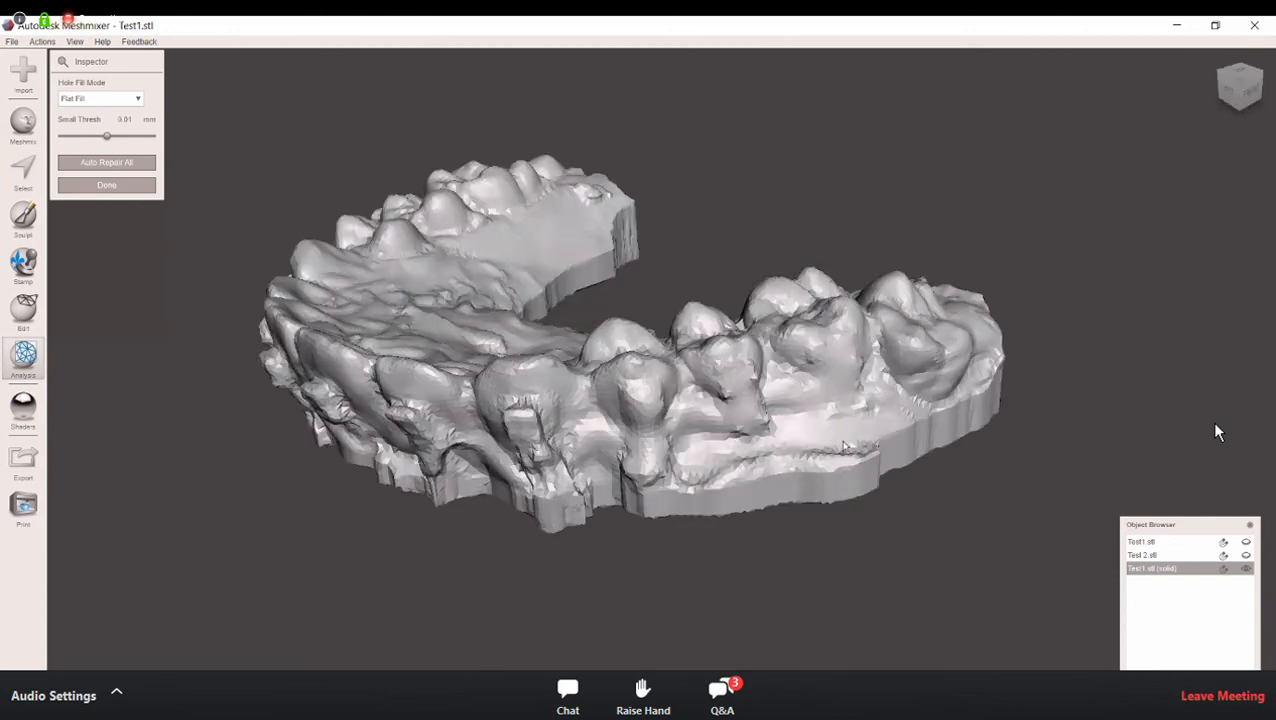